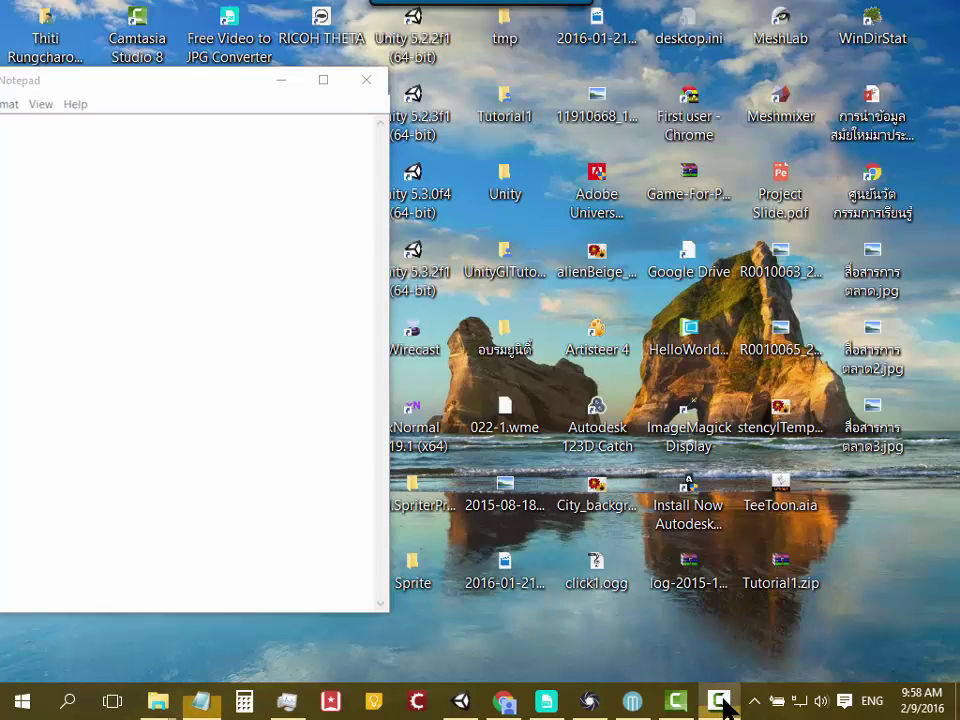
Step: Check the Camtasia Recorder controls from the taskbar, then bring the Unity editor to the front
click(754, 703)
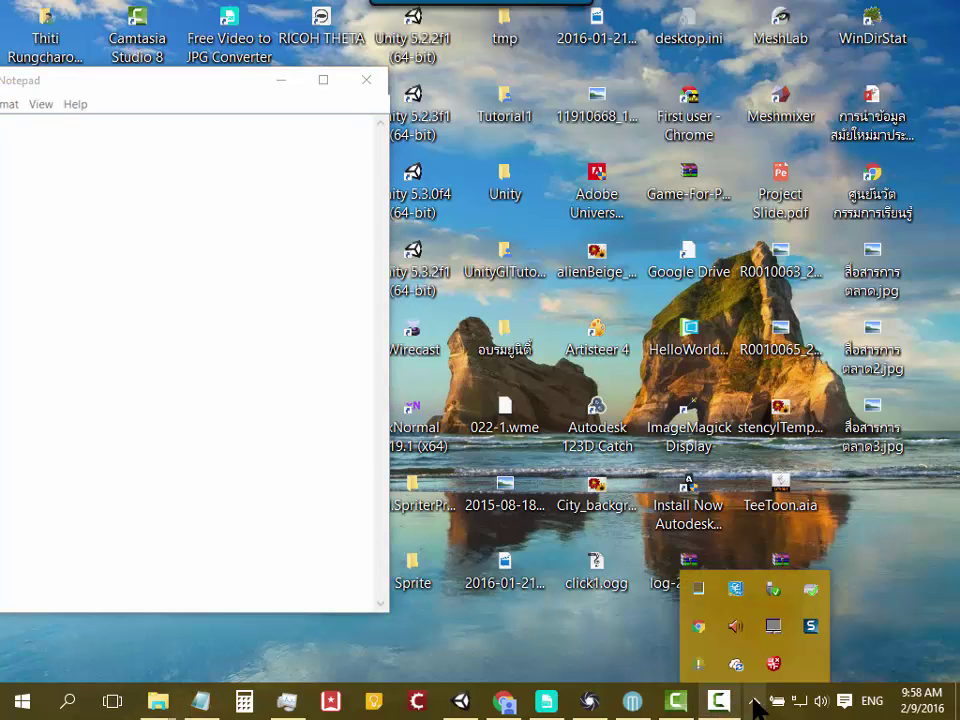
click(757, 703)
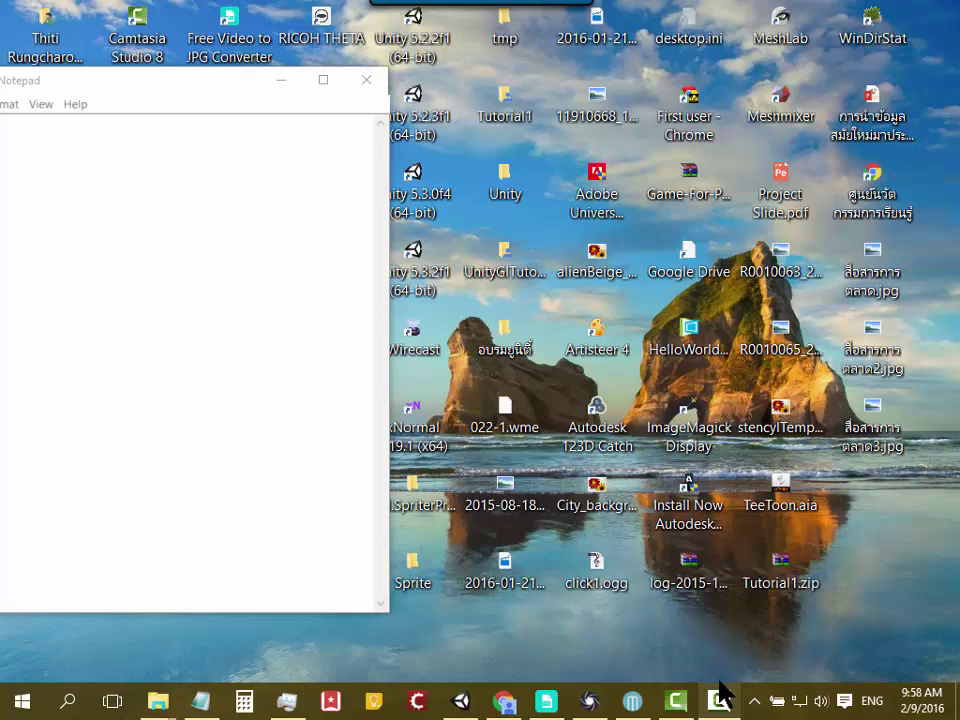
drag(721, 679, 722, 640)
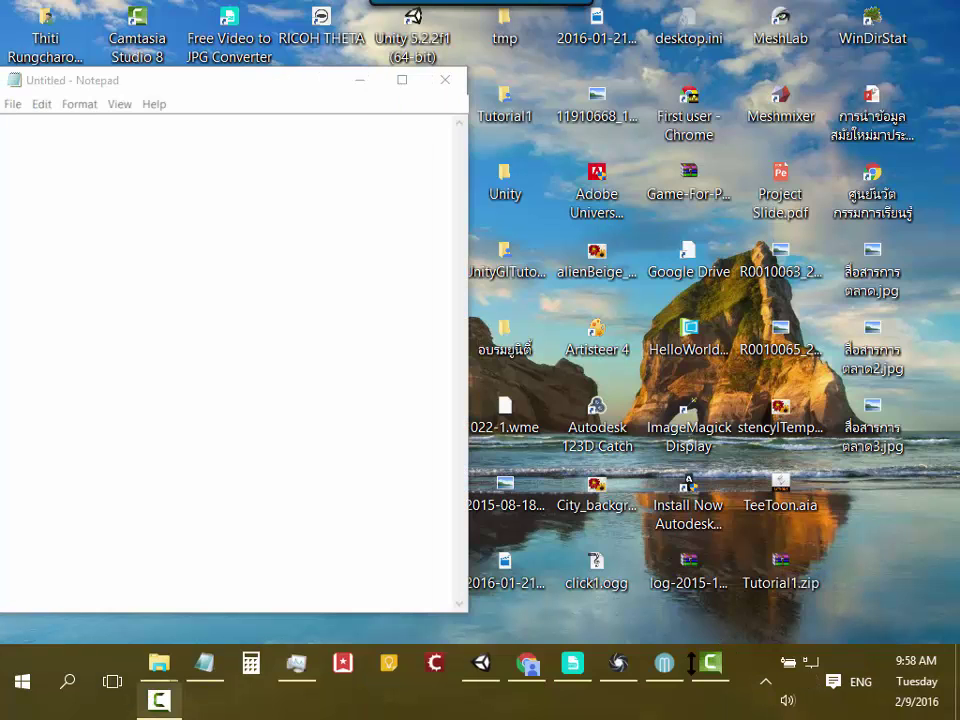
click(160, 702)
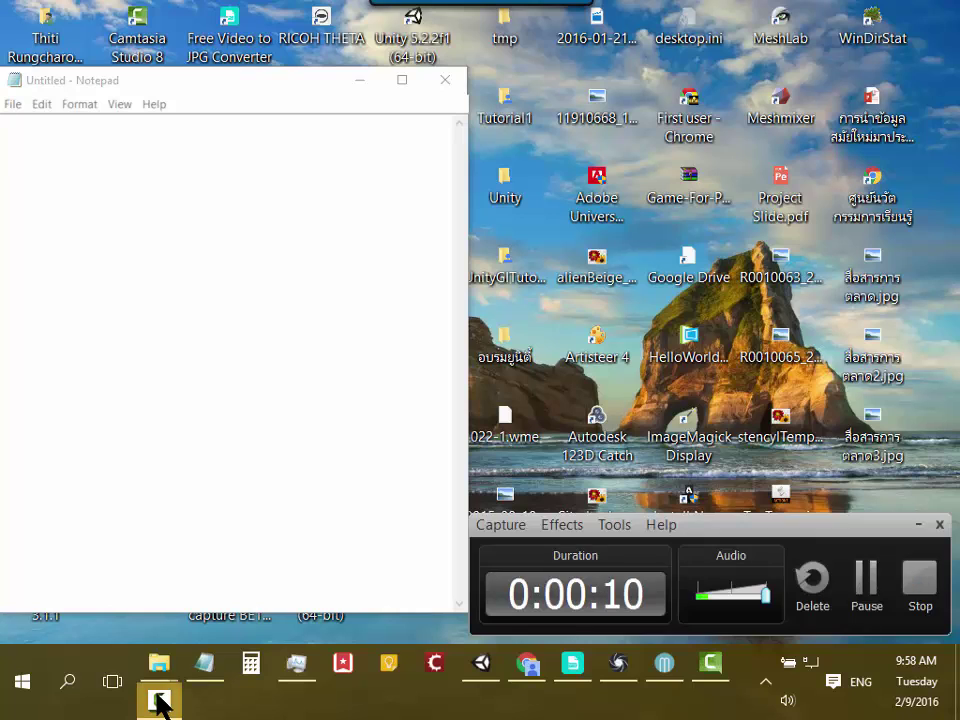
click(160, 702)
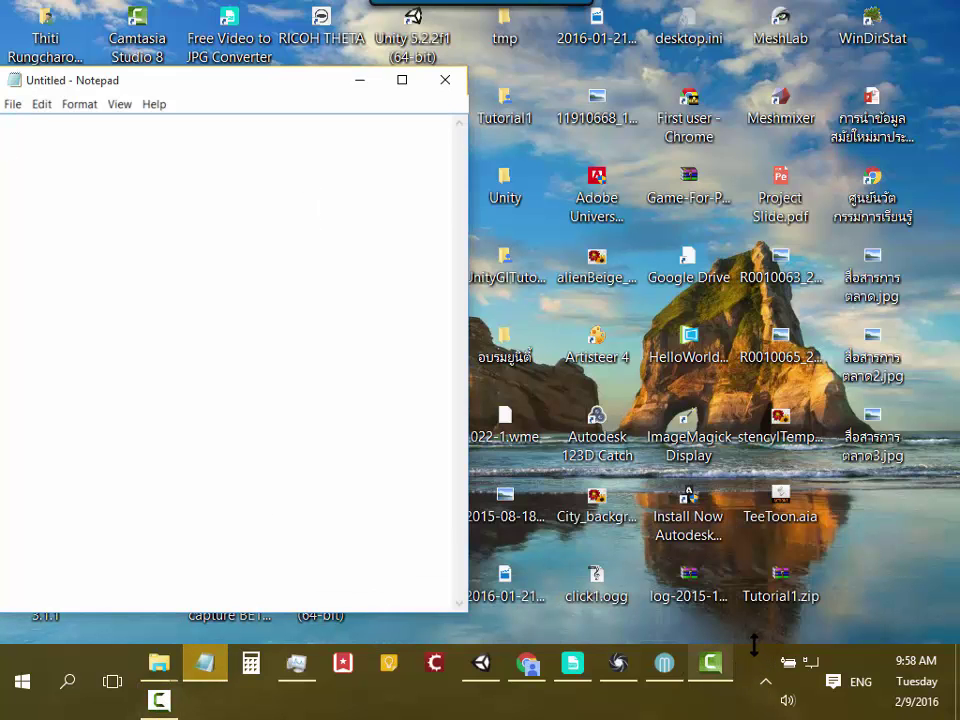
drag(754, 645, 756, 665)
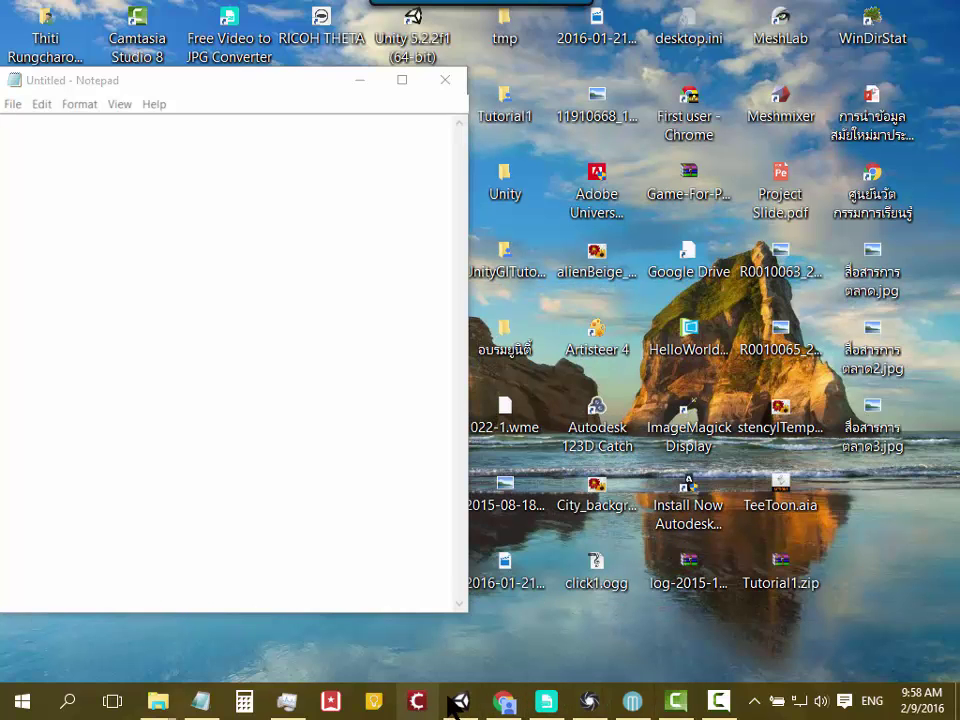
click(475, 697)
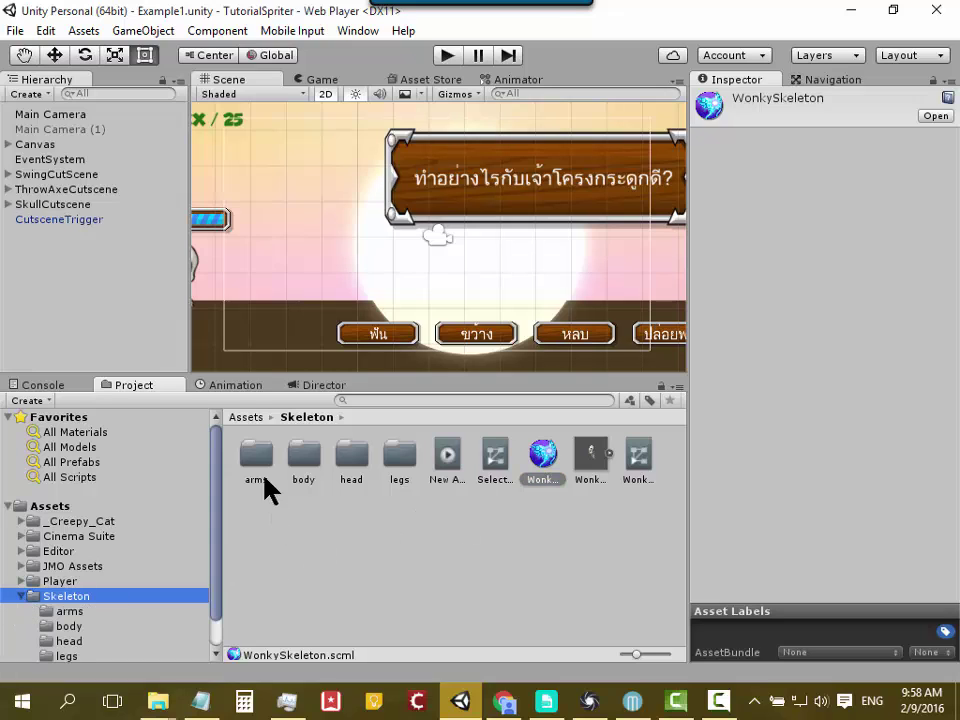
scroll(205, 556, down, 1)
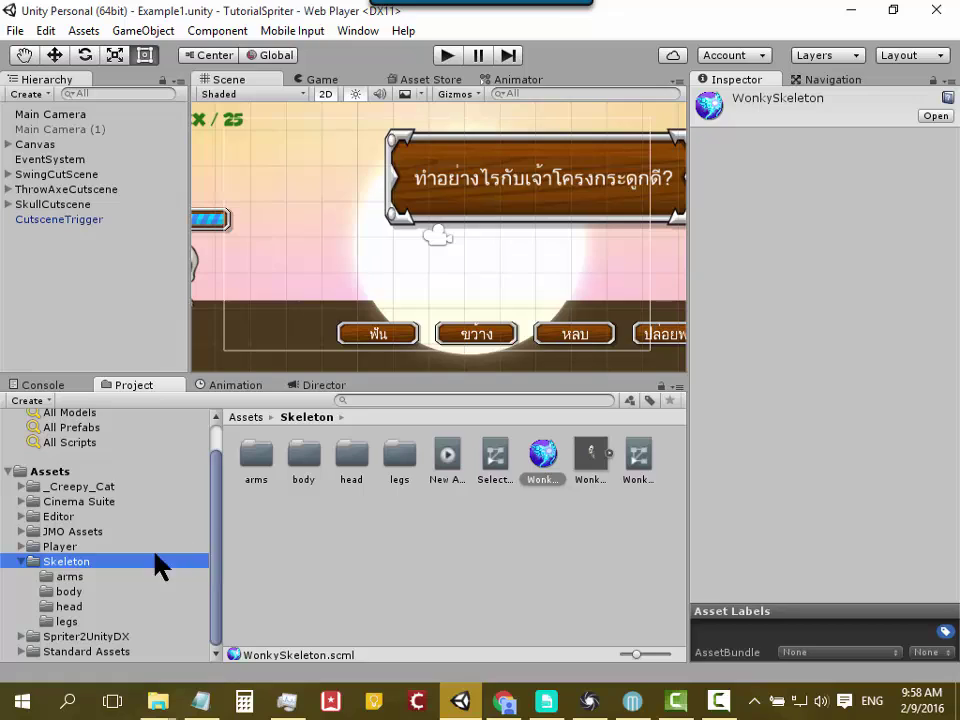
click(68, 561)
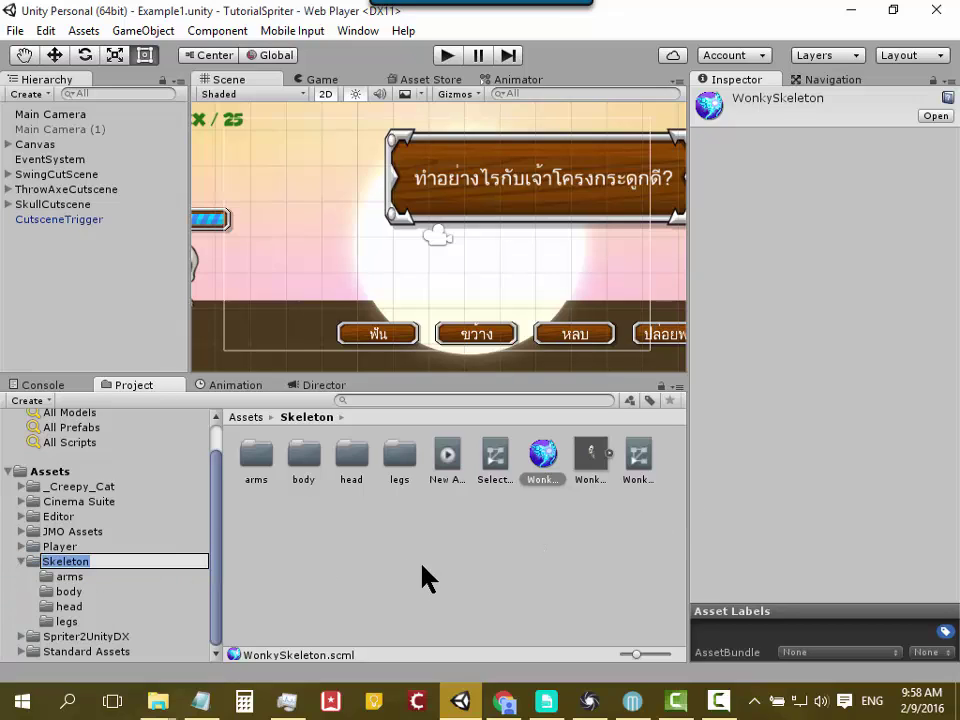
key(Return)
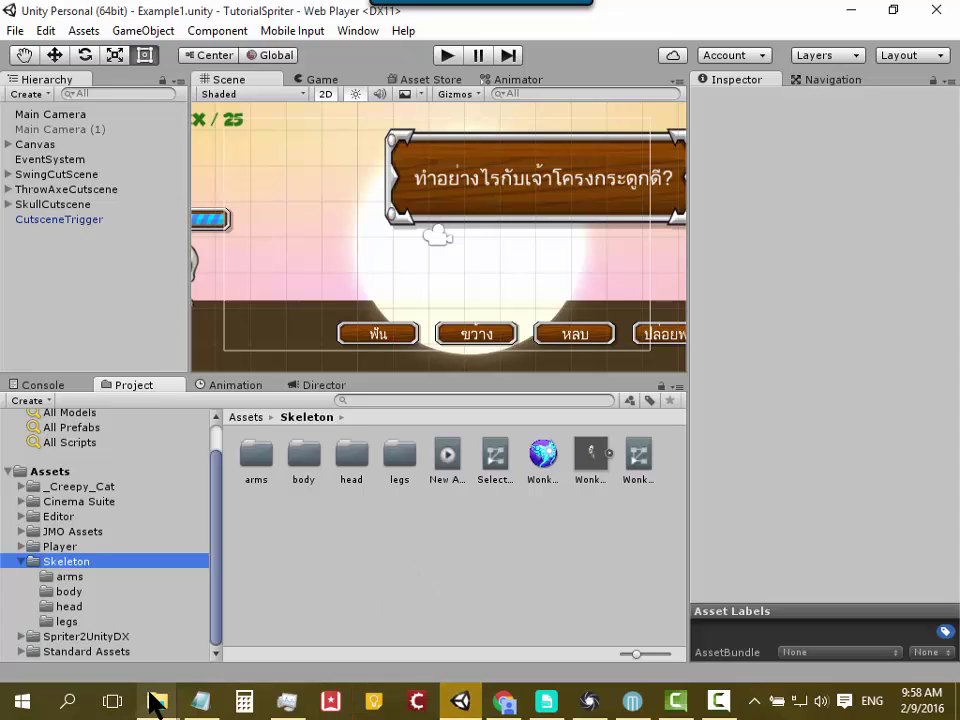
mouse_move(163, 688)
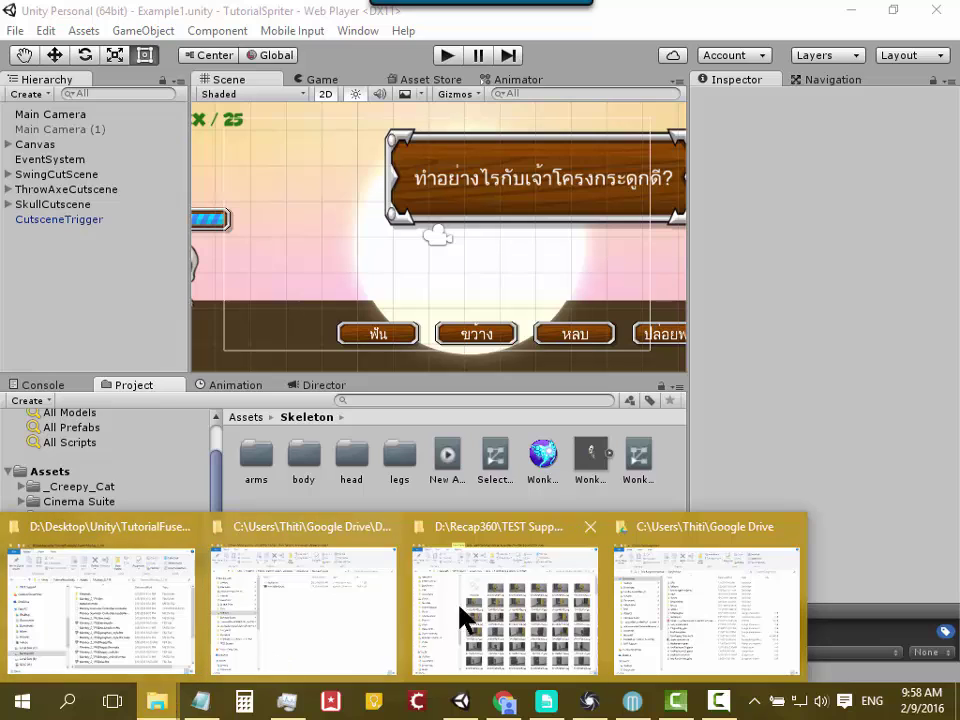
click(493, 712)
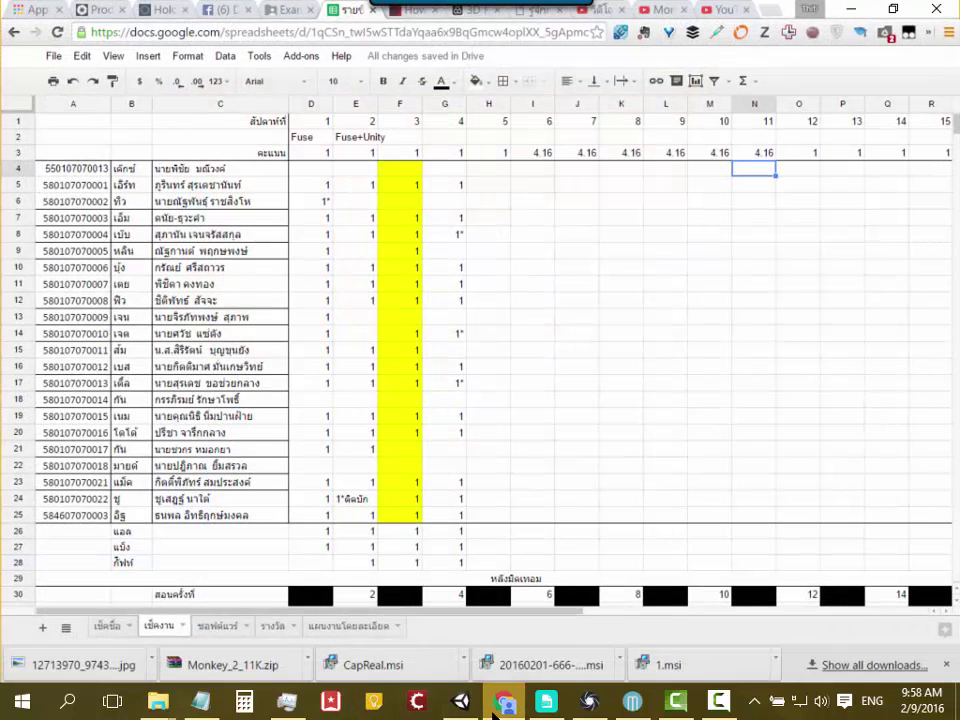
click(288, 10)
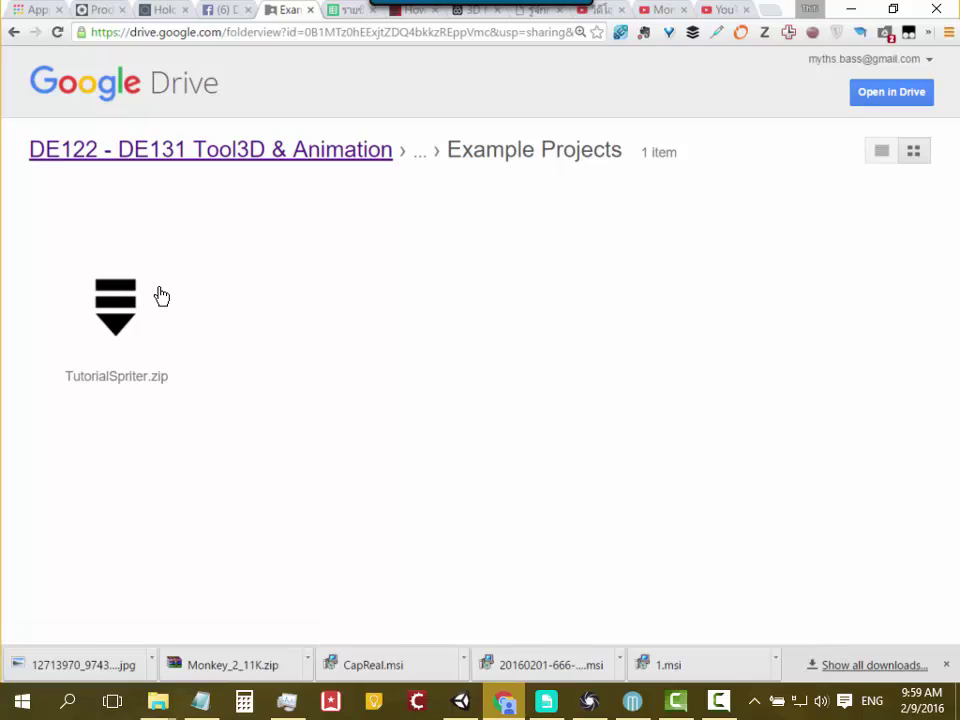
click(461, 701)
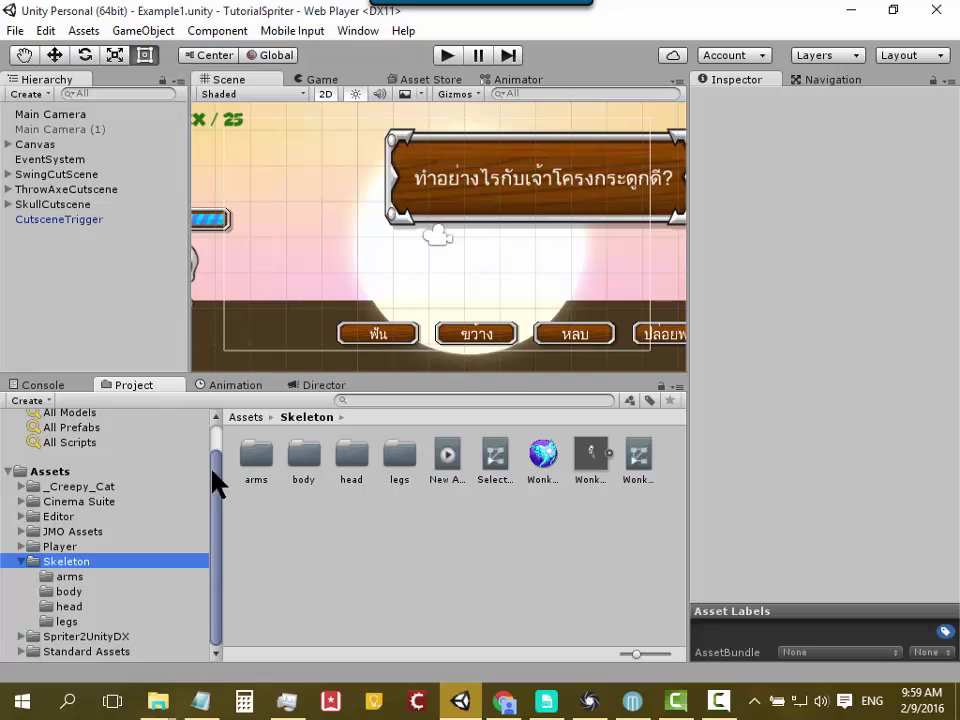
Step: Open the MainMenu scene from the Assets folder and run it in play mode
click(77, 474)
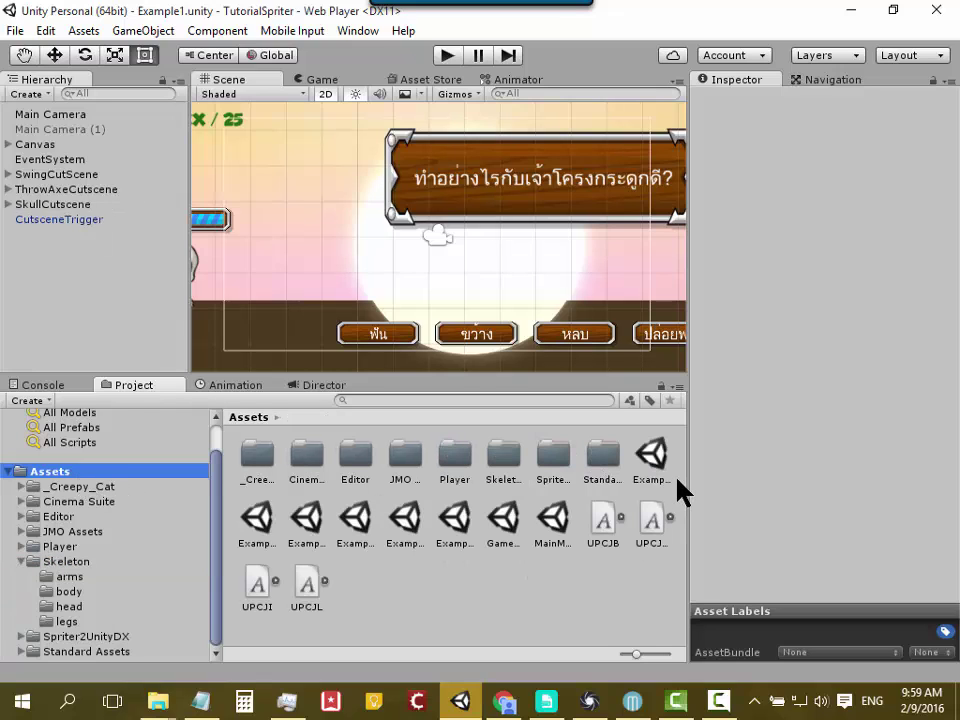
click(564, 530)
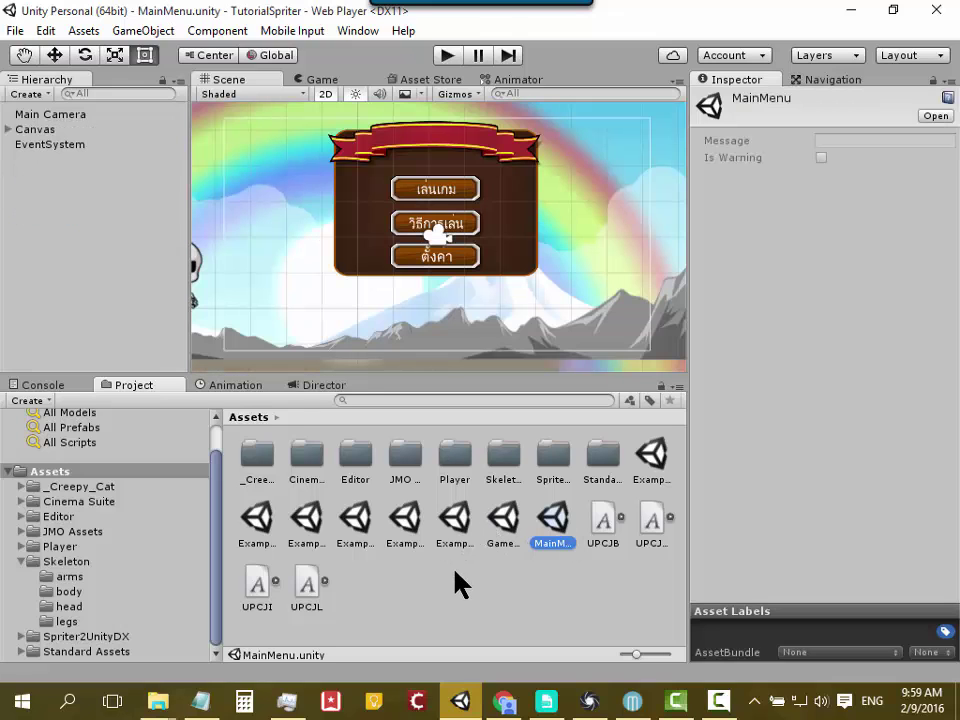
ctrl+scroll(448, 574, down, 2)
ctrl+scroll(446, 572, down, 2)
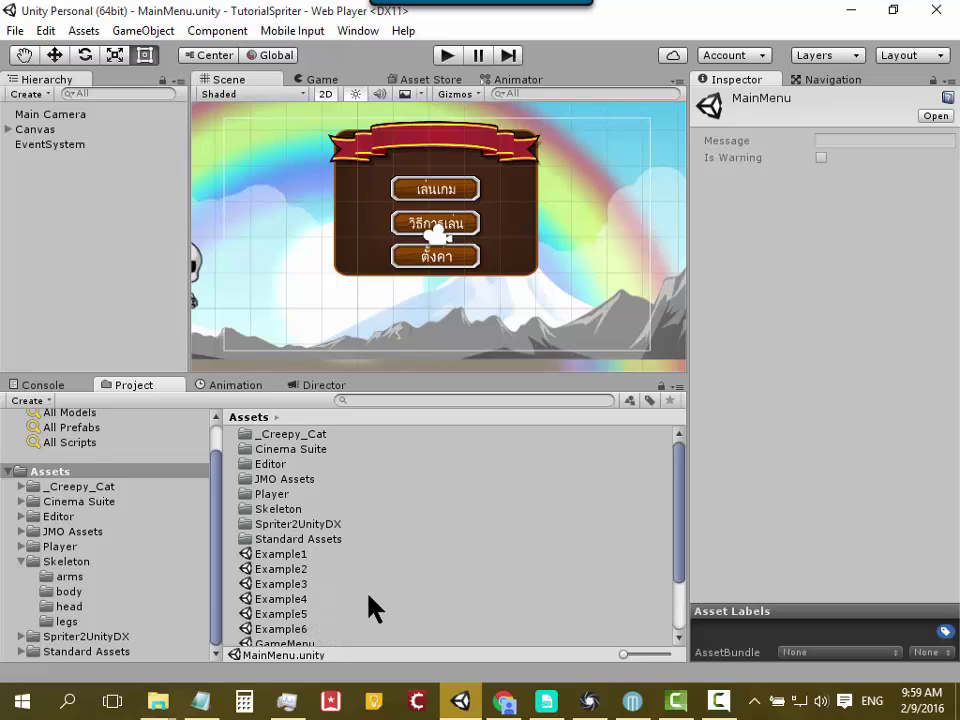
click(447, 57)
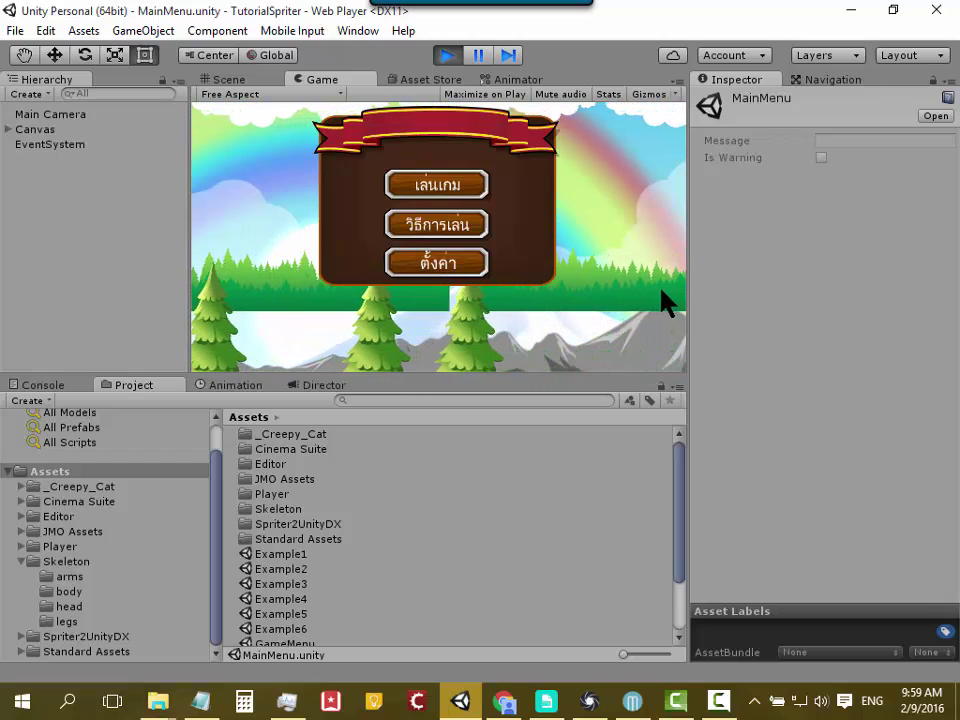
Step: Widen the Game view, start the game with เล่นเกม, and escape from level select to GameMenu
drag(690, 285, 847, 290)
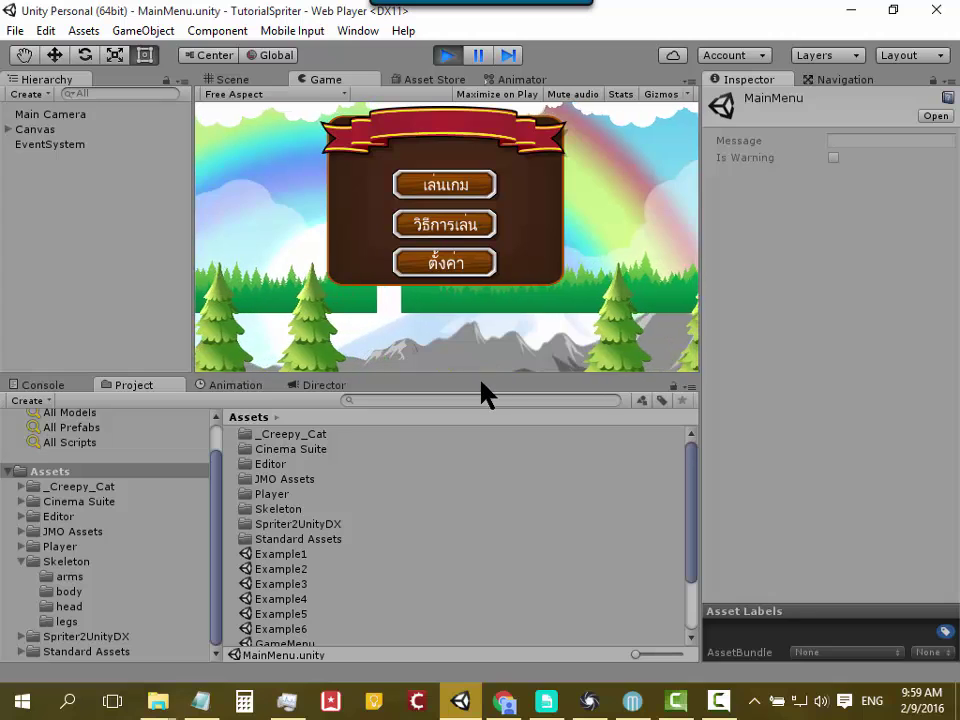
mouse_move(484, 373)
mouse_down()
mouse_move(484, 342)
mouse_move(470, 348)
mouse_move(464, 410)
mouse_up()
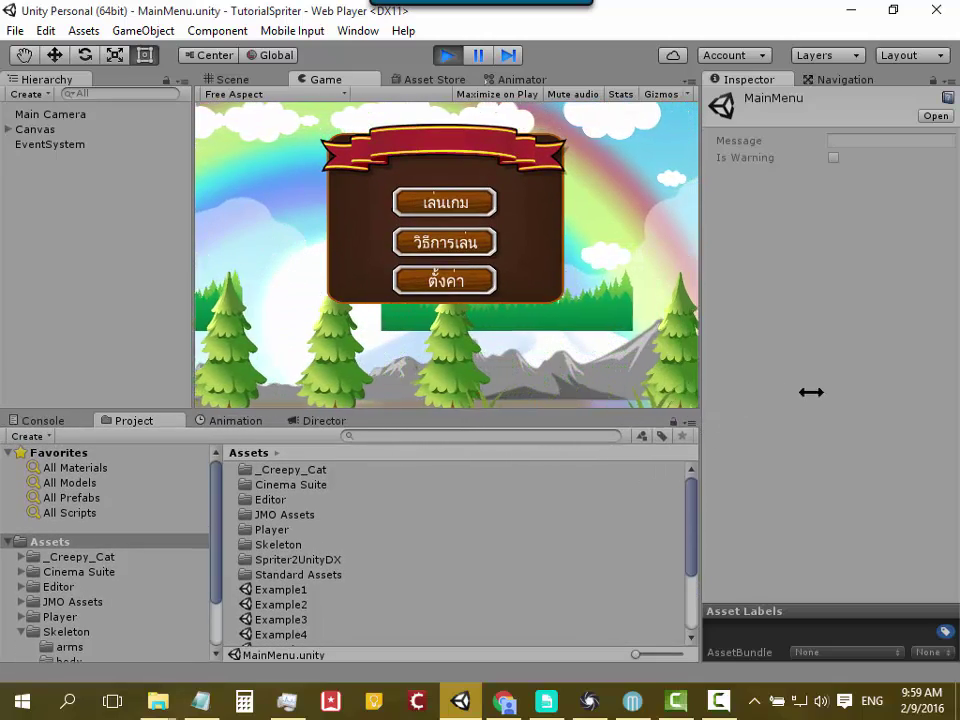
click(425, 205)
drag(365, 245, 322, 207)
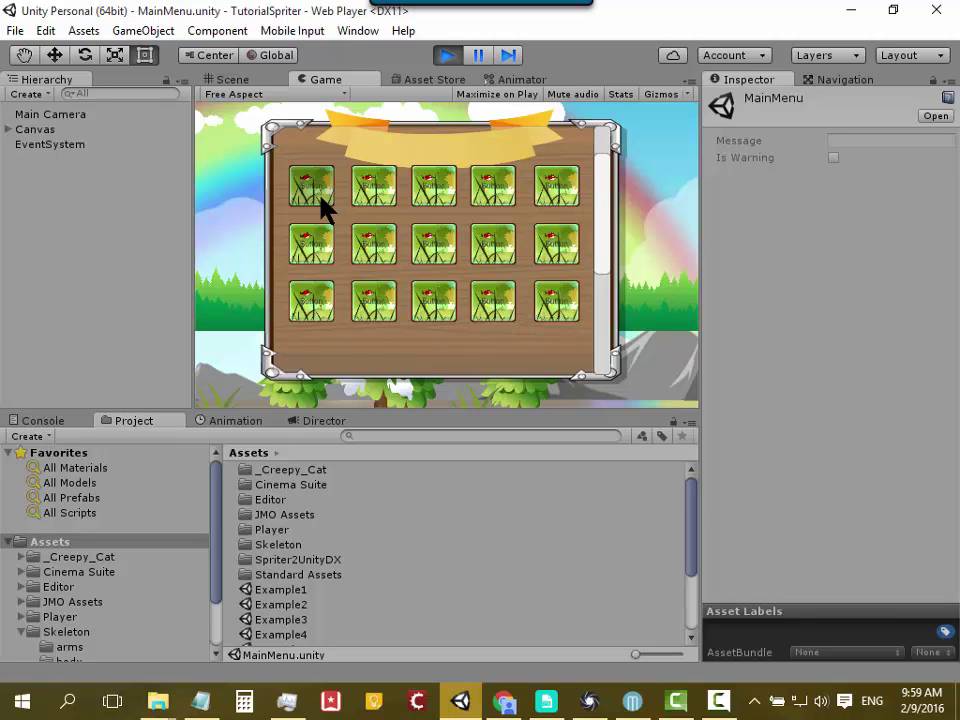
key(Escape)
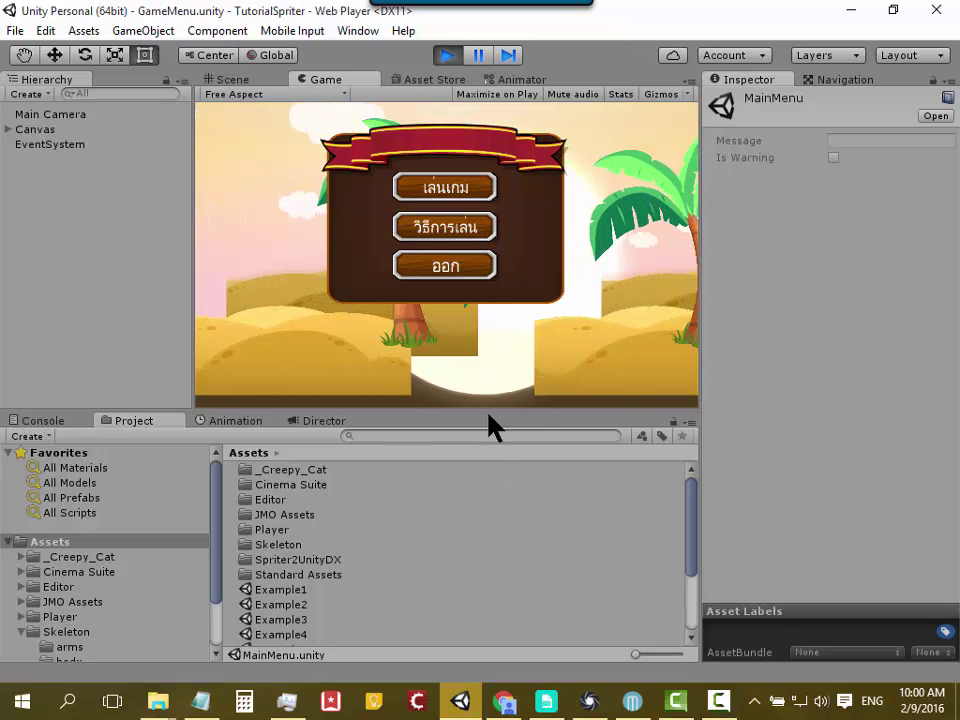
Step: Resize the Game view, then start the game with เล่นเกม to load Example1
mouse_move(489, 404)
mouse_down()
mouse_move(457, 306)
mouse_move(441, 399)
mouse_up()
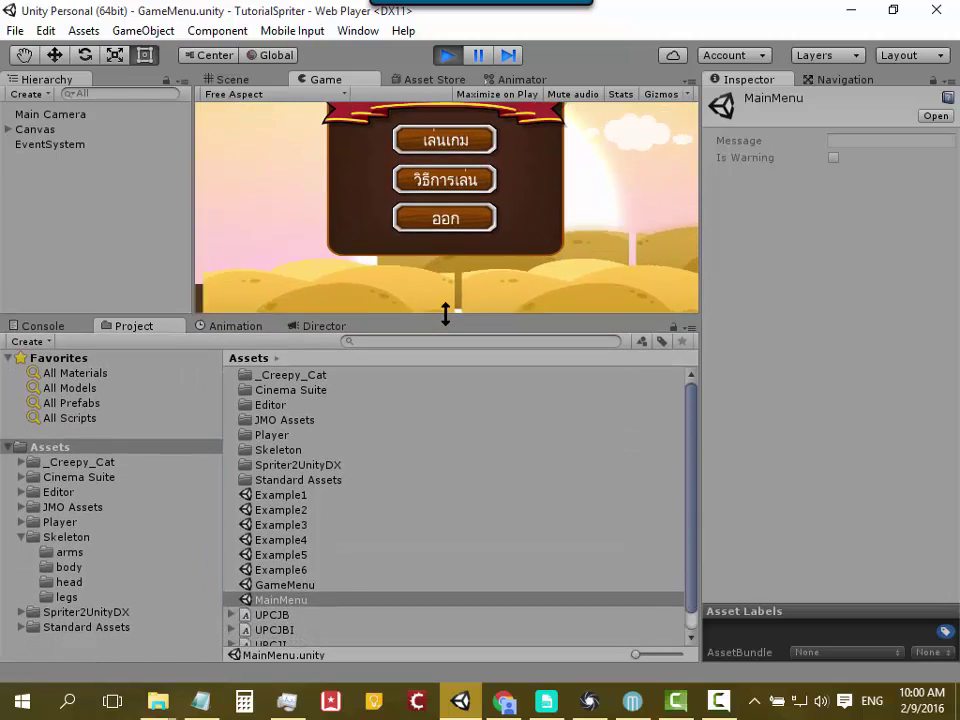
drag(441, 399, 446, 334)
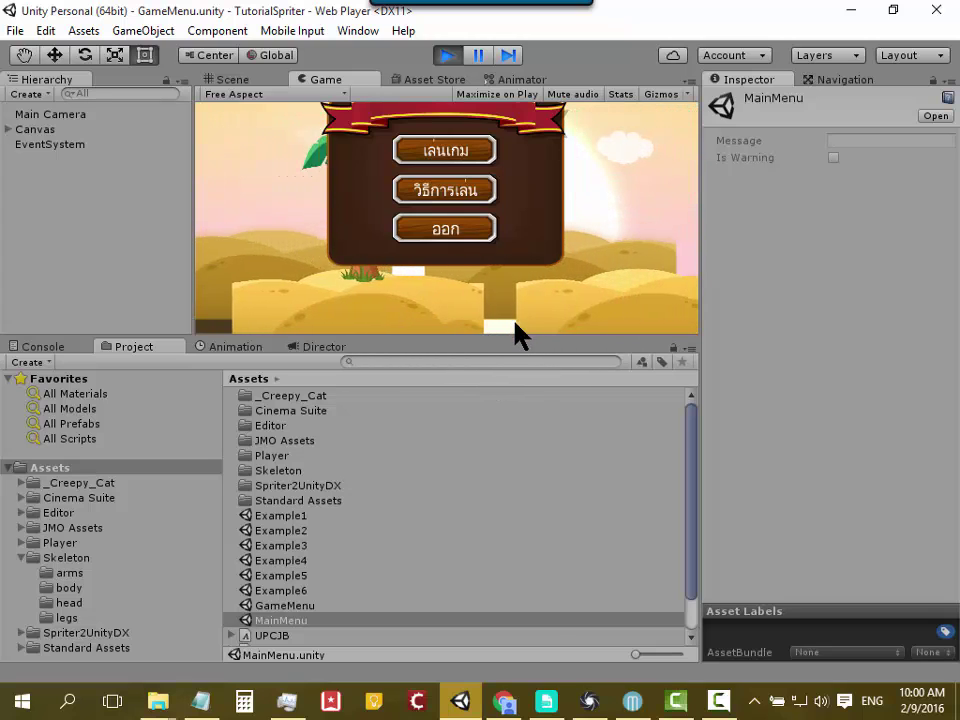
mouse_move(510, 336)
mouse_down()
mouse_move(513, 369)
mouse_move(431, 440)
mouse_up()
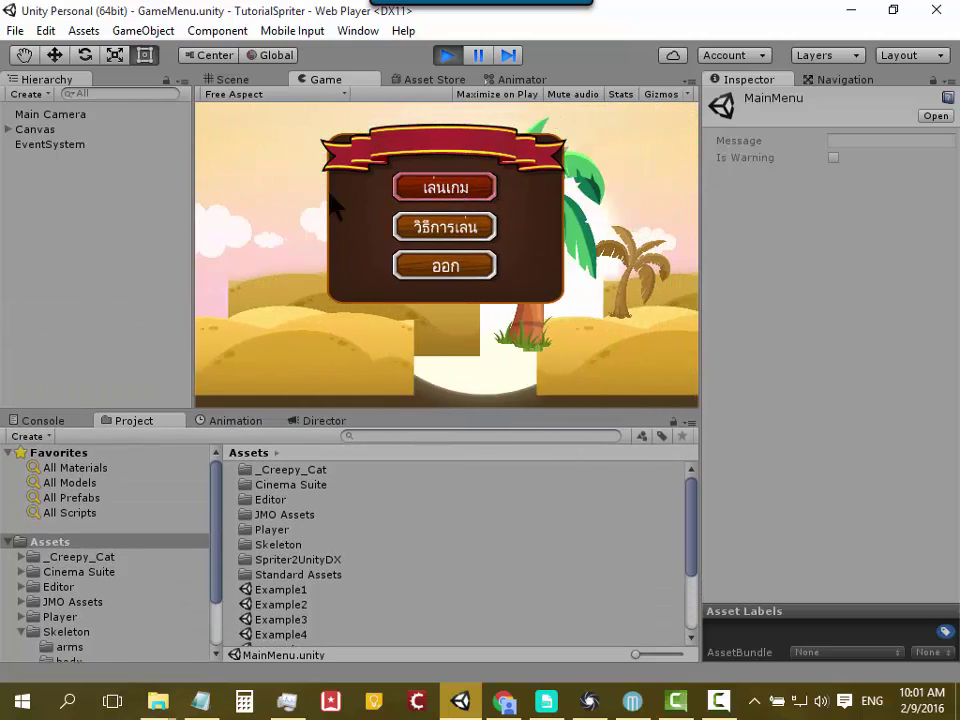
click(437, 194)
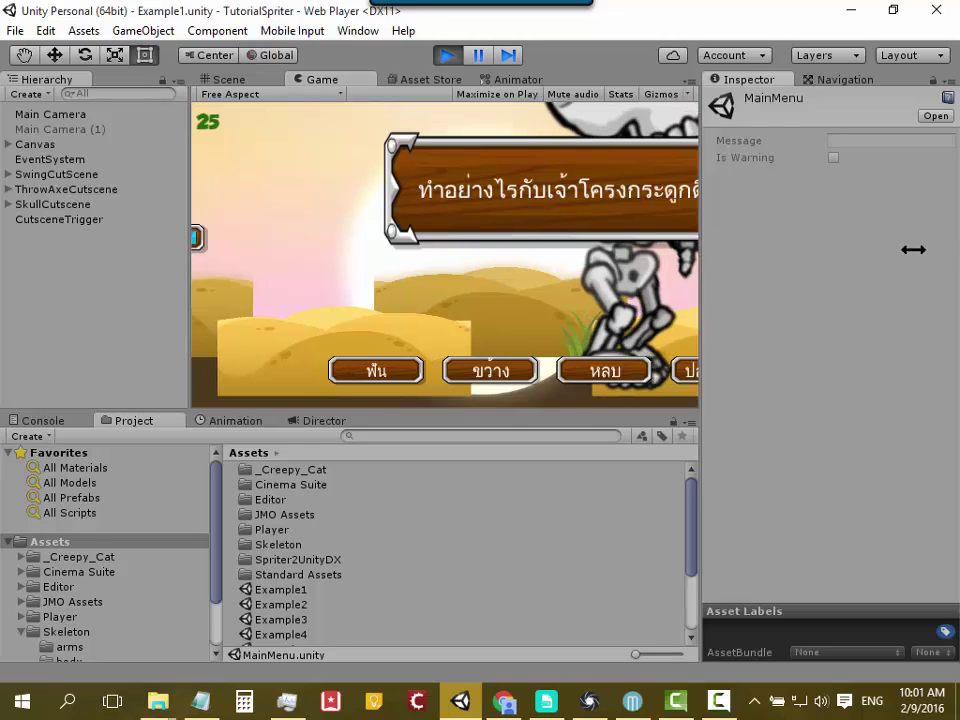
Step: Resize the Game view while playing to Example5's lose screen, then return to the game menu
mouse_move(474, 213)
mouse_down()
mouse_move(392, 195)
mouse_move(836, 257)
mouse_up()
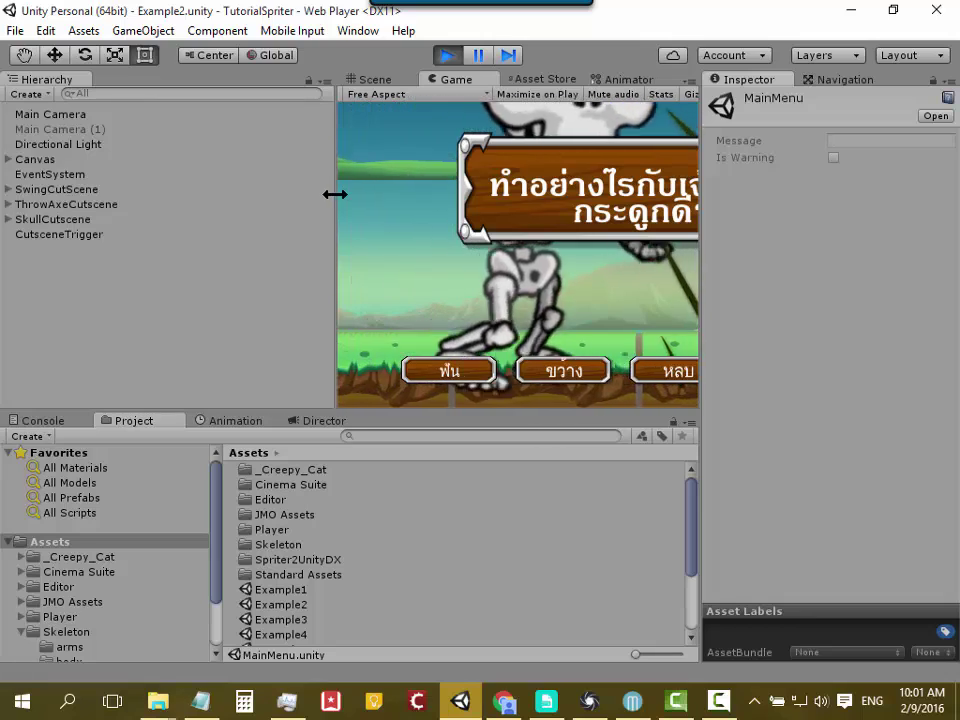
drag(335, 194, 143, 205)
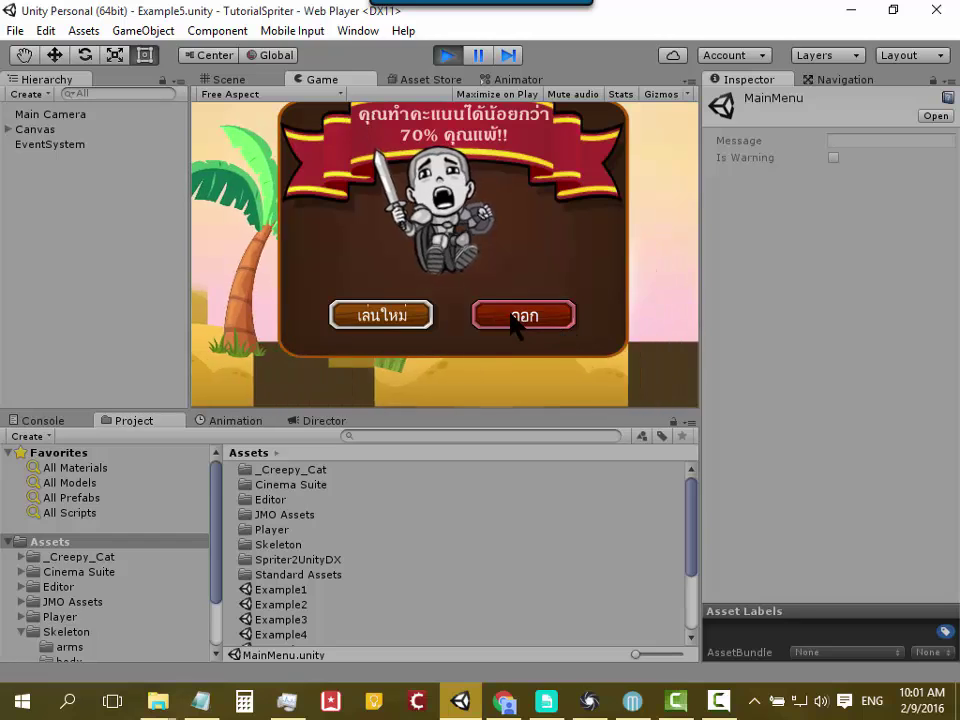
click(381, 322)
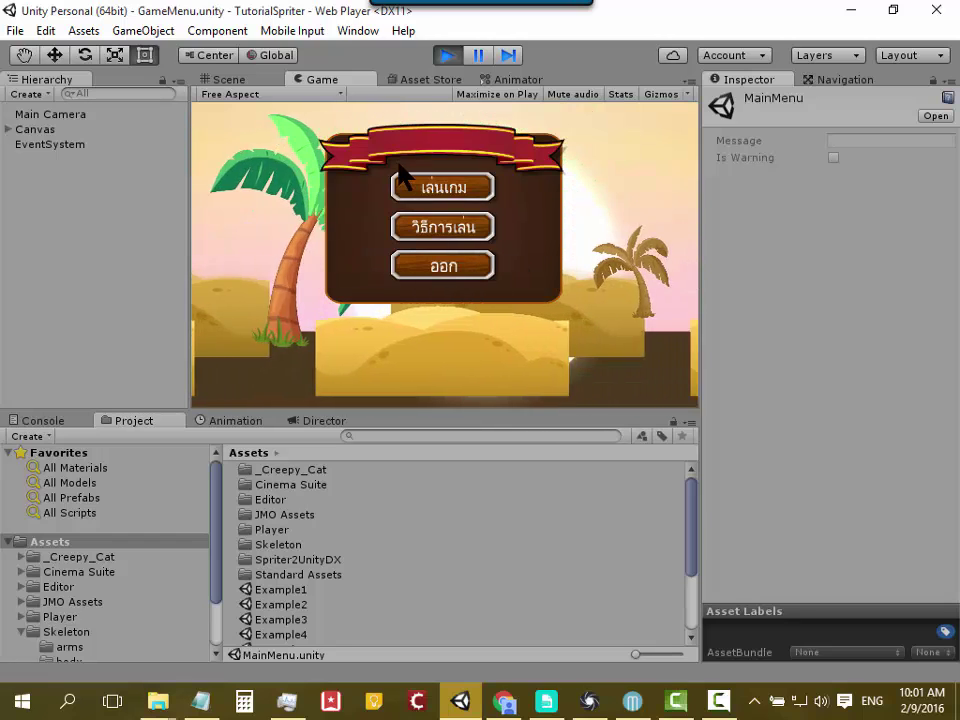
Step: Exit the game menu with the ออก button to load the rainbow MainMenu scene
click(443, 266)
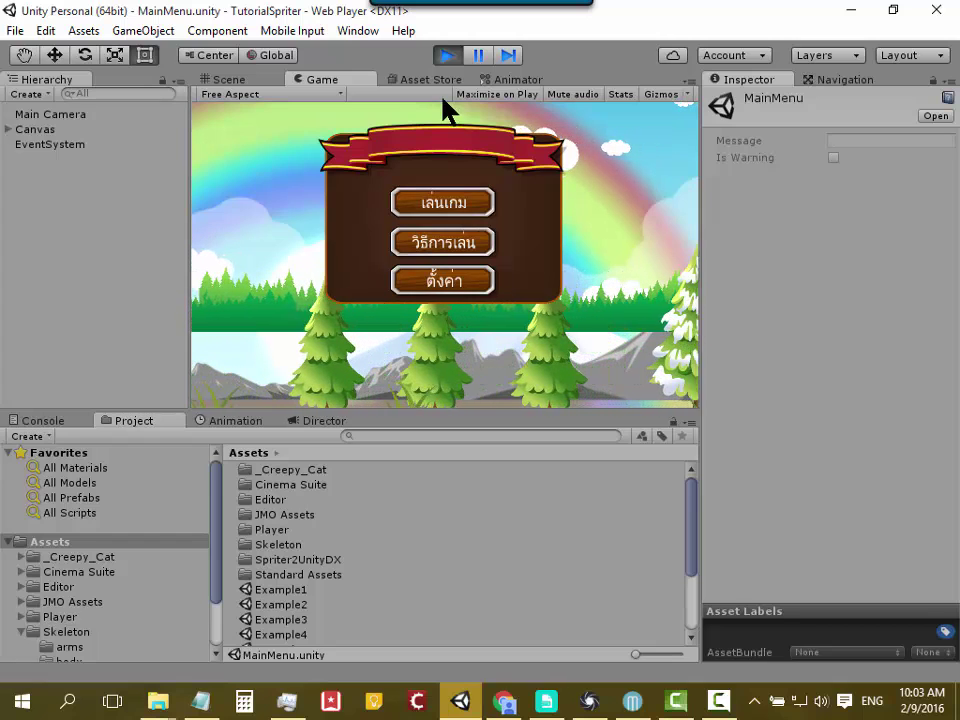
Step: Stop play mode and expand the Assets tree in the Project panel
click(445, 55)
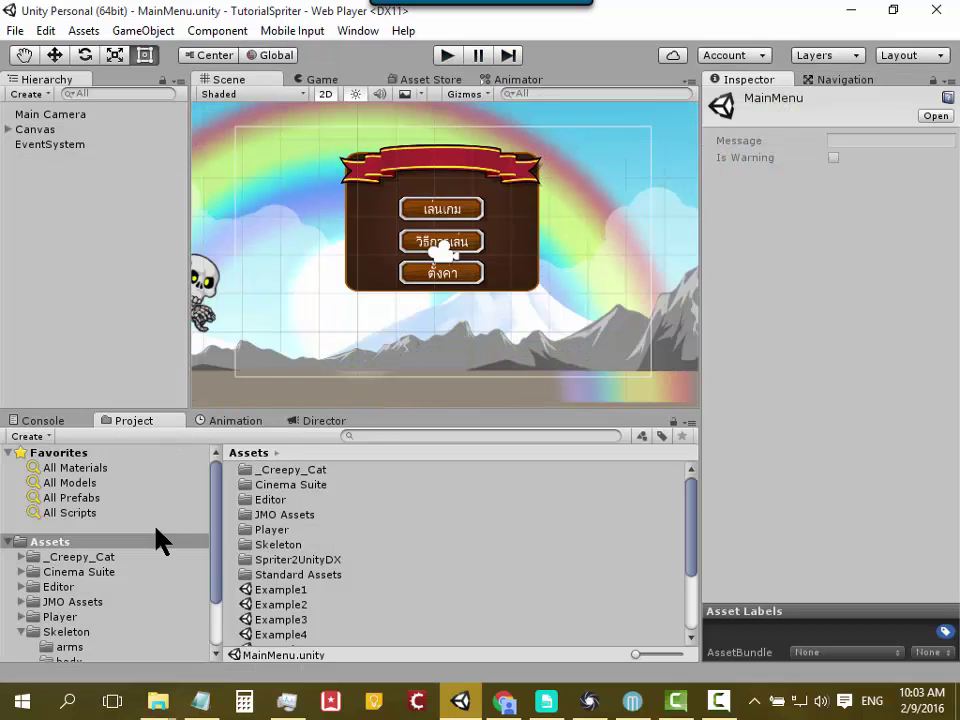
drag(213, 510, 204, 586)
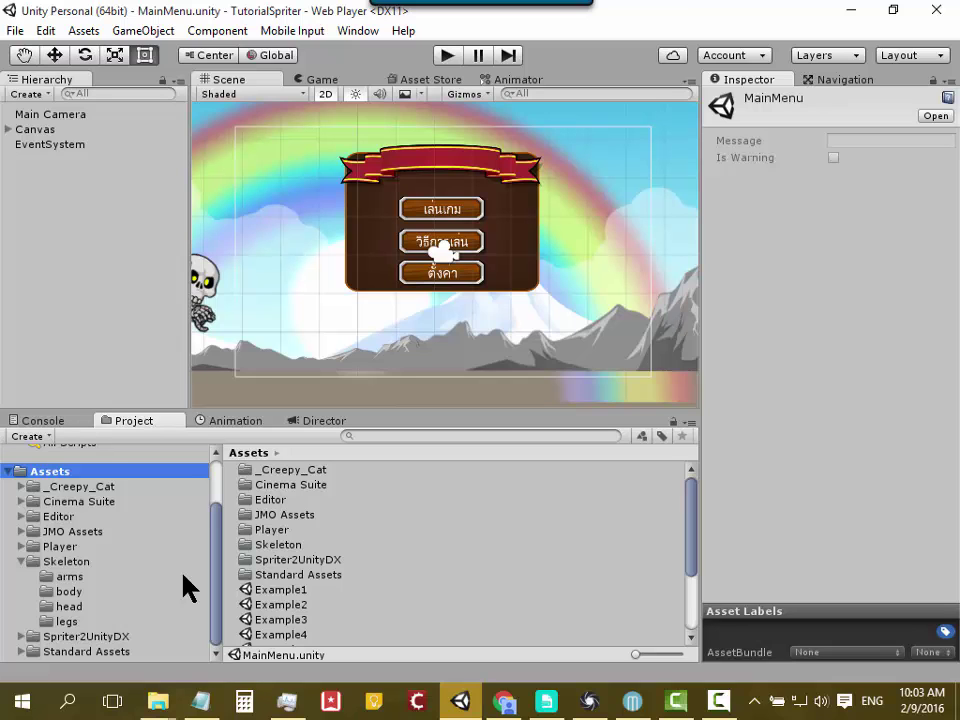
Step: Switch to the class score spreadsheet and read the sum of the week 3 to 6 scores
click(503, 700)
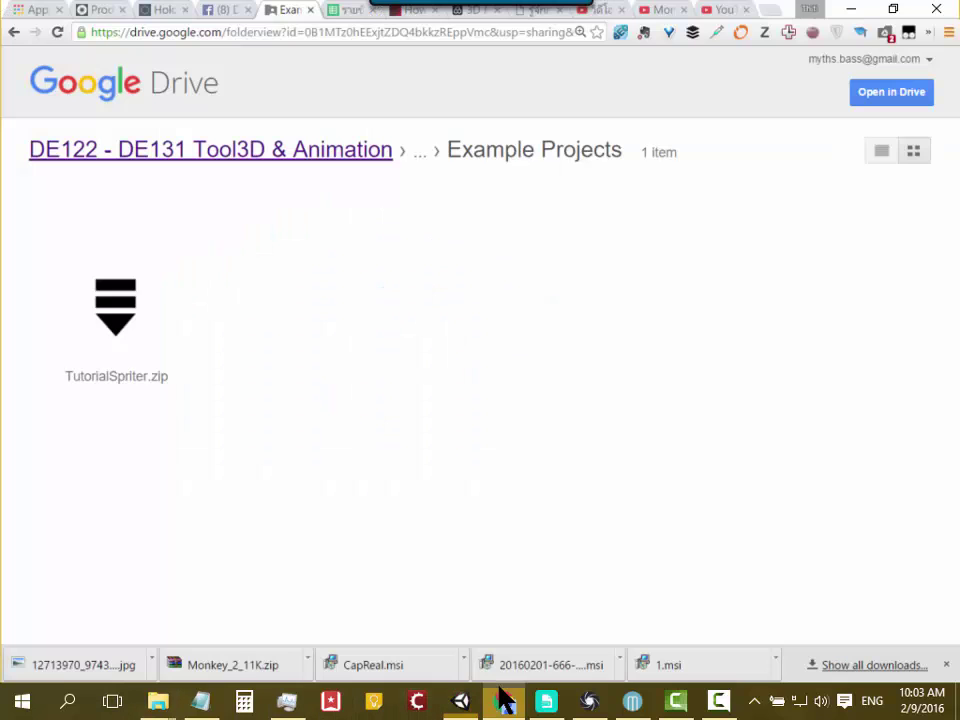
key(ctrl+Tab)
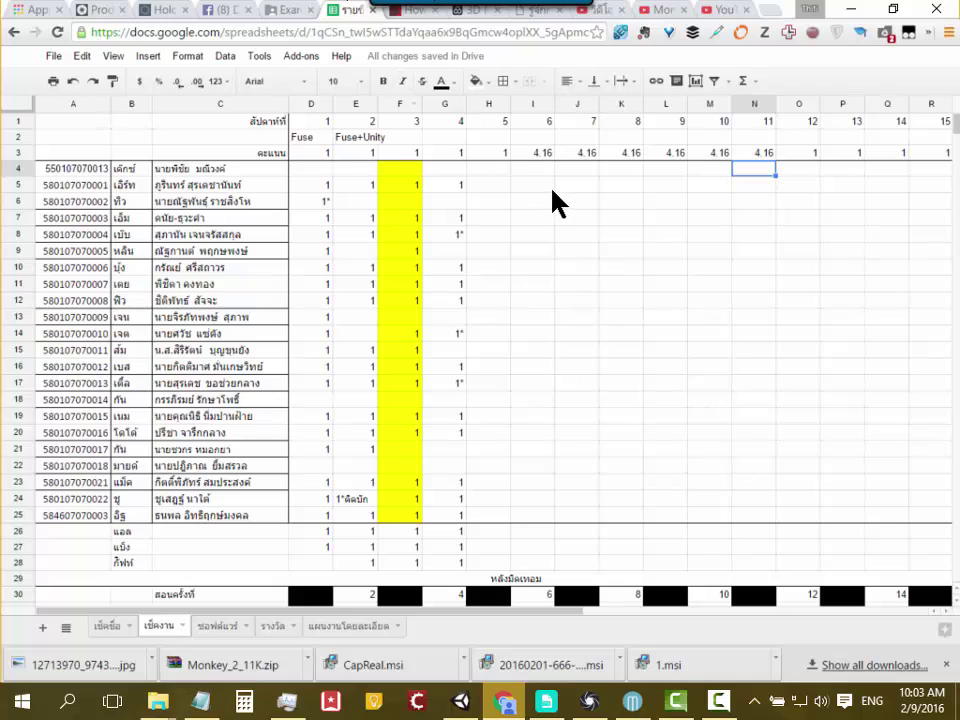
mouse_move(488, 168)
mouse_down()
mouse_move(630, 400)
mouse_move(739, 489)
mouse_move(747, 515)
mouse_move(548, 493)
mouse_move(550, 505)
mouse_up()
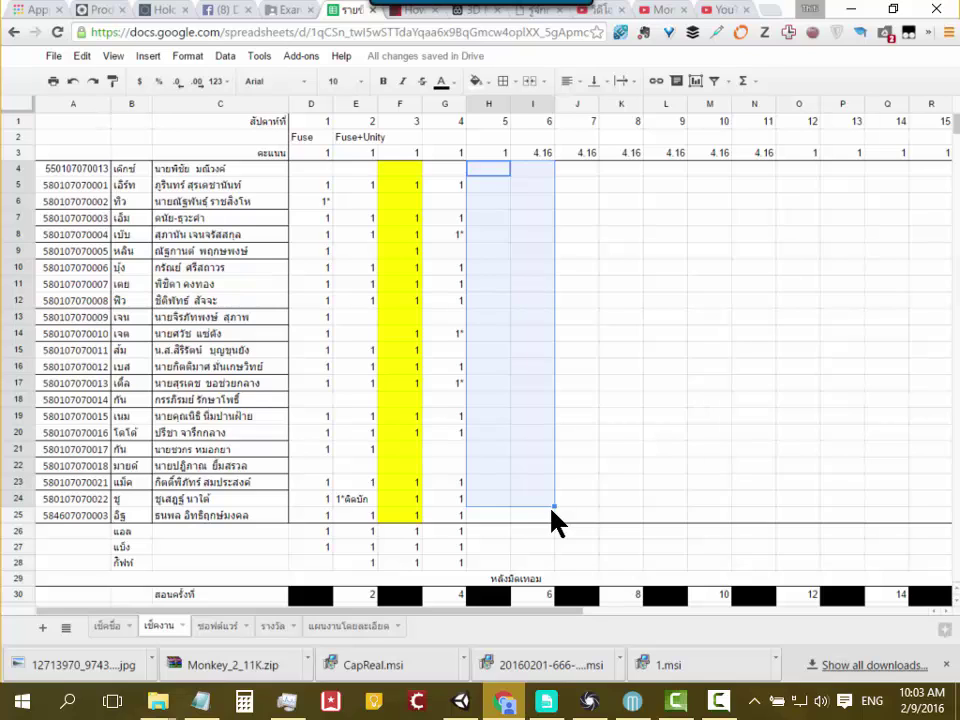
click(620, 415)
drag(401, 172, 535, 520)
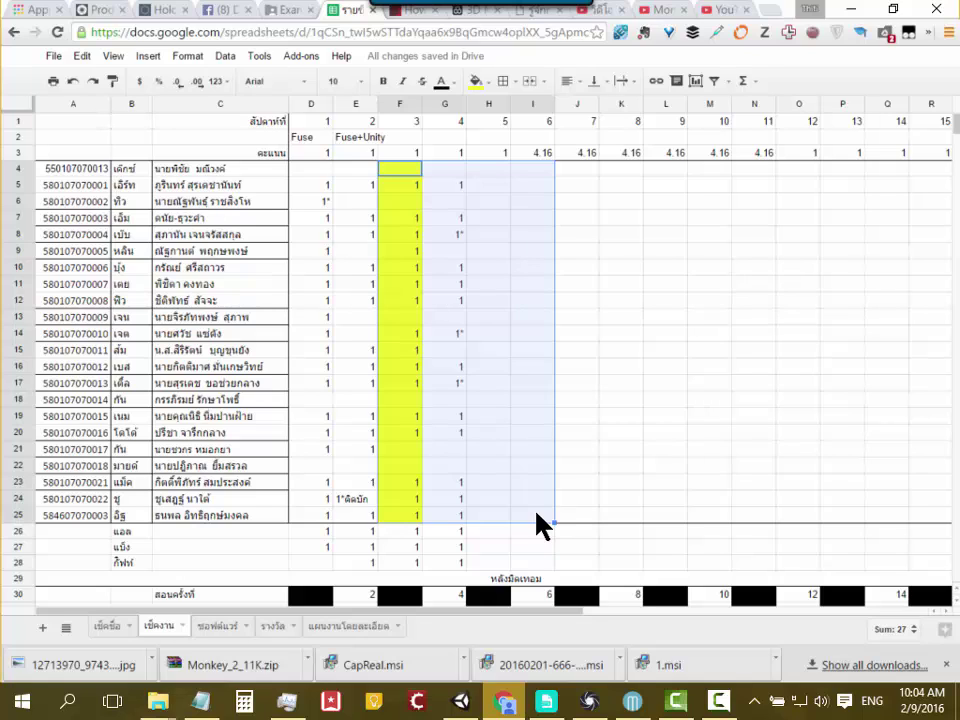
click(519, 245)
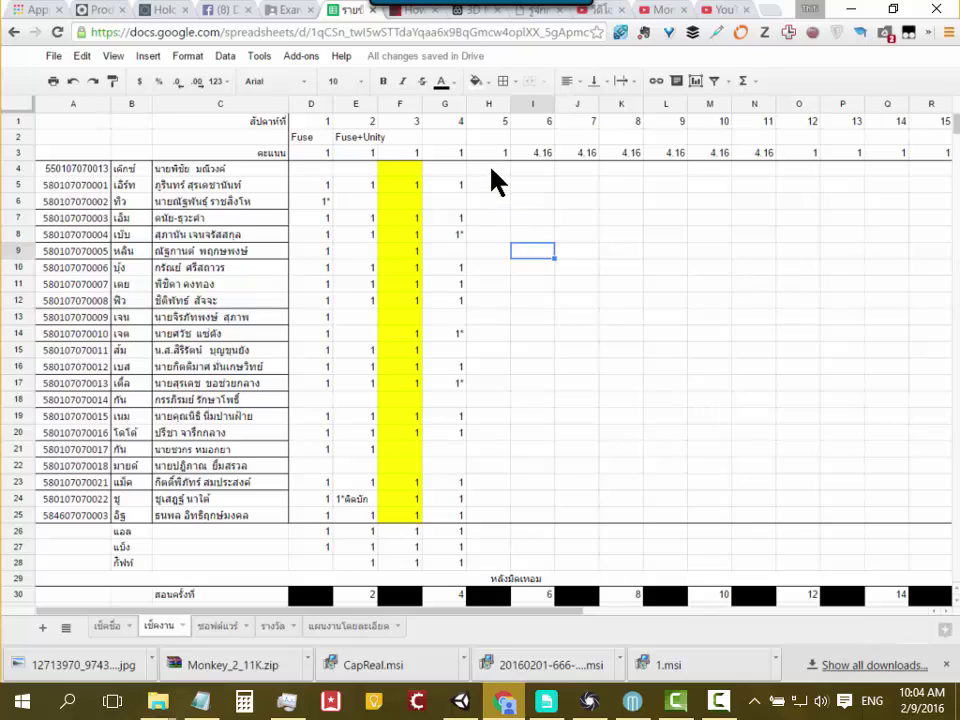
Step: Check the score sums for week 5, weeks 5–6, and weeks 7 to 11
drag(491, 169, 483, 504)
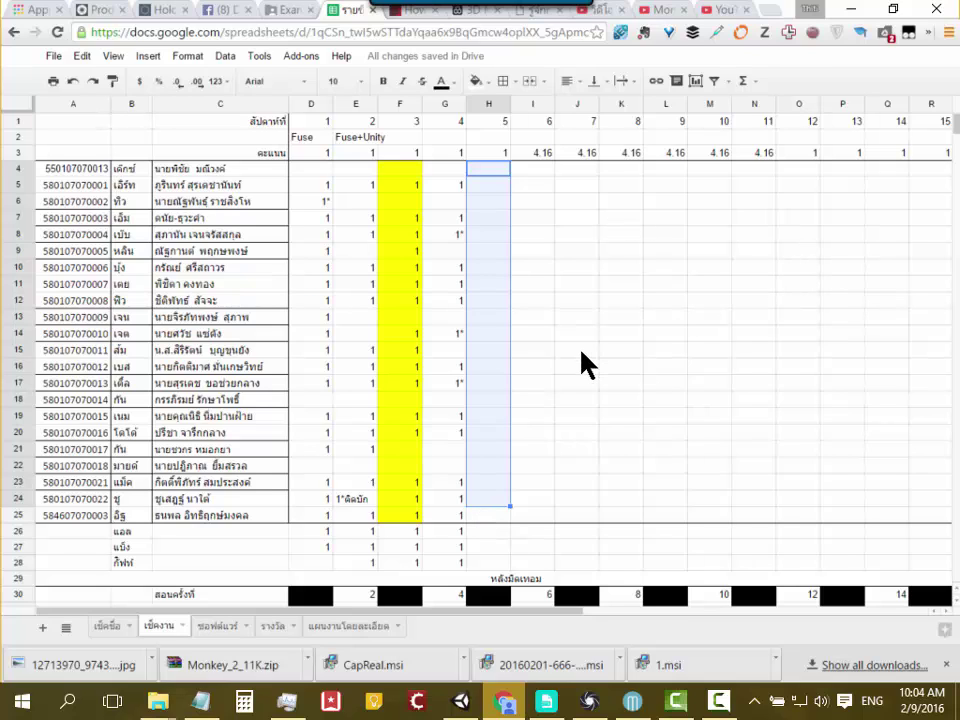
click(532, 267)
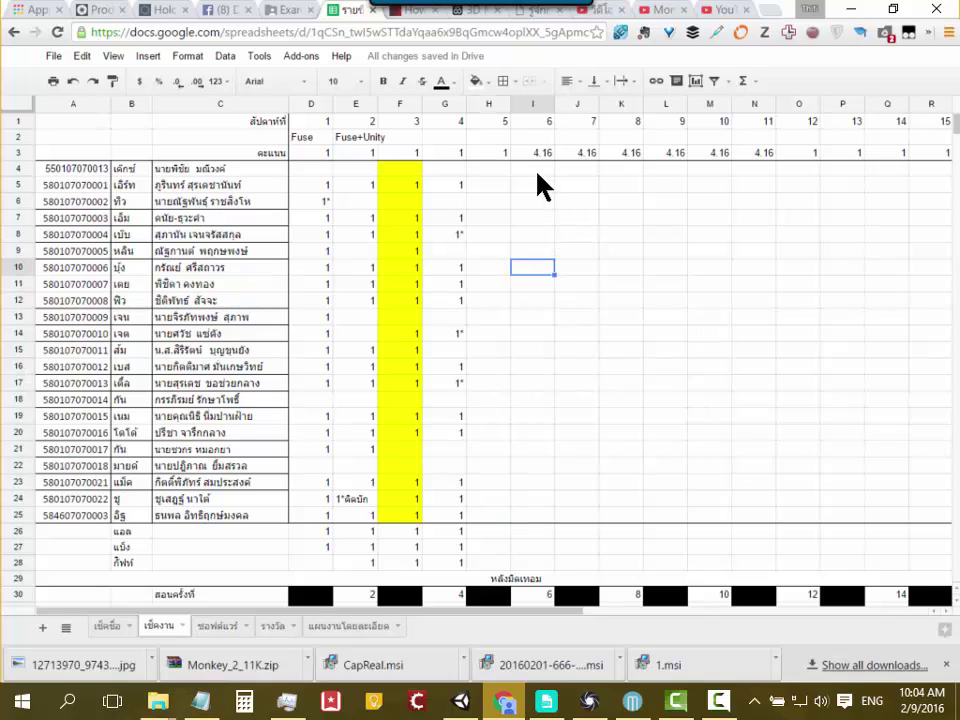
click(533, 168)
mouse_move(533, 168)
mouse_down()
mouse_move(546, 532)
mouse_move(503, 518)
mouse_up()
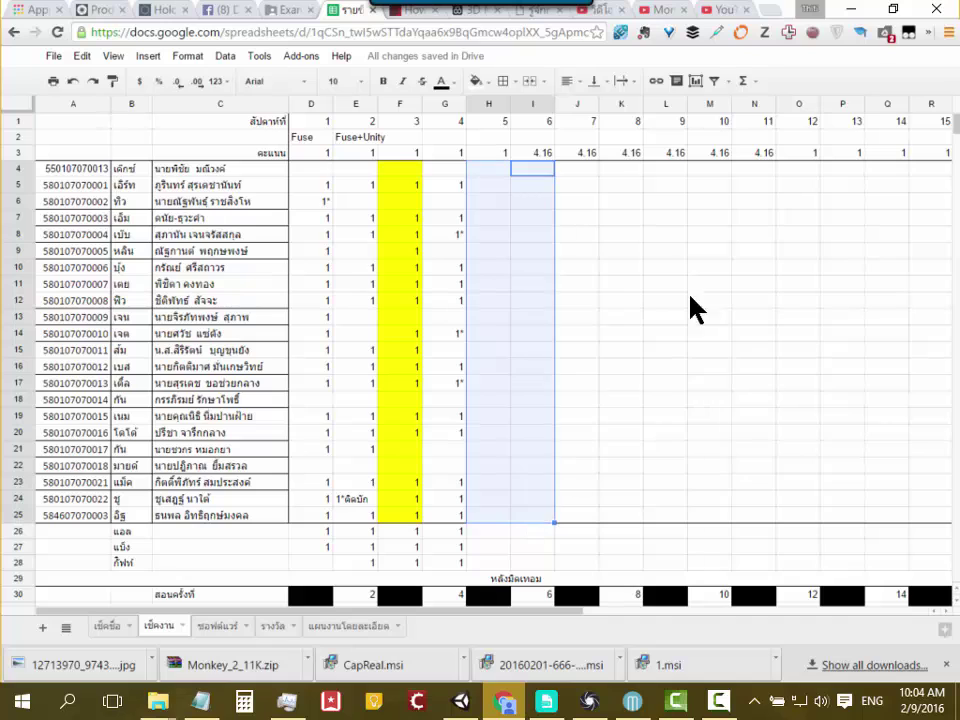
click(650, 215)
mouse_move(587, 121)
mouse_down()
mouse_move(726, 156)
mouse_move(760, 250)
mouse_up()
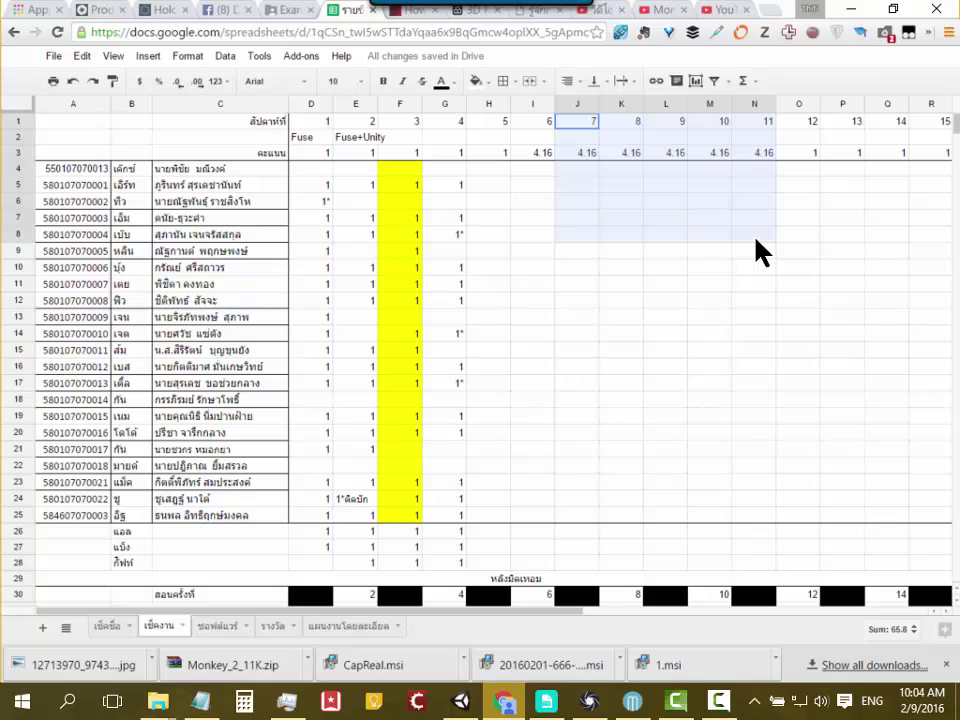
click(532, 284)
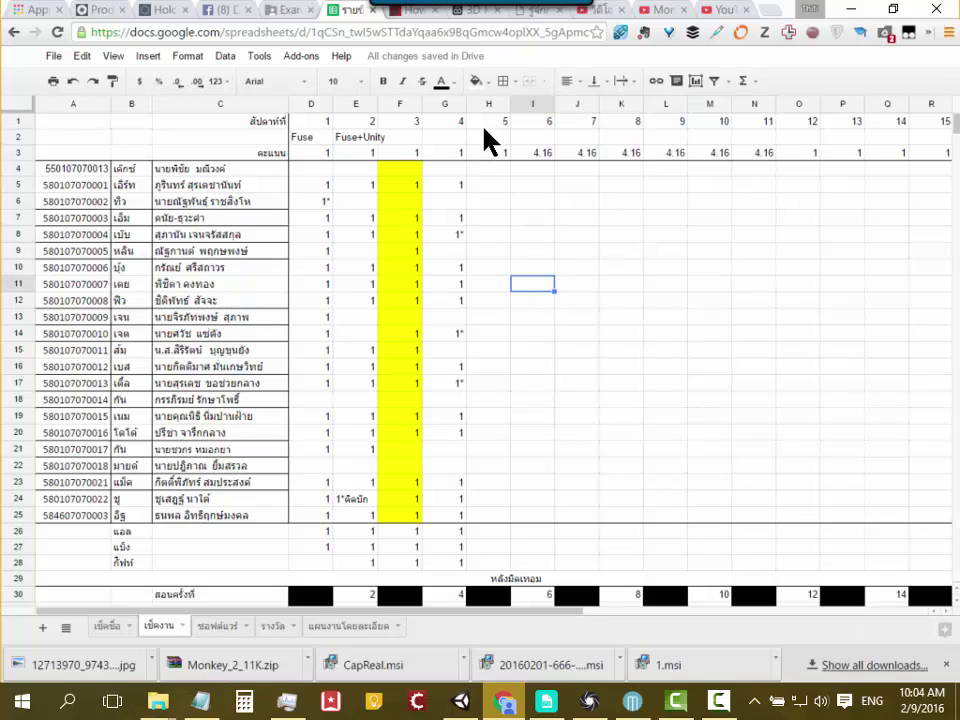
Step: Recheck the sums for weeks 5–6, weeks 7–9, weeks 10–11 and week 11 alone
drag(488, 121, 533, 497)
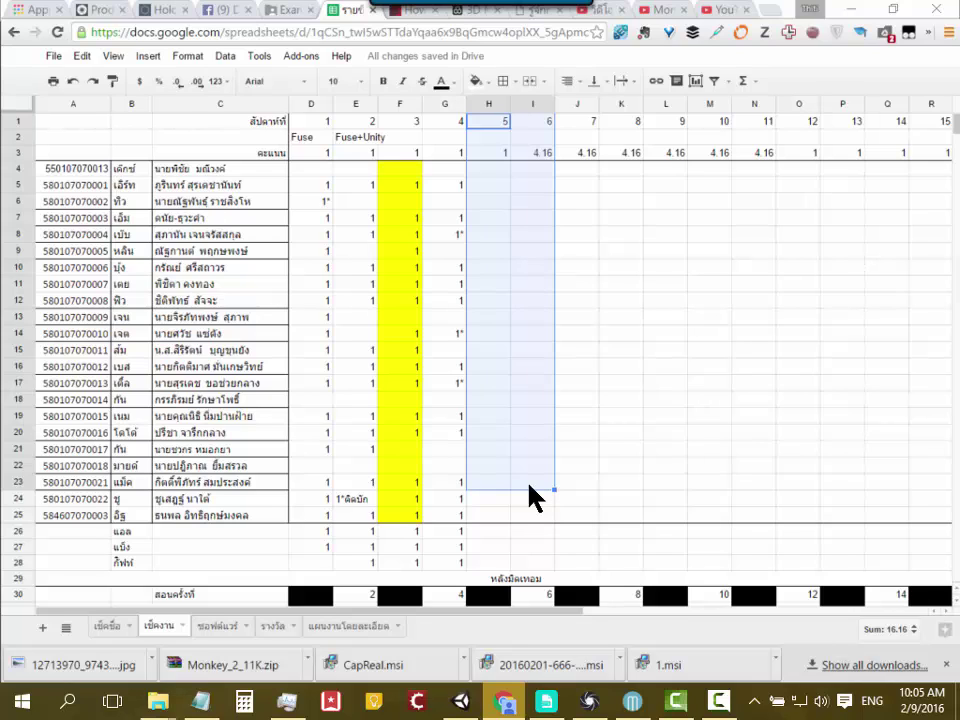
click(700, 250)
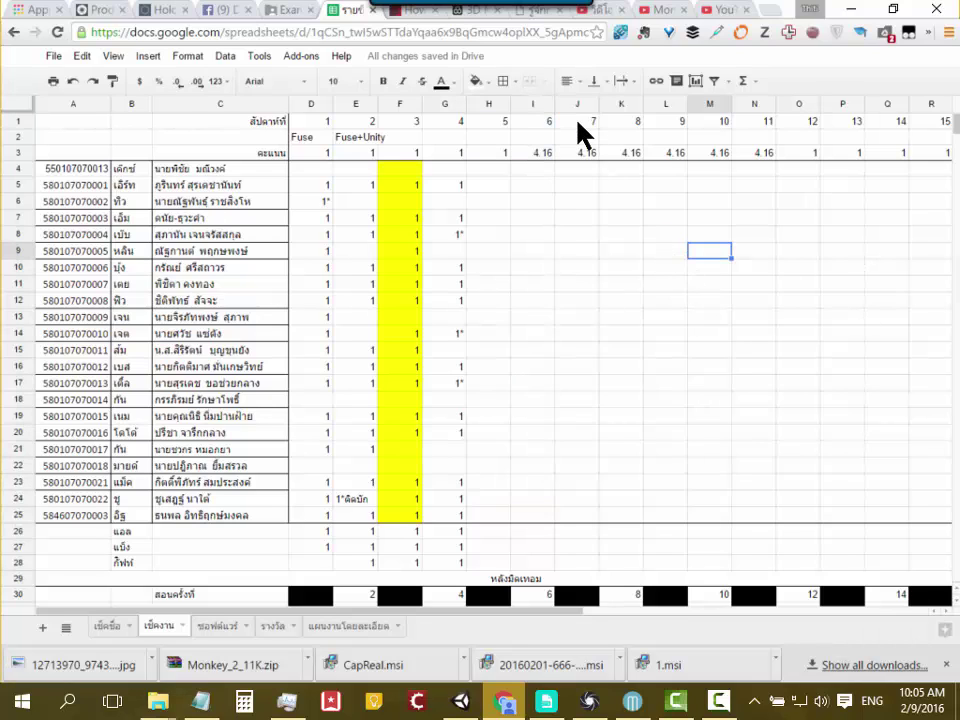
drag(578, 121, 650, 300)
click(662, 420)
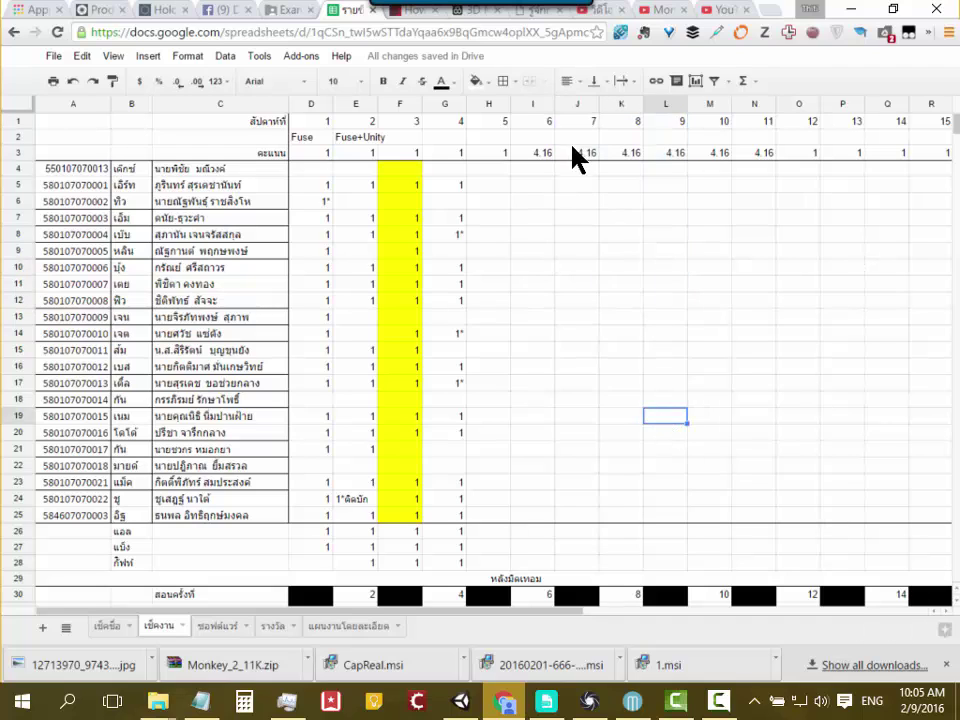
mouse_move(578, 121)
mouse_down()
mouse_move(620, 497)
mouse_move(668, 518)
mouse_up()
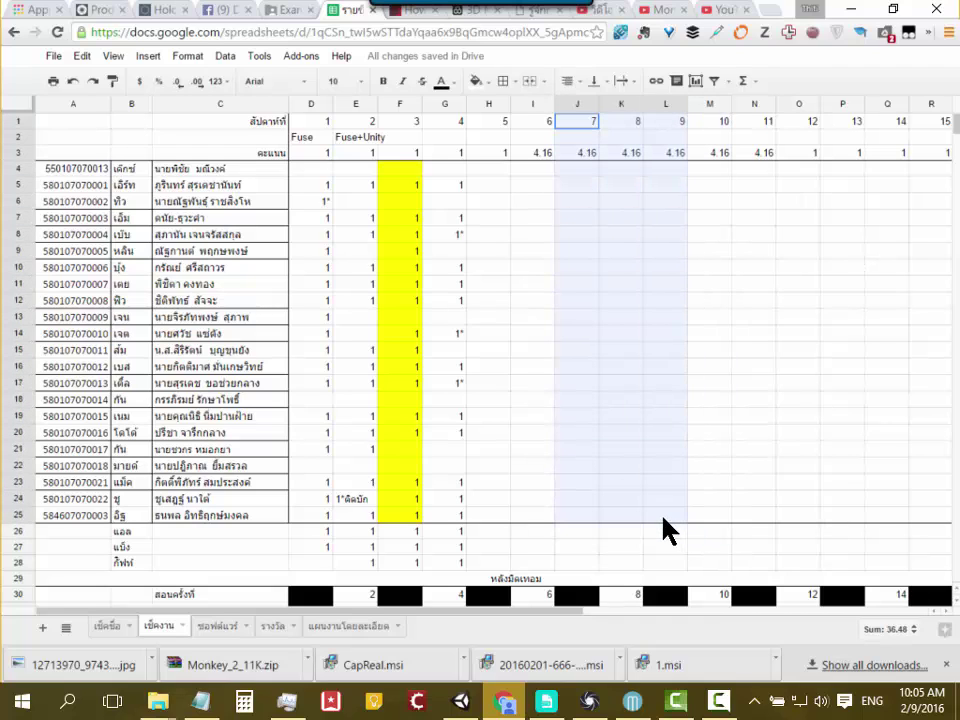
drag(709, 125, 728, 322)
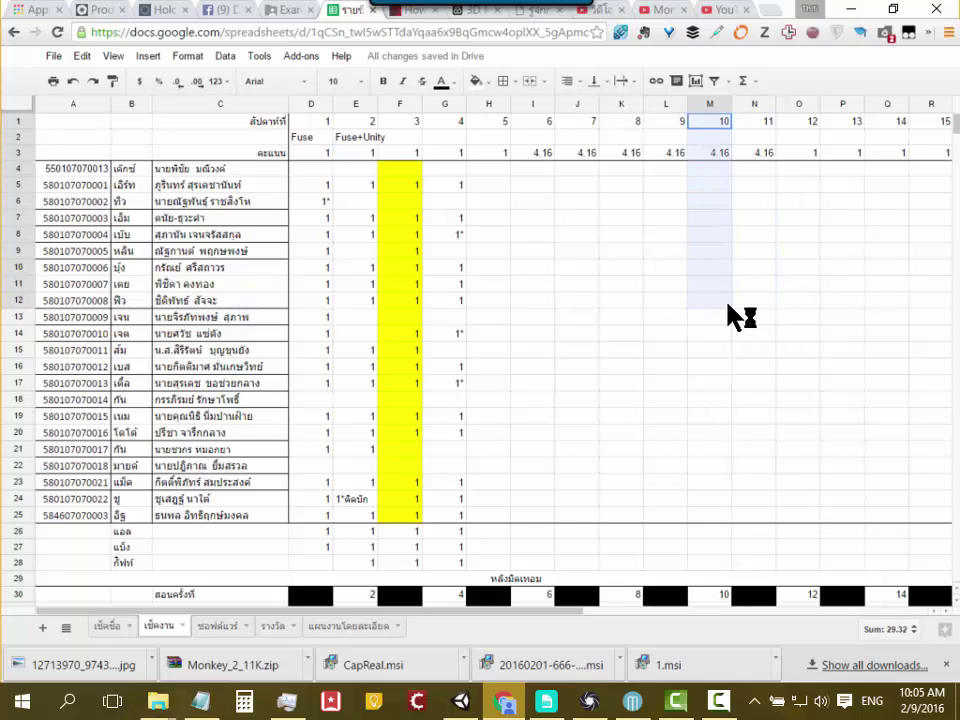
drag(727, 322, 763, 322)
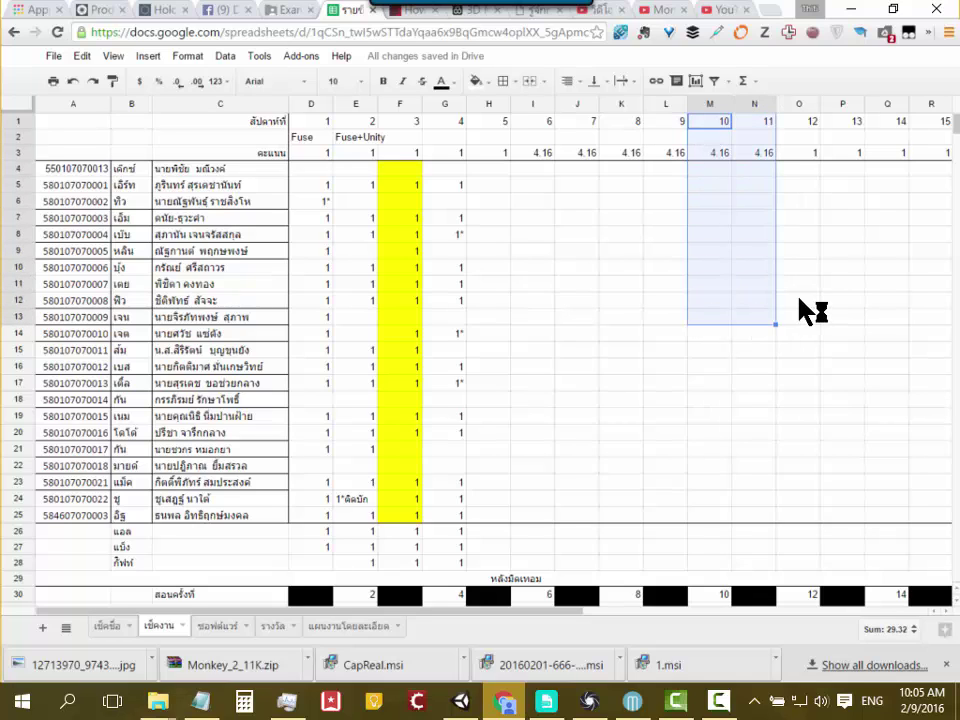
click(798, 218)
mouse_move(754, 121)
mouse_down()
mouse_move(816, 424)
mouse_move(761, 487)
mouse_up()
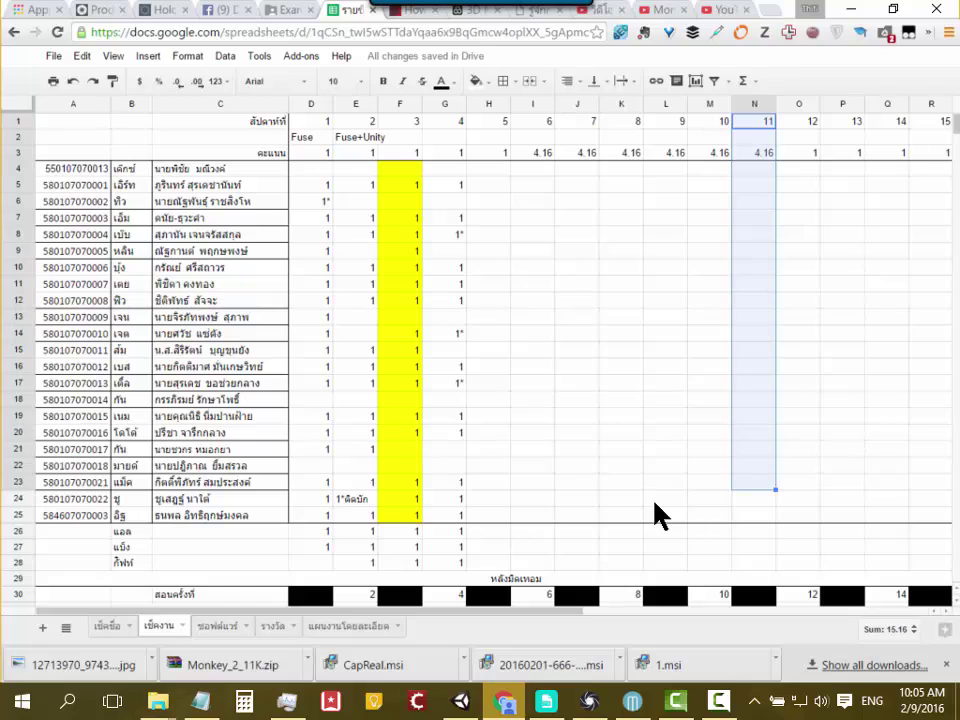
click(459, 703)
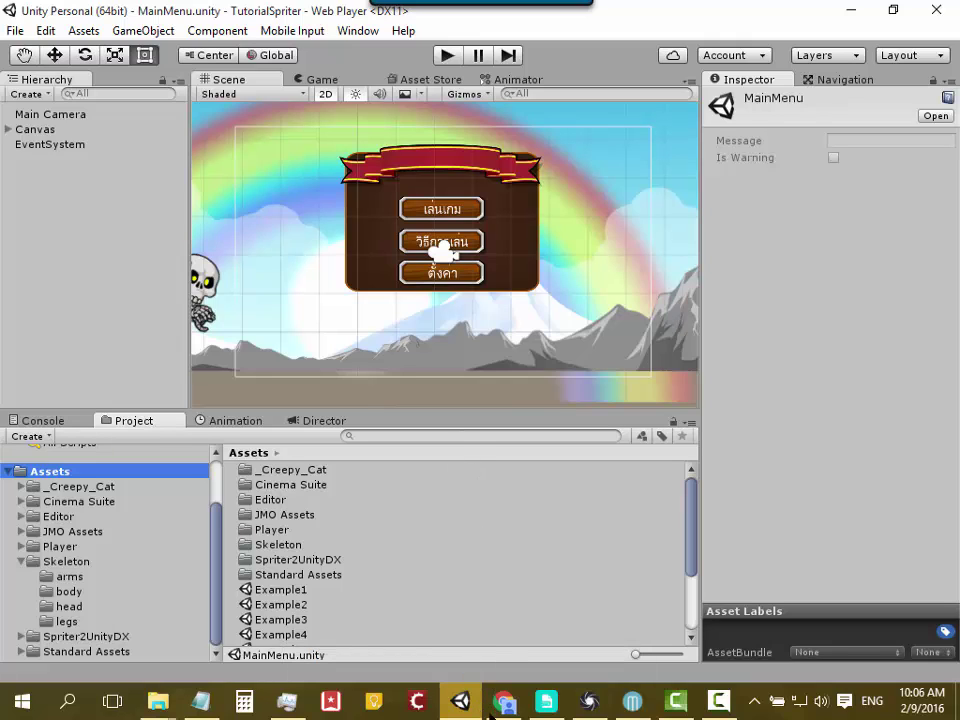
click(504, 701)
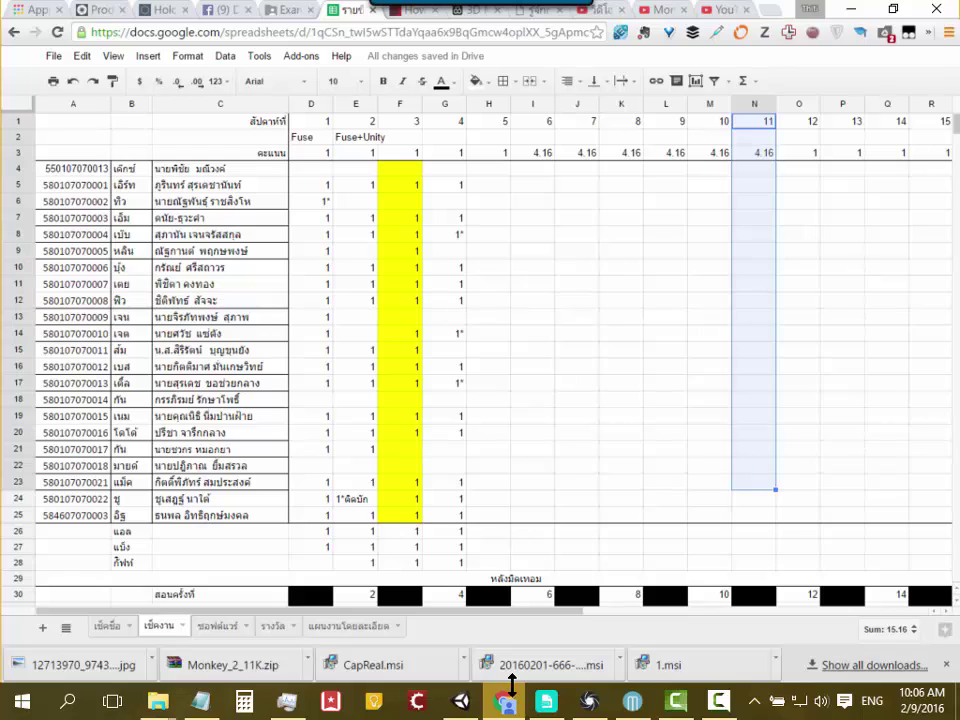
Step: Read the sums for the week 6–11 and week 5–6 scores, then return to Unity
click(706, 379)
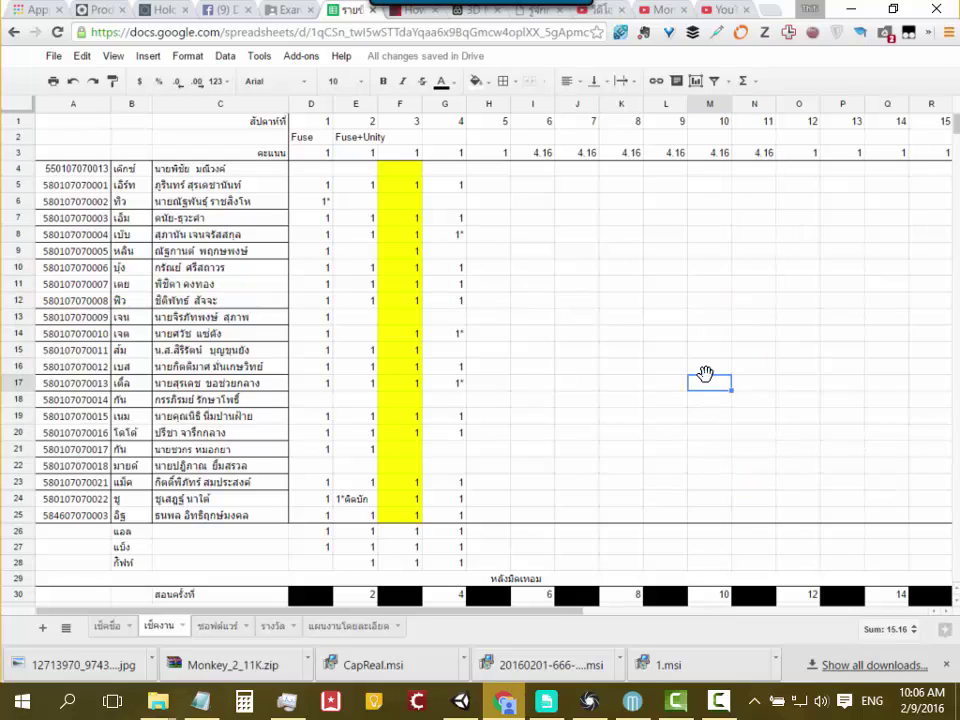
click(611, 197)
mouse_move(530, 168)
mouse_down()
mouse_move(778, 405)
mouse_move(755, 515)
mouse_up()
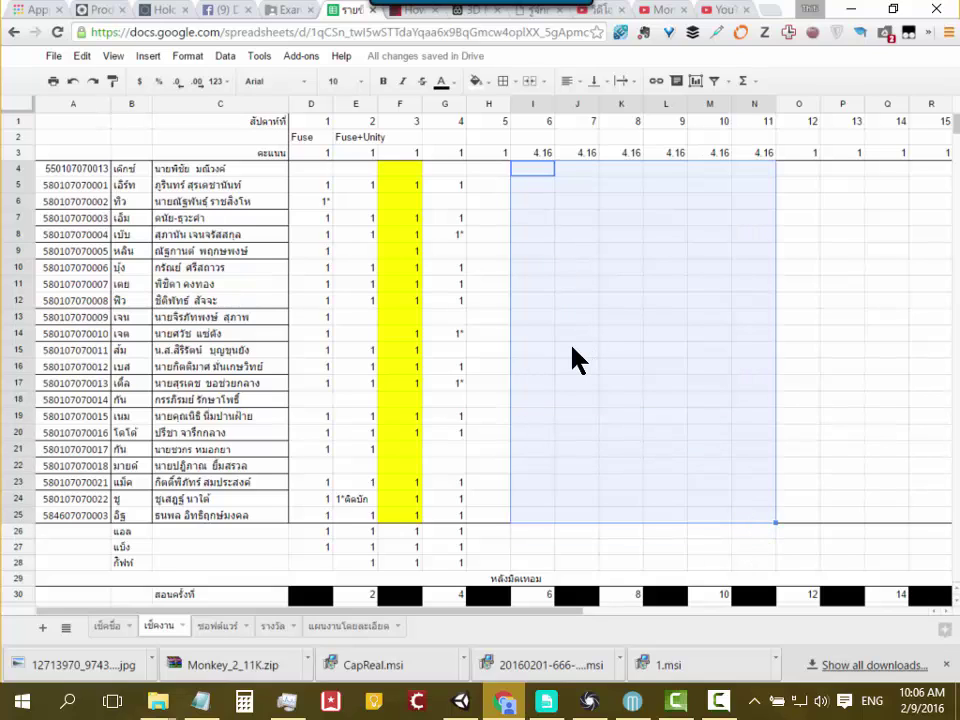
click(489, 186)
shift+click(522, 510)
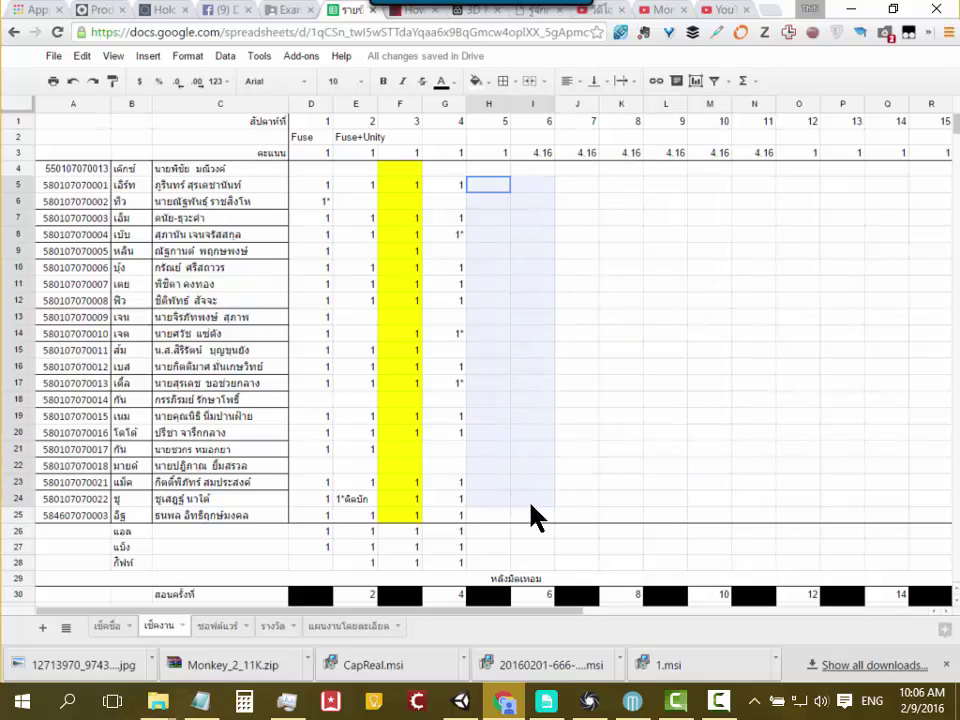
click(616, 417)
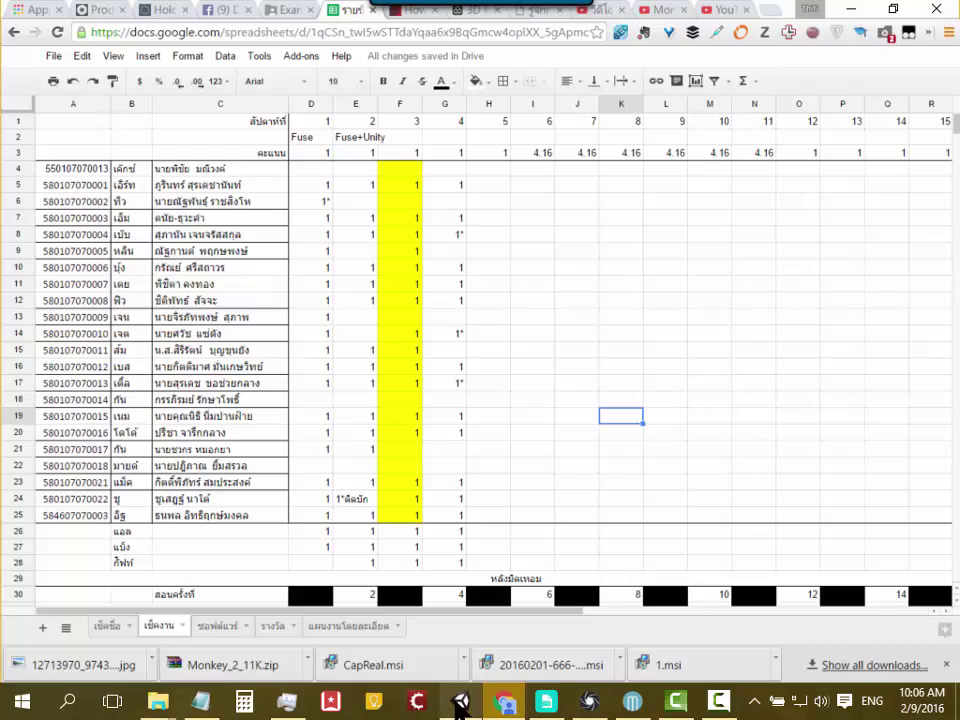
click(460, 703)
Step: Select WonkySkull's Attack animation clip in the Skeleton folder
click(56, 562)
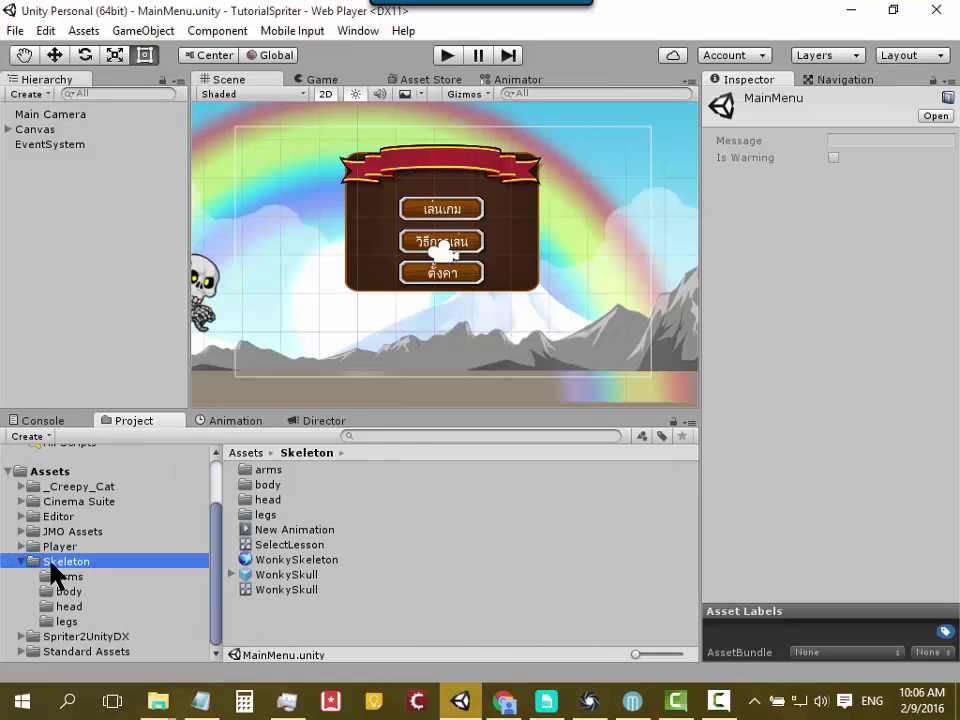
click(300, 531)
click(231, 575)
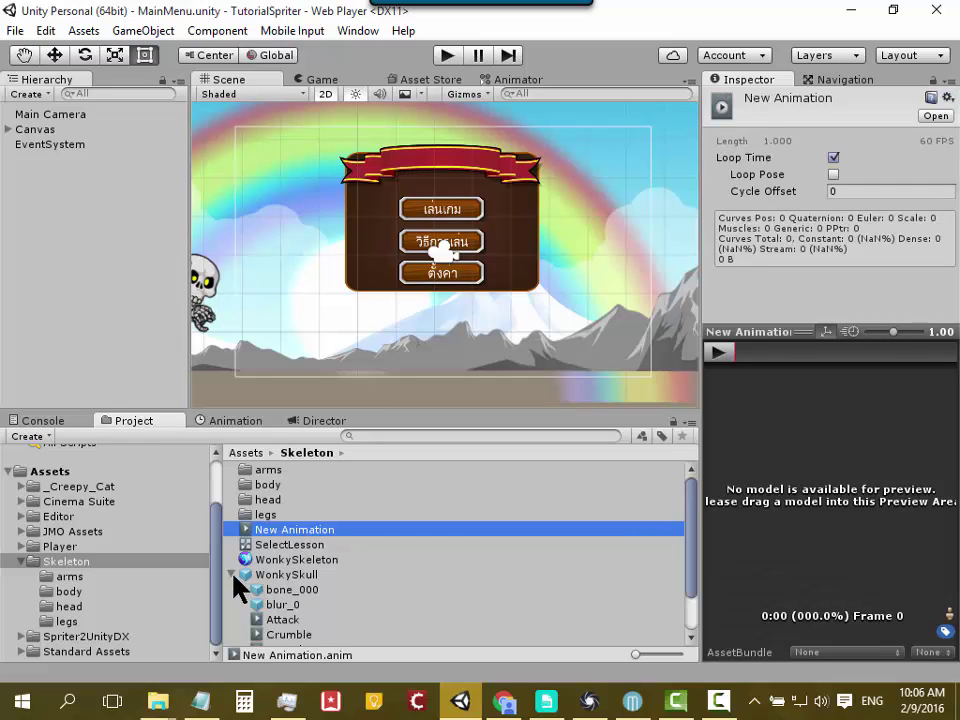
scroll(375, 610, down, 2)
click(281, 566)
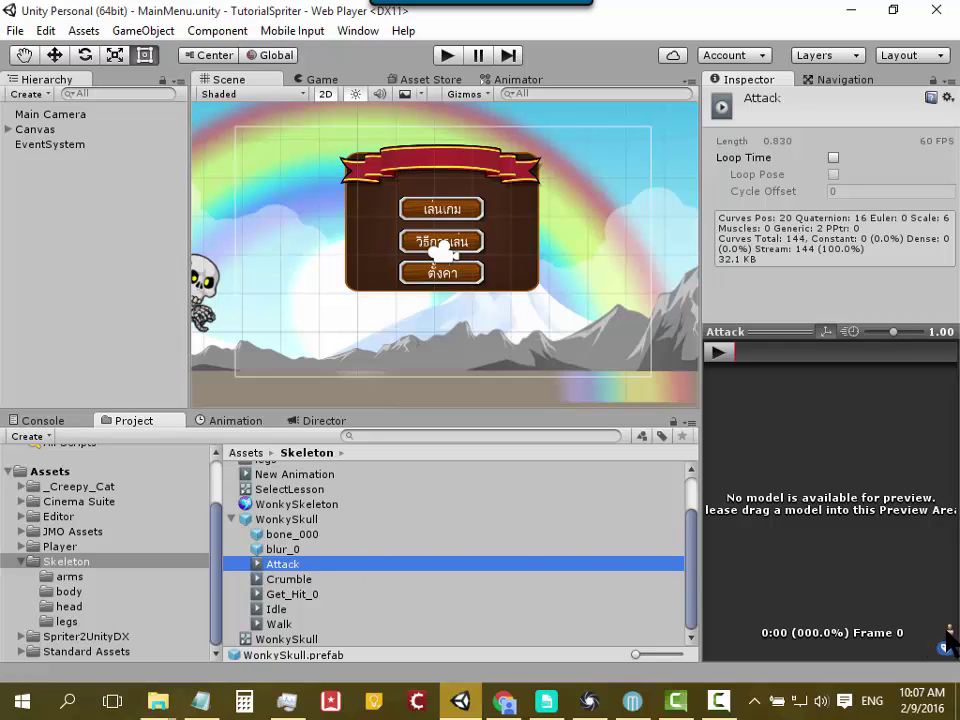
Step: Set WonkySkull as the preview model, play the Attack clip, and orbit to the front
click(950, 634)
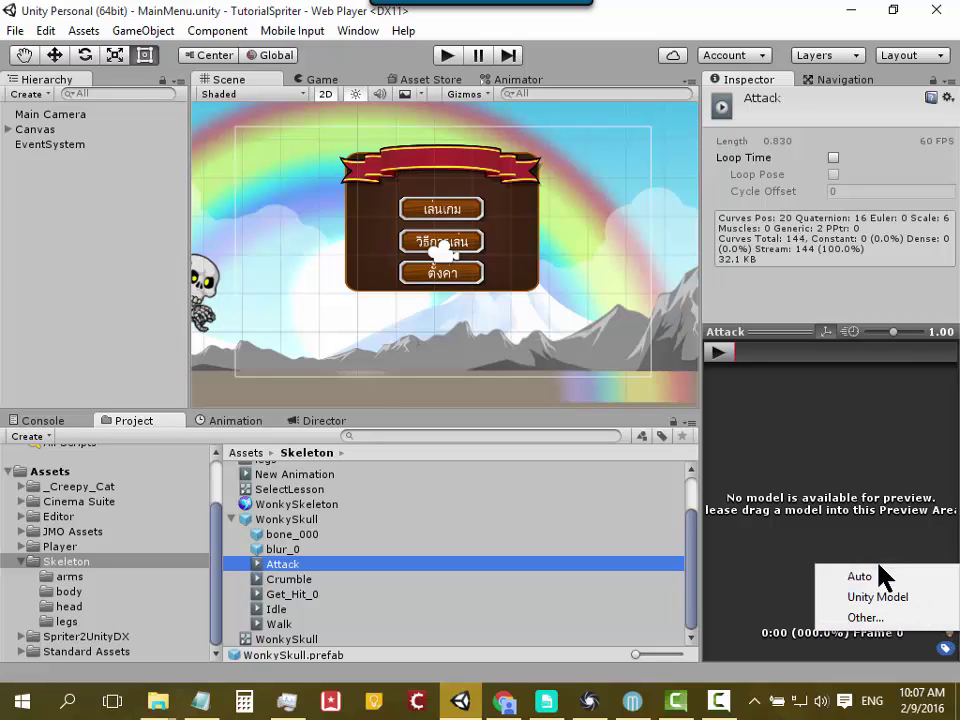
click(889, 618)
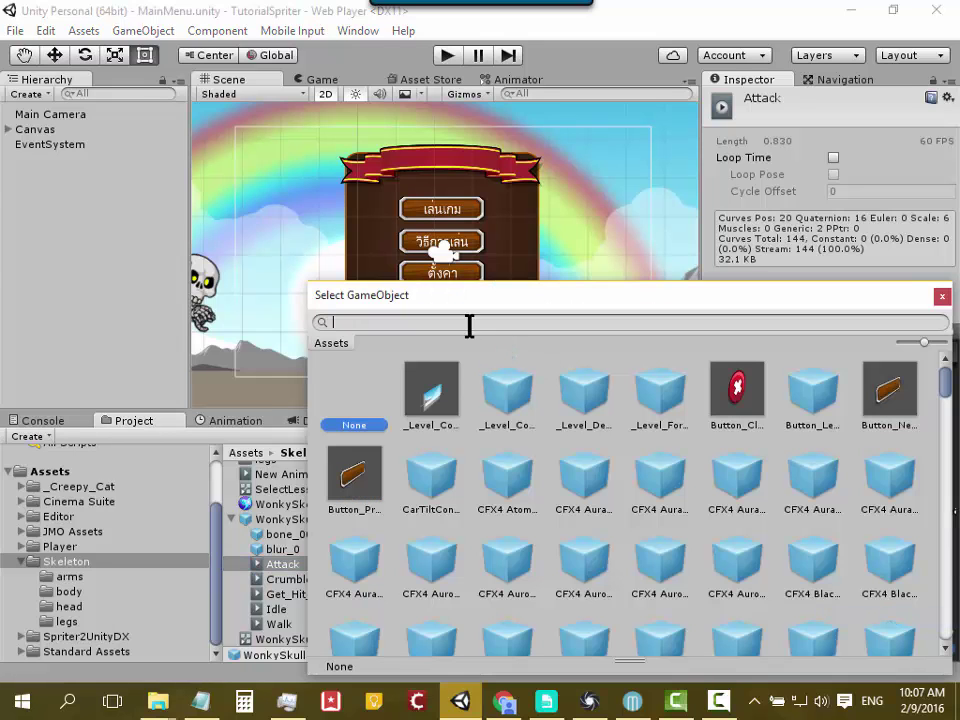
text(skull)
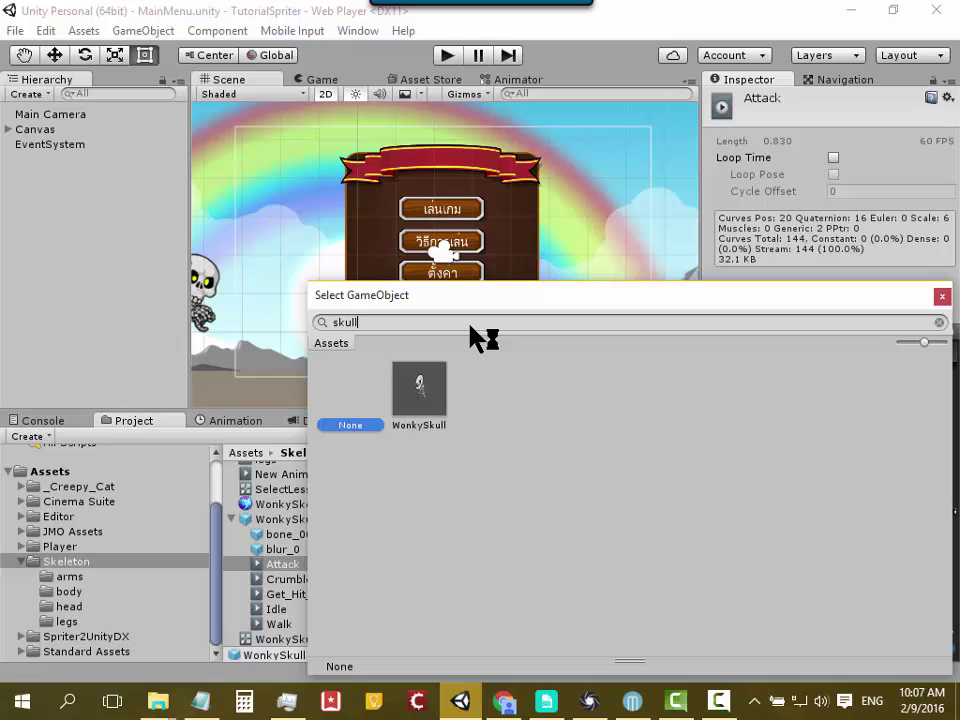
click(432, 385)
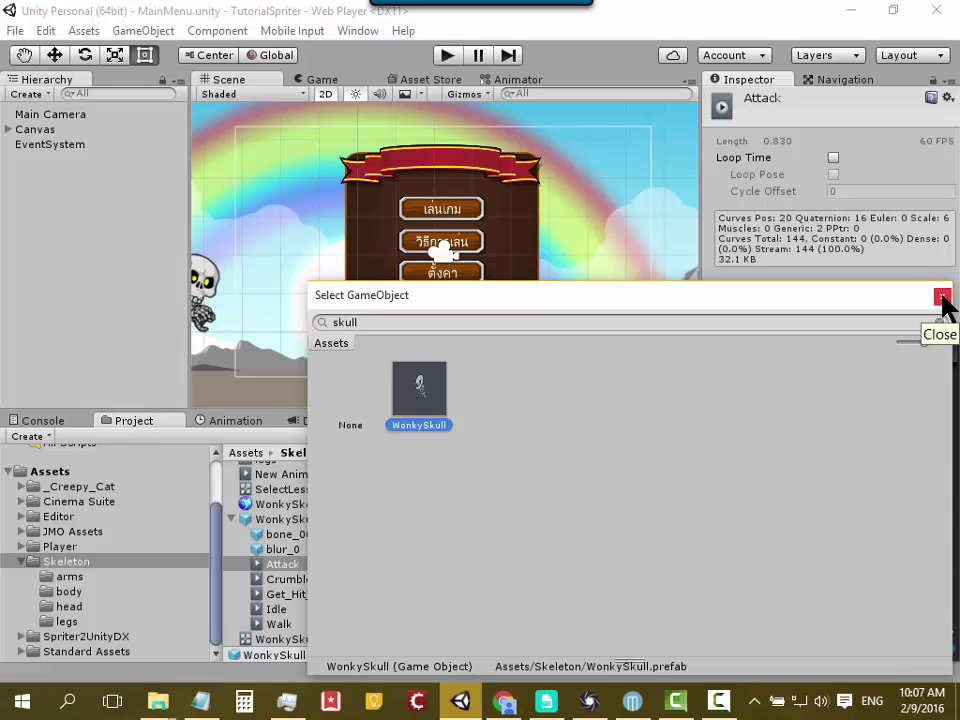
click(942, 298)
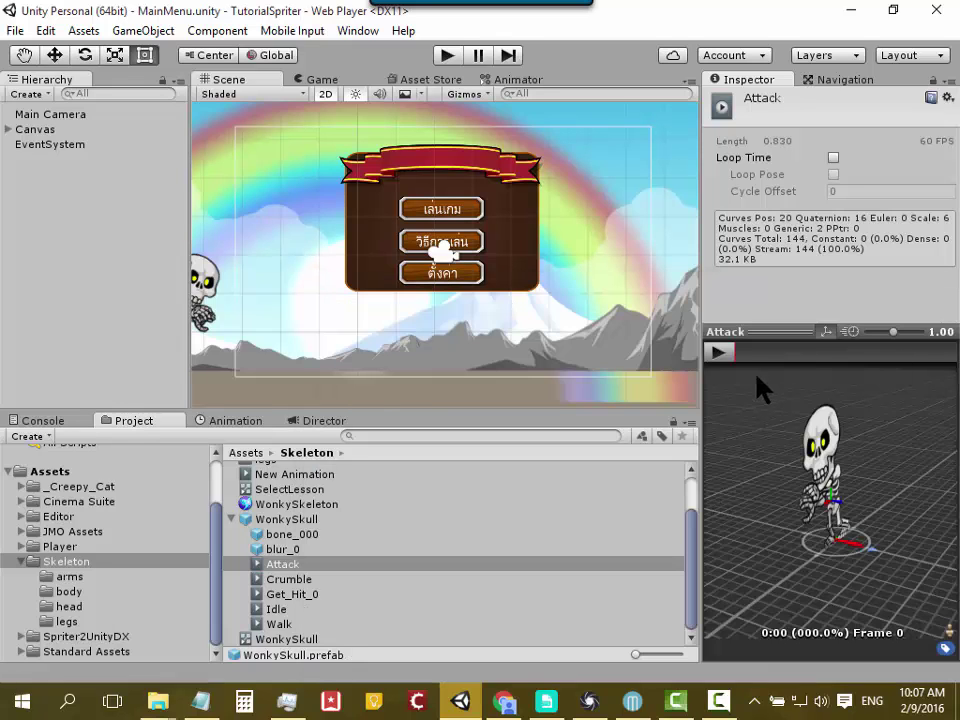
click(718, 352)
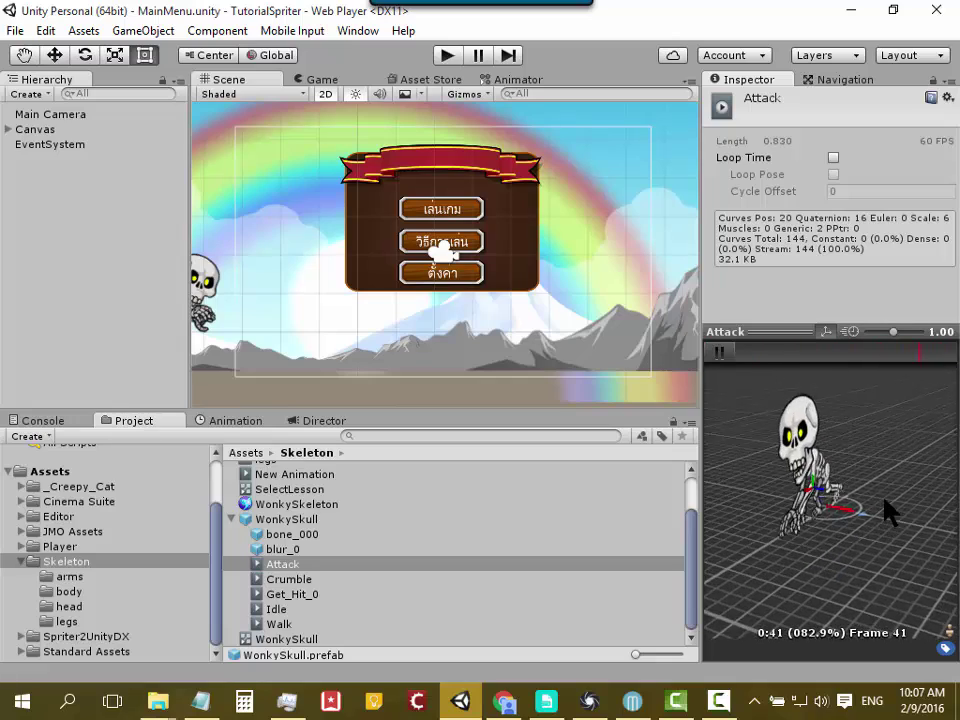
drag(887, 512, 785, 512)
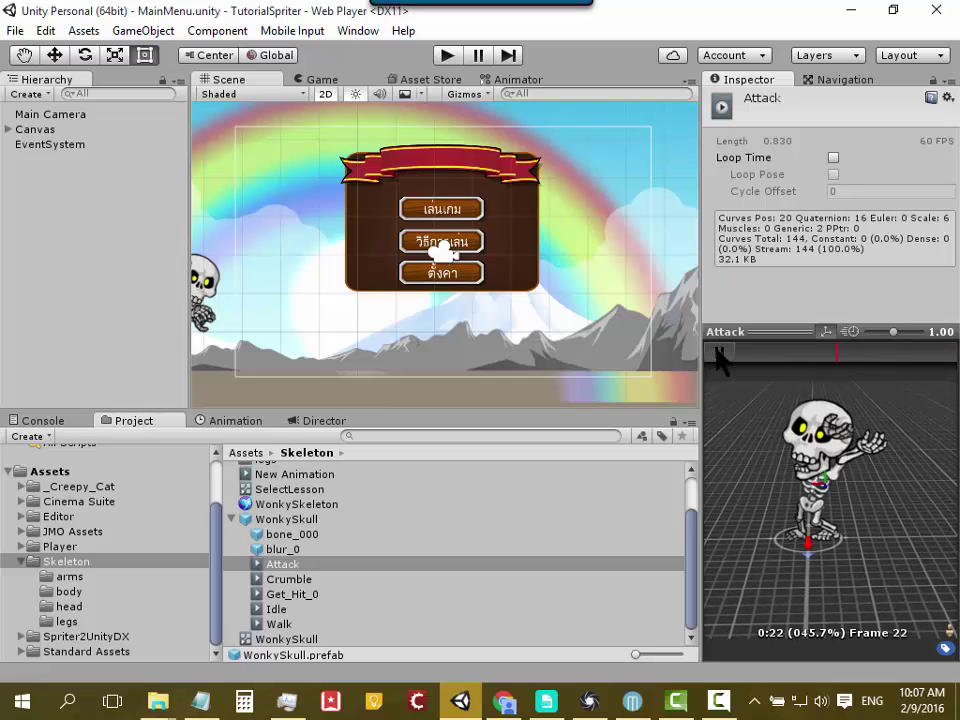
scroll(336, 530, up, 2)
Step: Open the arms folder and inspect the forearm_0, forearm_a, hand_c and shoulder_0 sprite settings
double_click(272, 469)
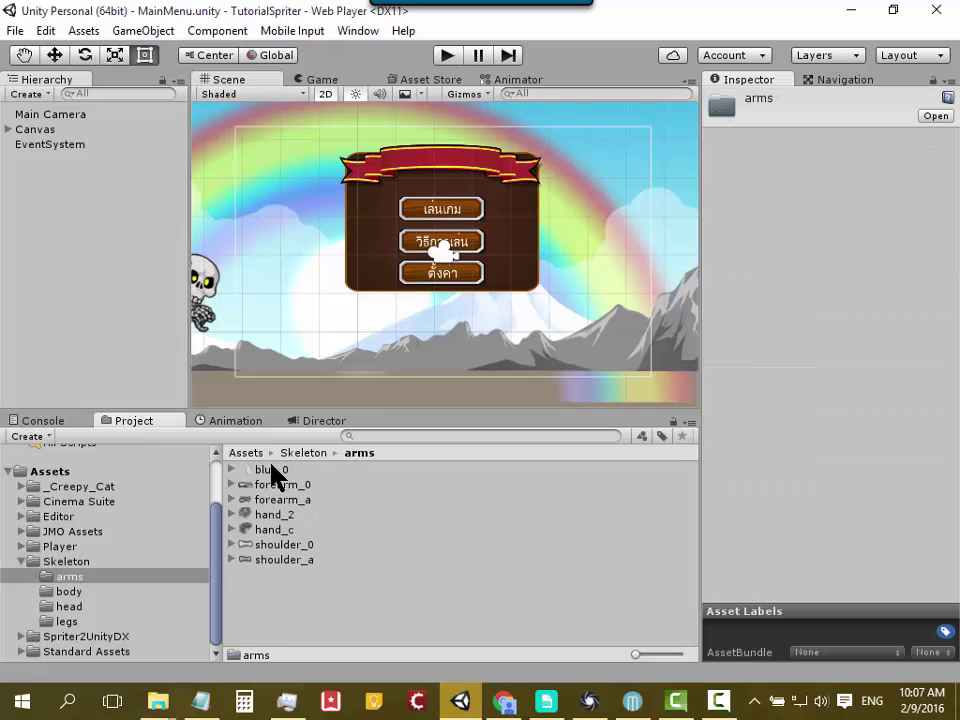
click(273, 484)
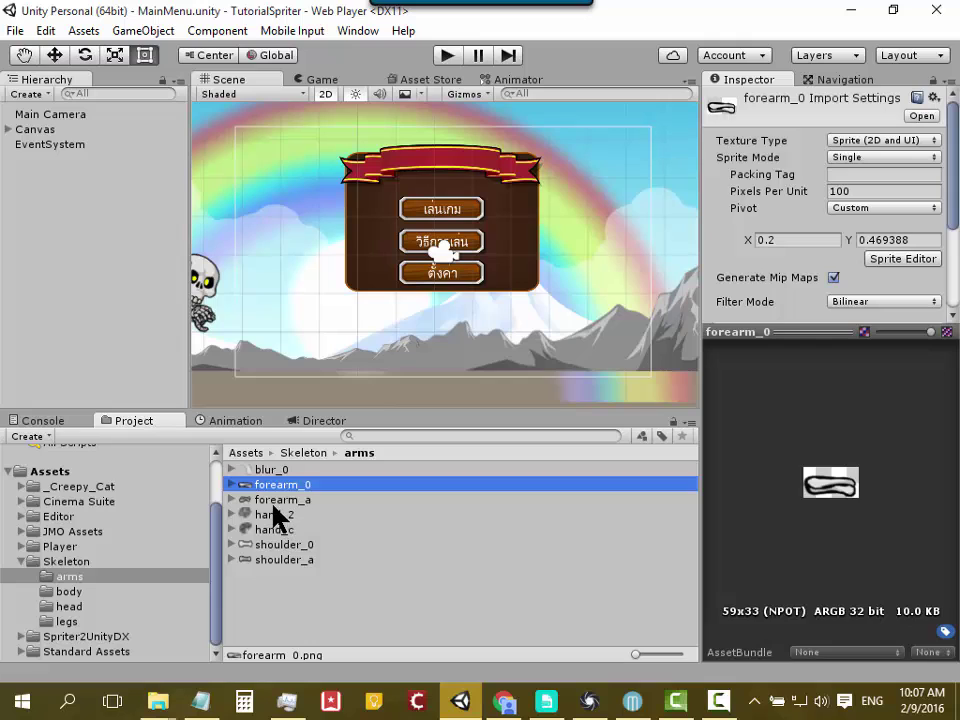
click(275, 499)
click(277, 529)
click(282, 544)
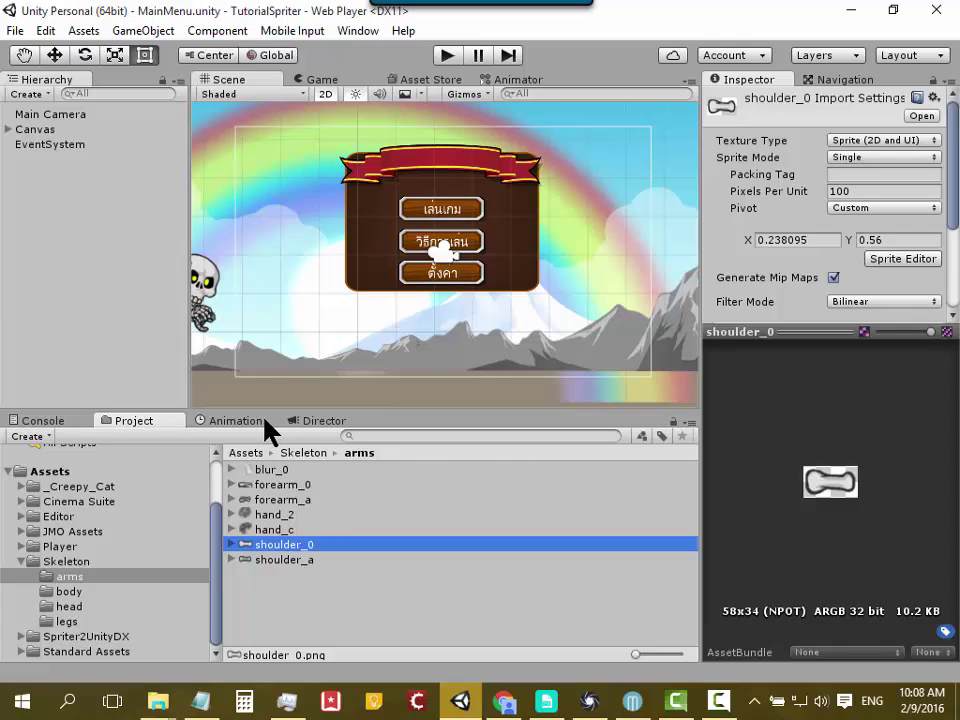
Step: Glance at the Animation, Director and Console panels, then return to the Project view
click(236, 421)
click(300, 424)
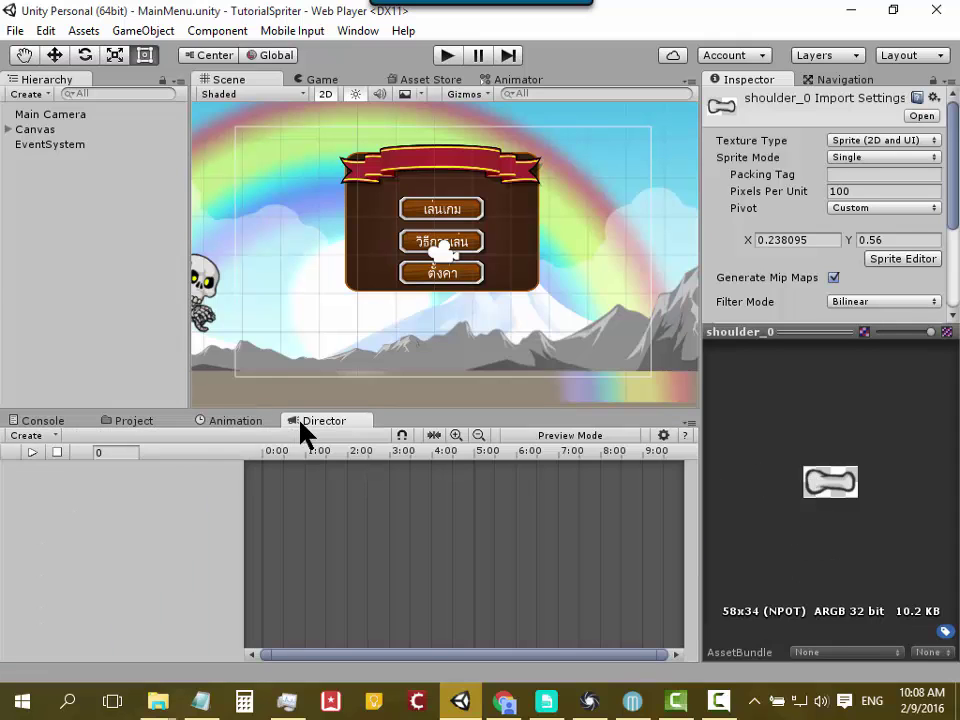
click(139, 424)
click(45, 421)
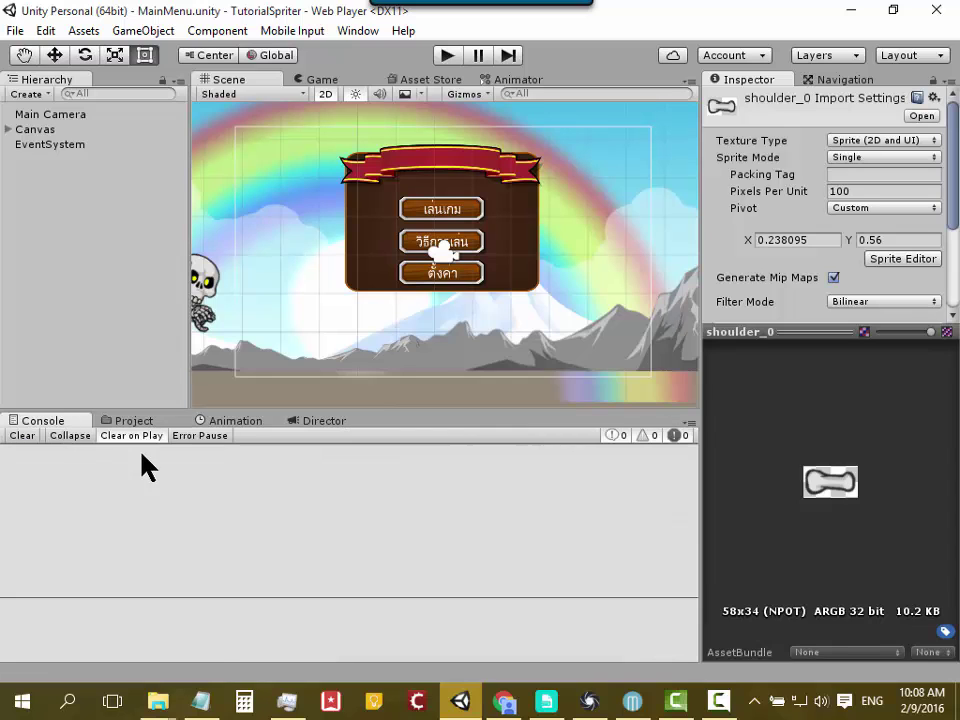
click(131, 421)
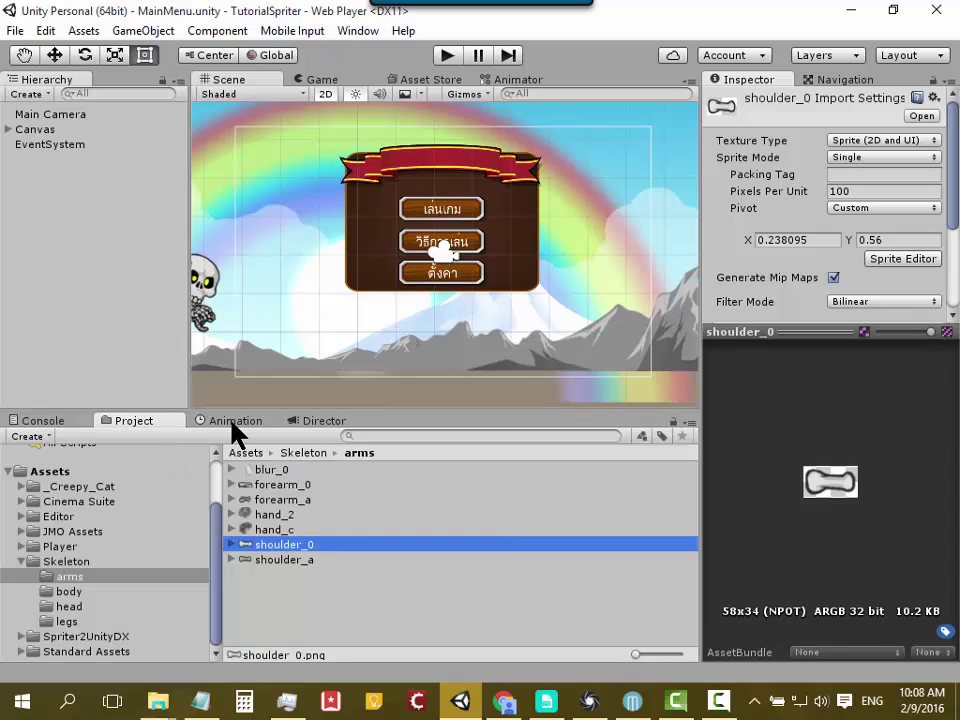
Step: Back in the Skeleton folder, preview and play the Crumble and Get_Hit_0 clips
click(80, 562)
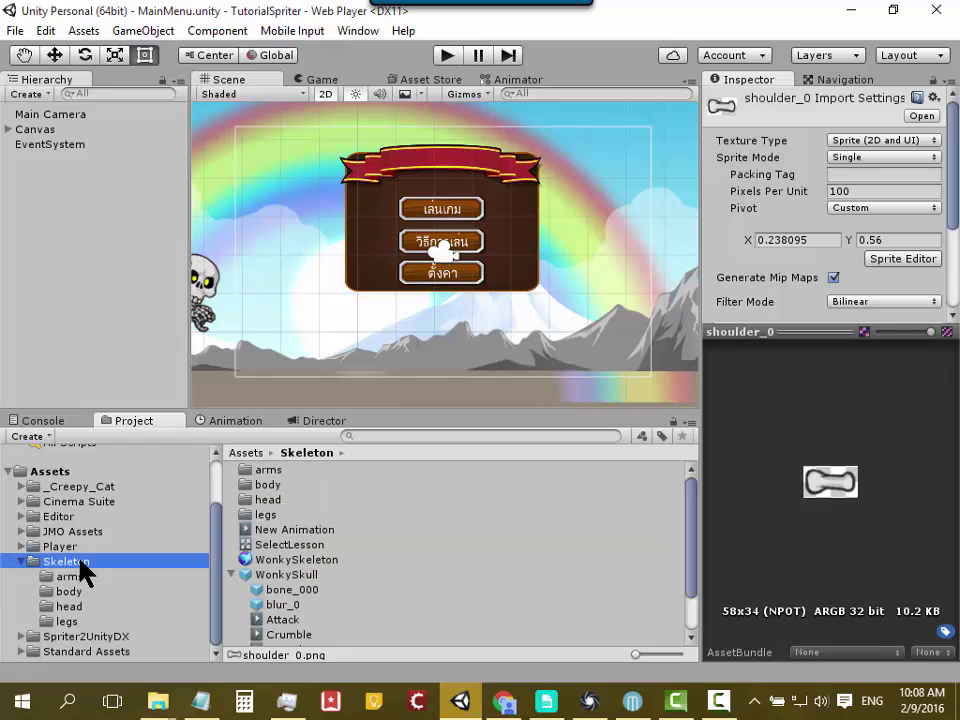
click(300, 633)
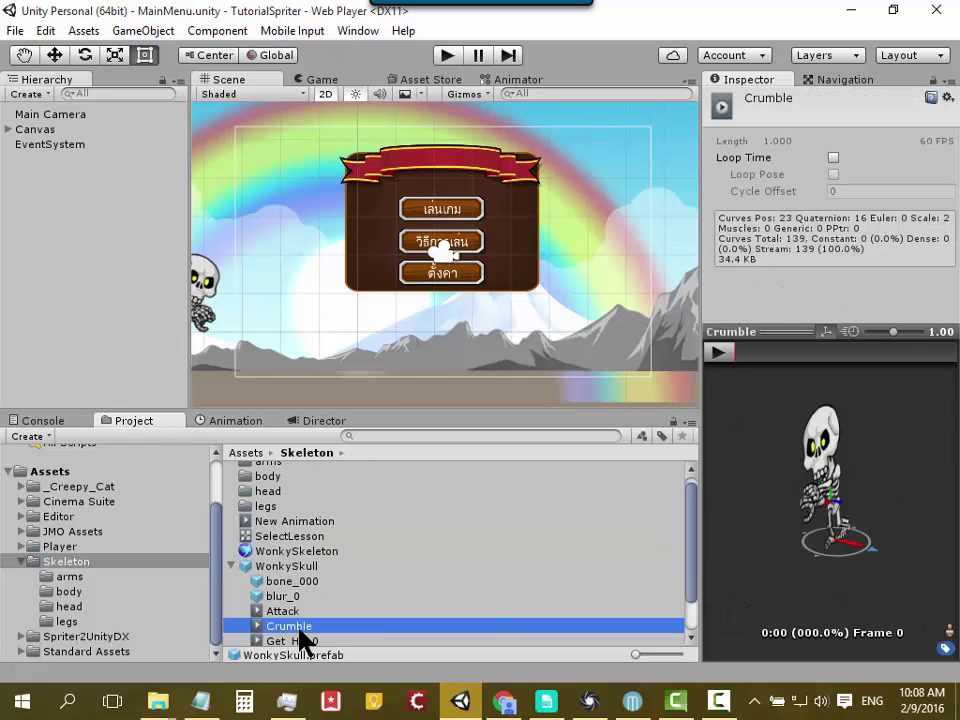
click(721, 354)
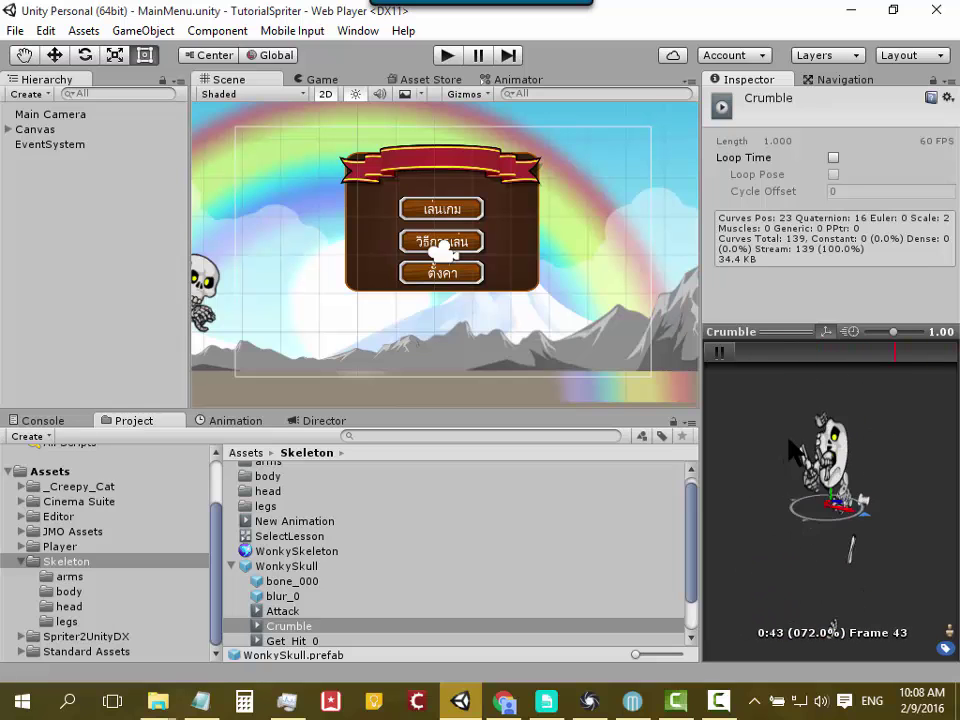
click(313, 640)
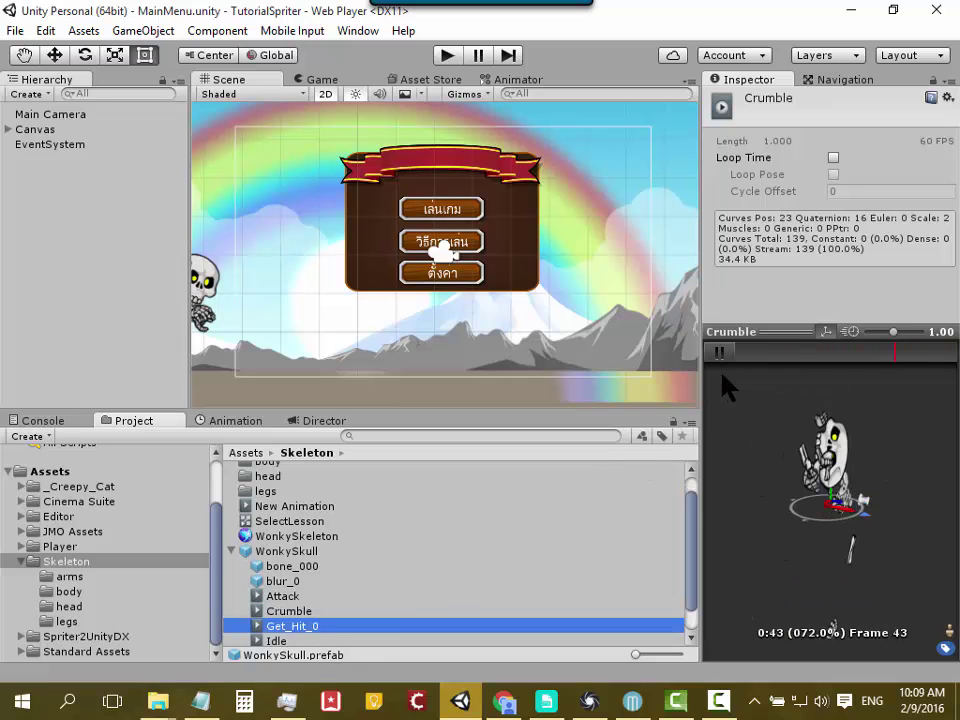
click(357, 626)
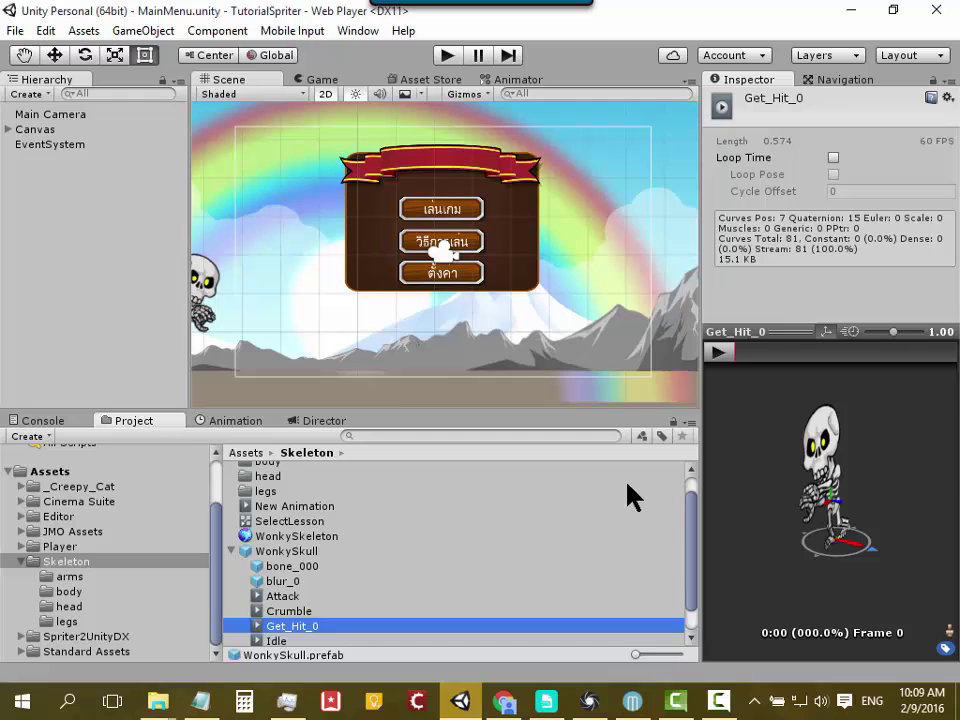
click(718, 358)
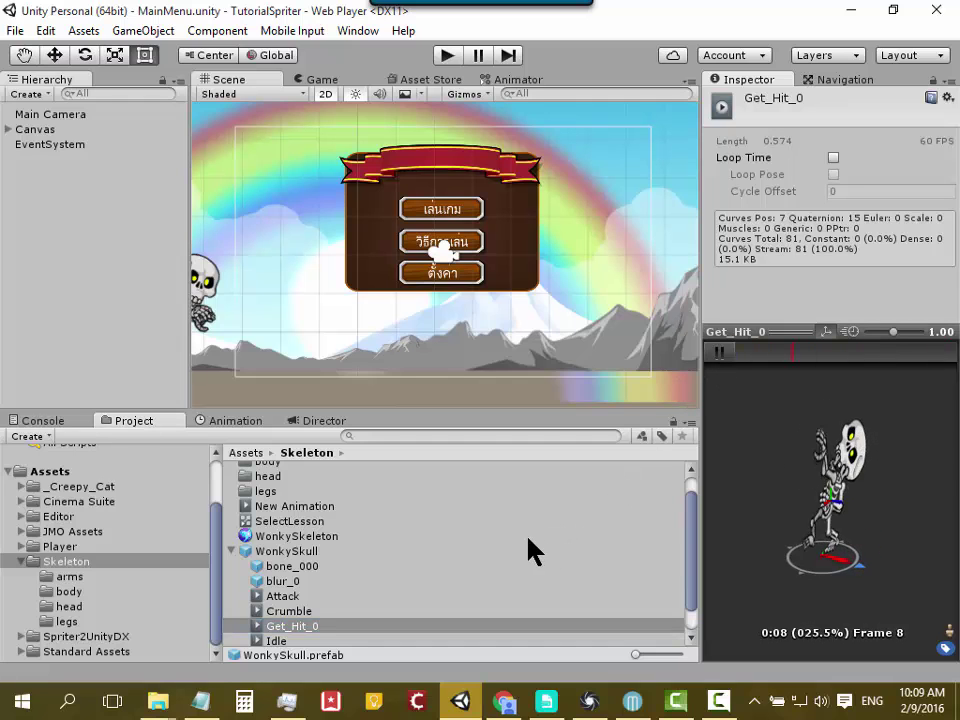
Step: Play the Idle clip, then play the Walk clip and pause it
scroll(520, 548, down, 1)
click(335, 609)
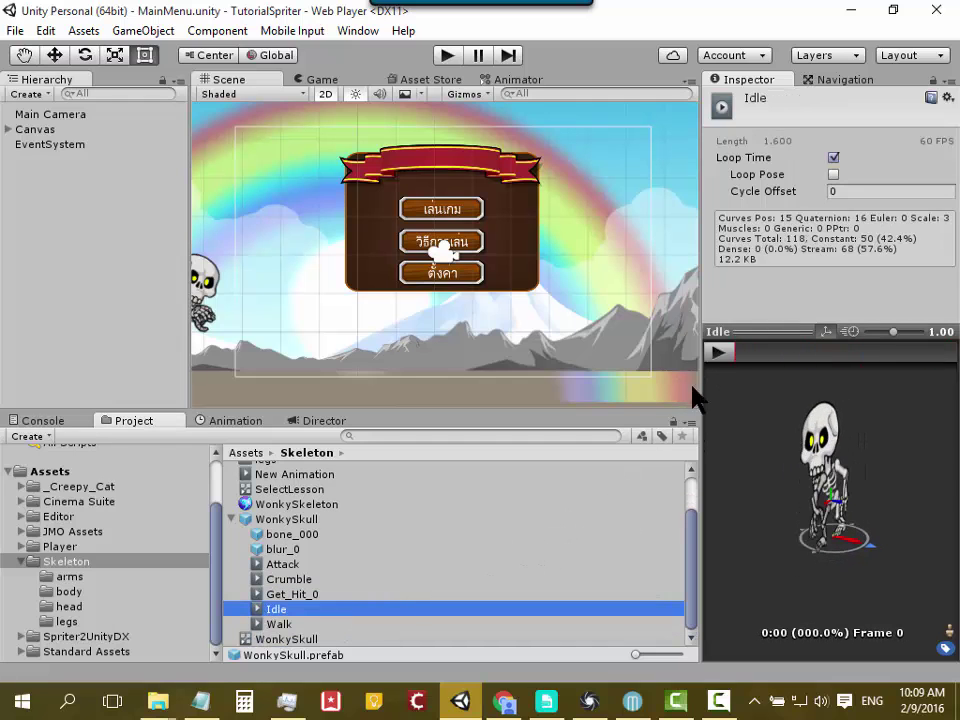
click(725, 356)
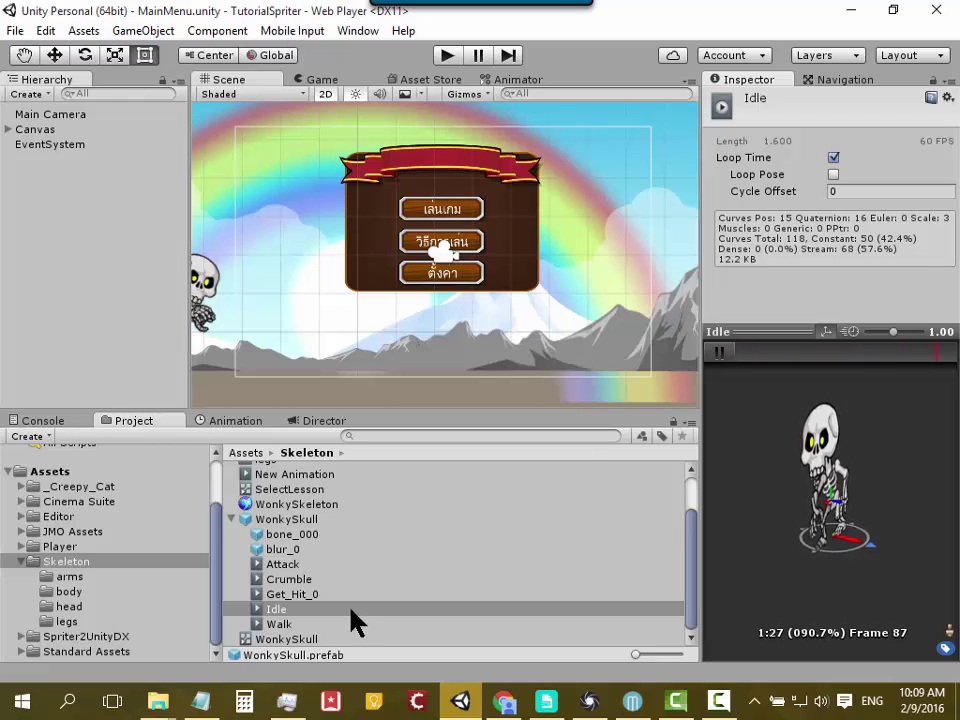
click(342, 623)
click(714, 355)
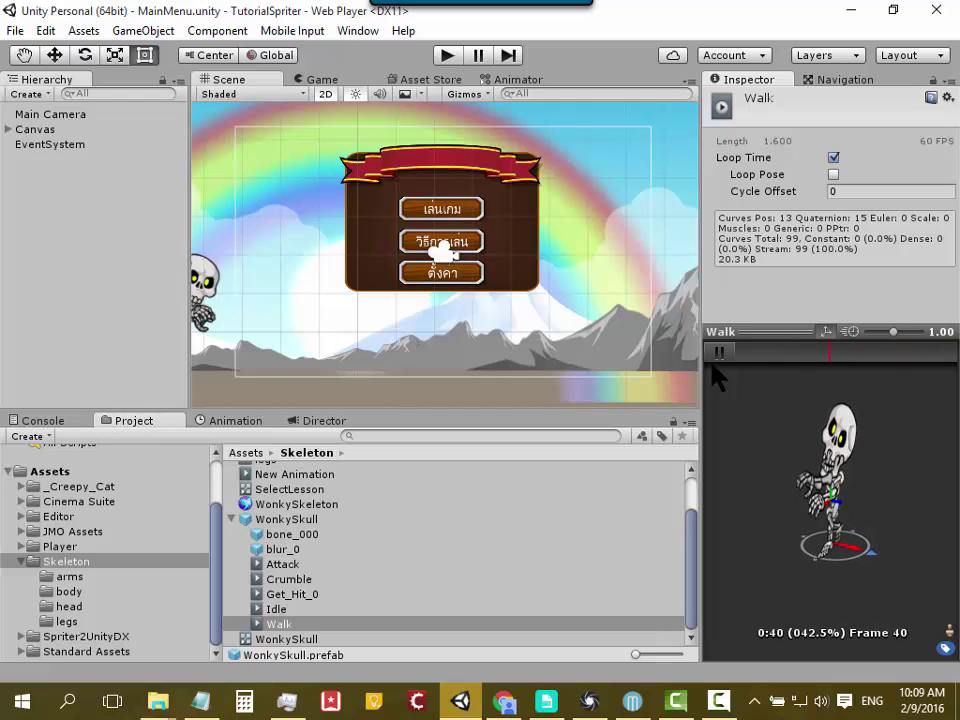
click(716, 356)
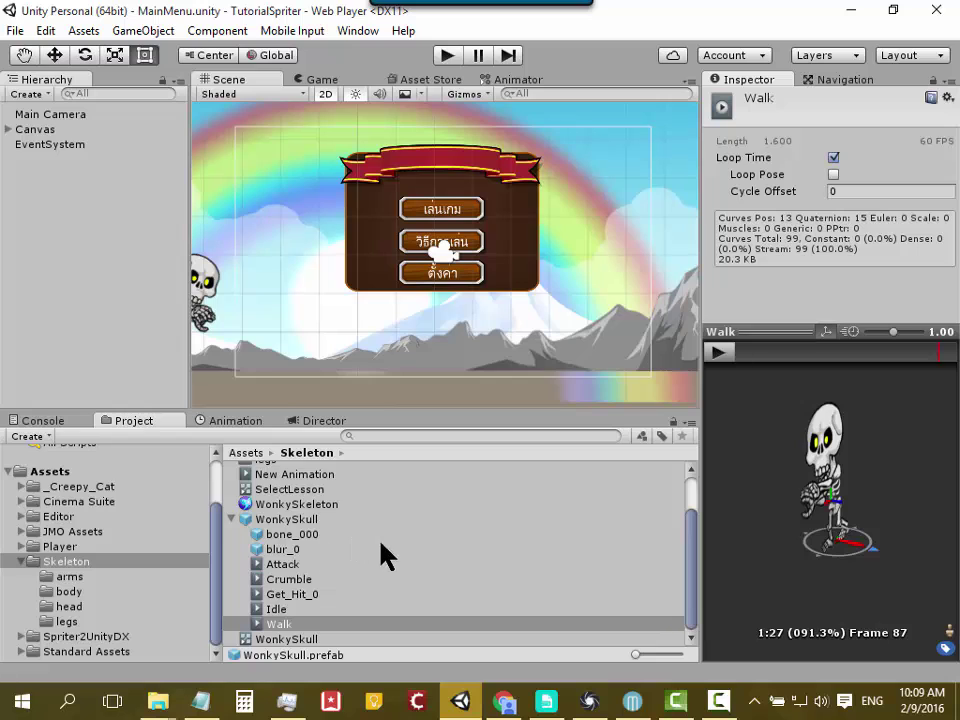
Step: In the Player folder, expand the Player prefab and load crouch_block_idle into the preview
click(42, 548)
scroll(318, 622, down, 3)
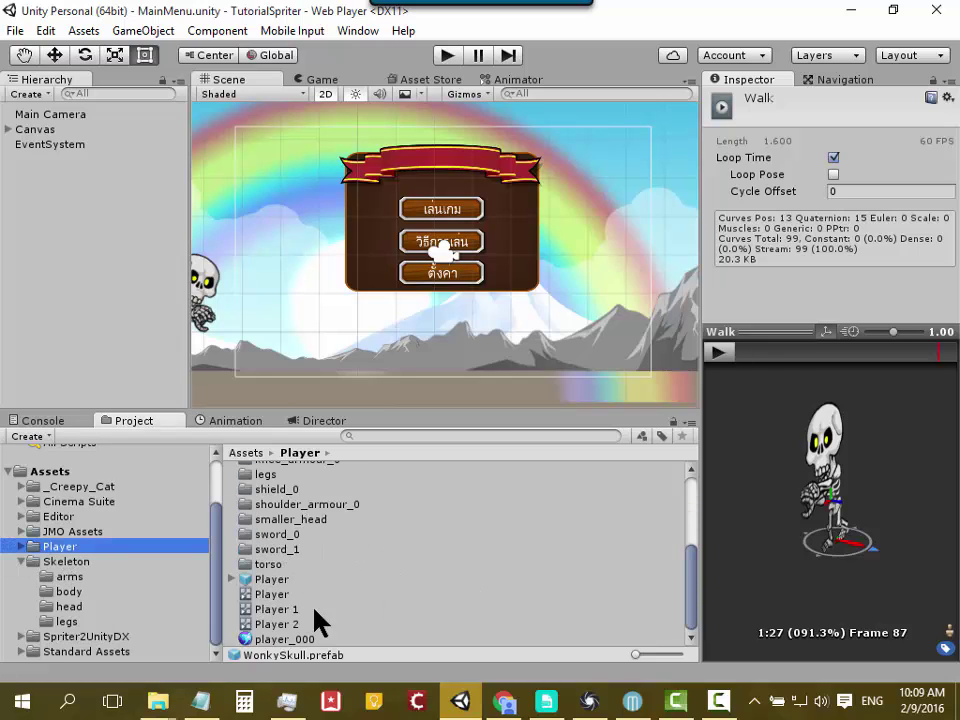
click(232, 580)
scroll(440, 602, down, 5)
scroll(440, 602, down, 2)
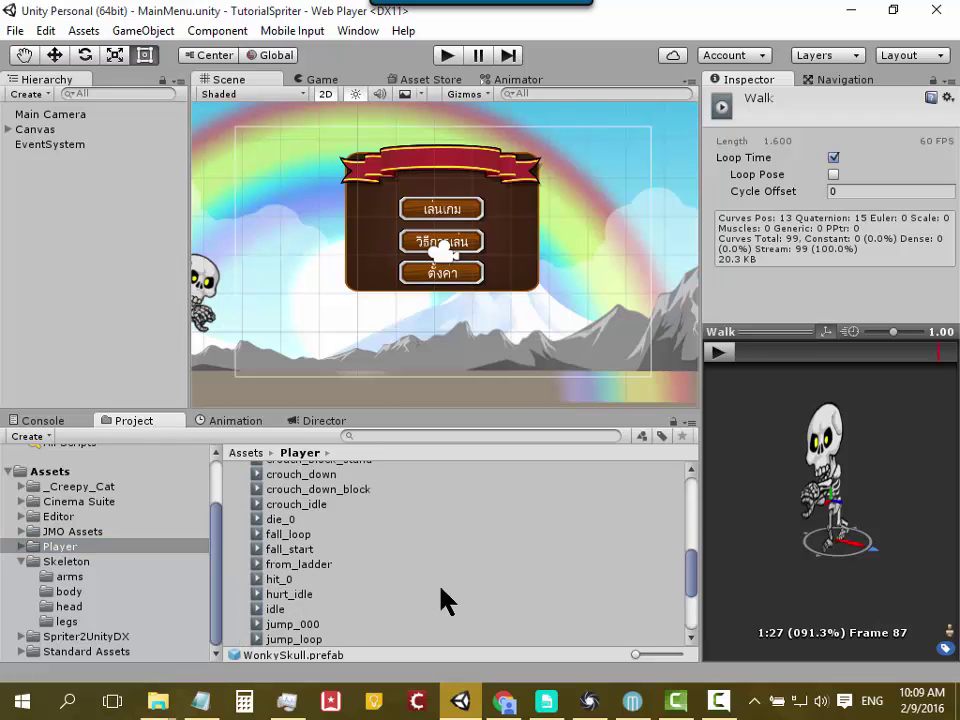
scroll(437, 598, down, 3)
scroll(440, 600, down, 2)
scroll(440, 600, up, 6)
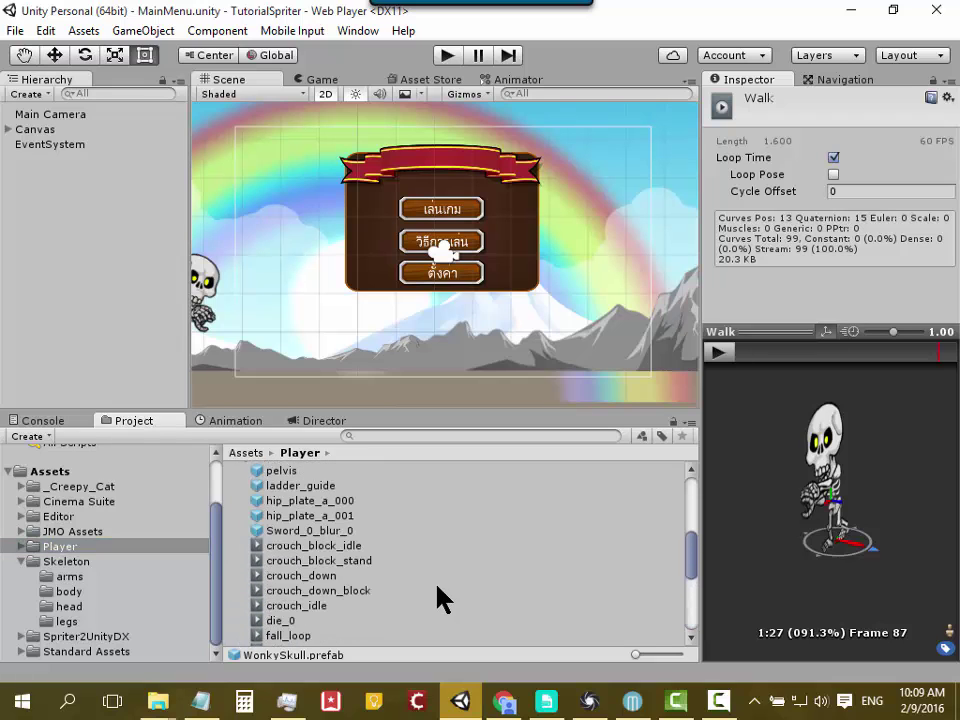
click(314, 545)
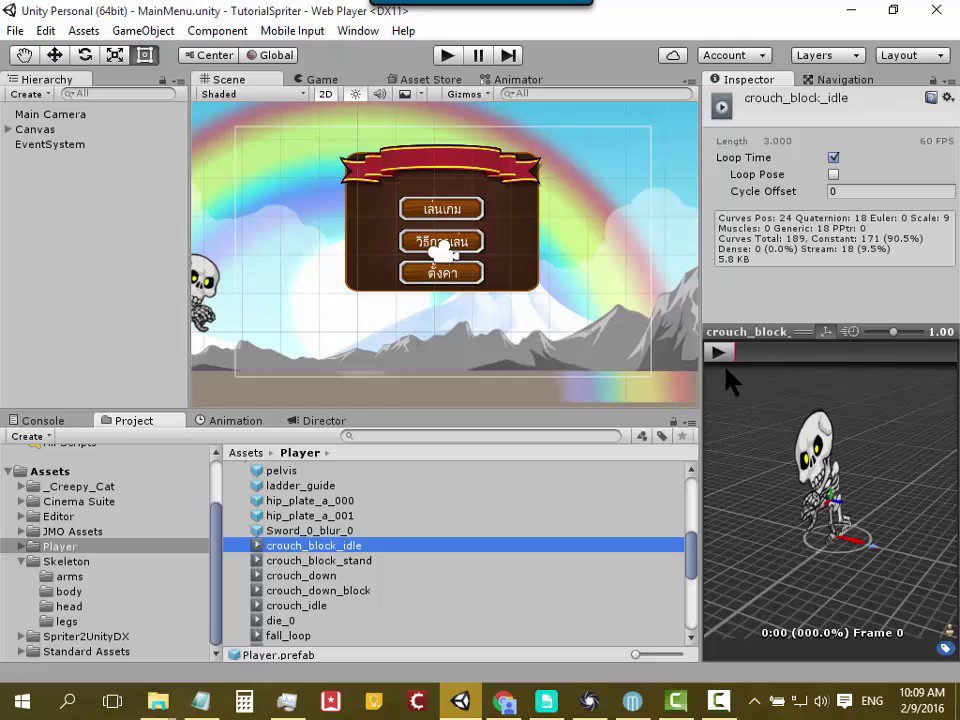
Step: Swap the preview model to the Player prefab, found by searching 'play'
click(949, 627)
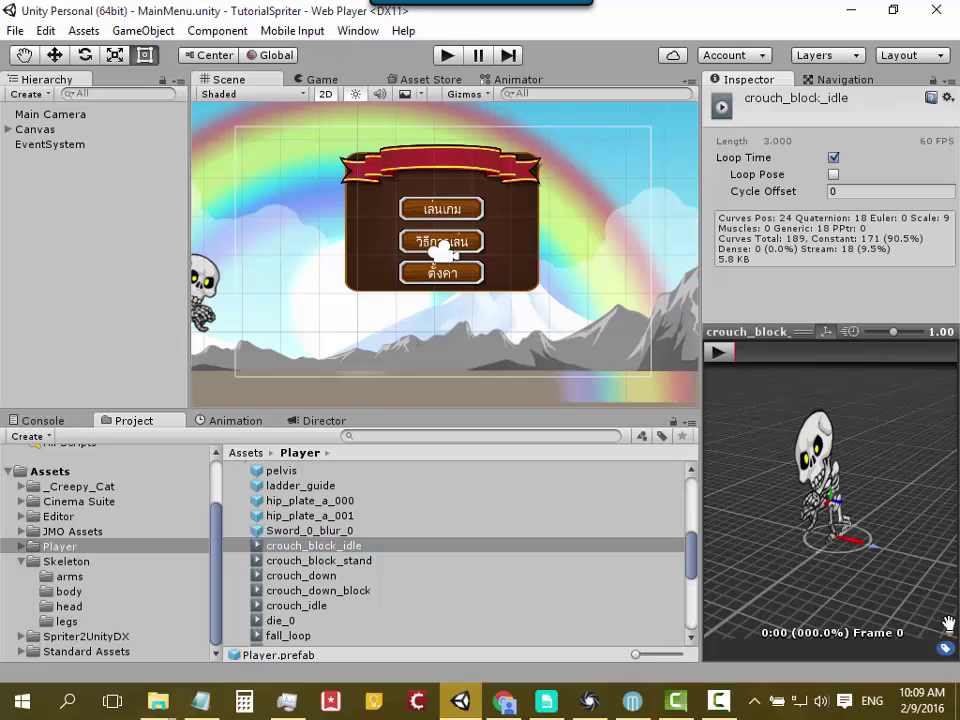
click(946, 645)
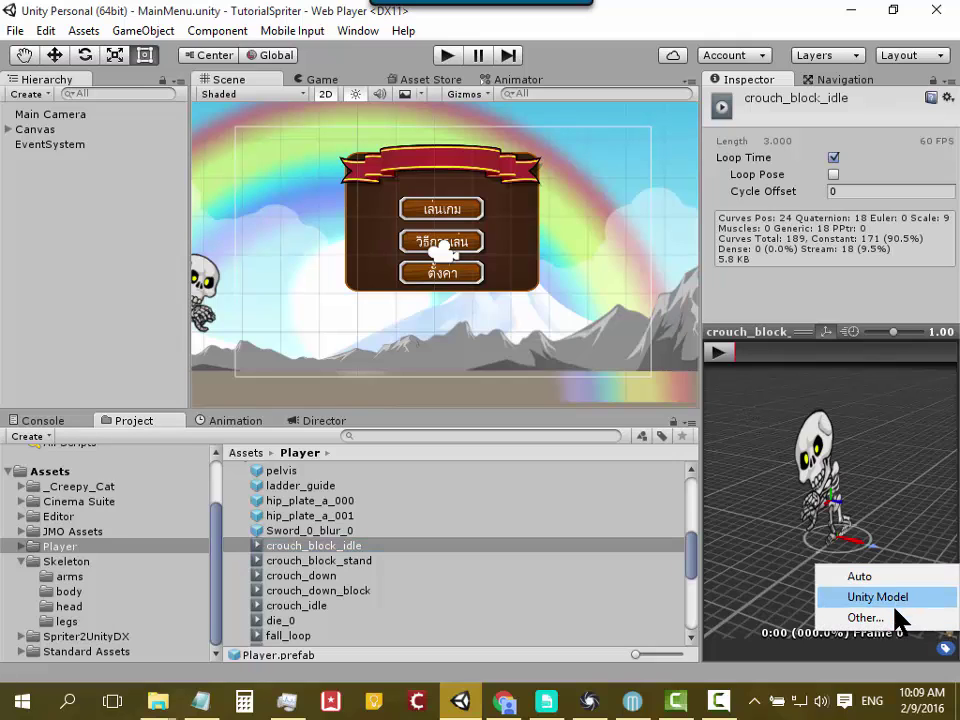
click(896, 612)
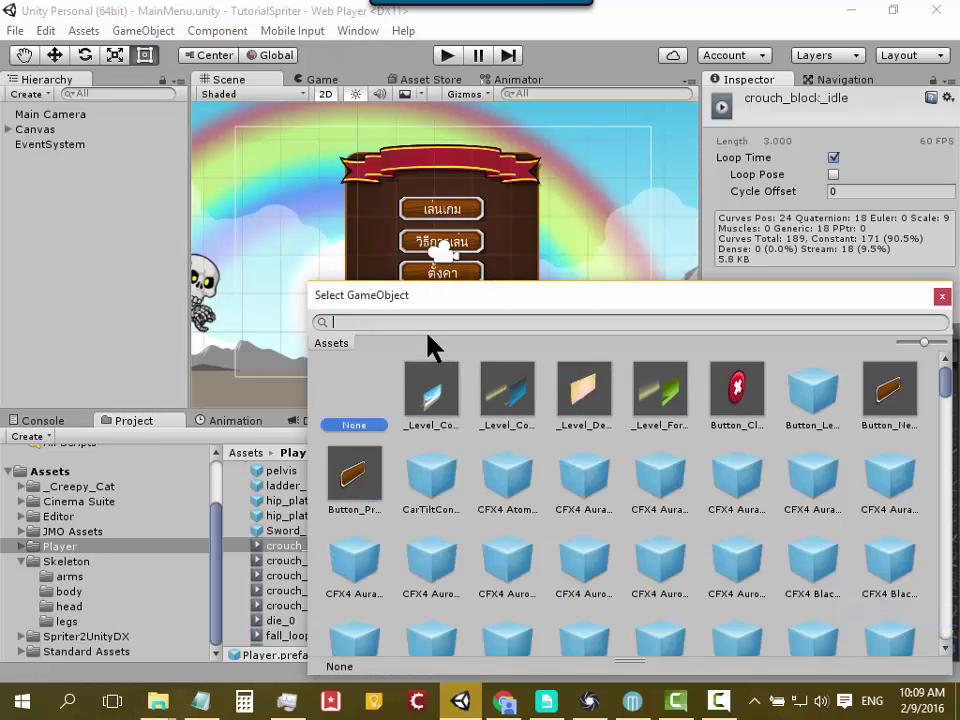
text(play)
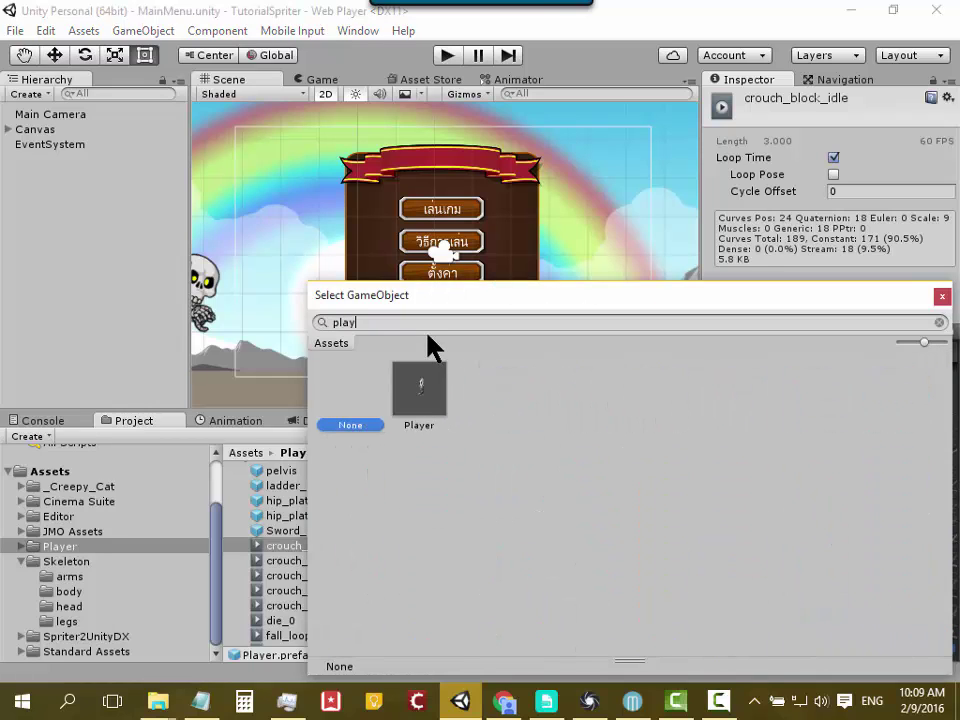
click(419, 408)
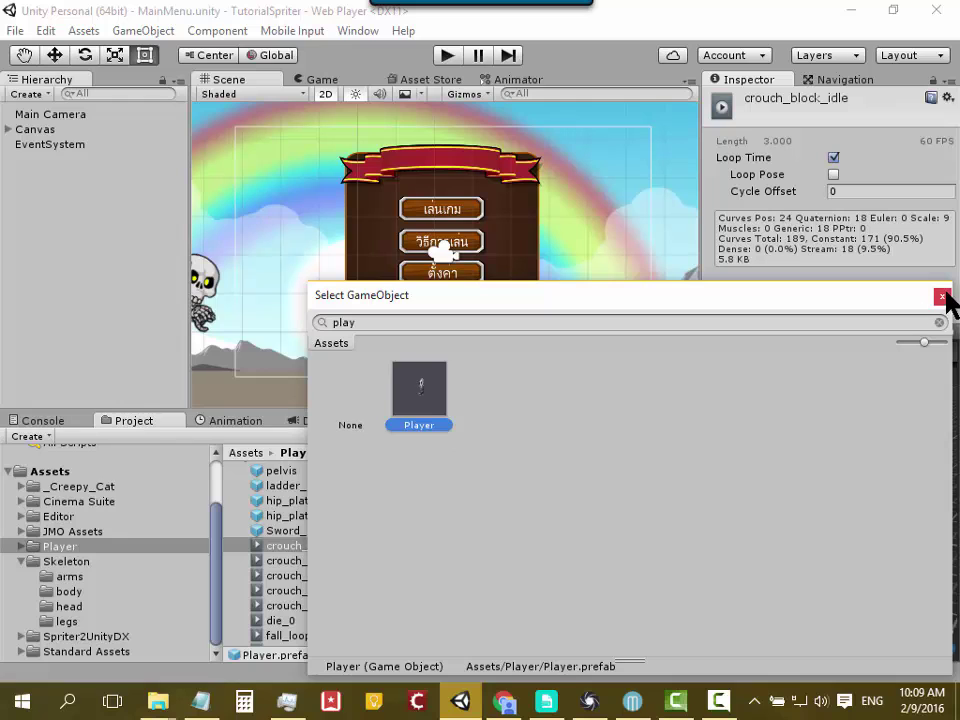
double_click(445, 388)
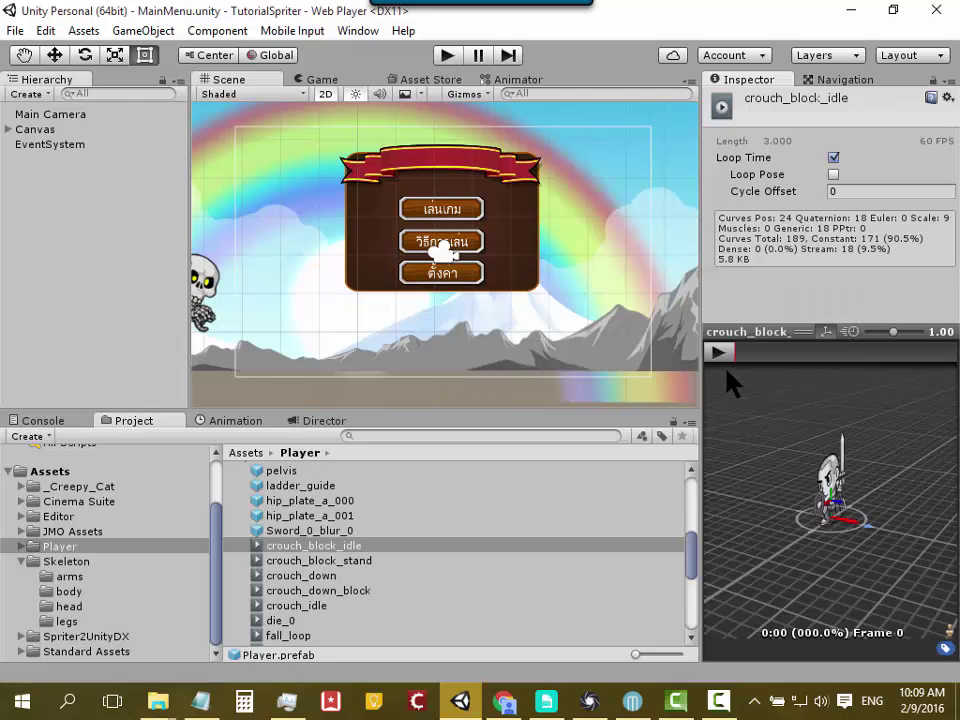
Step: Play the crouch_block_stand, crouch_down, crouch_down_block and crouch_idle clips in the preview
drag(862, 525, 755, 488)
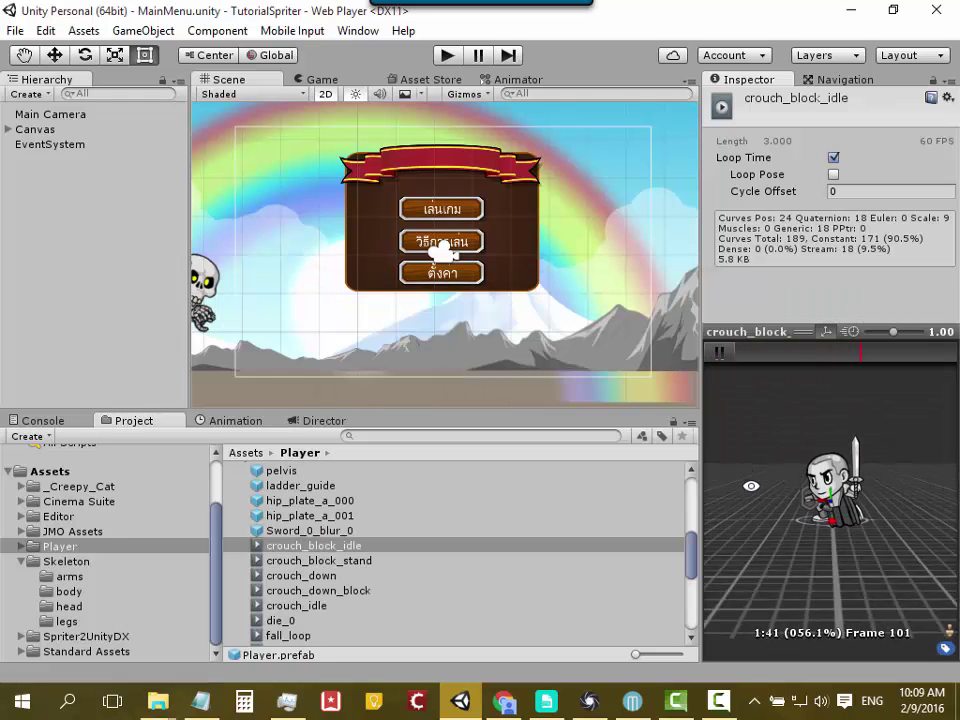
click(392, 560)
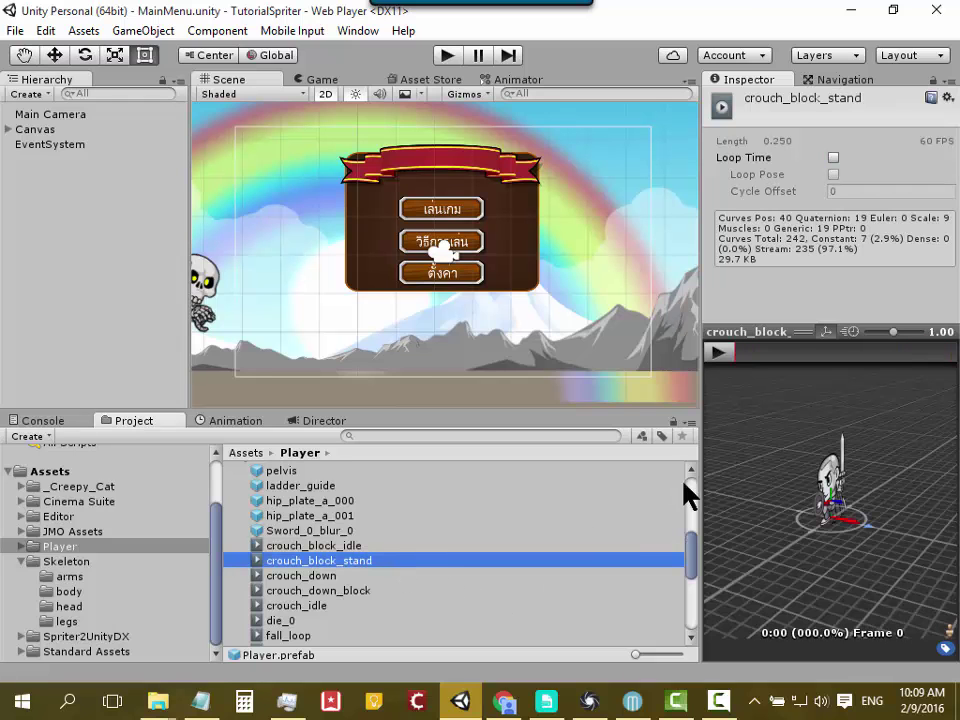
click(719, 352)
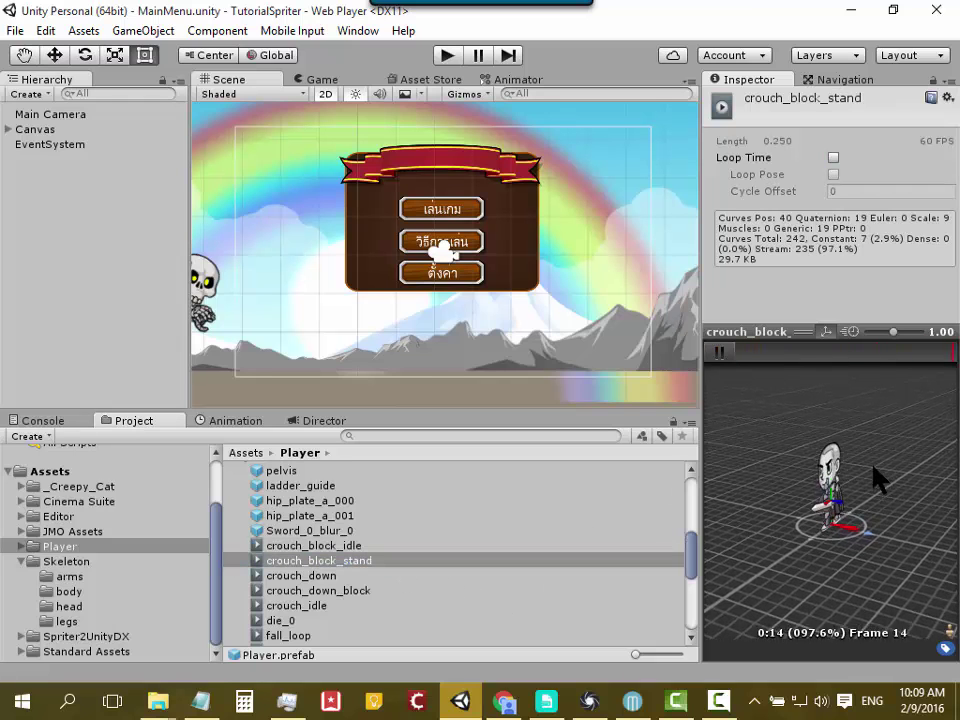
click(314, 579)
click(719, 352)
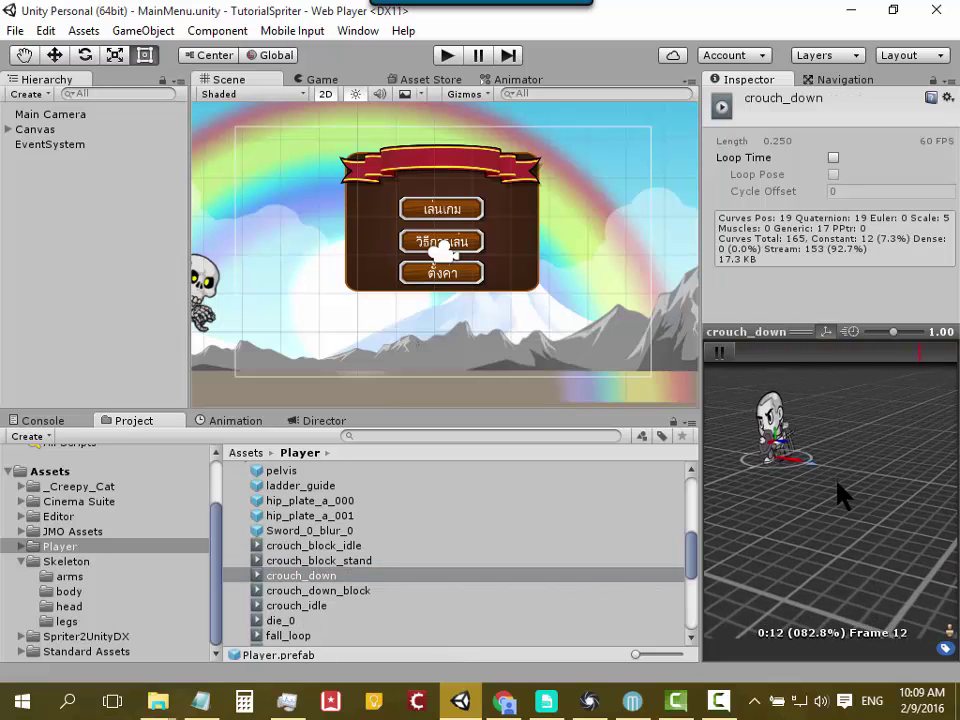
middle_drag(840, 493, 876, 511)
scroll(876, 511, up, 3)
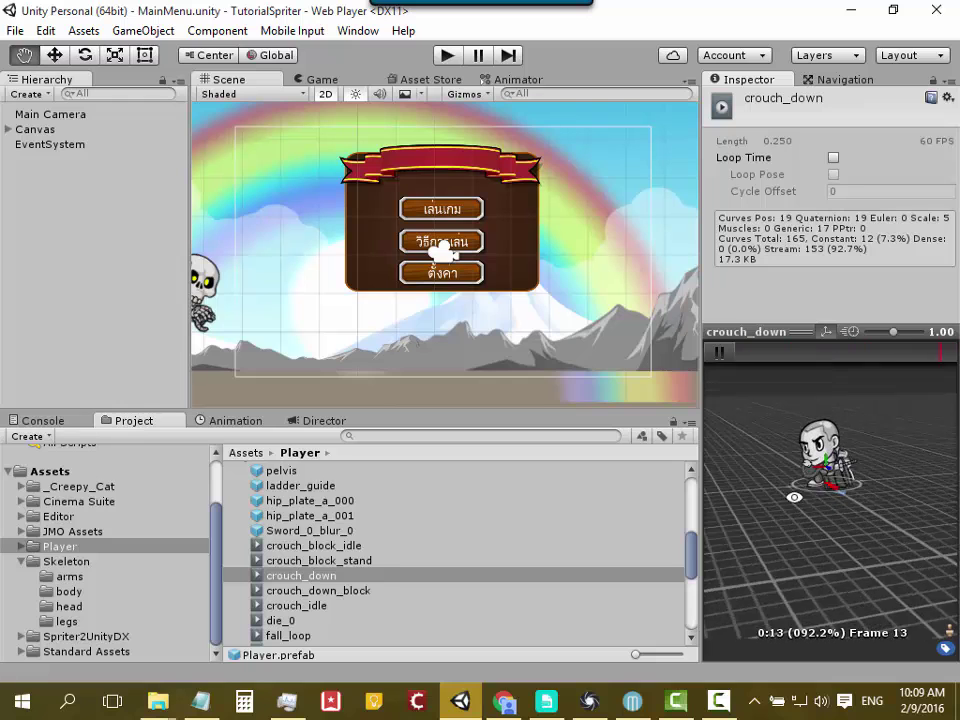
click(320, 591)
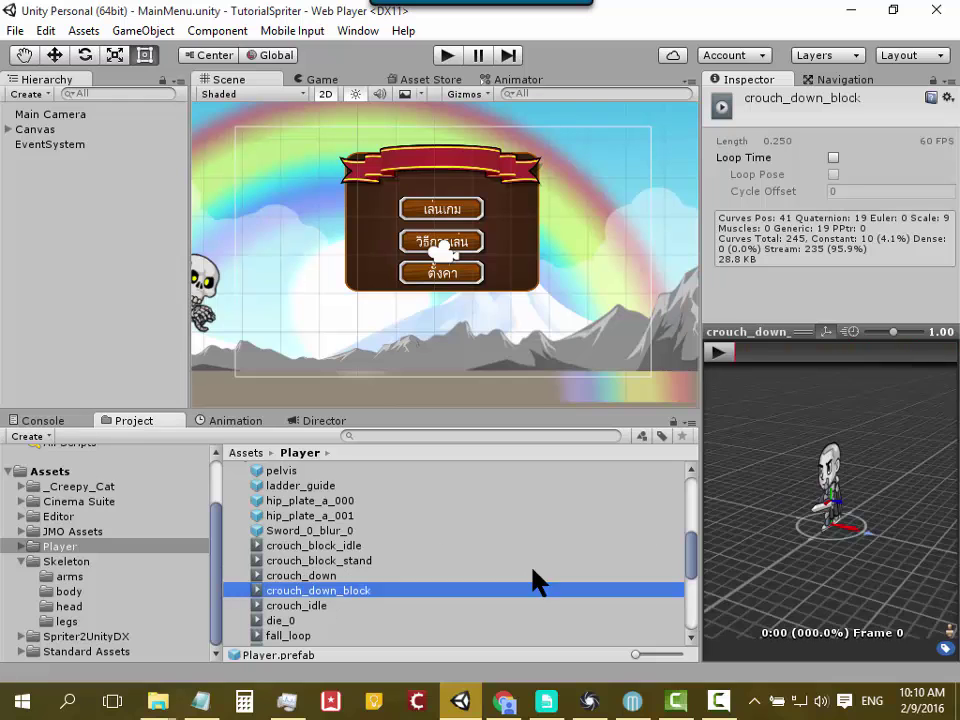
click(718, 352)
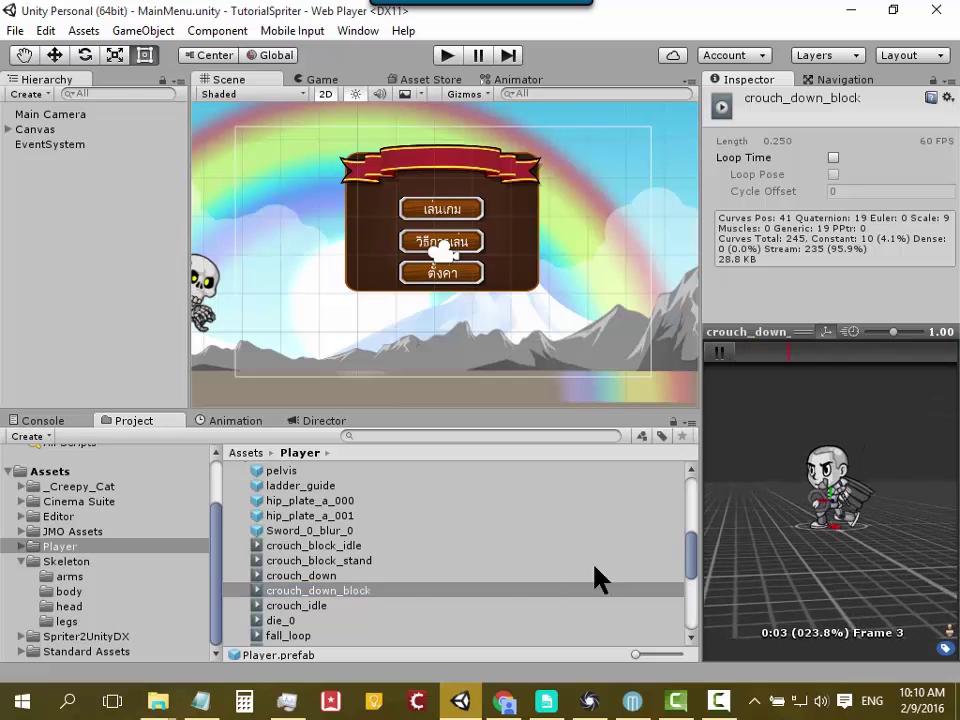
click(340, 605)
click(718, 352)
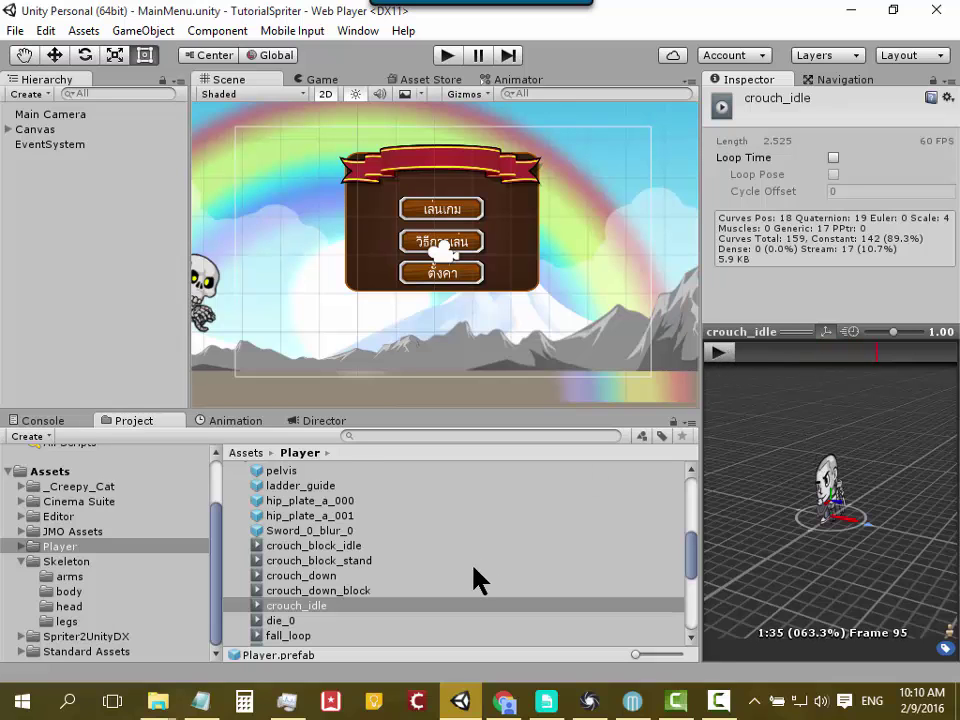
Step: Play die_0, view fall_loop, play fall_start, and load from_ladder, orbiting the preview
scroll(420, 576, down, 2)
click(371, 564)
click(716, 352)
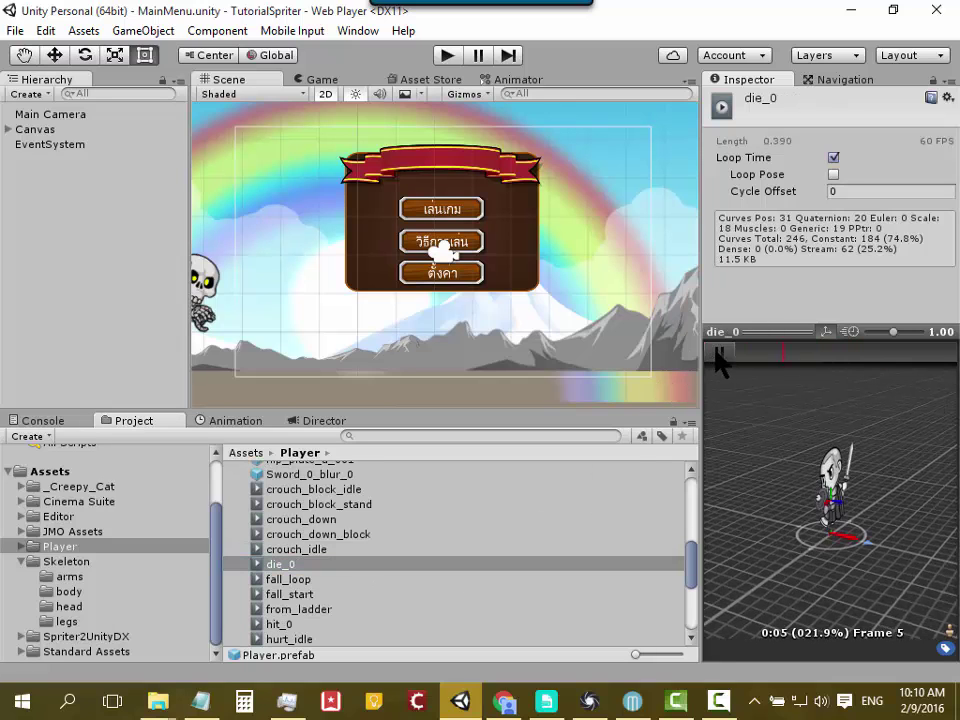
drag(840, 480, 781, 485)
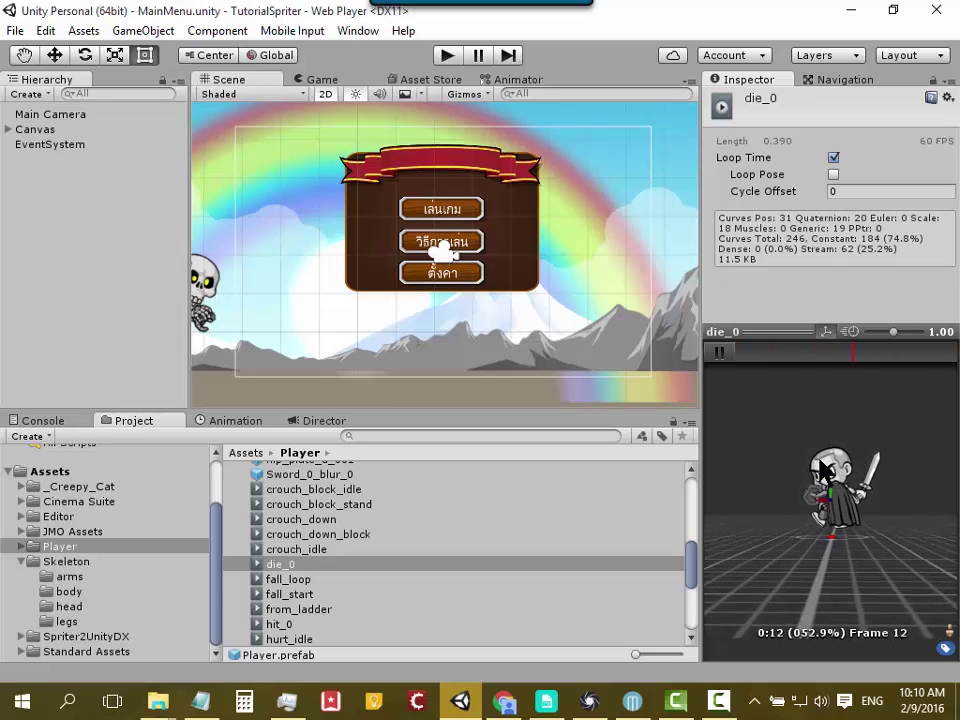
click(410, 576)
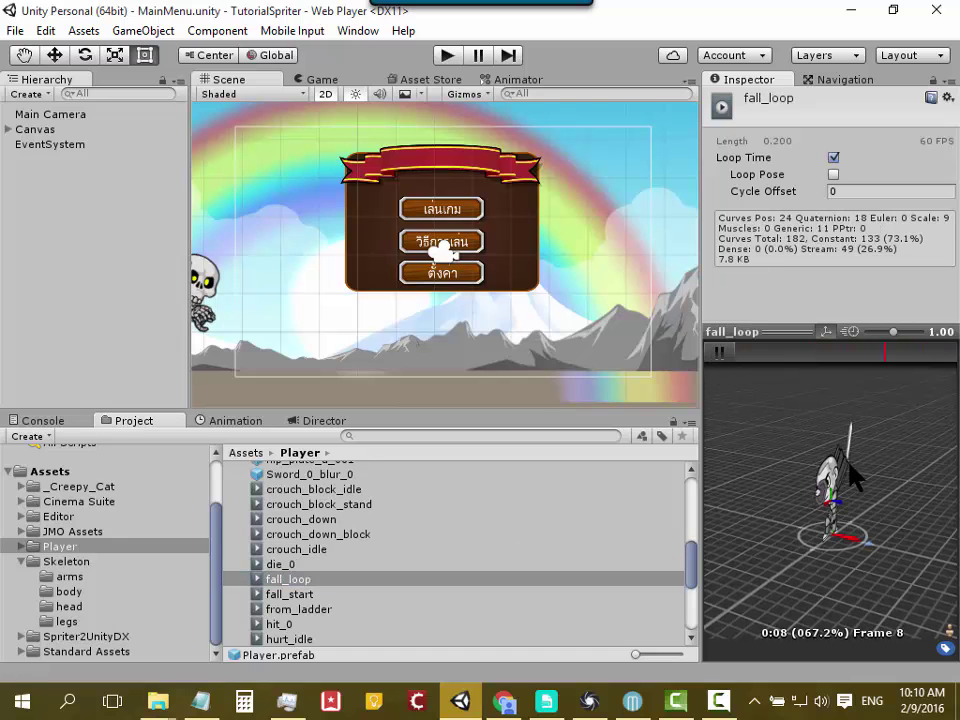
drag(852, 476, 800, 595)
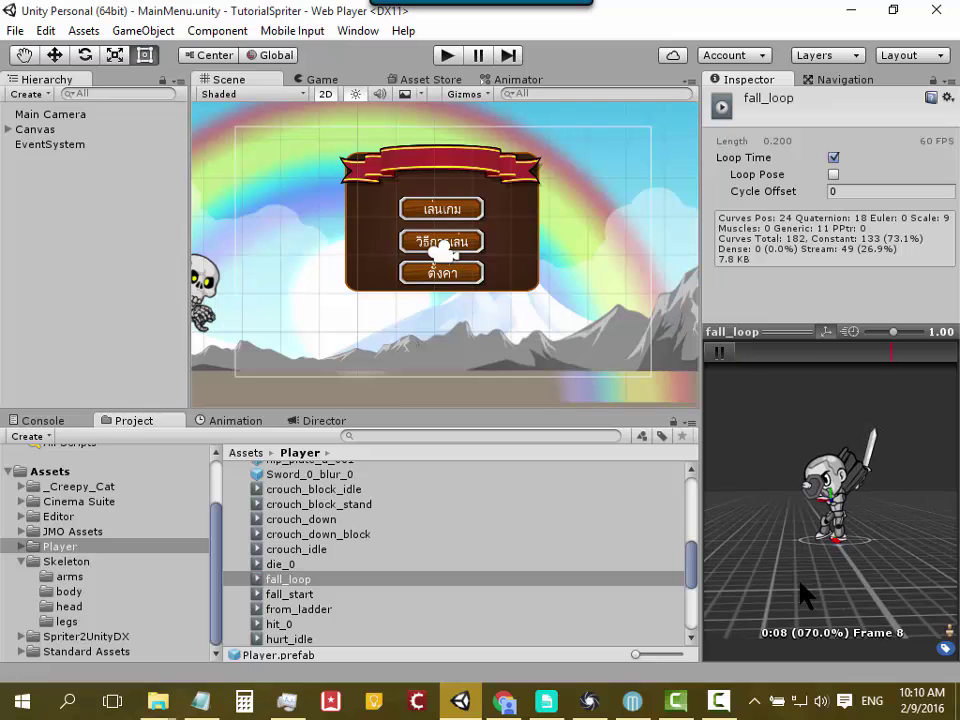
click(360, 594)
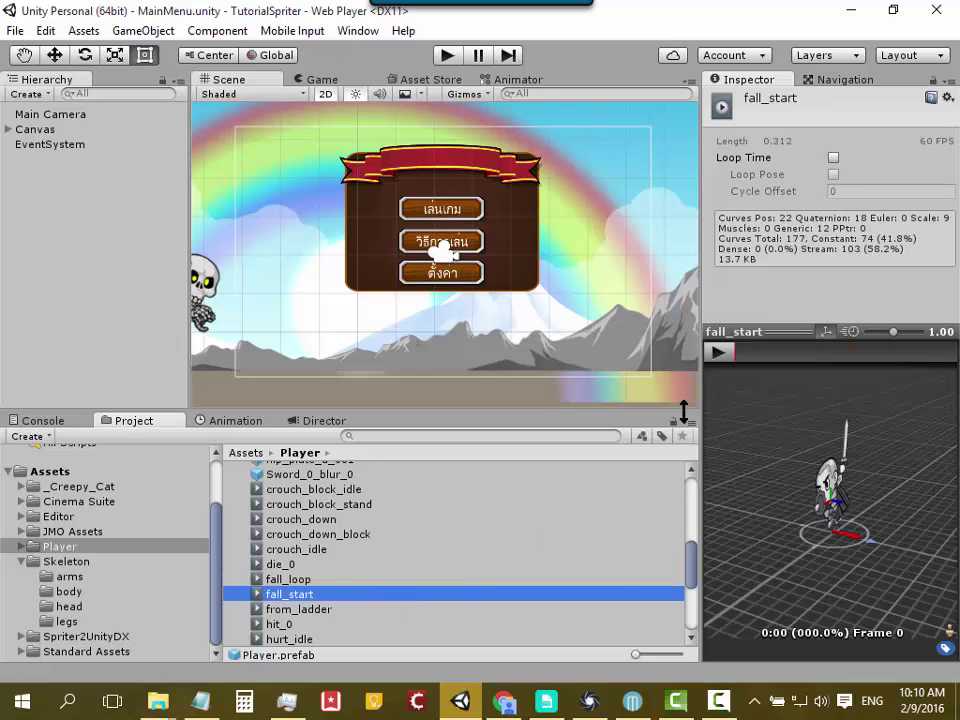
click(720, 353)
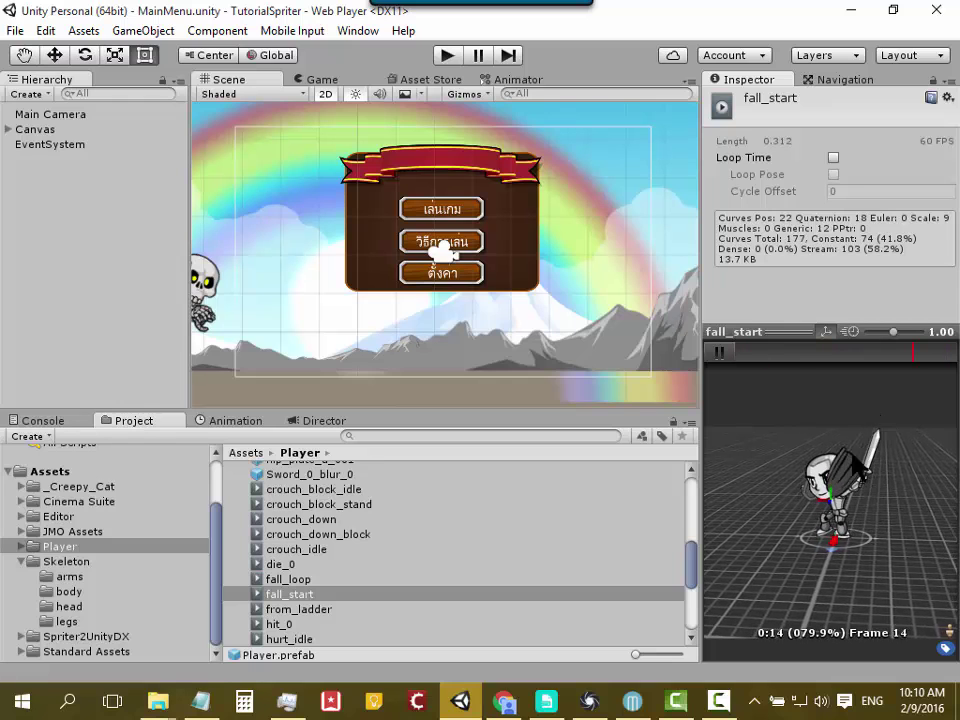
click(350, 612)
drag(740, 450, 850, 501)
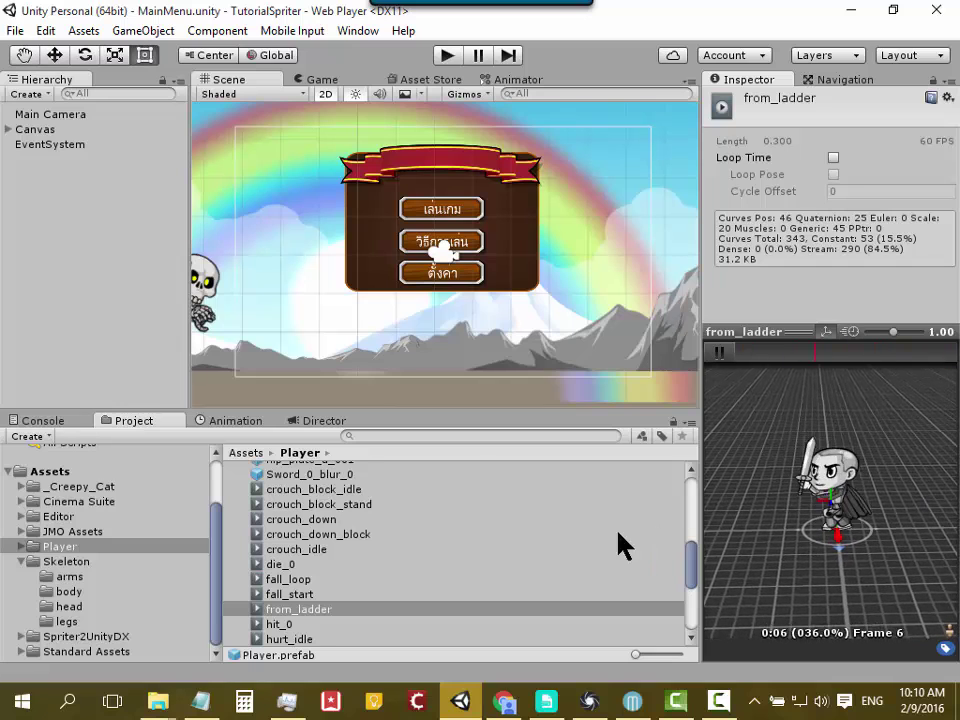
scroll(555, 580, down, 3)
Step: Play the Player's hit_0, hurt_idle and idle clips in the preview
click(345, 567)
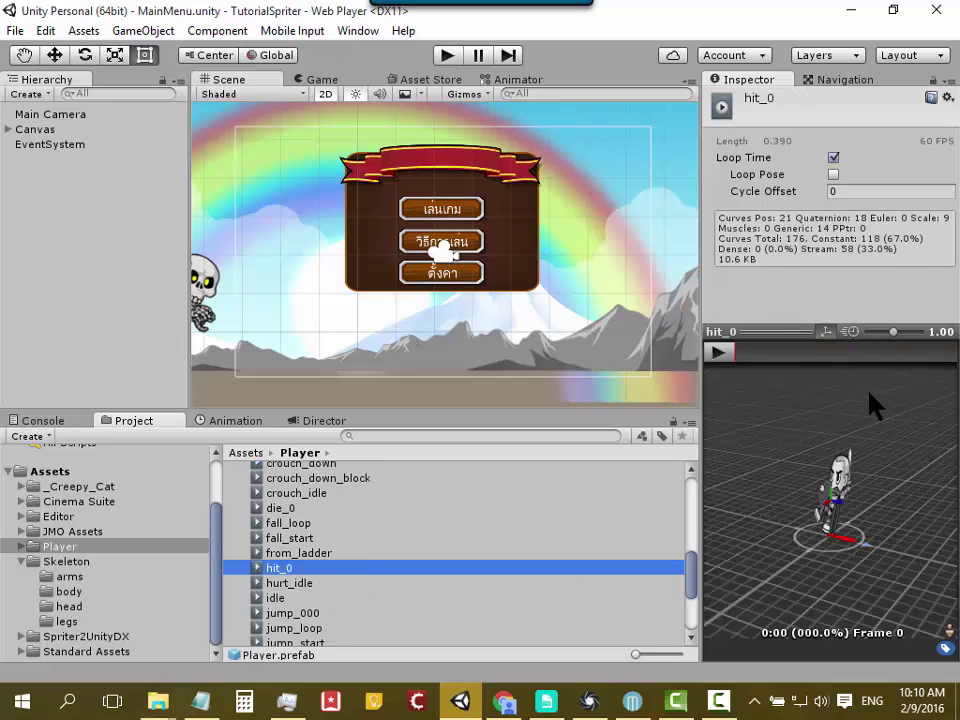
click(719, 352)
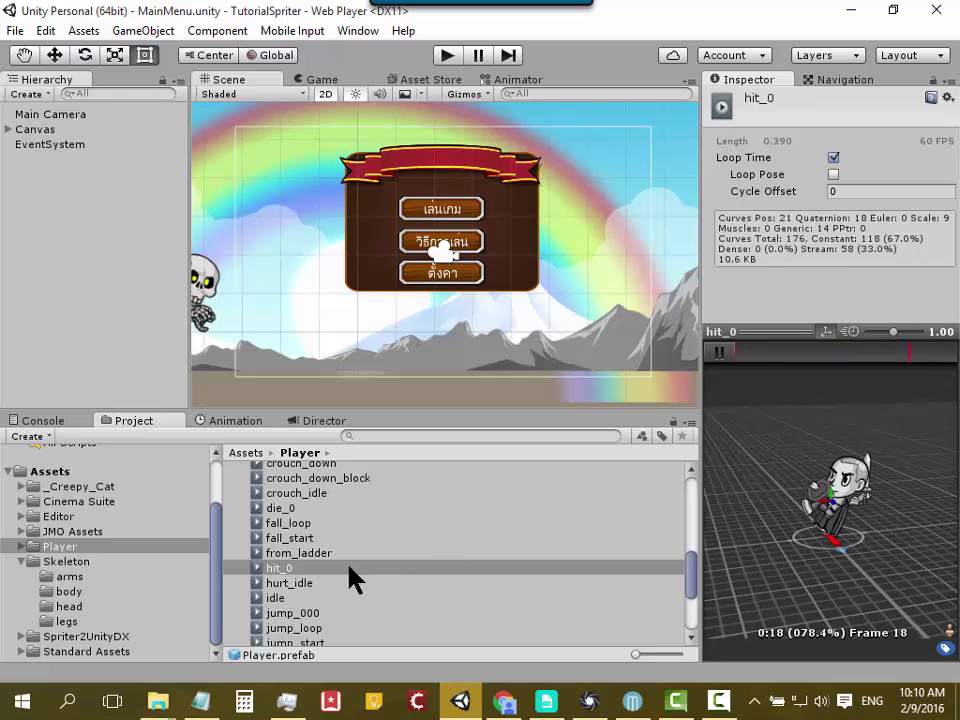
click(334, 583)
click(722, 354)
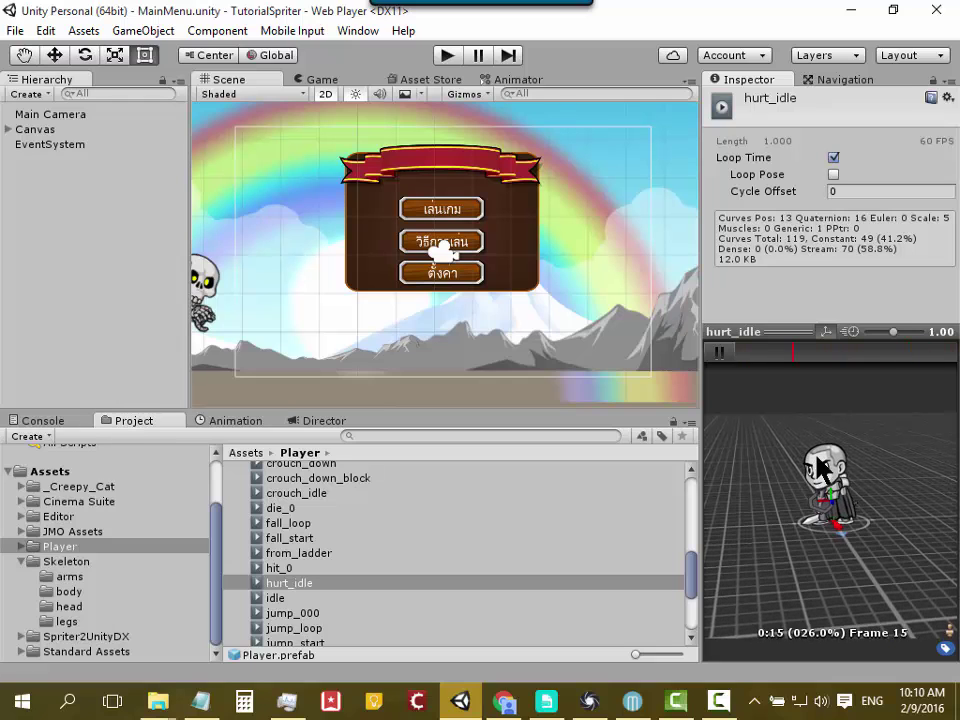
click(341, 600)
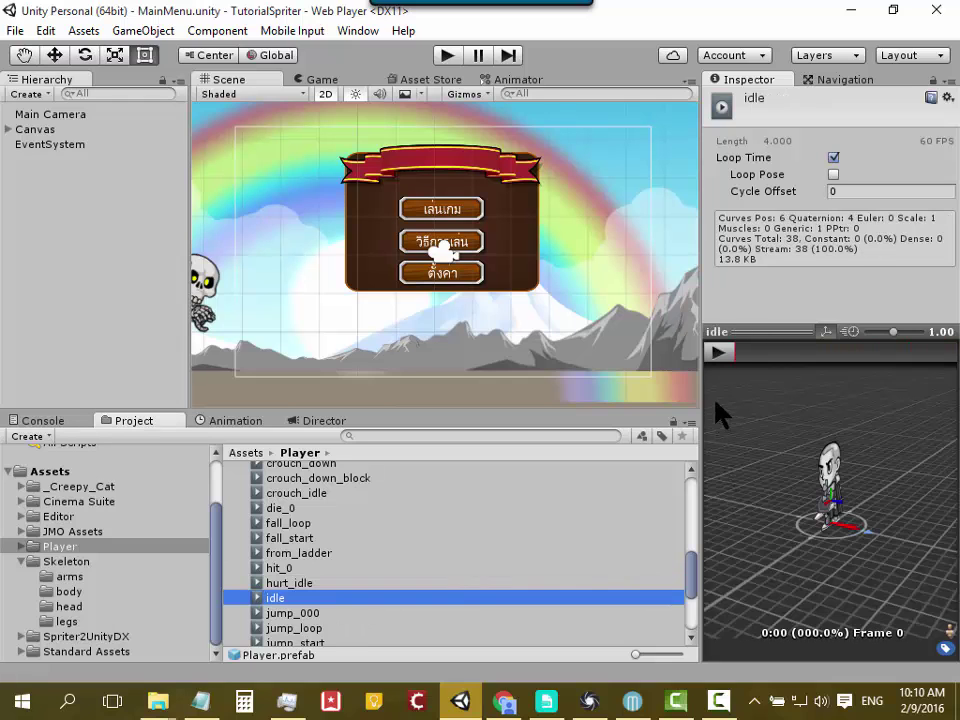
click(719, 353)
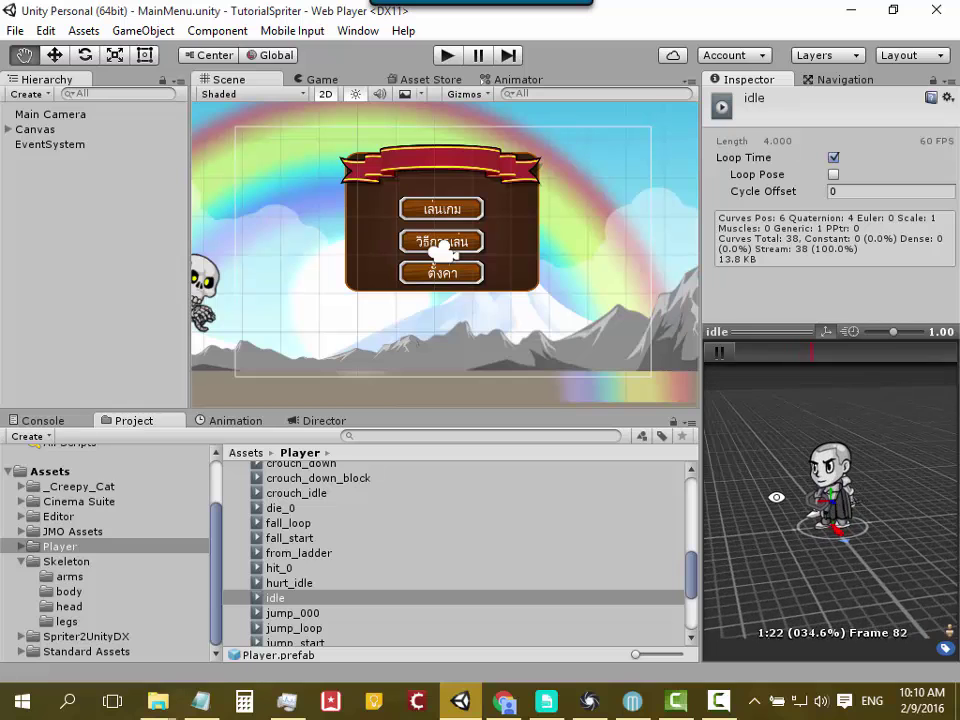
scroll(815, 505, up, 2)
scroll(816, 508, up, 2)
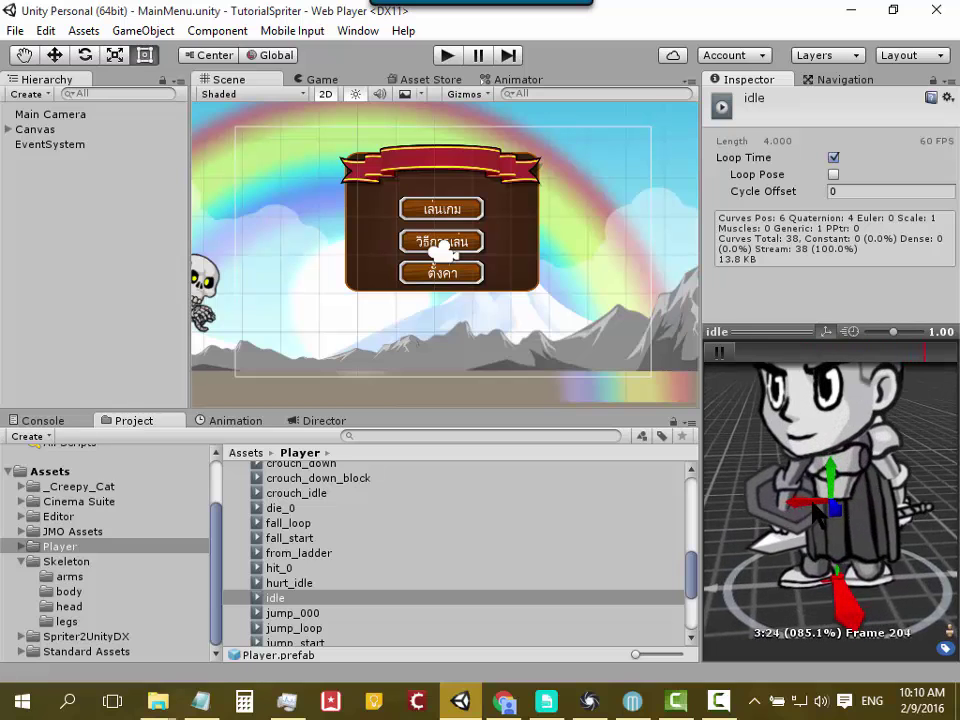
scroll(818, 512, up, 2)
scroll(813, 508, down, 5)
scroll(330, 540, down, 3)
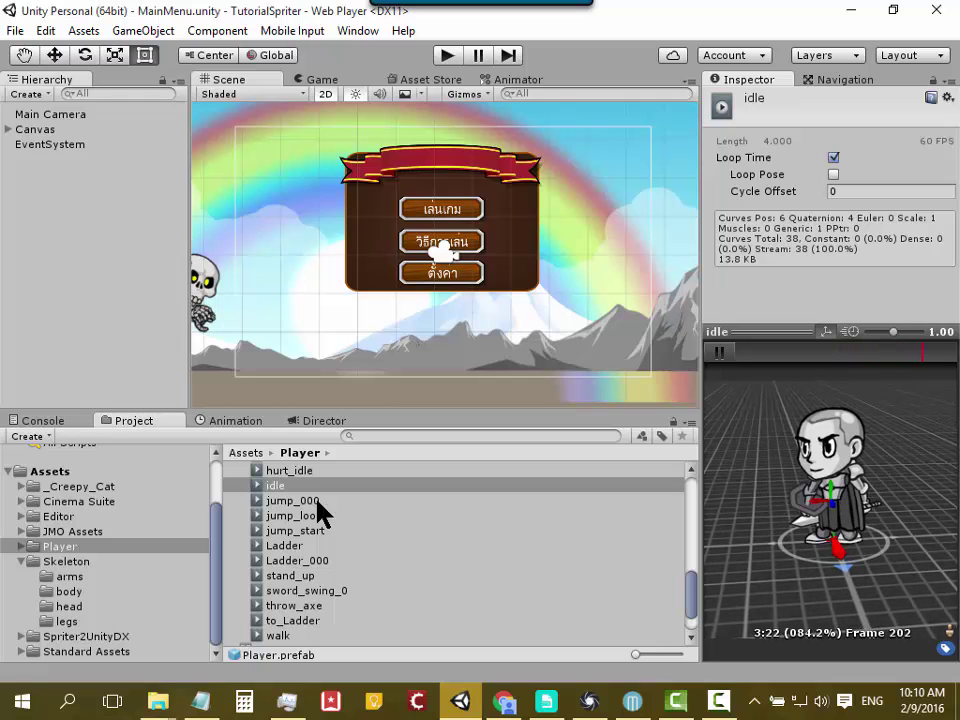
scroll(351, 553, down, 2)
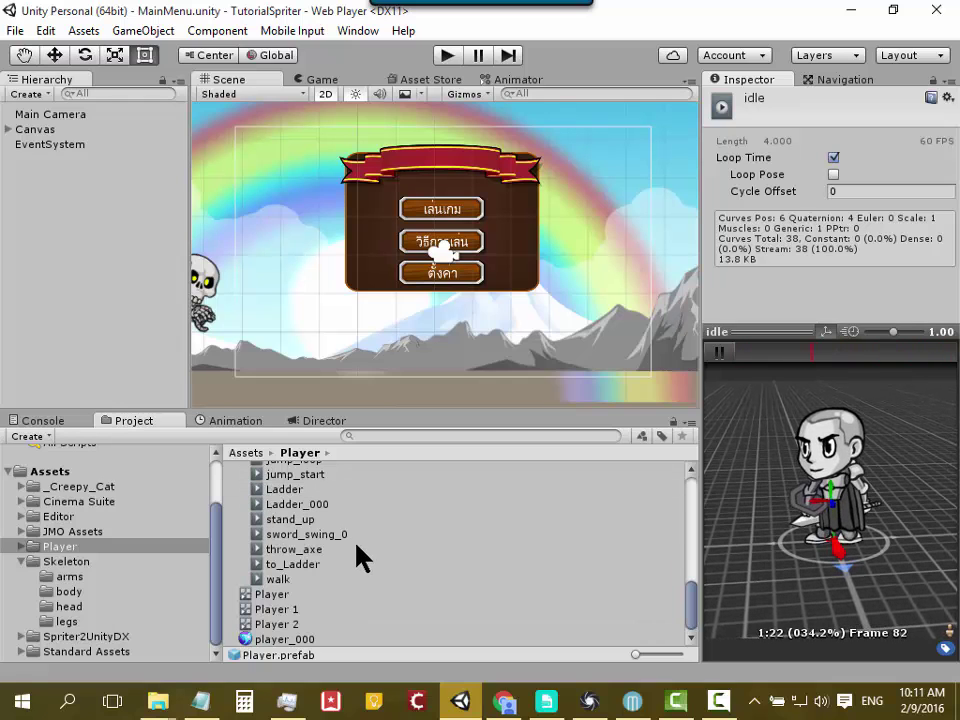
Step: Play and stop the throw_axe clip, then switch to the Monkey Alive!! video in Chrome
click(357, 551)
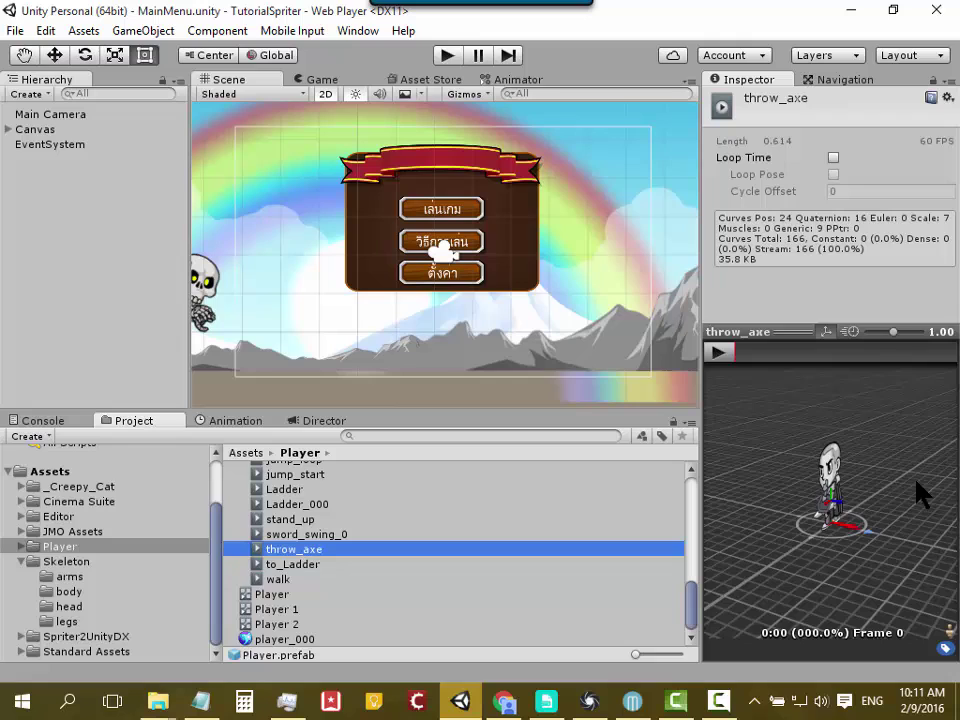
click(718, 352)
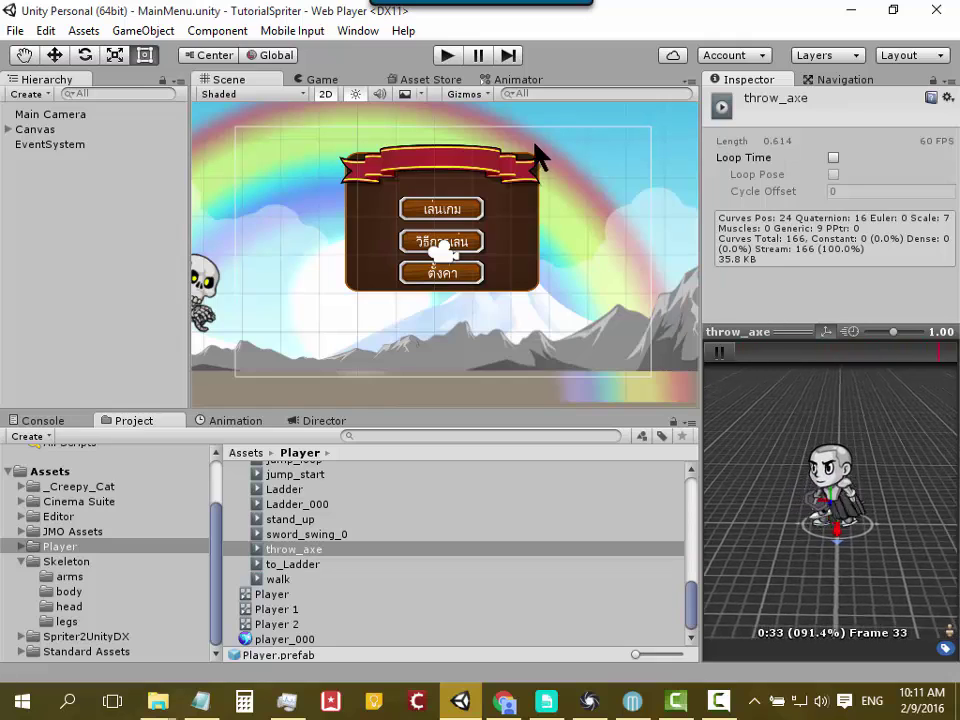
click(719, 352)
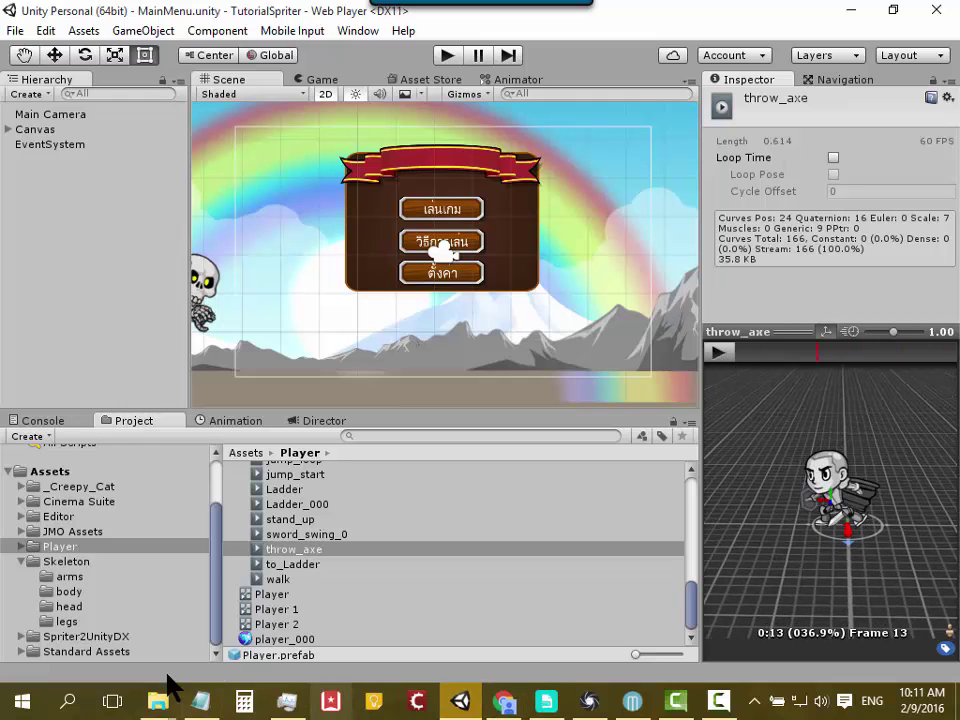
click(505, 702)
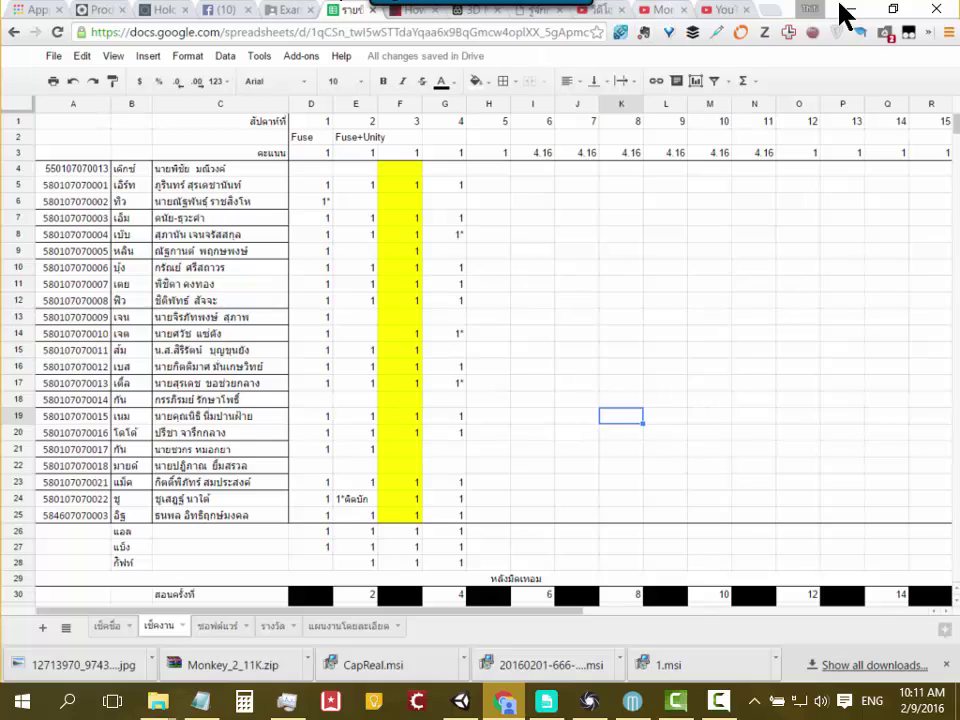
click(662, 10)
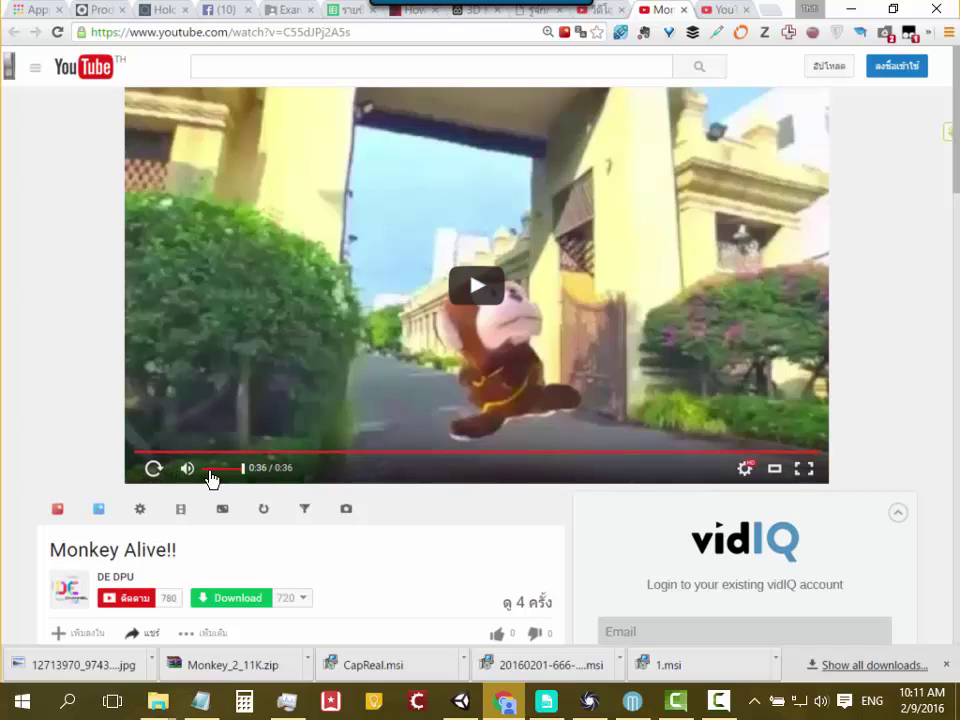
click(155, 469)
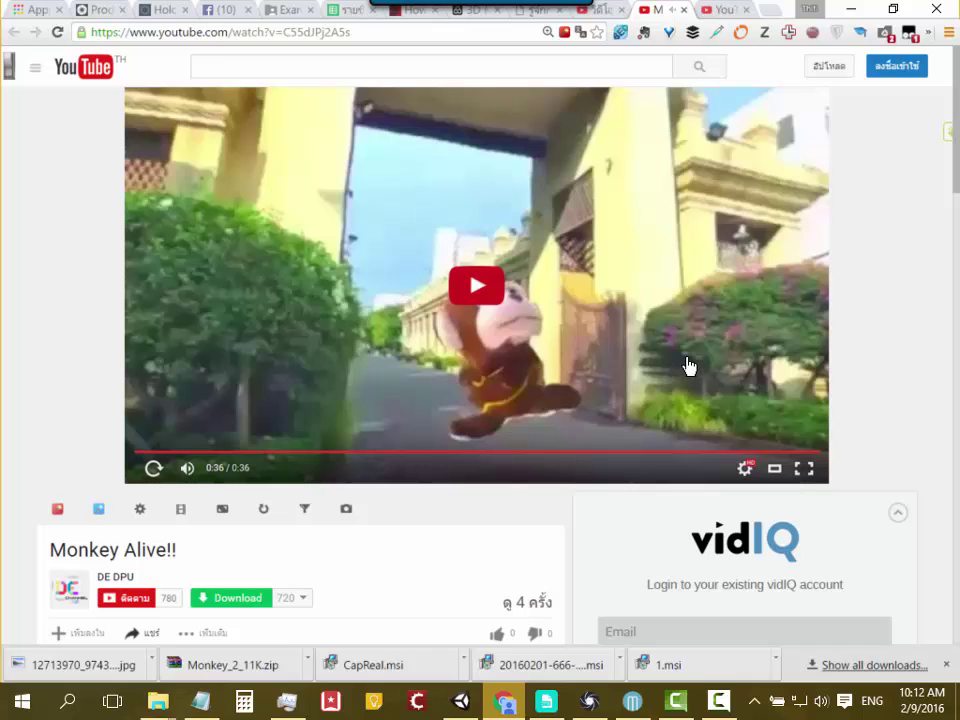
Step: Bring RealityCapture forward and drag the splitter left to widen the 2D photo view
click(590, 702)
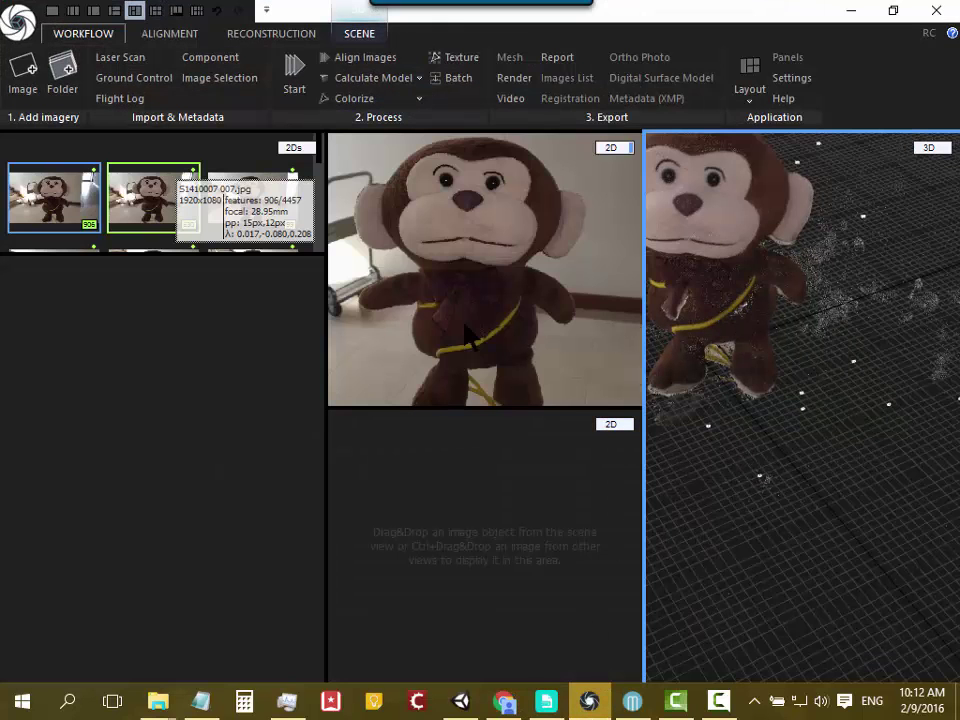
mouse_move(326, 317)
mouse_down()
mouse_move(119, 312)
mouse_move(201, 356)
mouse_up()
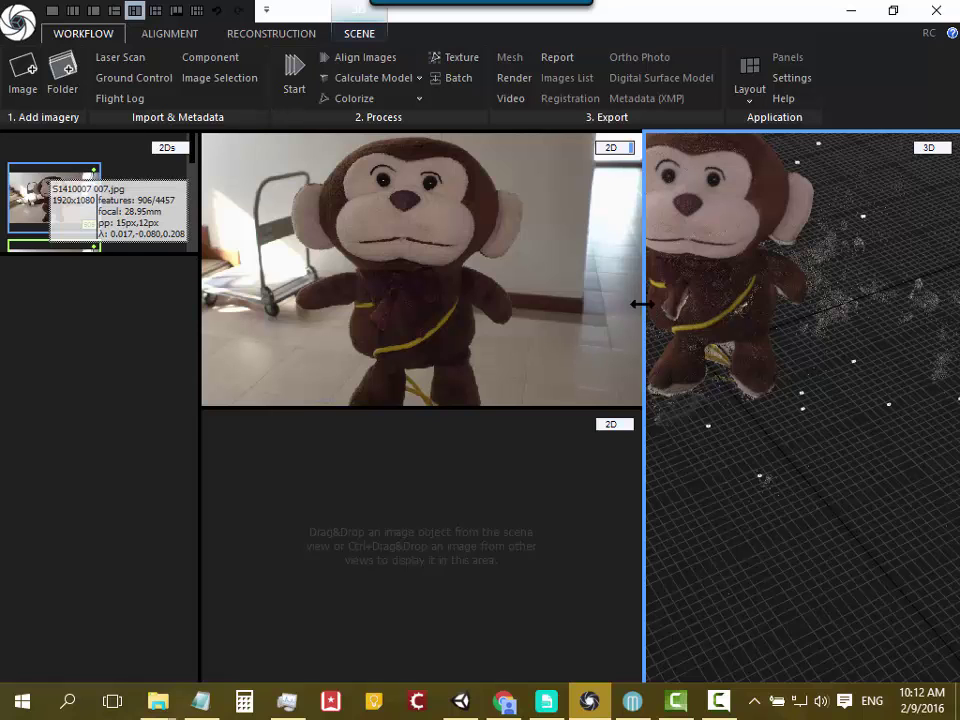
Step: Widen the 3D view and orbit the monkey point cloud to see its back, front and top
drag(641, 304, 401, 289)
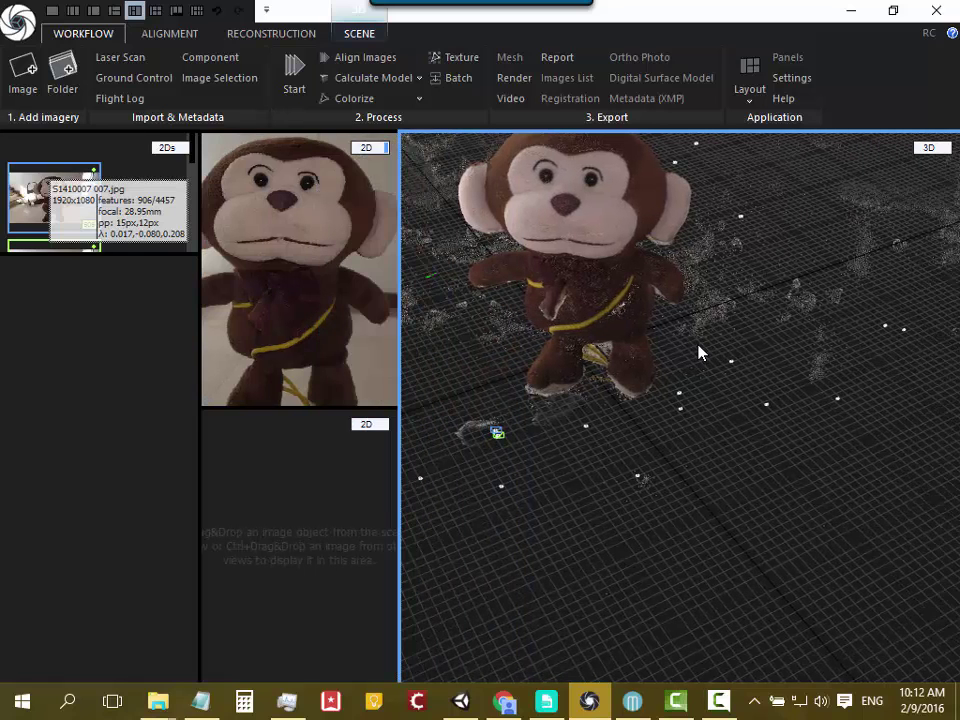
mouse_move(650, 330)
mouse_down()
mouse_move(703, 408)
mouse_move(573, 377)
mouse_move(545, 404)
mouse_move(596, 291)
mouse_move(626, 454)
mouse_move(763, 429)
mouse_move(498, 440)
mouse_move(690, 407)
mouse_move(621, 392)
mouse_move(821, 349)
mouse_move(884, 353)
mouse_move(729, 381)
mouse_move(568, 266)
mouse_move(735, 559)
mouse_move(828, 517)
mouse_move(664, 536)
mouse_move(484, 386)
mouse_up()
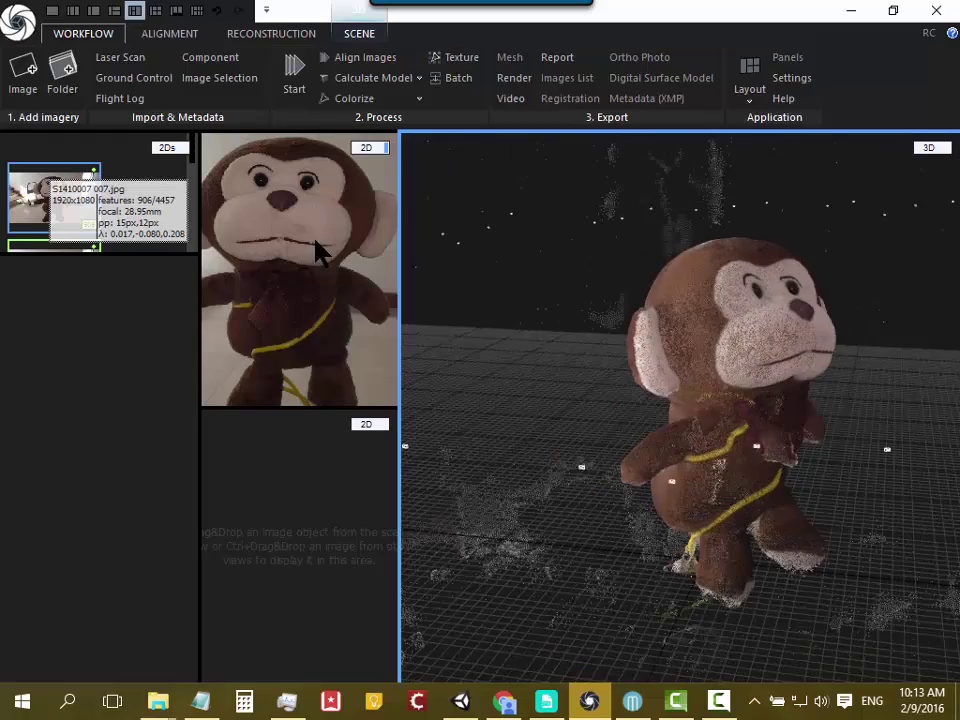
mouse_move(670, 437)
mouse_down()
mouse_move(883, 424)
mouse_move(709, 437)
mouse_move(872, 422)
mouse_move(459, 395)
mouse_move(831, 289)
mouse_move(780, 474)
mouse_move(643, 466)
mouse_move(861, 459)
mouse_move(701, 456)
mouse_move(630, 435)
mouse_move(735, 469)
mouse_move(512, 480)
mouse_move(511, 452)
mouse_up()
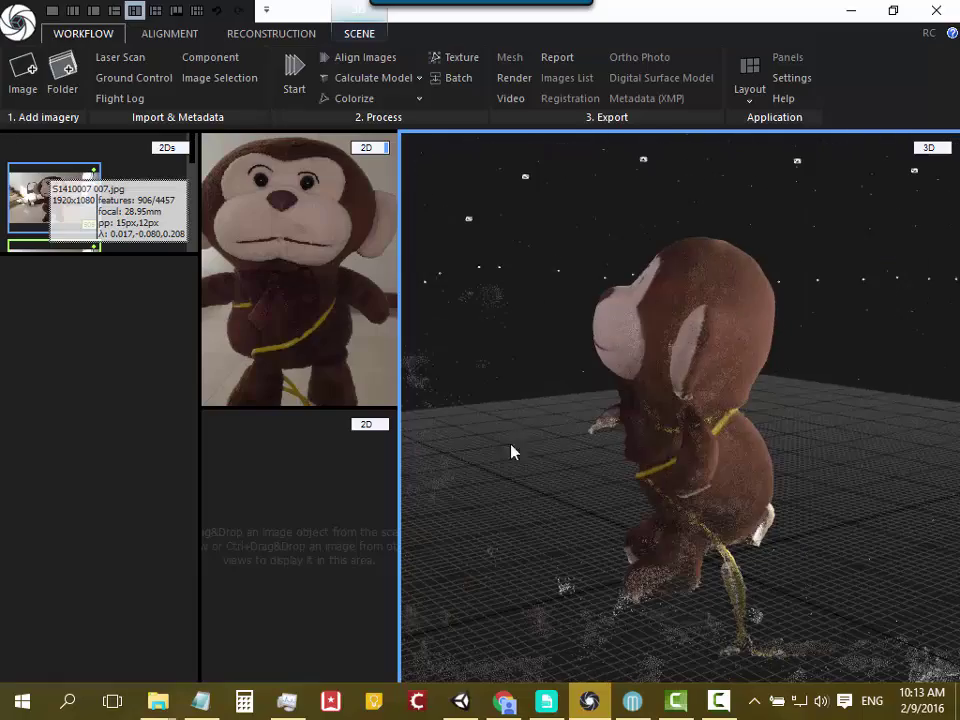
mouse_move(743, 441)
mouse_down()
mouse_move(555, 420)
mouse_move(660, 415)
mouse_move(649, 315)
mouse_move(662, 388)
mouse_move(671, 336)
mouse_move(688, 408)
mouse_up()
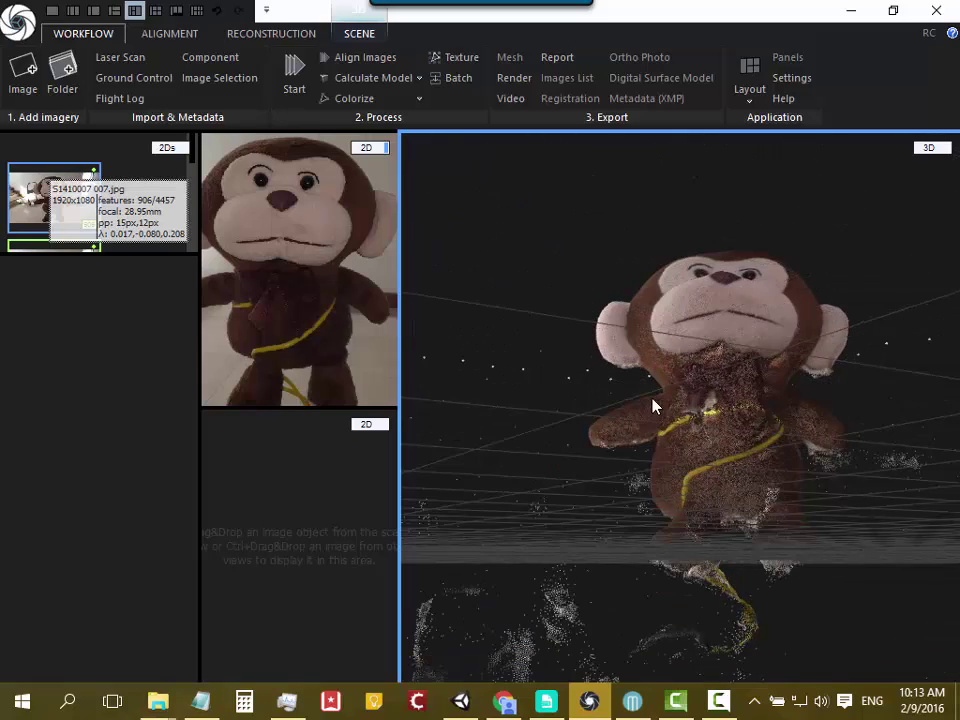
drag(652, 406, 716, 552)
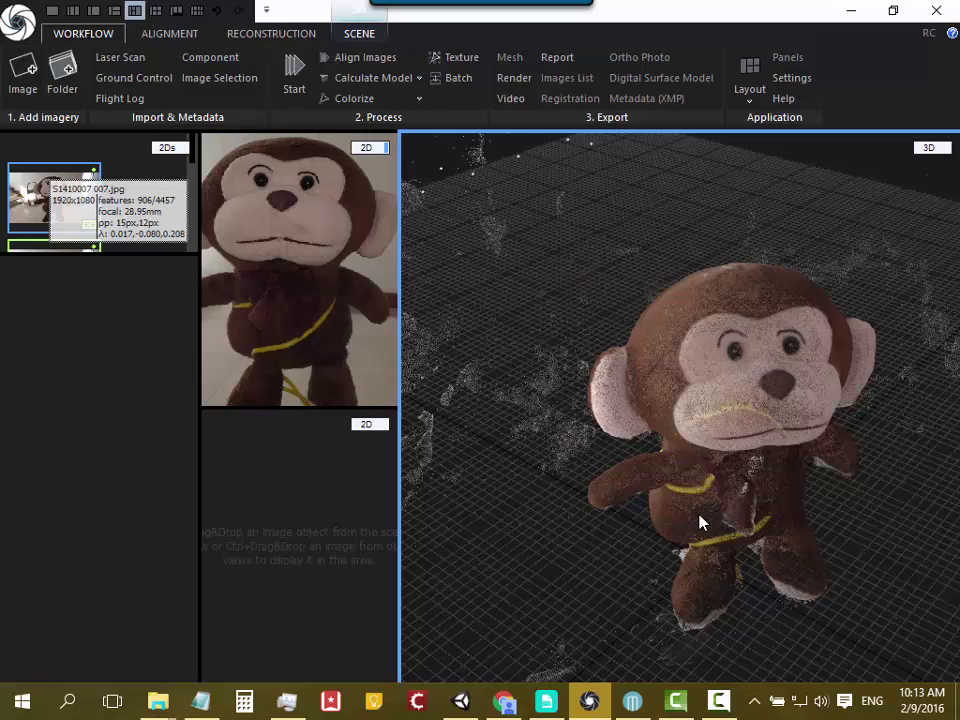
drag(835, 508, 762, 491)
mouse_move(724, 437)
mouse_down()
mouse_move(664, 435)
mouse_move(778, 420)
mouse_move(615, 401)
mouse_move(761, 407)
mouse_move(643, 409)
mouse_move(513, 357)
mouse_move(686, 373)
mouse_move(729, 388)
mouse_move(536, 399)
mouse_move(643, 385)
mouse_move(821, 401)
mouse_move(738, 422)
mouse_up()
scroll(668, 408, up, 3)
scroll(668, 408, down, 2)
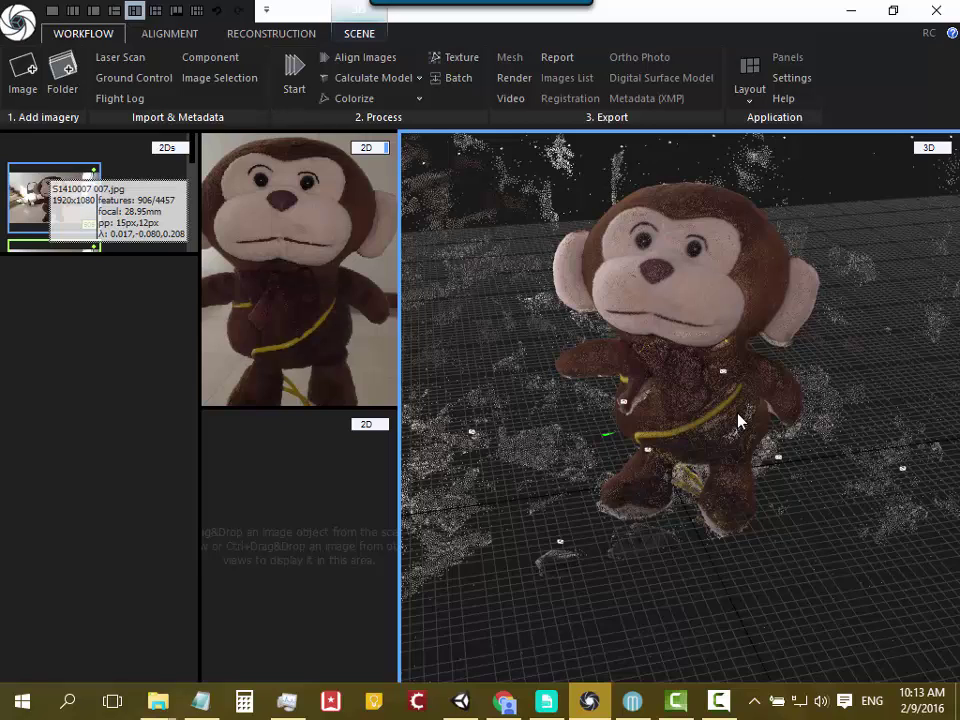
mouse_move(634, 334)
mouse_down()
mouse_move(674, 304)
mouse_move(692, 308)
mouse_up()
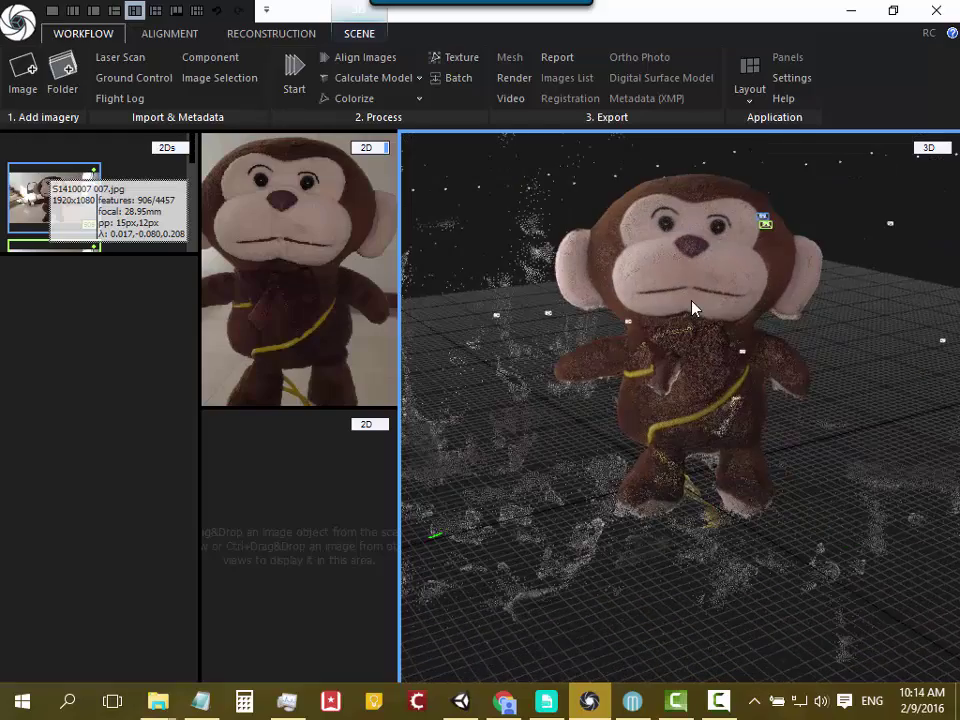
drag(810, 396, 750, 332)
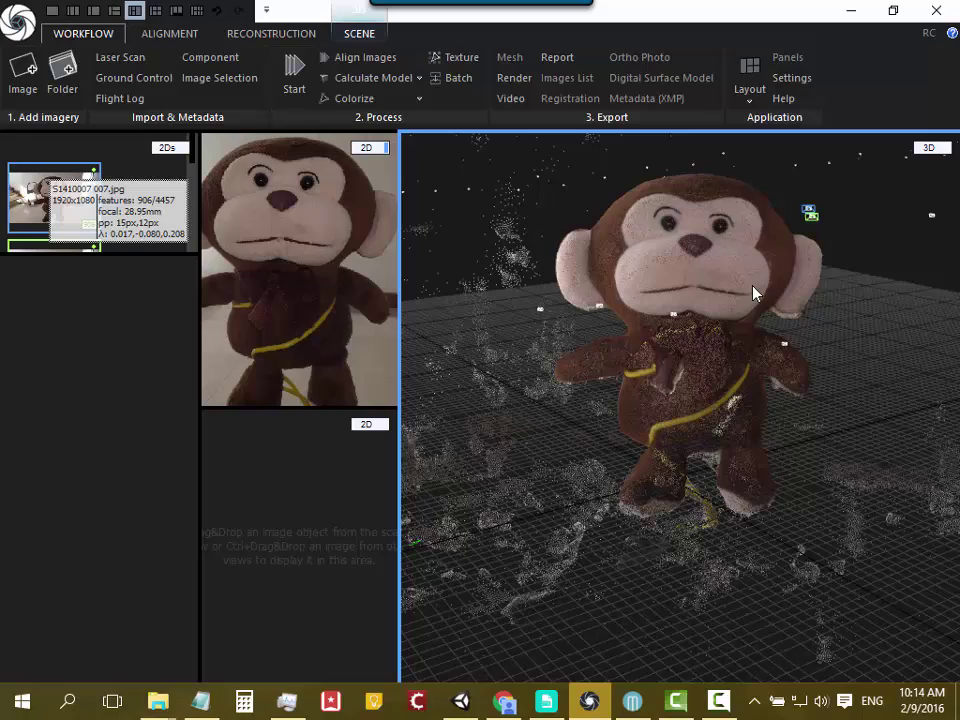
mouse_move(797, 298)
mouse_down()
mouse_move(655, 240)
mouse_move(915, 425)
mouse_move(860, 327)
mouse_move(646, 430)
mouse_up()
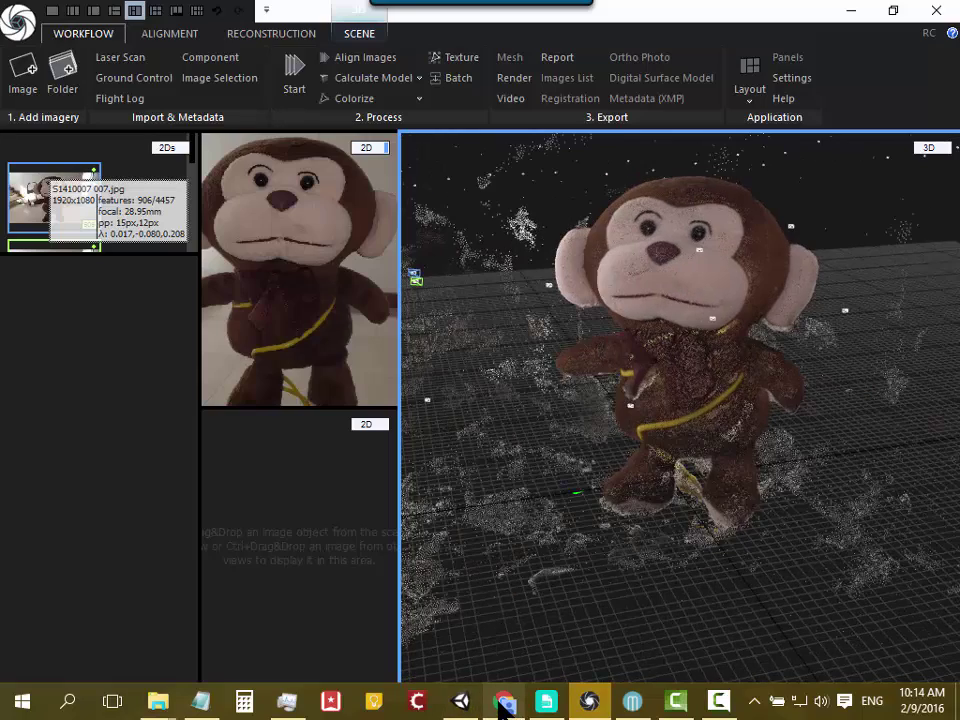
Step: Bring up Chrome, go to the My Videos list, and open the Click4Clever video
click(503, 706)
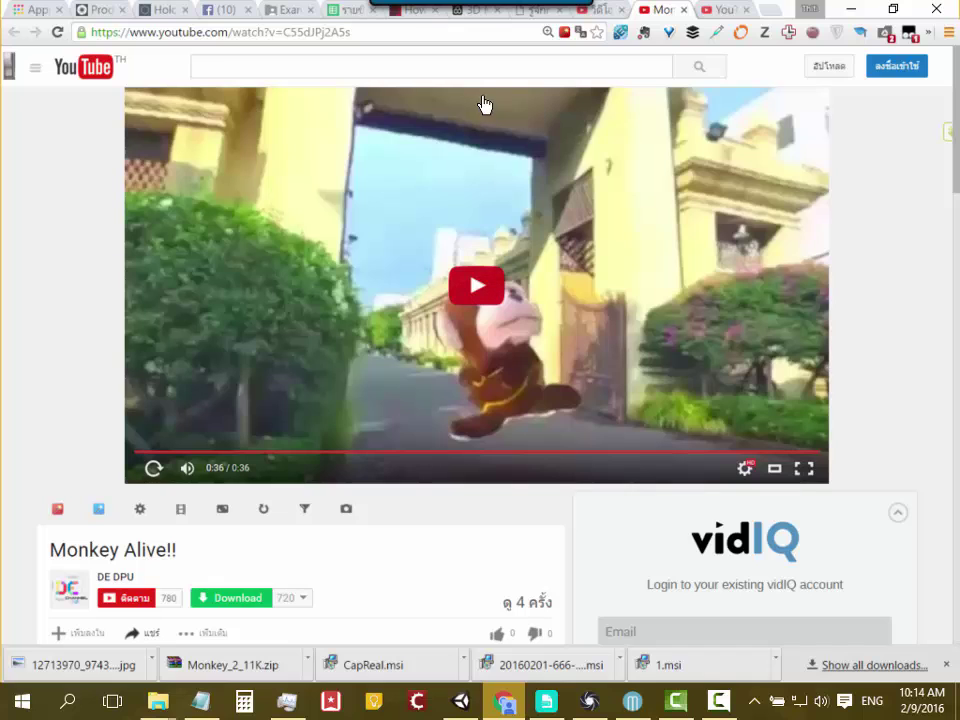
scroll(5, 440, down, 3)
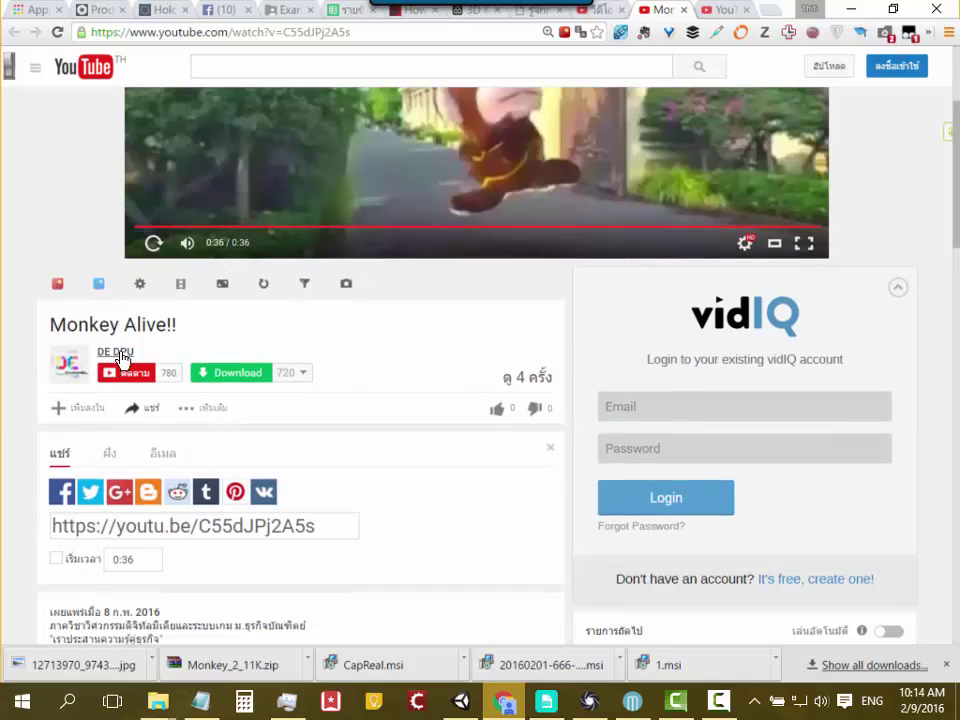
click(605, 10)
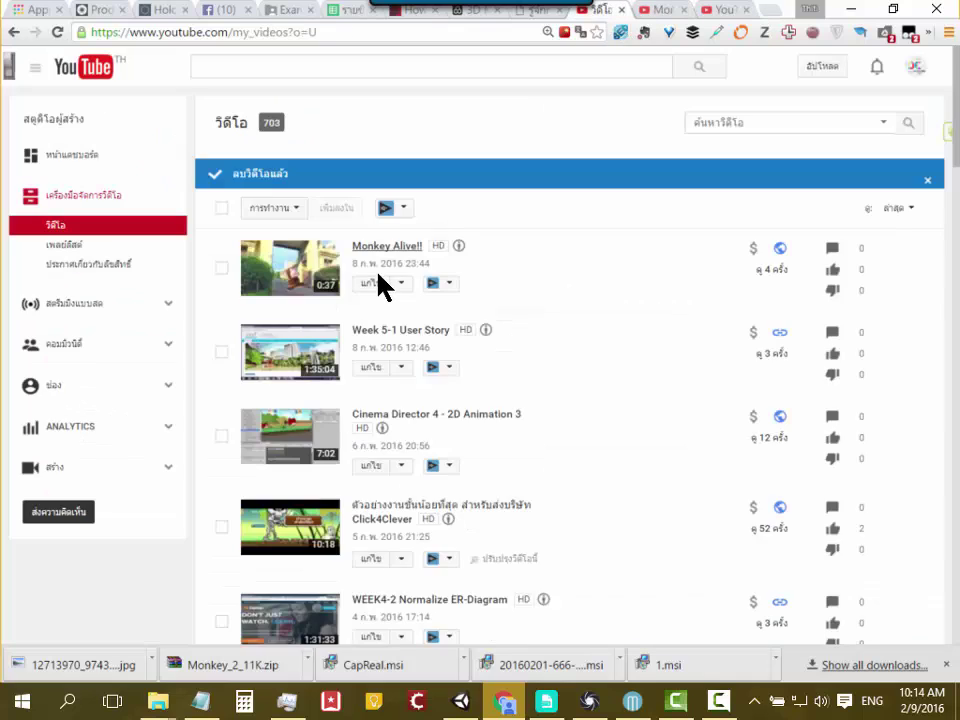
scroll(400, 380, down, 1)
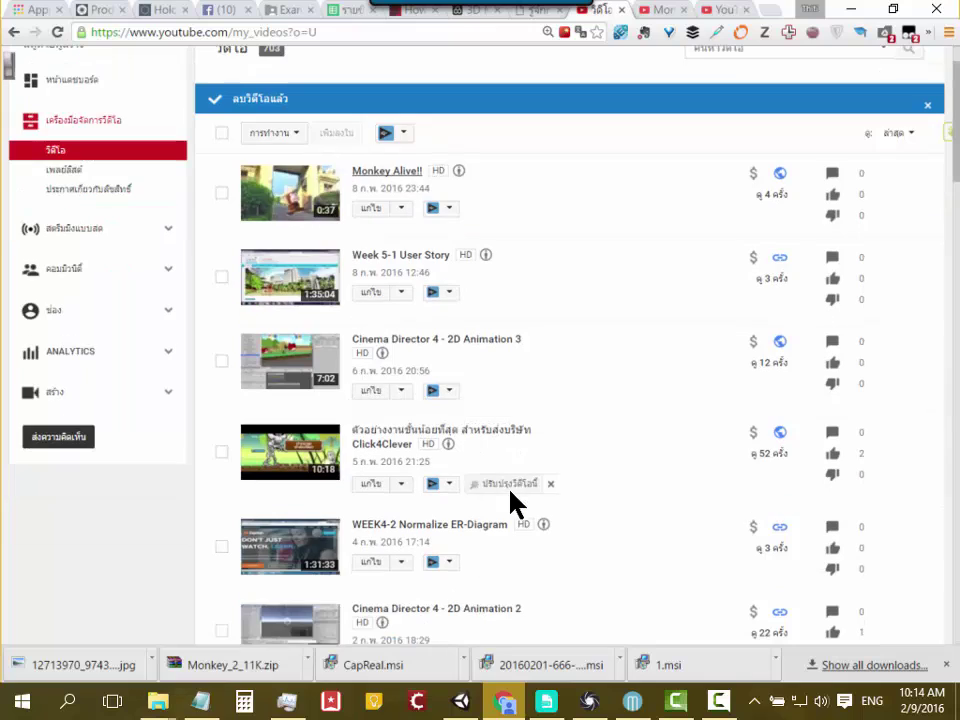
click(417, 437)
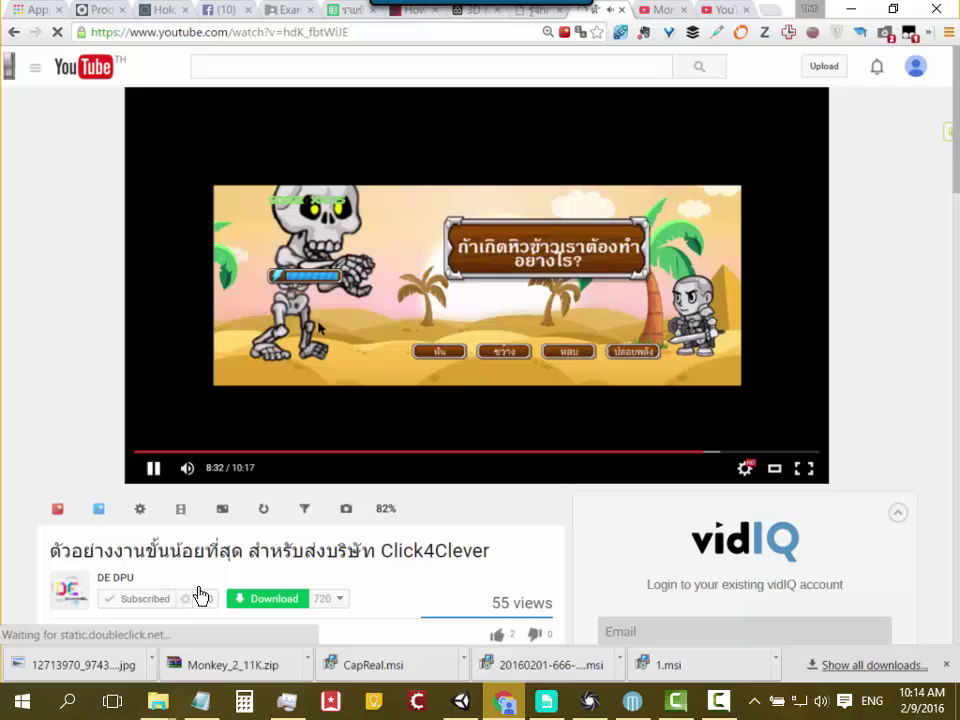
Step: Pause the video at 8:32 on the skeleton question with four answer buttons
key(space)
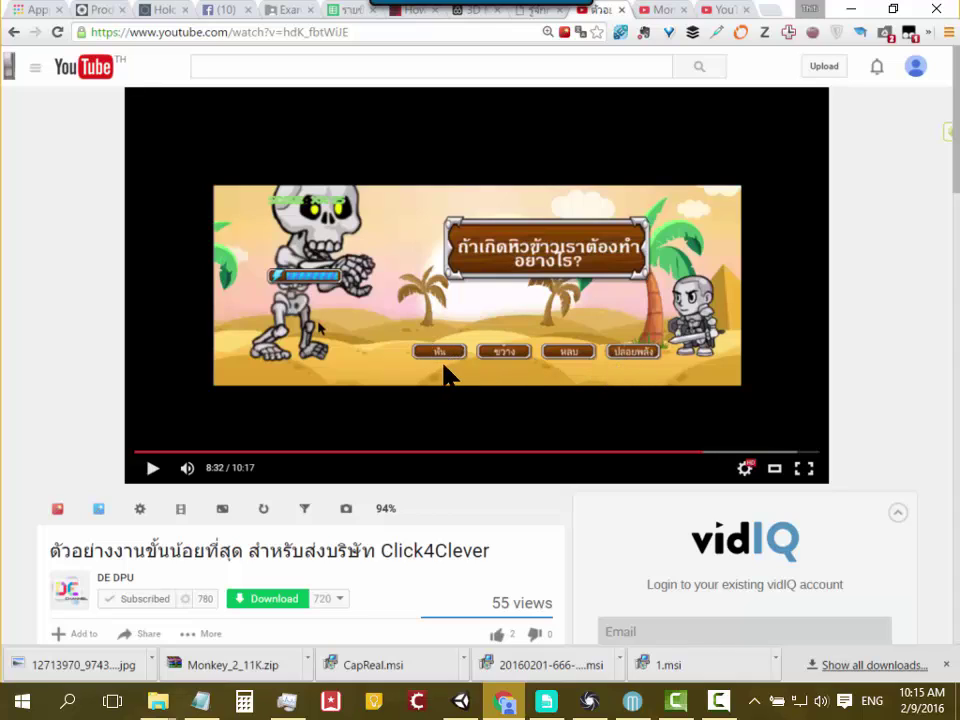
Step: Resume the video, jump to about 9:19, pause at 9:30, then play on and pause at 9:43
click(153, 467)
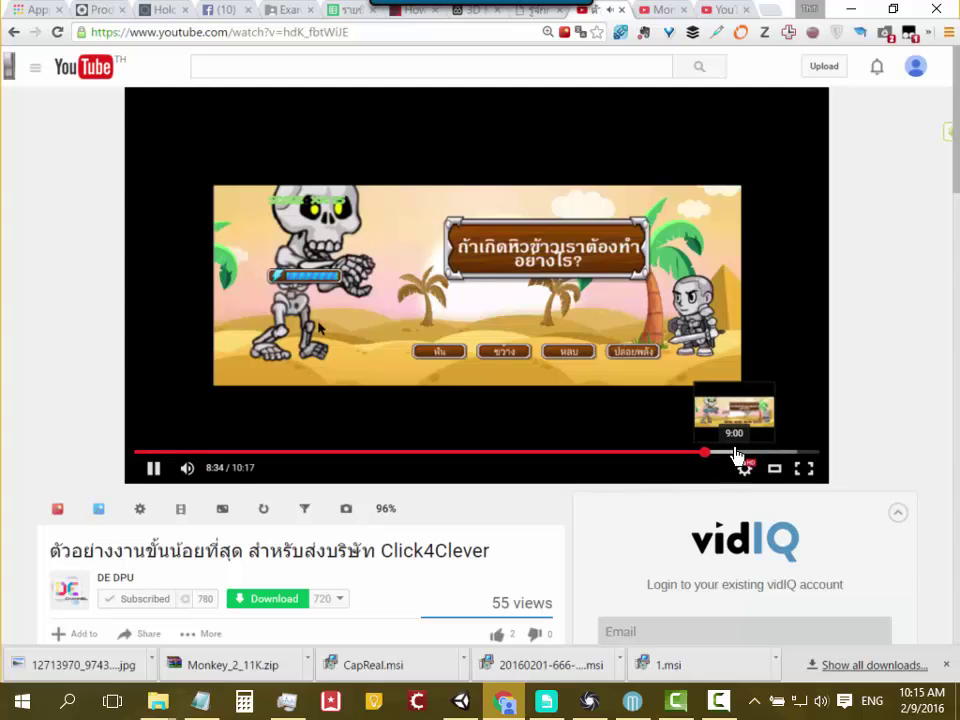
click(739, 456)
click(754, 456)
click(754, 456)
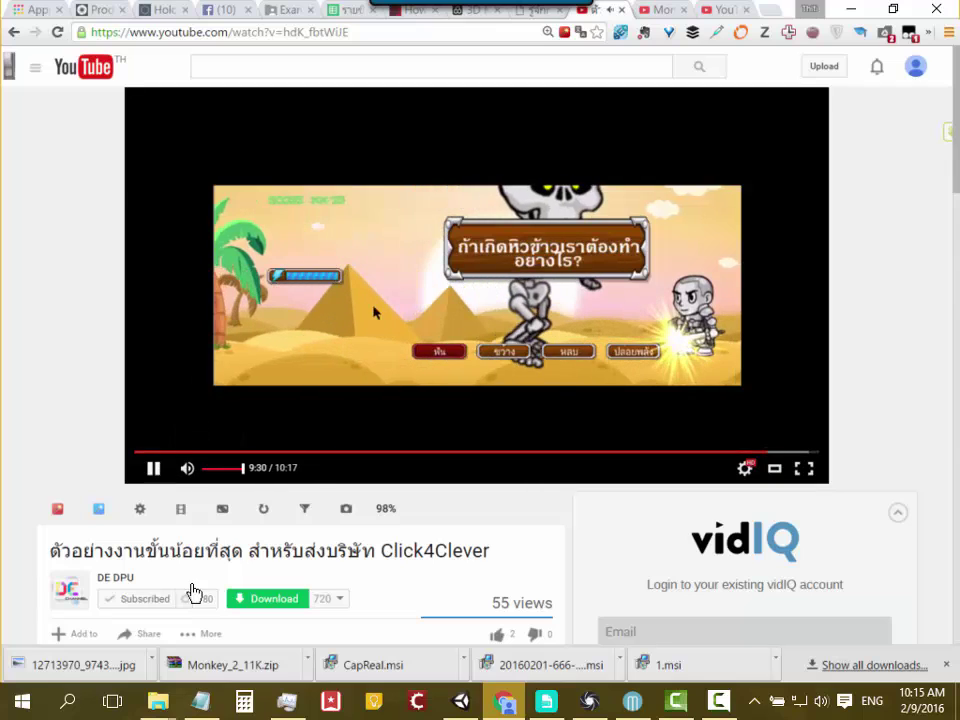
click(553, 369)
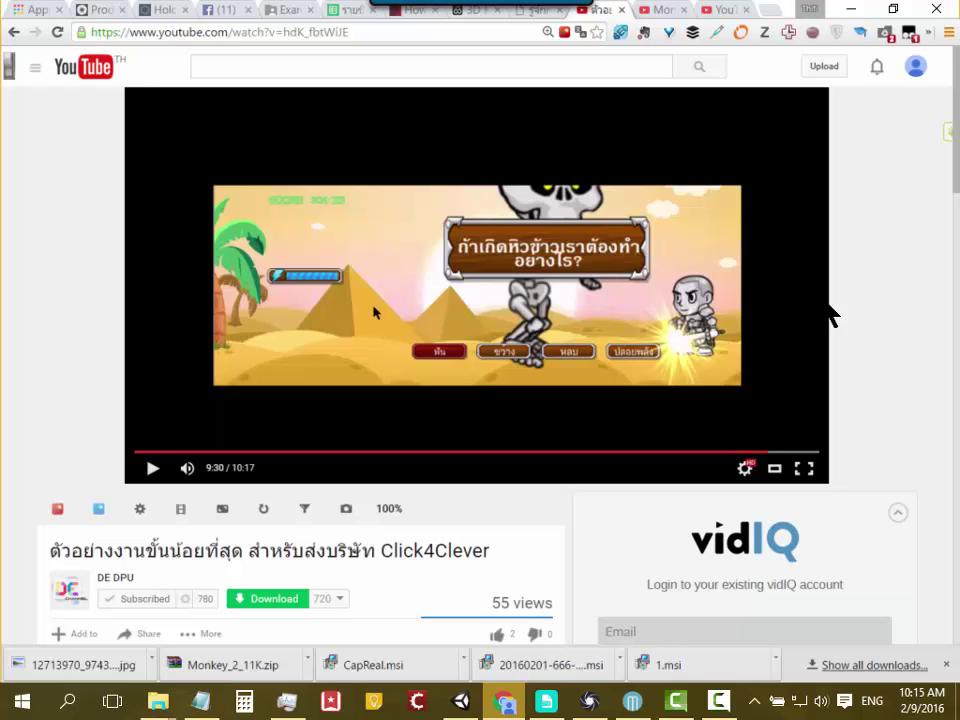
click(669, 257)
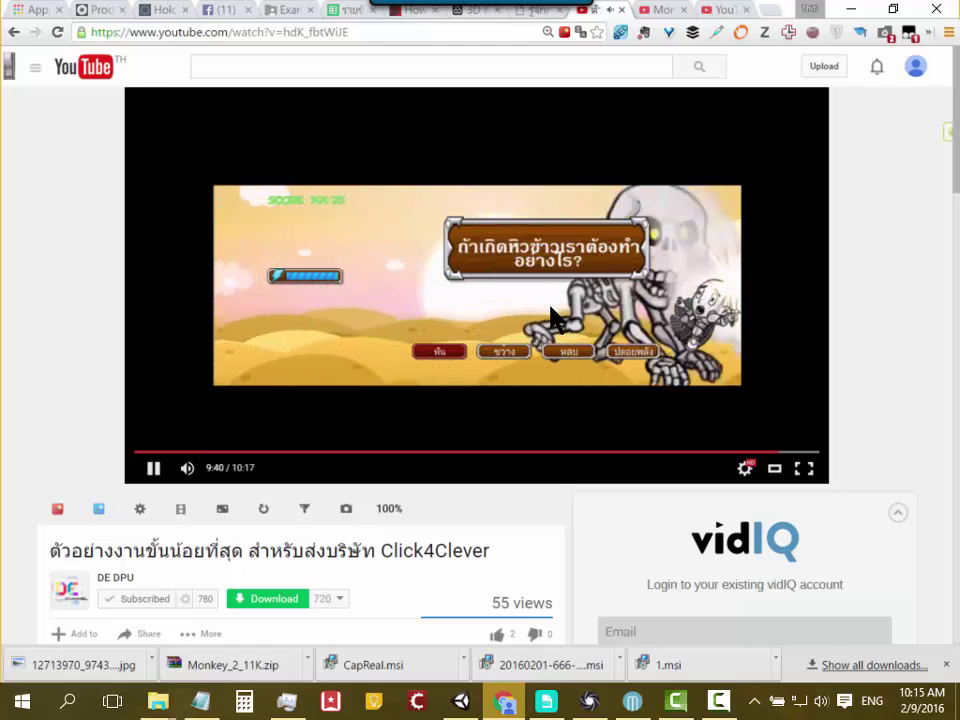
click(544, 367)
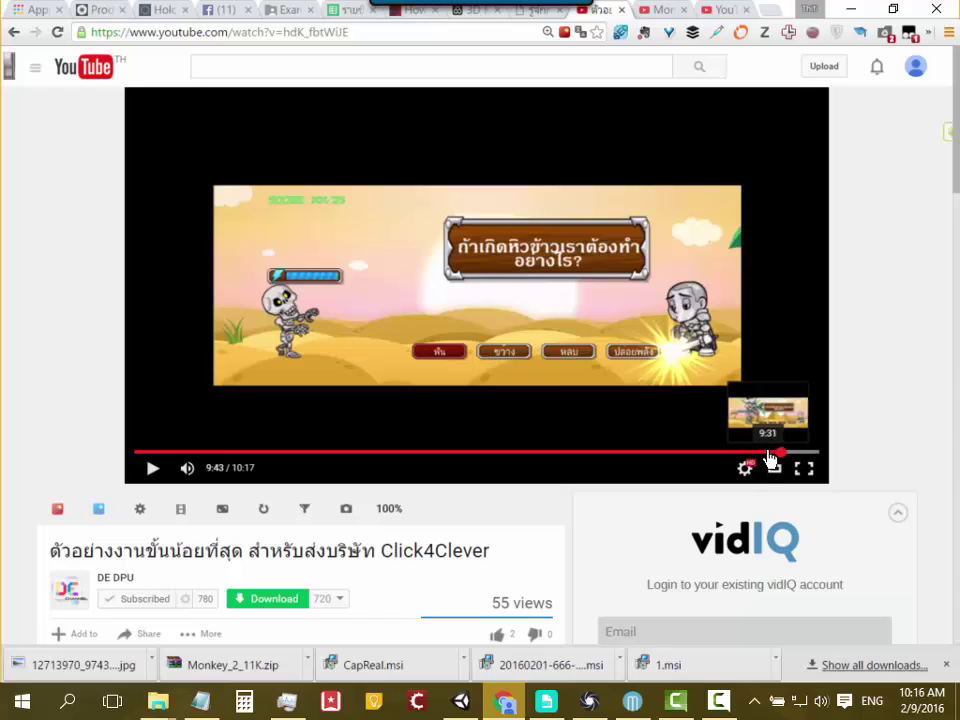
Step: Rewind the Click4Clever video to 9:29 on the skeleton quiz scene
click(766, 452)
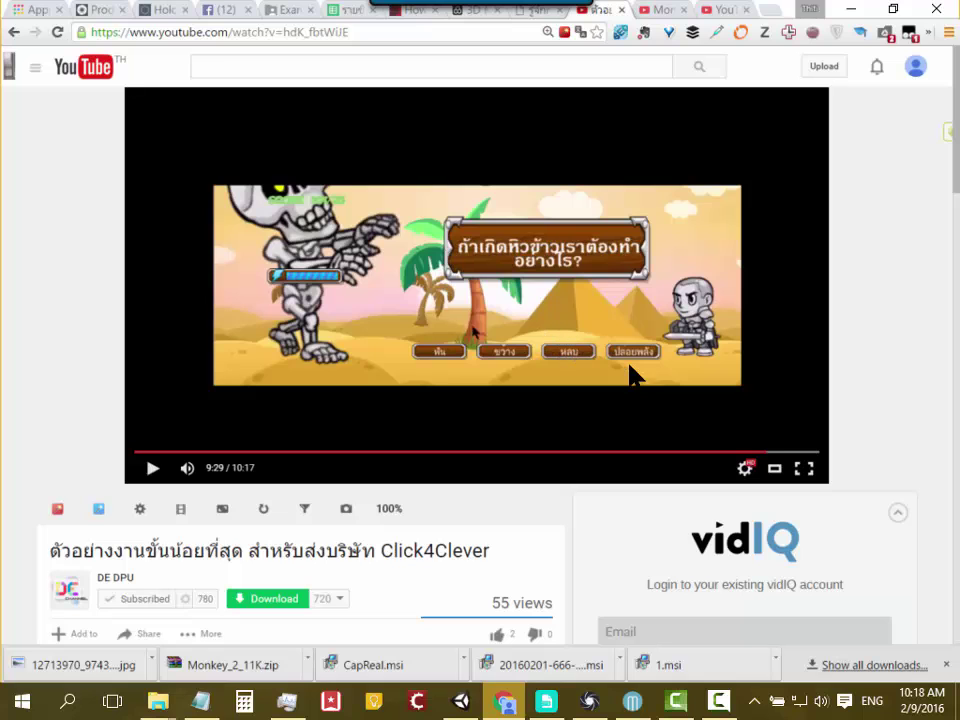
Step: Resume the Click4Clever demo video, then pause it at about 9:34
click(158, 471)
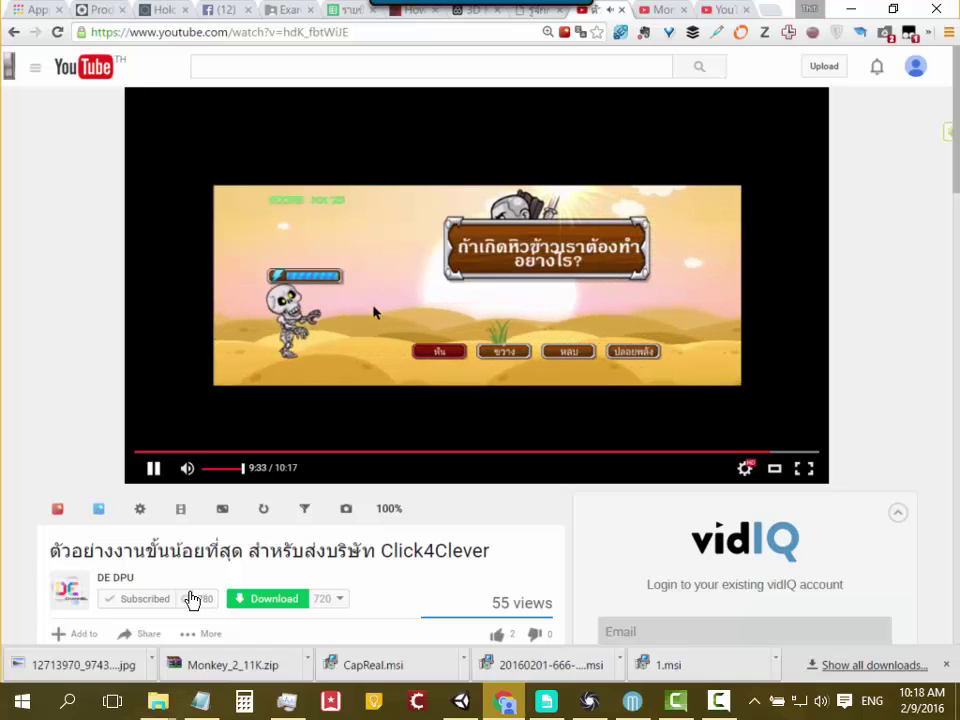
key(space)
key(space)
key(space)
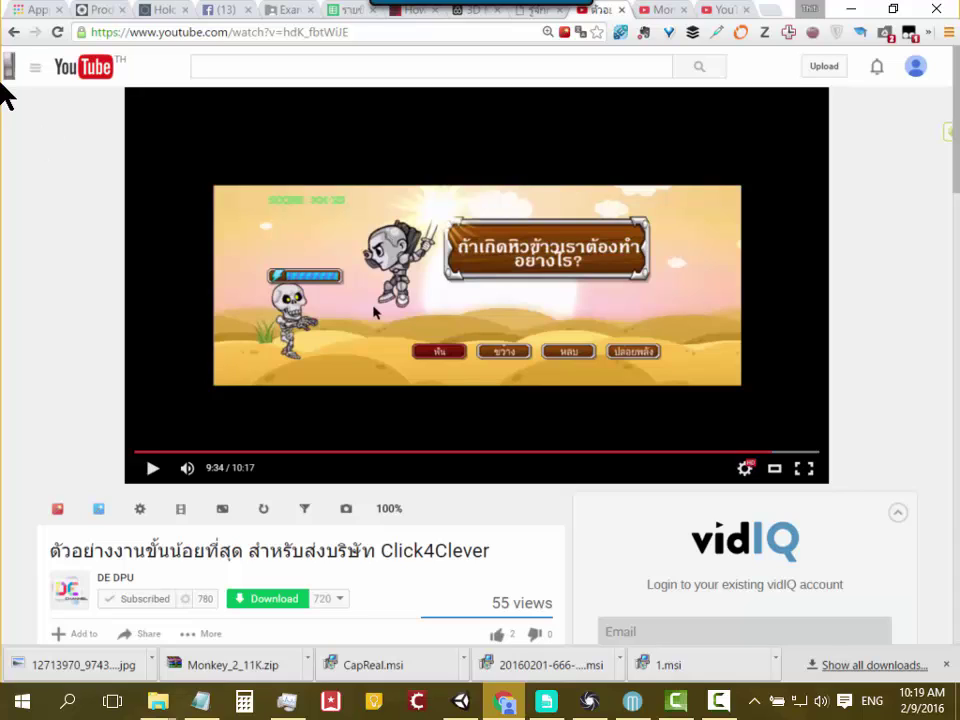
Step: In the Facebook group feed, expand the full Animation WEEK3 homework post
click(225, 10)
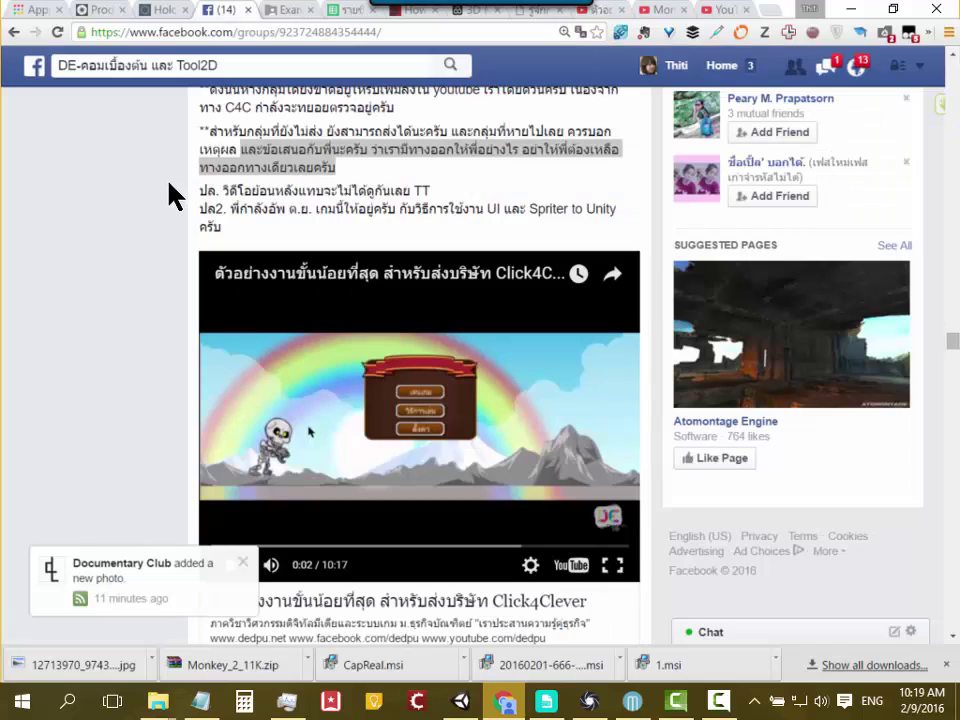
scroll(60, 295, up, 5)
scroll(97, 300, up, 3)
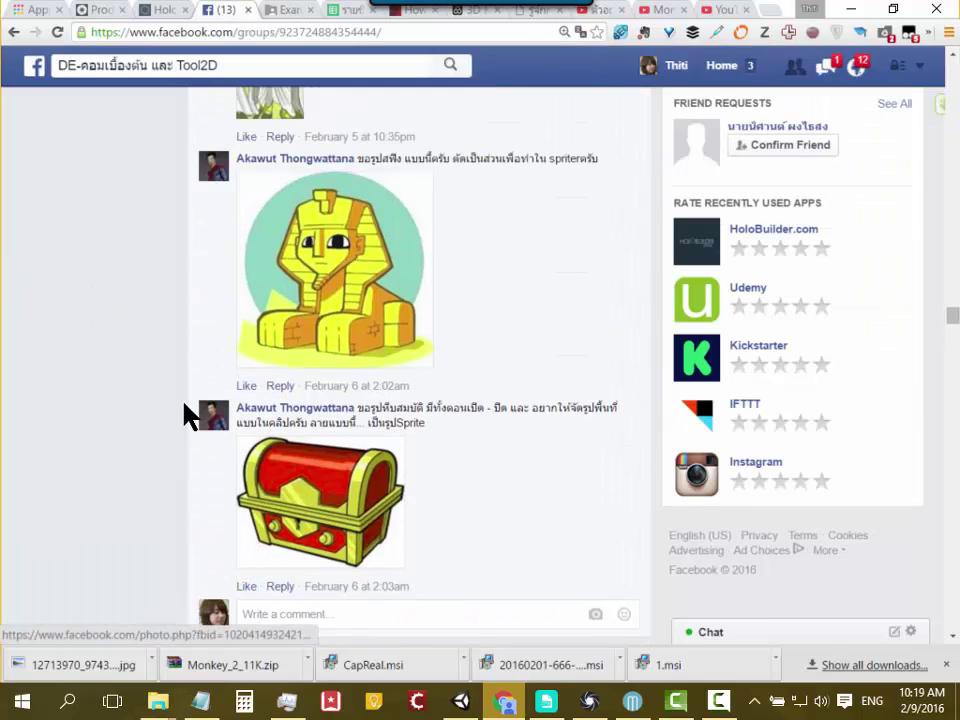
scroll(189, 414, up, 5)
scroll(300, 410, up, 3)
scroll(316, 414, up, 3)
scroll(316, 414, up, 3)
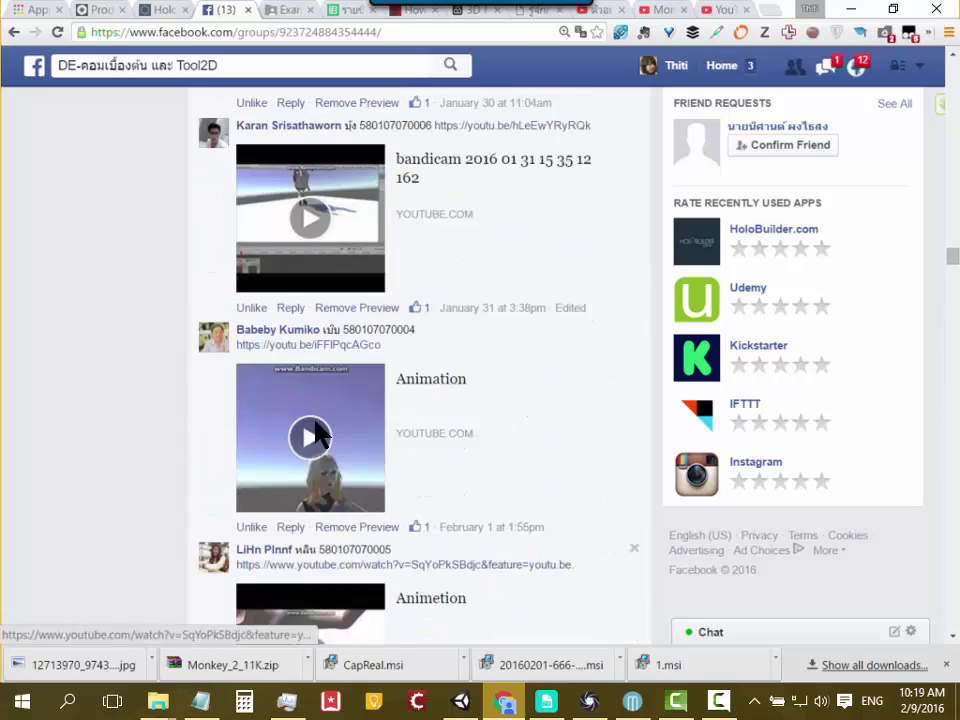
scroll(316, 414, up, 3)
scroll(316, 414, up, 3)
scroll(316, 414, up, 3)
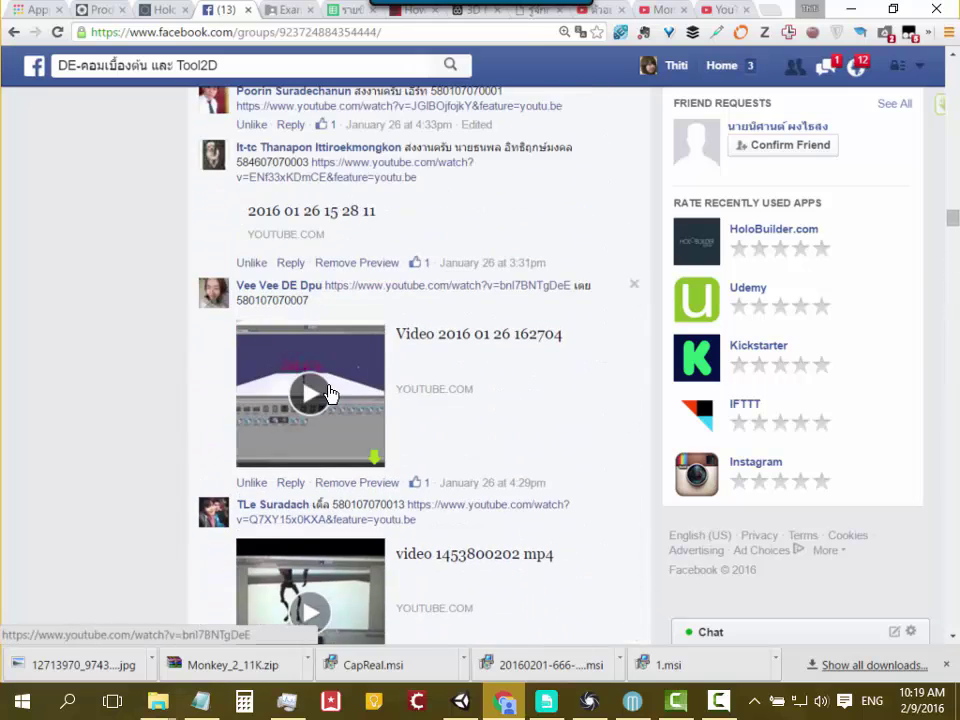
scroll(310, 392, up, 3)
mouse_move(332, 392)
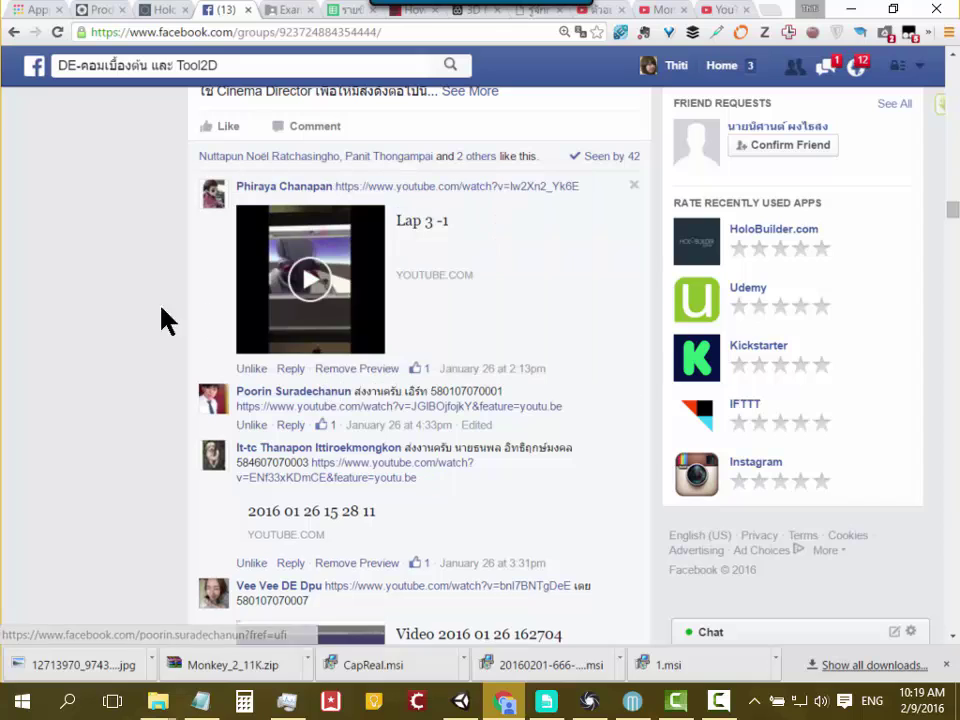
scroll(120, 330, up, 3)
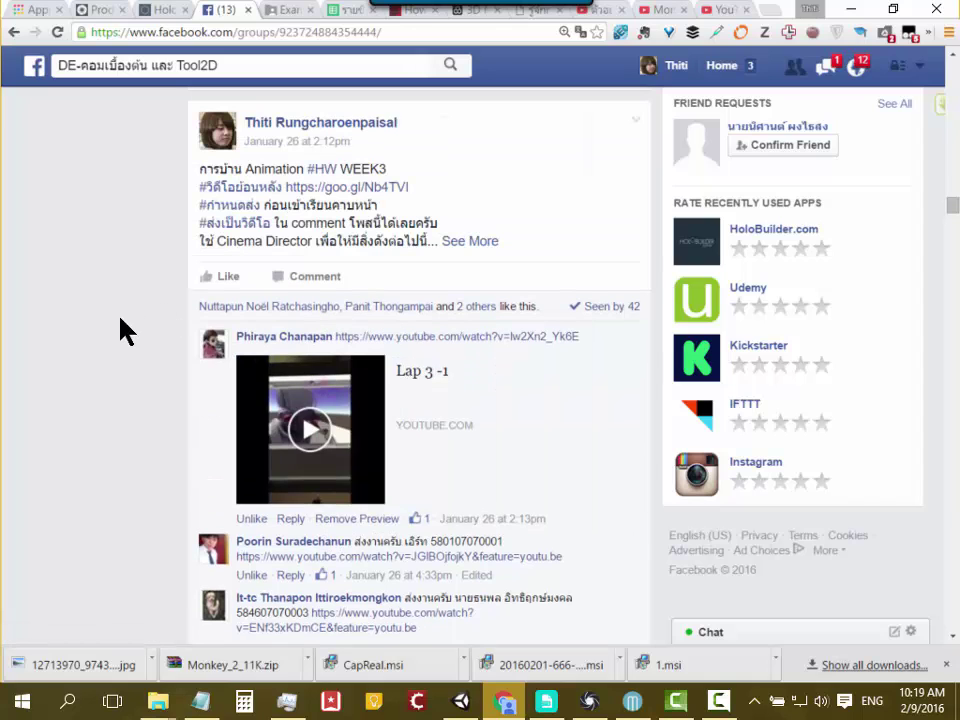
click(462, 242)
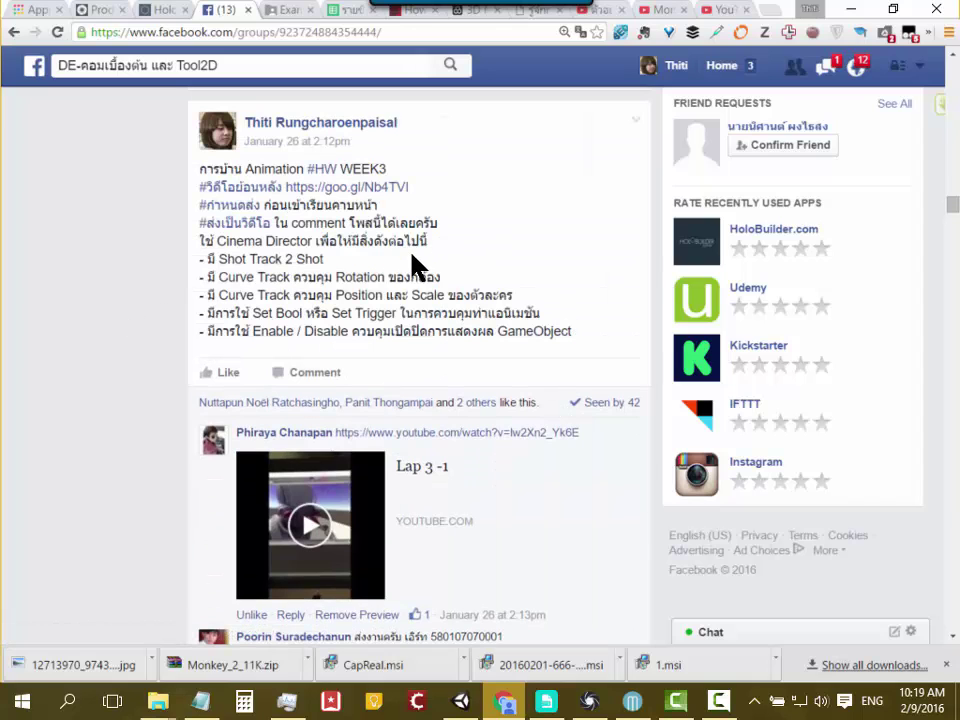
Step: Scroll up to the assignment post listing Cinema Director requirements and allowed game genres
scroll(168, 293, up, 4)
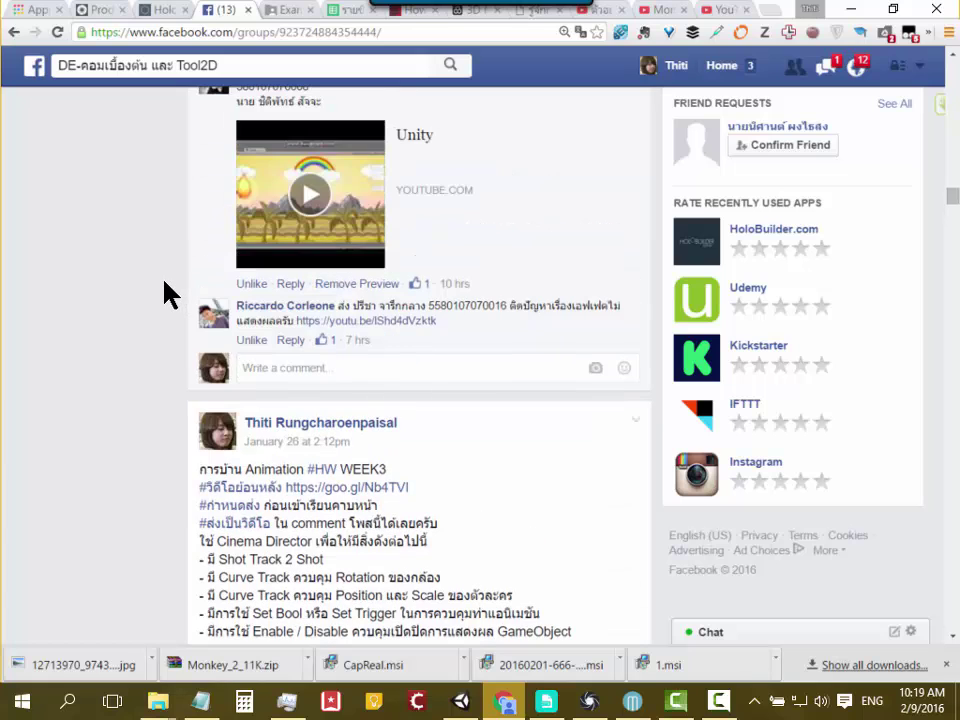
scroll(165, 293, up, 10)
scroll(325, 330, up, 4)
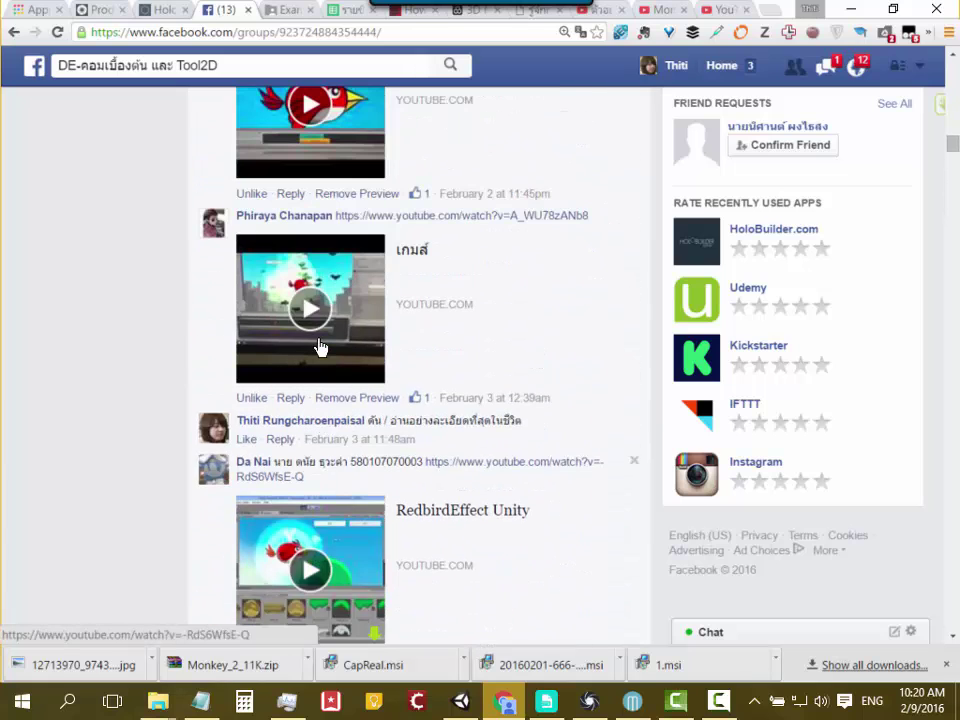
scroll(318, 347, up, 5)
scroll(328, 347, up, 6)
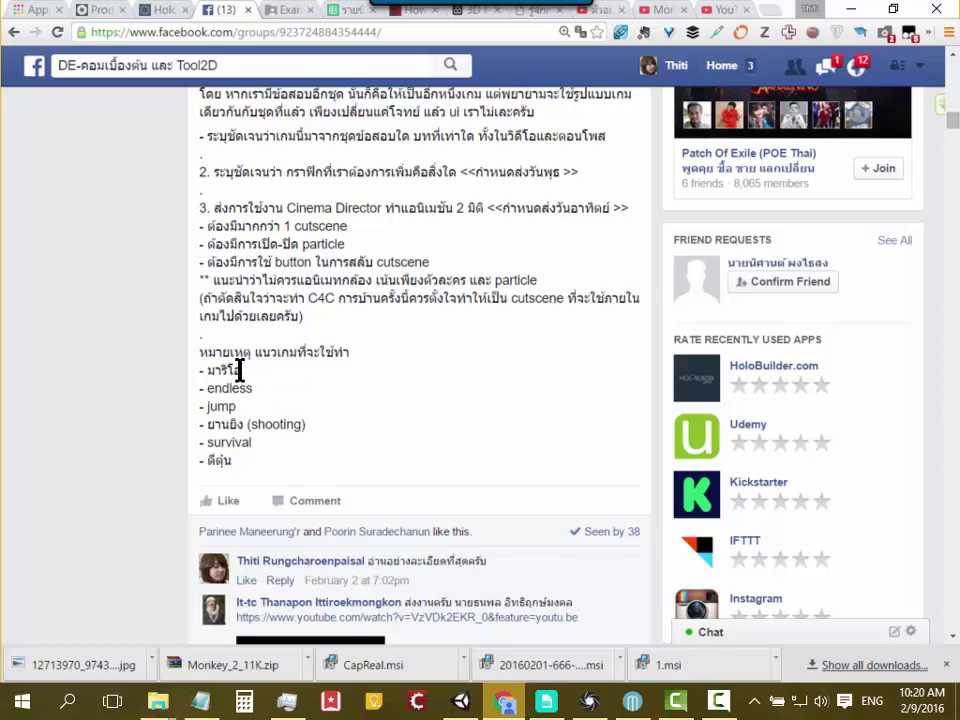
Step: Highlight the first game genre item in the assignment's genre list
drag(240, 370, 199, 371)
scroll(166, 490, down, 5)
scroll(166, 497, down, 3)
scroll(166, 497, up, 4)
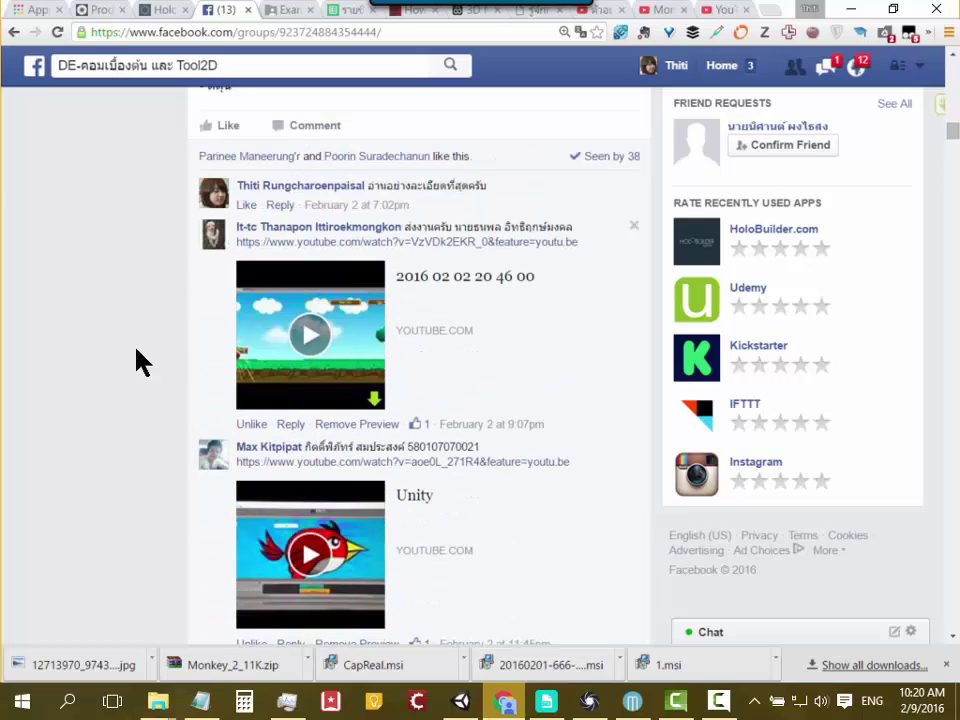
Step: Scroll down to the member's storyboard post and play its video inline
scroll(195, 366, down, 1)
scroll(197, 366, down, 2)
scroll(201, 368, down, 2)
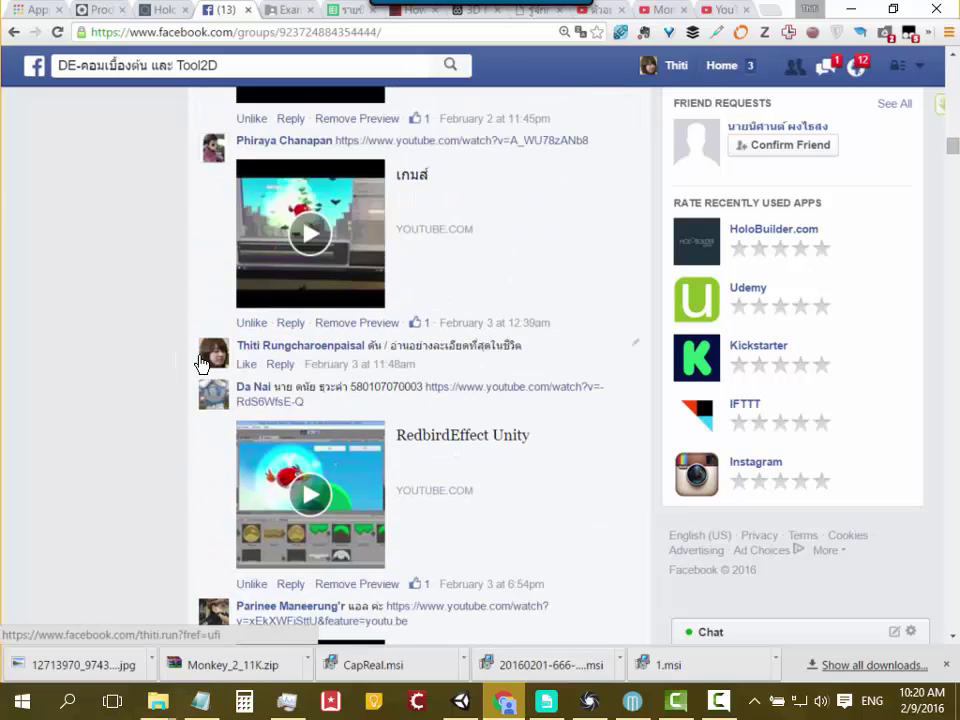
scroll(203, 368, down, 5)
scroll(200, 368, down, 5)
scroll(200, 368, down, 4)
scroll(200, 368, down, 5)
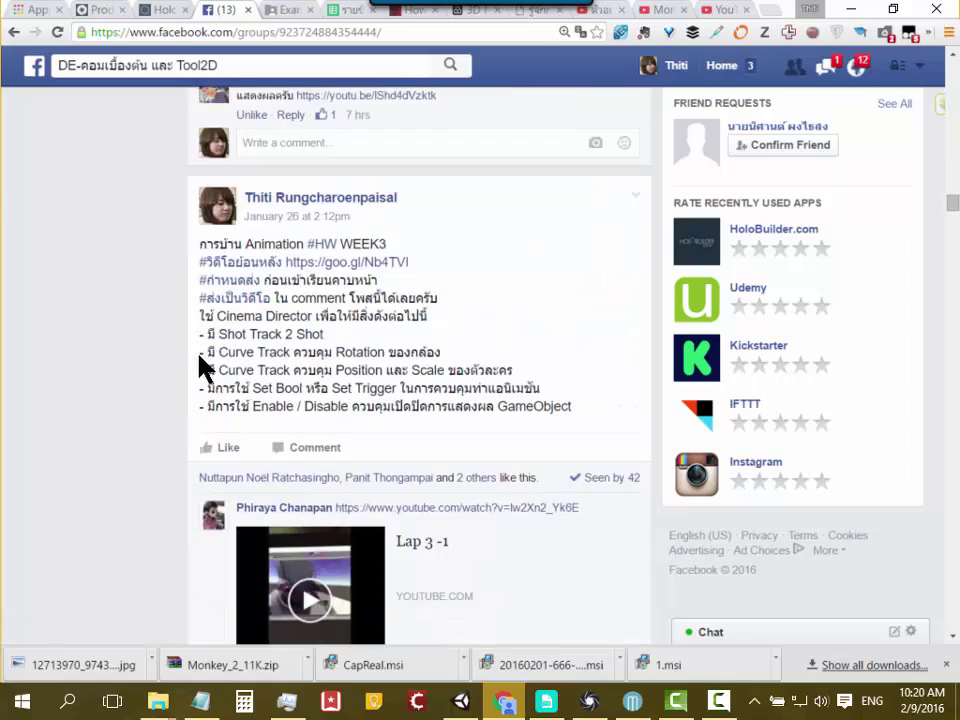
scroll(200, 368, down, 5)
scroll(200, 368, down, 4)
scroll(200, 368, down, 4)
scroll(200, 368, down, 3)
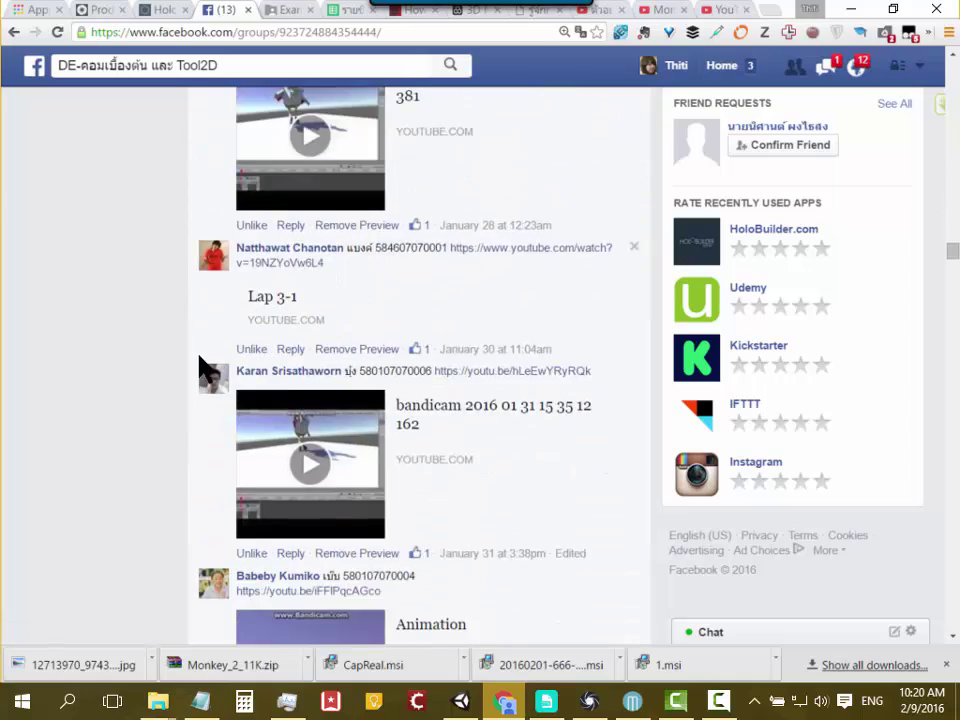
scroll(200, 368, down, 4)
scroll(200, 368, down, 3)
scroll(200, 368, down, 4)
scroll(200, 368, down, 4)
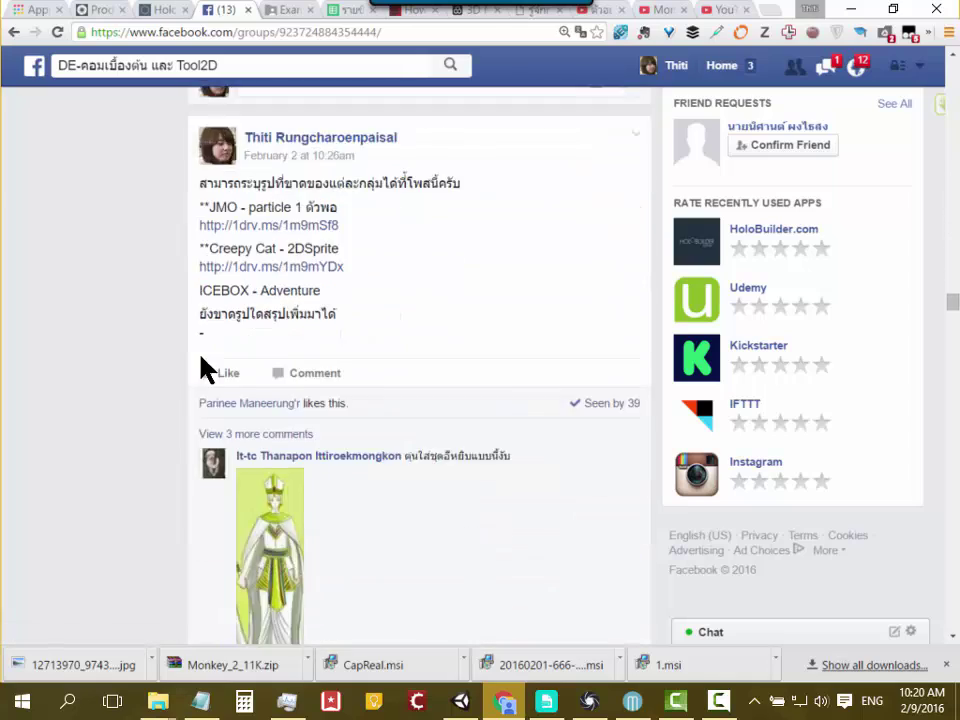
scroll(203, 365, down, 4)
scroll(203, 365, down, 4)
scroll(203, 365, down, 3)
scroll(203, 365, down, 4)
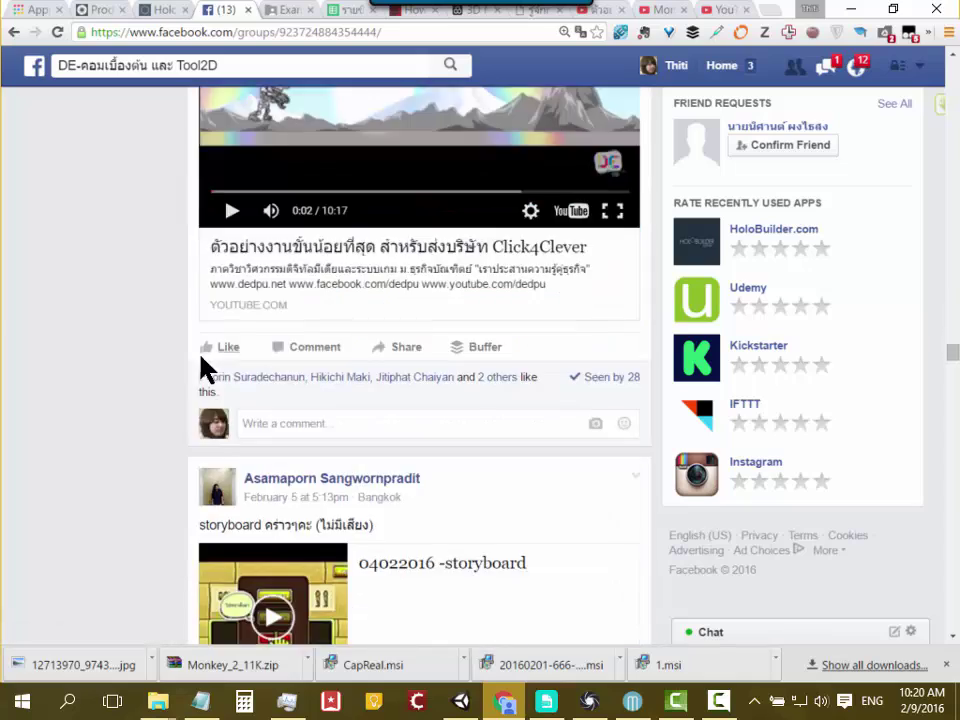
scroll(203, 365, down, 4)
scroll(203, 365, down, 4)
scroll(203, 365, down, 4)
scroll(203, 365, down, 4)
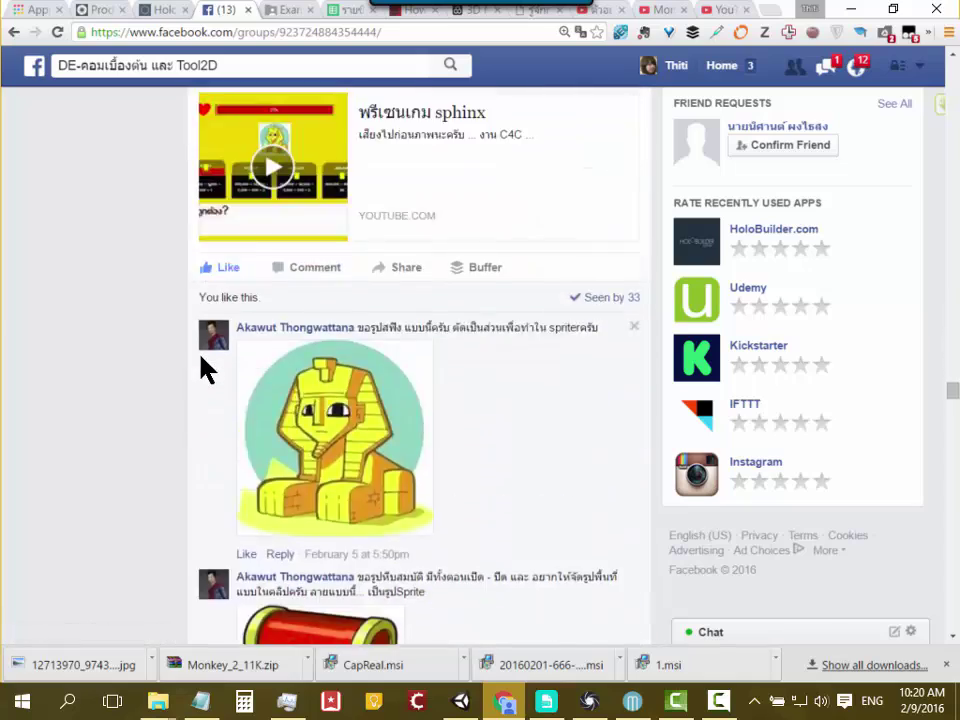
scroll(203, 365, down, 4)
scroll(203, 365, down, 3)
scroll(203, 365, down, 5)
scroll(210, 360, down, 1)
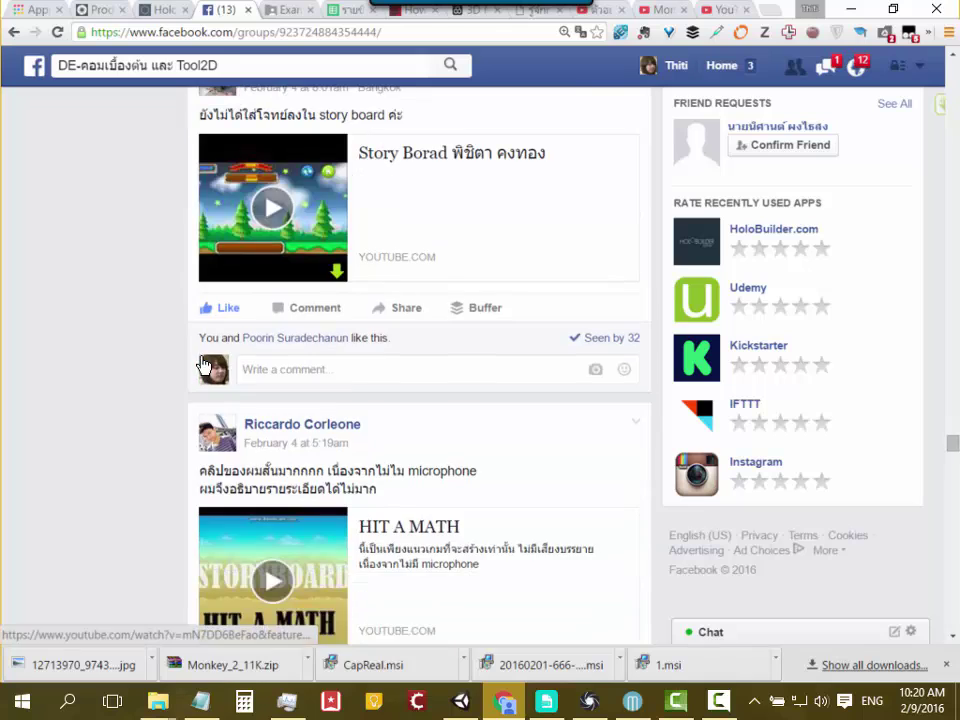
scroll(230, 348, up, 1)
click(333, 428)
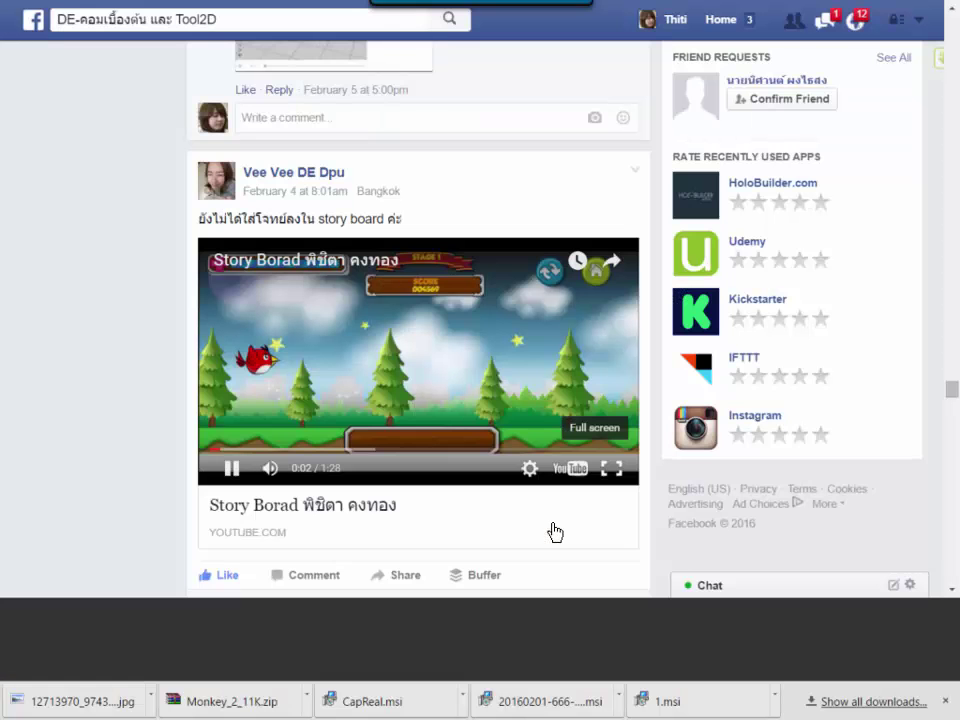
Step: Watch the storyboard video full screen, skipping to 0:39, 0:49 and 0:58, until its 1:28 end
click(611, 468)
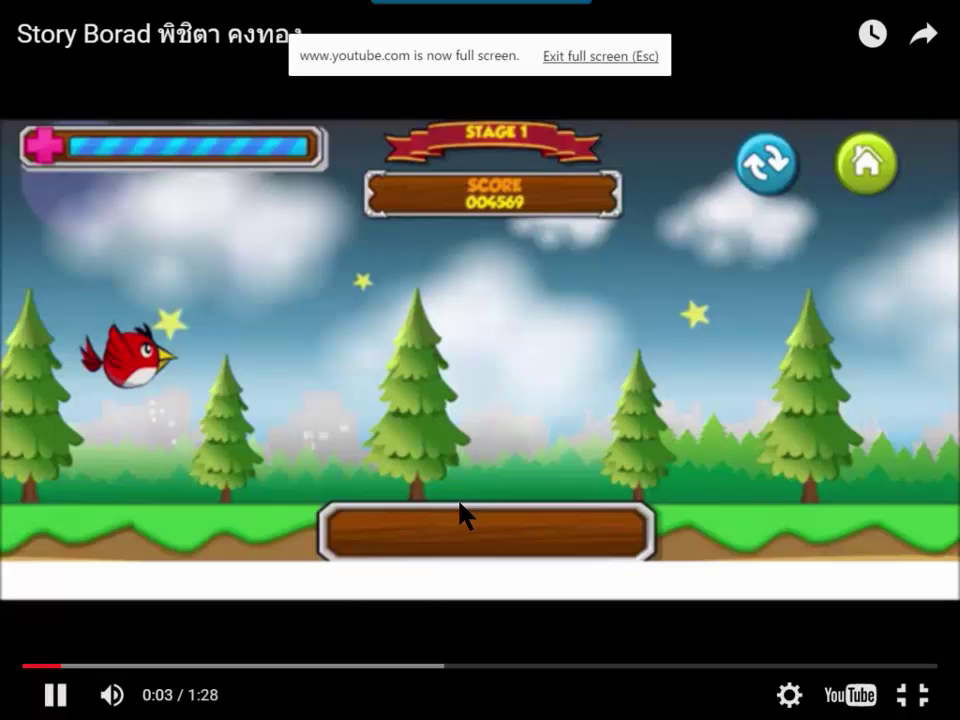
click(442, 666)
click(532, 666)
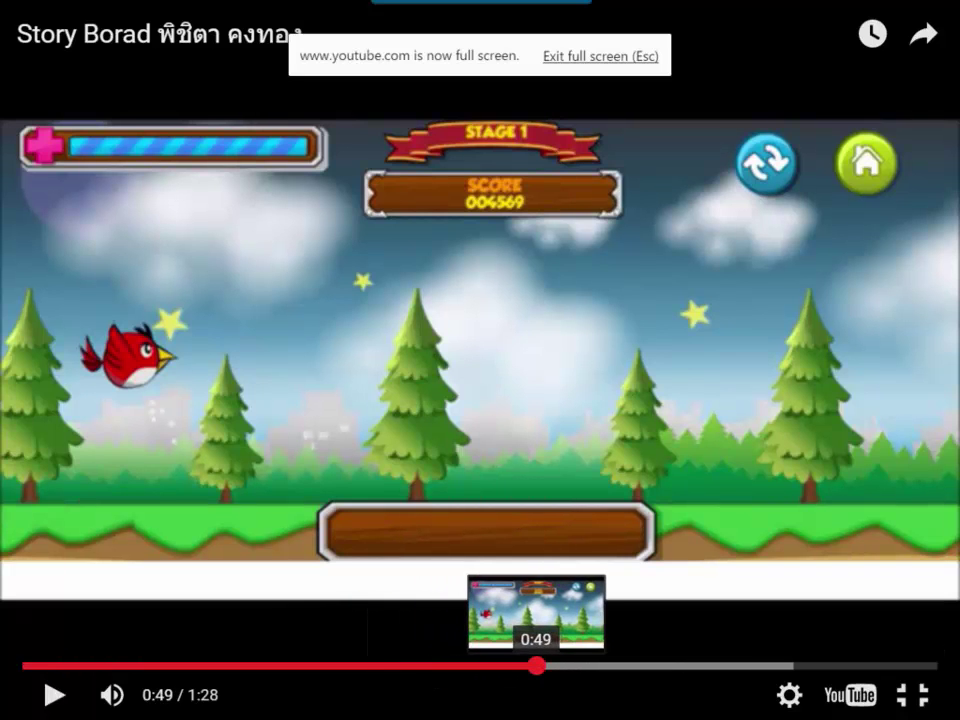
click(631, 665)
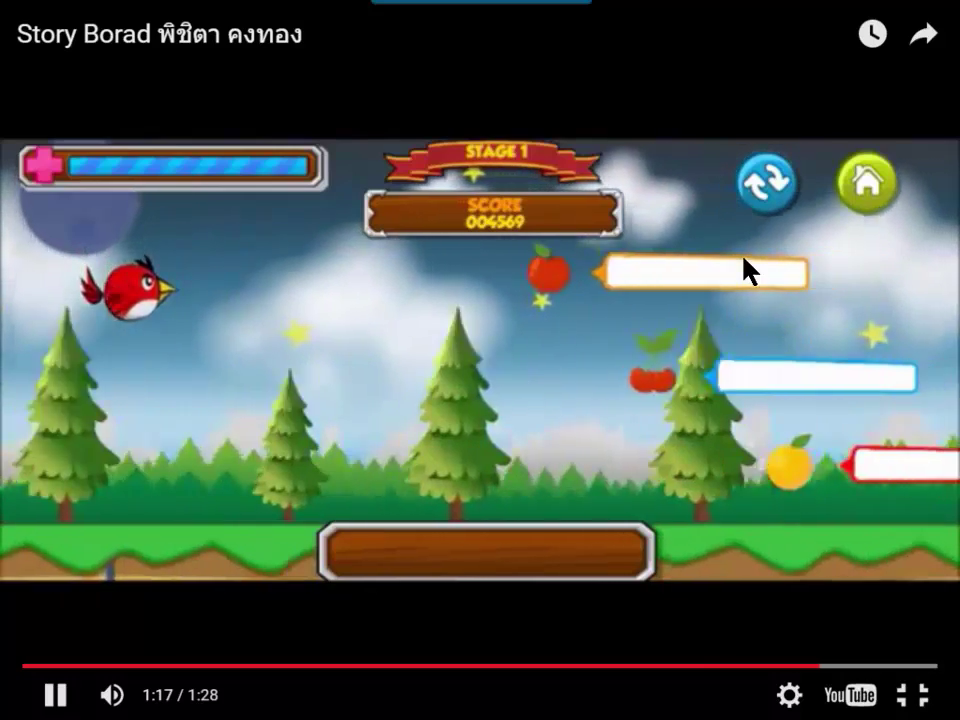
mouse_move(746, 420)
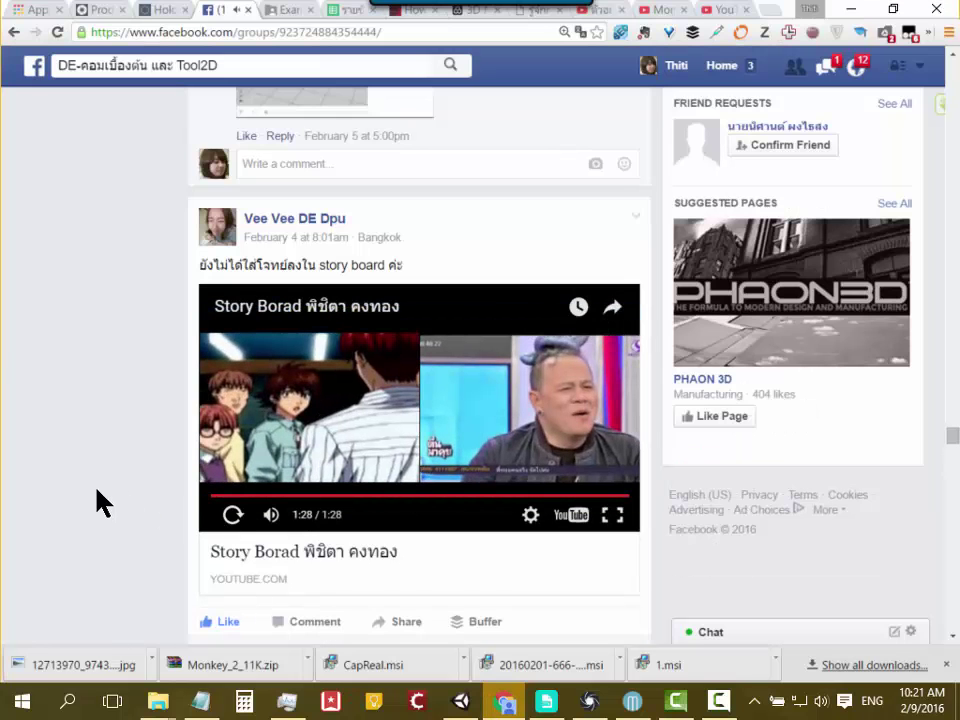
Step: Scroll back to the genre list and highlight the '- jump' and 'ยานยิง (shooting)' lines
scroll(118, 458, up, 5)
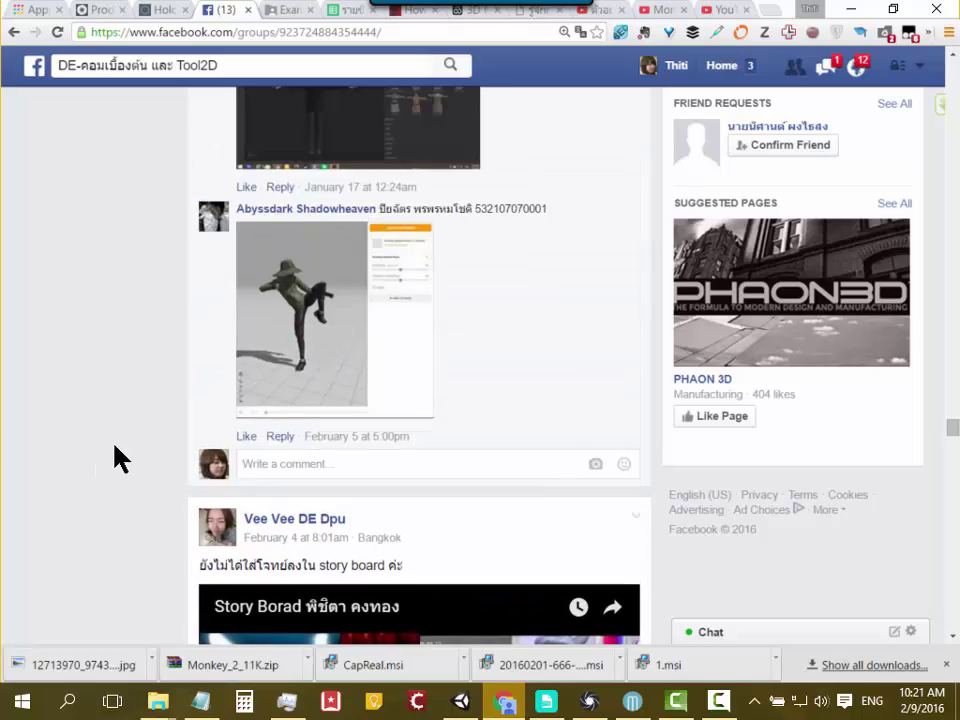
scroll(118, 458, up, 5)
scroll(118, 458, up, 5)
scroll(118, 458, up, 5)
scroll(118, 458, up, 5)
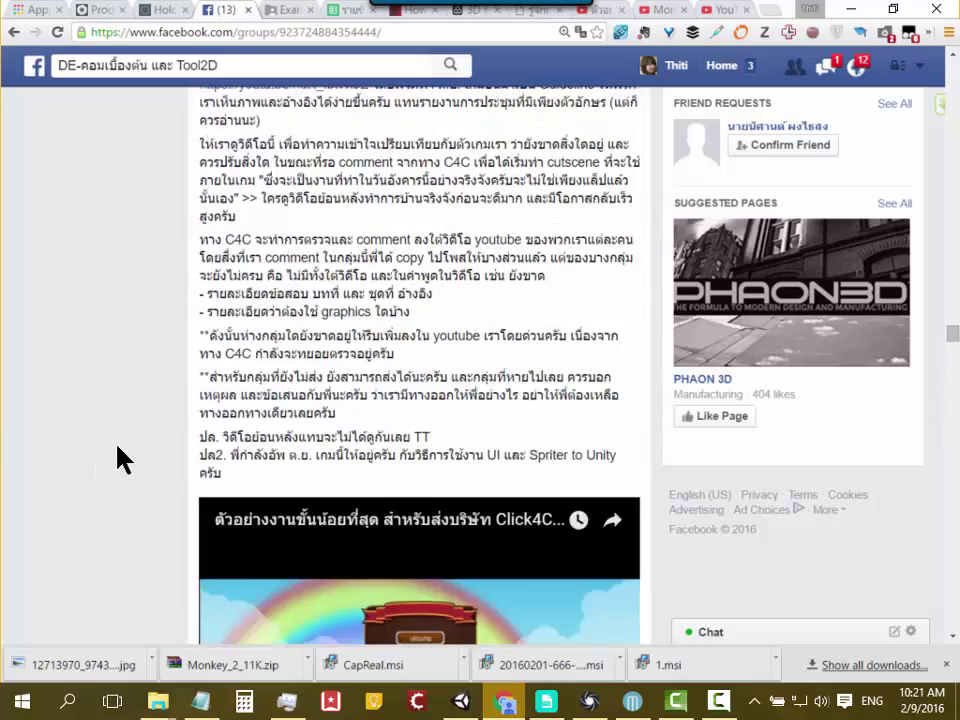
scroll(118, 458, up, 5)
scroll(118, 458, up, 5)
scroll(118, 460, up, 5)
scroll(118, 460, up, 5)
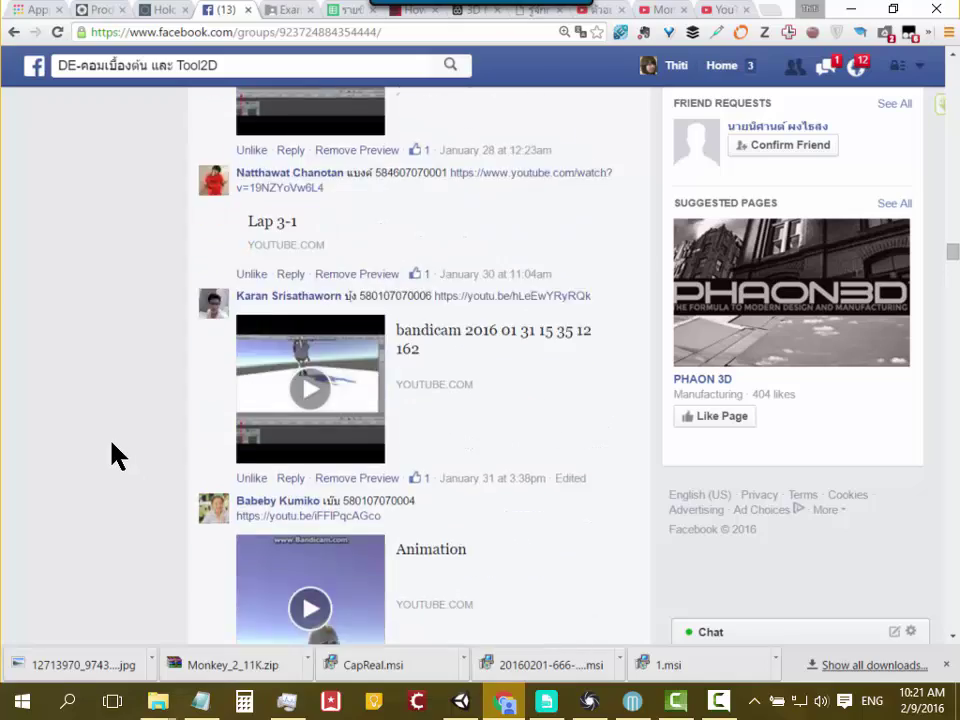
scroll(111, 452, up, 5)
scroll(111, 452, up, 5)
scroll(111, 450, up, 5)
scroll(111, 452, up, 5)
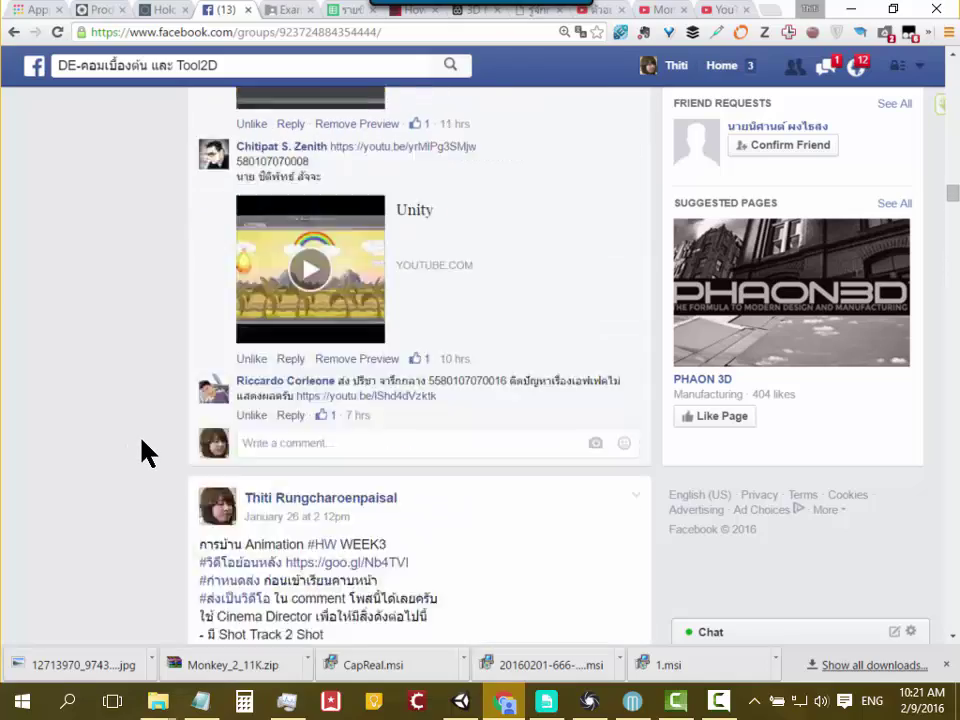
scroll(141, 443, up, 5)
scroll(141, 443, up, 5)
scroll(137, 443, up, 5)
scroll(137, 440, up, 3)
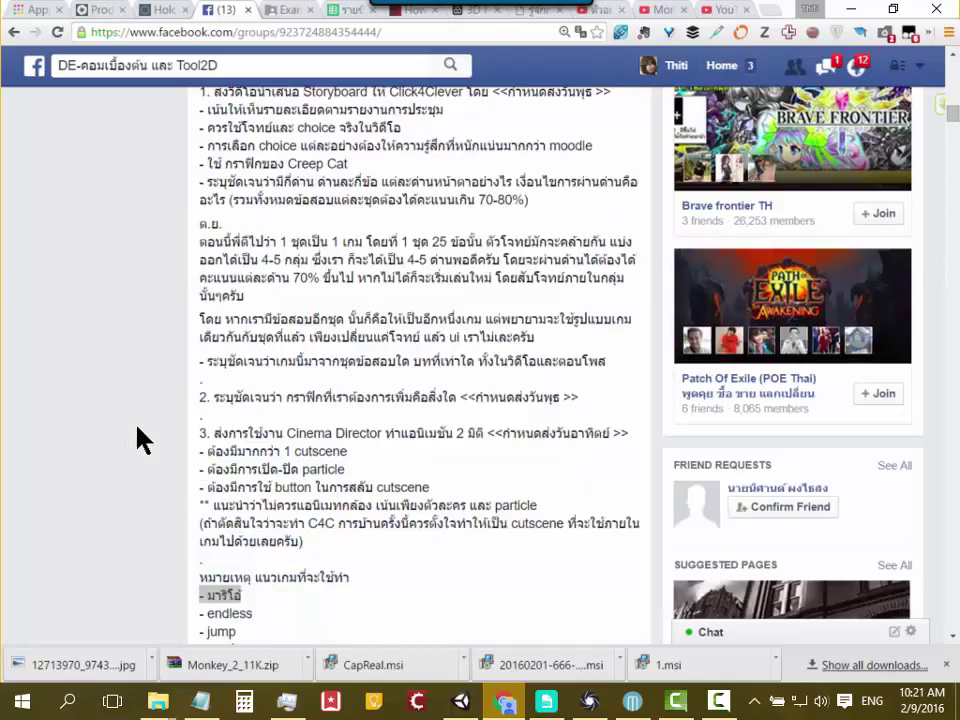
scroll(242, 422, down, 1)
mouse_move(256, 390)
mouse_down()
mouse_move(201, 390)
mouse_move(201, 404)
mouse_up()
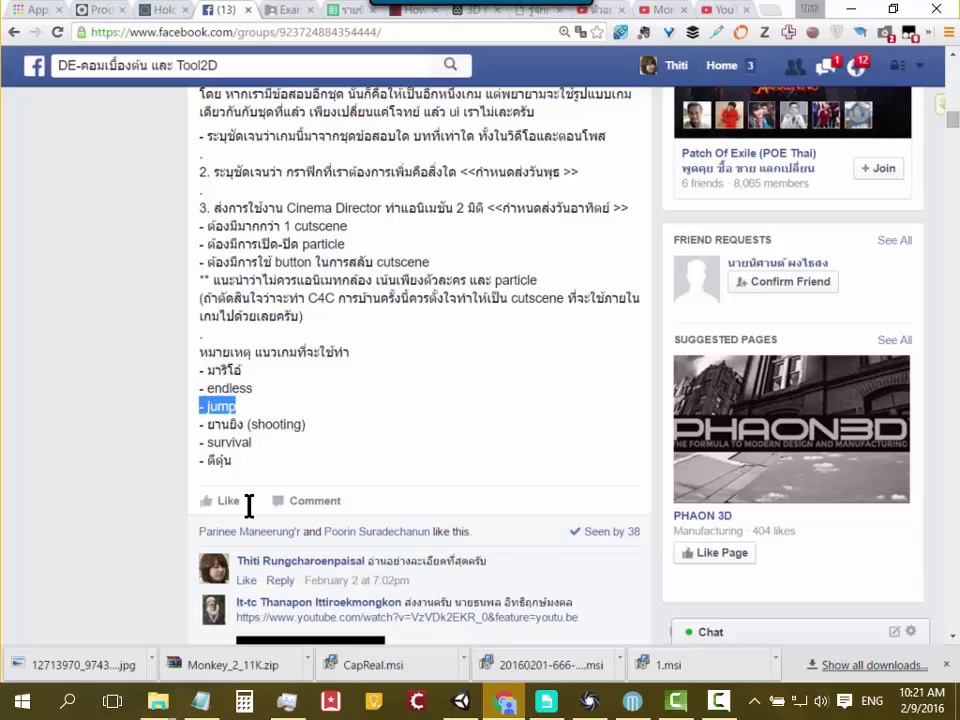
click(259, 422)
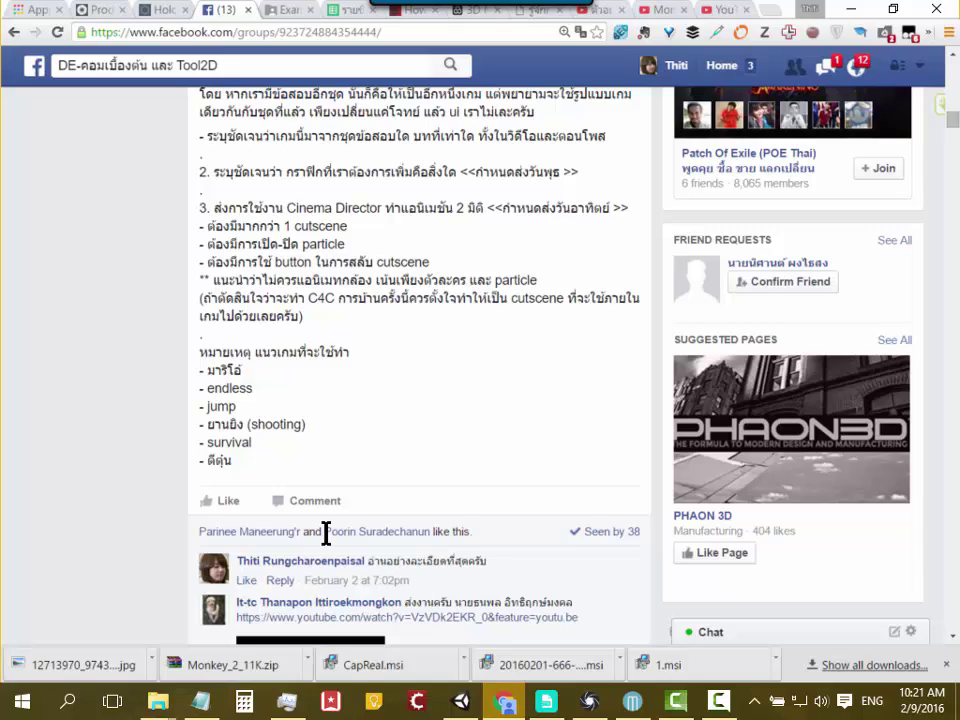
mouse_move(305, 424)
mouse_down()
mouse_move(207, 426)
mouse_move(199, 405)
mouse_up()
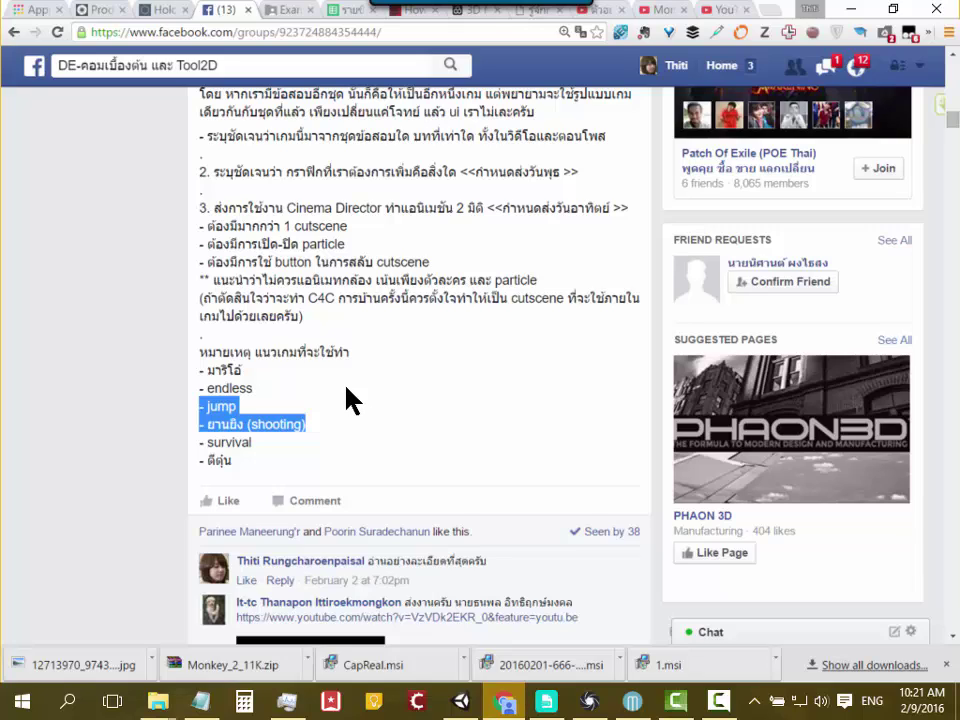
Step: Deselect the genre lines and return to the Click4Clever video paused at 9:34
click(340, 502)
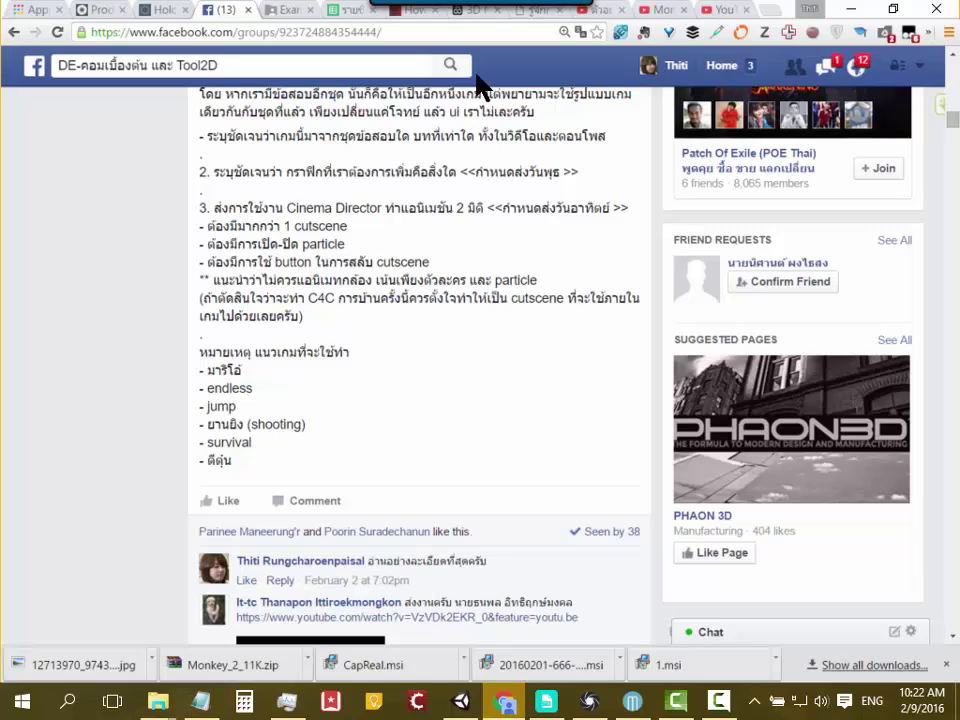
click(600, 11)
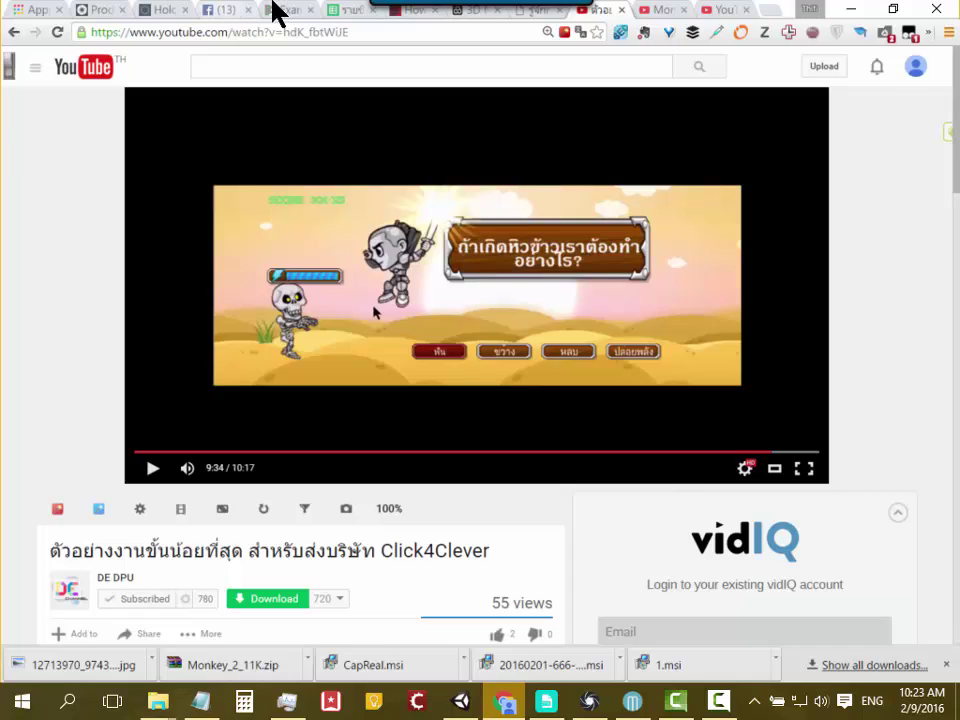
Step: Highlight the '- มาริโอ' (Mario) genre line in the Facebook post, then view the Google Drive Example Projects folder
click(268, 10)
mouse_move(242, 370)
mouse_down()
mouse_move(193, 362)
mouse_move(205, 362)
mouse_up()
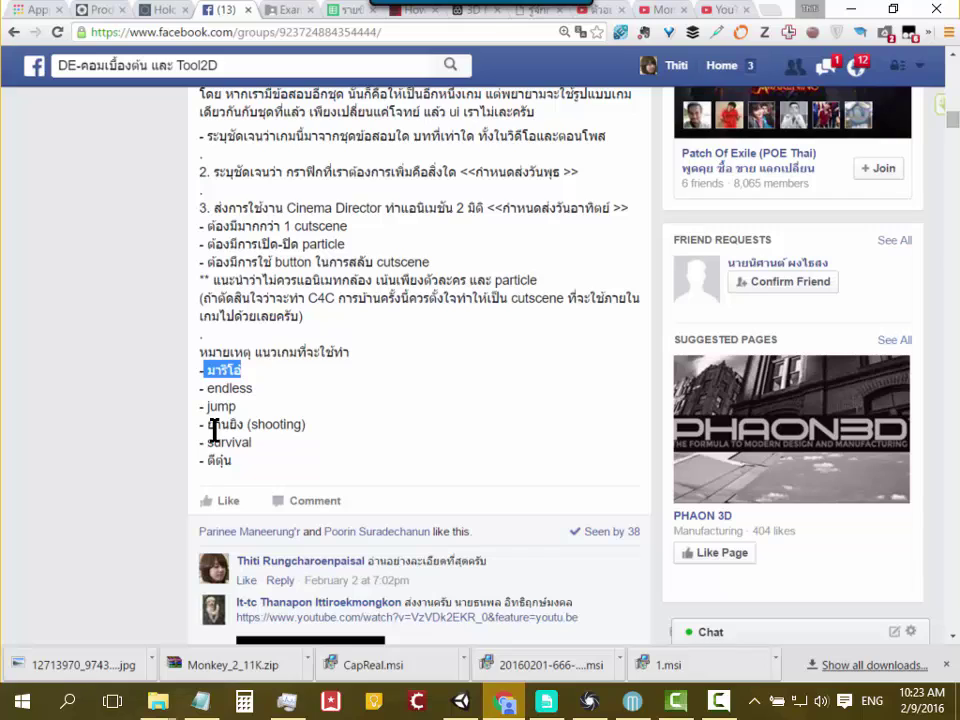
click(289, 9)
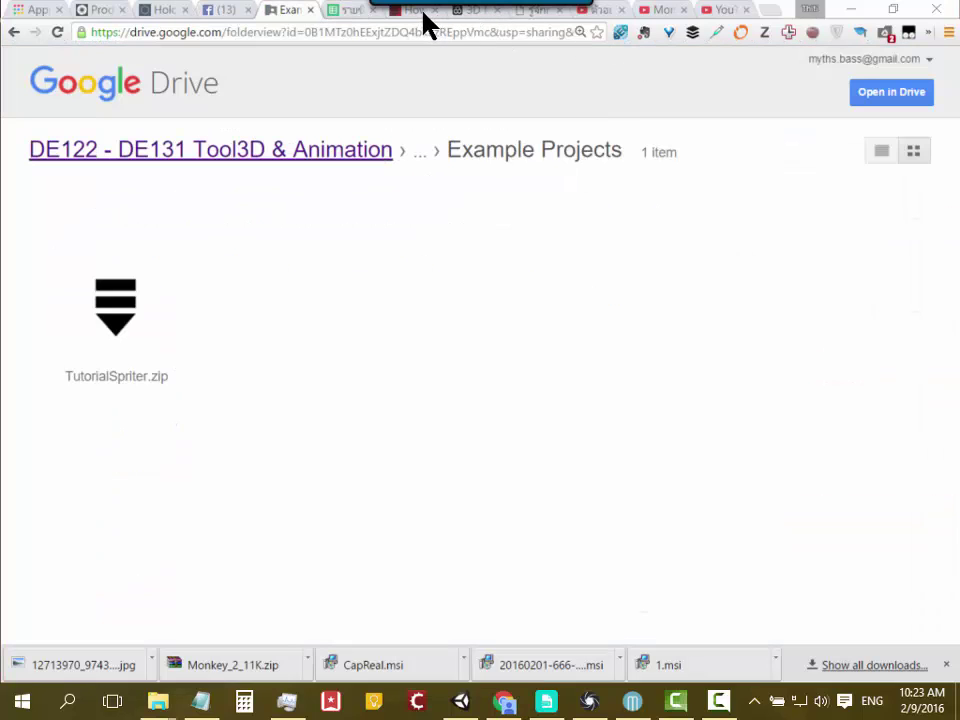
Step: Back in the Facebook feed, play the member's 3:42 Storyboard video inside its post
click(210, 12)
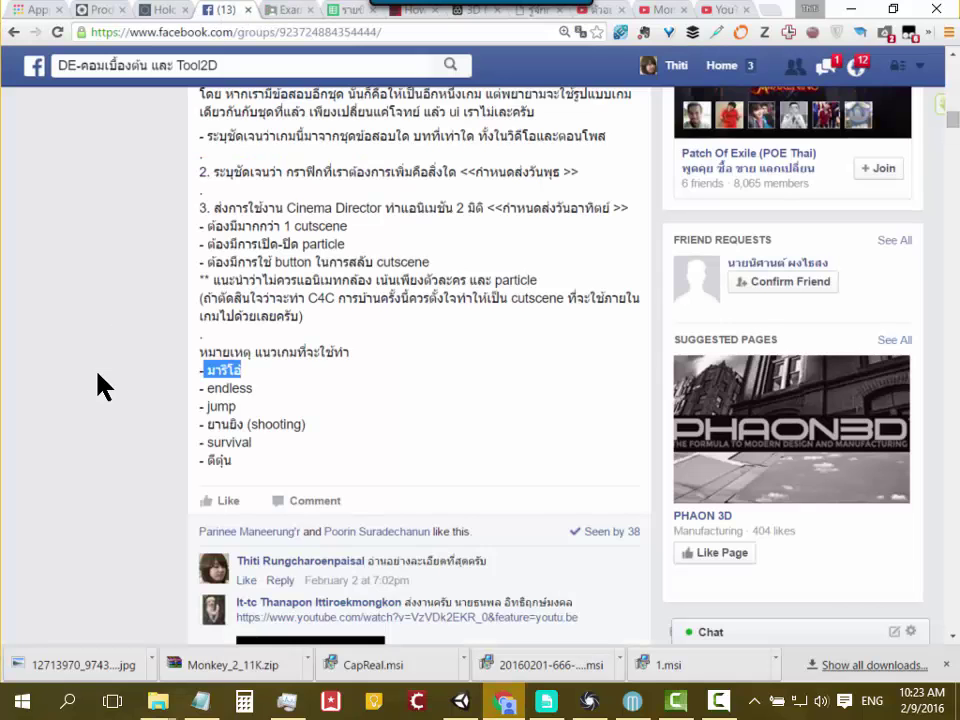
scroll(103, 395, down, 5)
scroll(115, 430, down, 5)
scroll(120, 465, down, 5)
scroll(120, 465, down, 5)
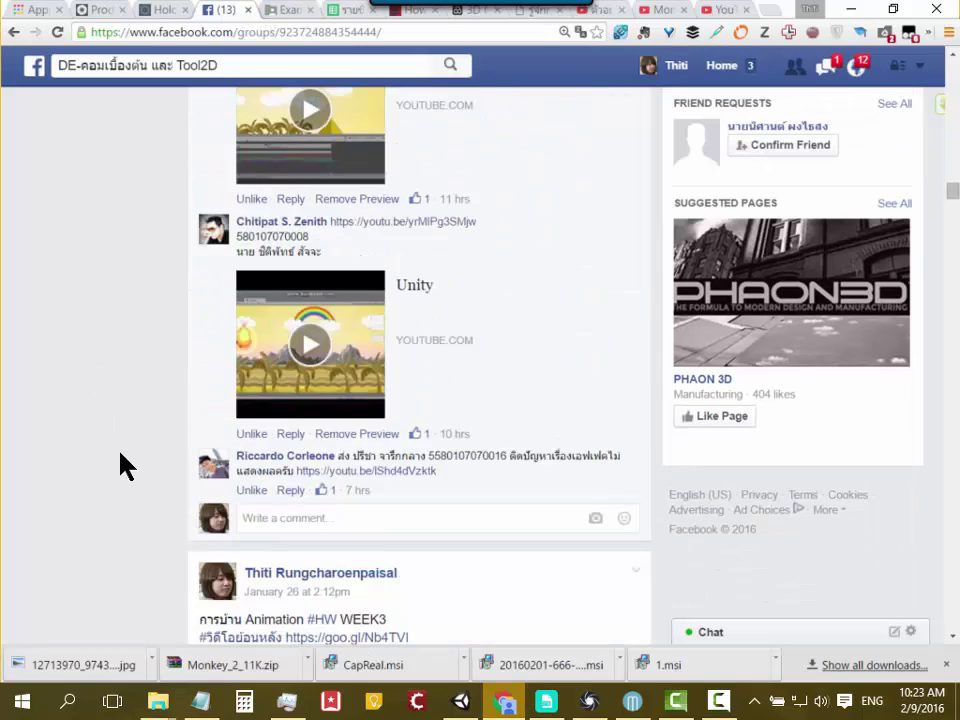
scroll(120, 465, down, 5)
scroll(120, 465, down, 5)
scroll(118, 467, down, 5)
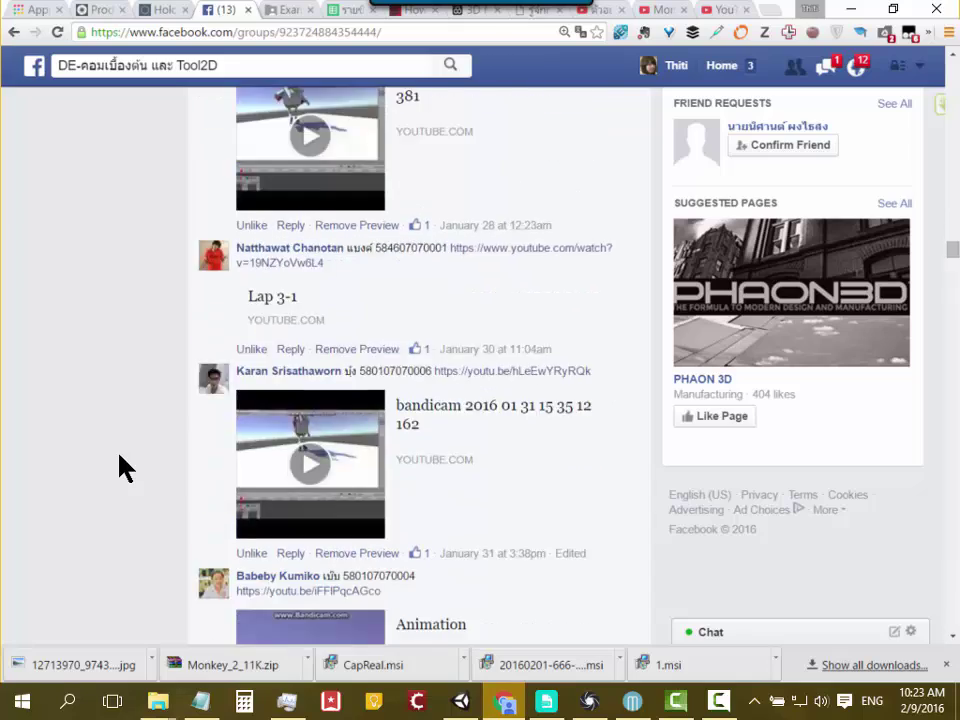
scroll(118, 467, down, 5)
scroll(118, 467, down, 5)
scroll(118, 460, down, 5)
scroll(118, 460, down, 5)
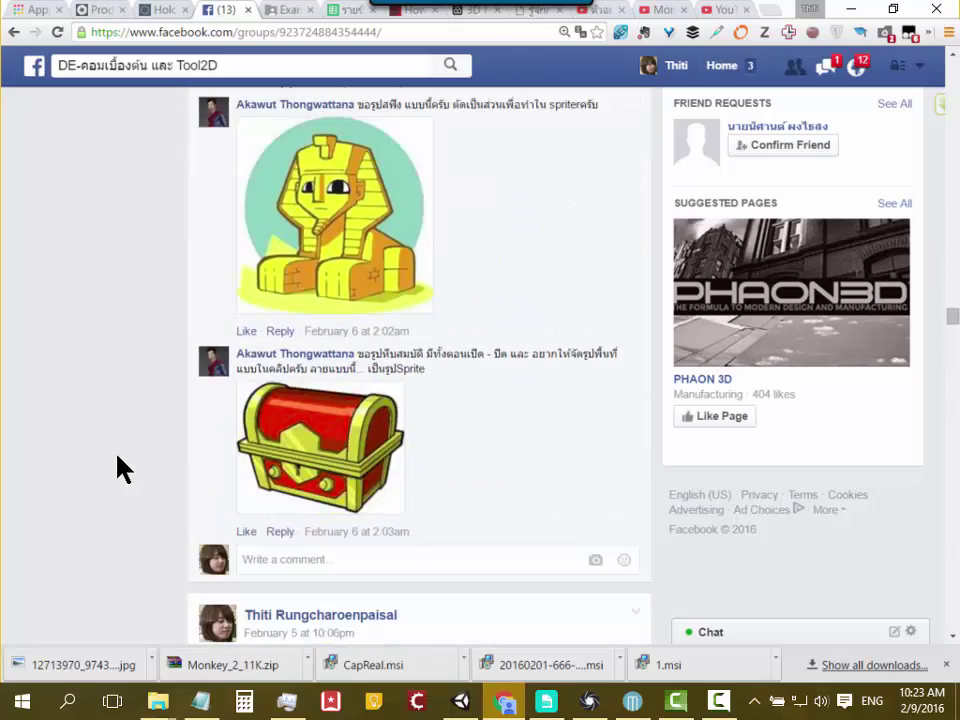
scroll(118, 460, down, 5)
scroll(118, 460, down, 5)
scroll(118, 470, down, 5)
scroll(118, 470, down, 5)
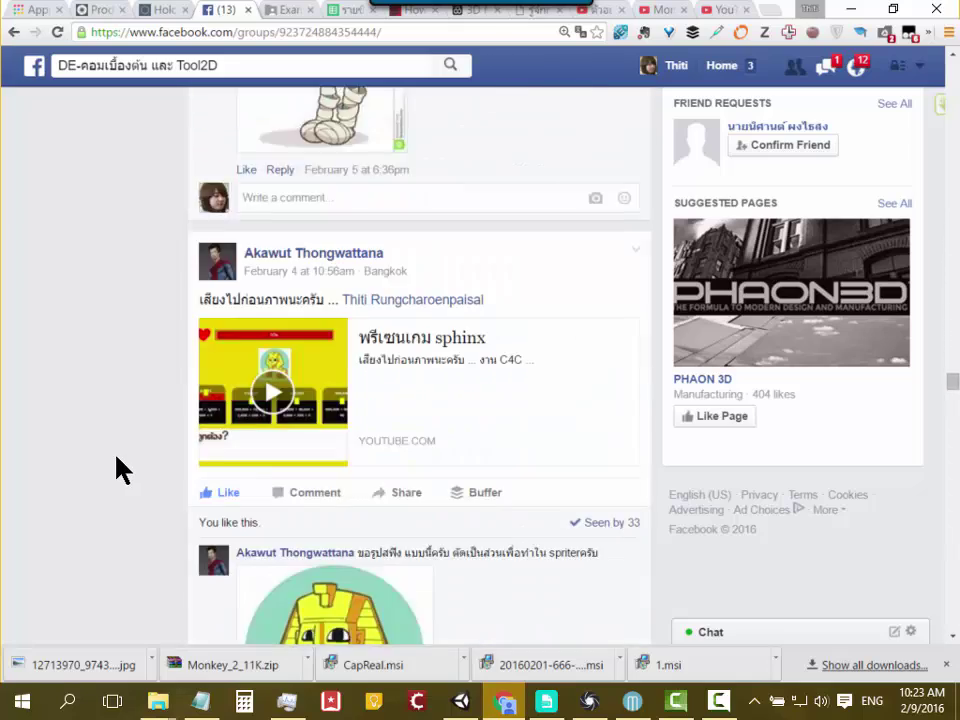
scroll(118, 470, down, 2)
scroll(118, 470, down, 5)
scroll(118, 470, down, 3)
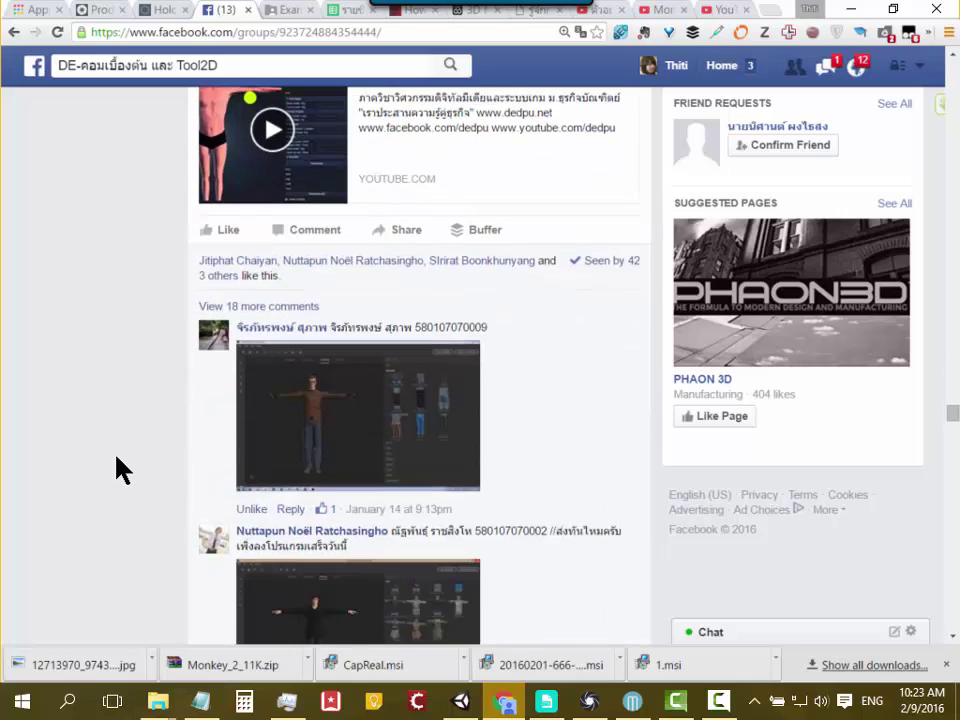
scroll(118, 470, down, 5)
scroll(118, 470, down, 5)
scroll(118, 470, down, 5)
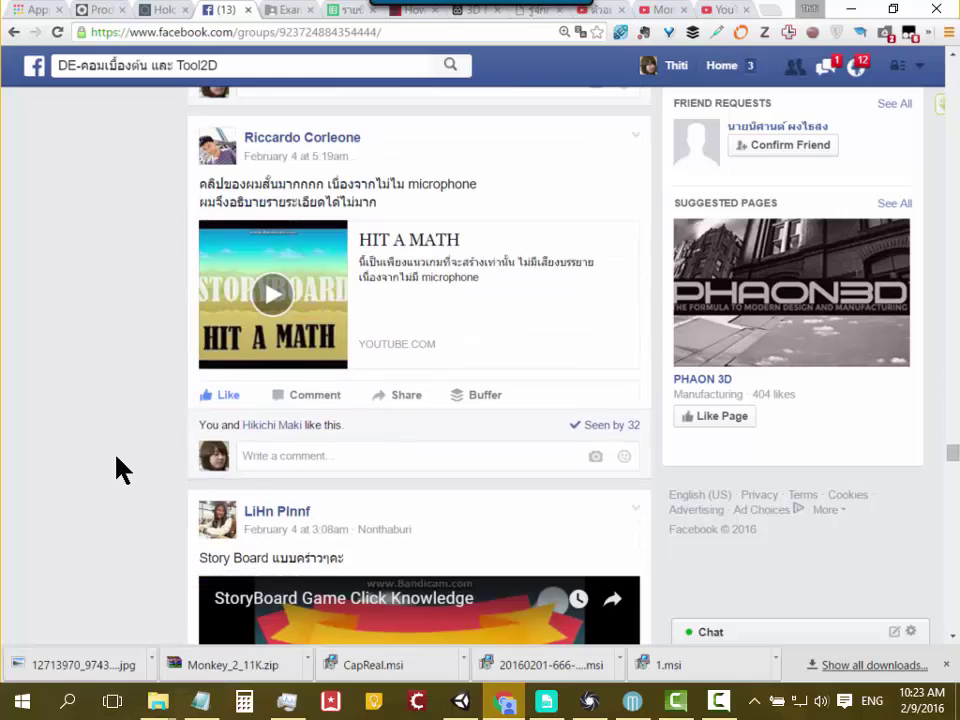
scroll(118, 470, down, 2)
scroll(118, 470, down, 3)
scroll(118, 470, down, 5)
scroll(118, 470, down, 1)
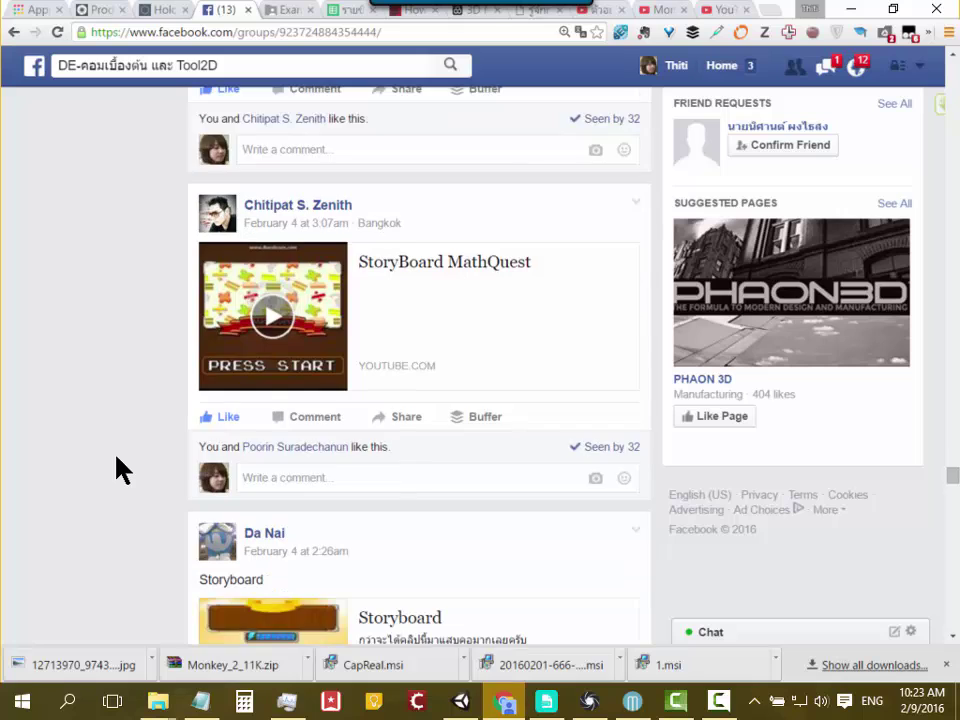
scroll(118, 470, down, 1)
scroll(118, 470, down, 3)
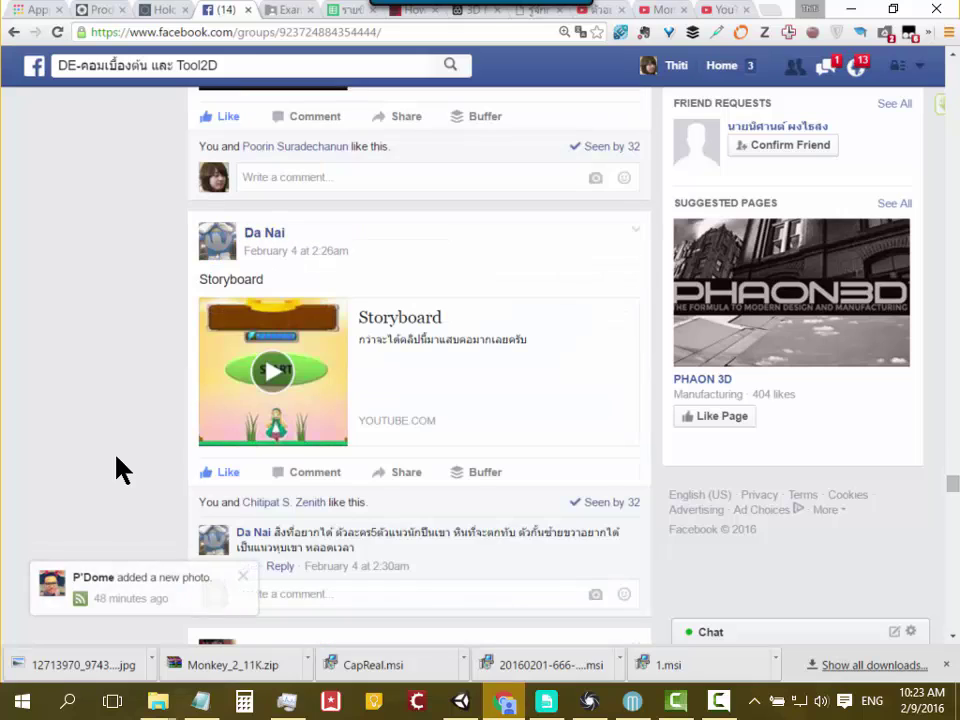
click(281, 393)
scroll(118, 328, down, 1)
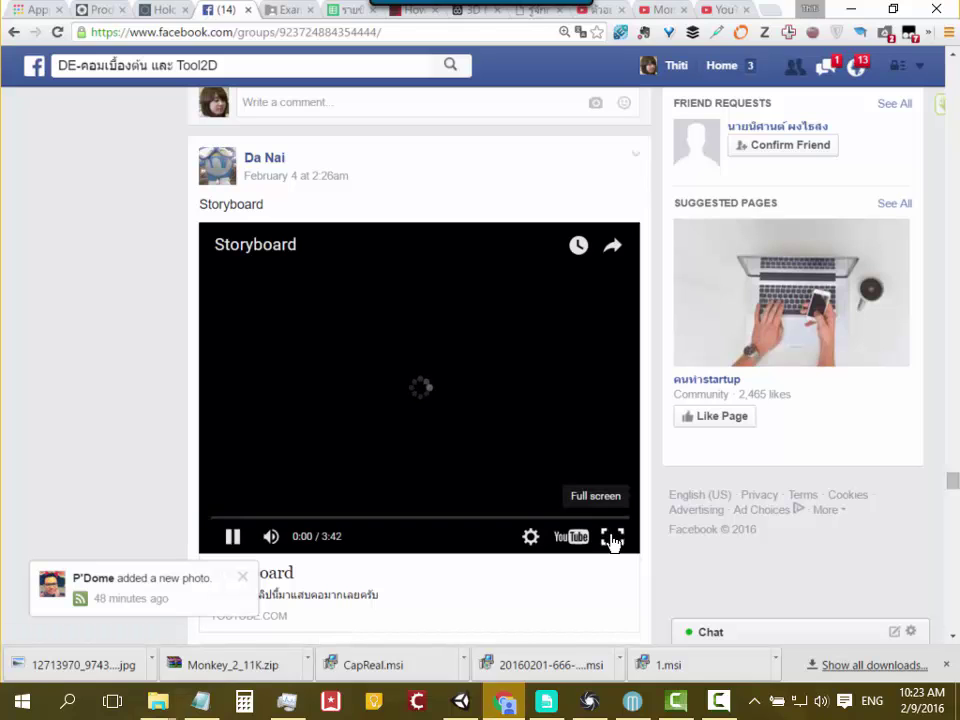
Step: Watch the Storyboard video full screen, skip to the quiz section, and pause at 2:26
click(613, 541)
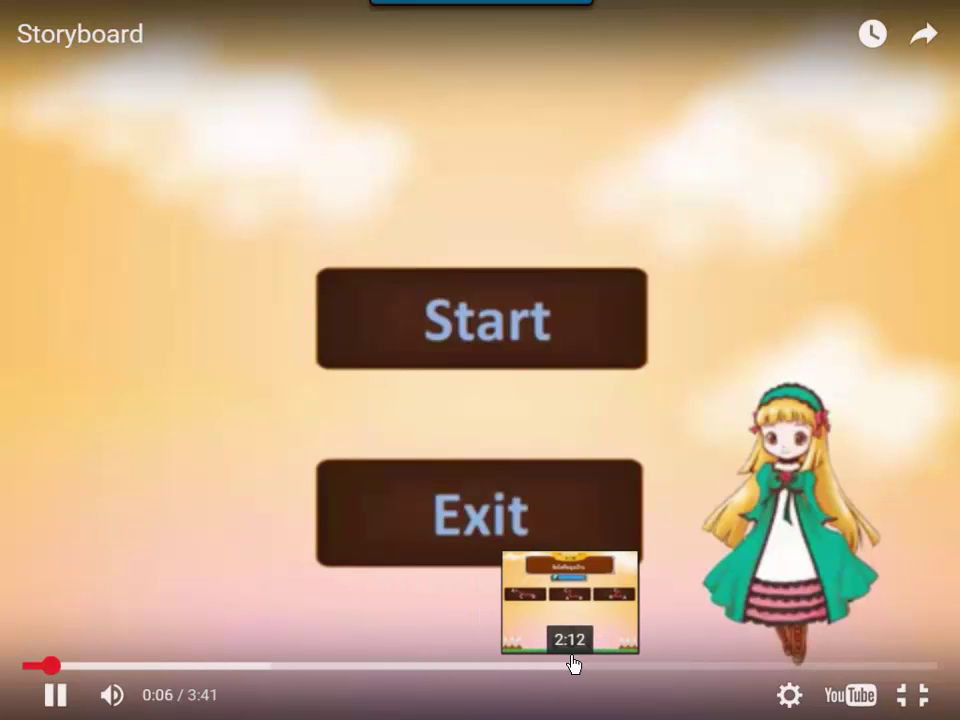
click(572, 665)
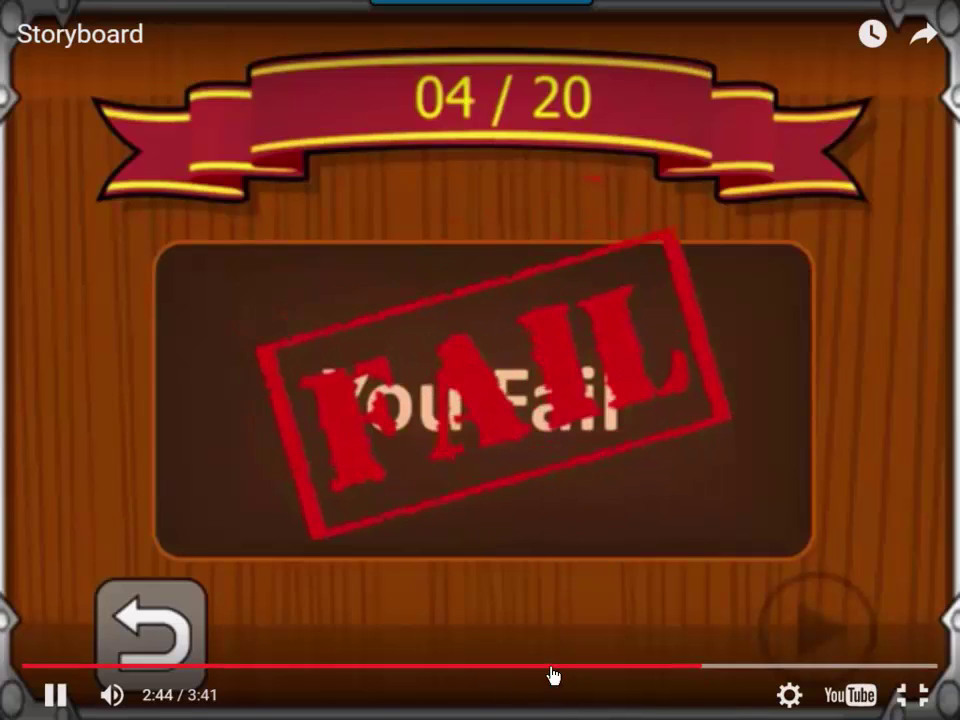
click(551, 665)
drag(551, 665, 636, 665)
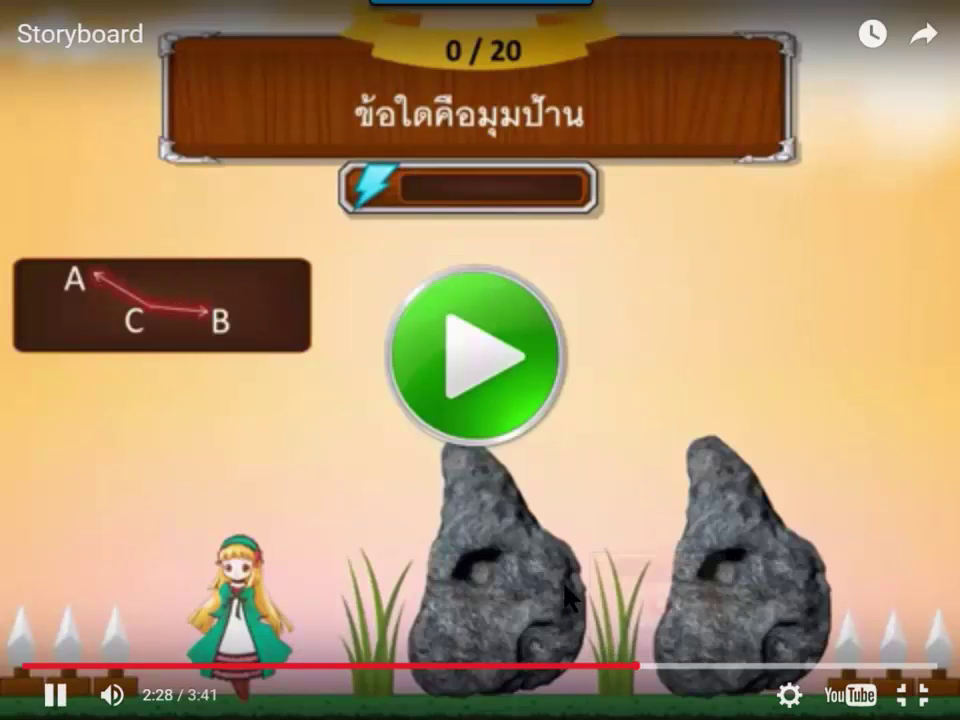
key(space)
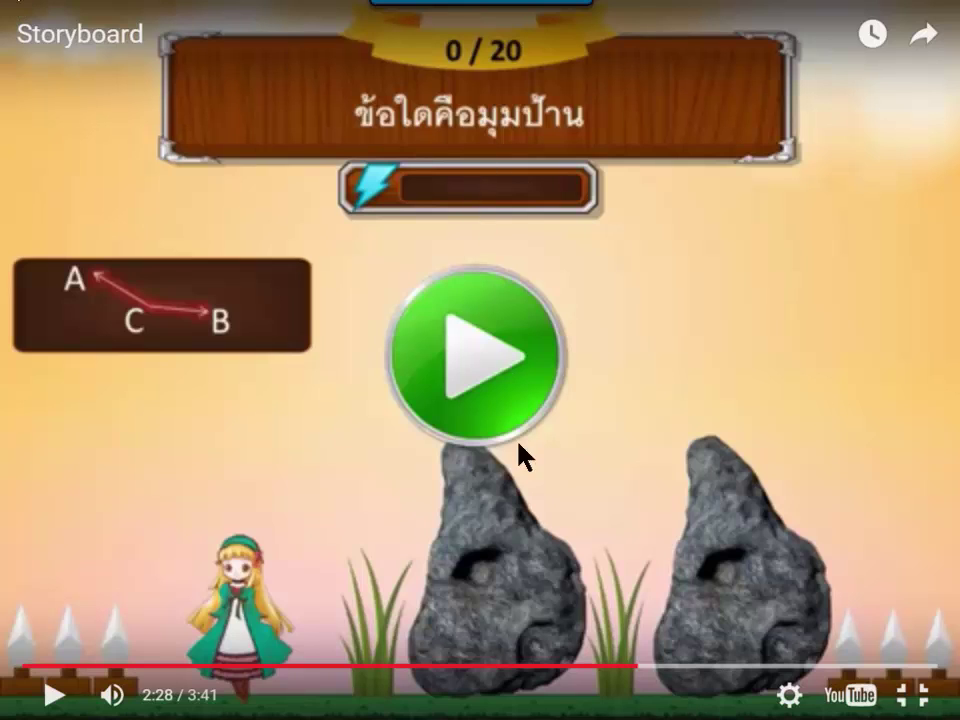
click(681, 667)
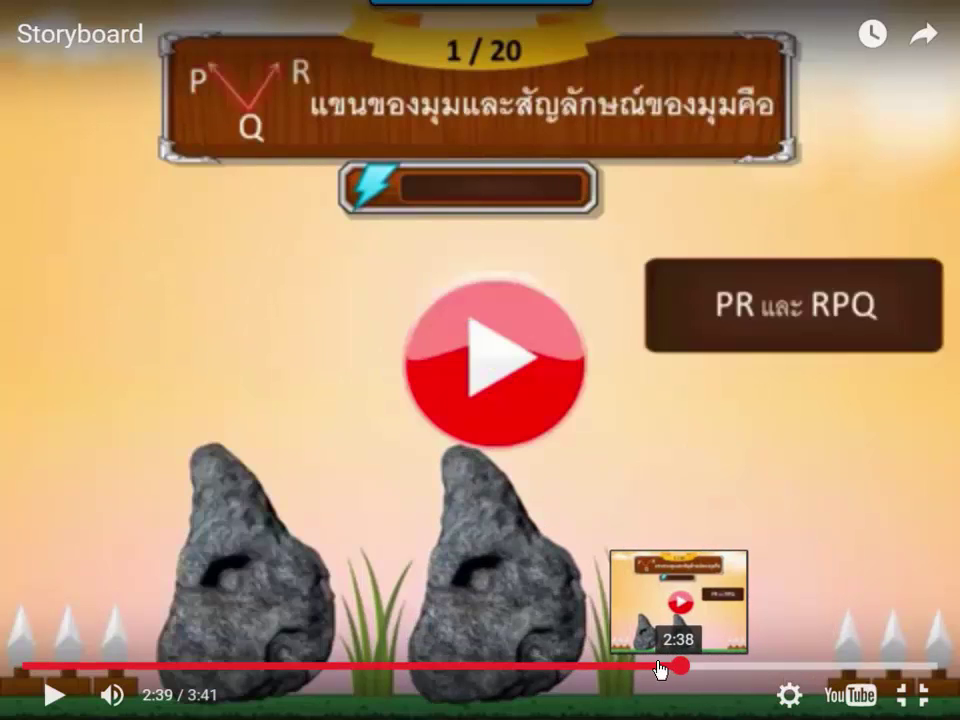
click(628, 667)
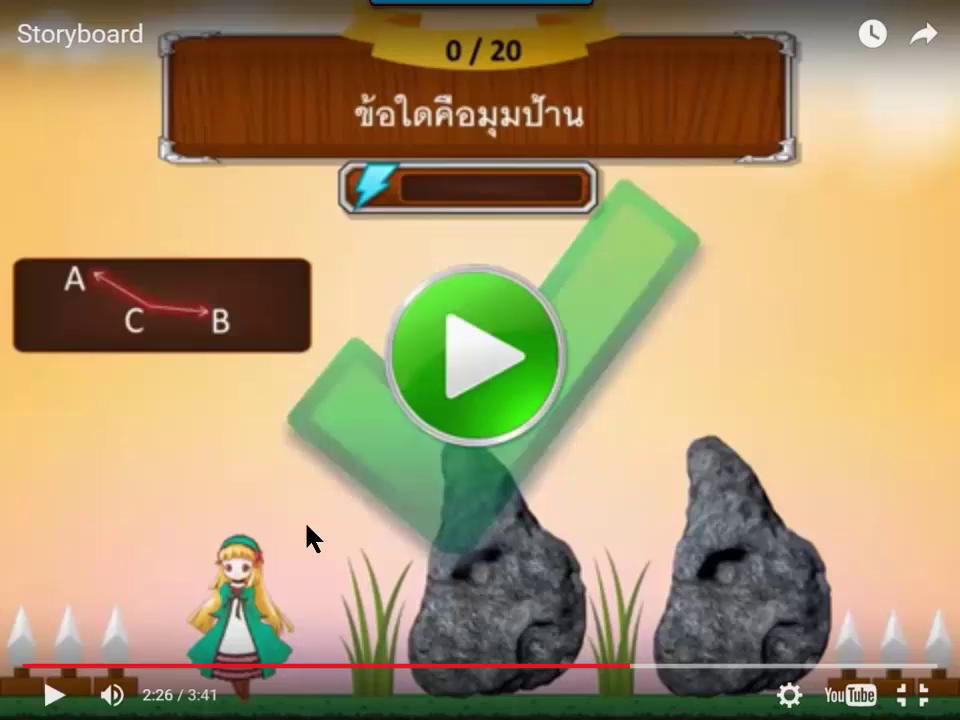
Step: Exit the full-screen Storyboard video and switch to the Monkey Alive!! YouTube tab
click(912, 694)
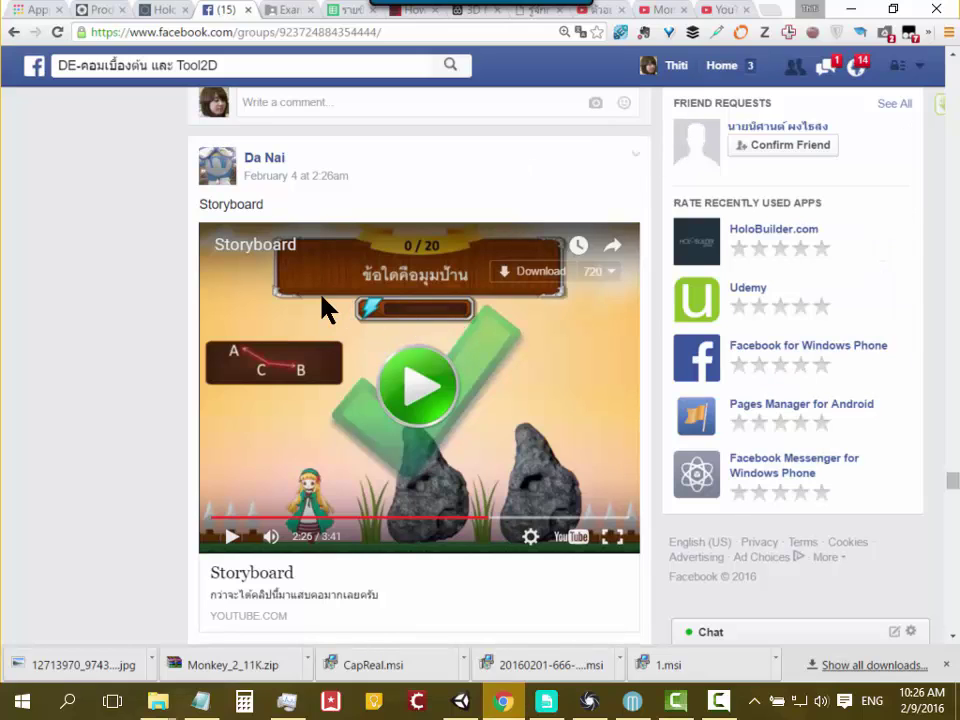
scroll(129, 272, up, 2)
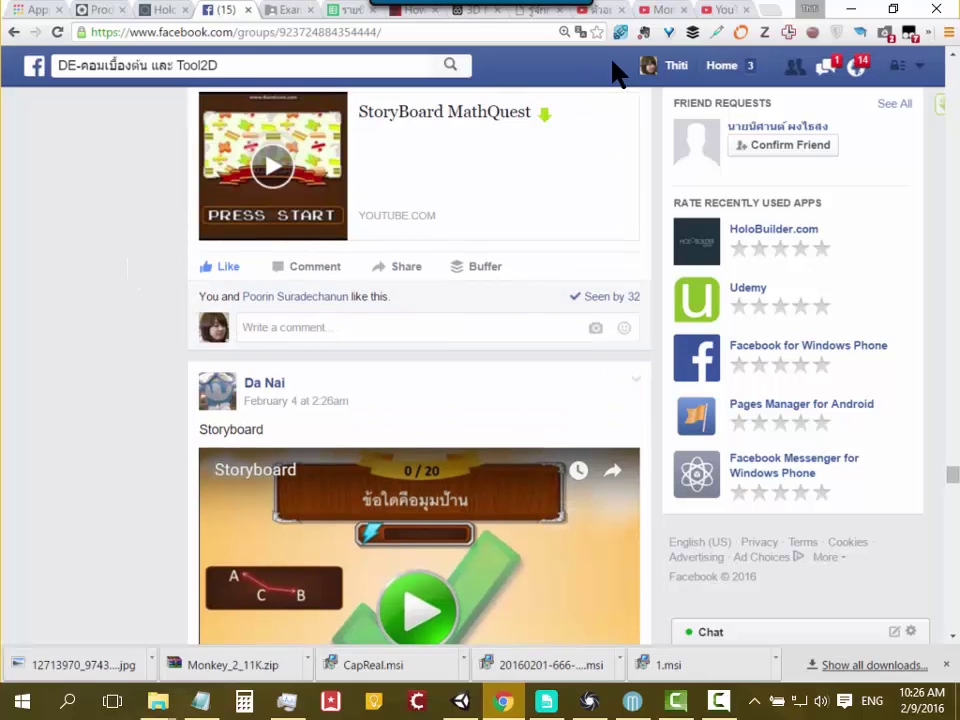
click(705, 11)
click(675, 11)
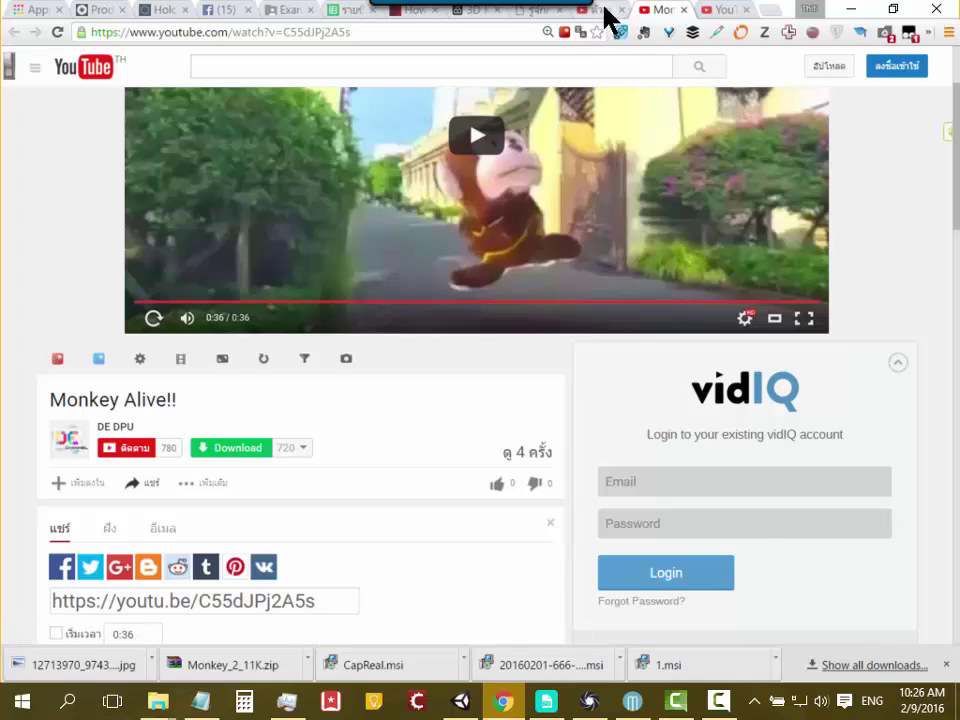
Step: Play the Click4Clever video, seek to about 3:40, and pause on the game menu
click(606, 15)
click(540, 350)
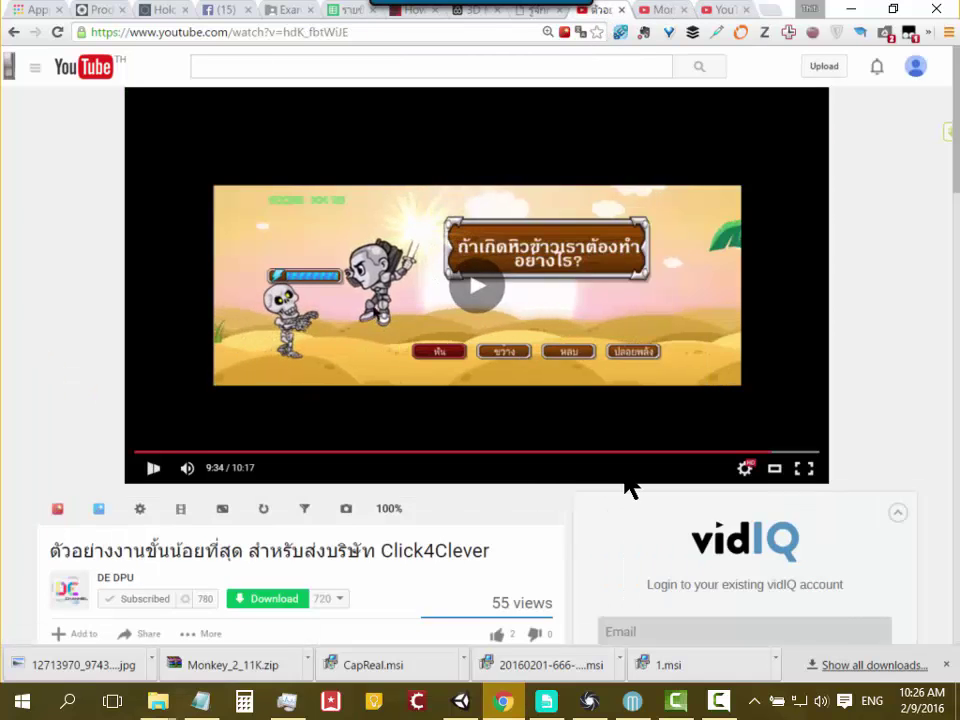
click(641, 452)
click(620, 452)
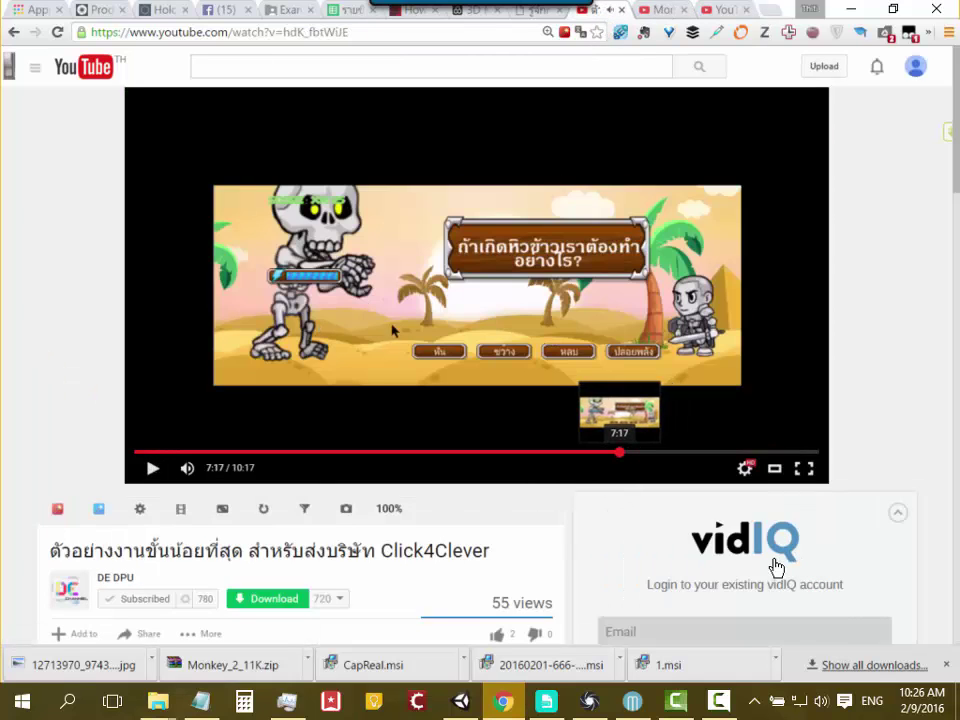
click(332, 452)
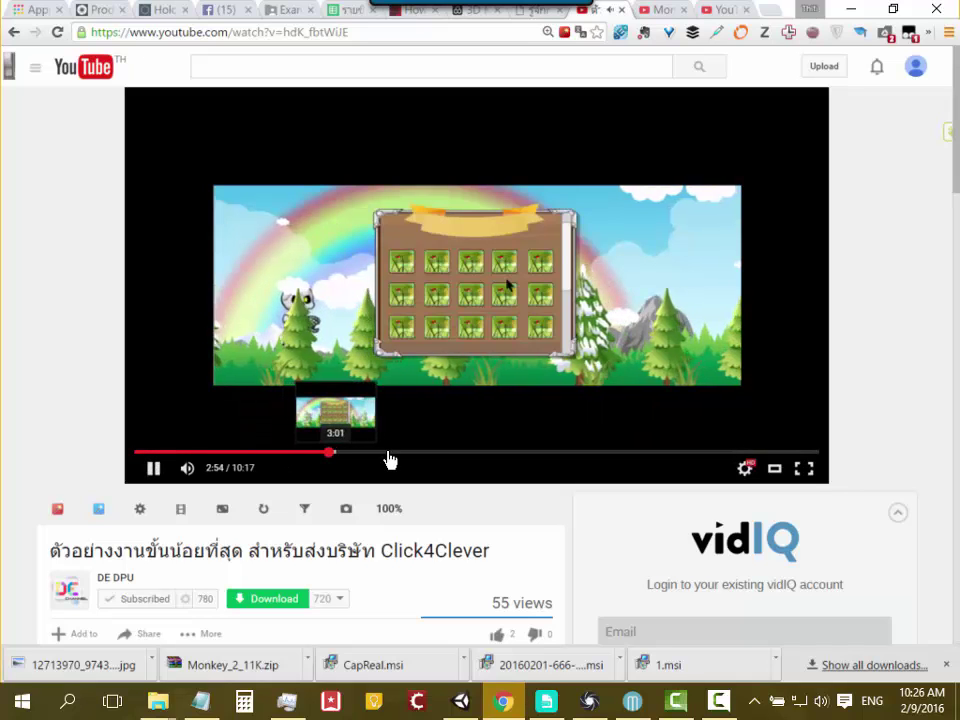
click(385, 452)
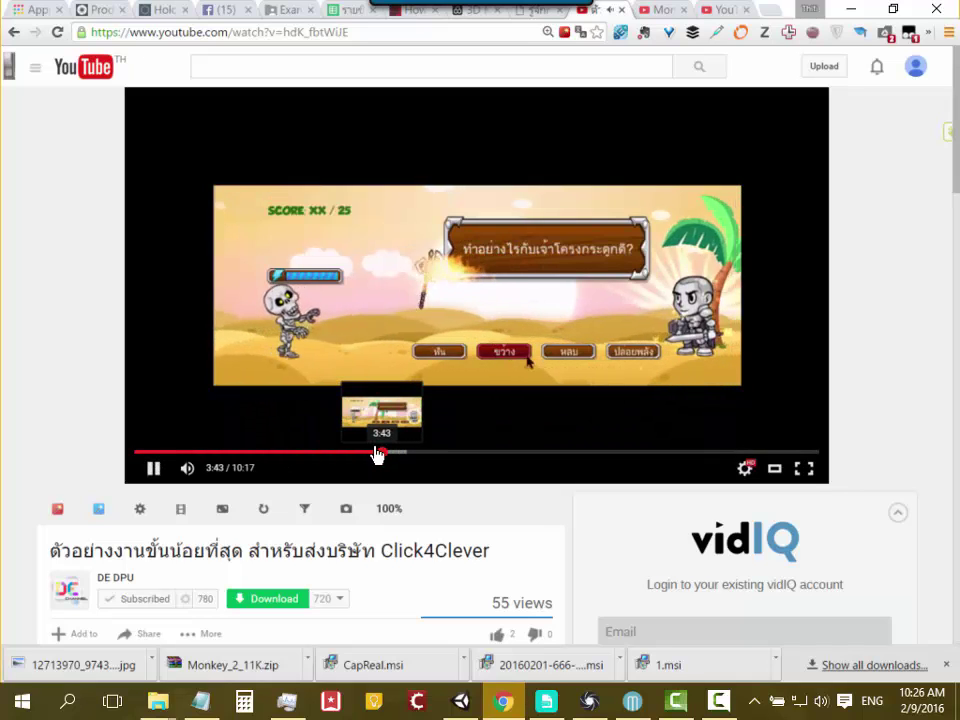
click(369, 452)
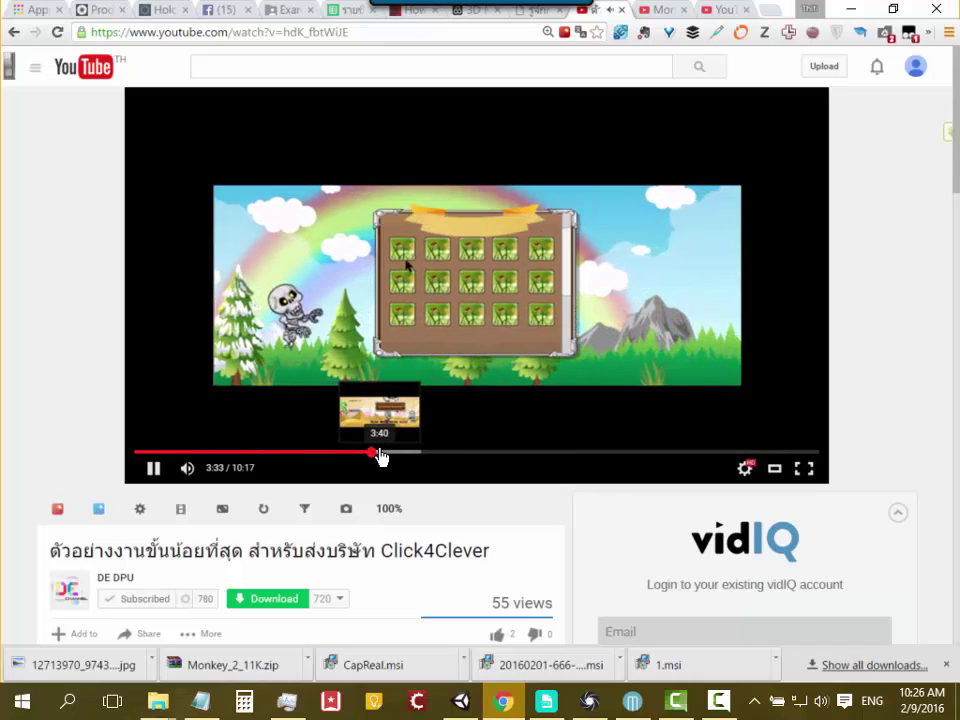
key(space)
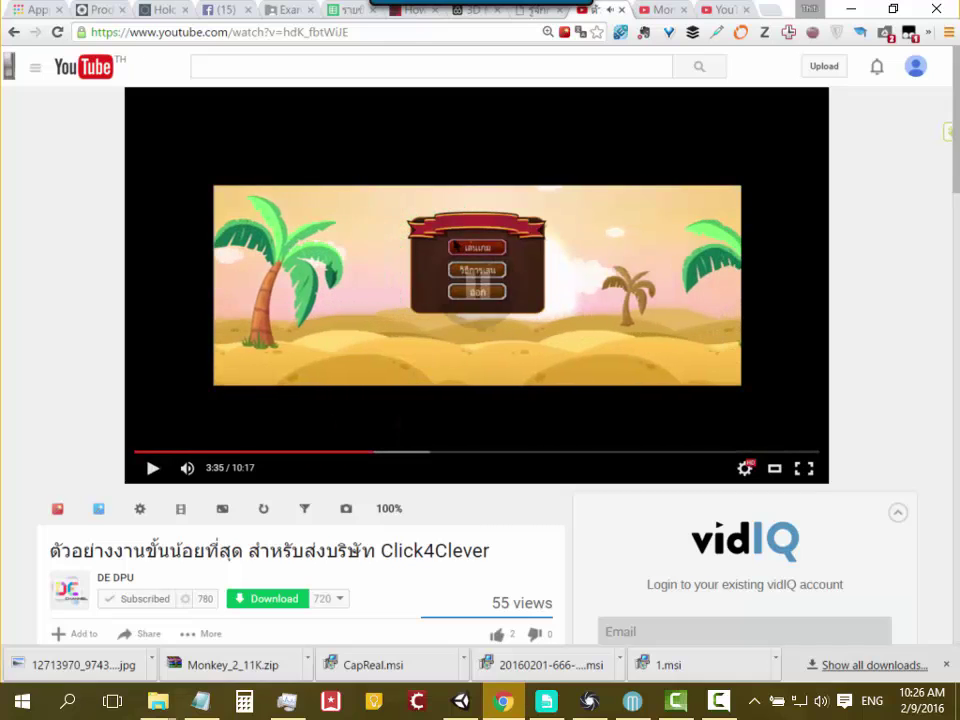
Step: Watch full screen from 3:48 to the 4:33 win screen, then return to the Facebook tab
click(804, 468)
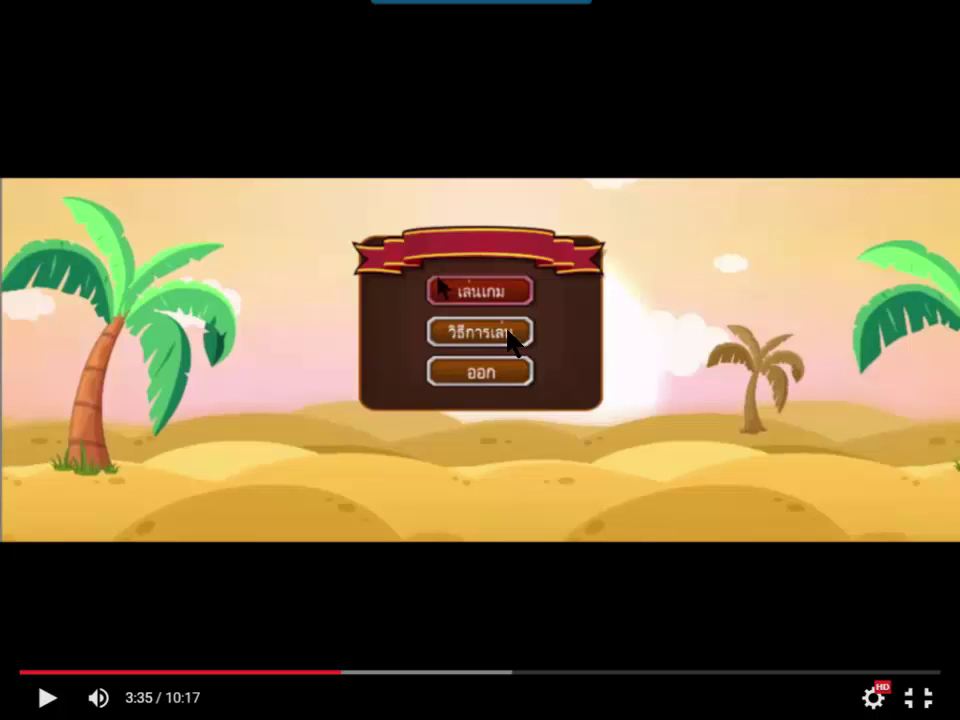
click(360, 672)
click(394, 672)
click(428, 672)
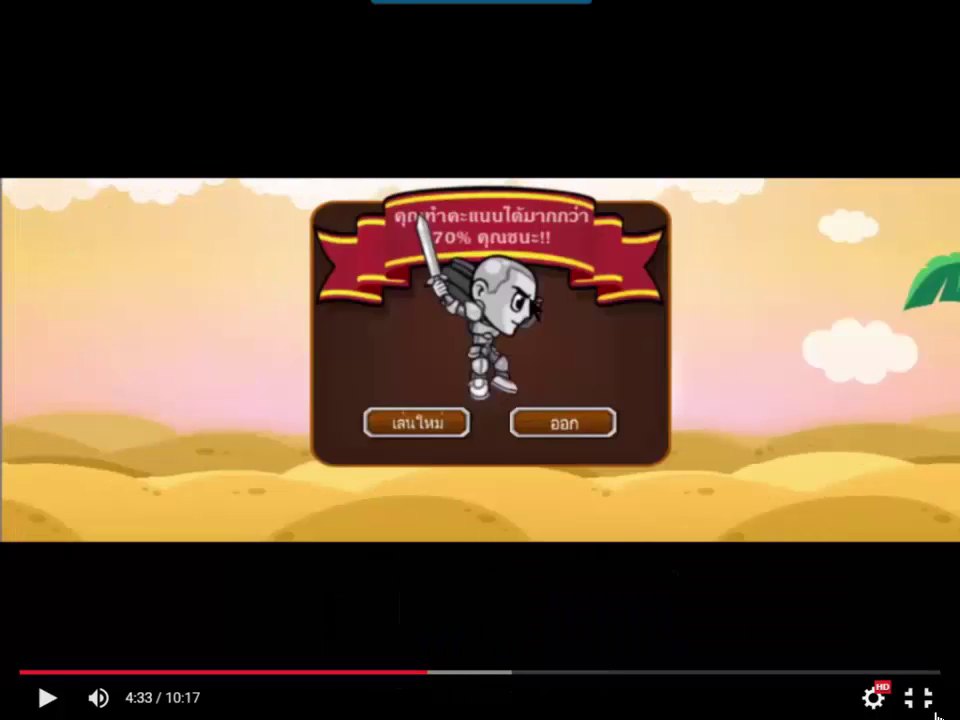
click(918, 698)
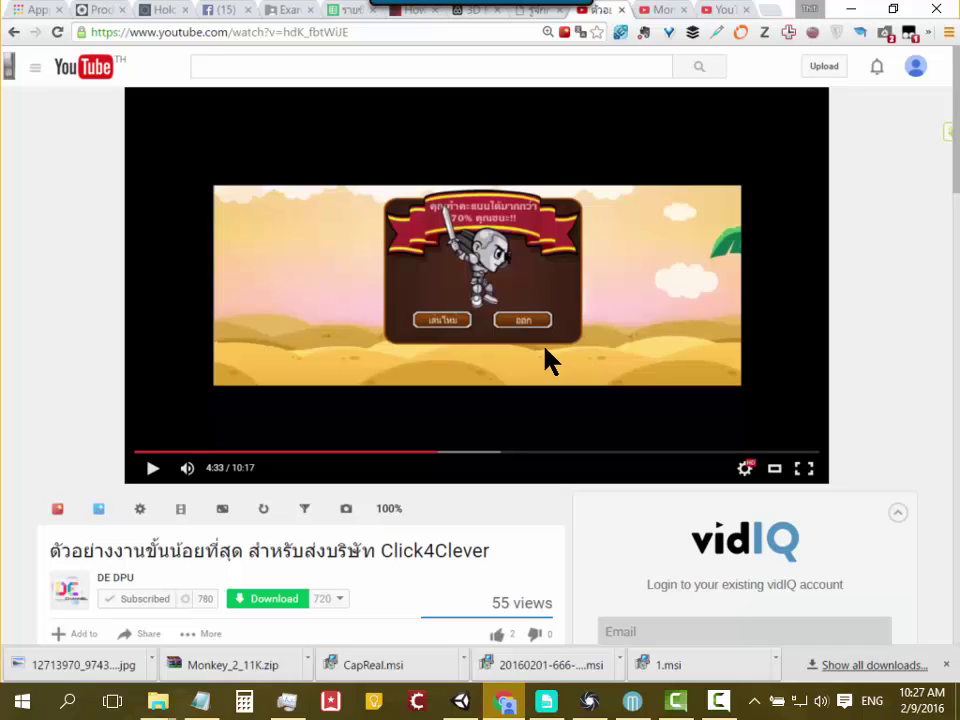
click(218, 13)
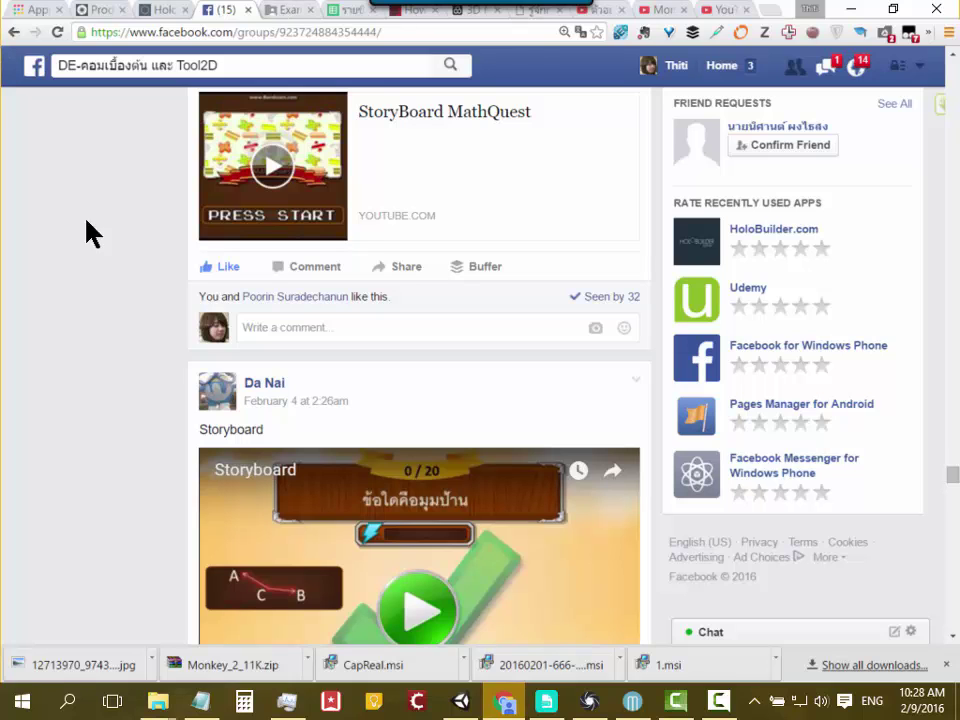
Step: Scroll the group feed up and down until the liked StoryBoard abacus-game video post is visible
scroll(90, 255, up, 3)
scroll(142, 282, down, 5)
scroll(148, 282, down, 5)
scroll(150, 282, down, 5)
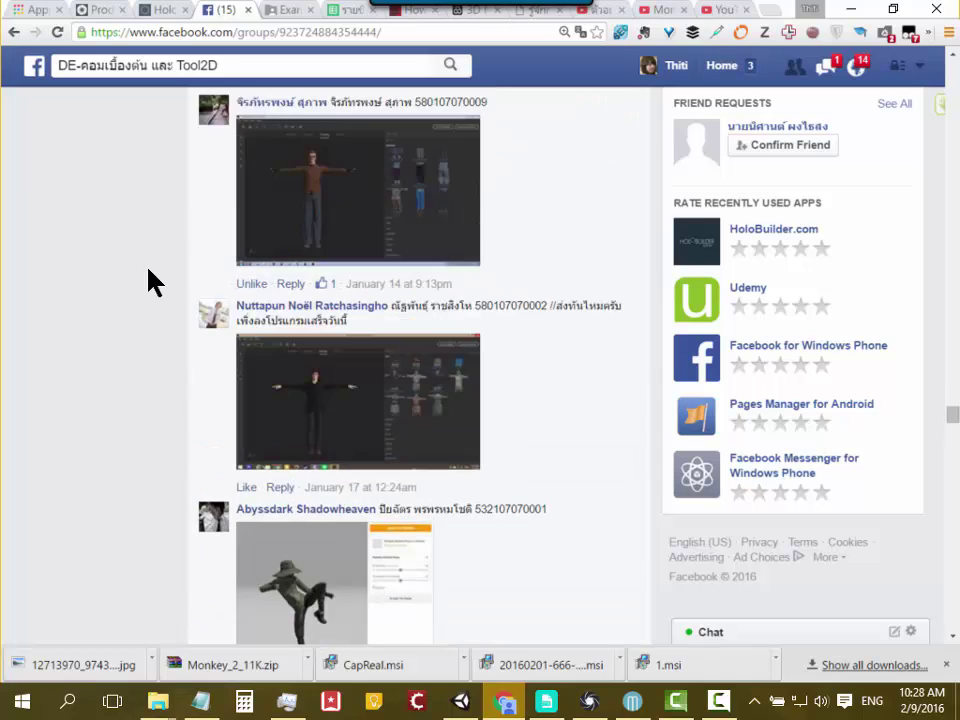
scroll(150, 282, down, 5)
scroll(152, 282, down, 4)
scroll(150, 282, up, 4)
scroll(150, 282, up, 2)
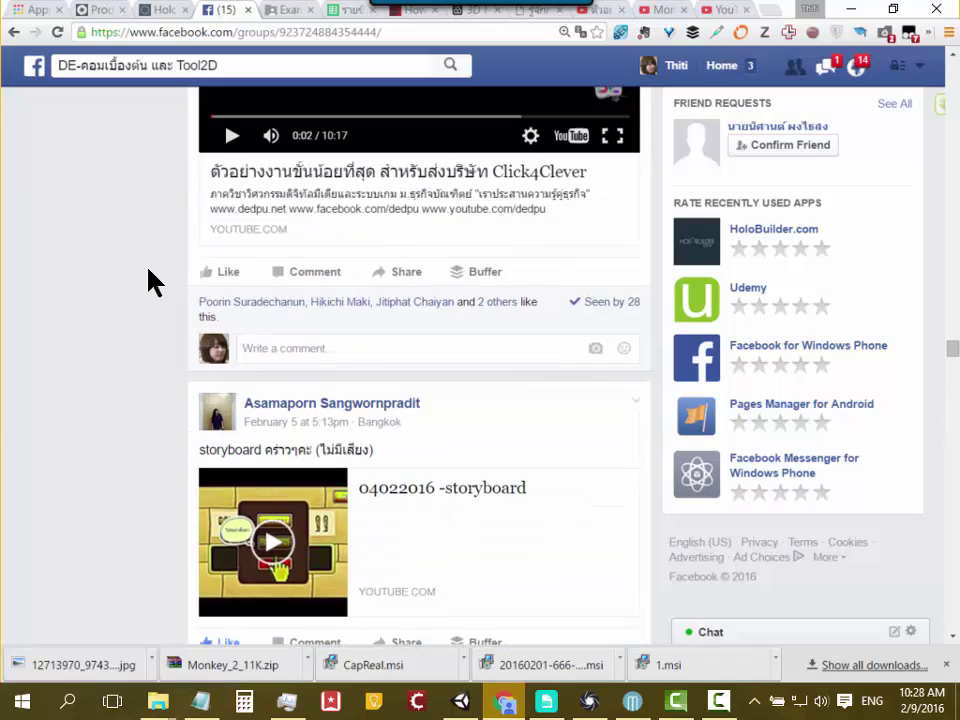
scroll(150, 282, up, 4)
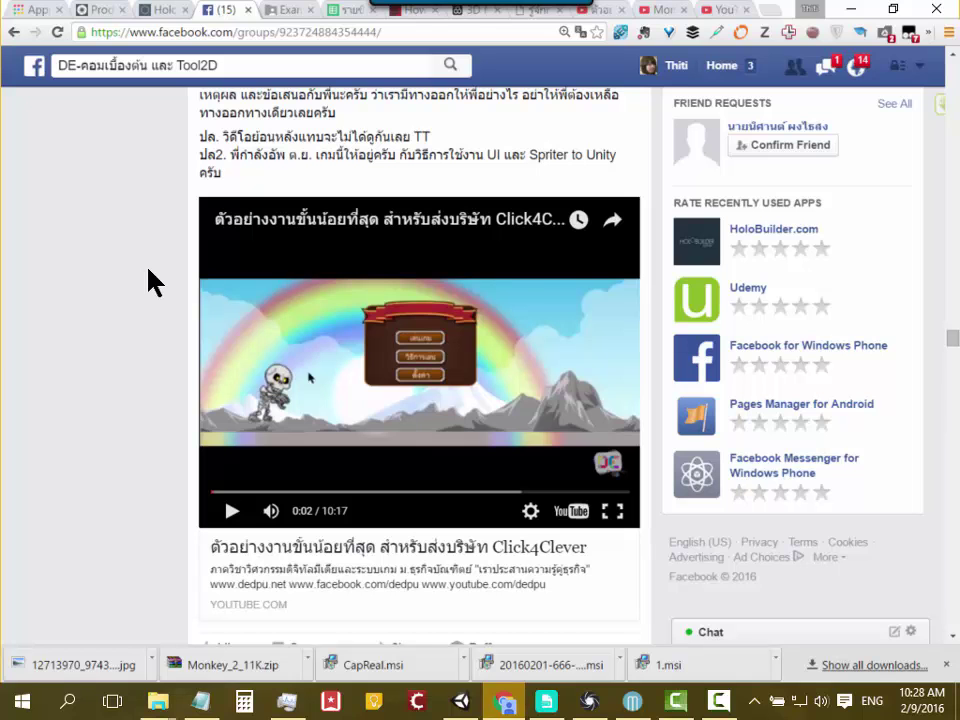
scroll(111, 350, down, 10)
scroll(111, 350, up, 3)
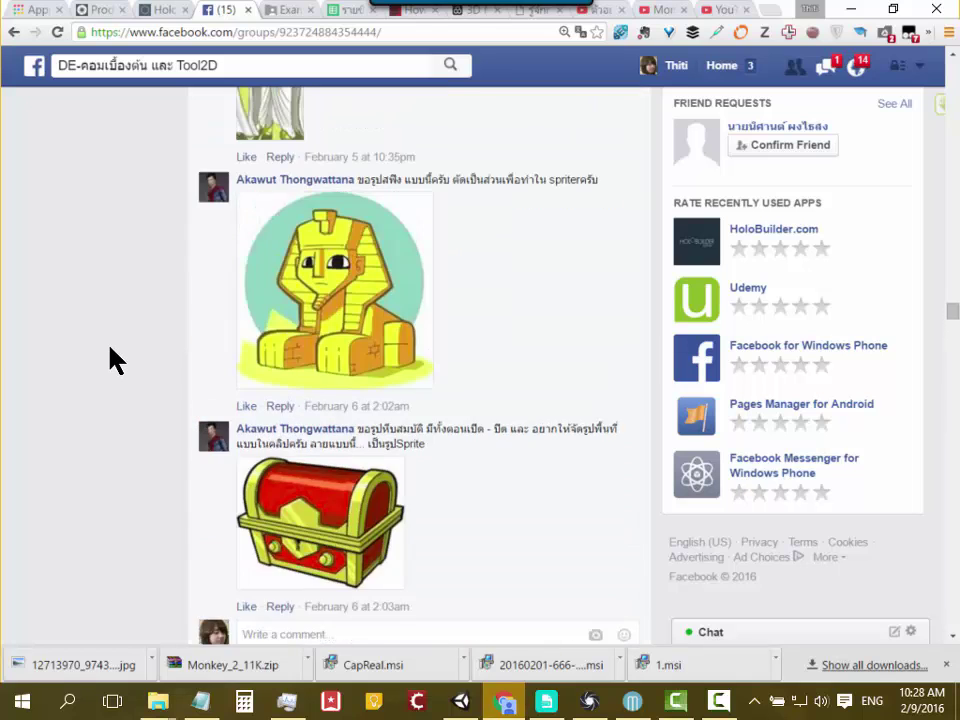
scroll(111, 350, up, 4)
scroll(111, 352, down, 5)
scroll(120, 358, down, 5)
scroll(133, 364, down, 5)
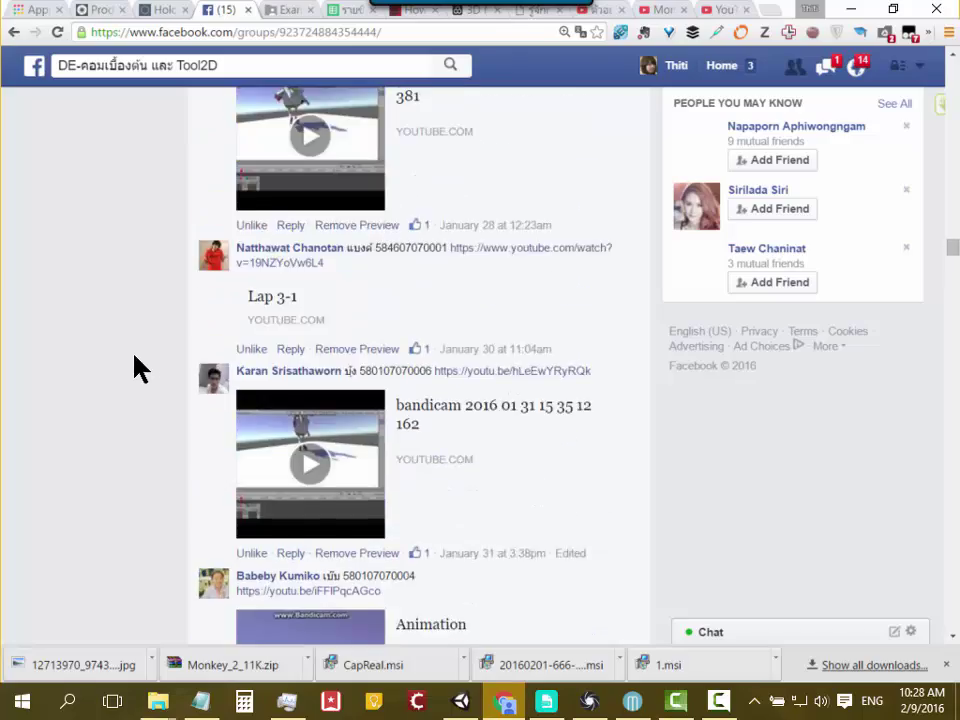
scroll(138, 360, down, 5)
scroll(143, 350, down, 5)
scroll(143, 350, down, 5)
scroll(143, 350, up, 3)
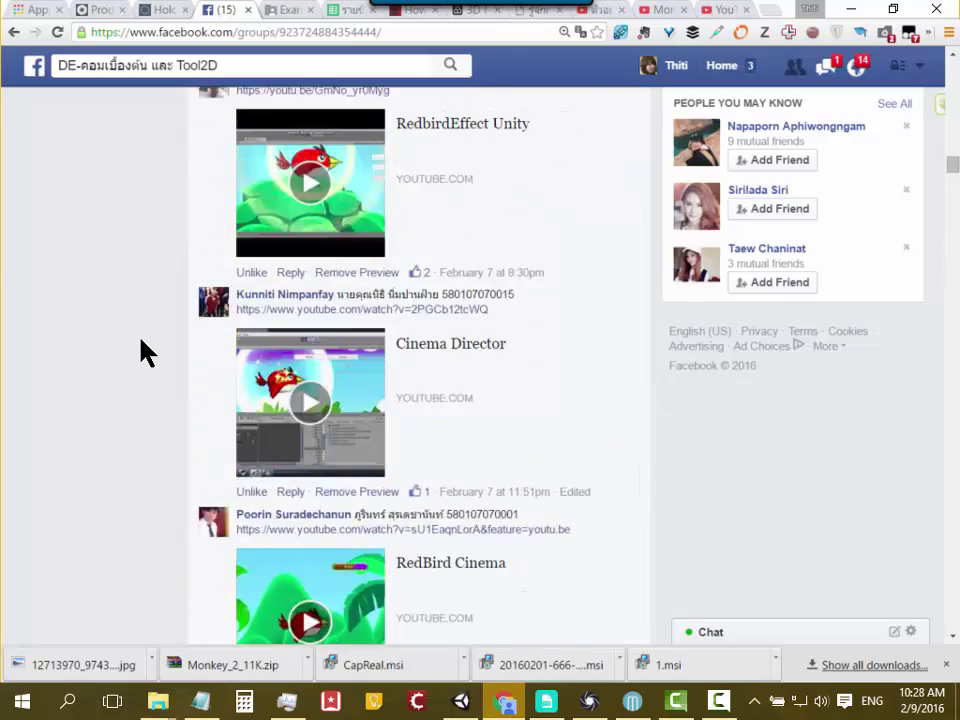
scroll(143, 350, up, 3)
scroll(141, 342, up, 6)
scroll(141, 342, down, 5)
scroll(142, 342, down, 5)
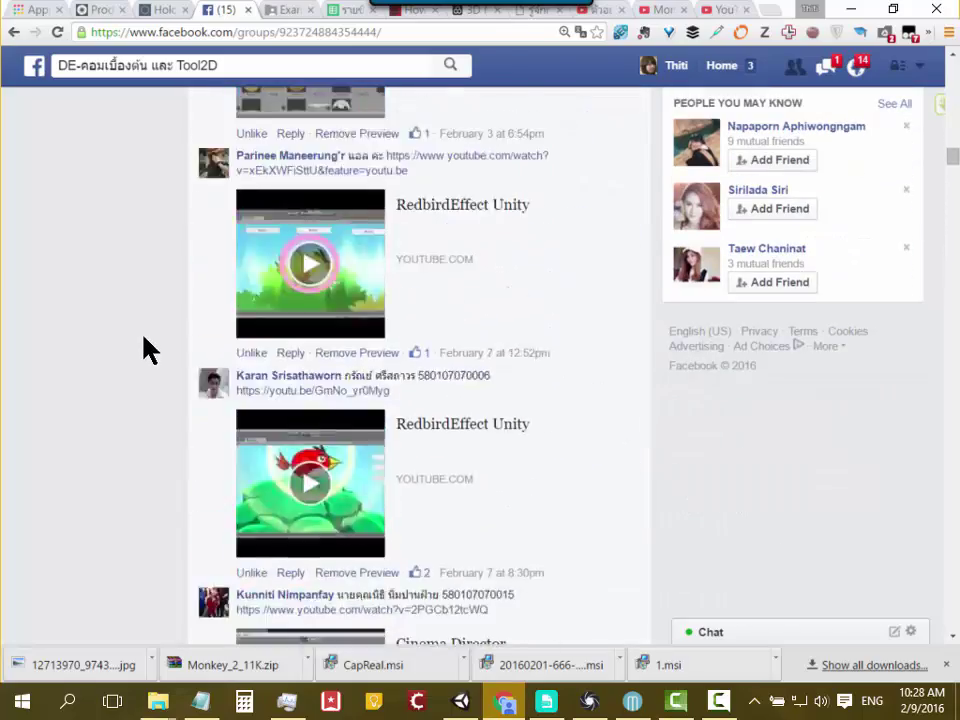
scroll(143, 340, down, 5)
scroll(143, 352, down, 5)
scroll(143, 352, down, 5)
scroll(143, 352, down, 5)
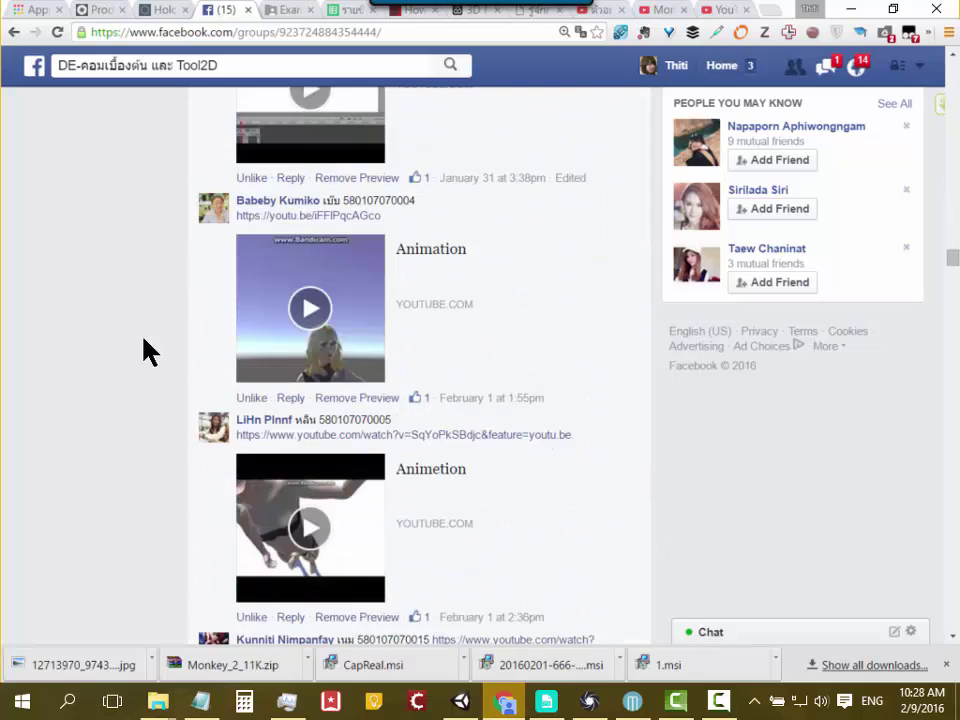
scroll(143, 352, down, 5)
scroll(143, 352, down, 4)
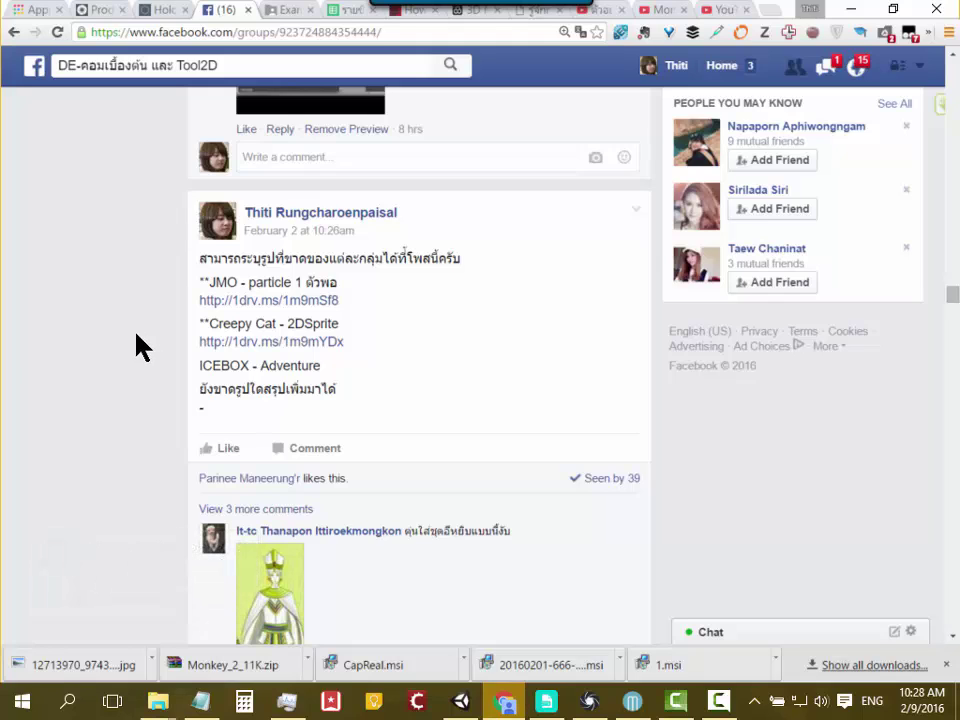
scroll(136, 333, up, 5)
scroll(136, 347, up, 3)
scroll(137, 347, up, 3)
scroll(137, 347, up, 2)
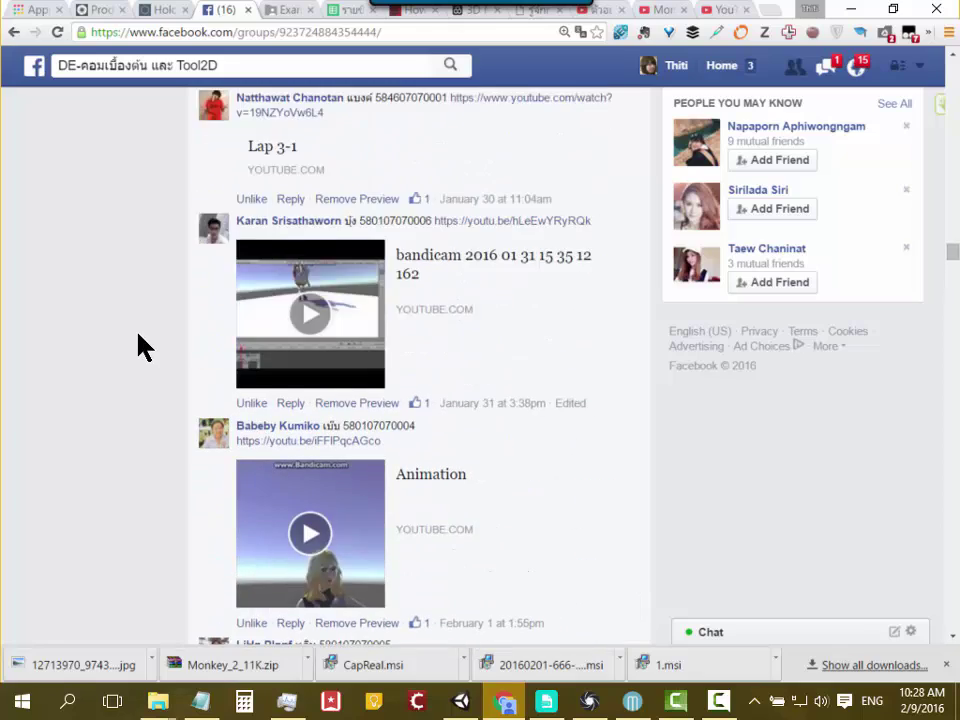
scroll(138, 347, up, 3)
scroll(138, 347, up, 3)
scroll(138, 347, up, 4)
scroll(138, 347, up, 4)
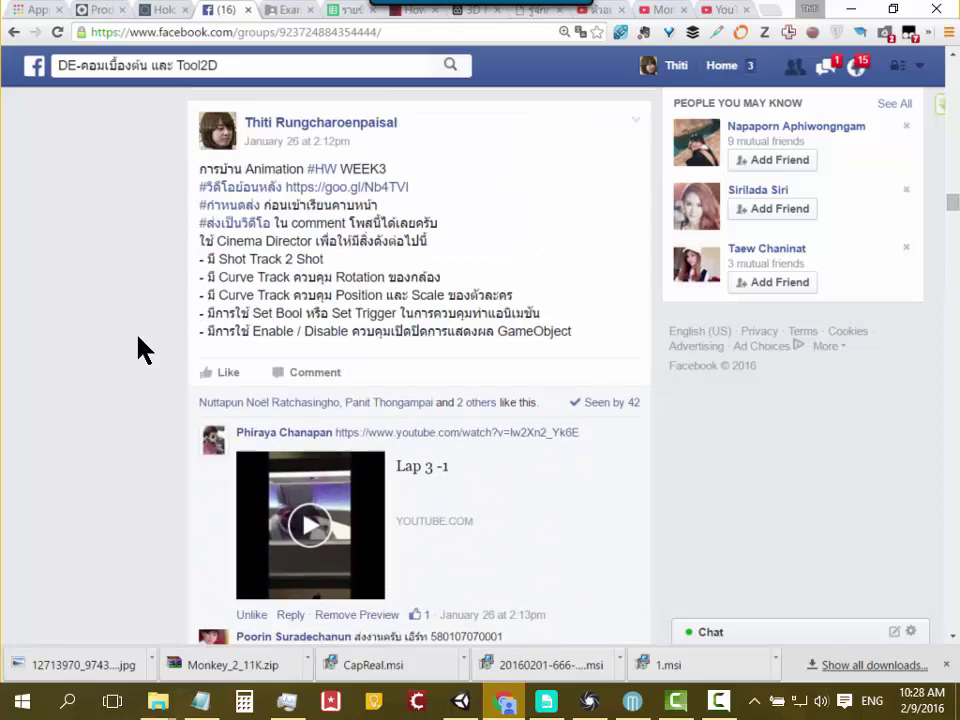
scroll(143, 350, down, 3)
scroll(143, 350, down, 3)
scroll(143, 350, down, 3)
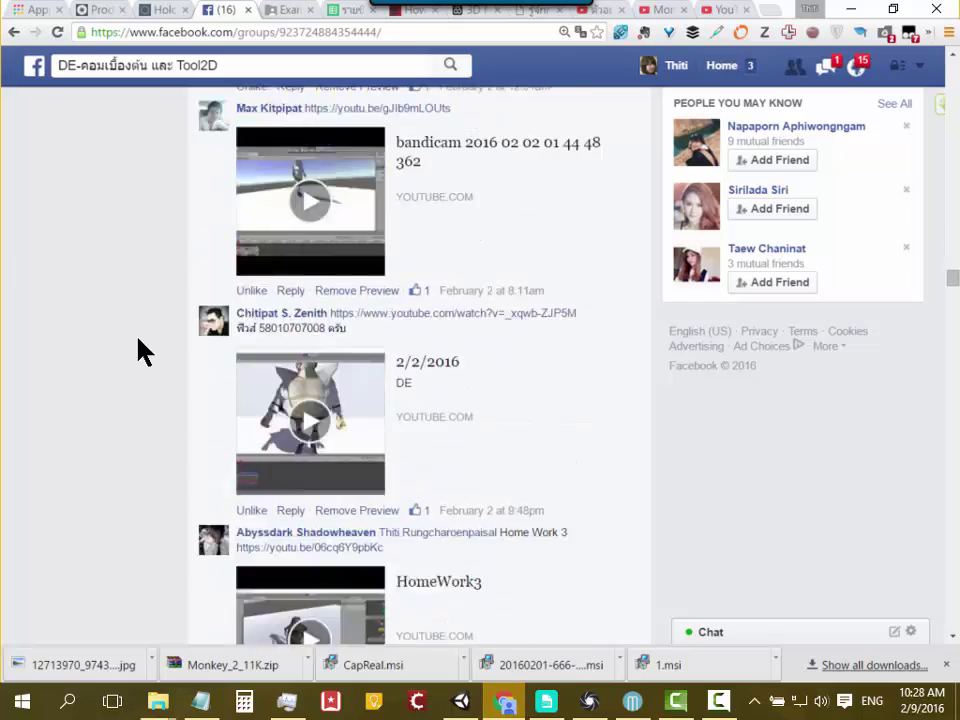
scroll(143, 350, down, 3)
scroll(143, 350, down, 3)
scroll(143, 350, down, 3)
scroll(143, 350, down, 3)
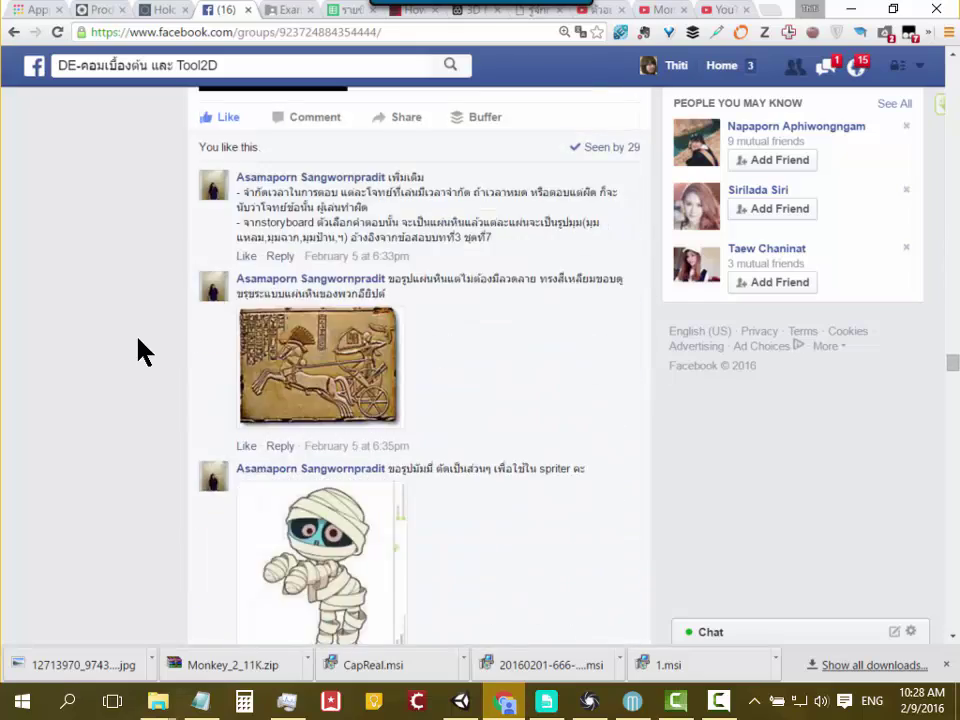
scroll(143, 350, down, 3)
scroll(143, 350, down, 3)
scroll(143, 350, down, 3)
scroll(143, 350, down, 3)
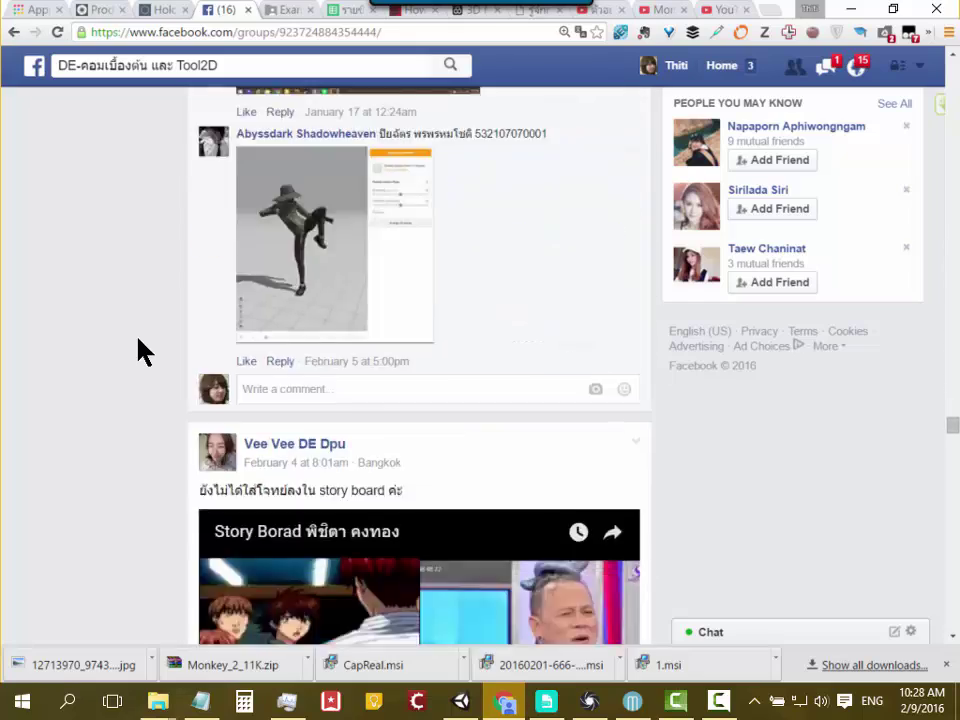
scroll(143, 350, down, 3)
scroll(143, 350, down, 3)
scroll(143, 350, down, 3)
scroll(143, 350, down, 3)
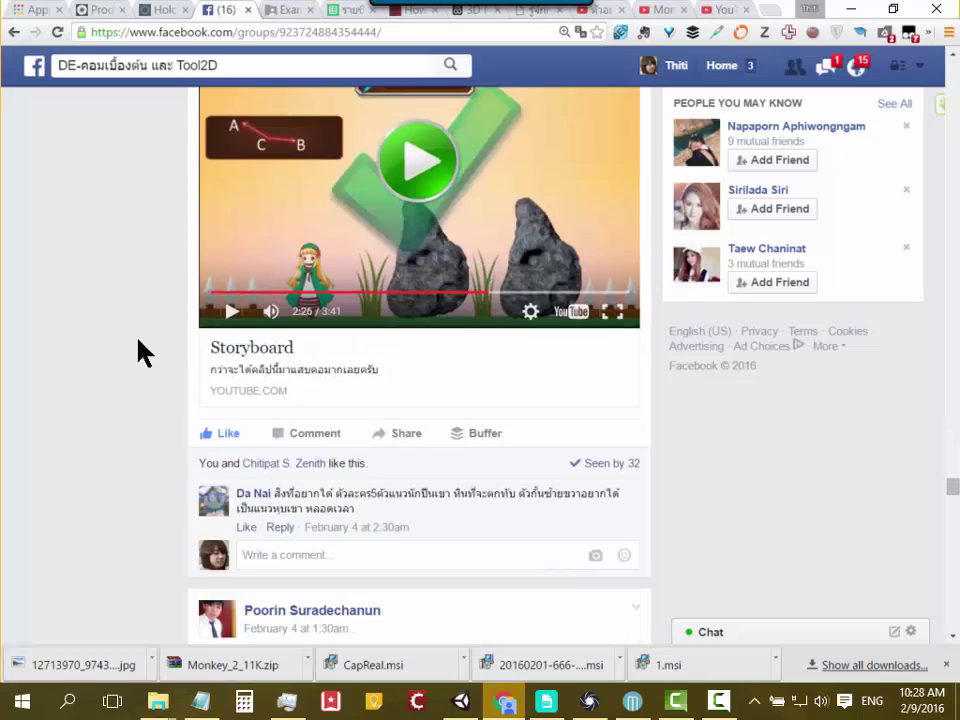
scroll(143, 350, down, 3)
scroll(140, 342, up, 3)
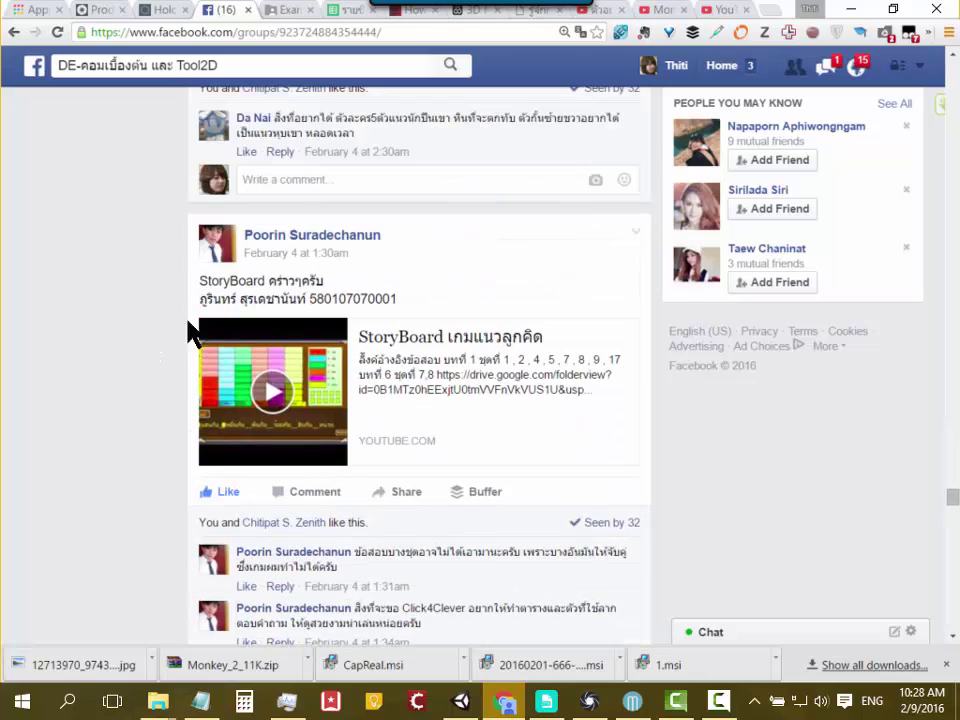
Step: Play the StoryBoard video full screen and seek past 0:24 and 0:34 to about 0:55
click(274, 396)
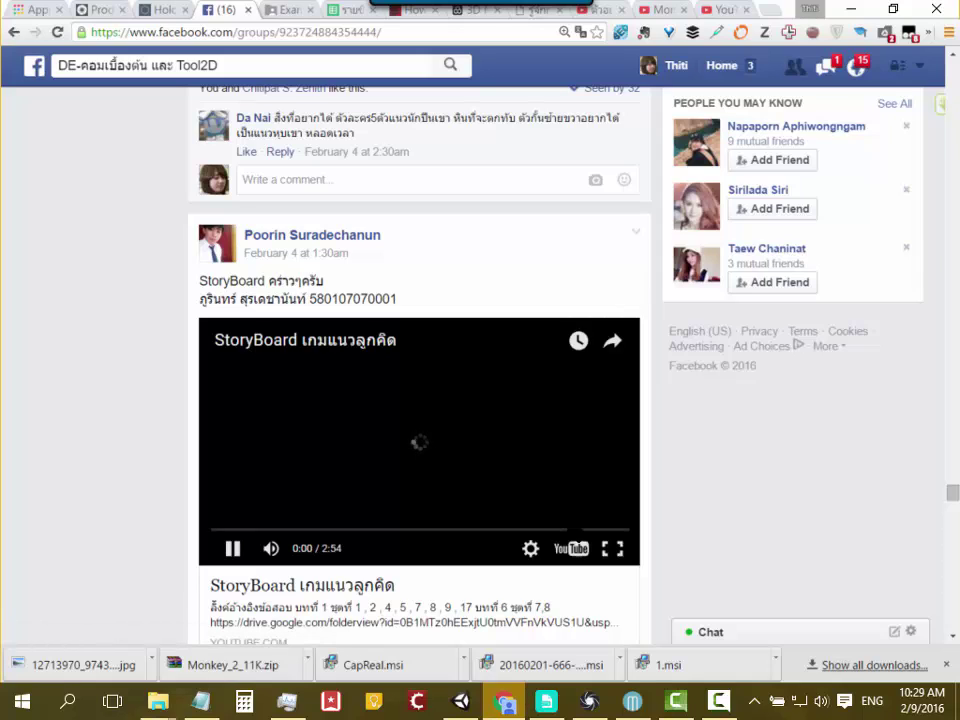
click(614, 551)
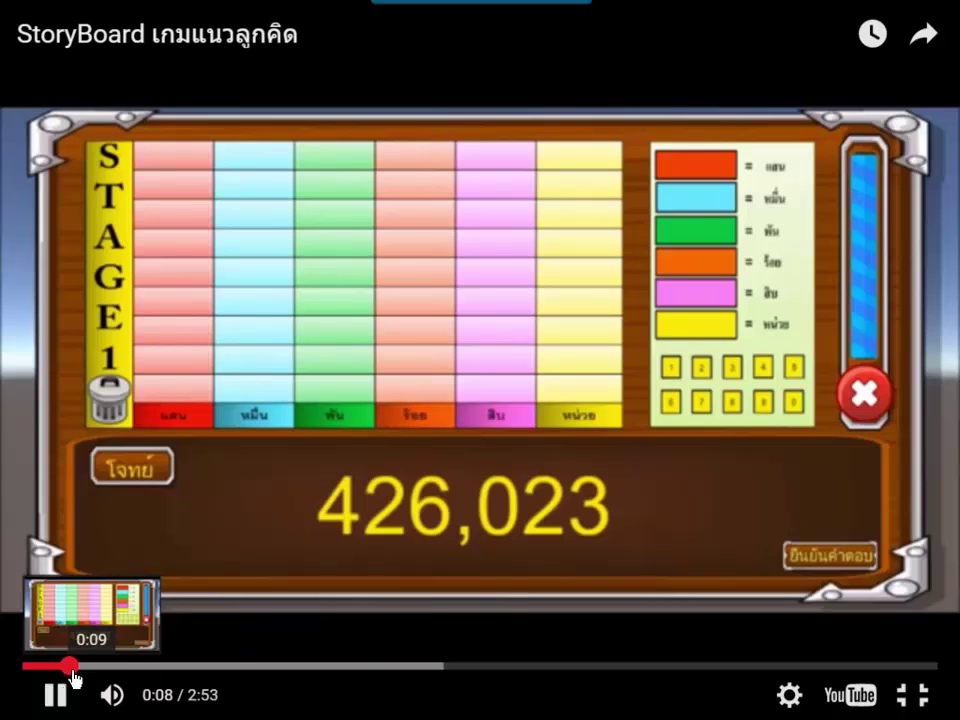
click(746, 439)
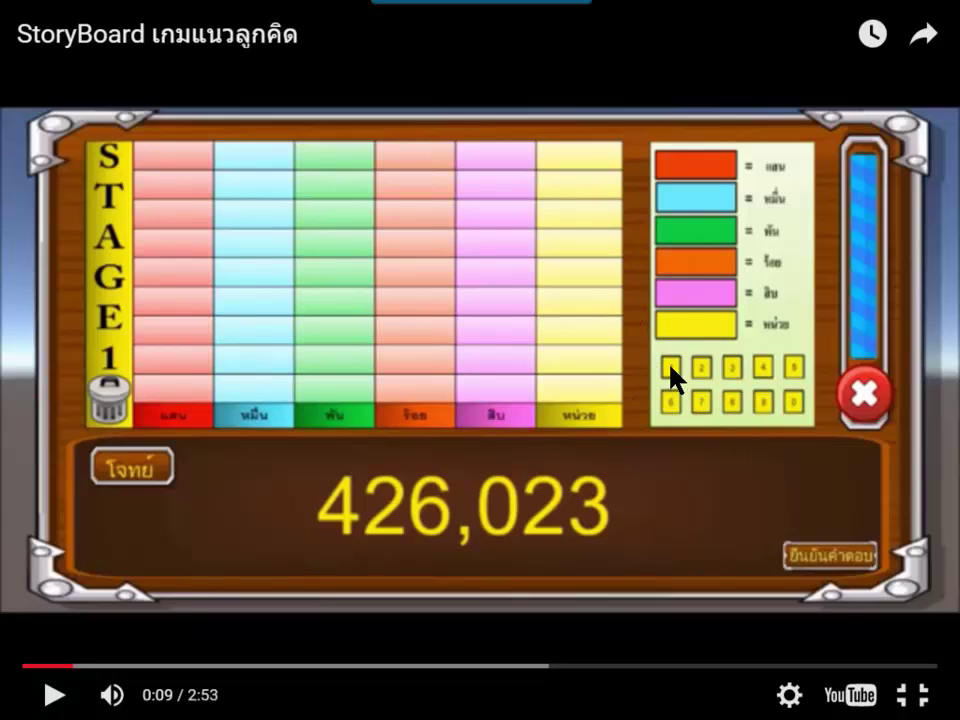
click(446, 444)
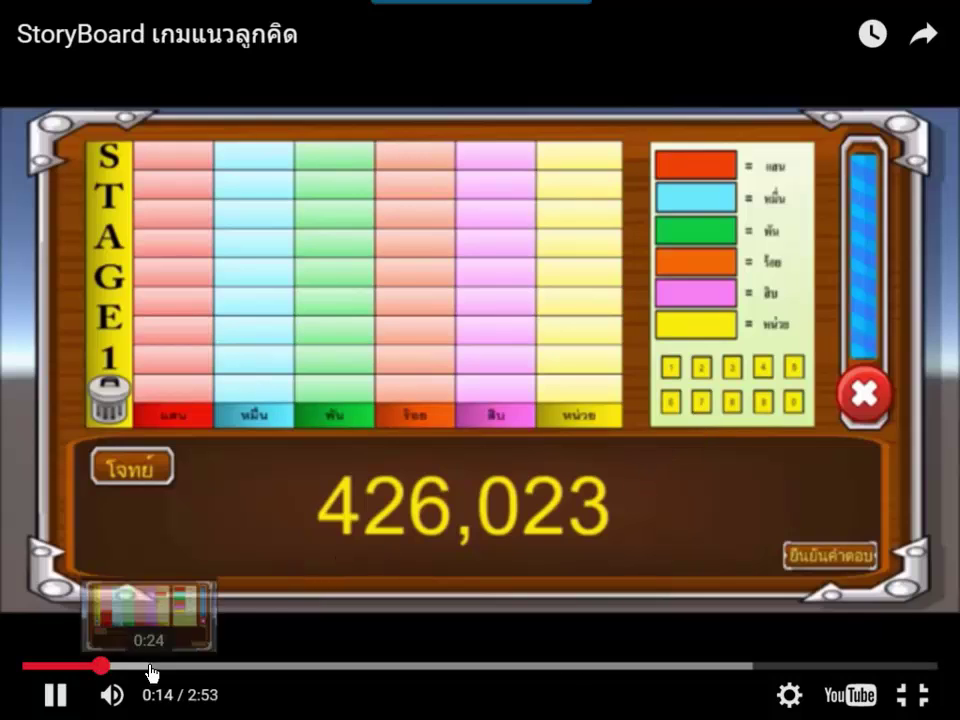
click(150, 666)
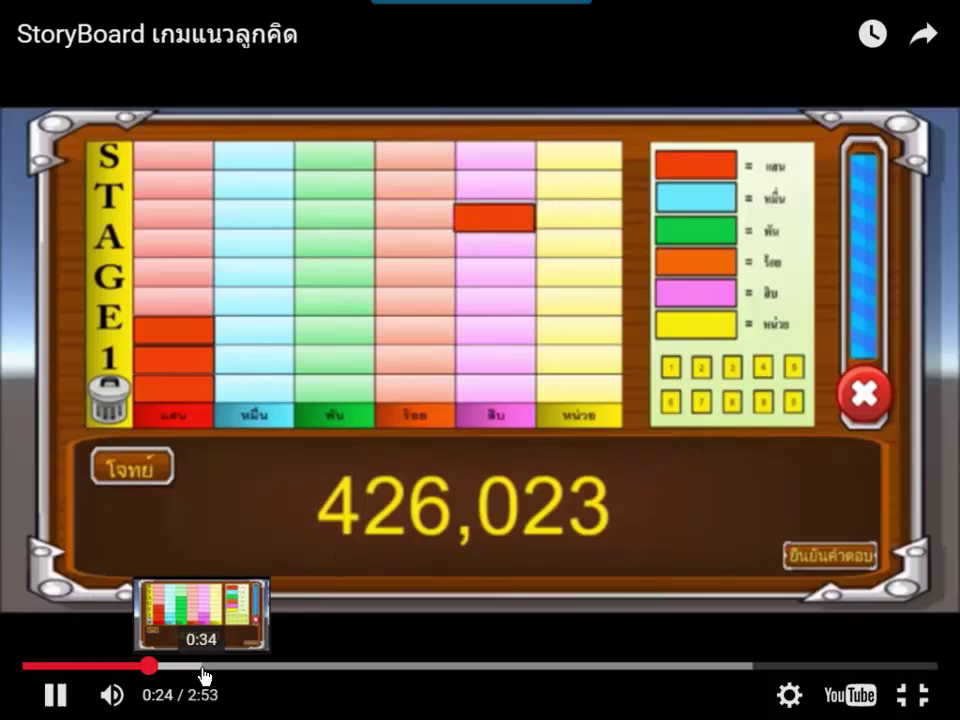
click(204, 666)
click(239, 666)
Step: Seek through the place-value sentences and number-filling parts to the number-blocks board
click(313, 666)
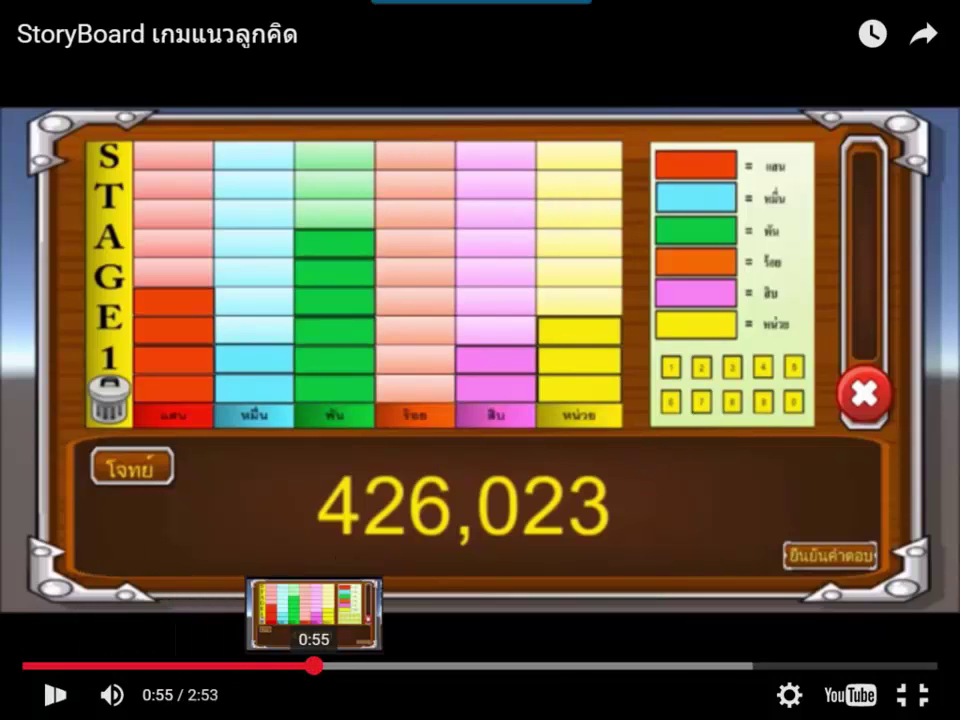
click(368, 666)
click(253, 514)
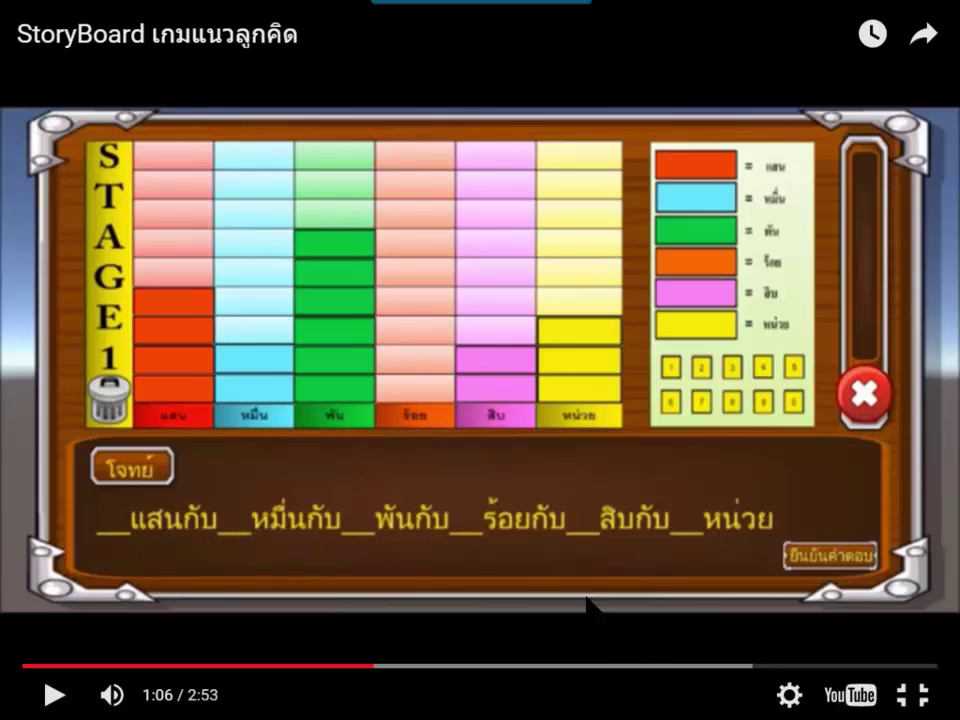
click(428, 665)
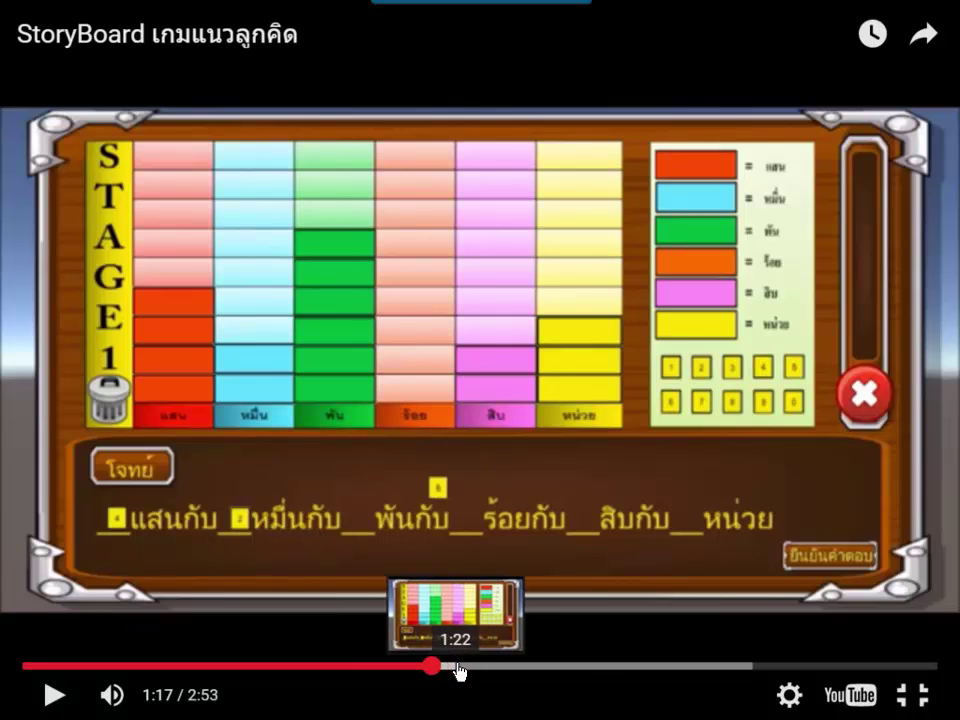
click(459, 665)
drag(513, 665, 675, 665)
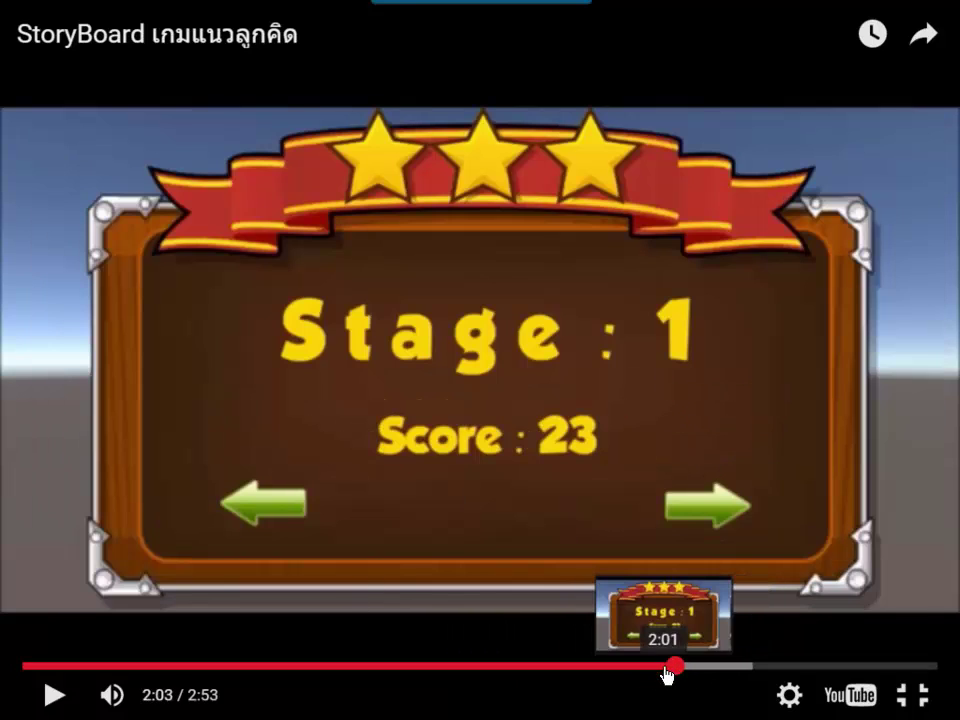
click(641, 665)
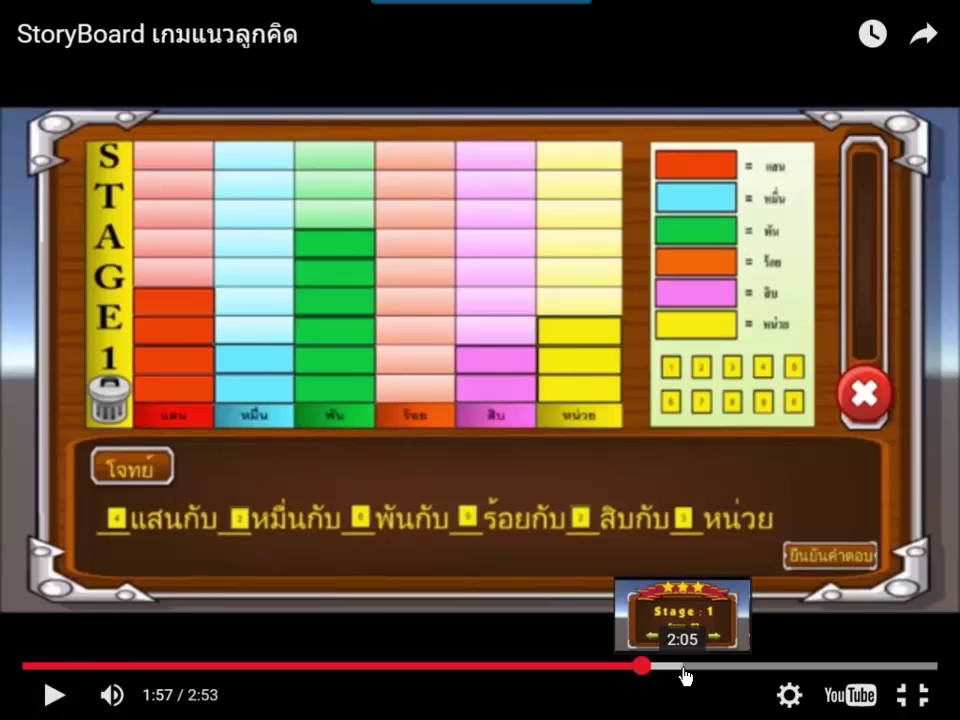
Step: Skip to the Stage 1 score screen at 2:24 and exit full screen
click(684, 668)
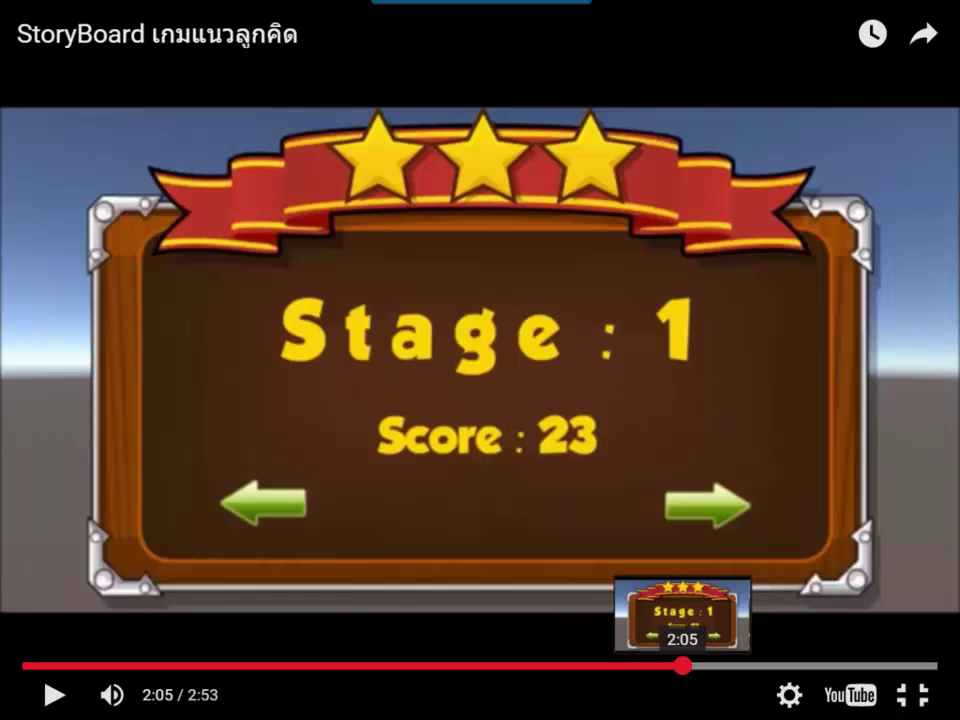
click(714, 667)
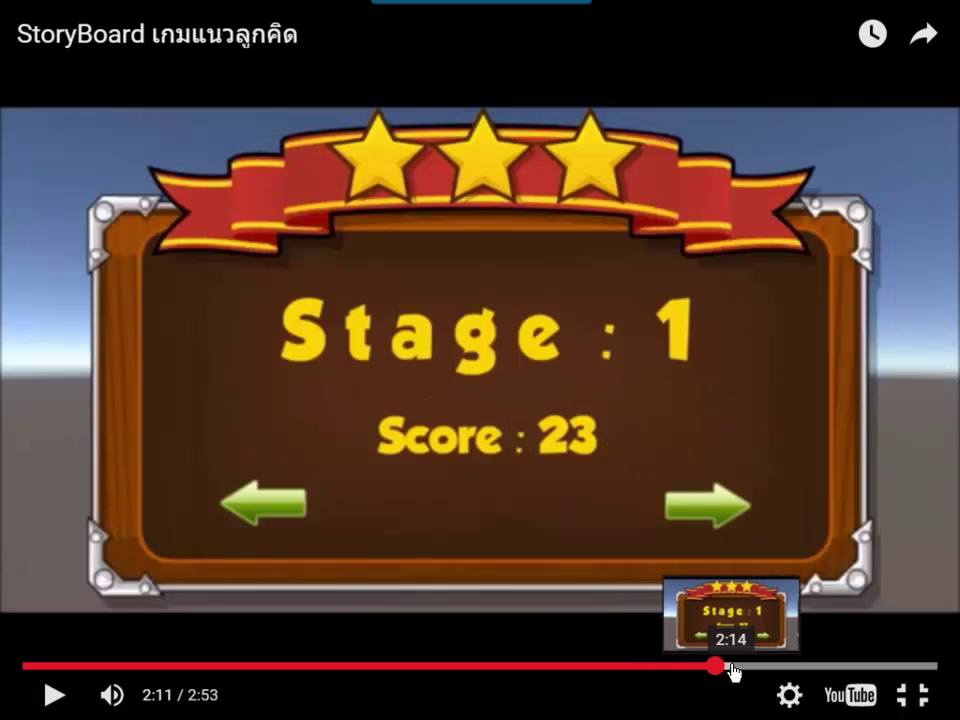
click(739, 667)
click(782, 667)
click(911, 696)
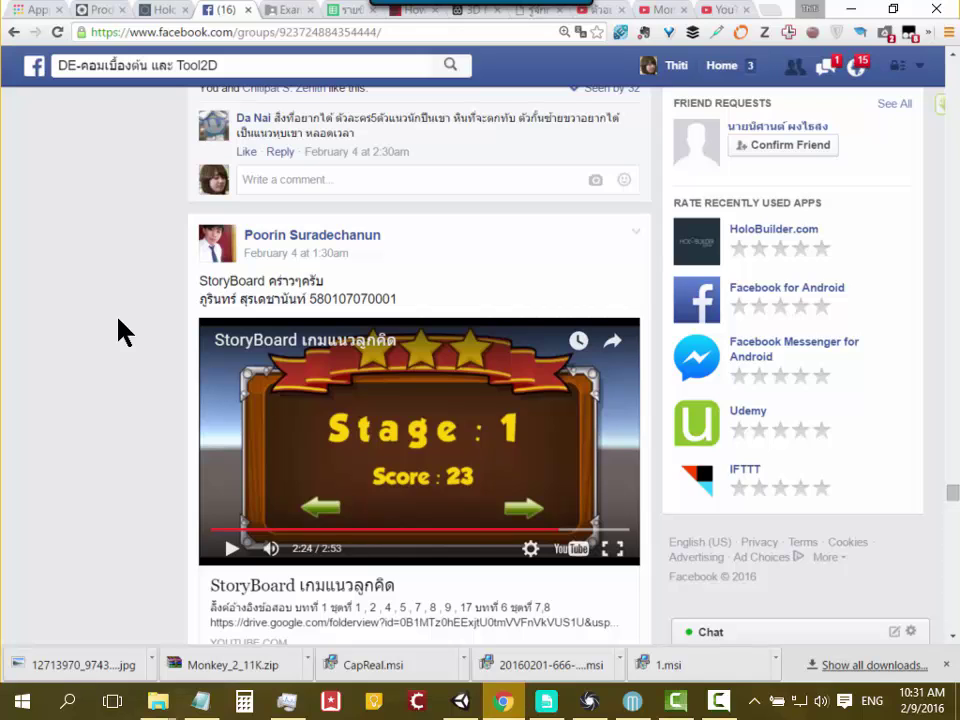
Step: Scroll the feed to the StoryBoard MathQuest post and start its video
scroll(105, 311, down, 2)
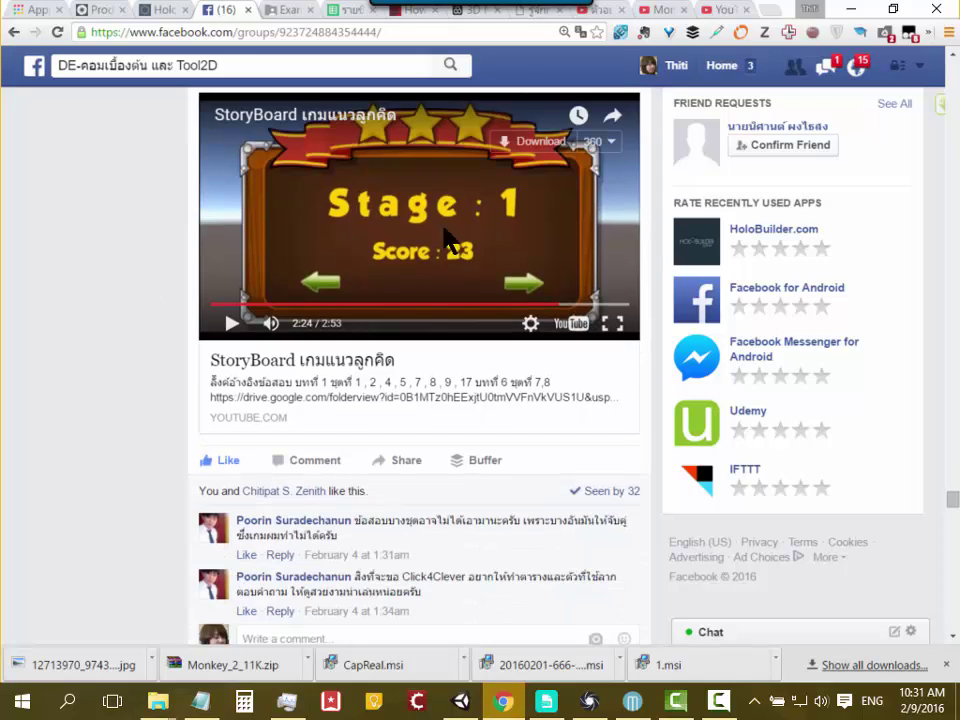
scroll(113, 298, up, 1)
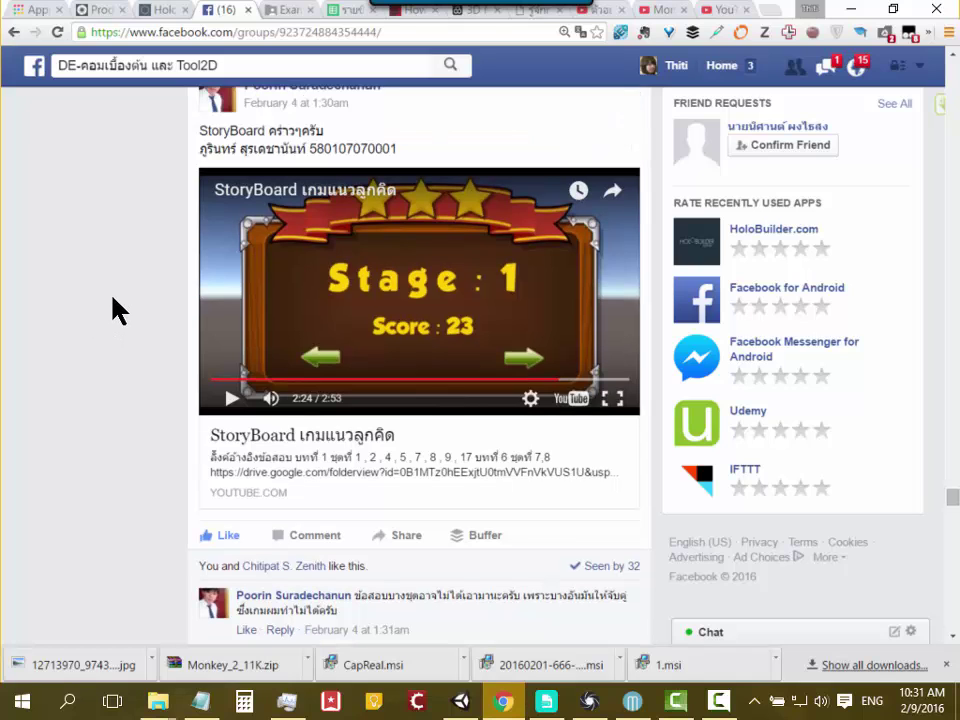
scroll(167, 274, up, 3)
scroll(249, 304, up, 5)
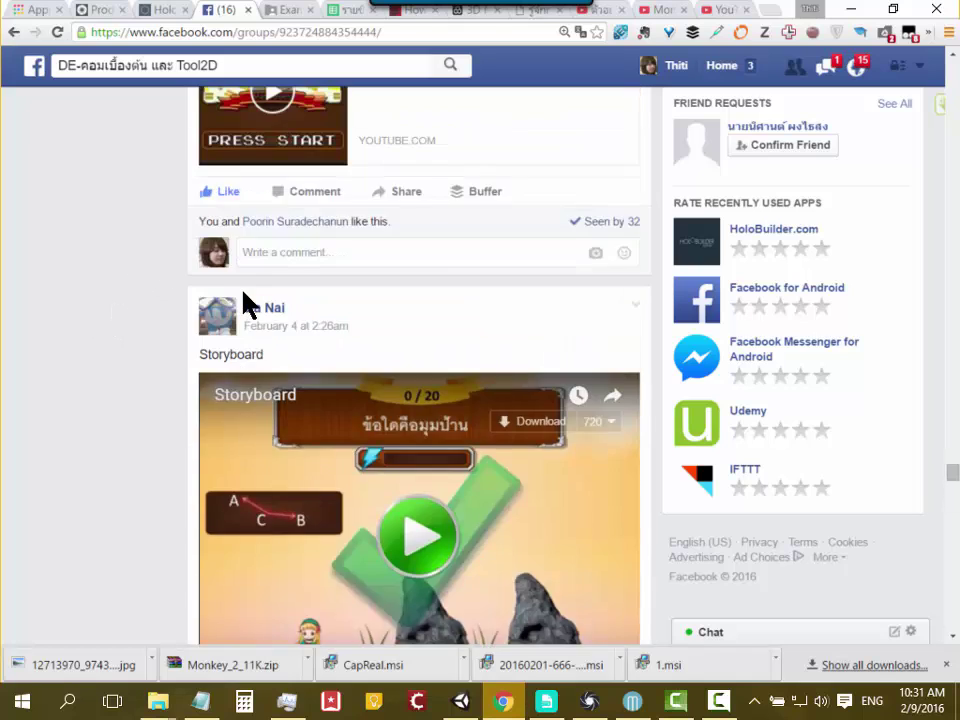
scroll(249, 304, up, 3)
scroll(247, 302, up, 1)
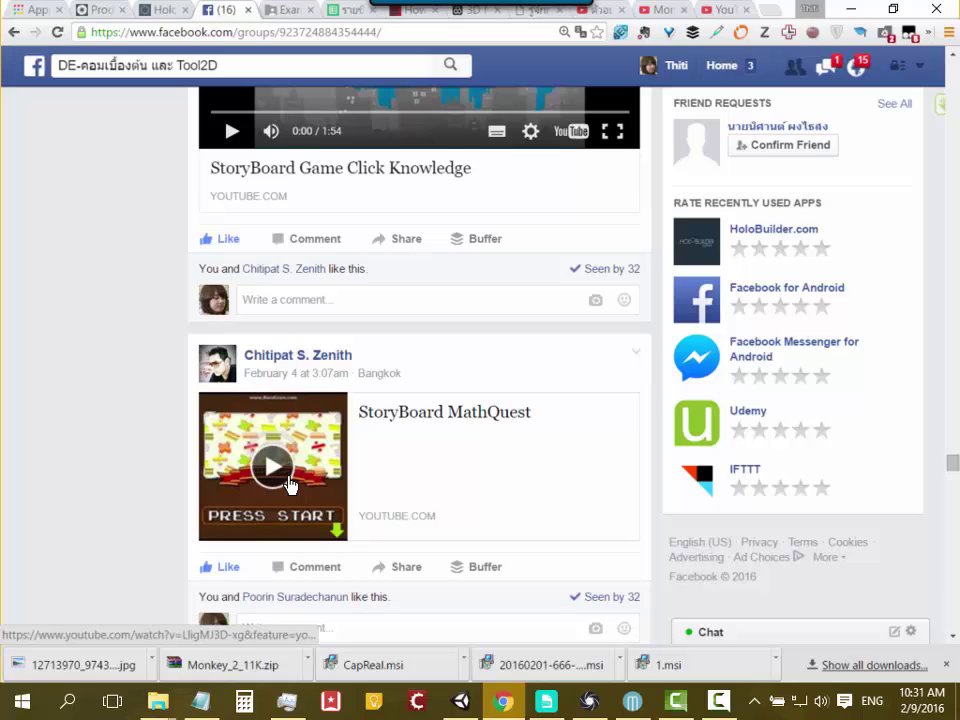
click(358, 597)
scroll(133, 409, down, 3)
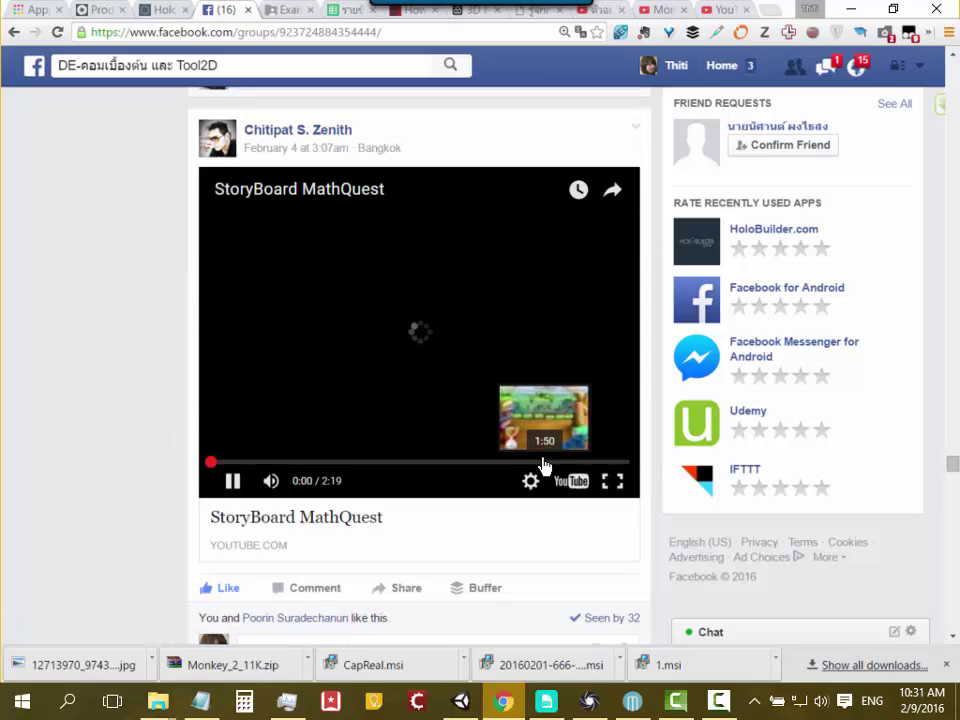
Step: Seek the MathQuest video around 1:46–1:56, pause at 1:53, and minimise the browser
click(563, 463)
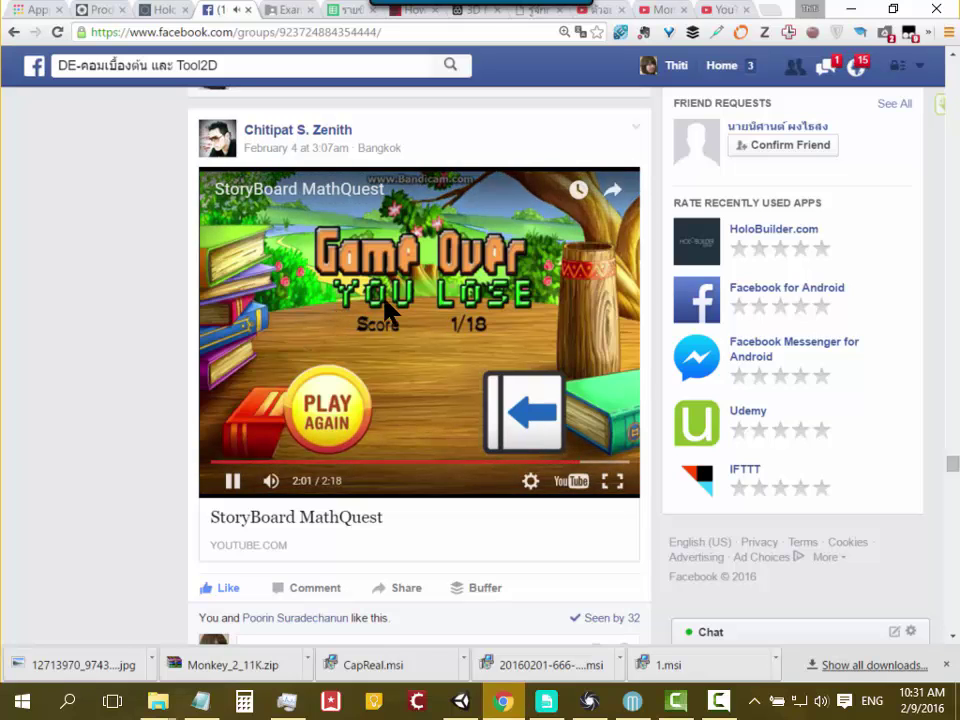
click(533, 461)
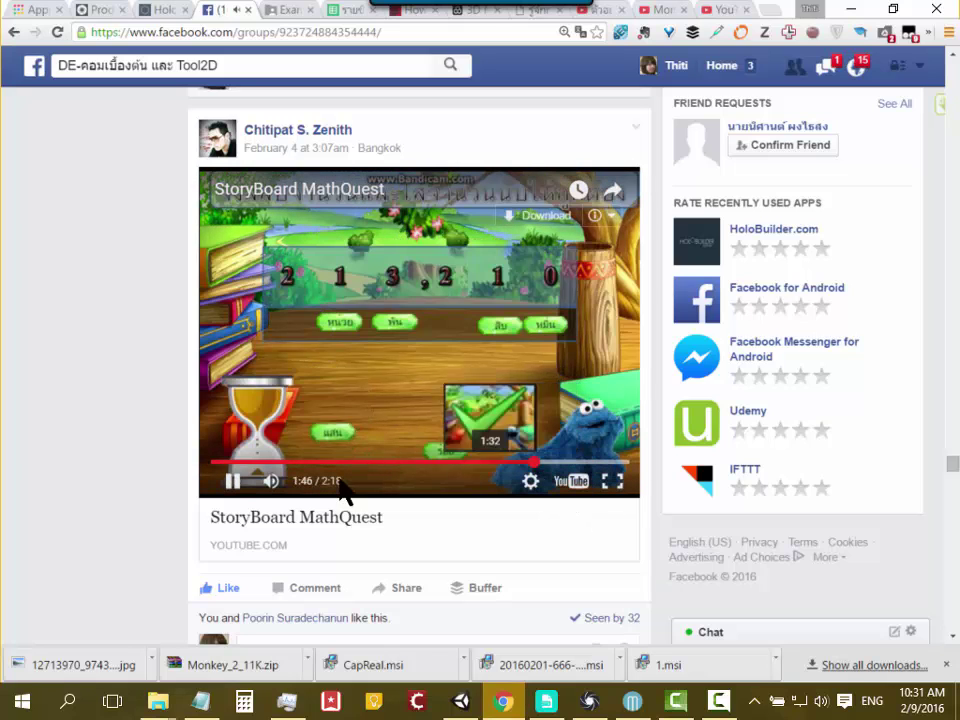
click(229, 483)
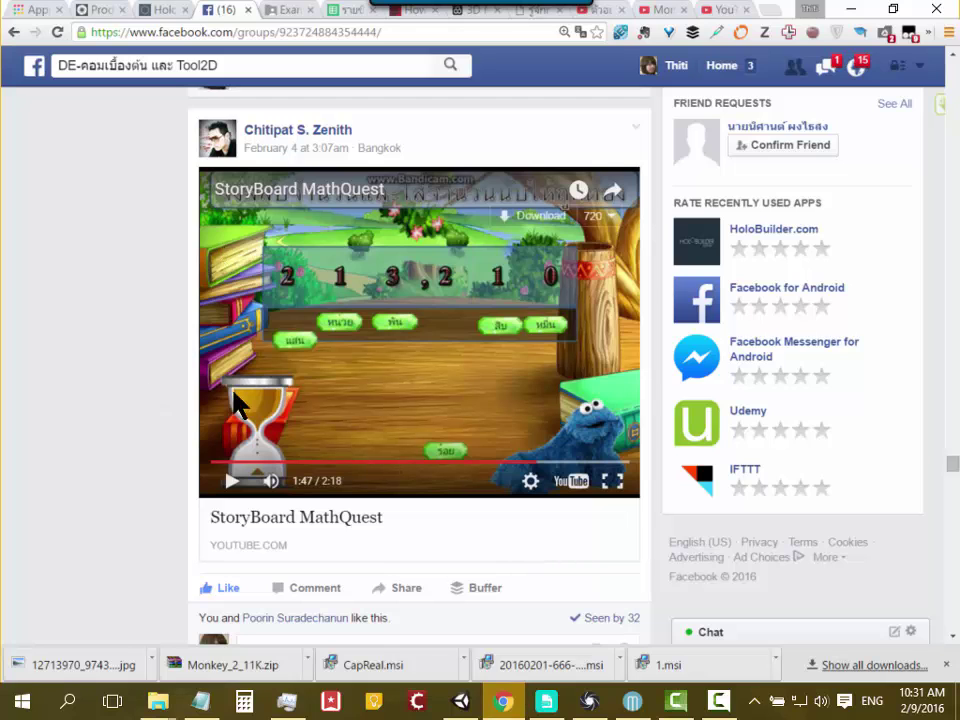
click(553, 462)
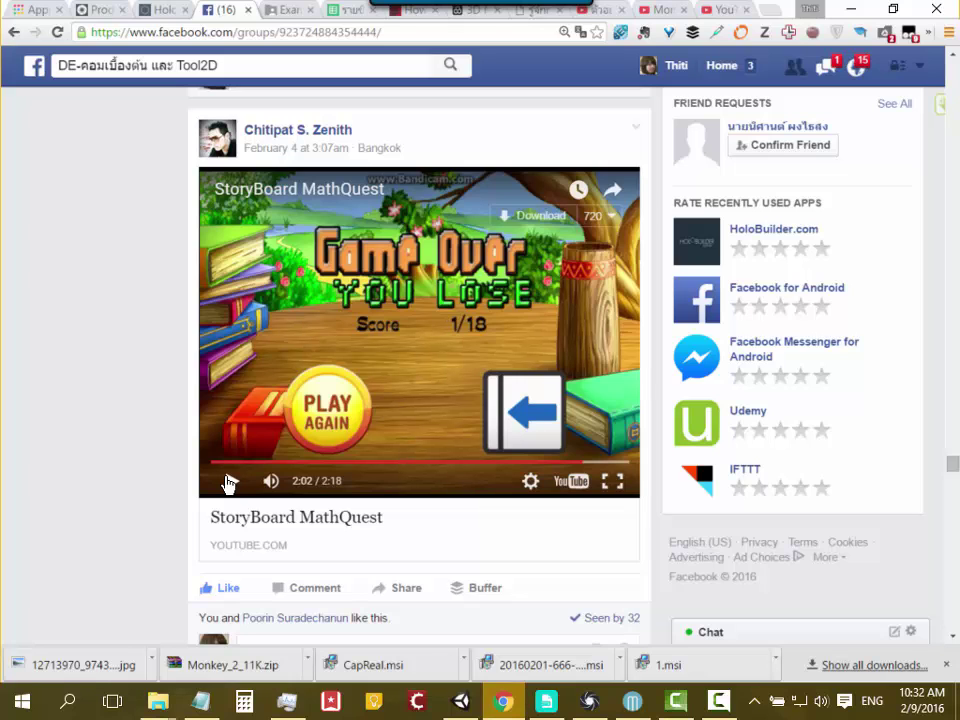
click(511, 708)
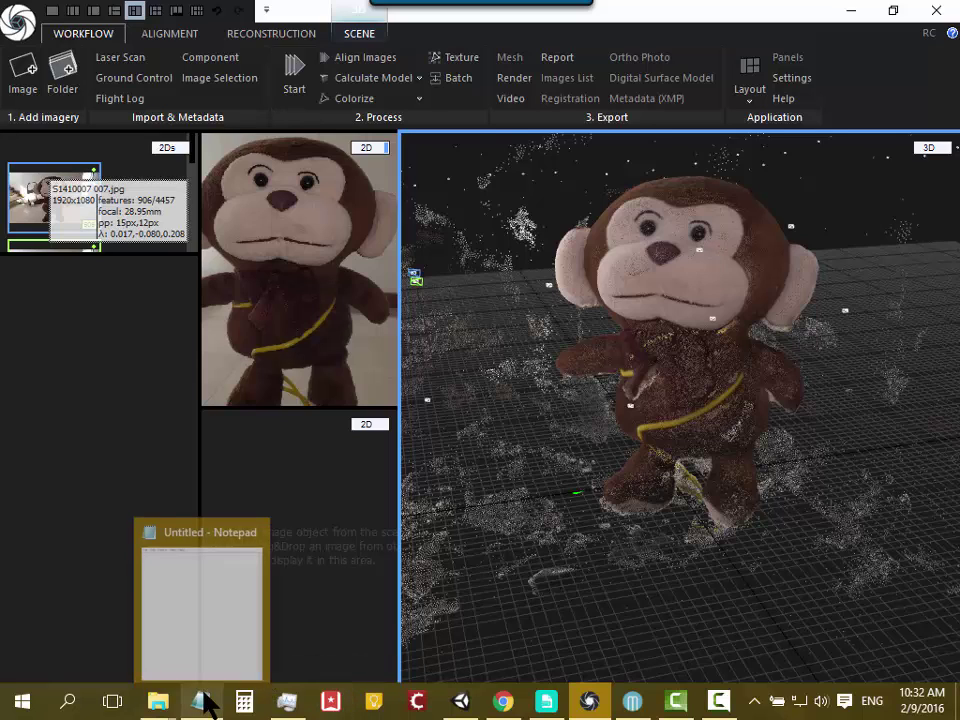
Step: In the centred untitled Notepad window, write Font, Graphics and Spriters on three lines
click(205, 703)
mouse_move(141, 88)
mouse_down()
mouse_move(563, 57)
mouse_move(627, 85)
mouse_up()
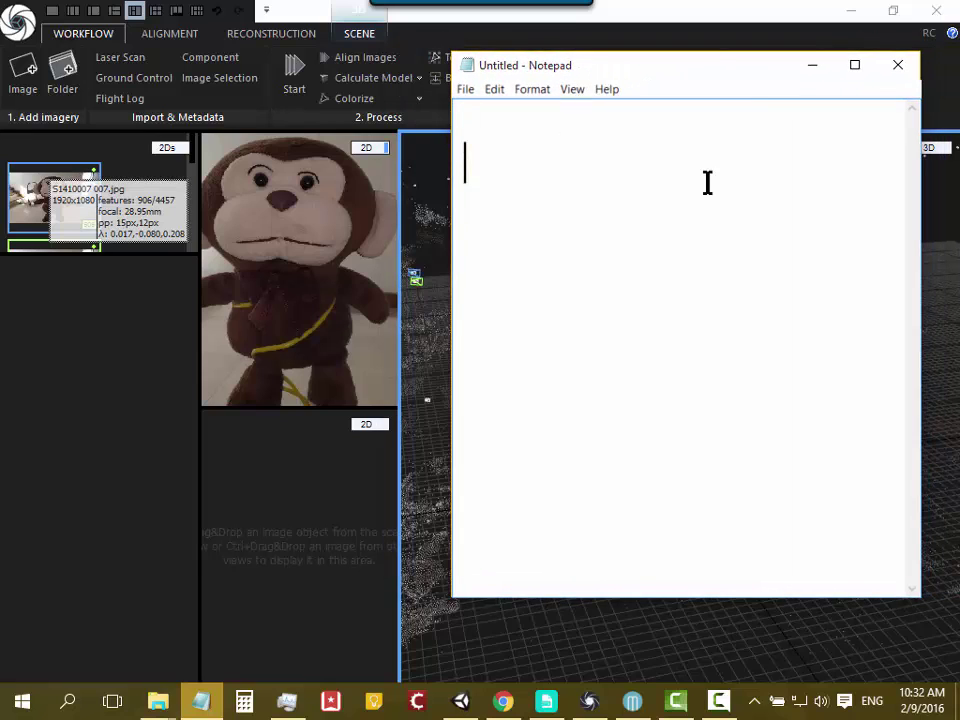
text(Fon)
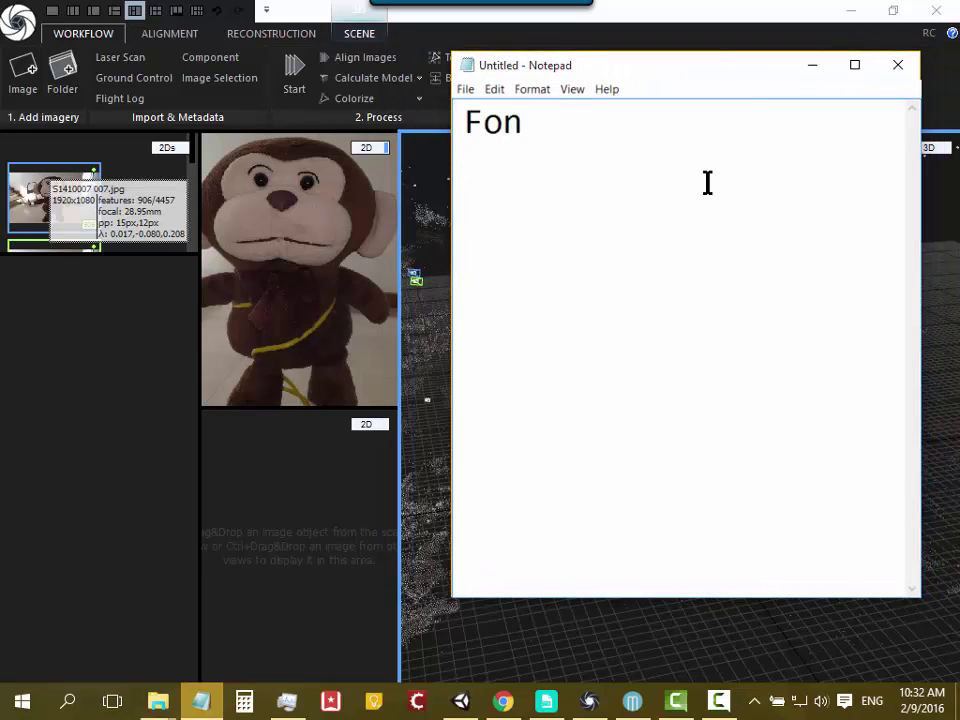
text(t)
key(Return)
text(Grap)
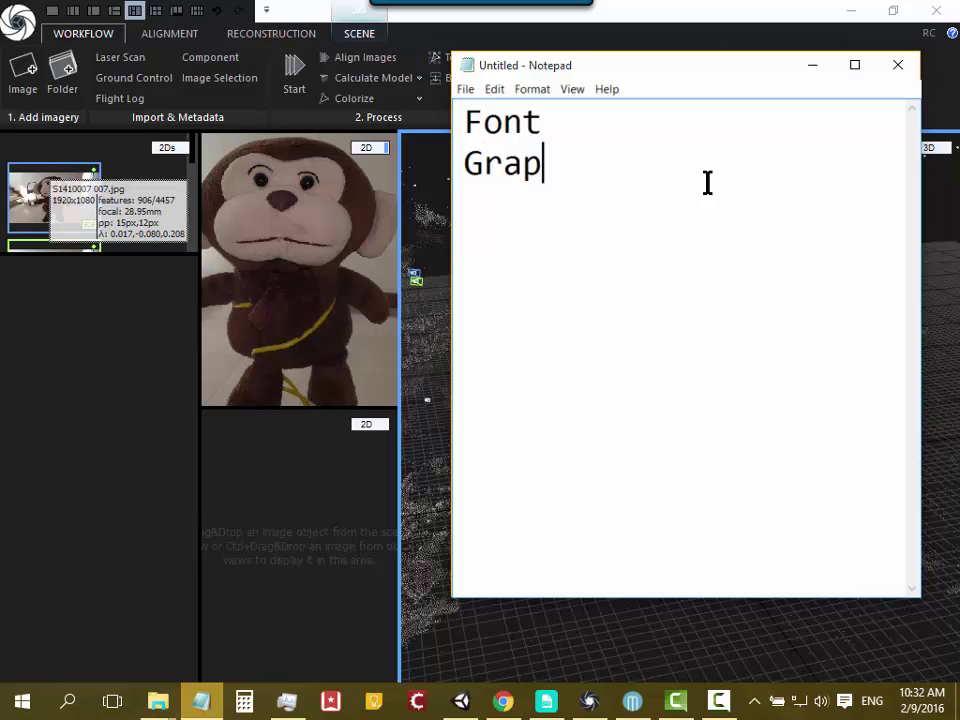
text(hics)
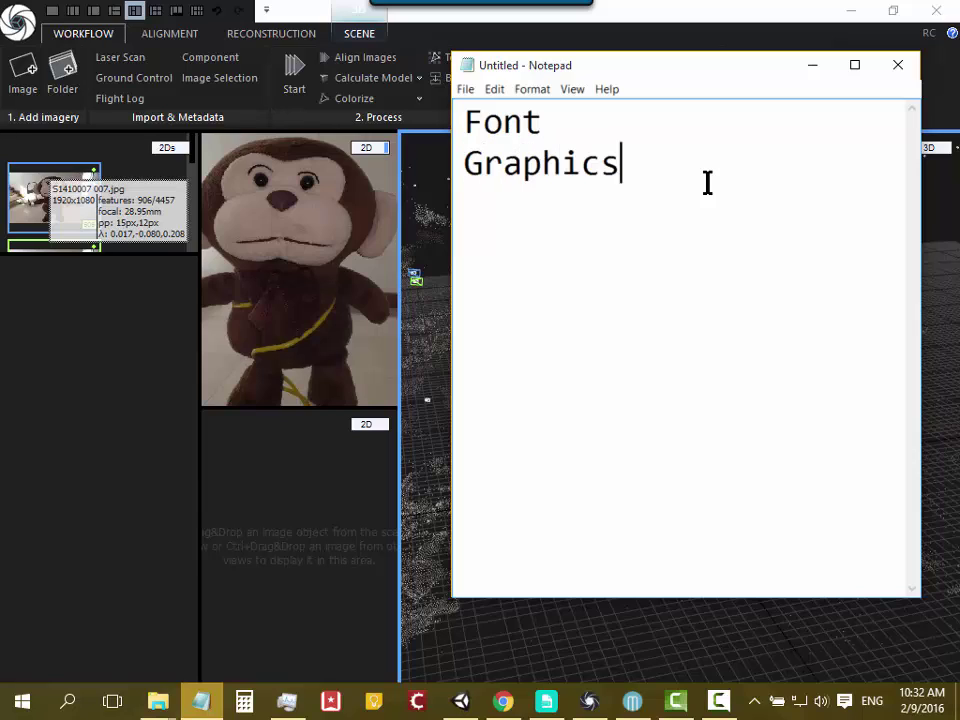
key(Return)
text(Spr)
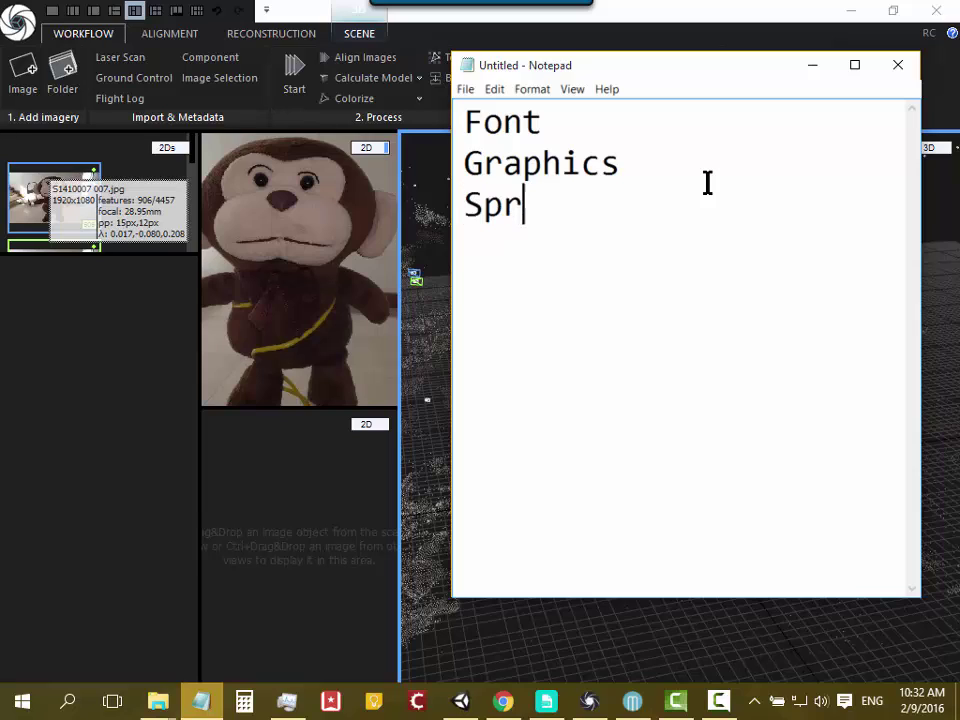
text(iter)
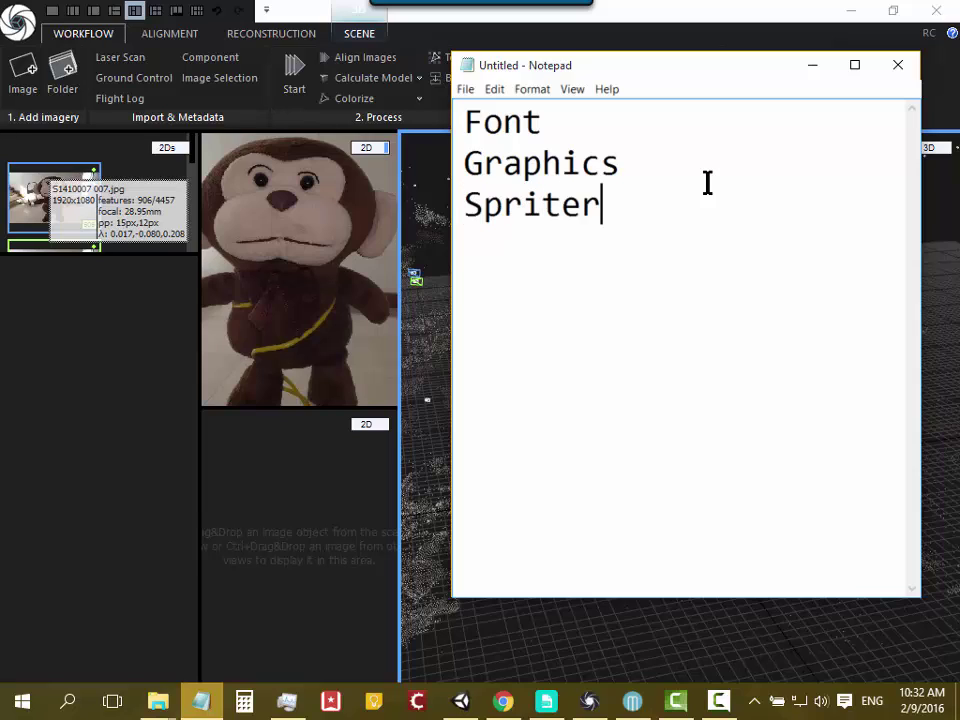
text(s)
key(Left)
key(Right)
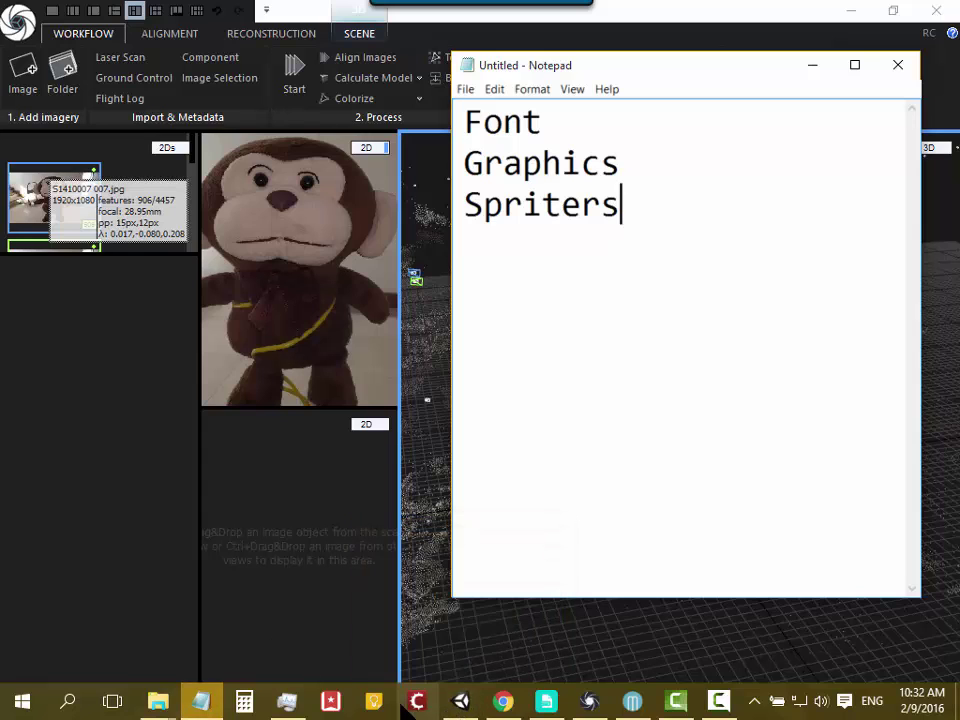
Step: Bring Unity forward and search Windows for 'font' to list the Fonts control panel
click(459, 700)
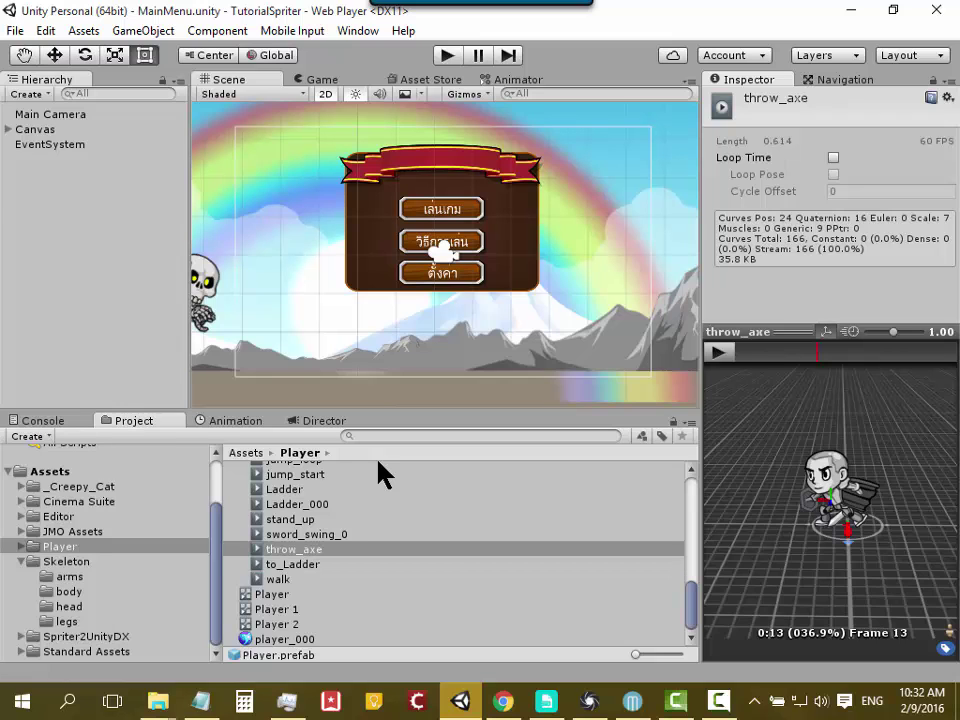
click(76, 690)
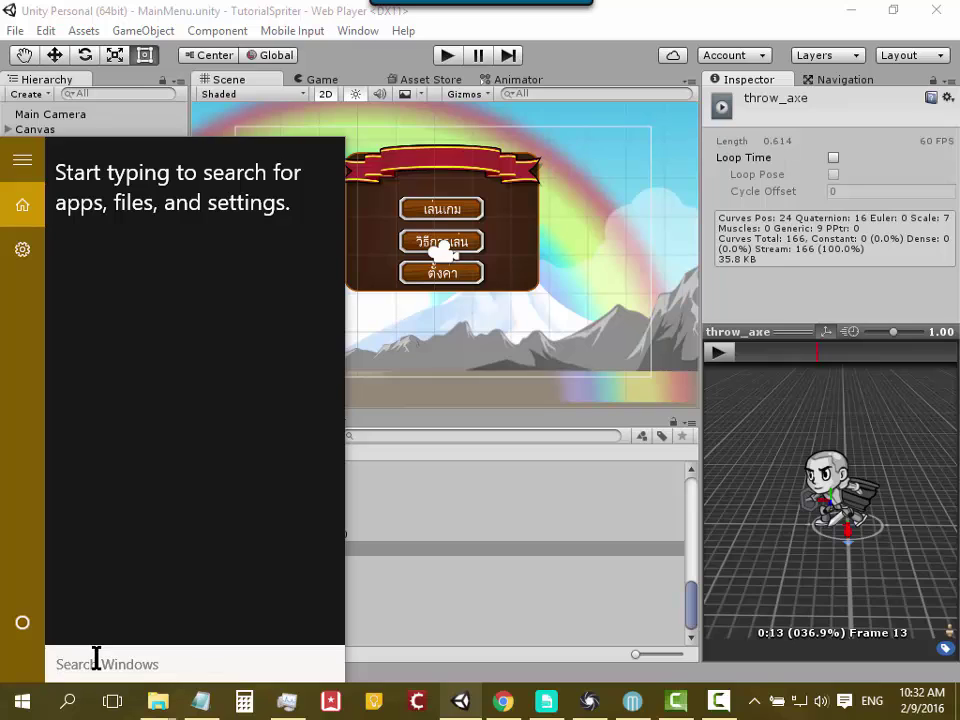
text(font)
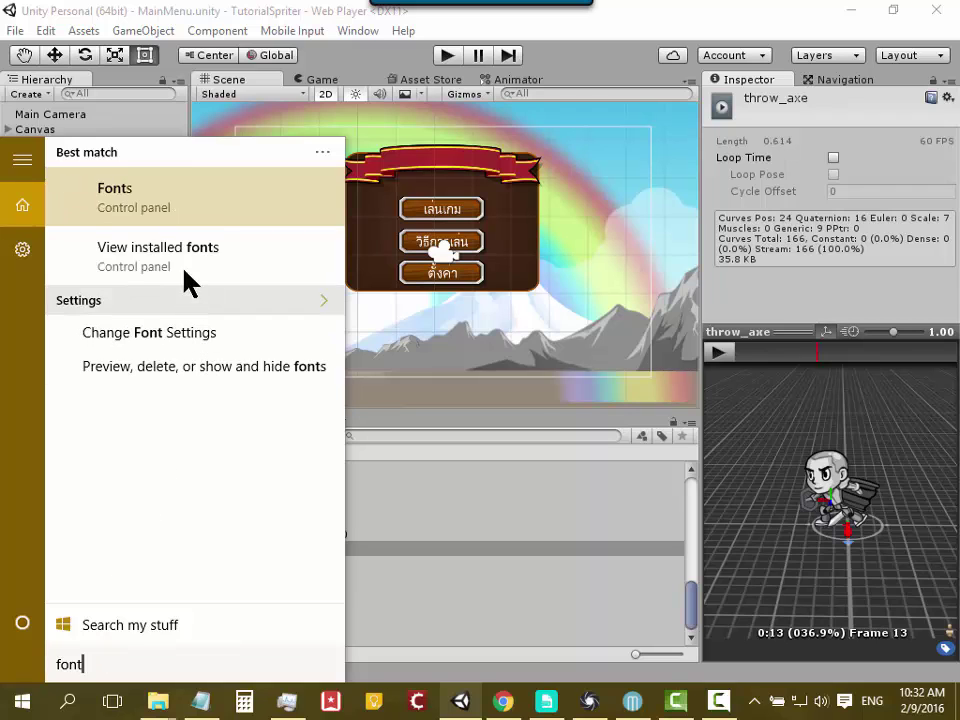
Step: Open the Fonts control panel and scroll its list down to Forte Regular
click(152, 200)
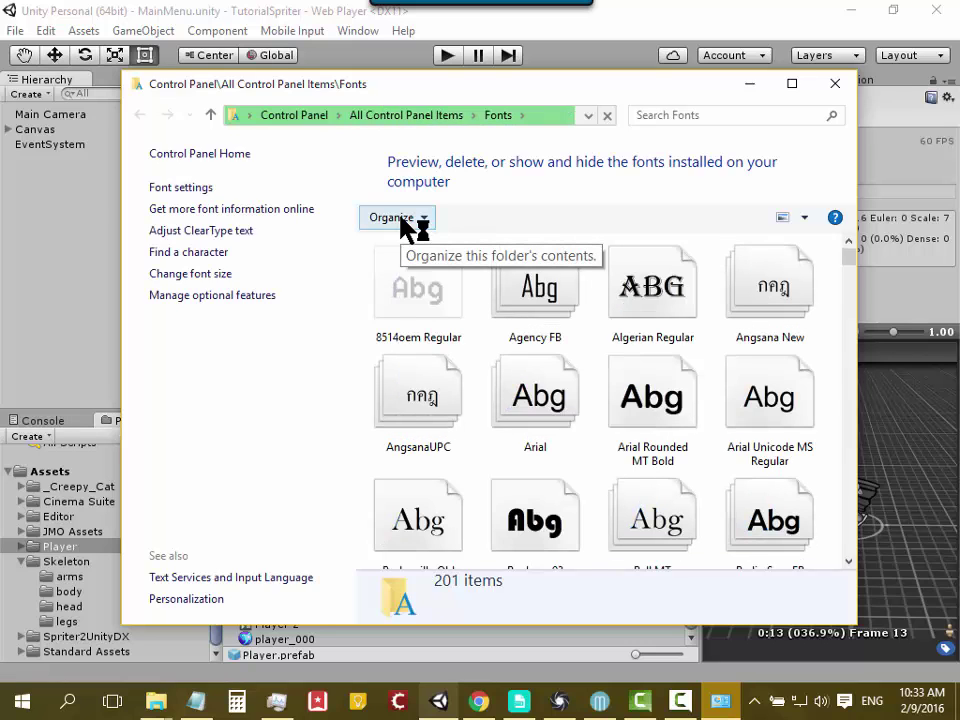
drag(566, 85, 297, 33)
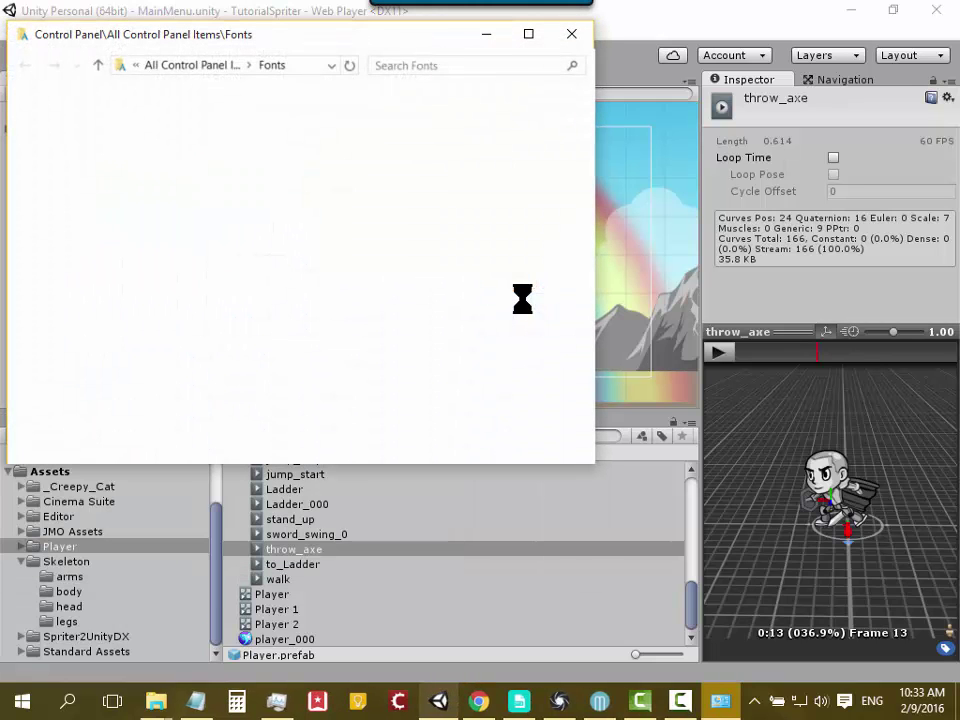
scroll(390, 321, down, 3)
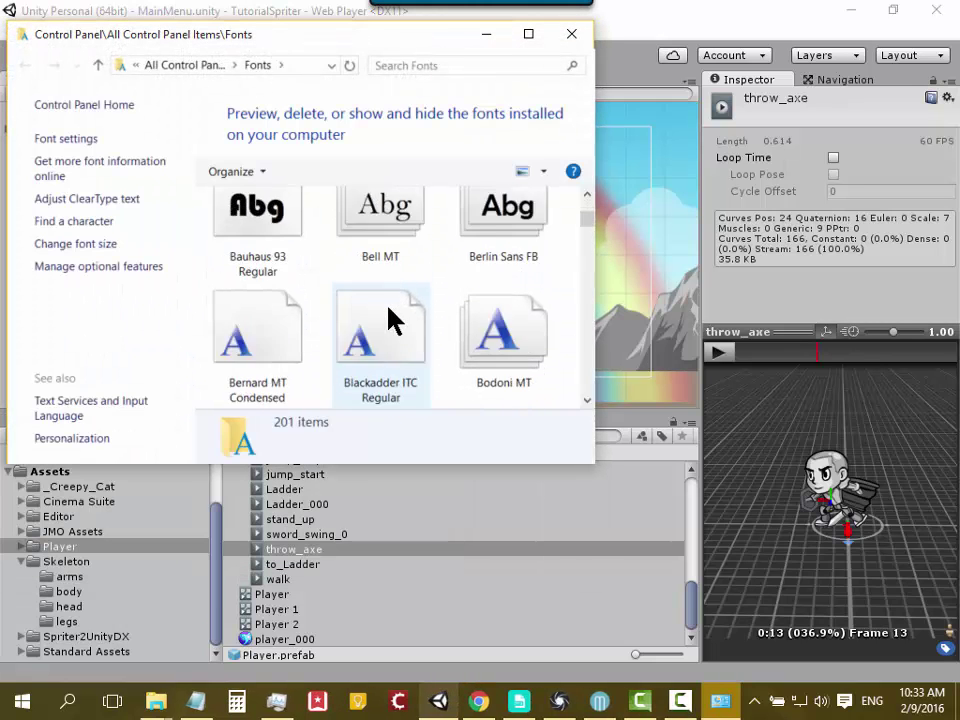
scroll(390, 321, down, 2)
scroll(390, 321, down, 1)
scroll(390, 321, down, 1)
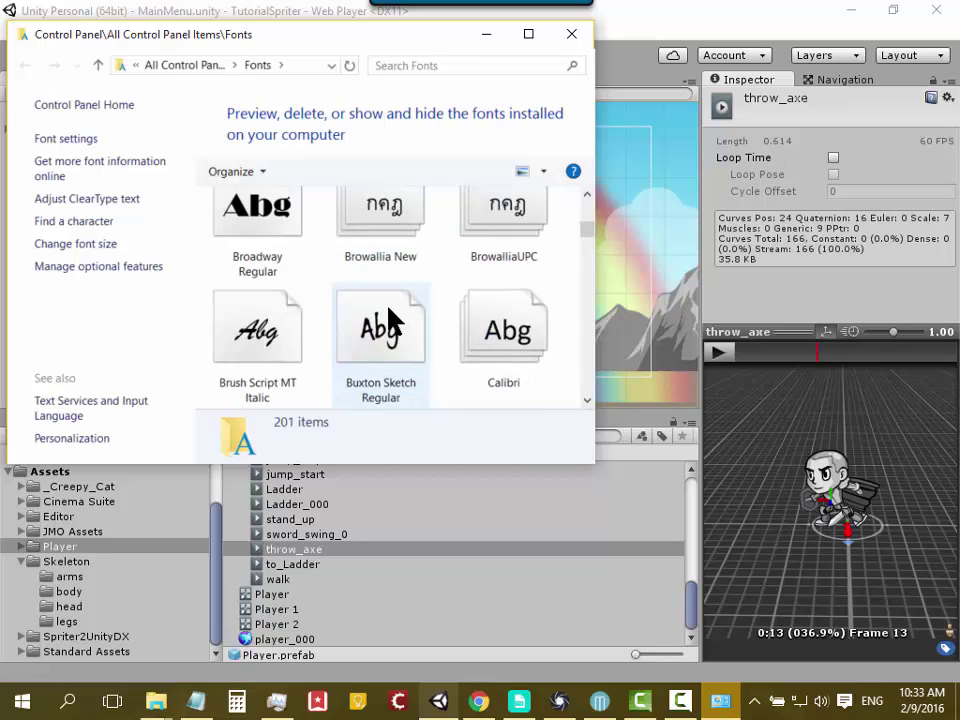
scroll(388, 315, down, 2)
scroll(388, 315, down, 1)
scroll(370, 318, down, 2)
scroll(358, 310, down, 1)
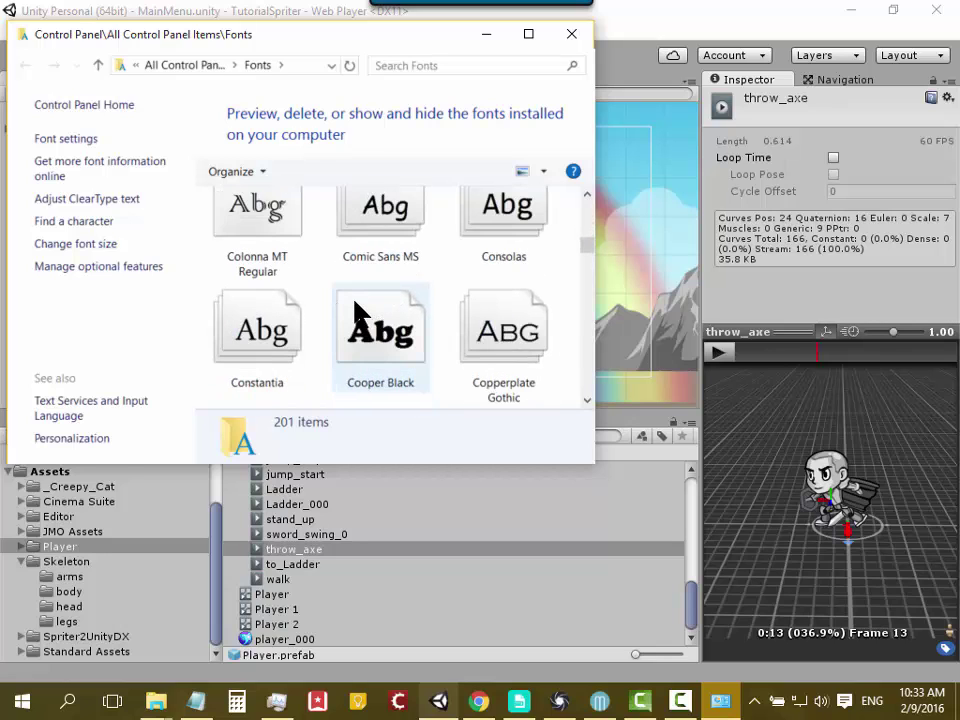
scroll(355, 311, down, 1)
scroll(392, 285, down, 1)
scroll(391, 293, down, 3)
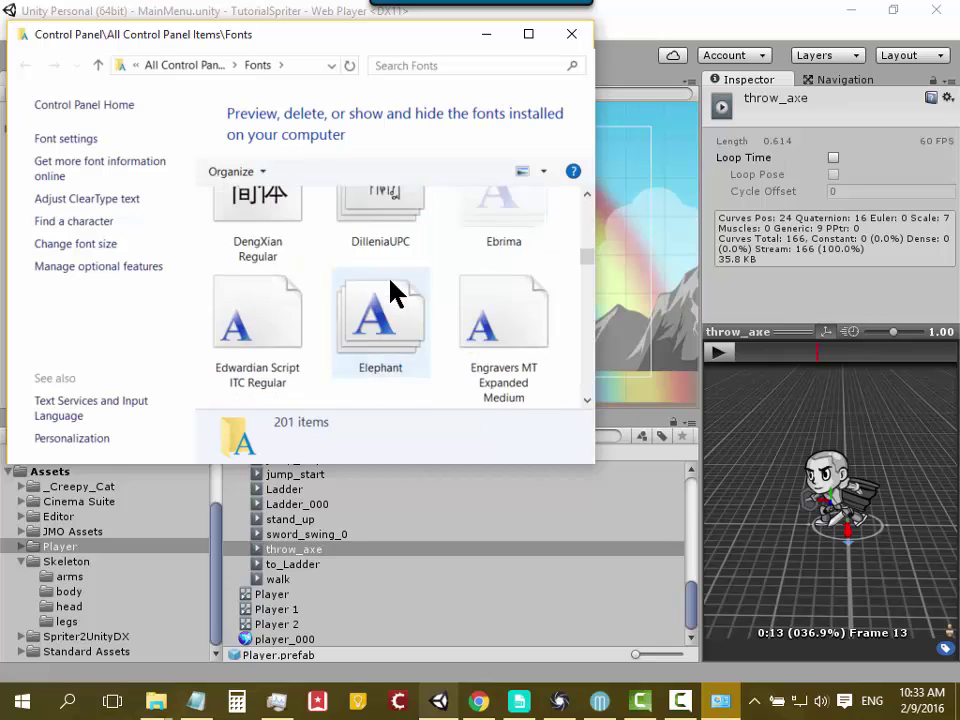
scroll(406, 289, up, 1)
scroll(406, 289, down, 1)
scroll(408, 290, down, 2)
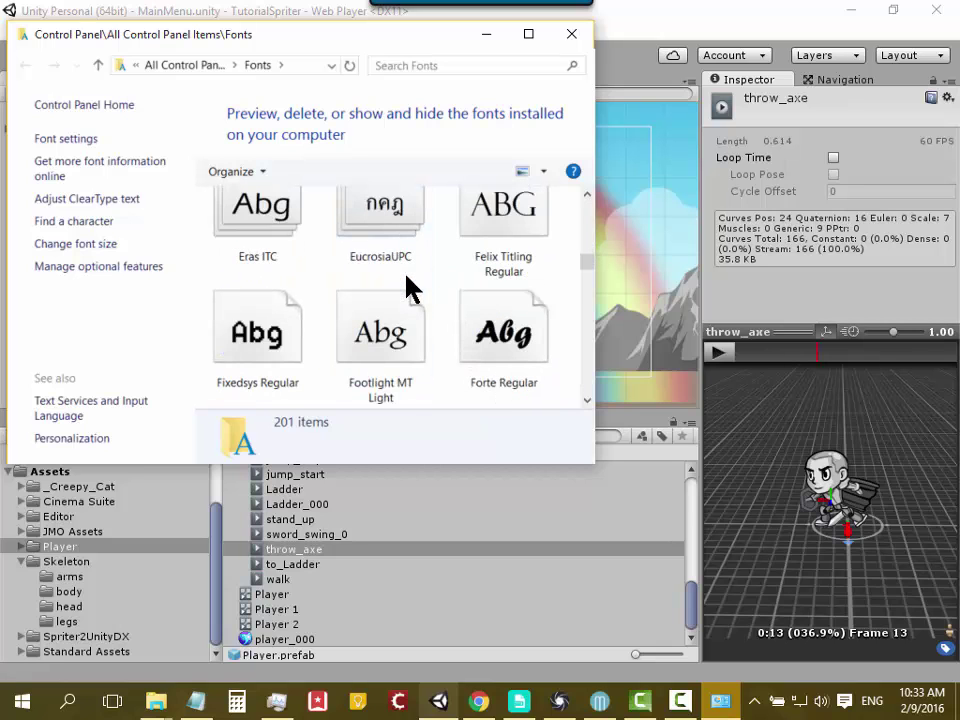
Step: Drag Forte Regular into Unity's Assets folder and minimise the Fonts window
drag(370, 48, 760, 45)
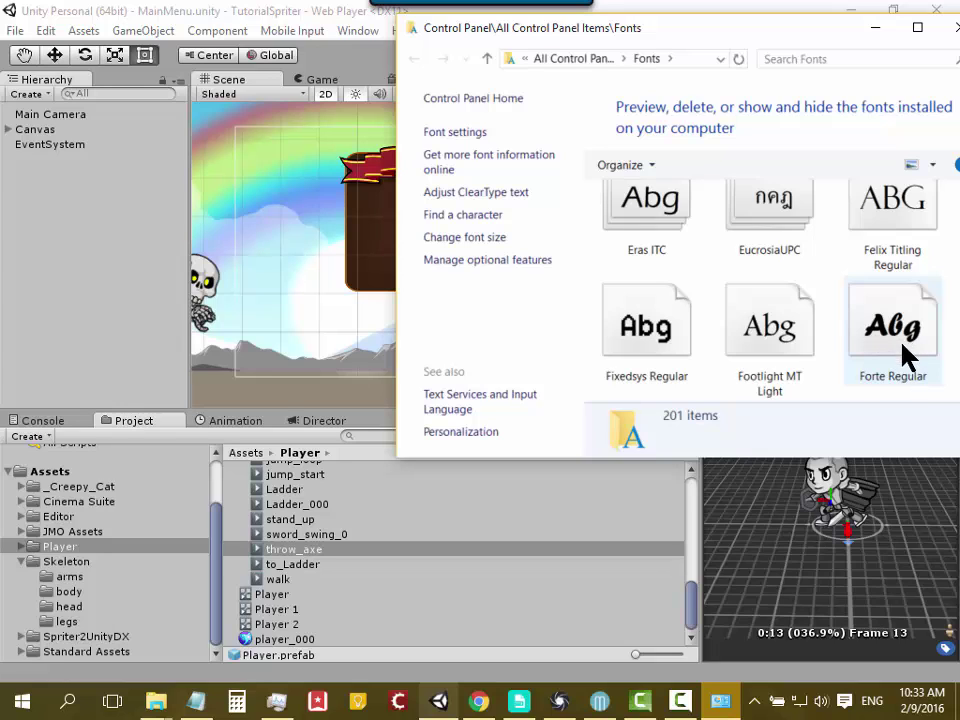
drag(905, 355, 57, 481)
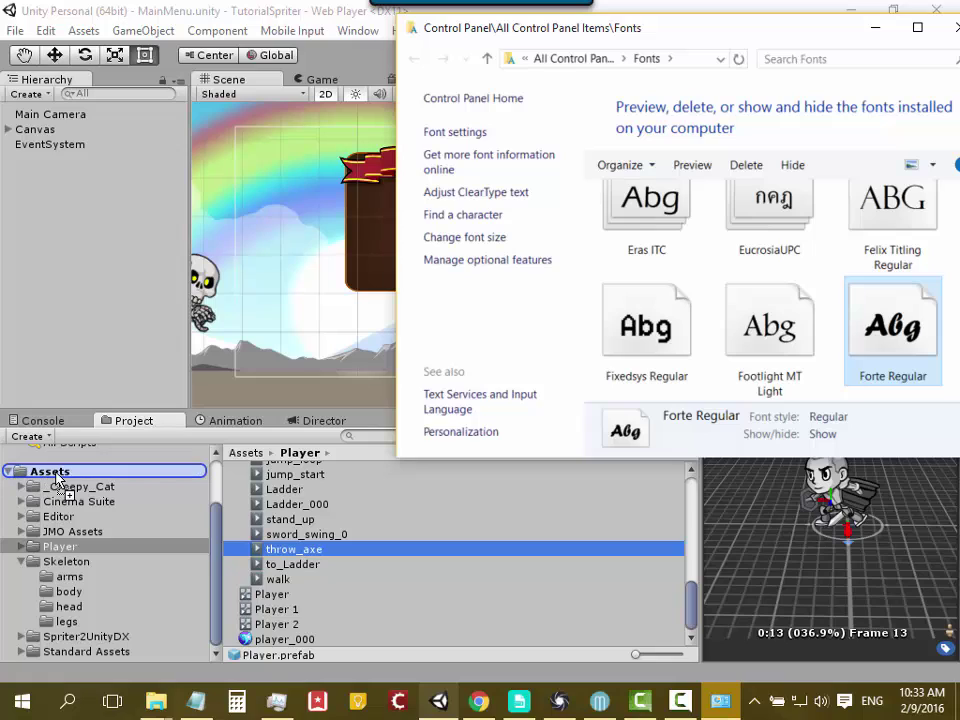
drag(56, 474, 56, 477)
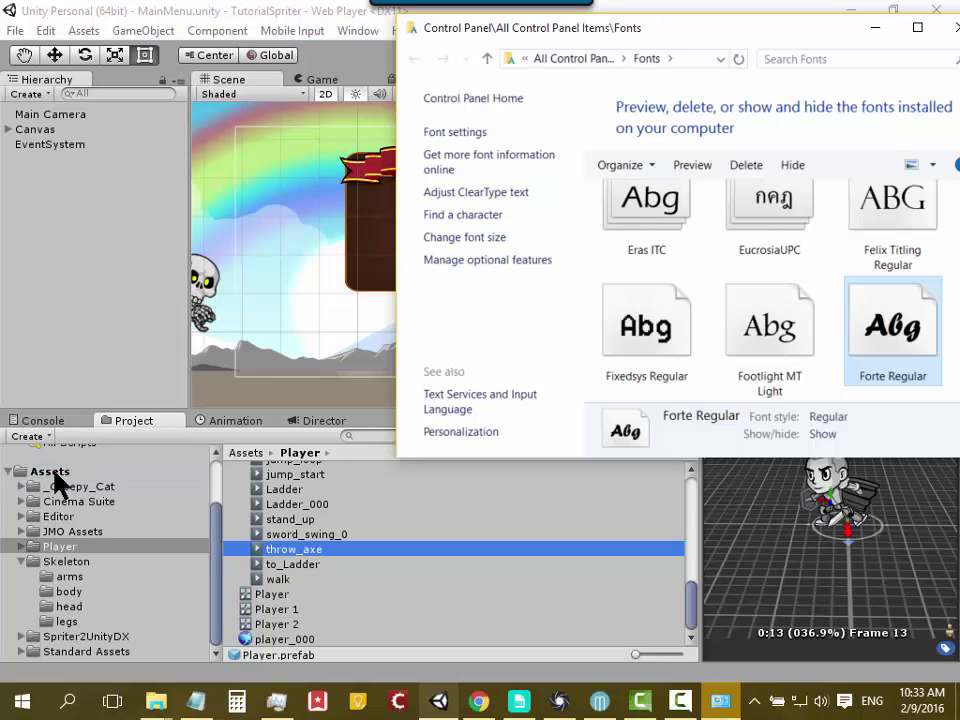
click(873, 28)
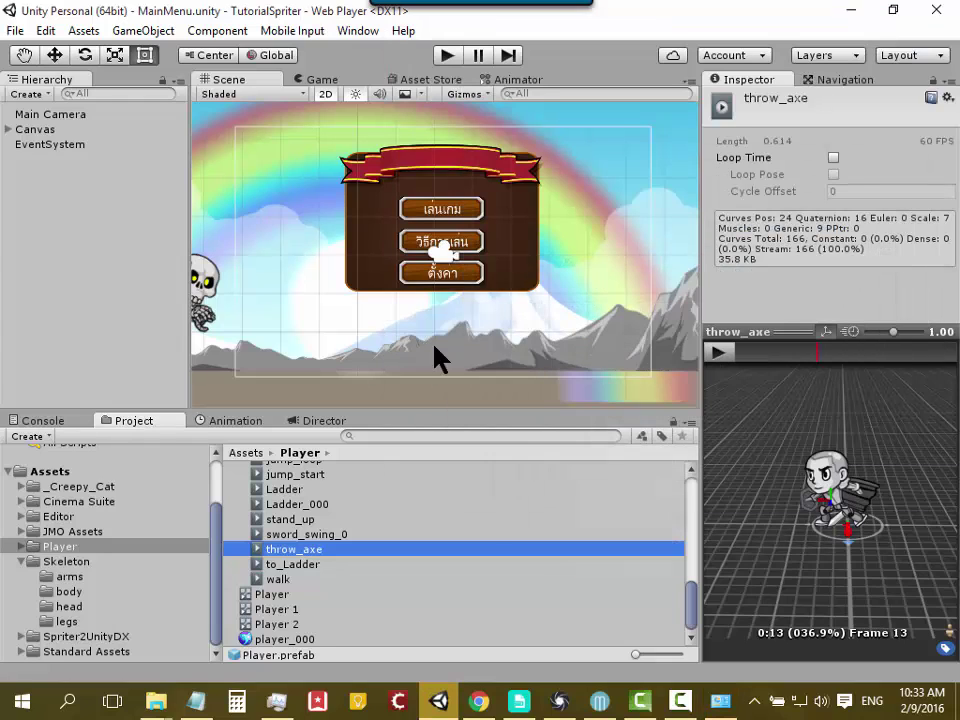
Step: Check the imported FORTE font in Assets, then select the top menu button's Text label
click(62, 473)
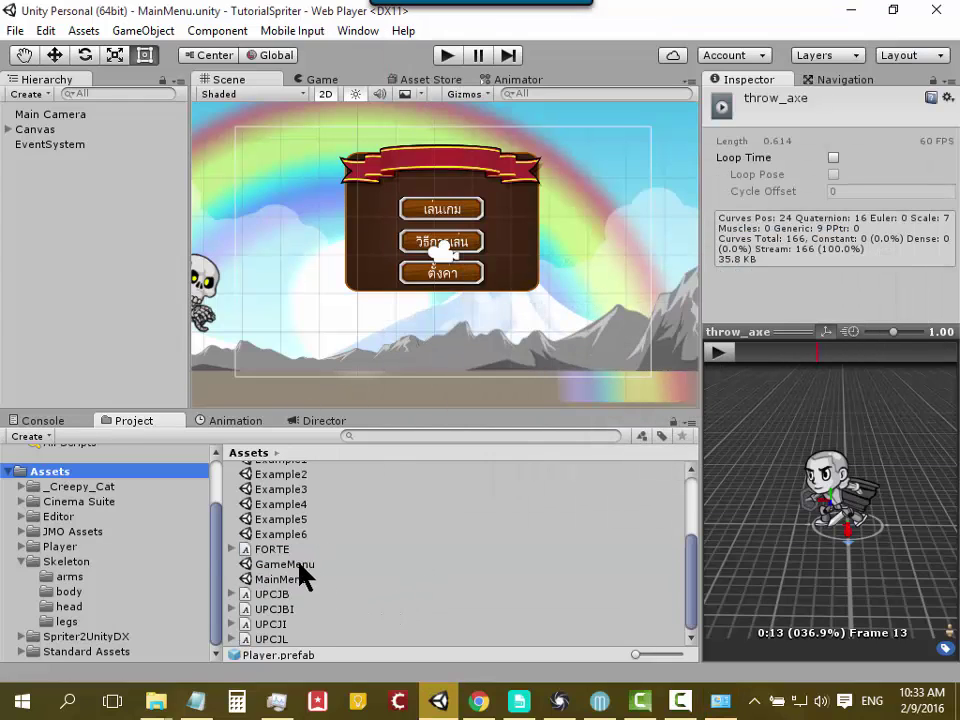
click(272, 550)
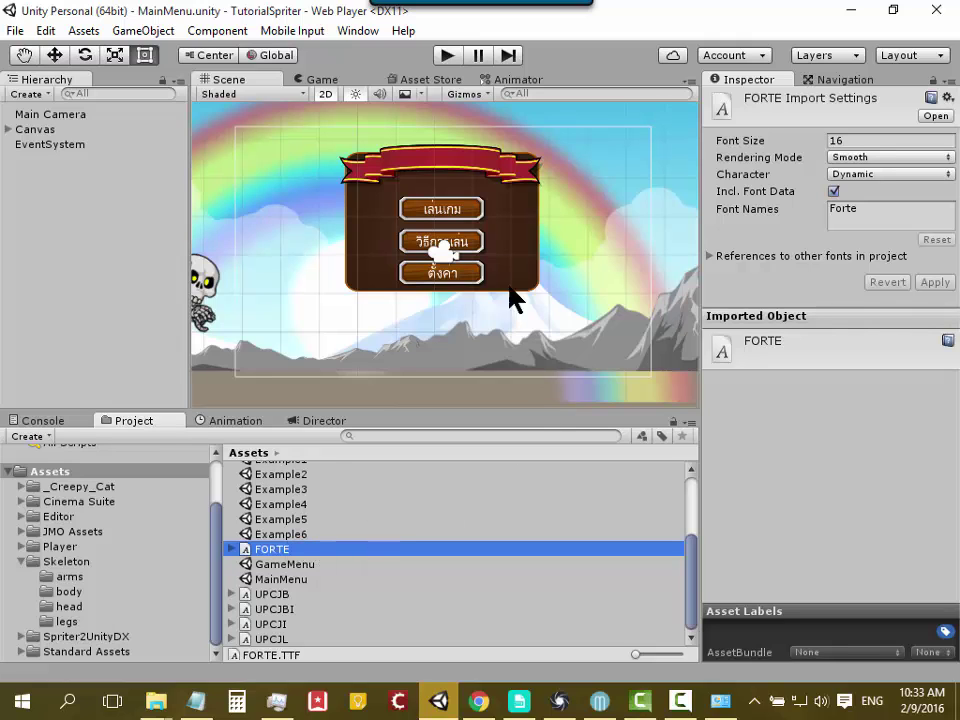
click(441, 213)
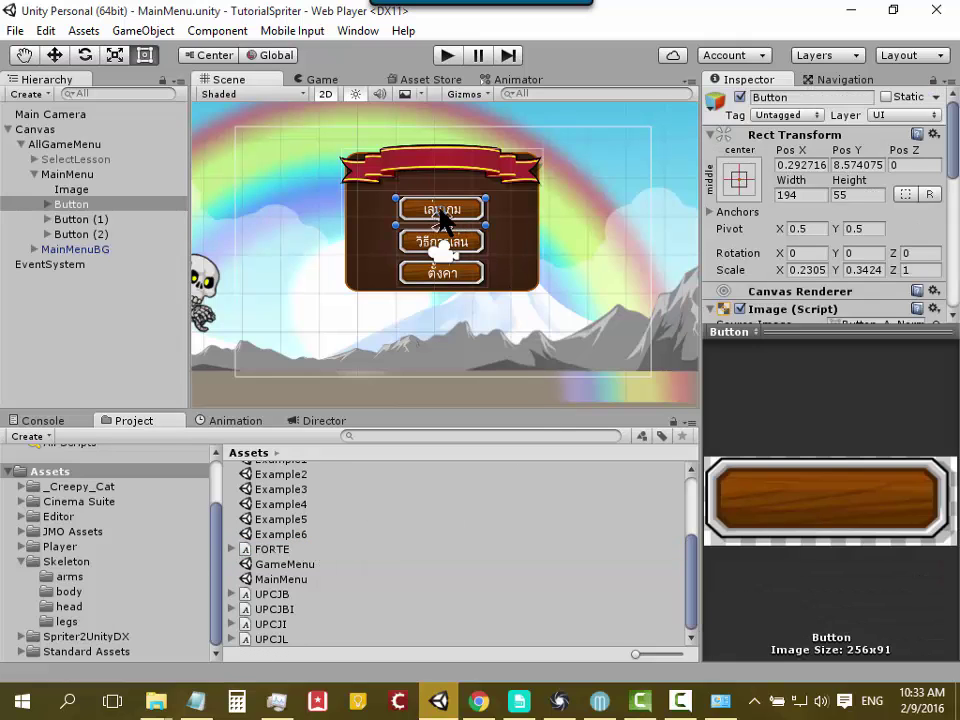
scroll(930, 200, down, 3)
scroll(930, 240, down, 3)
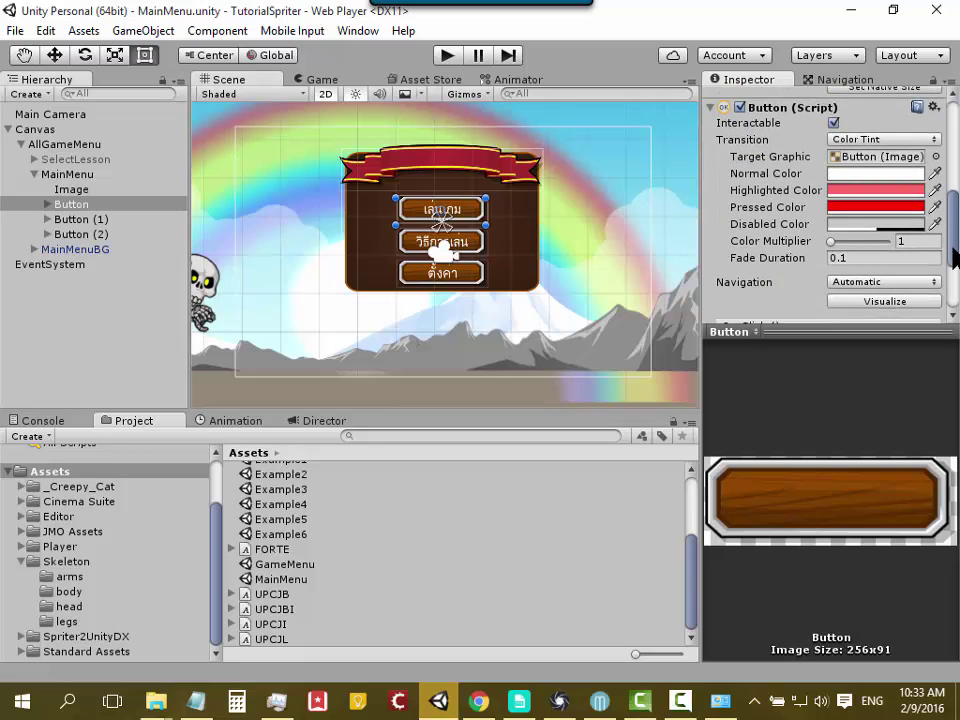
scroll(926, 279, down, 3)
click(47, 204)
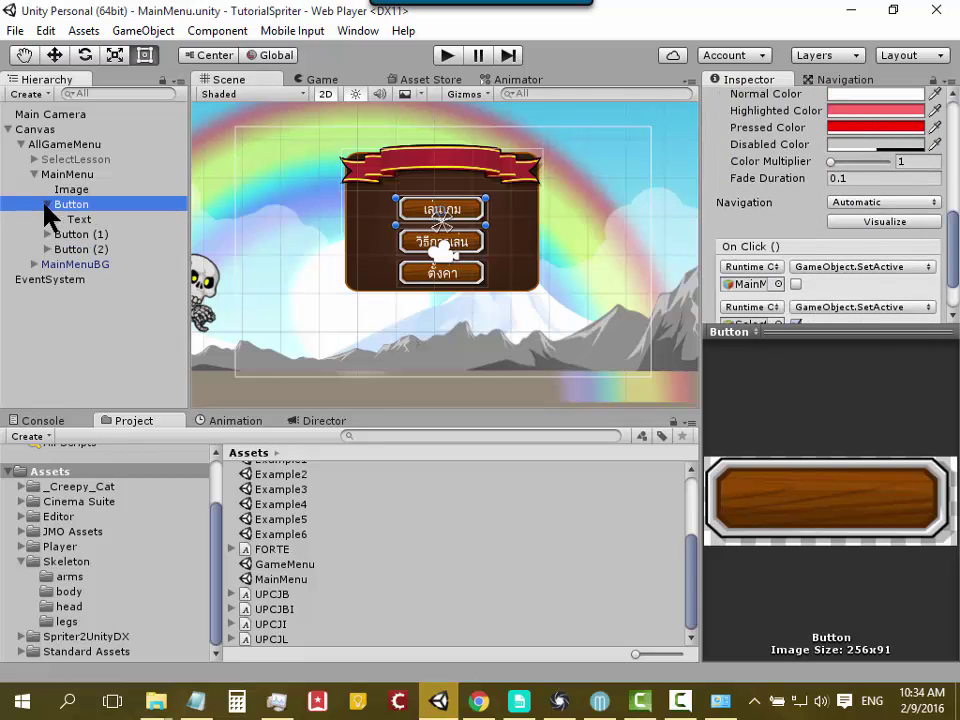
click(71, 219)
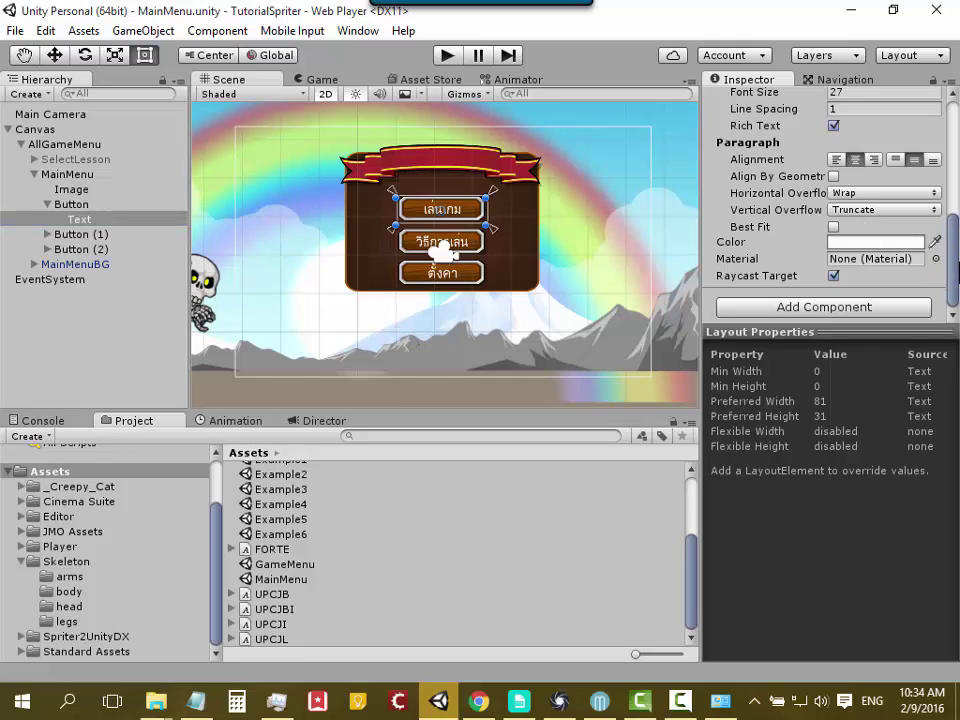
scroll(936, 262, up, 3)
Step: Try the FORTE and GROBOLD fonts on the button label
click(935, 216)
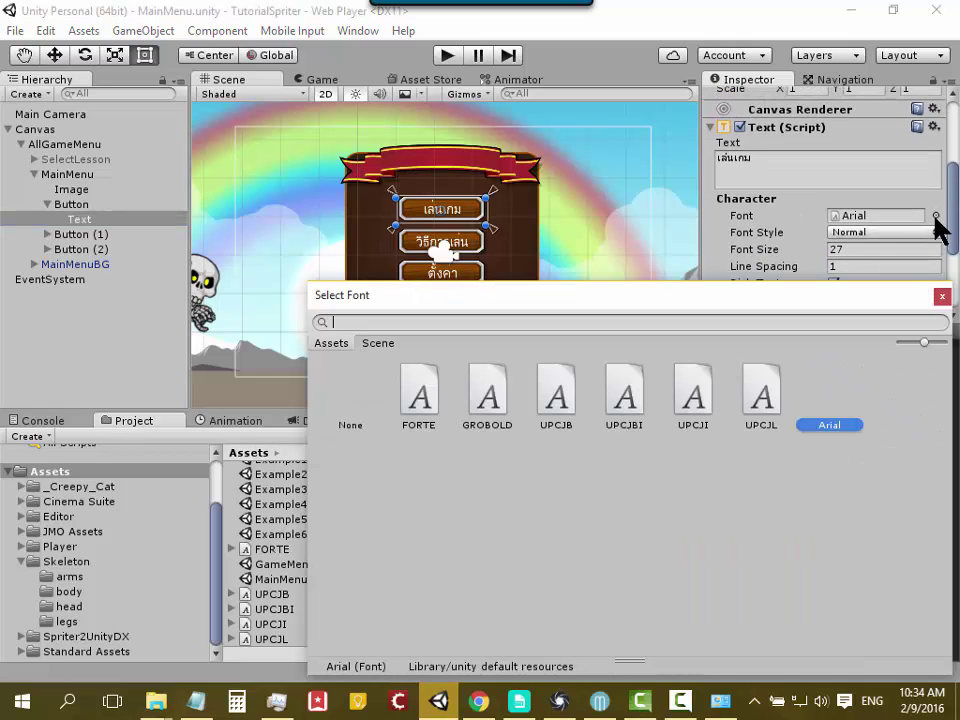
click(430, 398)
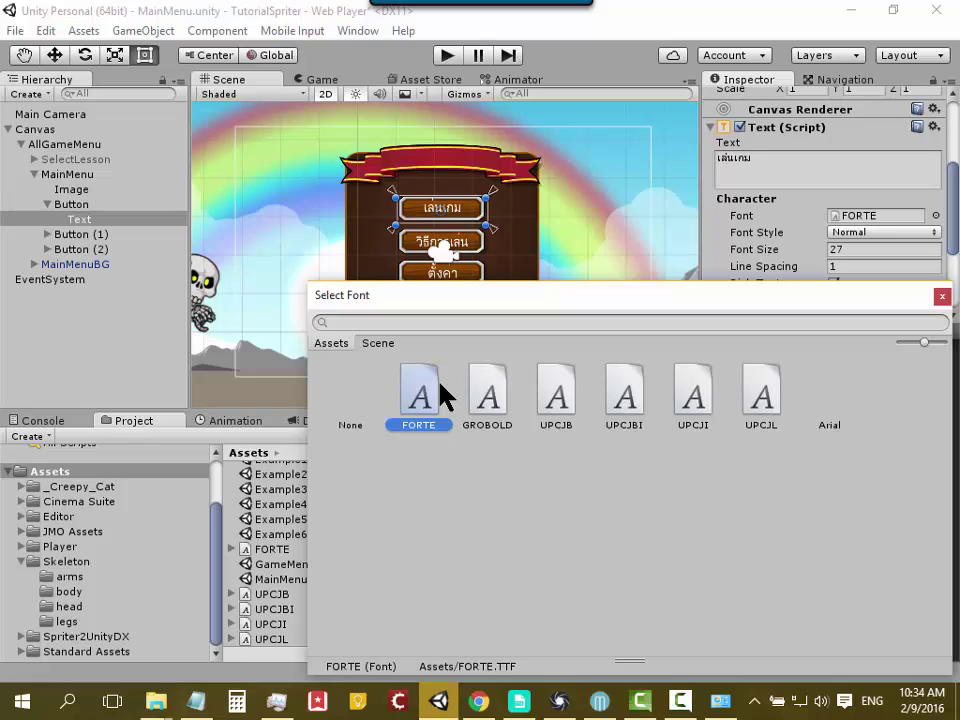
click(484, 388)
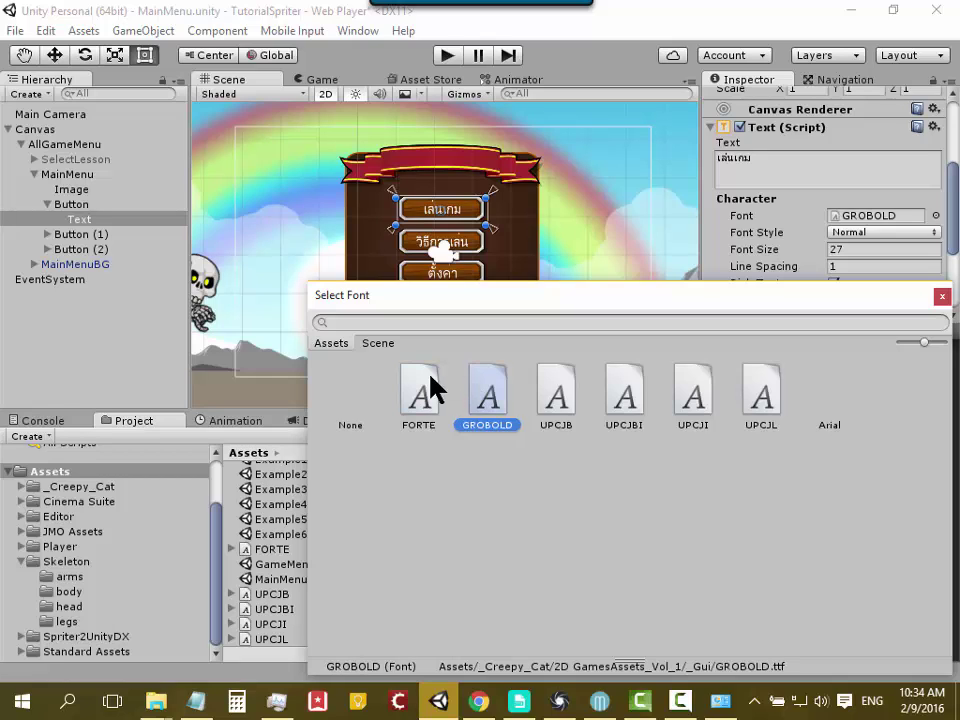
click(433, 390)
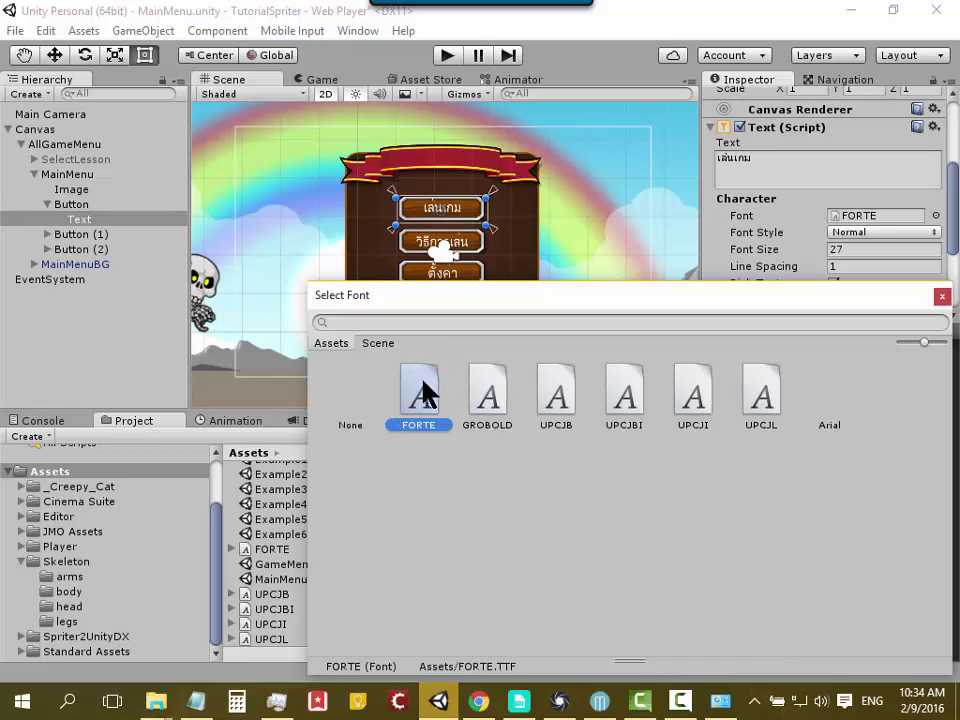
click(489, 396)
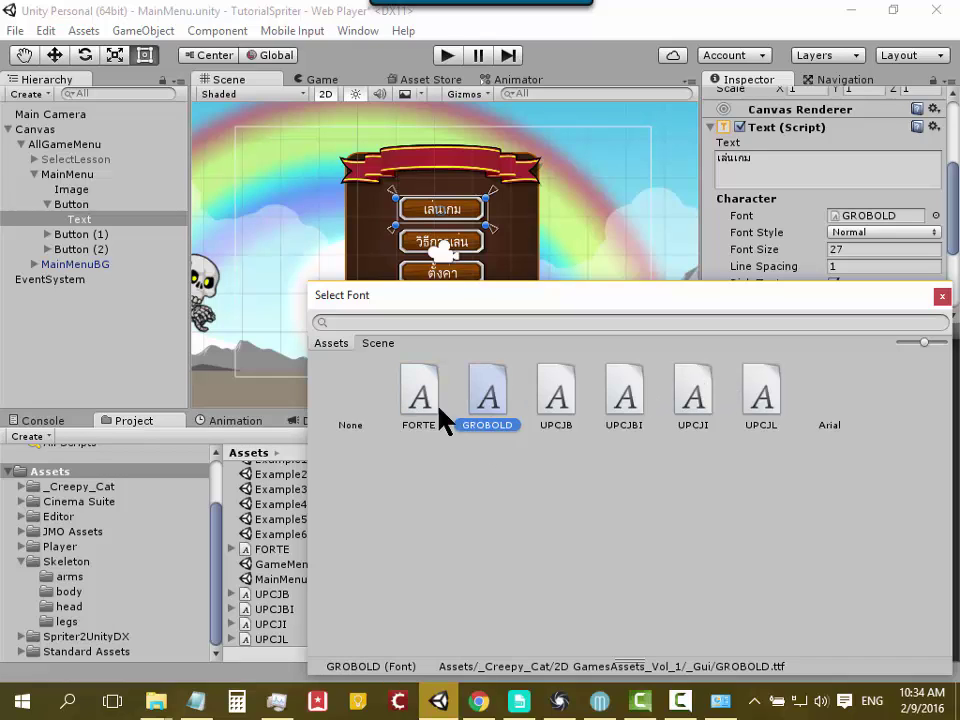
click(561, 398)
click(489, 398)
Step: Compare the UPCJB, UPCJBI, UPCJI and UPCJL fonts, then keep UPCJB for the label
click(566, 398)
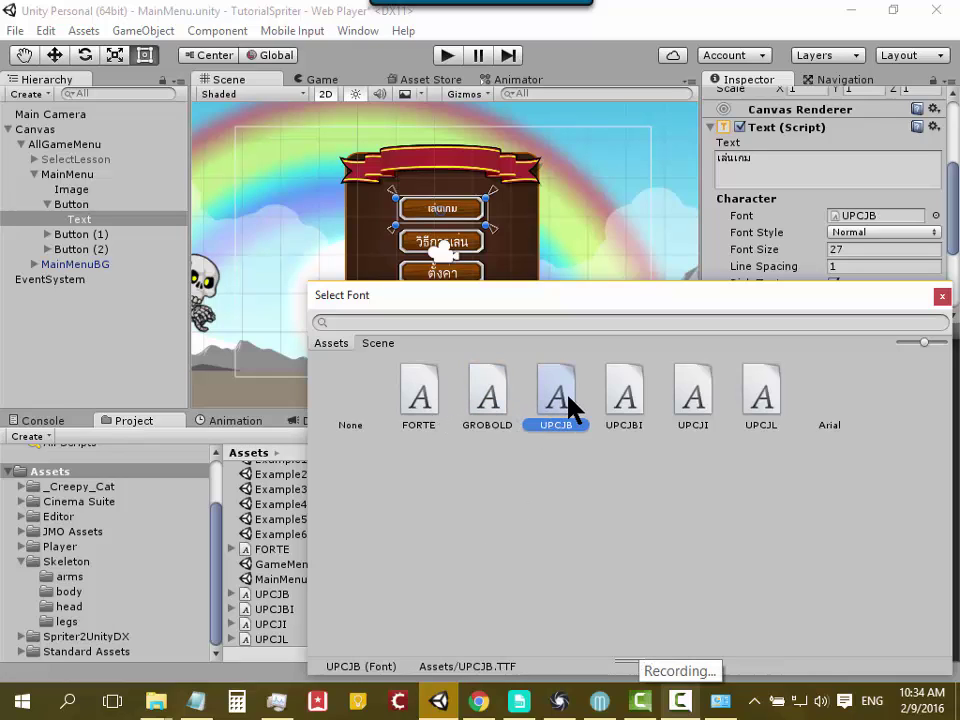
click(638, 398)
click(707, 399)
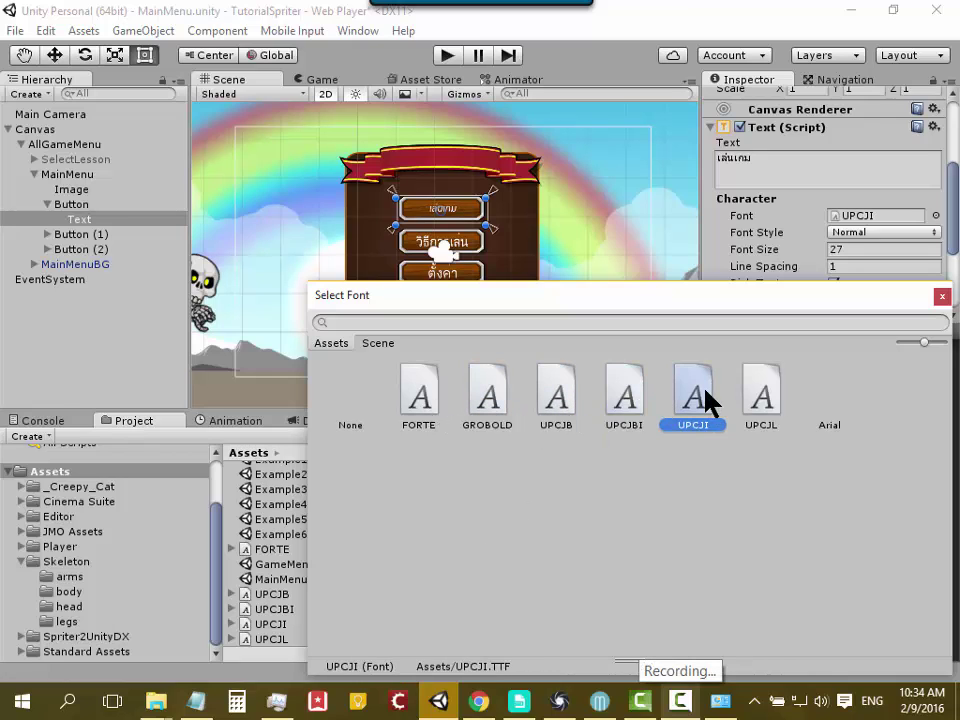
click(762, 399)
click(705, 400)
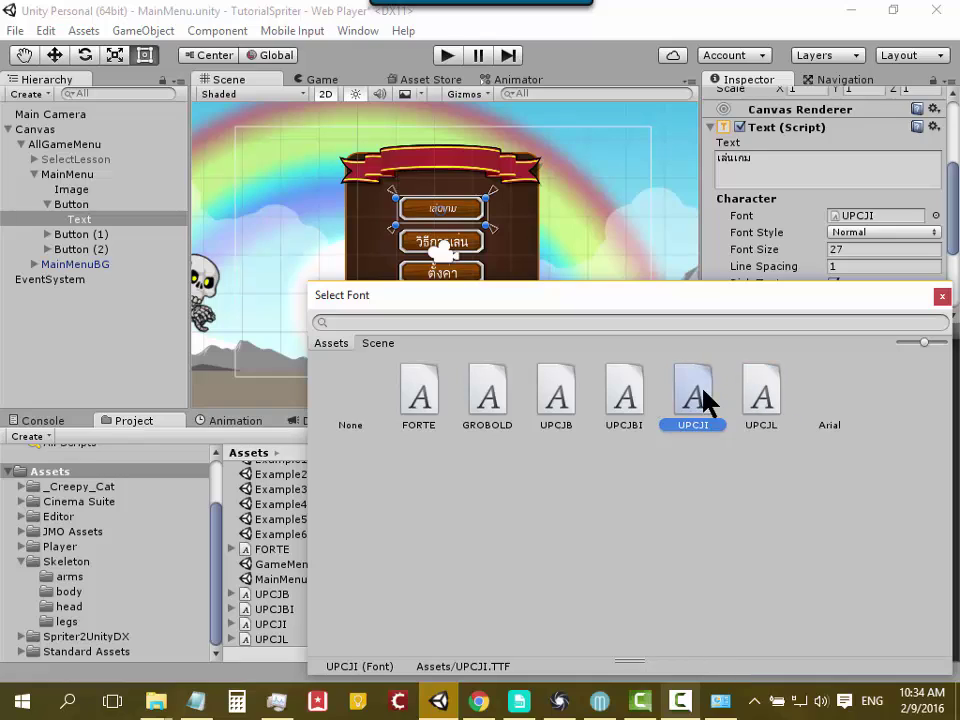
click(625, 398)
click(557, 398)
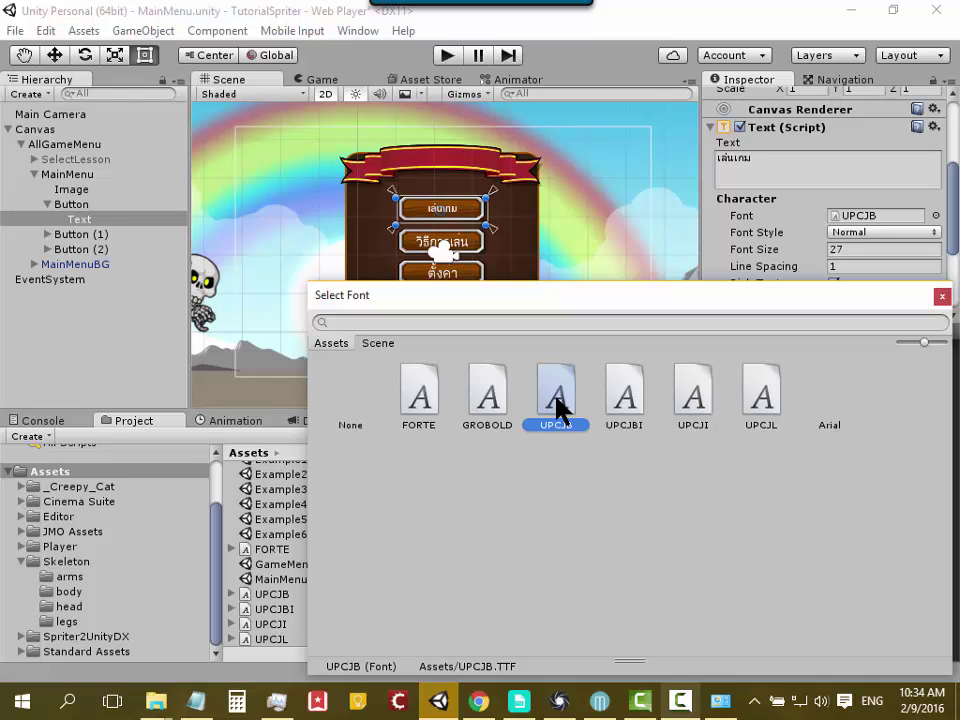
click(152, 706)
mouse_move(152, 706)
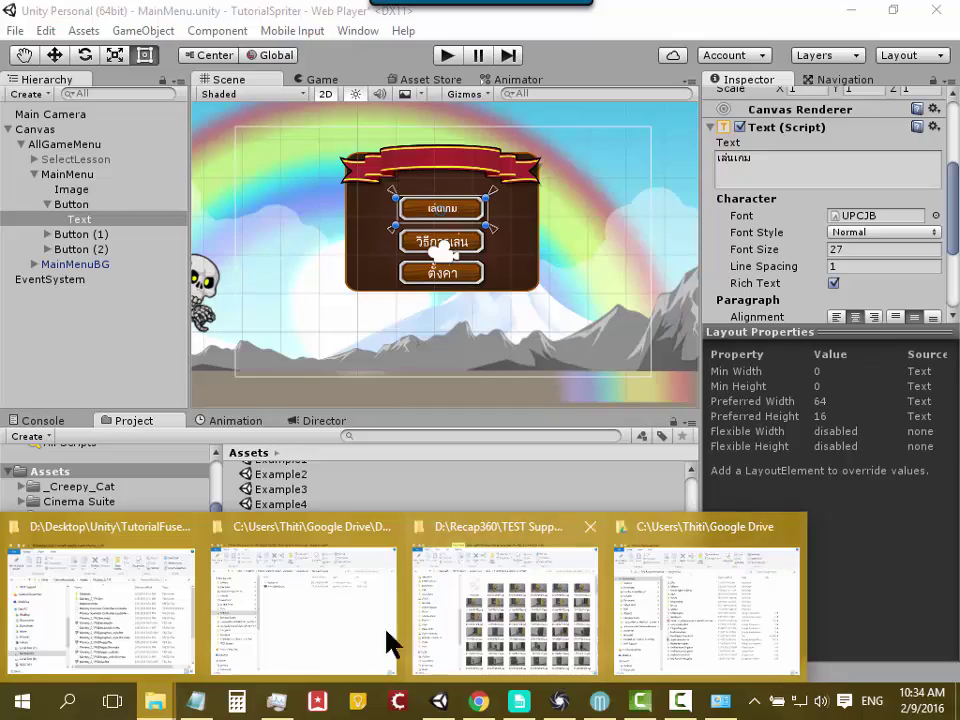
mouse_move(150, 637)
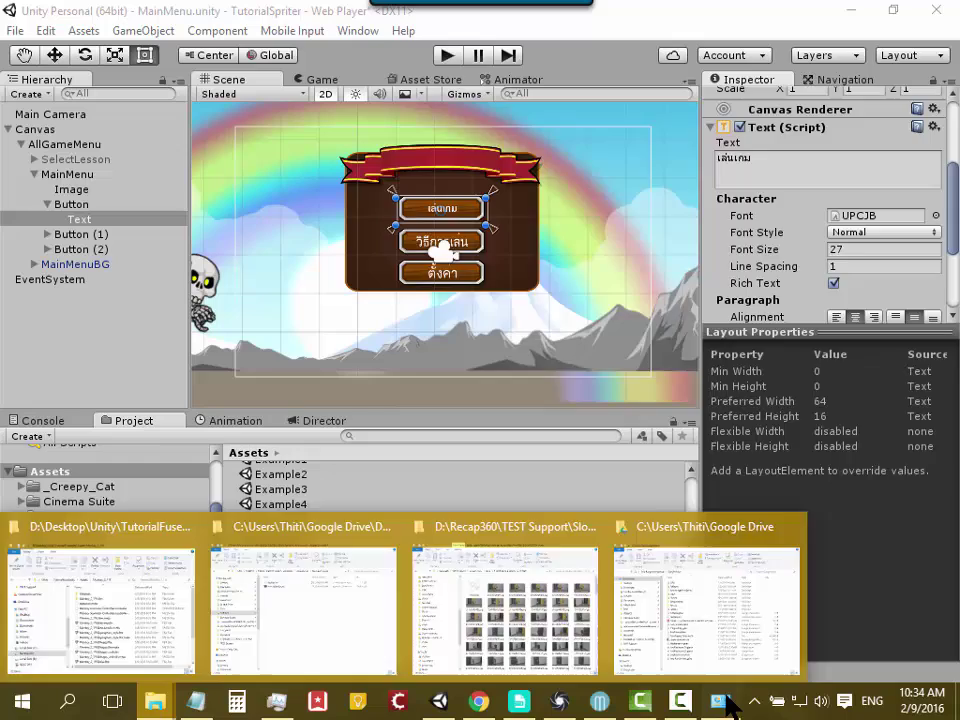
Step: Maximize the Fonts window, scroll through all installed fonts, then return to Facebook in Chrome
click(720, 700)
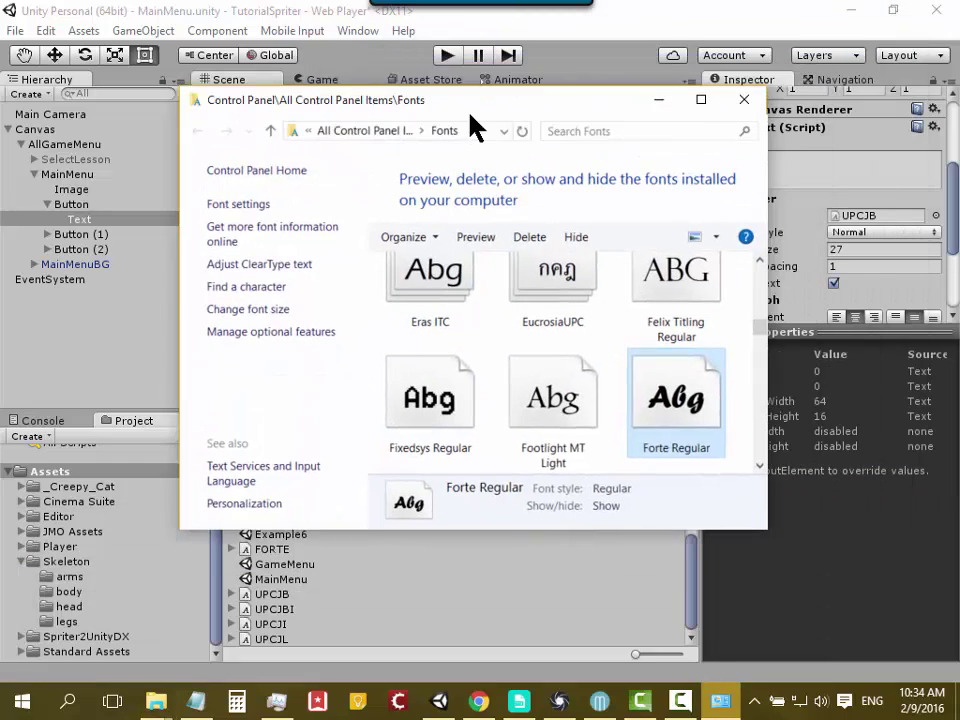
drag(746, 25, 470, 111)
click(636, 118)
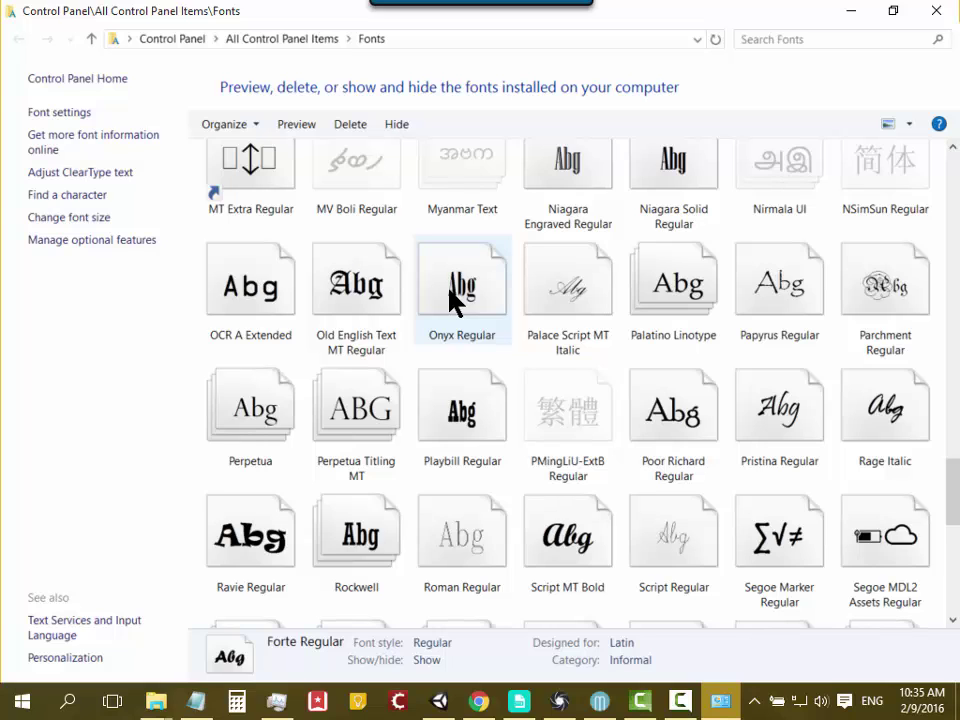
scroll(415, 295, down, 5)
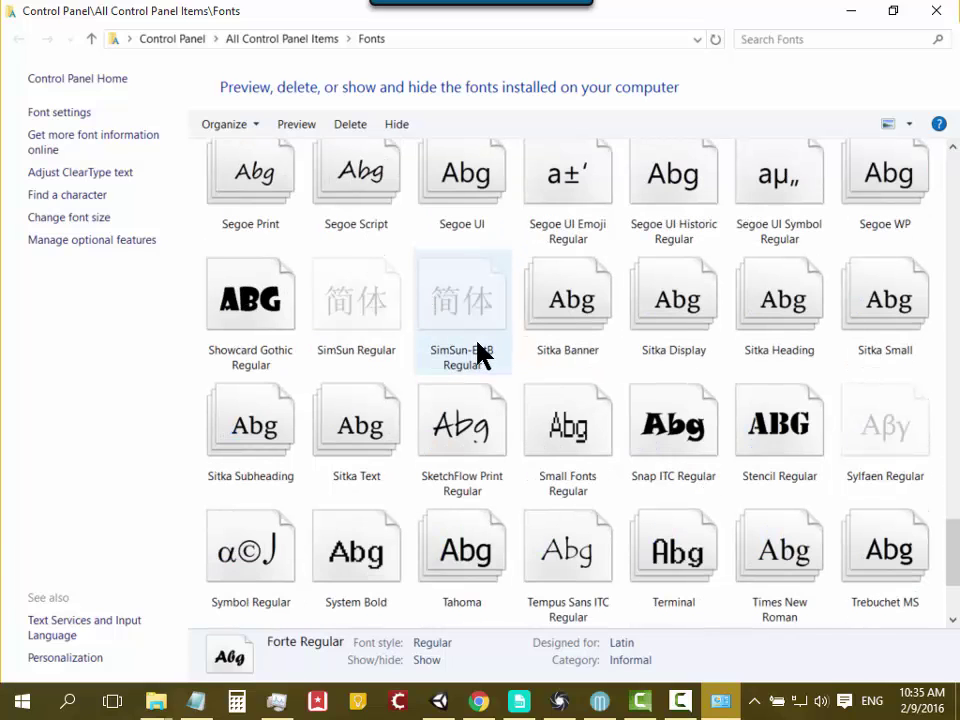
scroll(478, 352, down, 3)
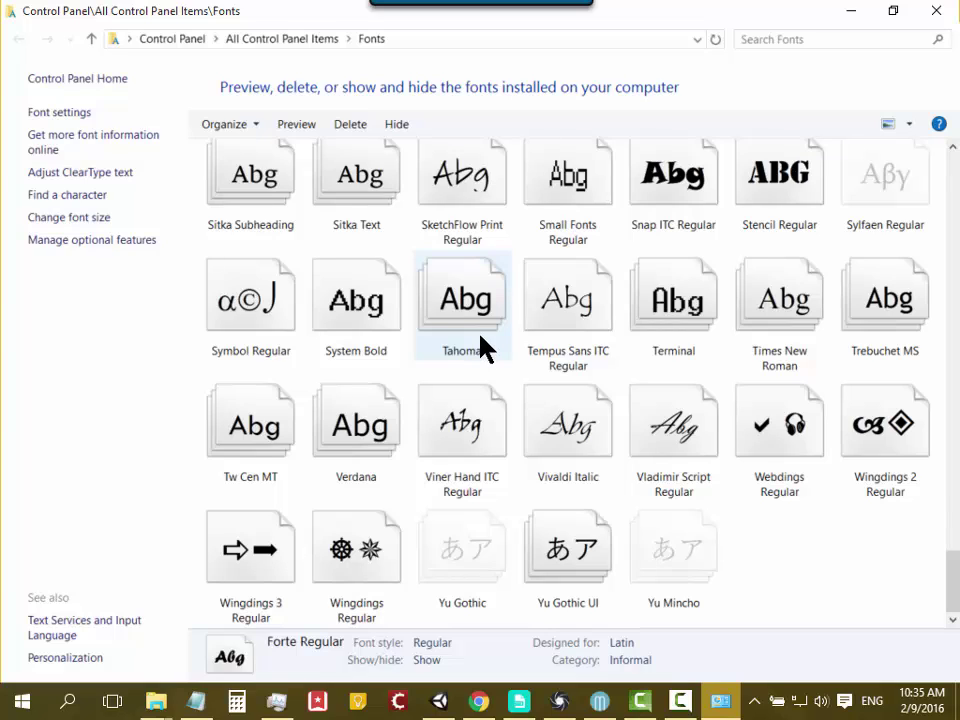
click(465, 712)
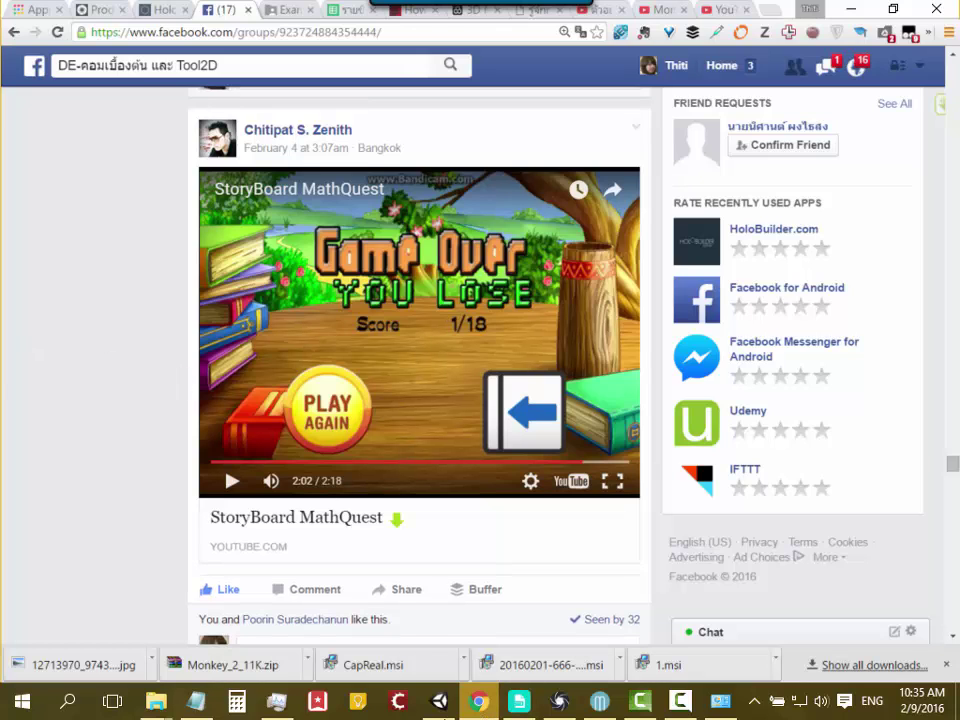
Step: Return to Unity and scroll the Assets list to the imported FORTE and UPCJB fonts
key(alt+Tab)
scroll(472, 515, up, 5)
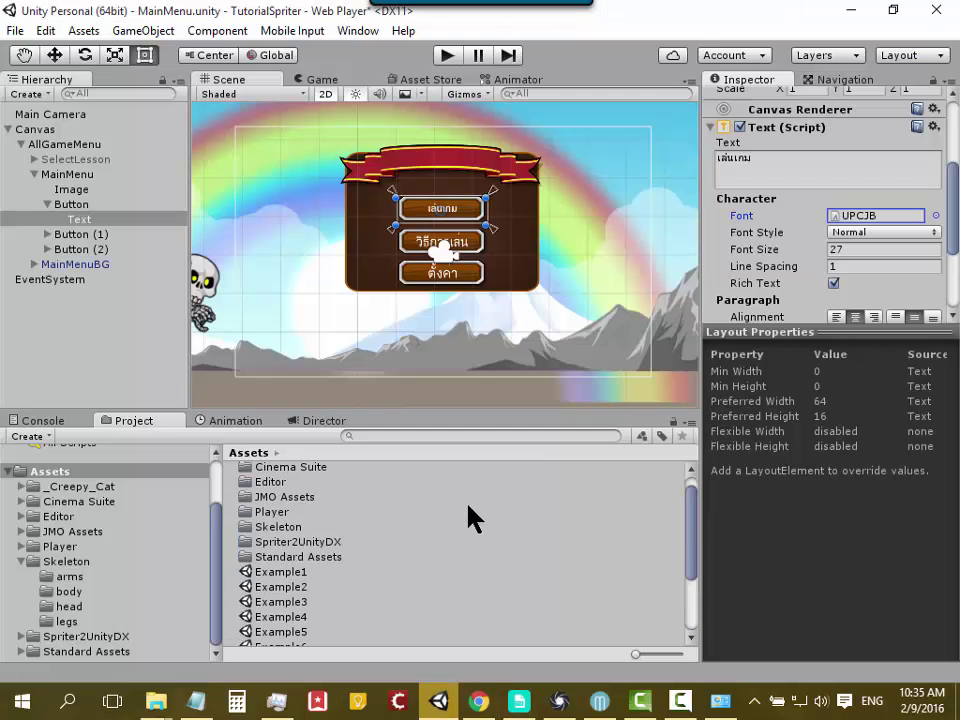
scroll(472, 515, up, 1)
scroll(472, 515, down, 3)
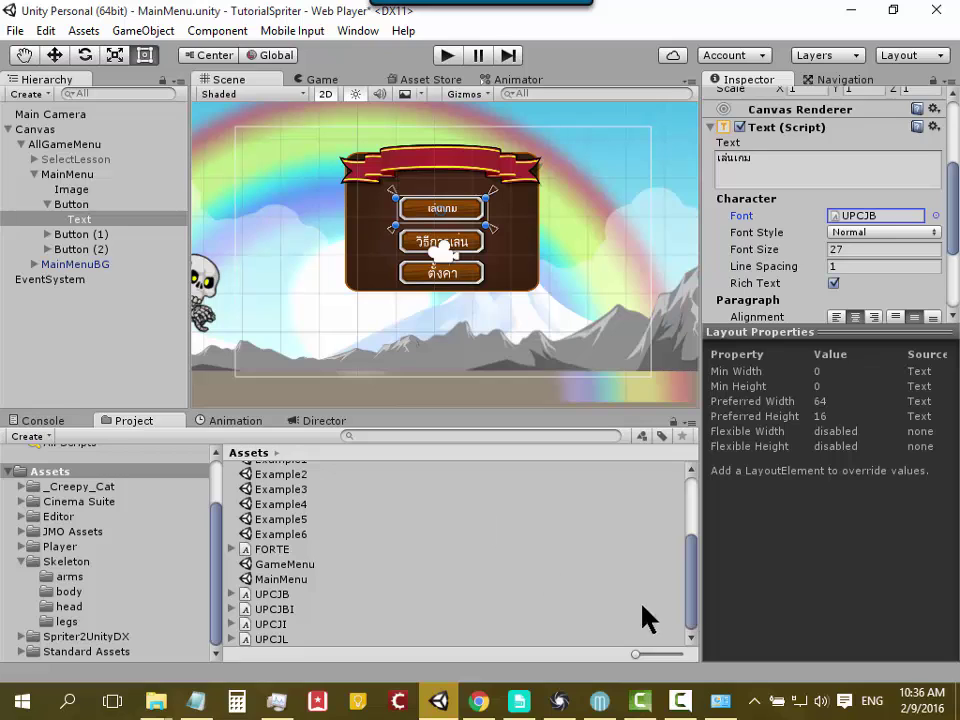
mouse_move(696, 615)
mouse_down()
mouse_move(690, 525)
mouse_move(667, 638)
mouse_up()
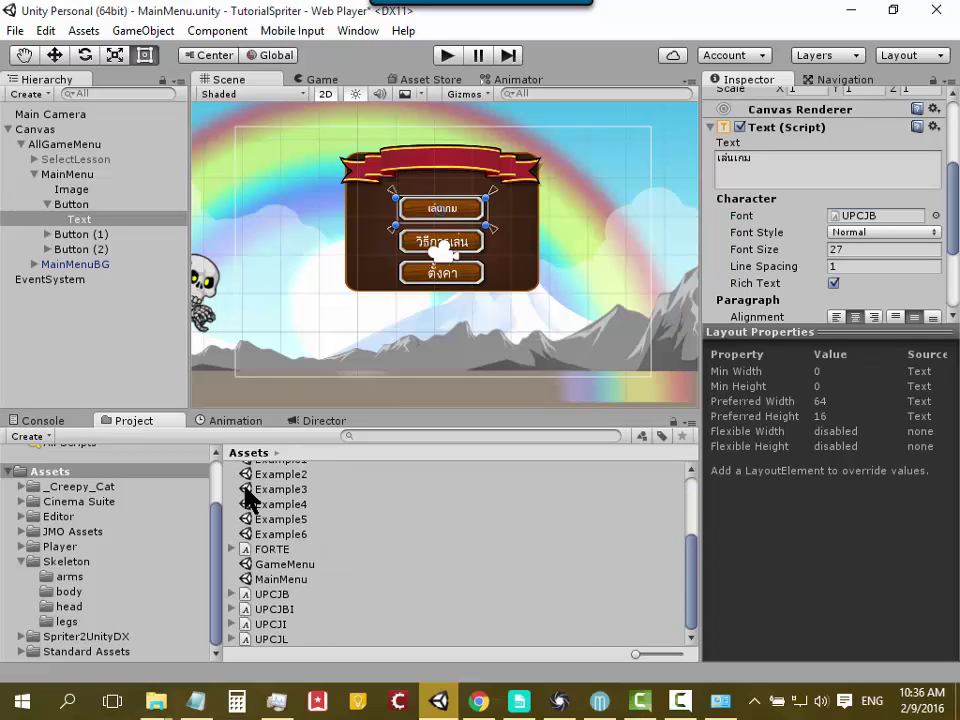
Step: Create an Untitled scene via File > New Scene, choosing Don't Save for MainMenu
click(16, 30)
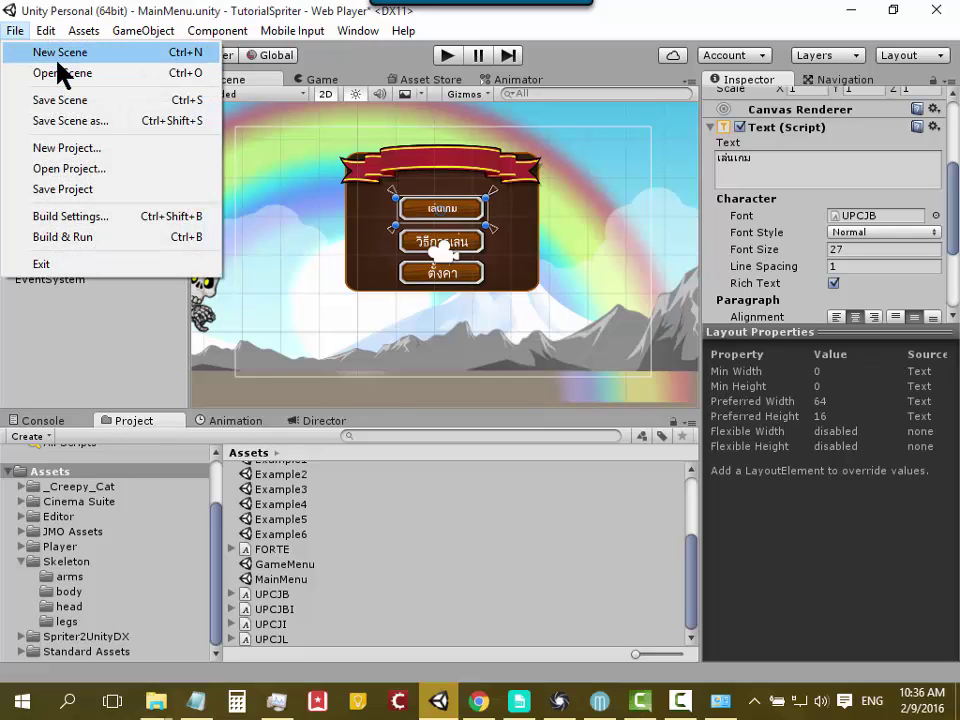
click(120, 56)
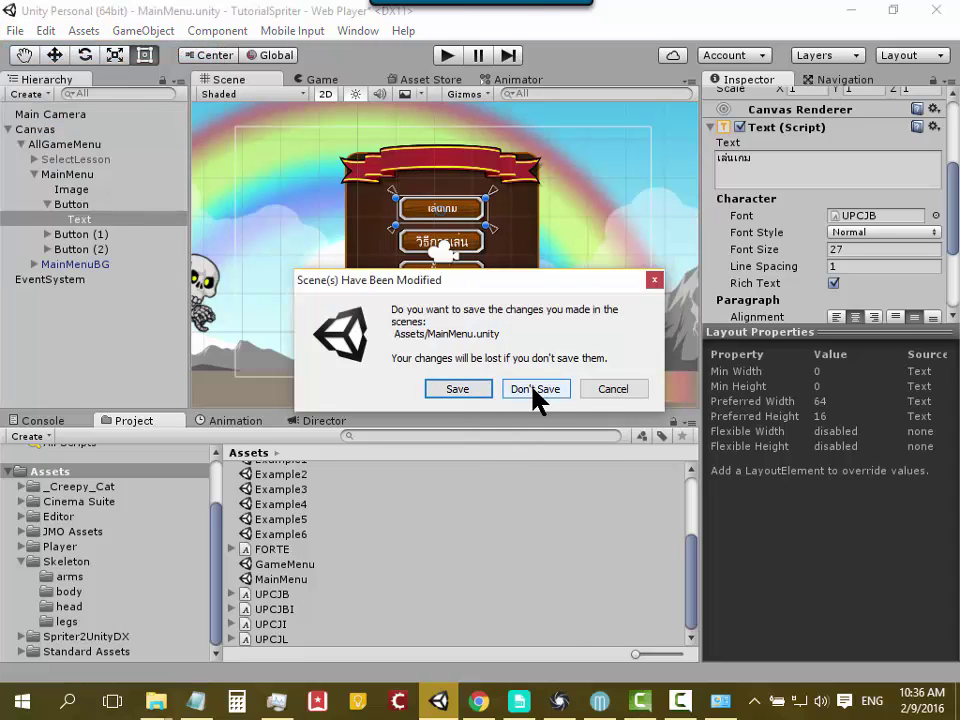
click(533, 389)
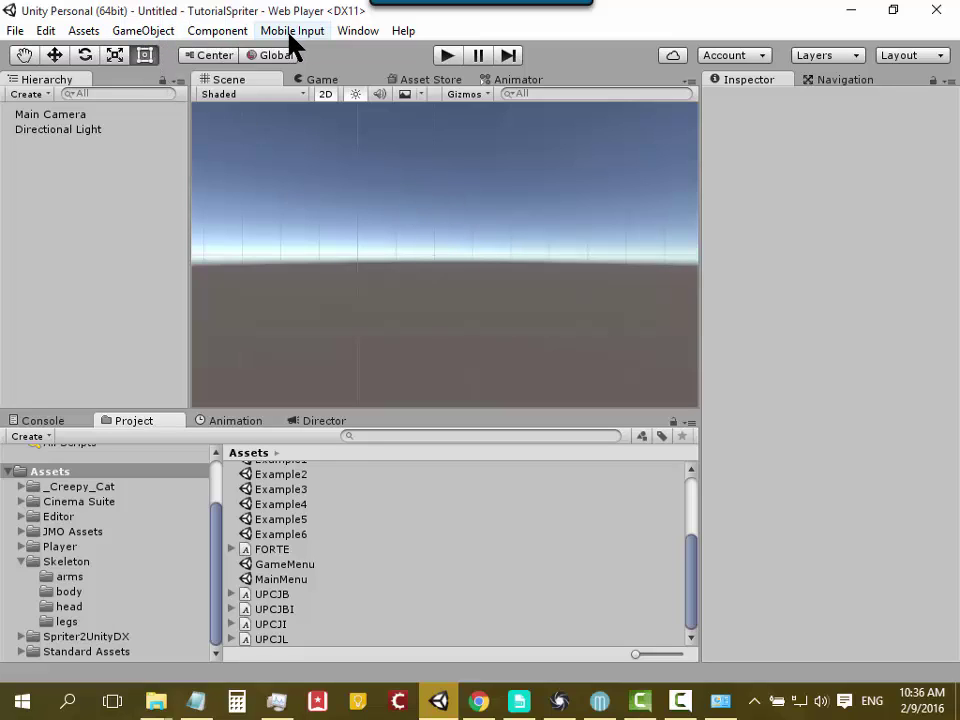
Step: Add a Button from GameObject > UI > Button, creating a Canvas and EventSystem
click(230, 30)
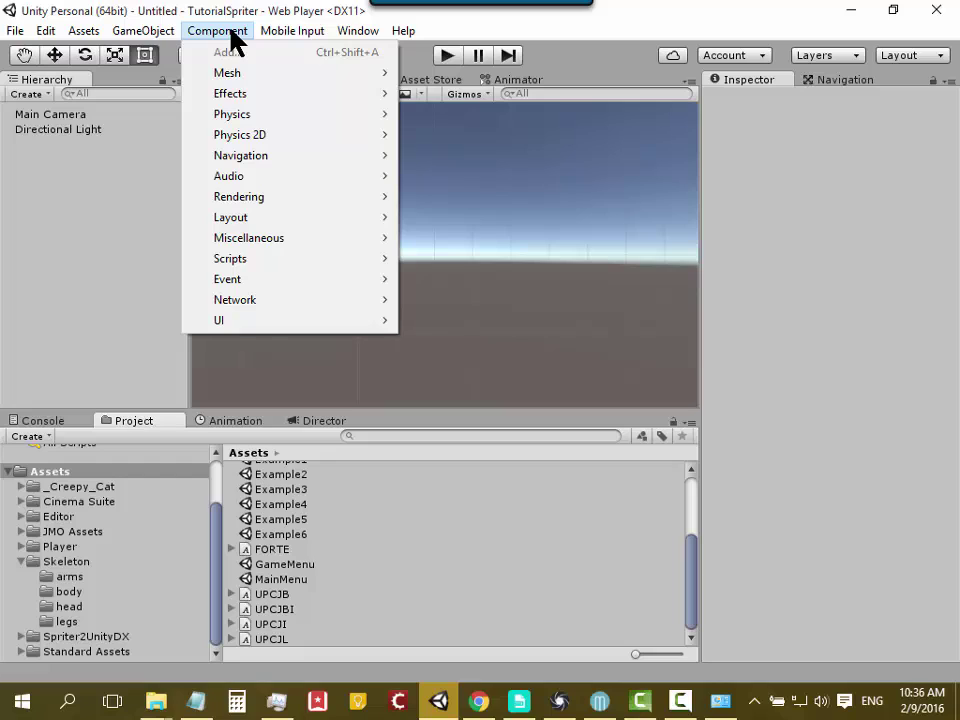
mouse_move(160, 32)
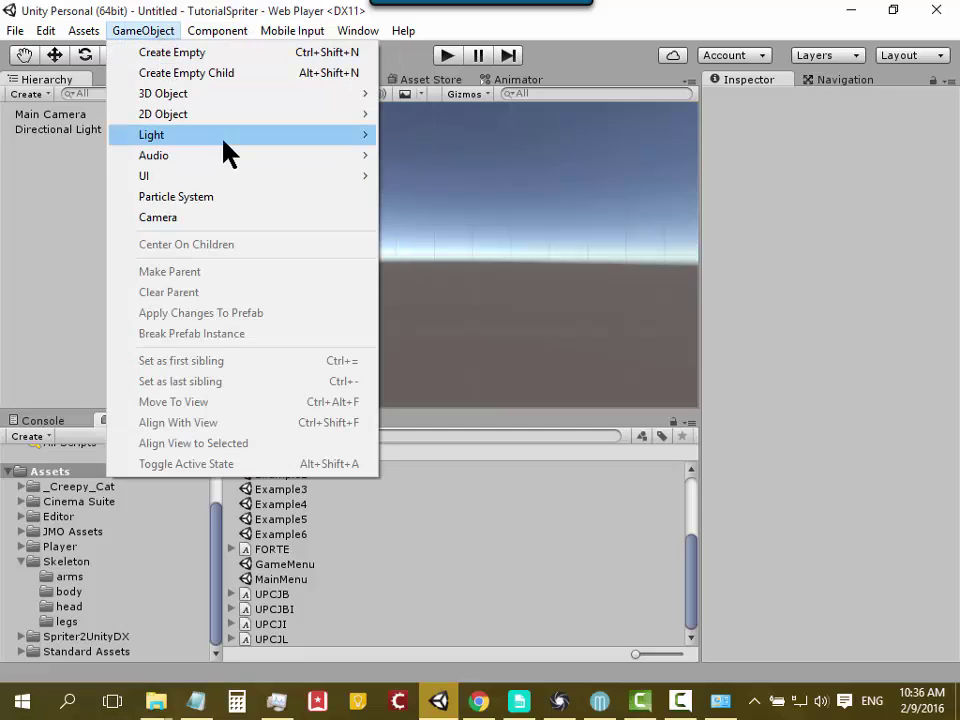
mouse_move(311, 188)
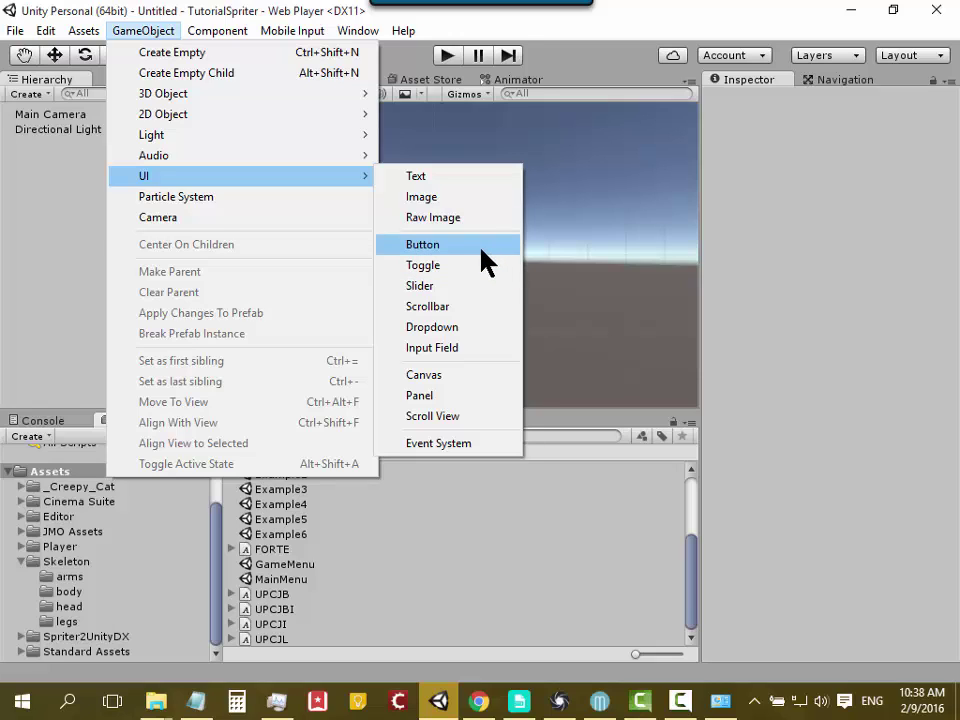
click(481, 250)
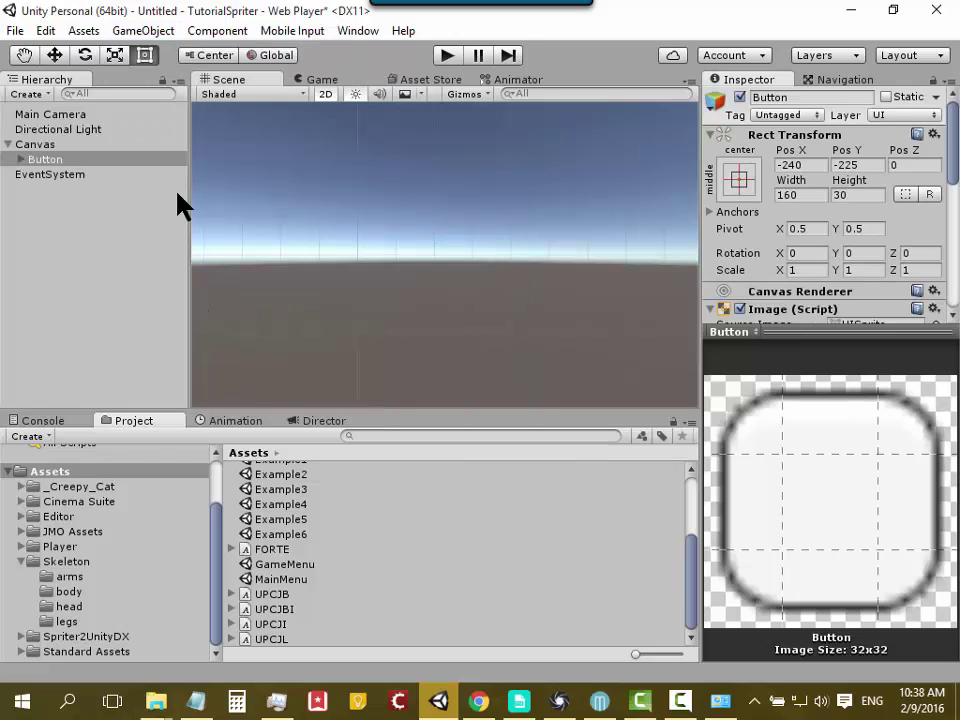
Step: Frame the canvas, select Canvas, and view its render mode, leaving Screen Space - Overlay
key(f)
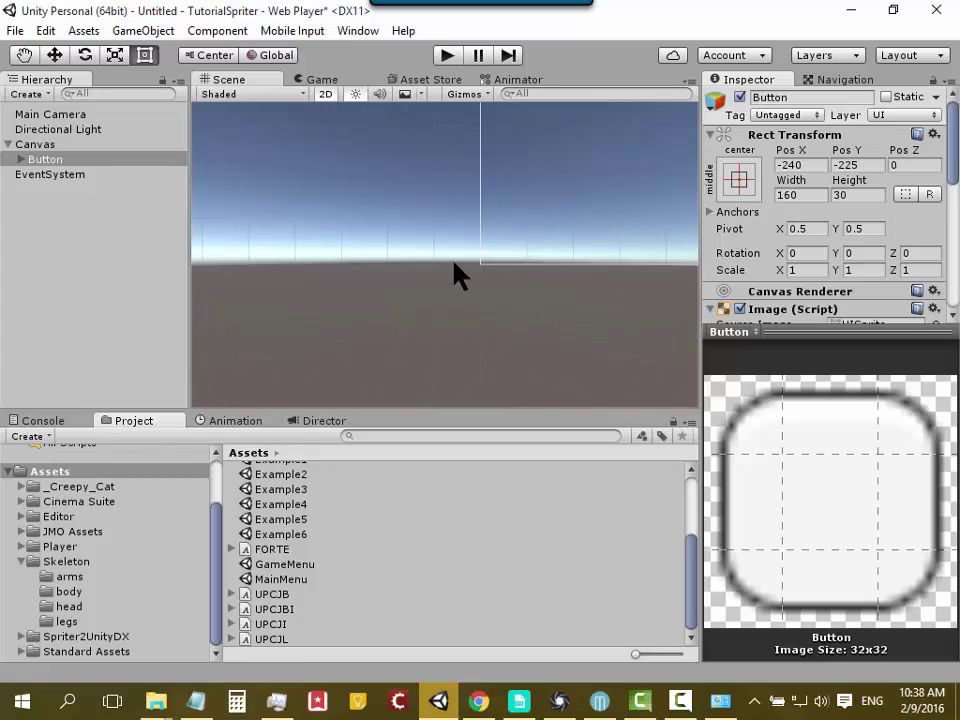
middle_drag(439, 221, 425, 312)
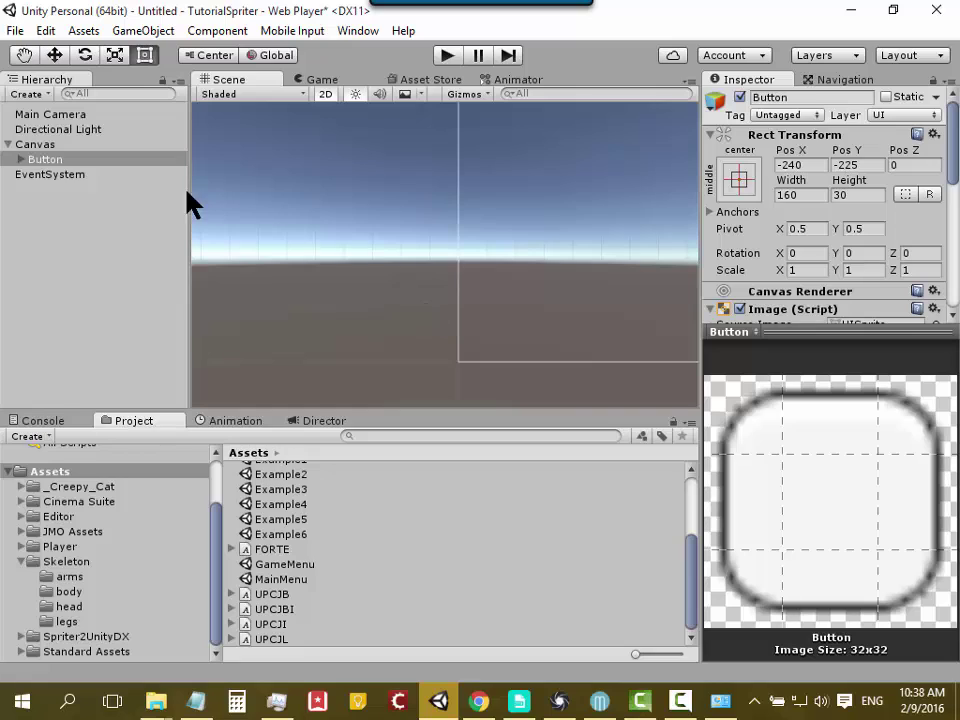
click(22, 144)
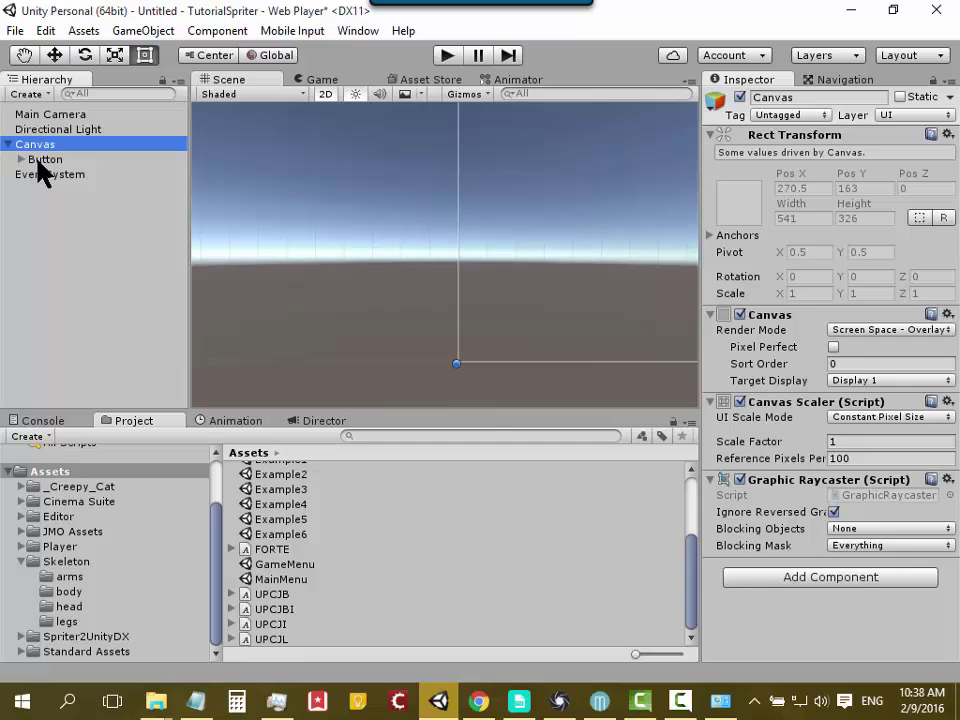
scroll(471, 285, down, 2)
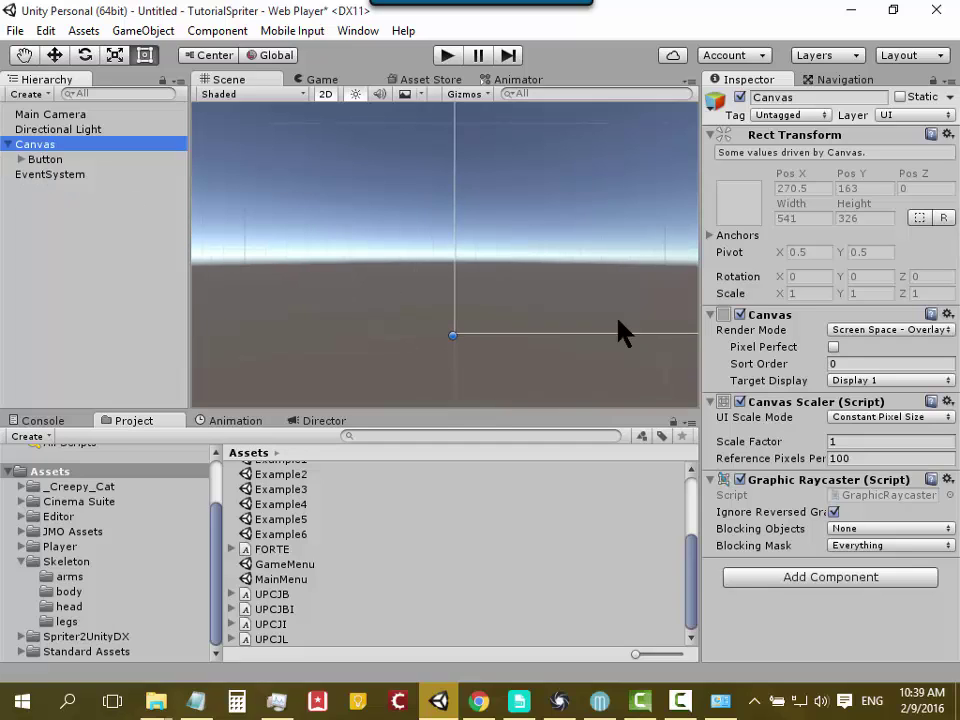
click(932, 331)
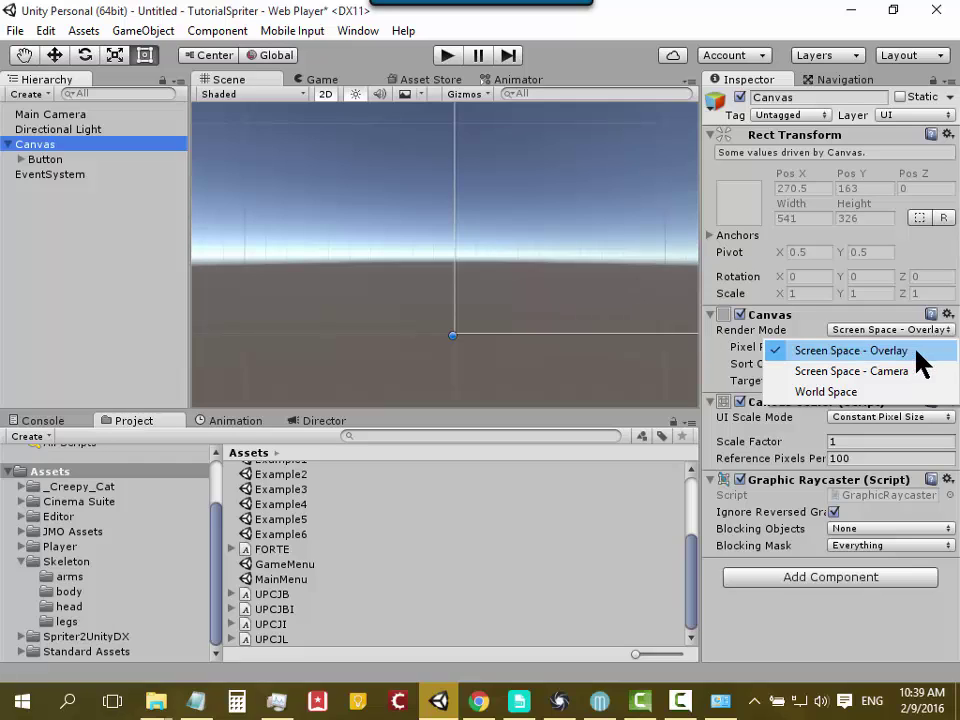
click(473, 270)
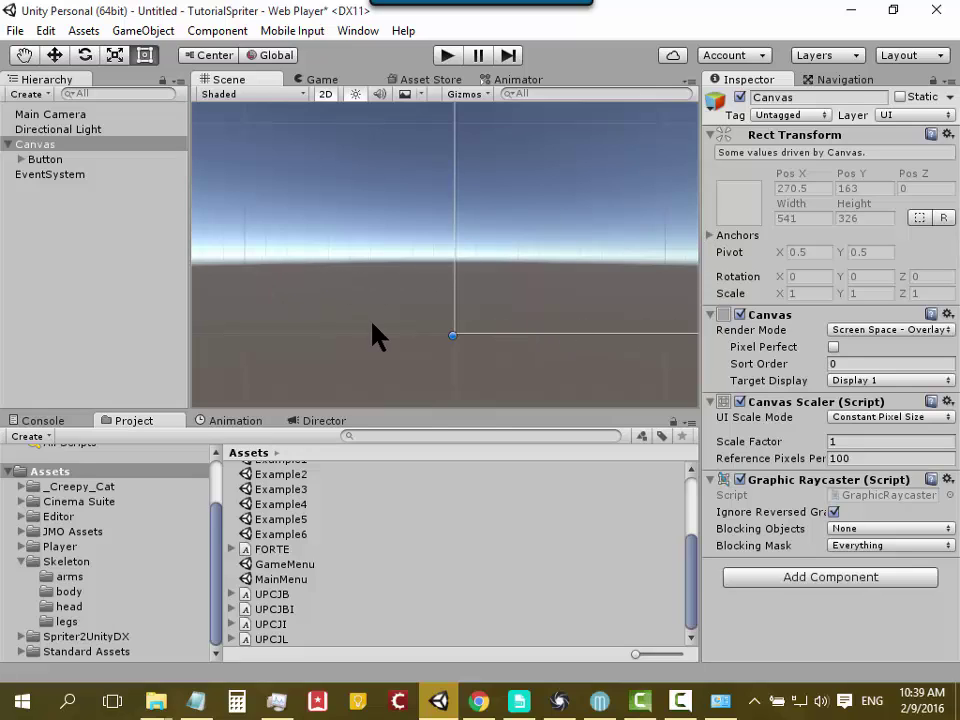
key(Up)
key(Up)
key(Up)
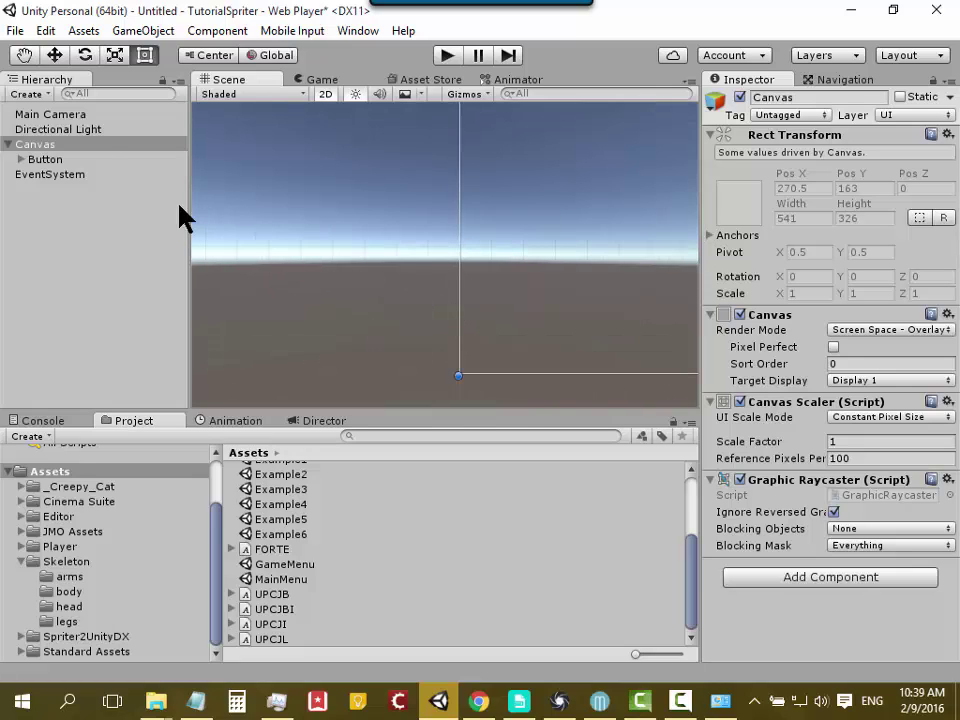
Step: Open the Player folder and drag the Player prefab into the Scene view
scroll(268, 522, up, 3)
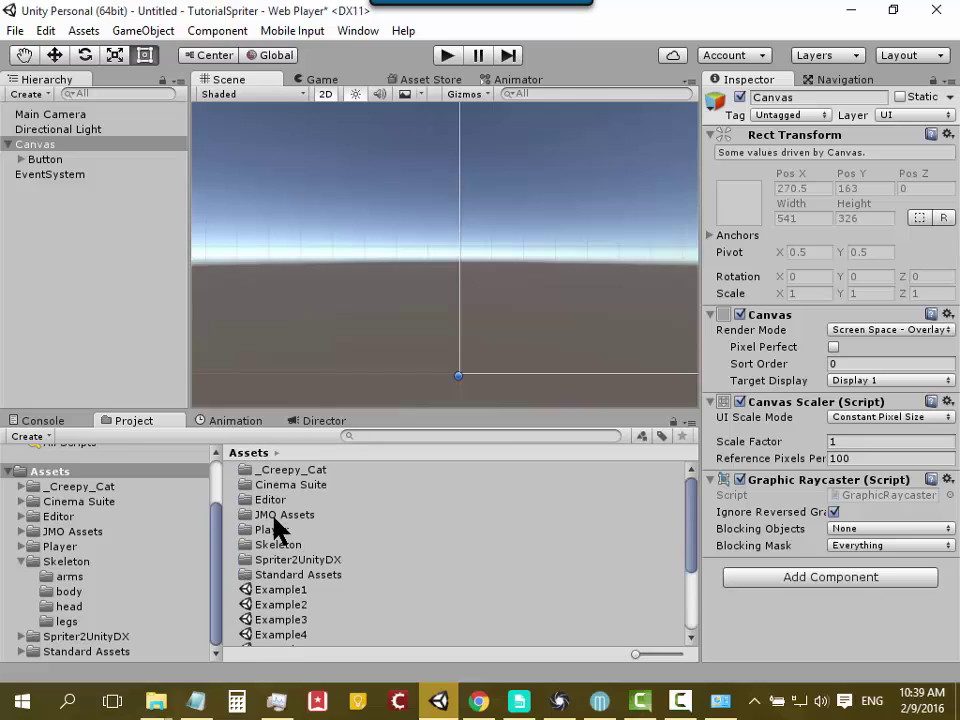
scroll(279, 525, down, 1)
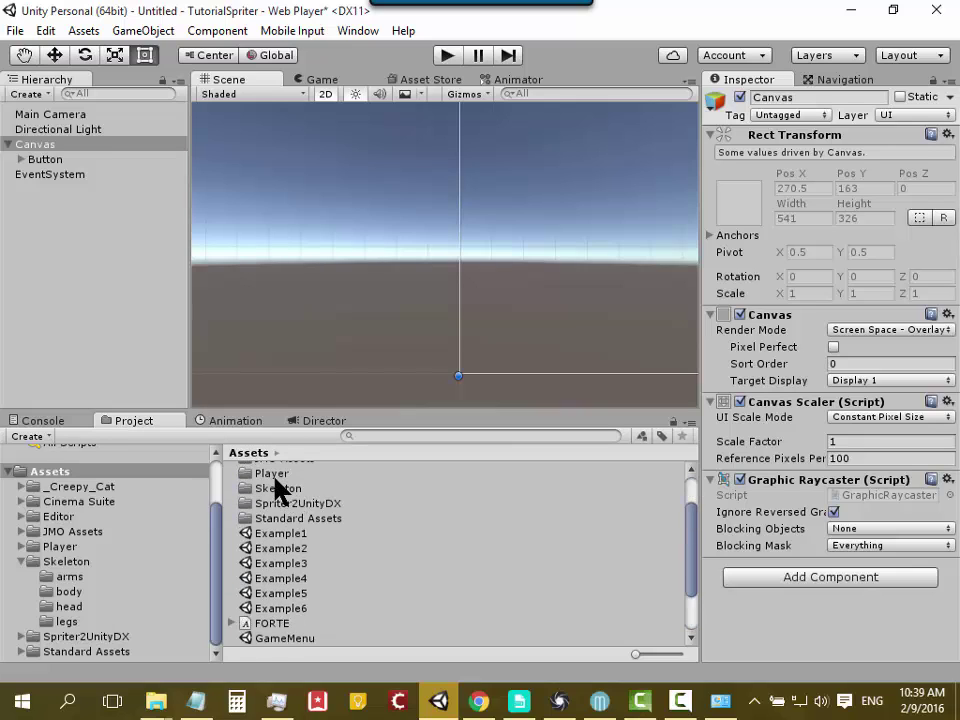
click(278, 484)
double_click(248, 484)
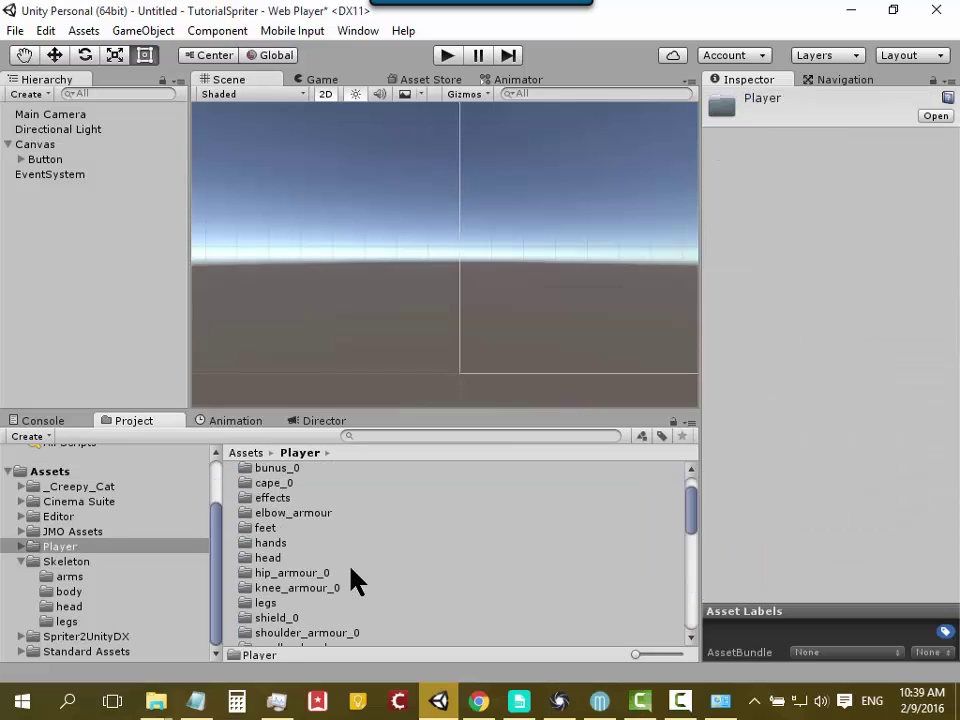
scroll(257, 583, down, 5)
scroll(306, 583, up, 2)
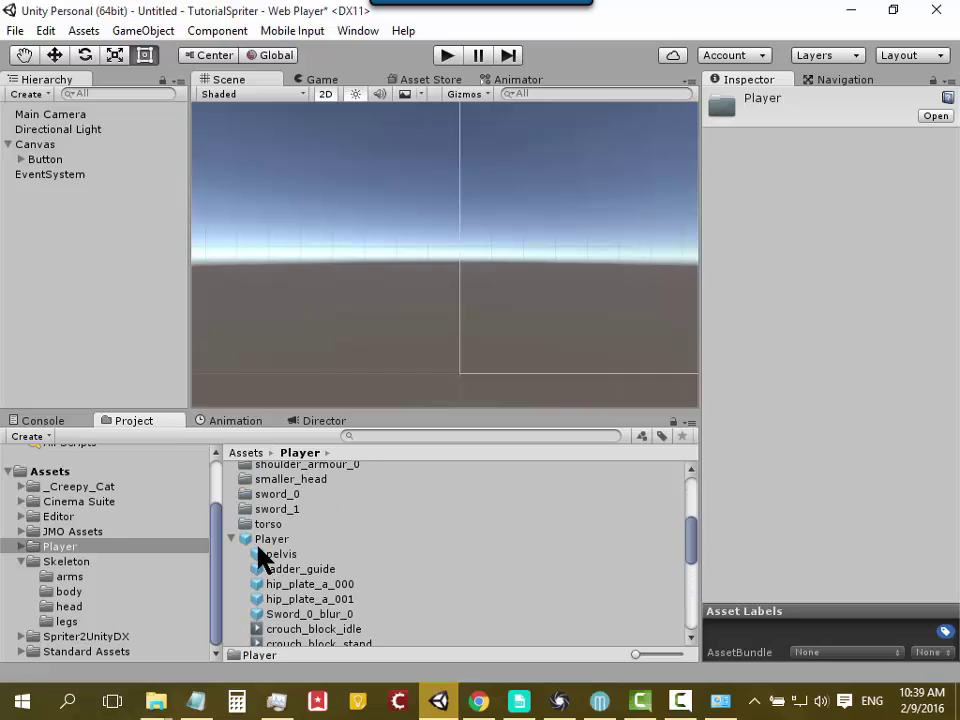
mouse_move(262, 540)
mouse_down()
mouse_move(361, 316)
mouse_move(396, 368)
mouse_up()
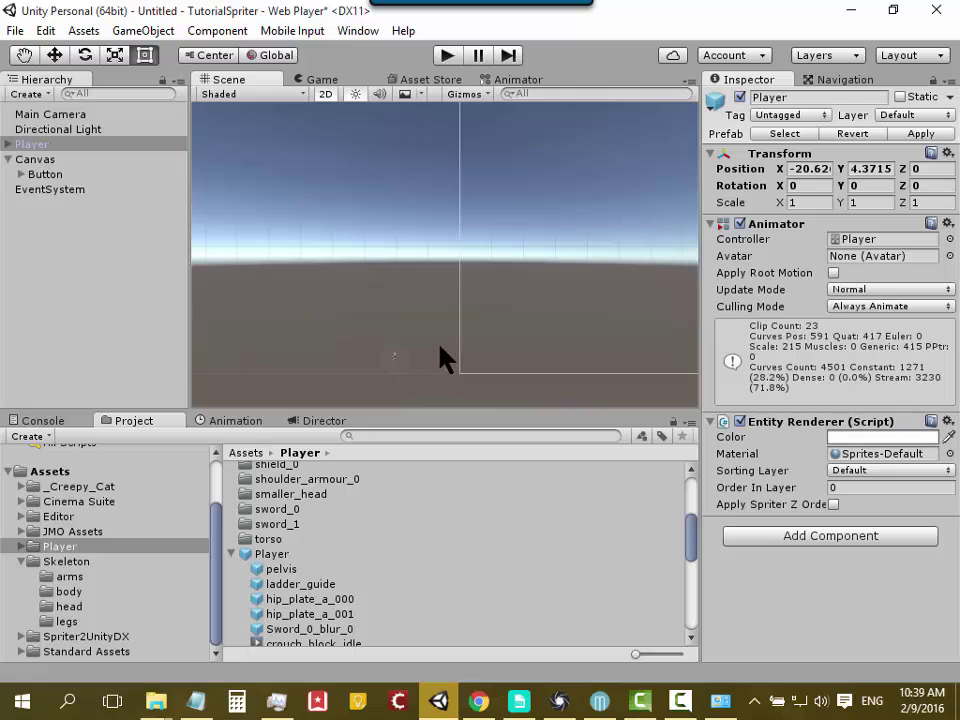
Step: Zoom the Scene view out and select the UI Button
middle_drag(529, 251, 390, 335)
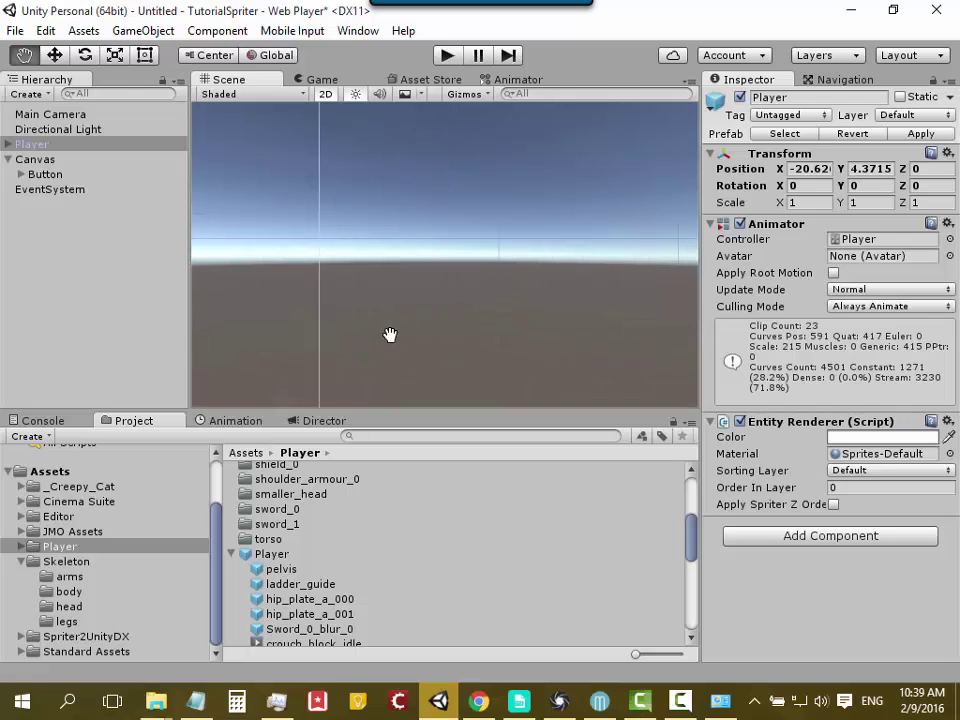
scroll(495, 274, down, 2)
scroll(497, 274, down, 2)
scroll(497, 274, down, 2)
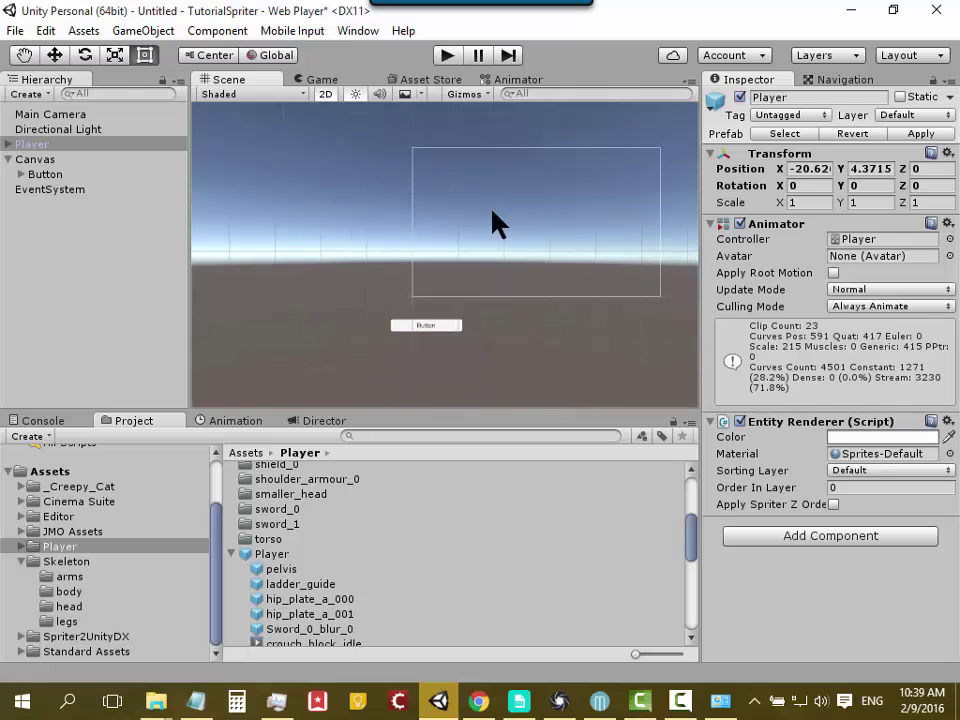
click(420, 339)
drag(418, 321, 493, 289)
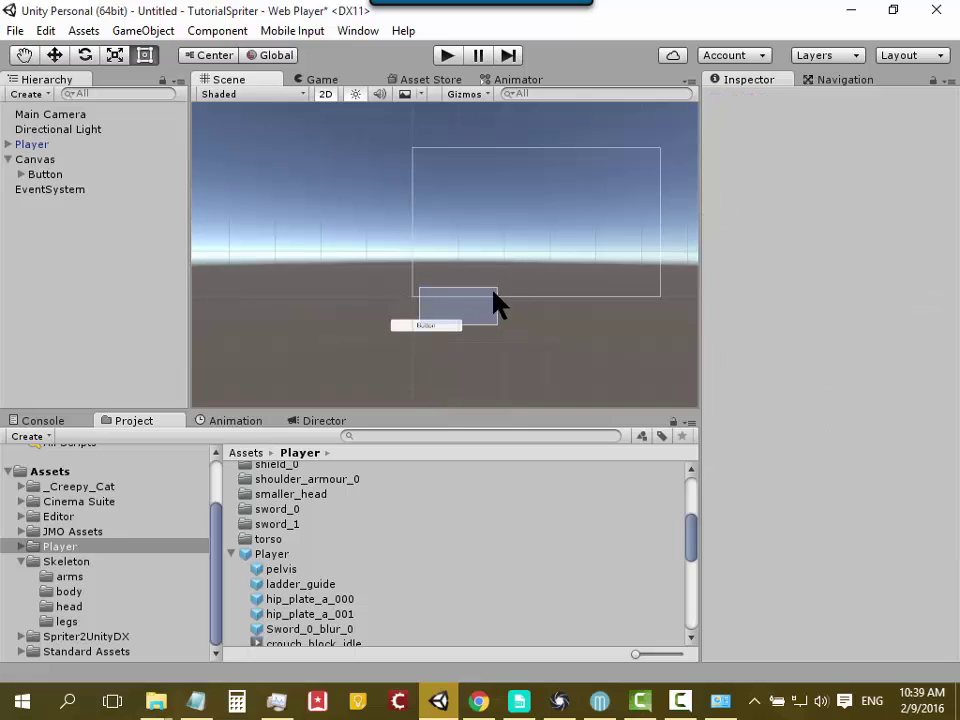
click(437, 335)
Step: In Play mode, move the Button to Pos X 190.5, Pos Y -124 and size it 160 by 34
drag(429, 332, 548, 288)
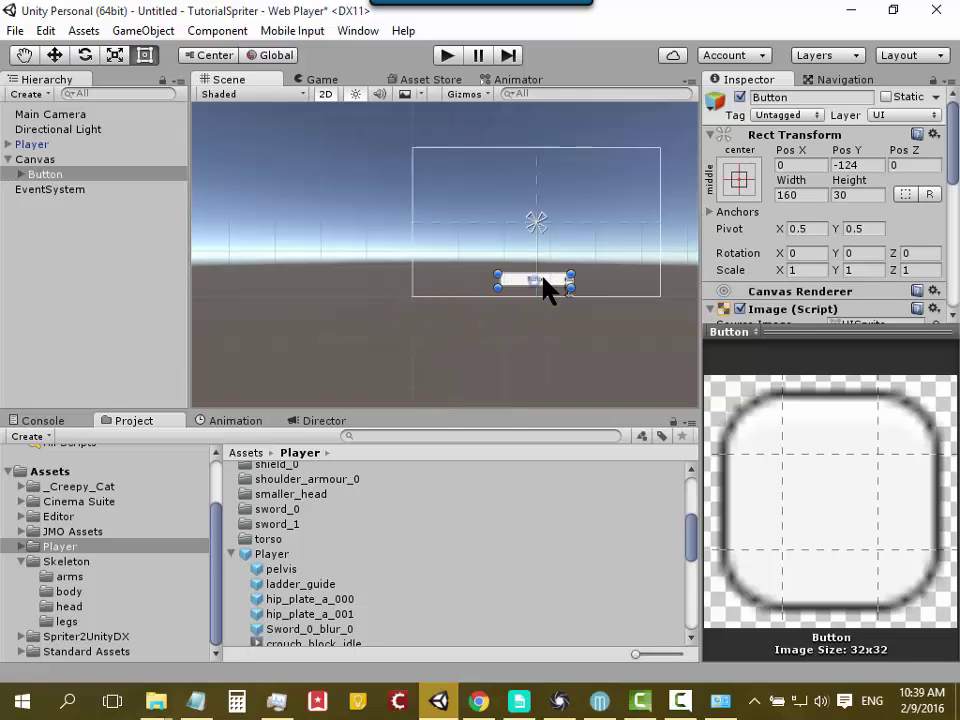
click(445, 55)
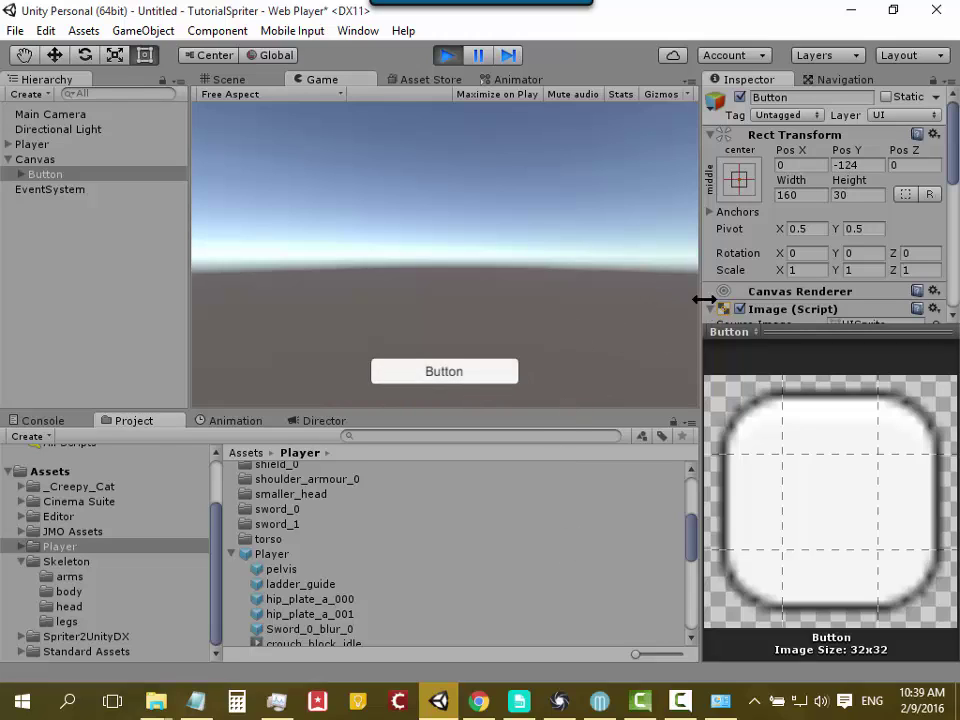
click(228, 80)
mouse_move(523, 283)
mouse_down()
mouse_move(450, 185)
mouse_move(620, 270)
mouse_move(572, 166)
mouse_move(598, 201)
mouse_move(615, 285)
mouse_move(595, 283)
mouse_up()
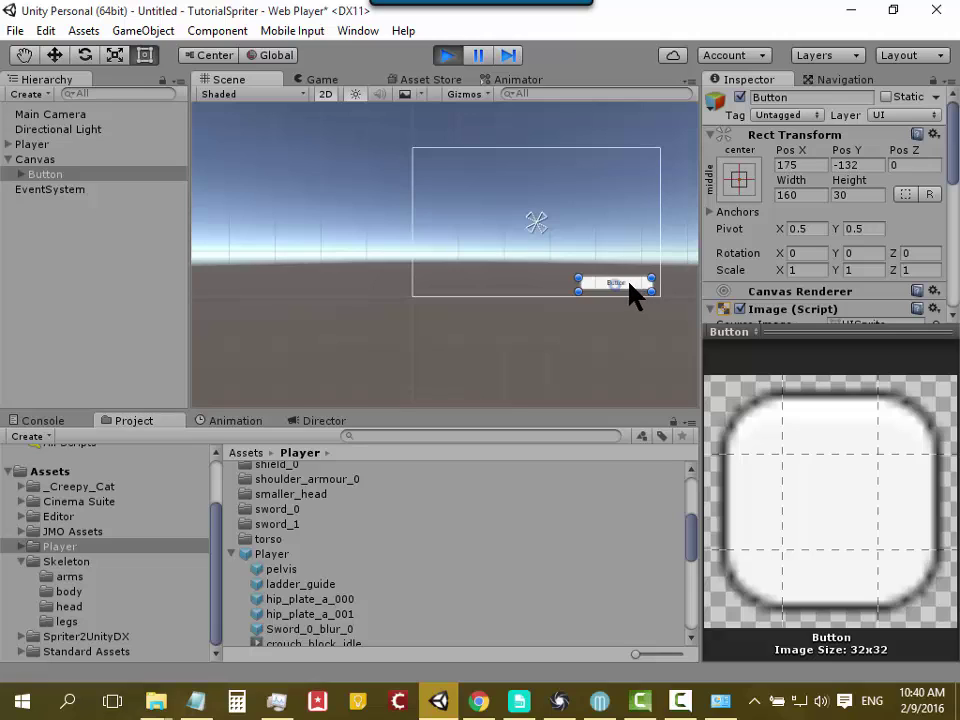
click(343, 80)
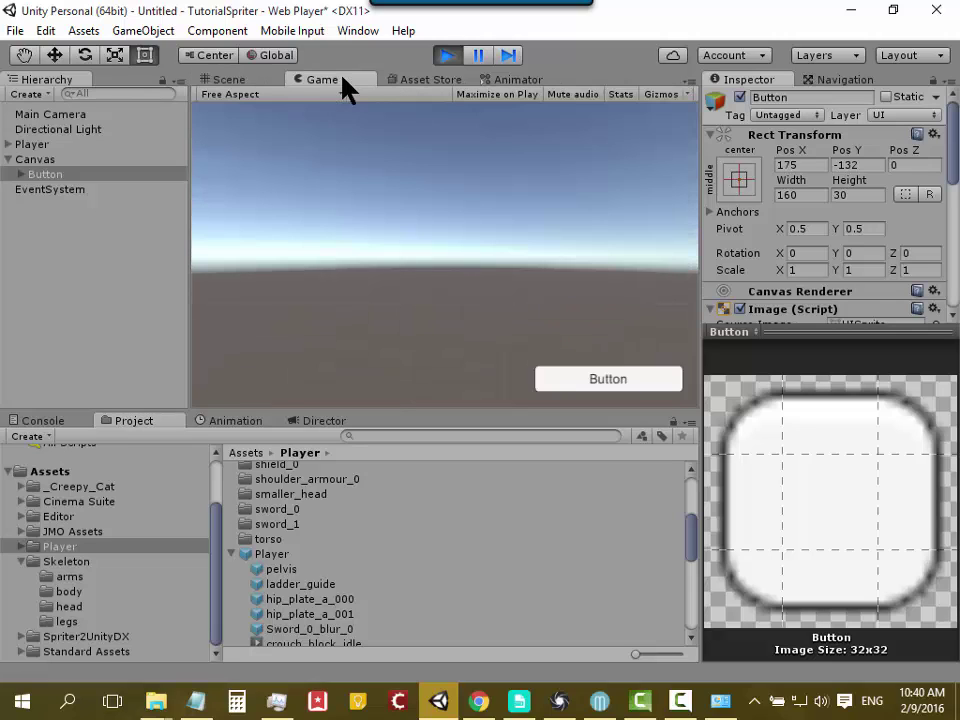
click(265, 82)
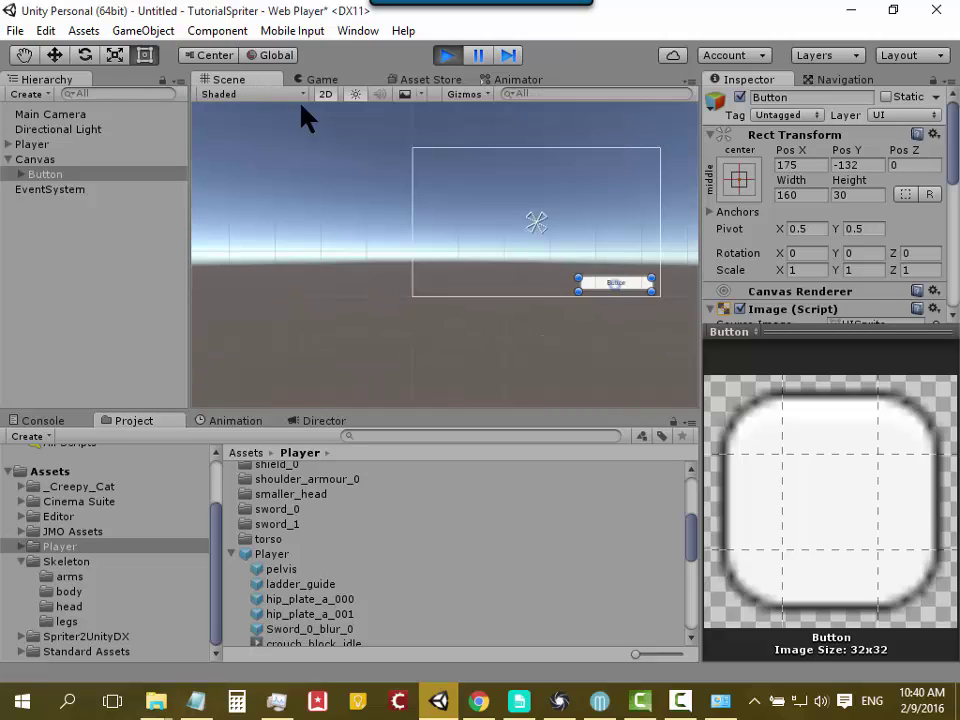
mouse_move(611, 281)
mouse_down()
mouse_move(529, 291)
mouse_move(445, 177)
mouse_move(605, 282)
mouse_up()
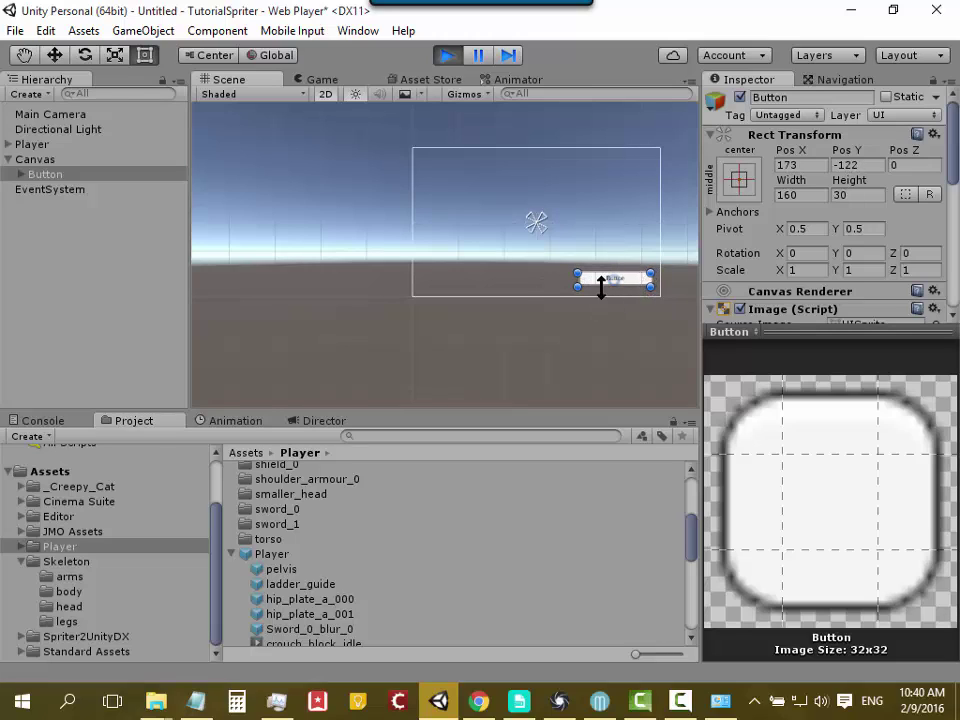
mouse_move(591, 274)
mouse_down()
mouse_move(507, 164)
mouse_move(610, 277)
mouse_move(576, 266)
mouse_move(604, 279)
mouse_up()
scroll(369, 343, up, 4)
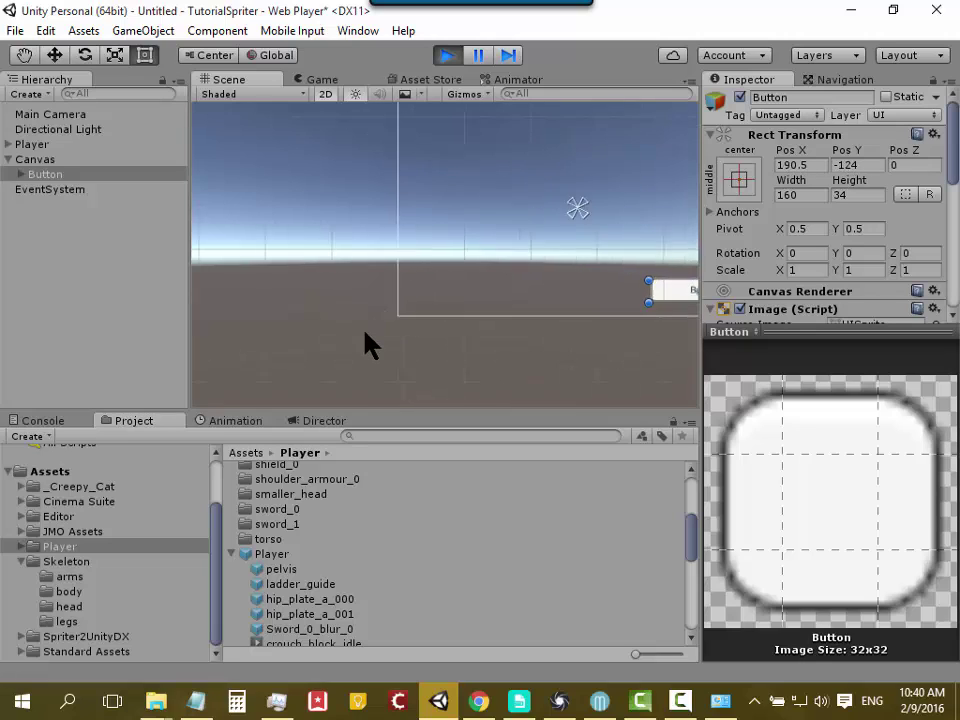
Step: Select Main Camera, orbit the Scene view around it, and turn off 2D for perspective
click(358, 340)
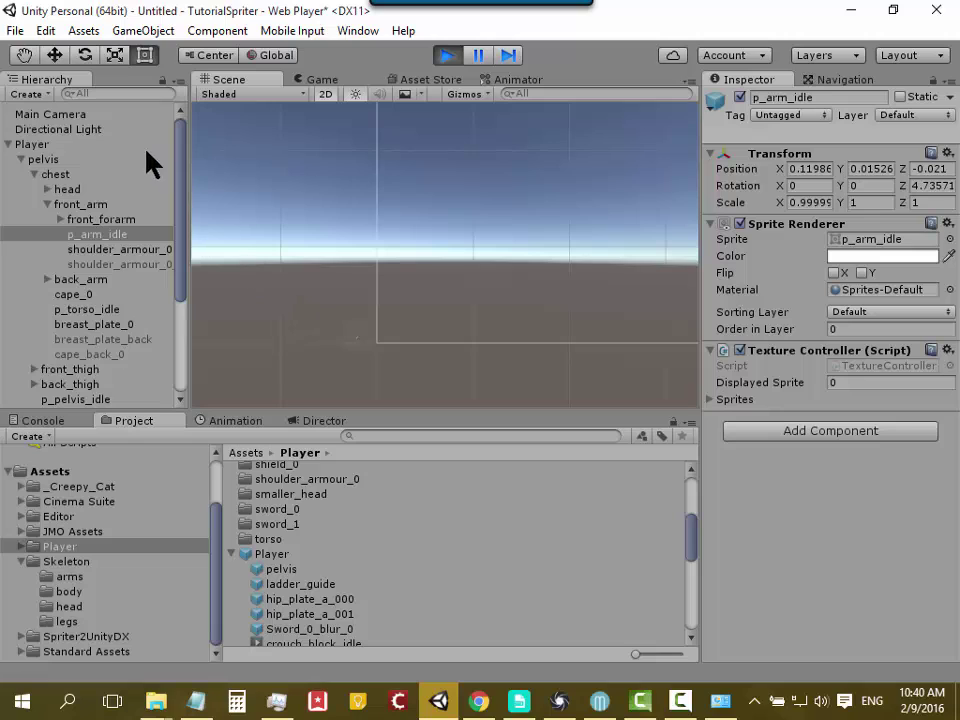
click(76, 116)
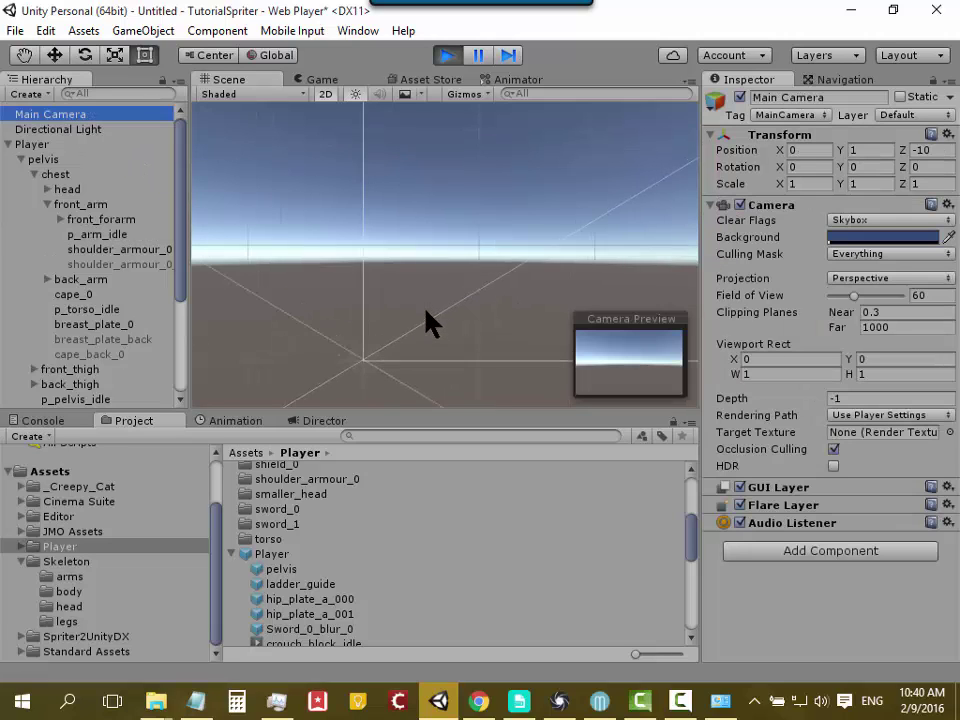
middle_drag(418, 302, 511, 269)
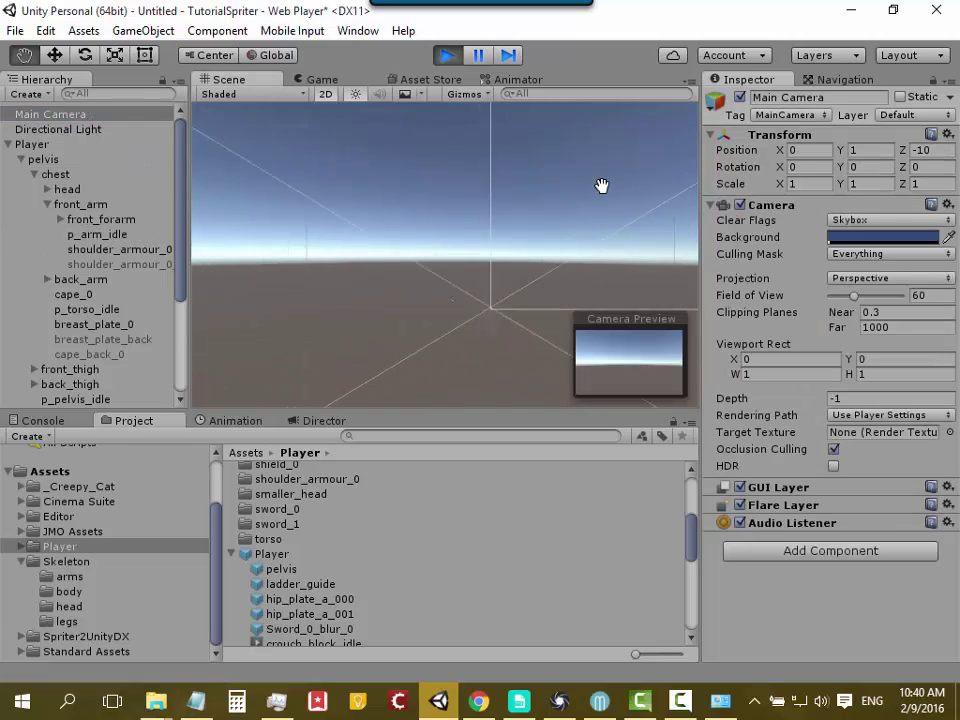
alt+drag(511, 269, 345, 265)
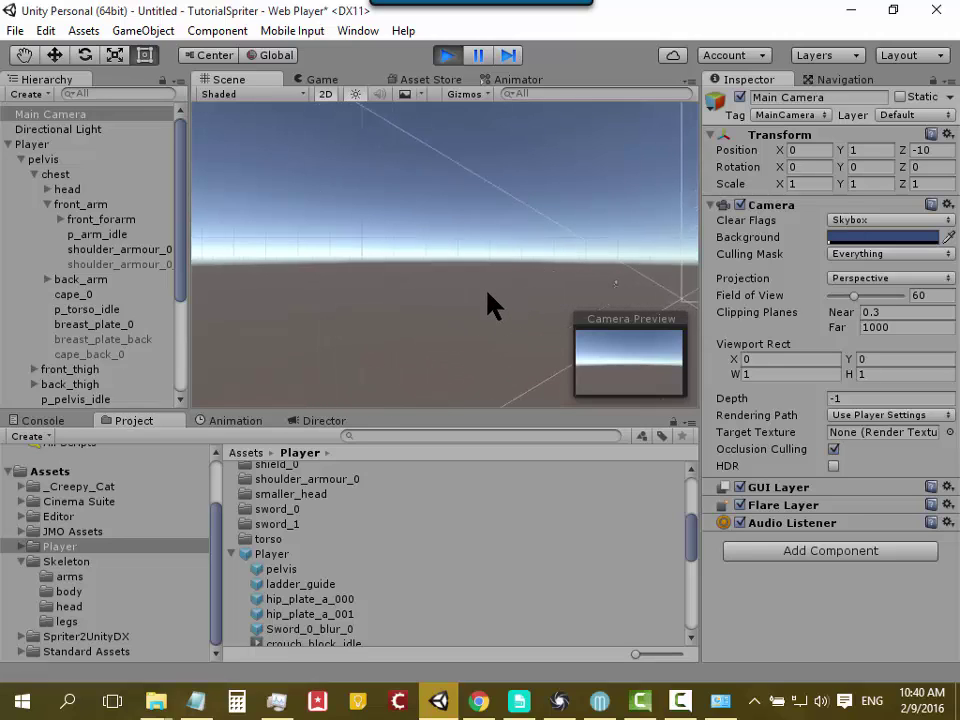
middle_drag(345, 265, 474, 326)
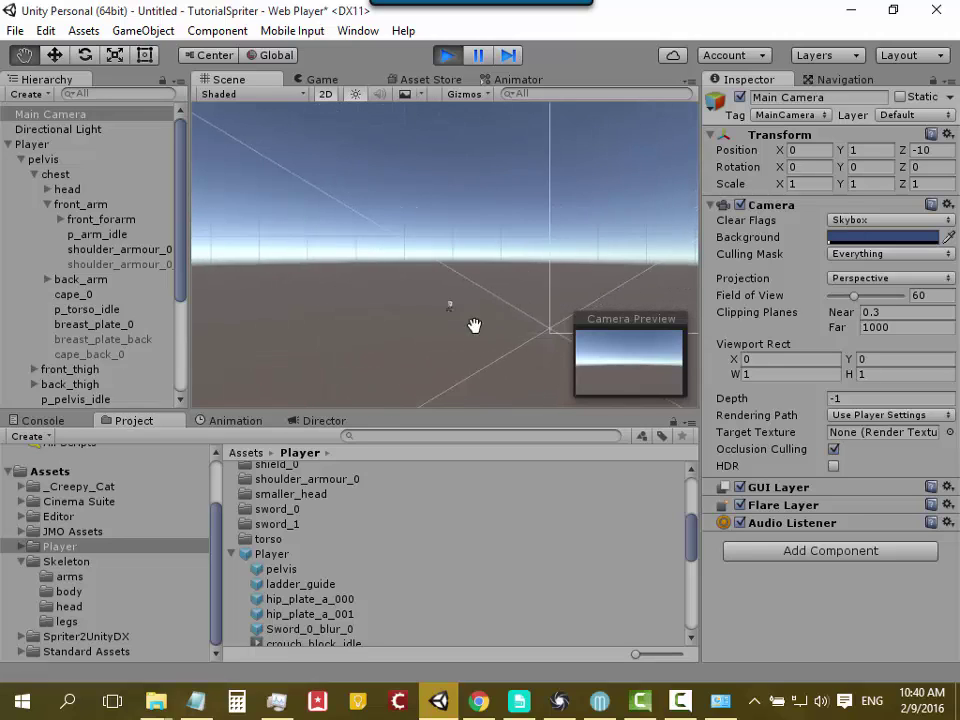
alt+drag(478, 368, 430, 320)
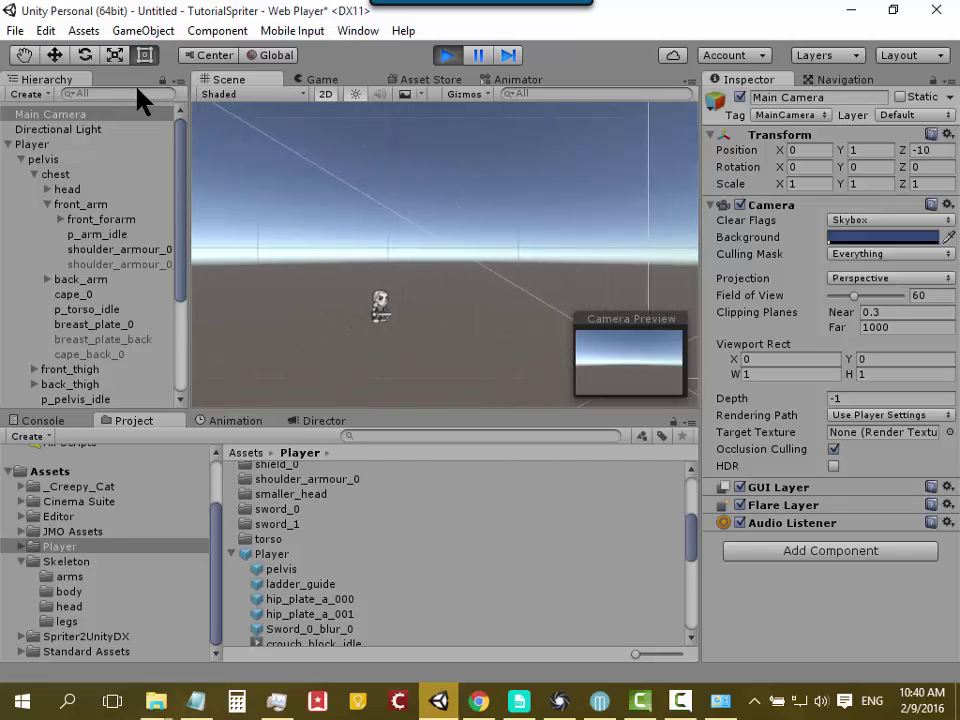
click(325, 95)
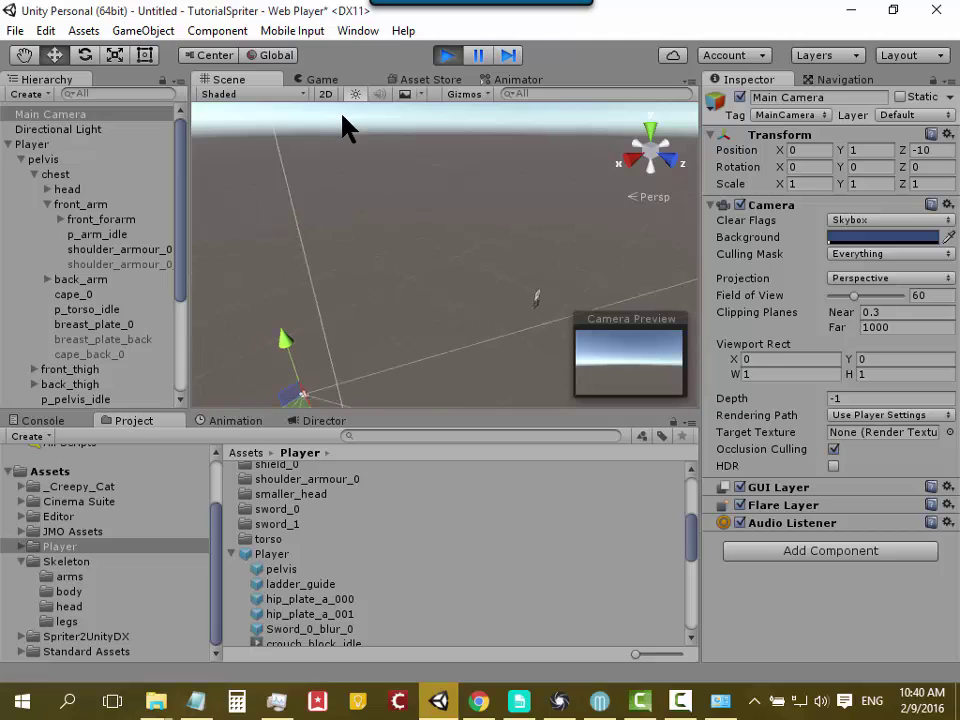
scroll(343, 129, down, 5)
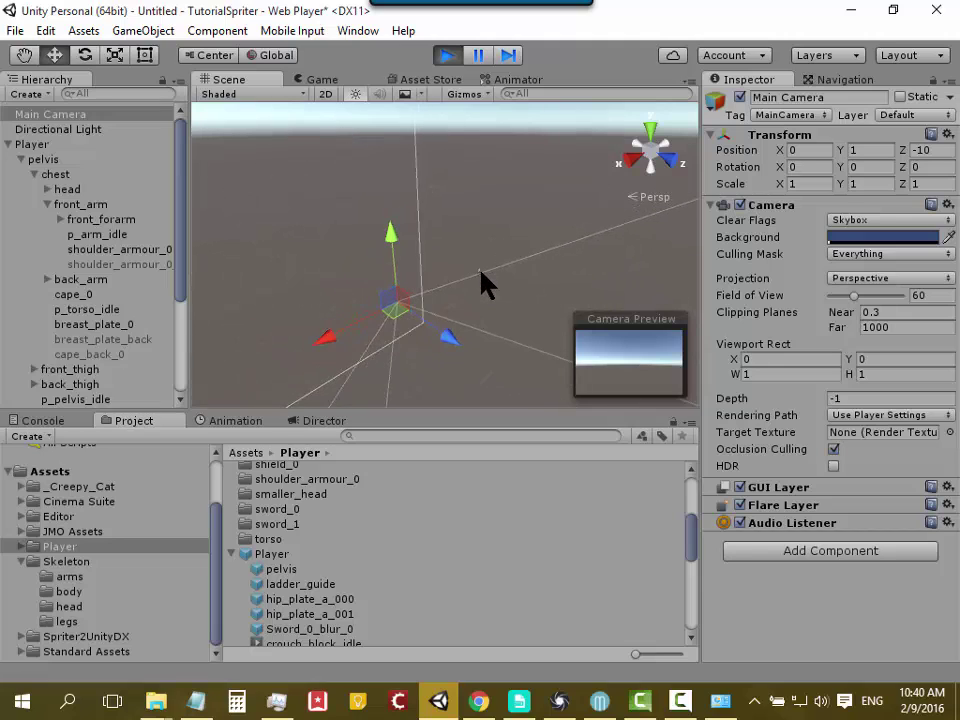
Step: Move and align the Main Camera with the scene view, and set its projection to Orthographic
click(325, 94)
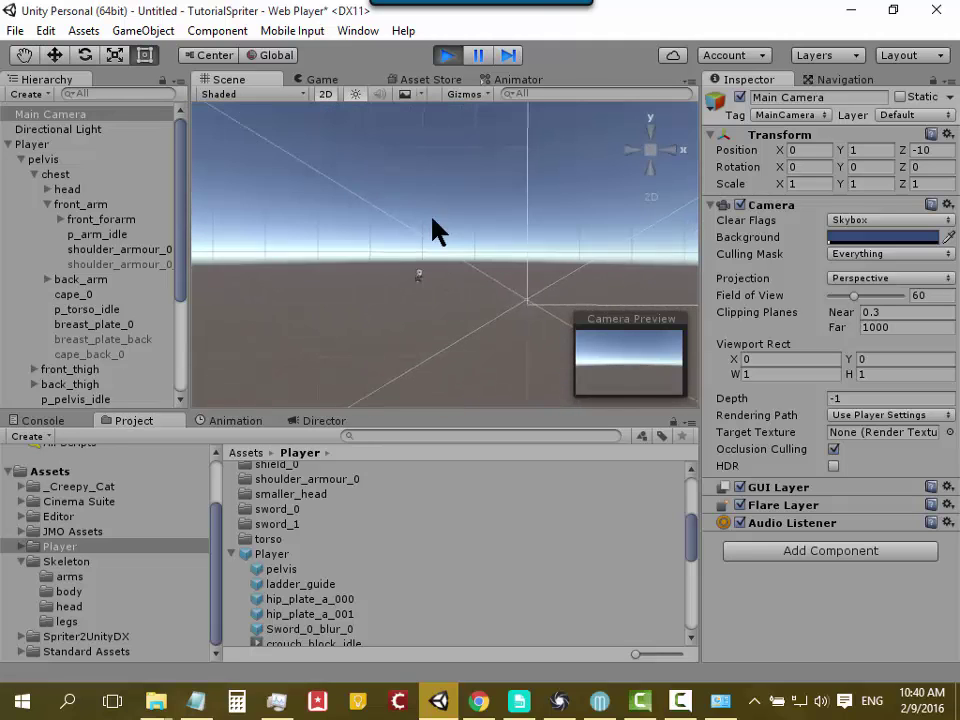
click(78, 30)
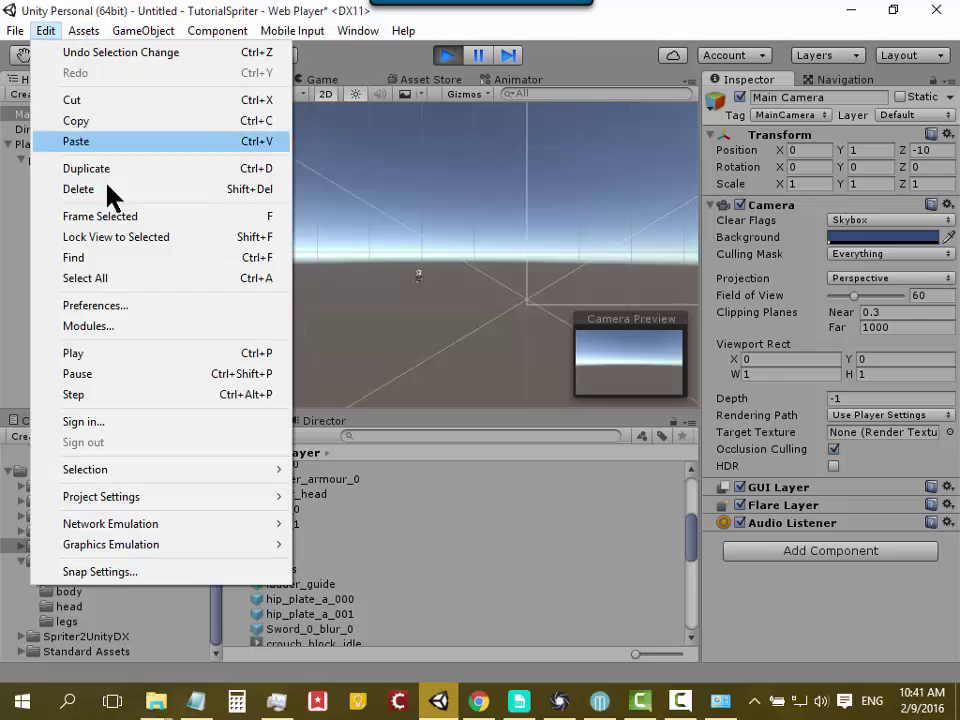
mouse_move(143, 30)
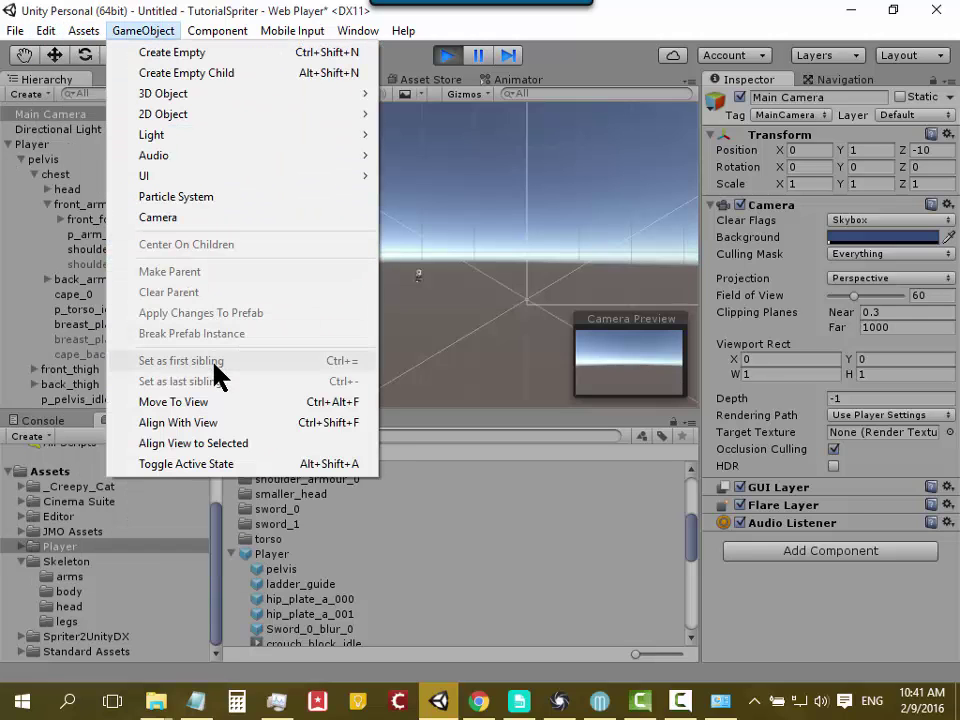
click(222, 412)
click(148, 30)
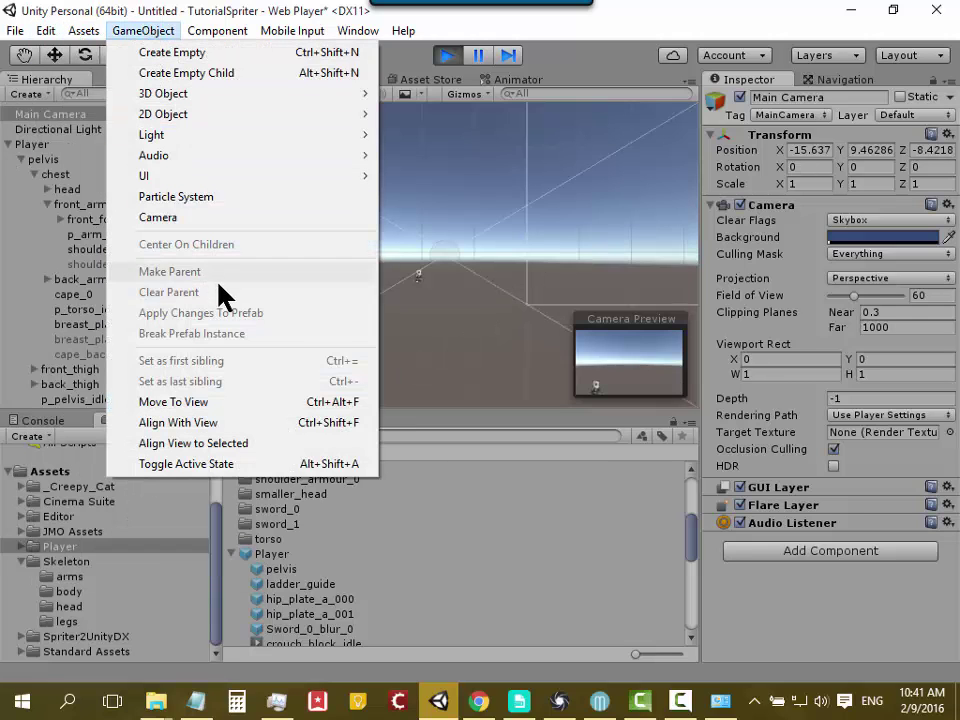
click(218, 422)
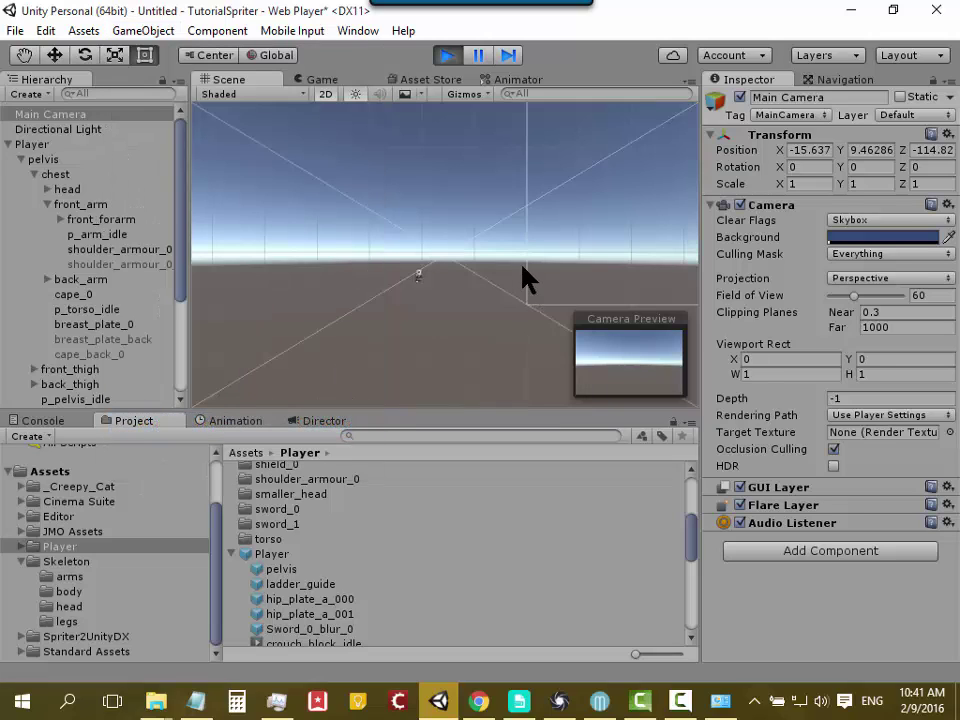
click(912, 279)
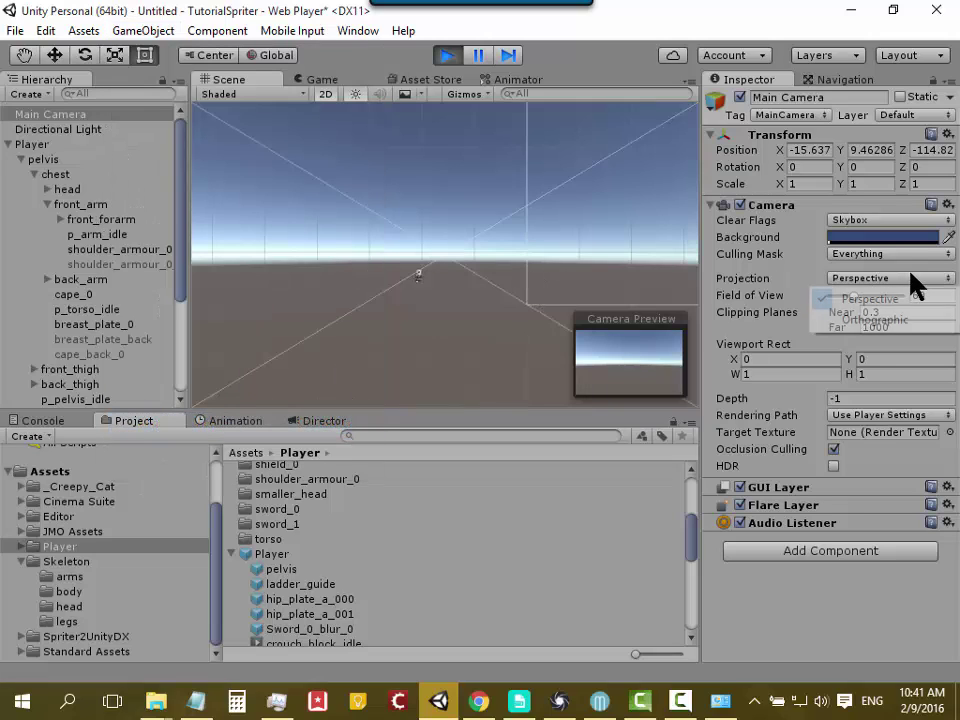
click(872, 319)
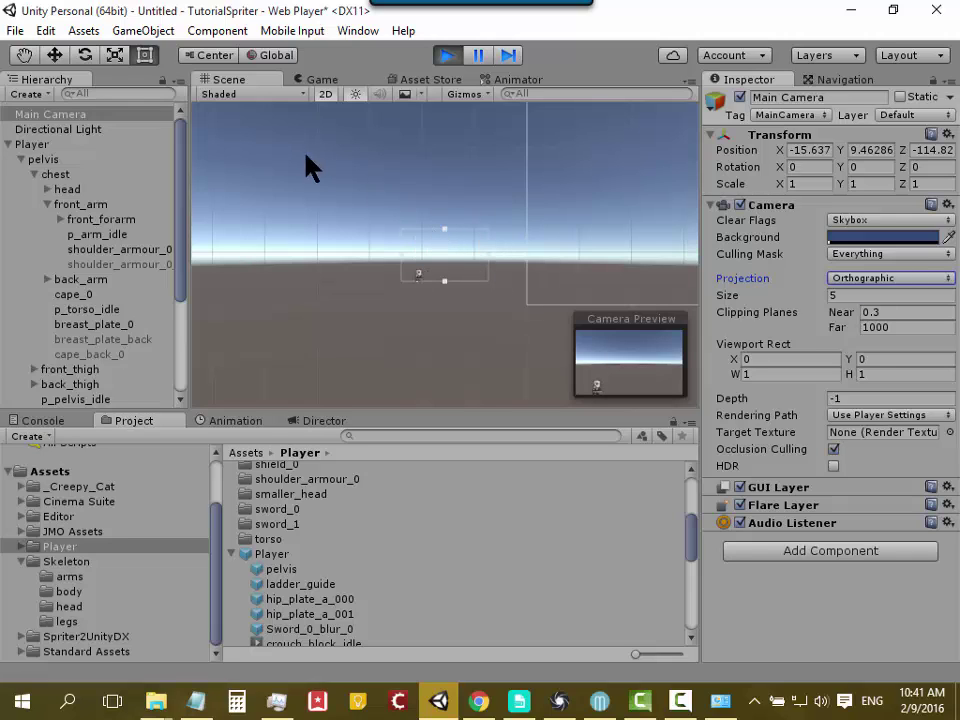
Step: Frame the Main Camera and drag it to X -21, Y 7, Z -114.82
click(330, 96)
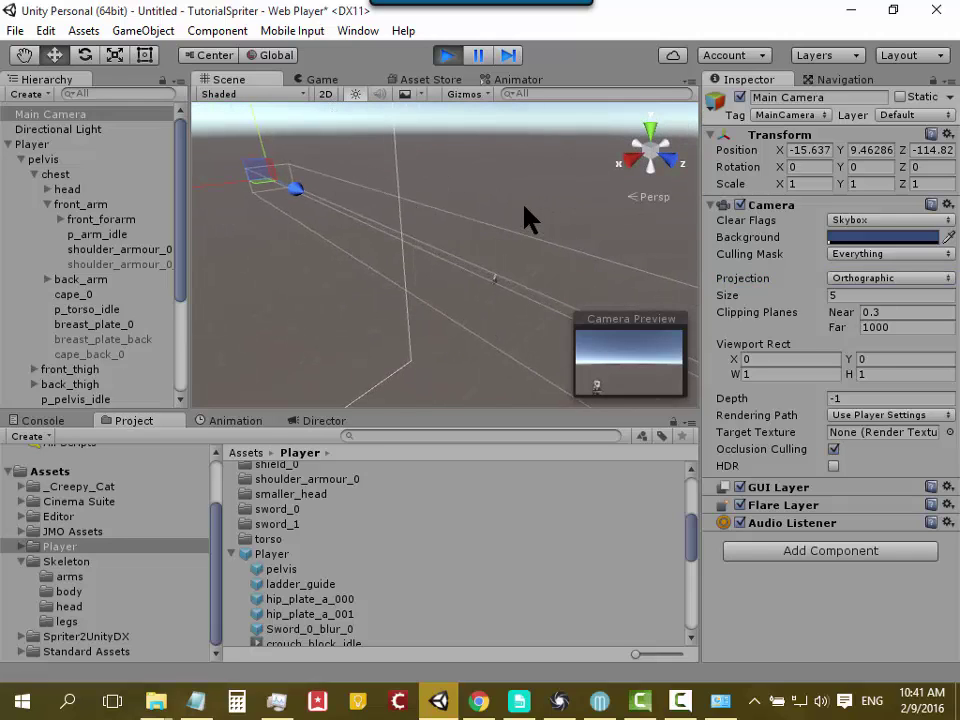
mouse_move(375, 229)
alt+mouse_down()
mouse_move(454, 258)
mouse_move(580, 272)
mouse_move(451, 137)
alt+mouse_up()
key(f)
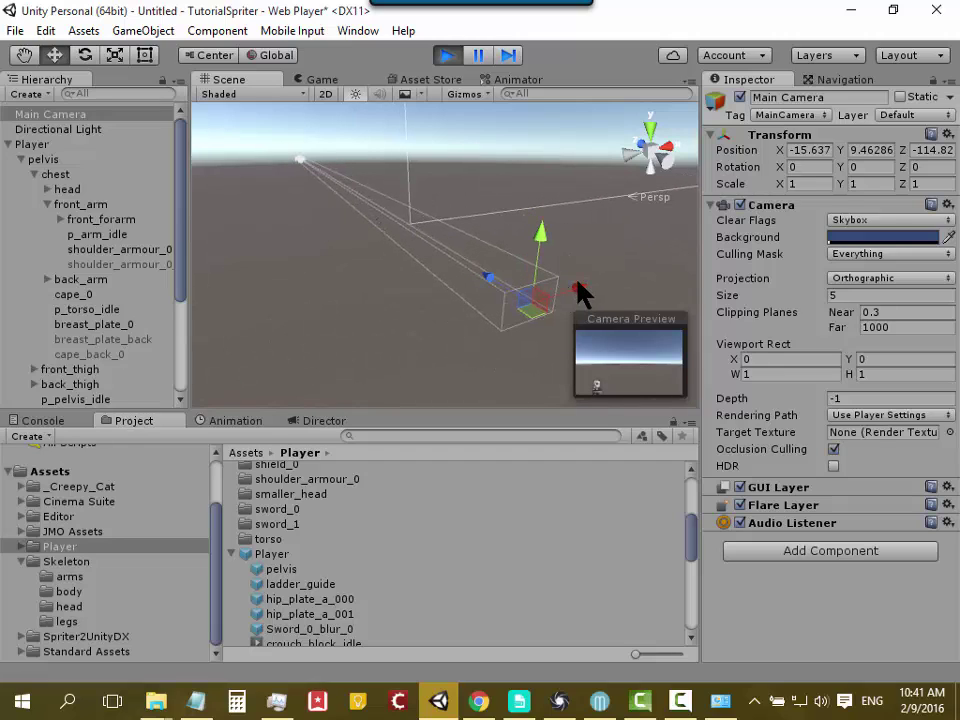
drag(576, 282, 559, 288)
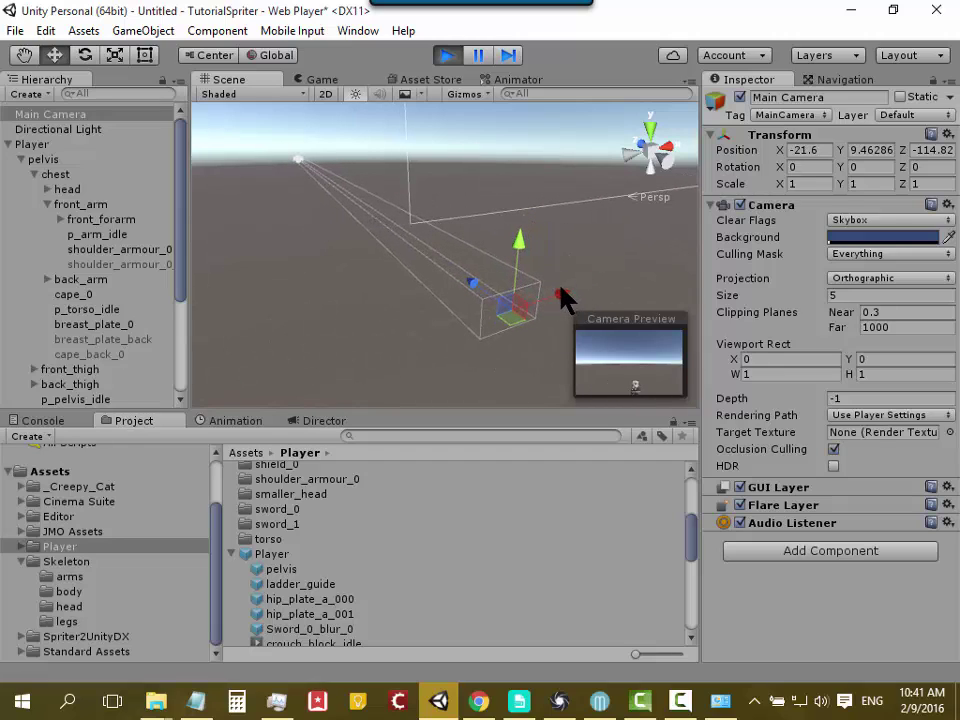
drag(529, 236, 525, 246)
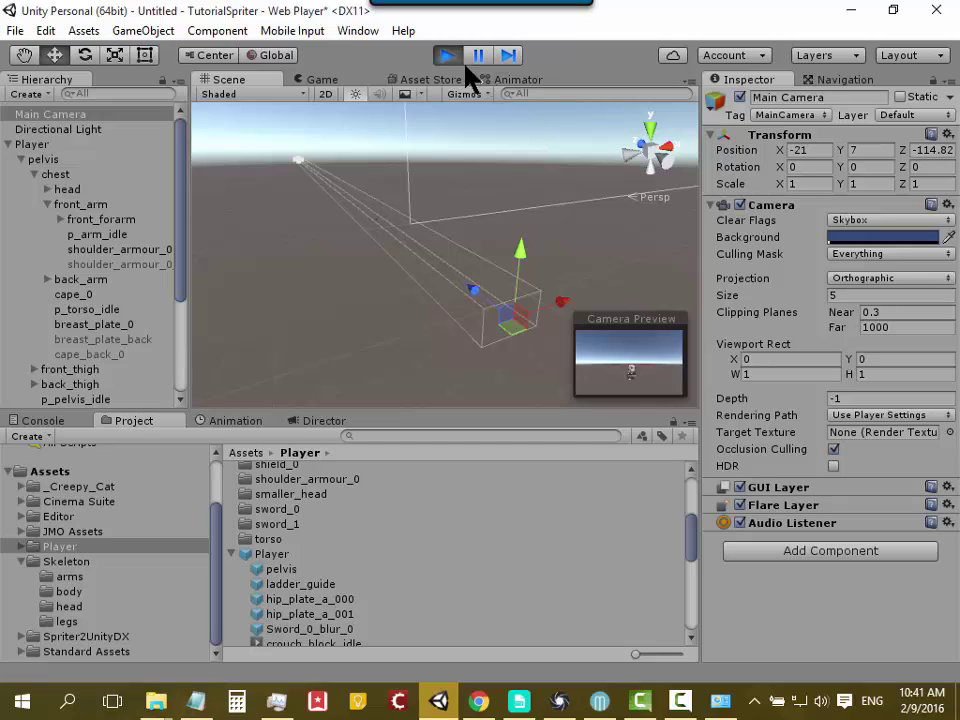
Step: Compare the running Game view with the Scene view and frame the Main Camera
click(349, 80)
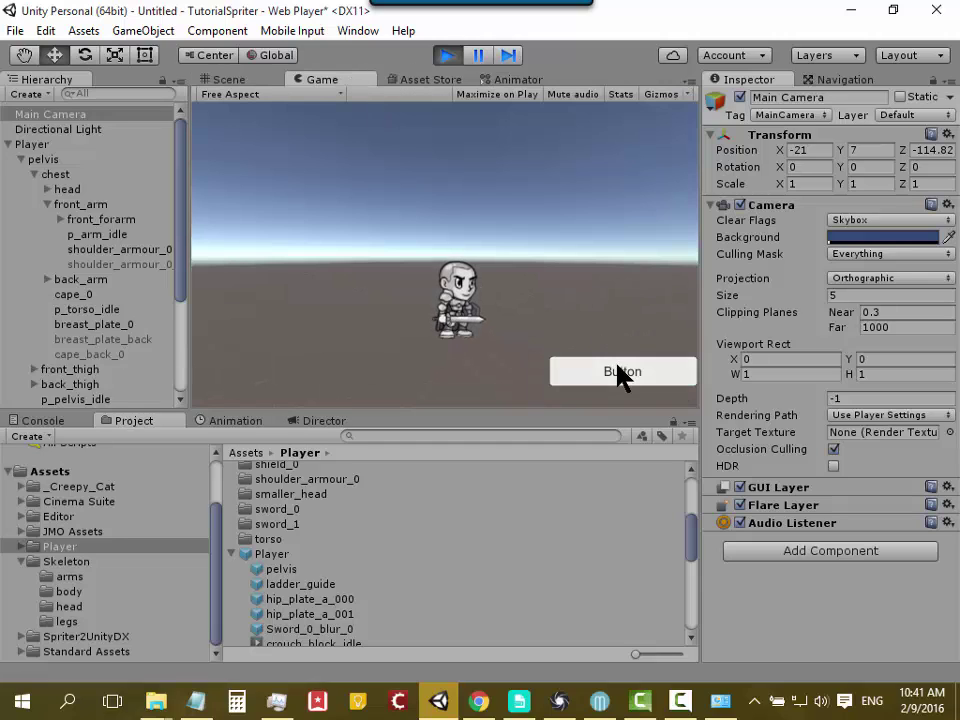
click(265, 81)
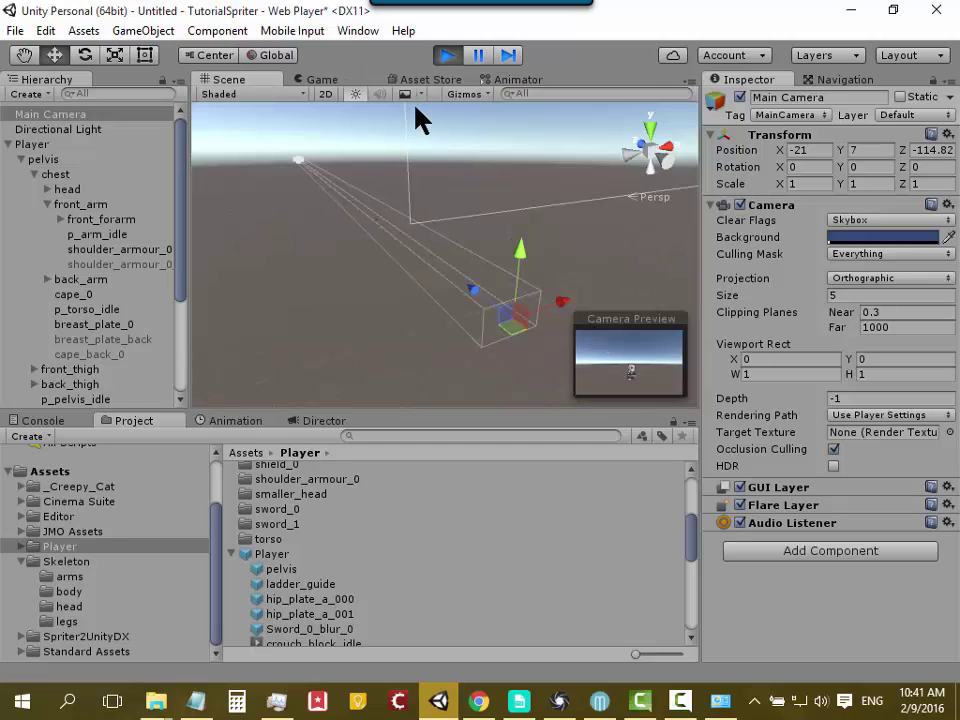
click(330, 81)
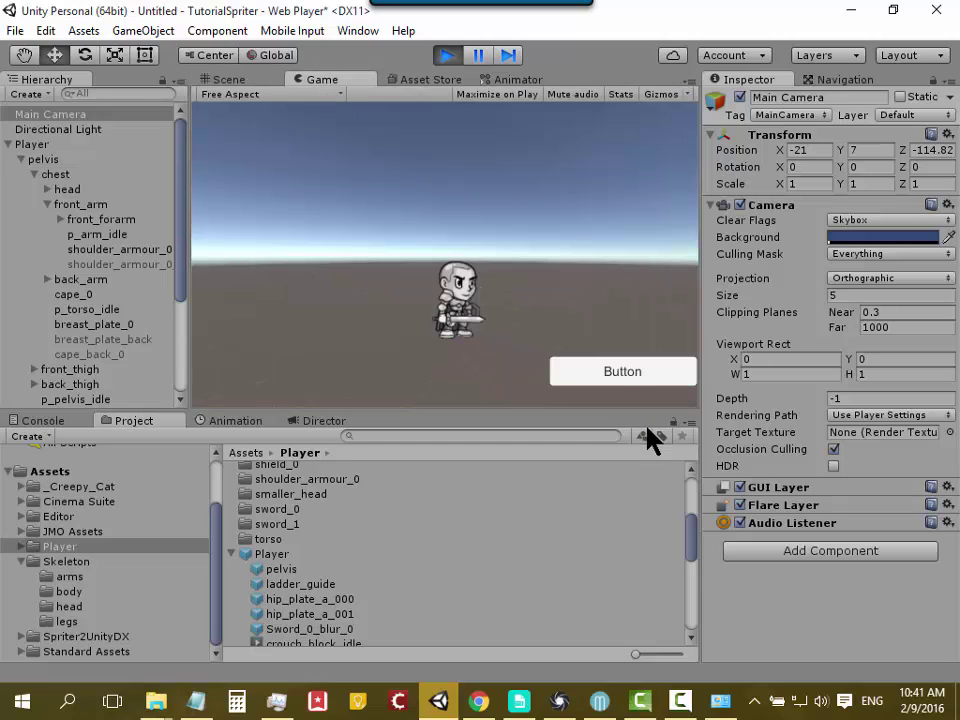
click(248, 80)
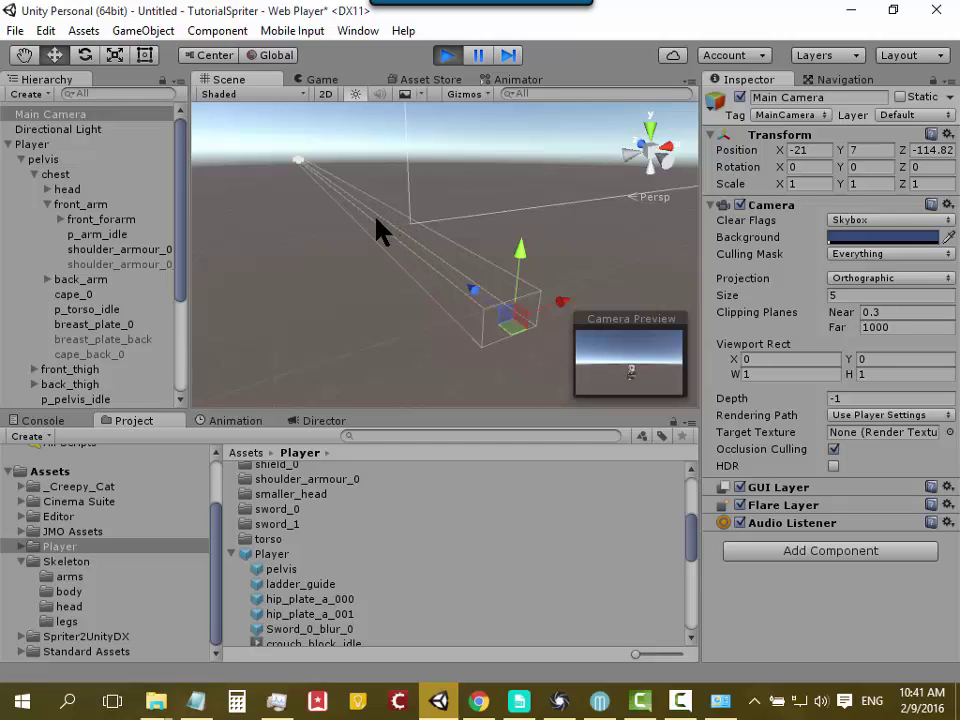
key(f)
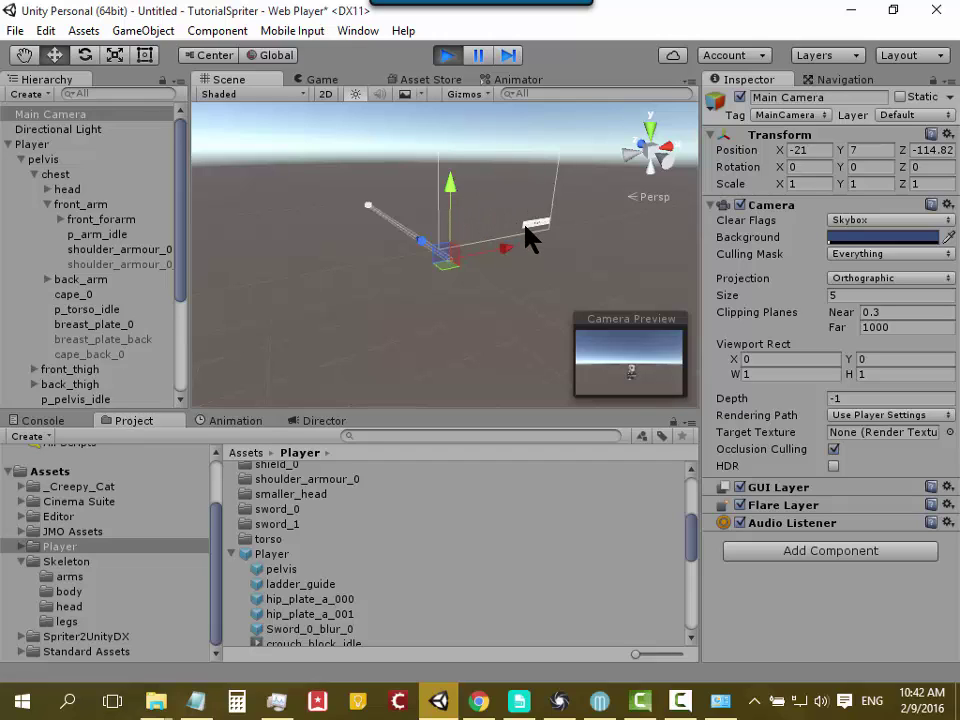
Step: Recheck the game view, zoom into the scene, and stop play mode
click(320, 80)
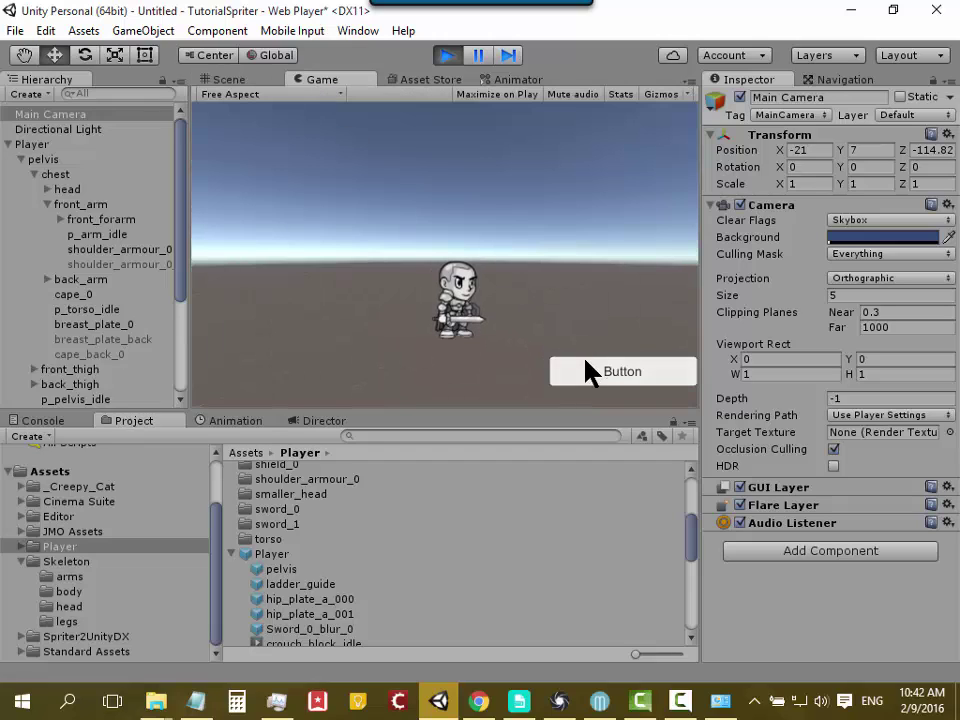
click(247, 82)
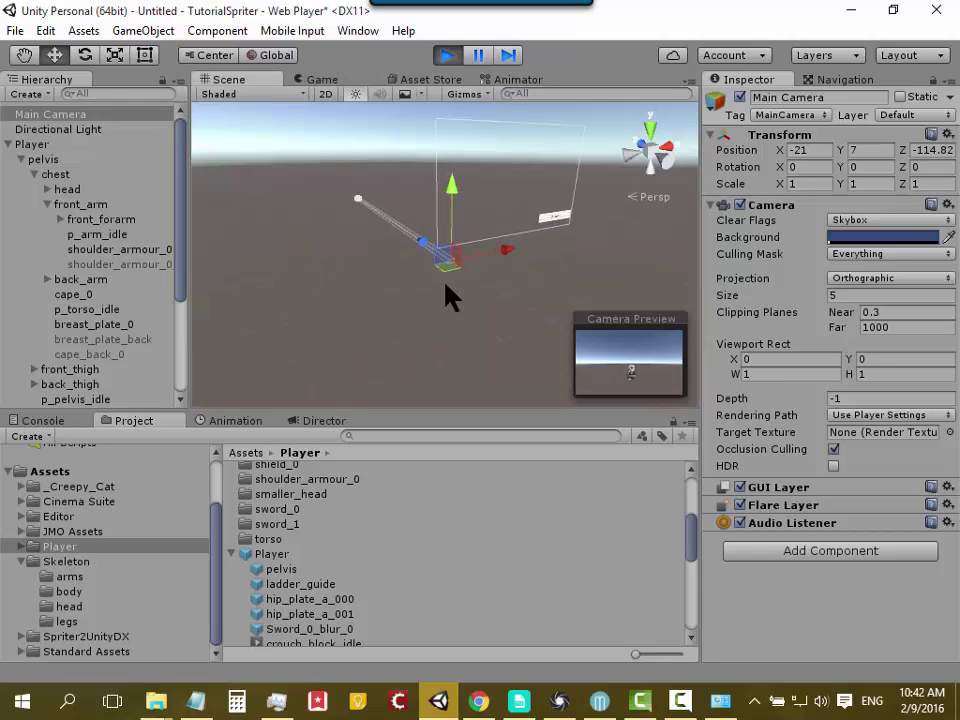
scroll(450, 298, up, 2)
scroll(450, 298, up, 2)
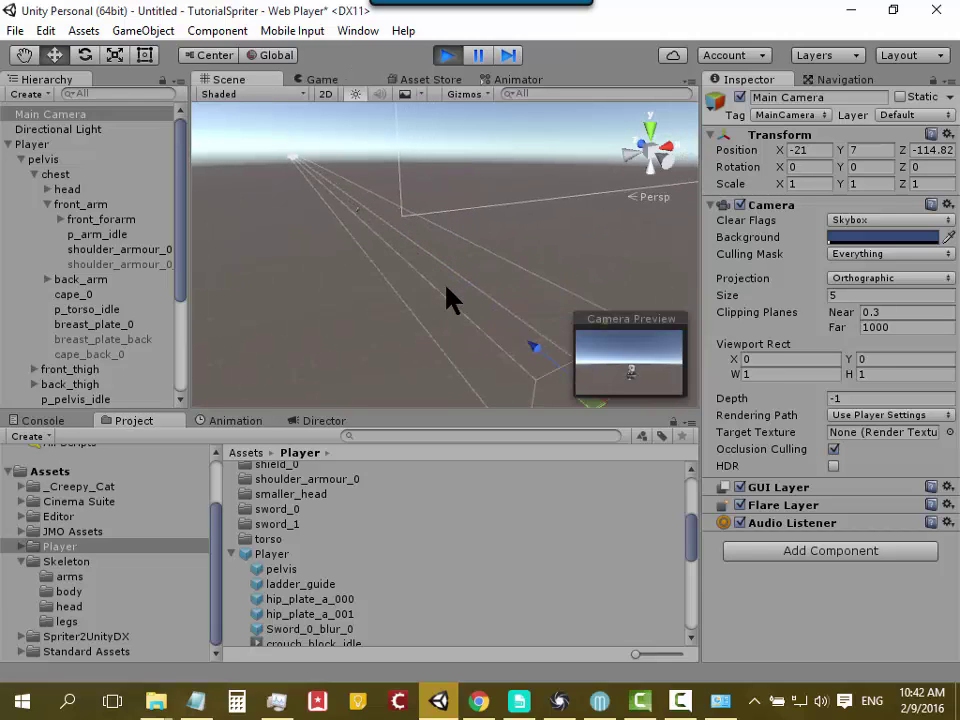
scroll(450, 298, up, 2)
scroll(450, 298, up, 2)
scroll(450, 298, up, 2)
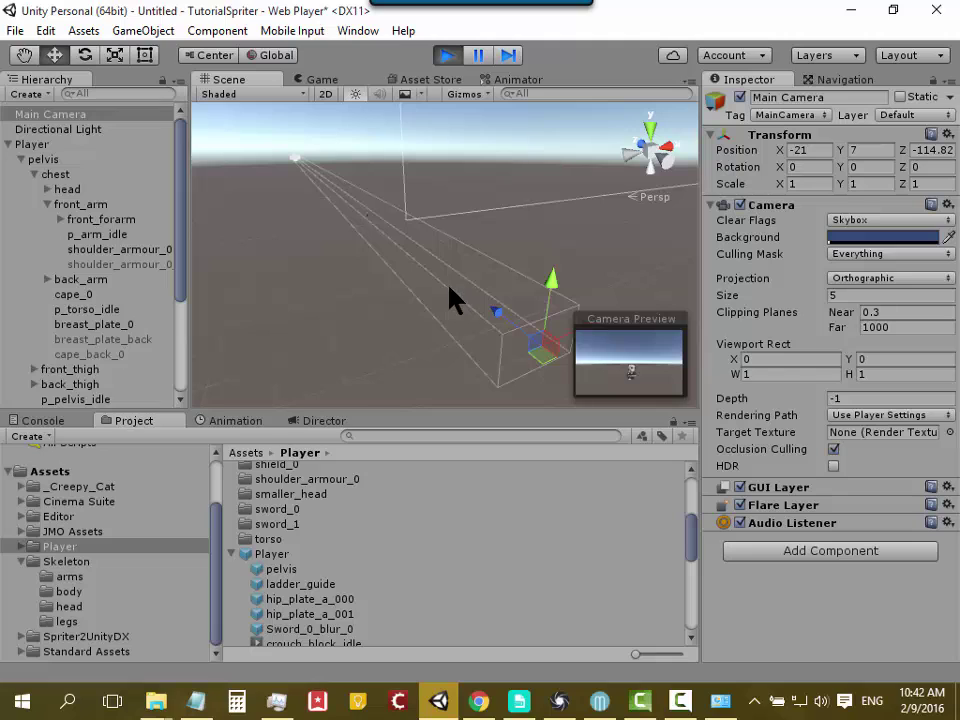
click(447, 56)
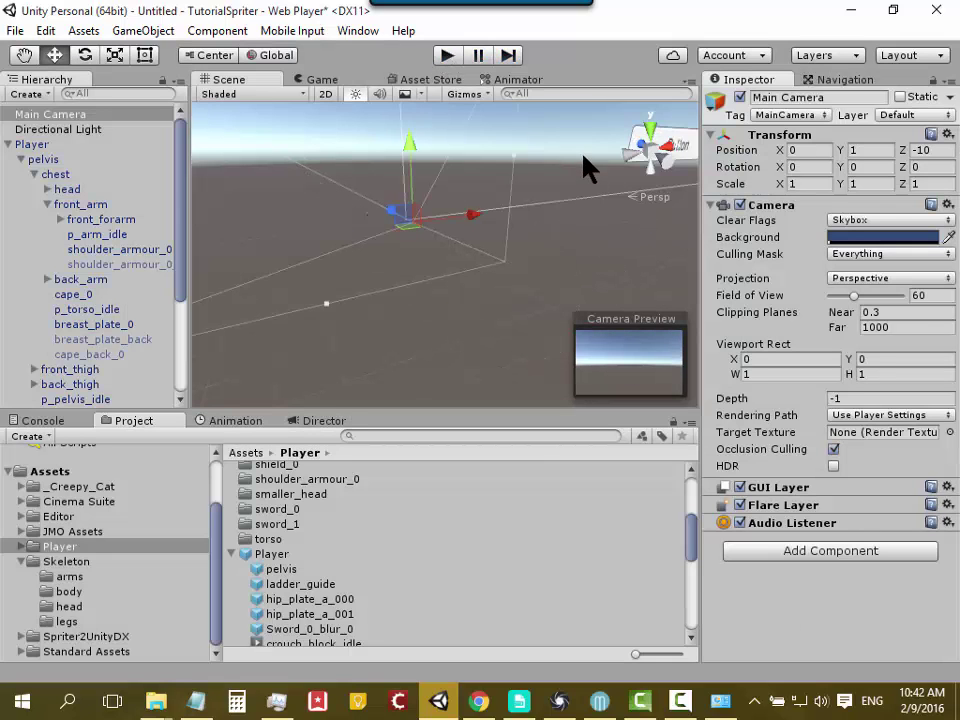
Step: Switch the scene to 2D and move and align the Main Camera with the scene view
click(8, 145)
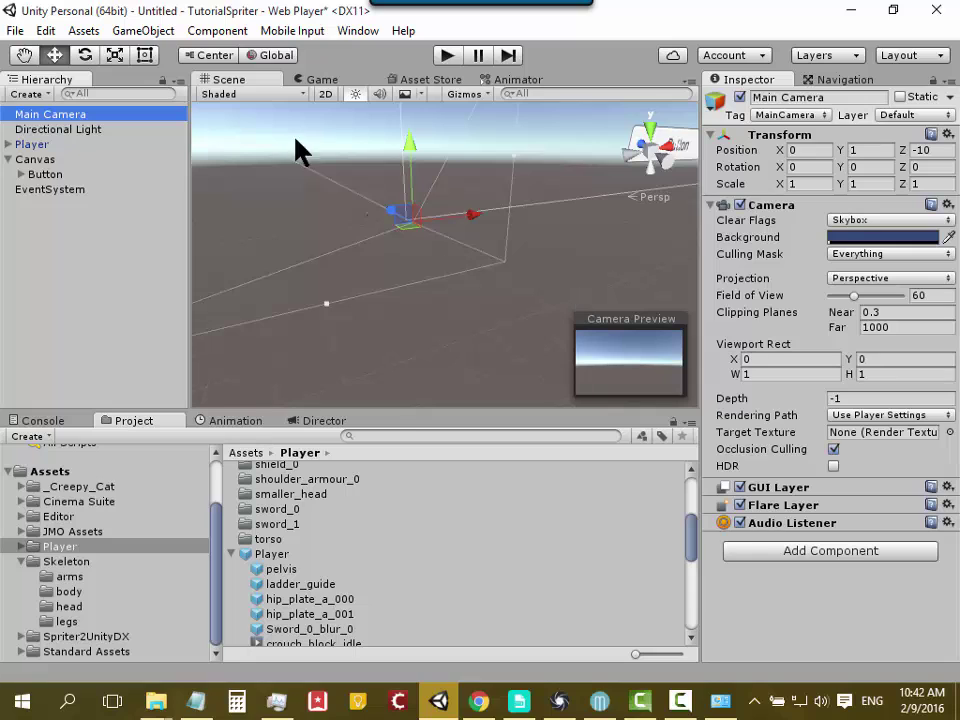
click(325, 95)
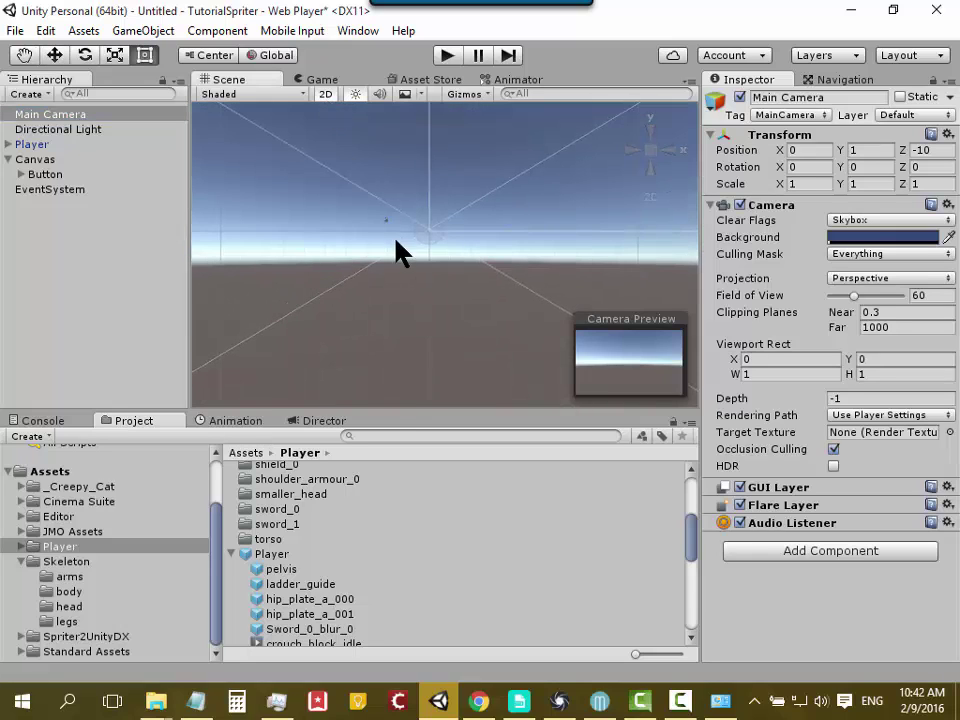
click(128, 31)
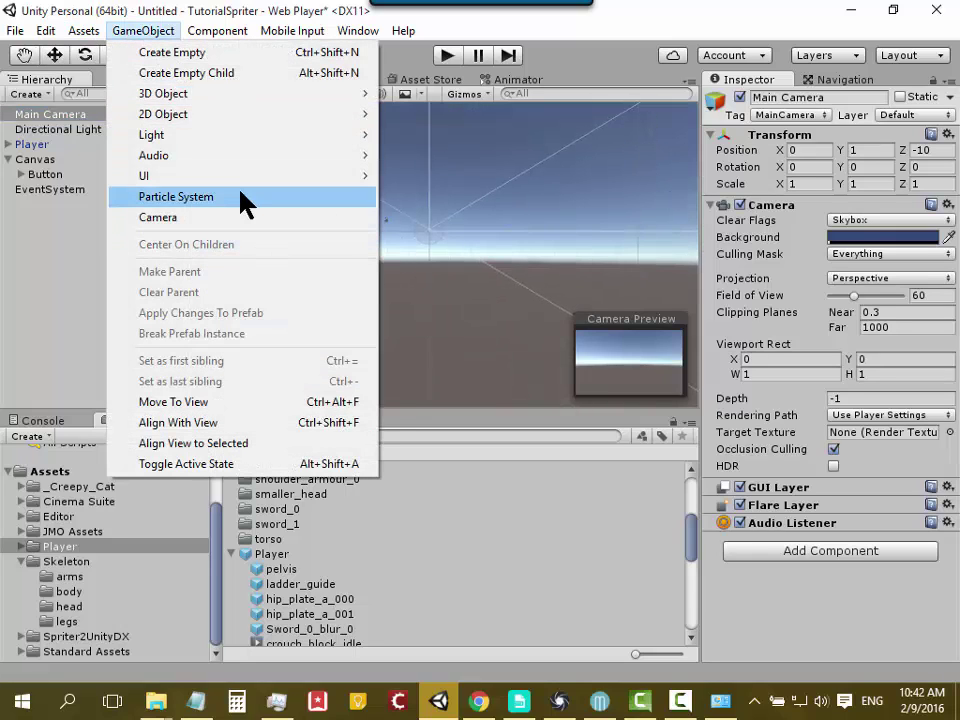
click(190, 402)
click(128, 31)
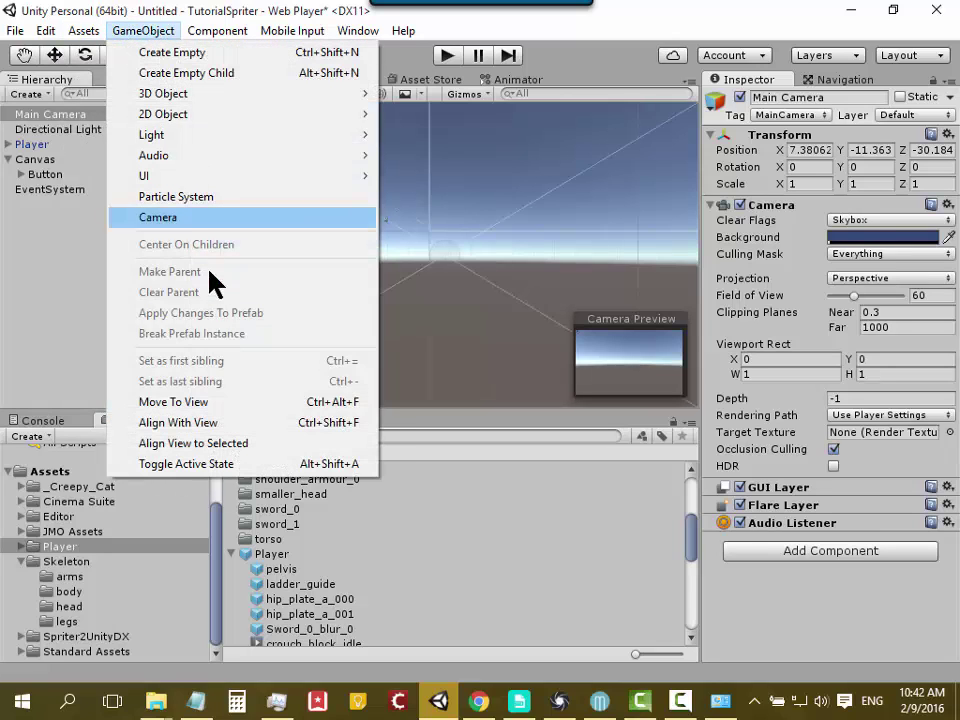
click(205, 423)
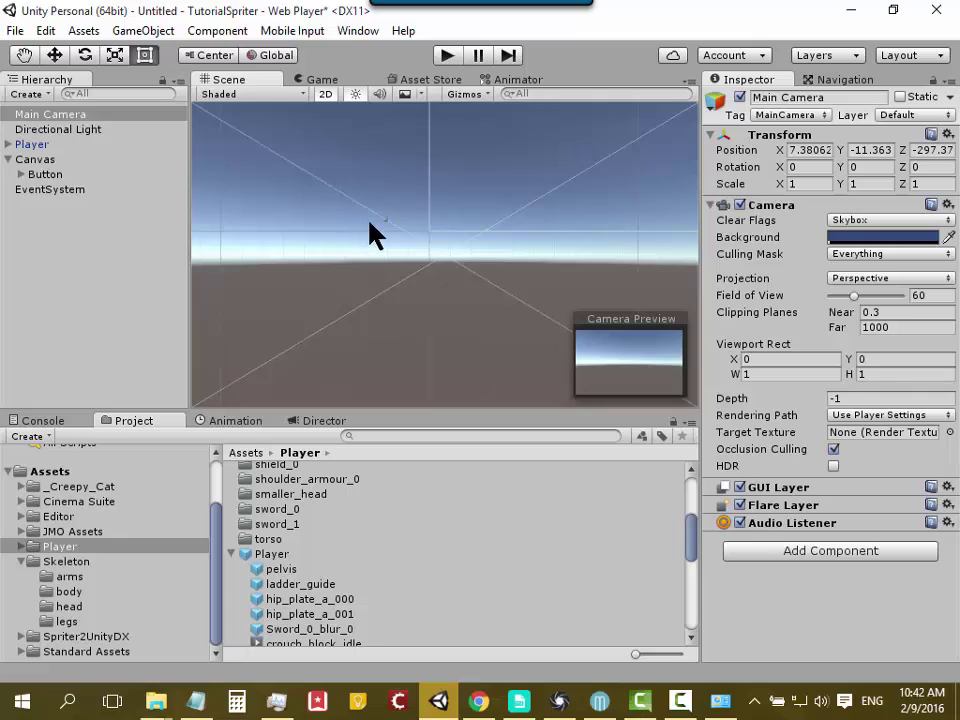
mouse_move(323, 168)
middle_down()
mouse_move(467, 280)
mouse_move(485, 250)
mouse_move(383, 233)
middle_up()
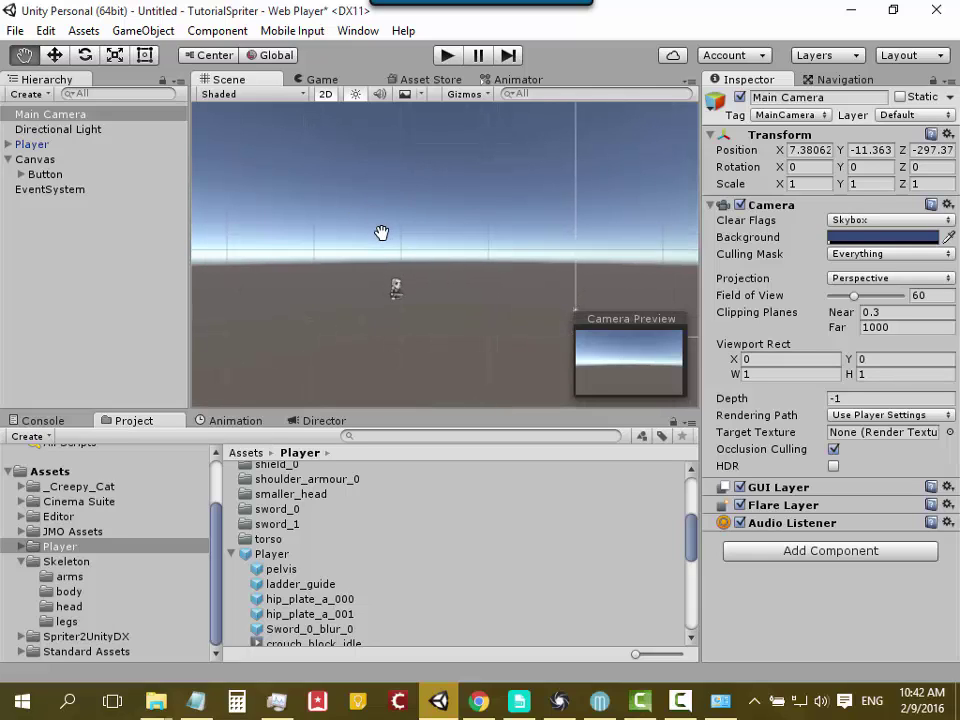
Step: Make the Main Camera orthographic and position it at X -20.4, Y 5.7
click(895, 274)
click(895, 320)
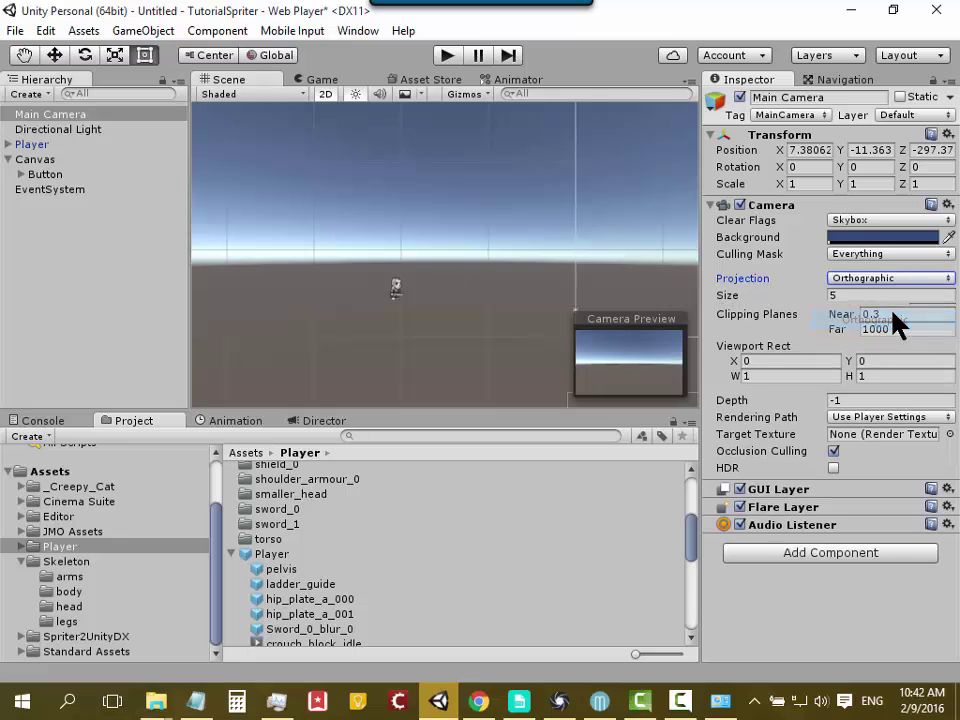
click(141, 30)
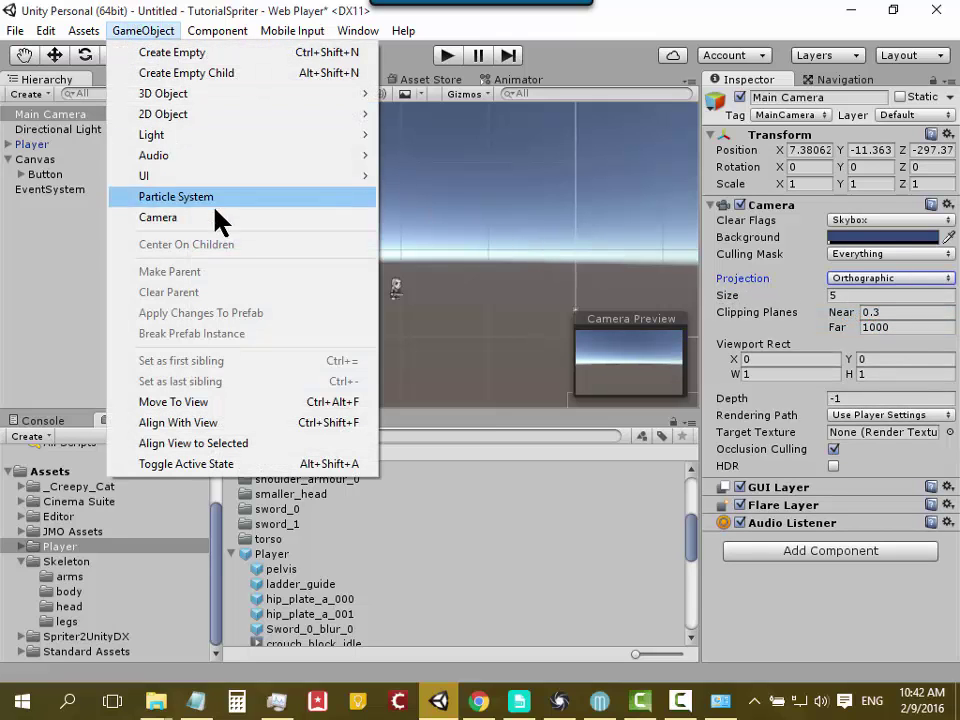
click(210, 403)
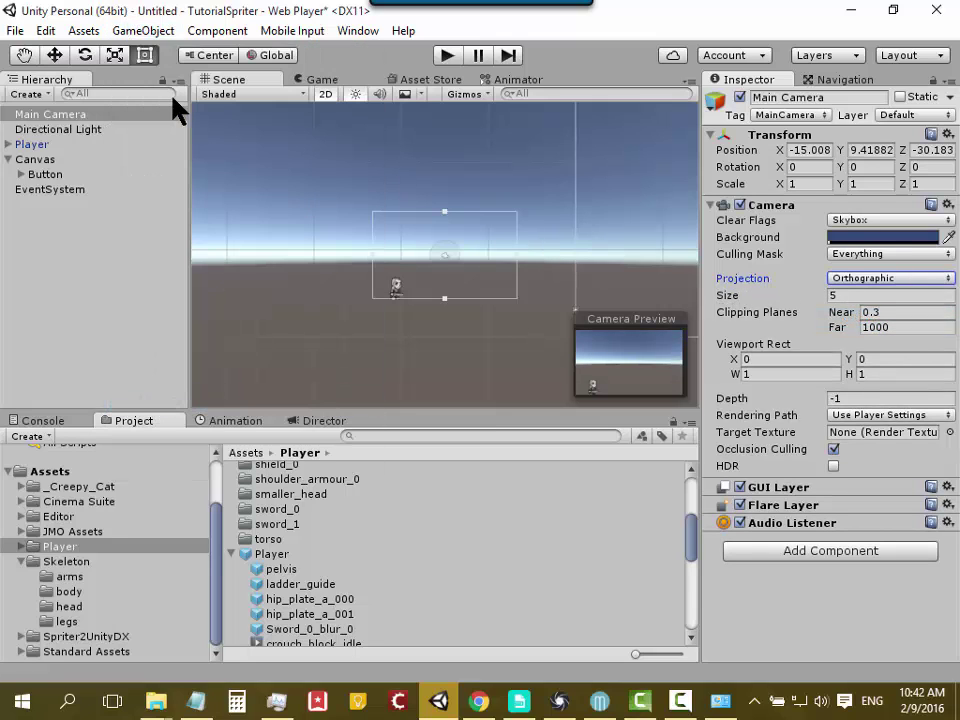
click(54, 55)
drag(449, 193, 450, 221)
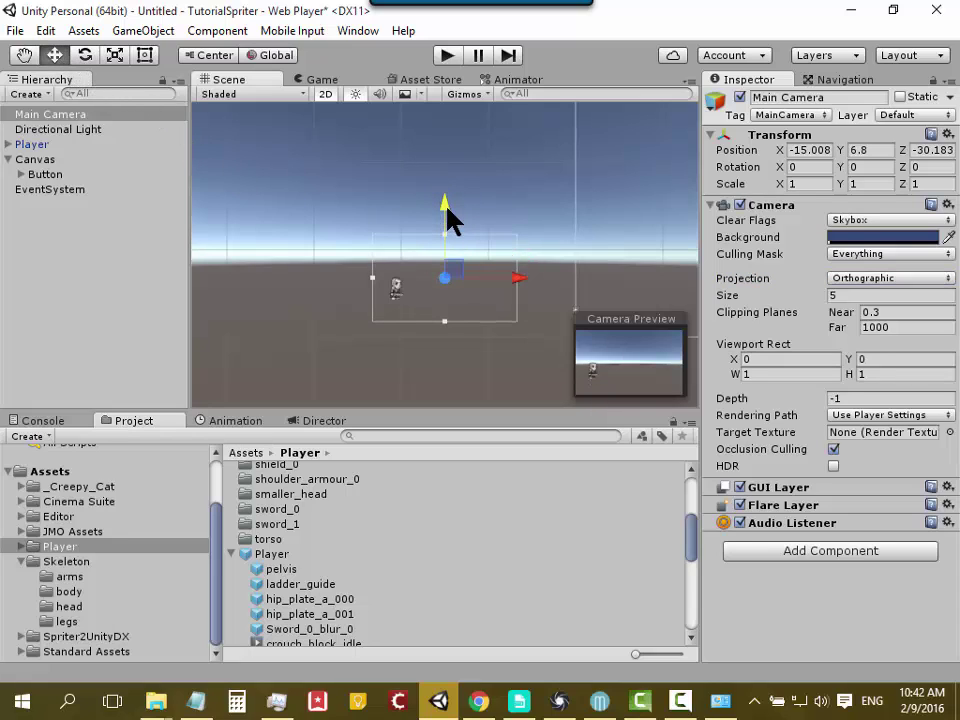
drag(520, 282, 471, 279)
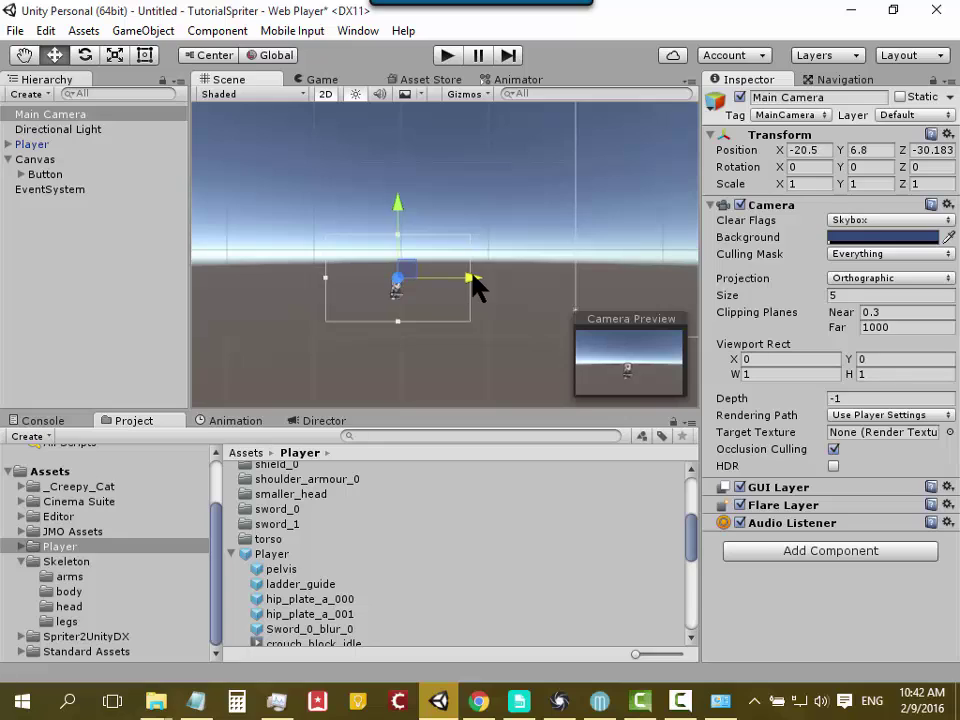
drag(399, 199, 400, 207)
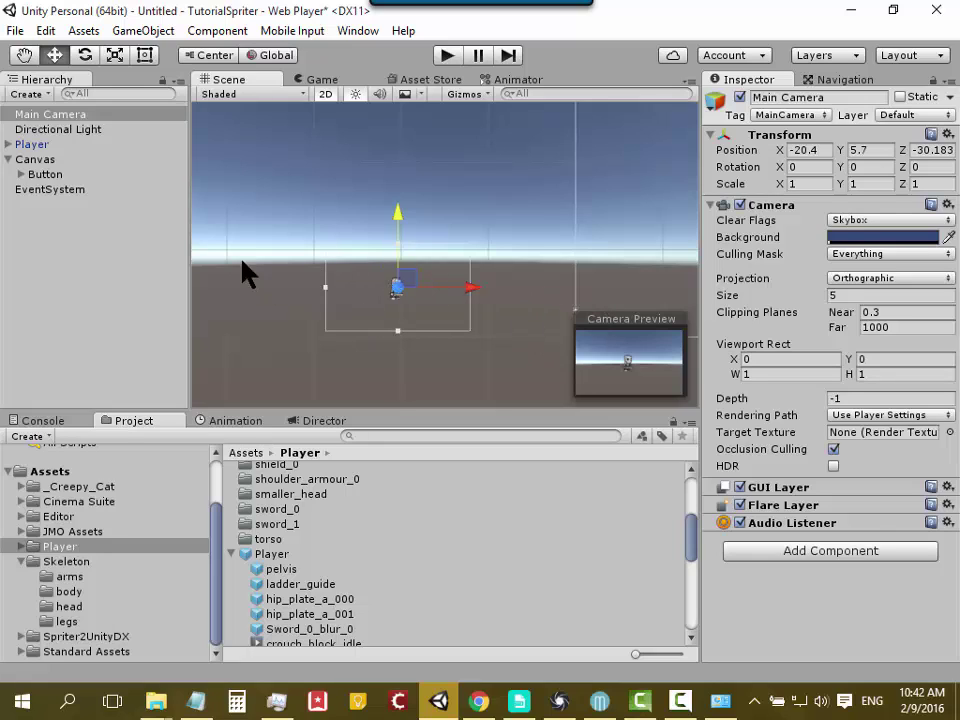
Step: Set the Canvas Render Mode to Screen Space - Camera using Main Camera, then select the Button
click(52, 164)
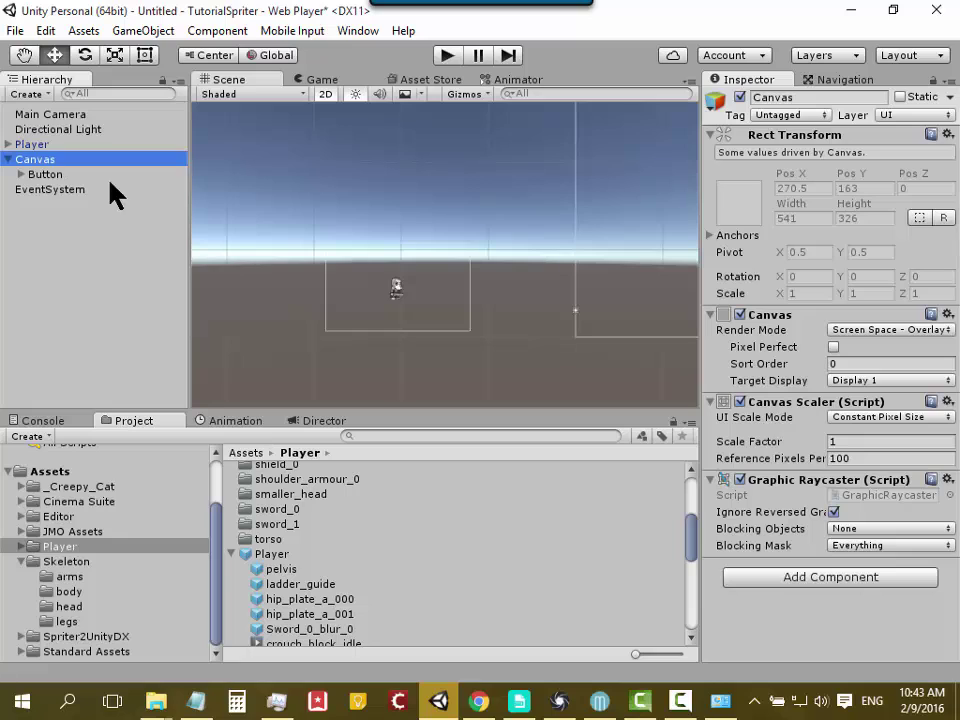
click(921, 334)
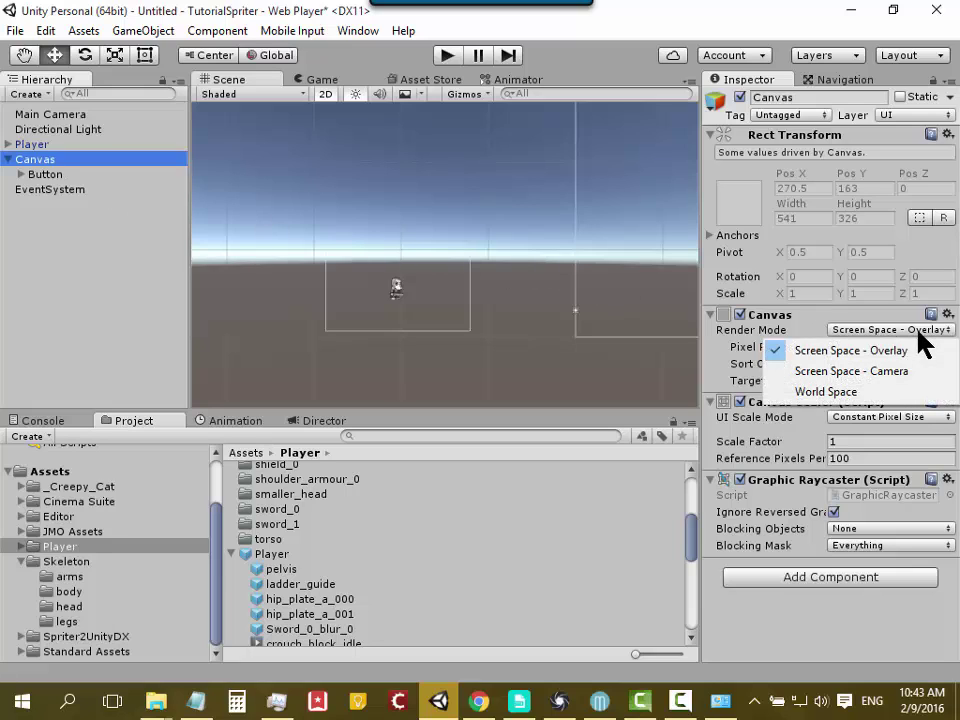
click(878, 385)
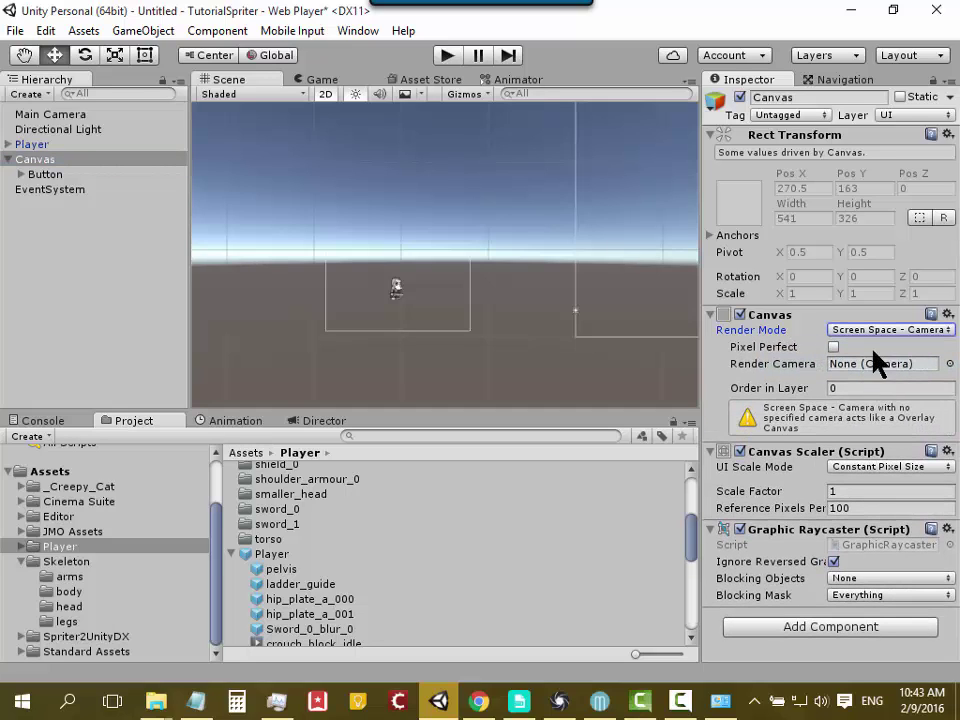
click(949, 364)
double_click(428, 374)
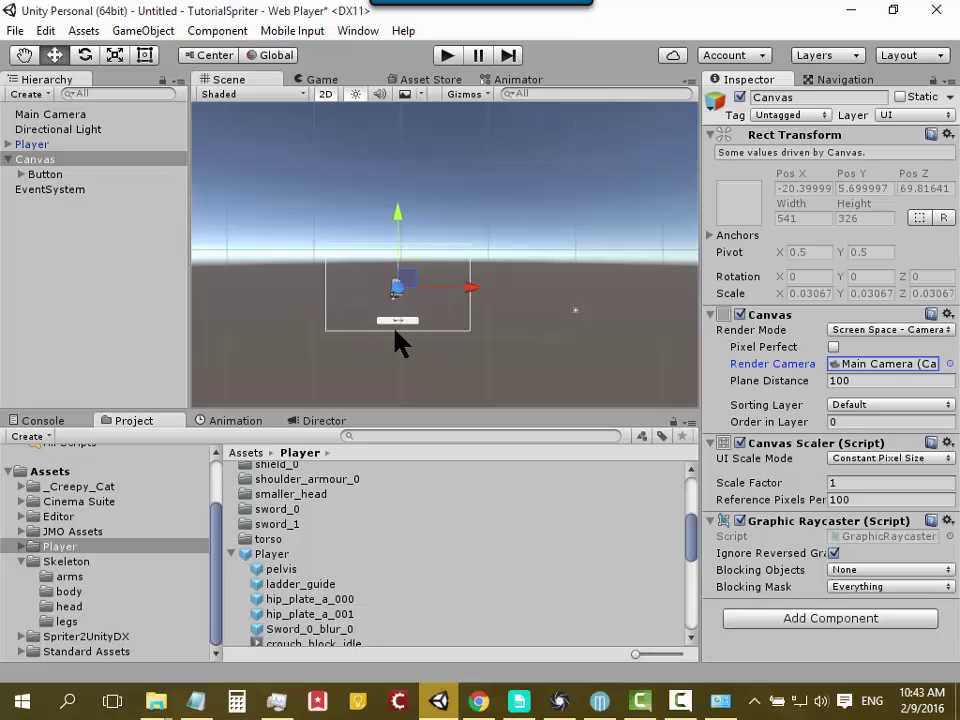
scroll(396, 341, up, 2)
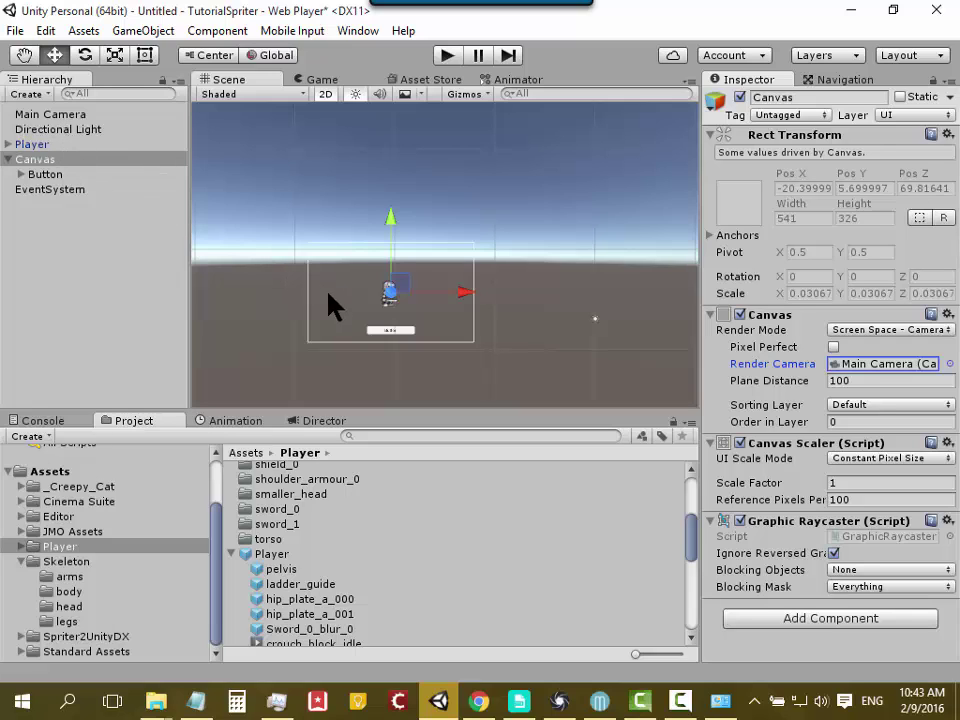
click(390, 332)
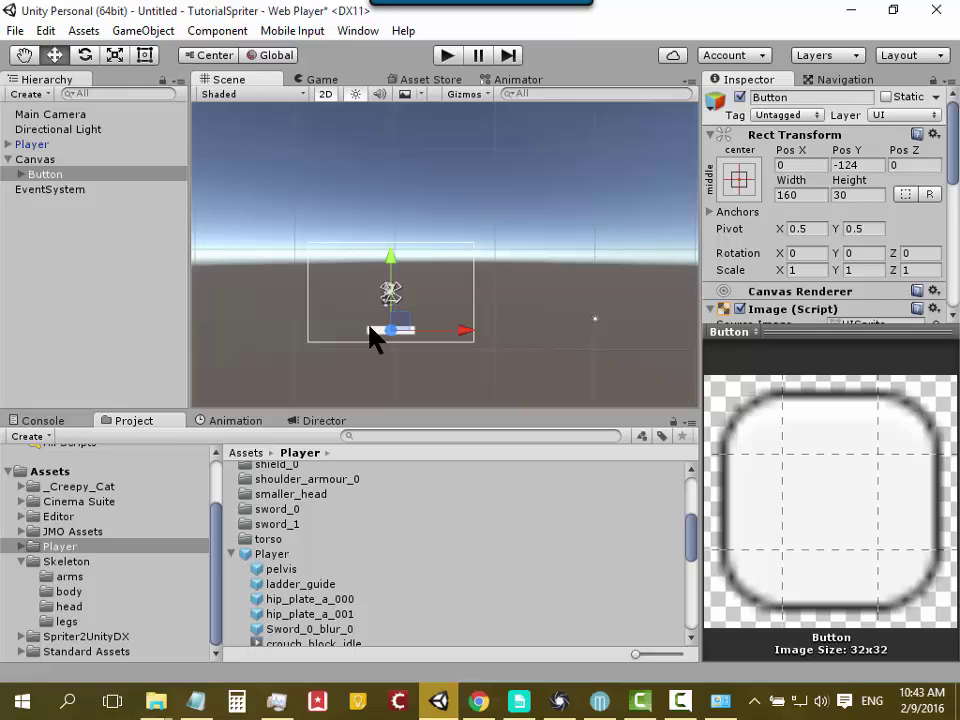
Step: Switch the scene view to 3D and orbit around the Main Camera's frustum
scroll(370, 335, up, 1)
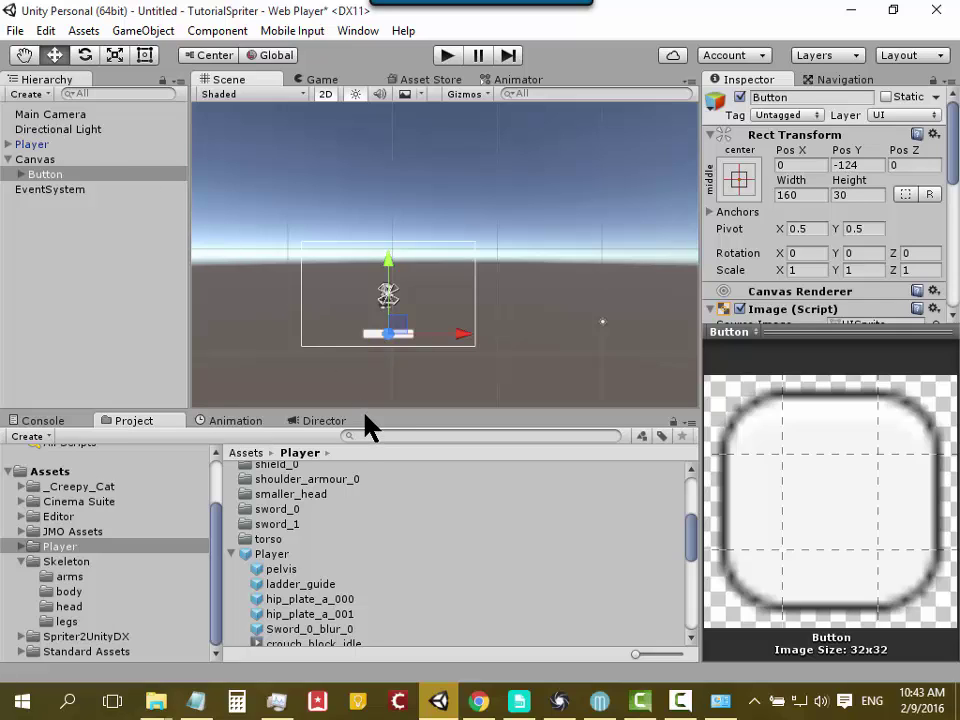
scroll(370, 380, up, 2)
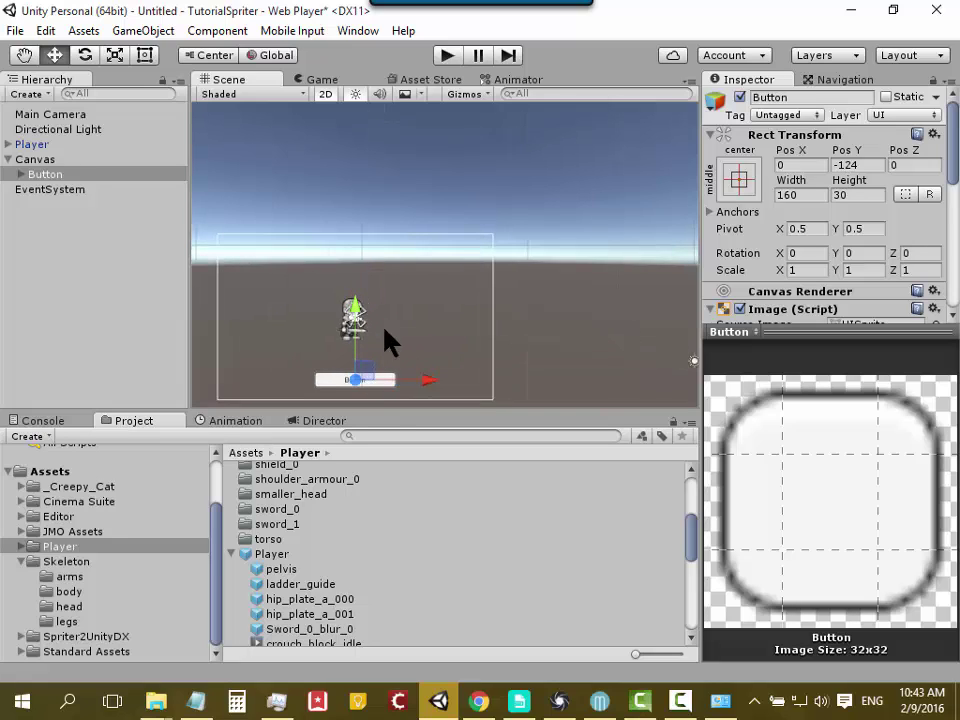
middle_drag(380, 332, 447, 302)
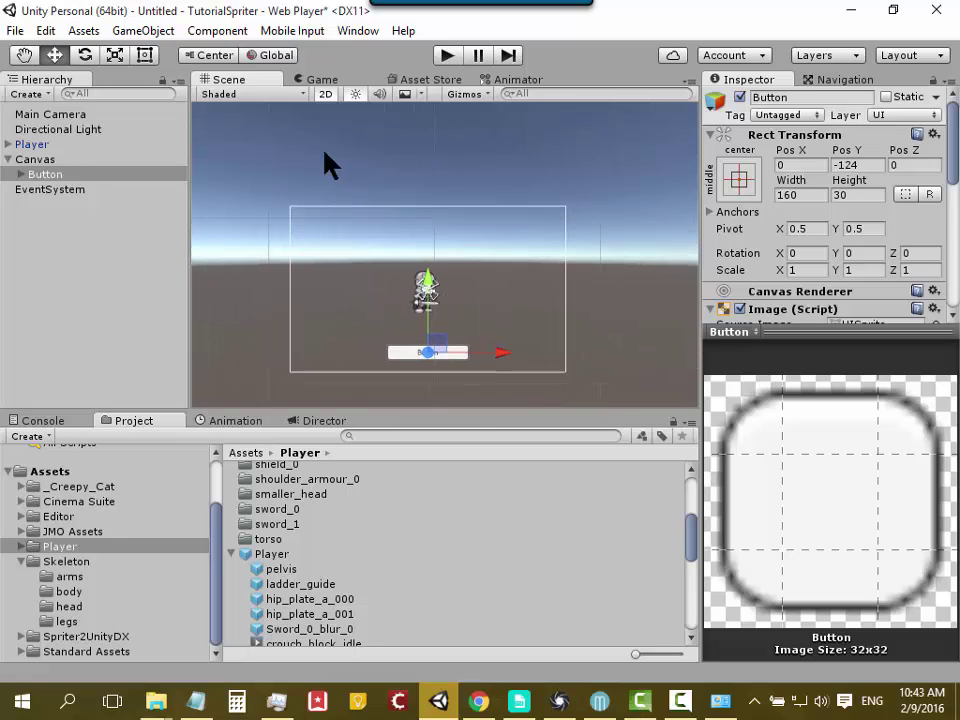
click(325, 92)
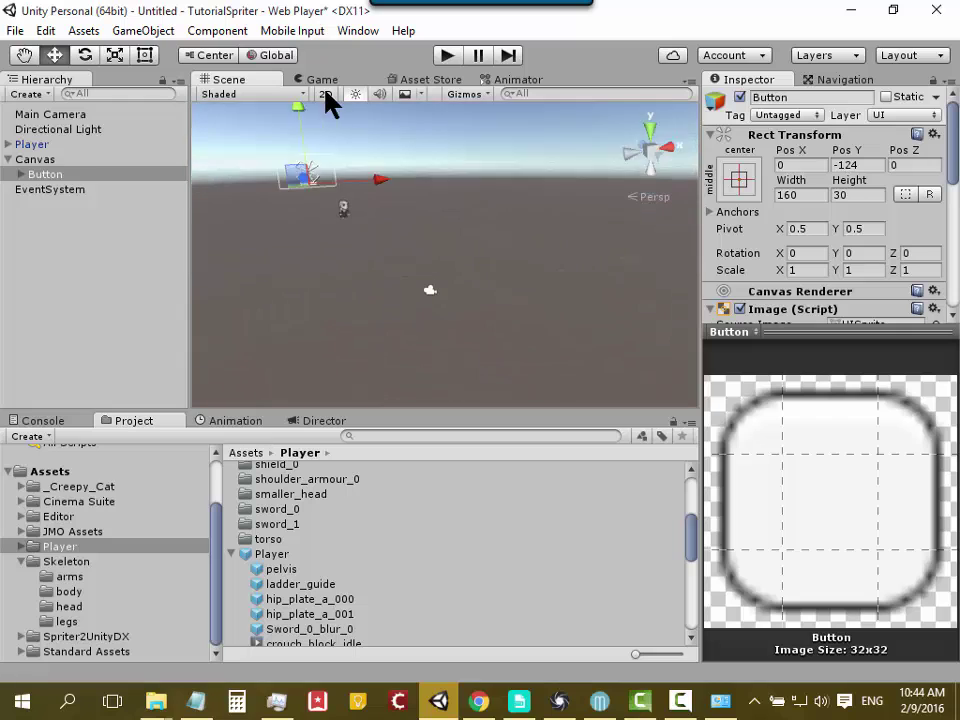
click(325, 94)
click(325, 94)
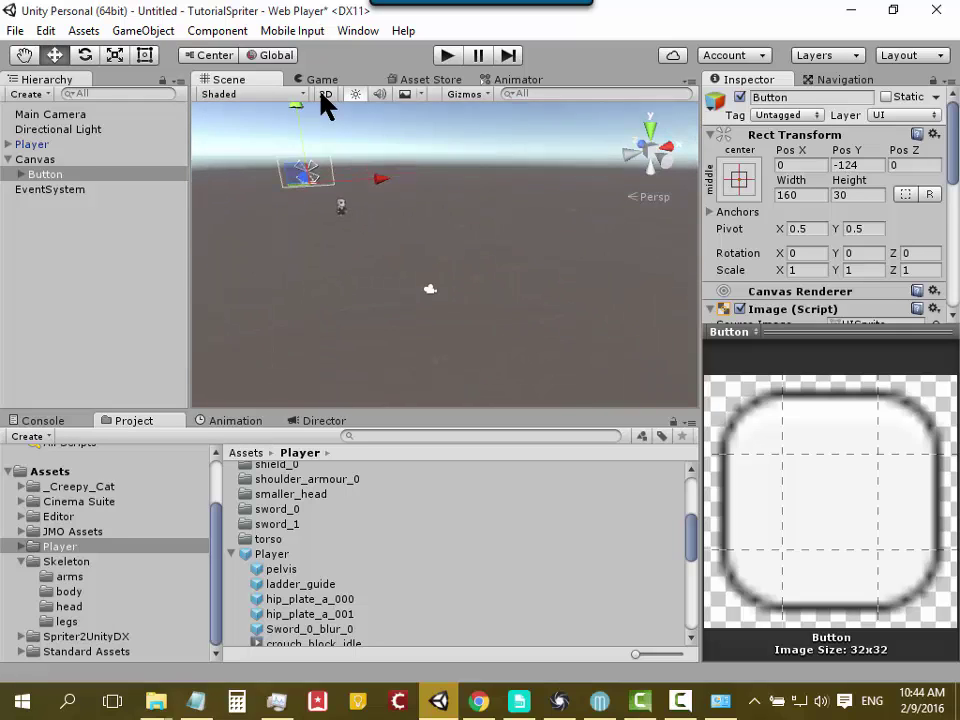
alt+drag(319, 274, 338, 277)
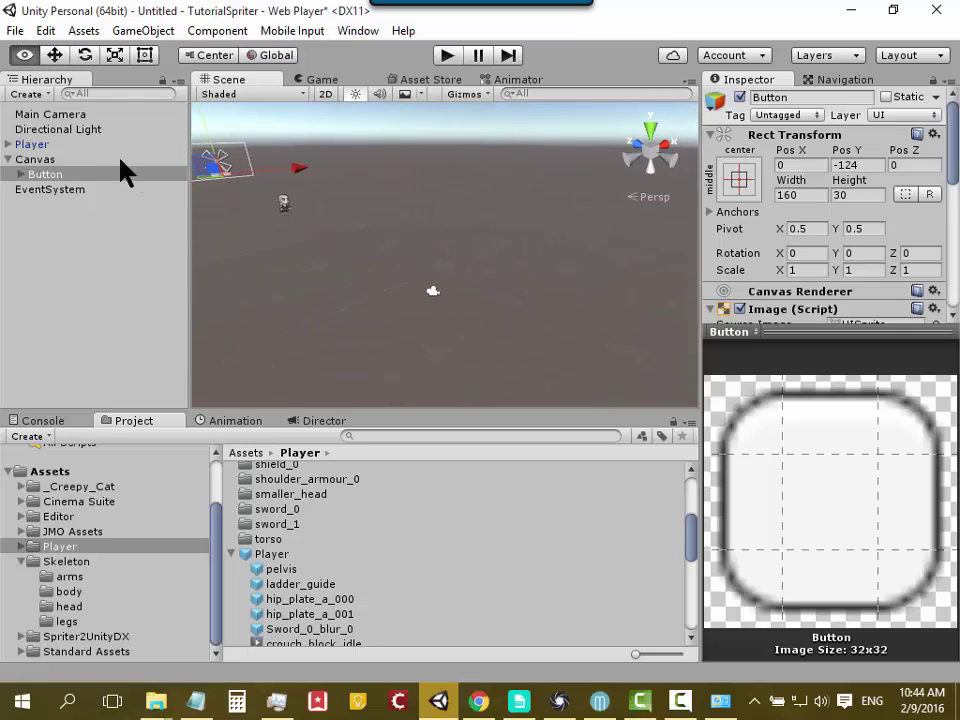
double_click(70, 115)
alt+drag(243, 280, 325, 274)
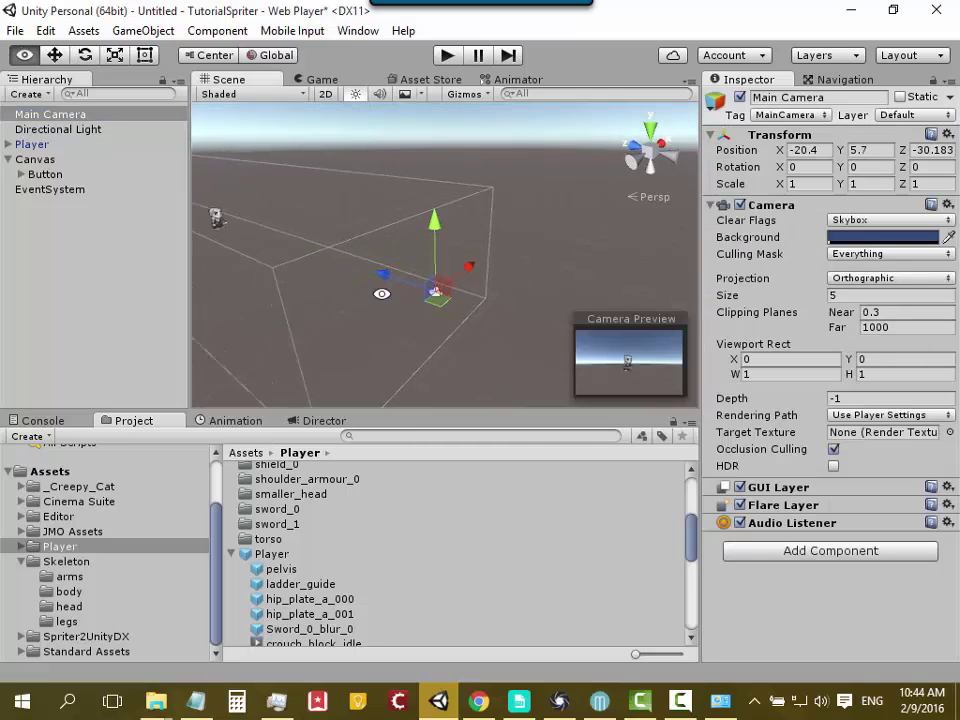
scroll(300, 300, up, 1)
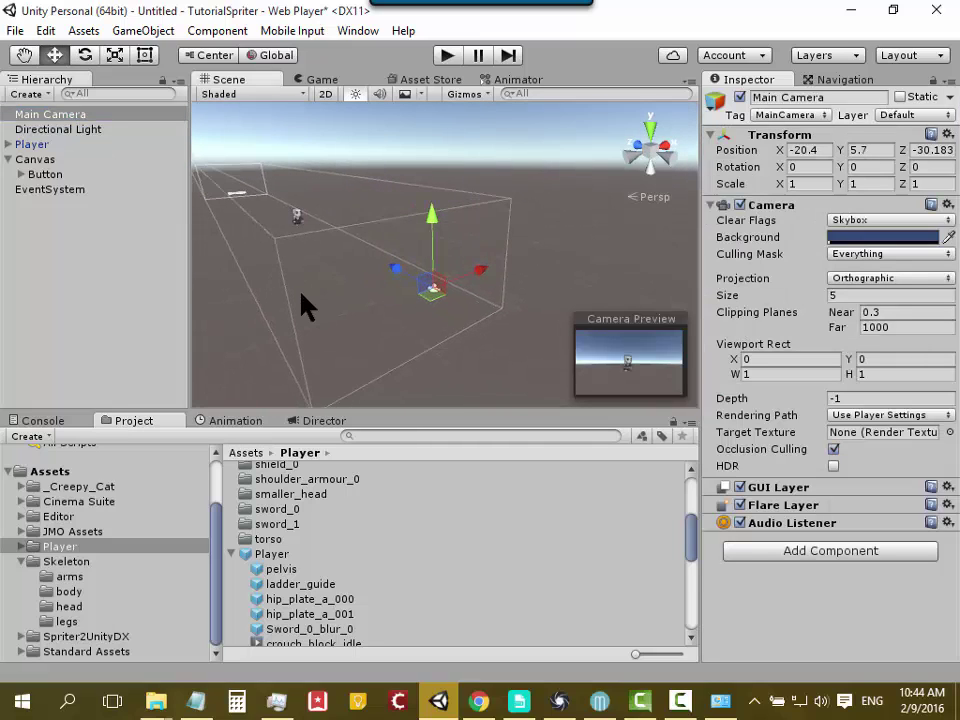
scroll(300, 300, up, 1)
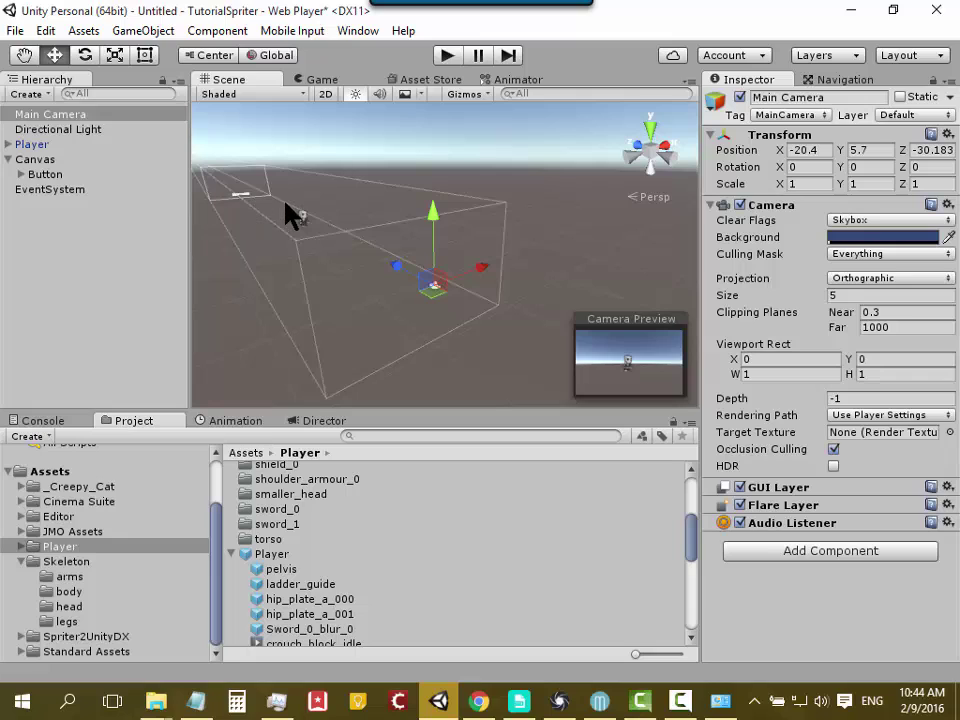
Step: Lower the Player sprite to Y 1.4
click(307, 228)
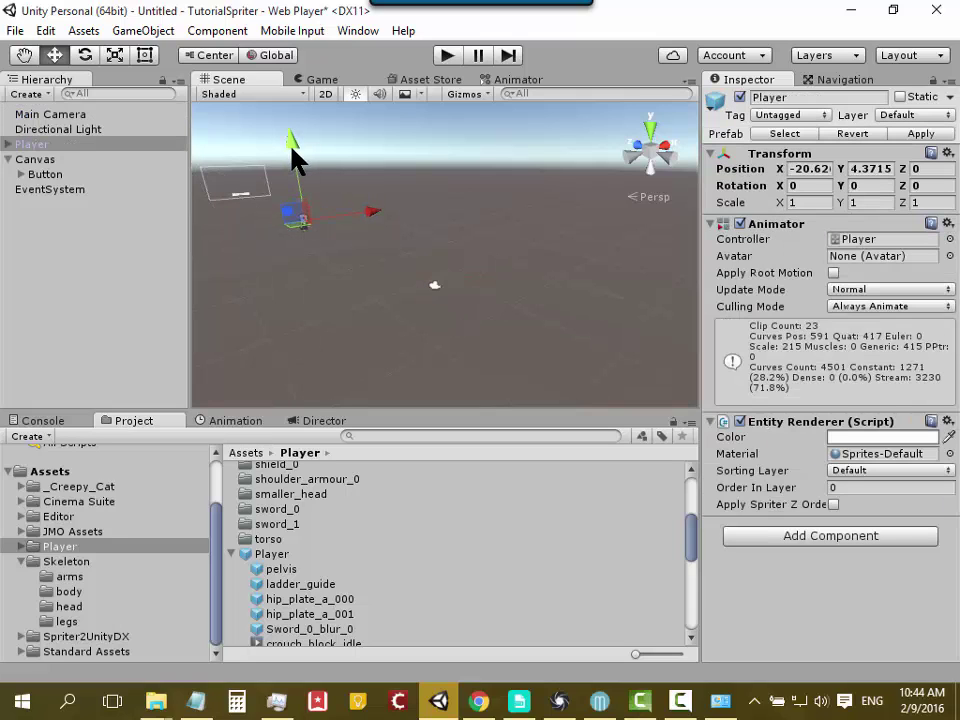
drag(296, 156, 298, 176)
alt+drag(552, 262, 371, 172)
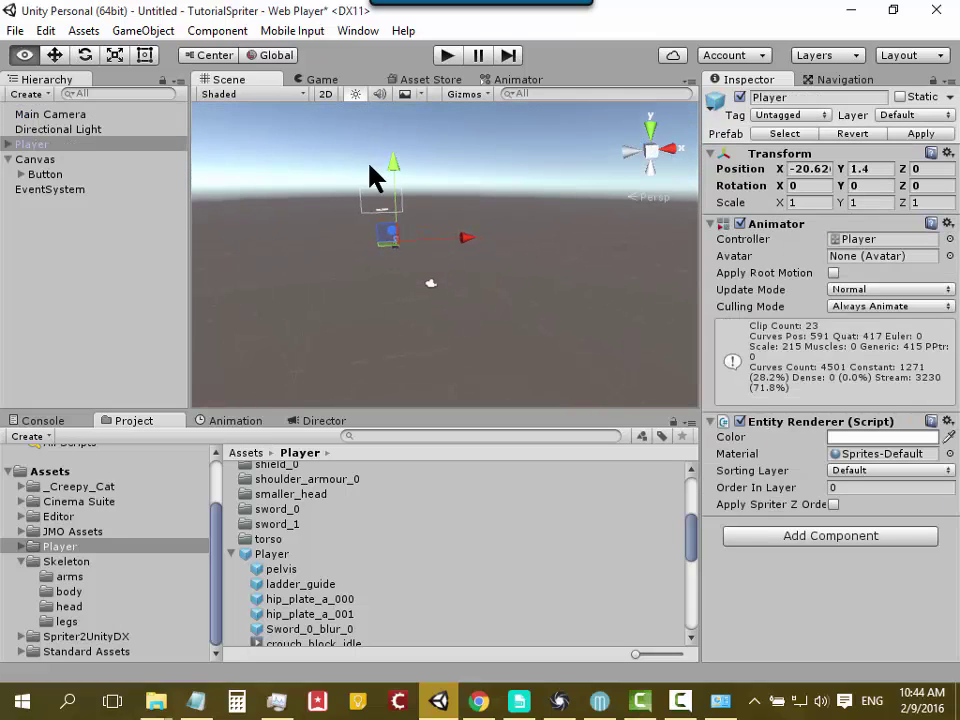
Step: Inspect the Canvas and Main Camera frustum in 2D and 3D, then select the Button
click(325, 95)
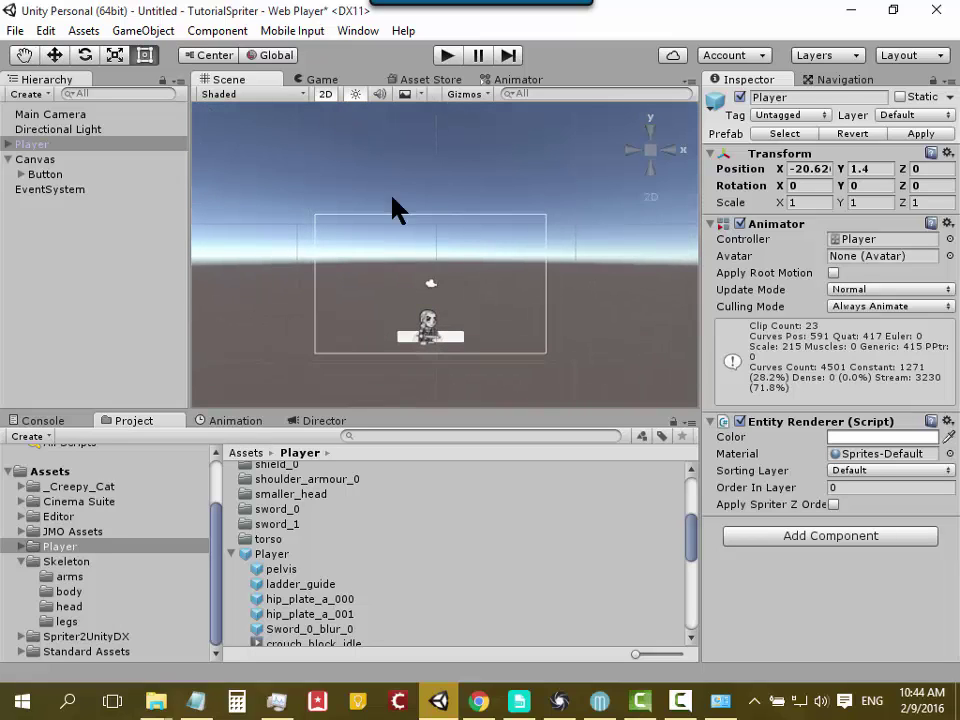
click(432, 324)
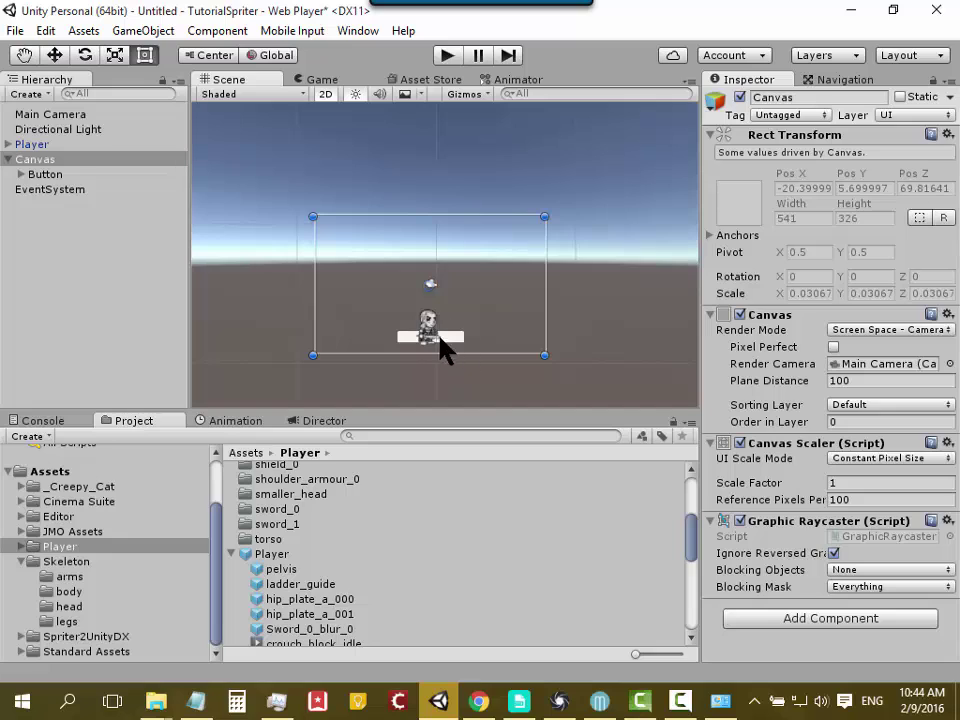
click(326, 96)
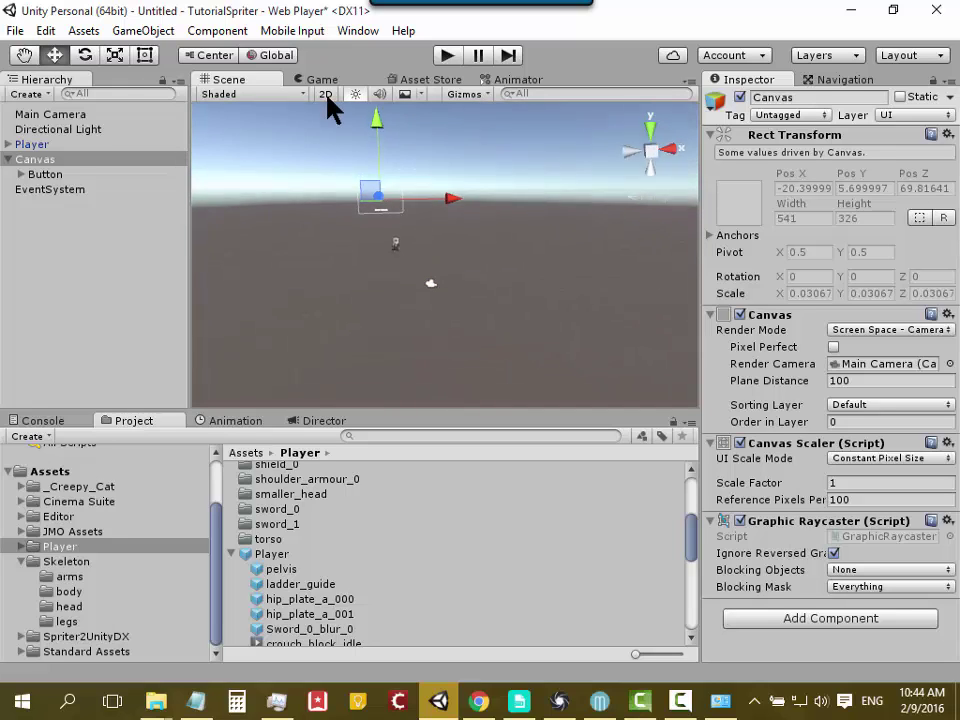
click(86, 117)
mouse_move(315, 221)
alt+mouse_down()
mouse_move(408, 254)
mouse_move(306, 242)
alt+mouse_up()
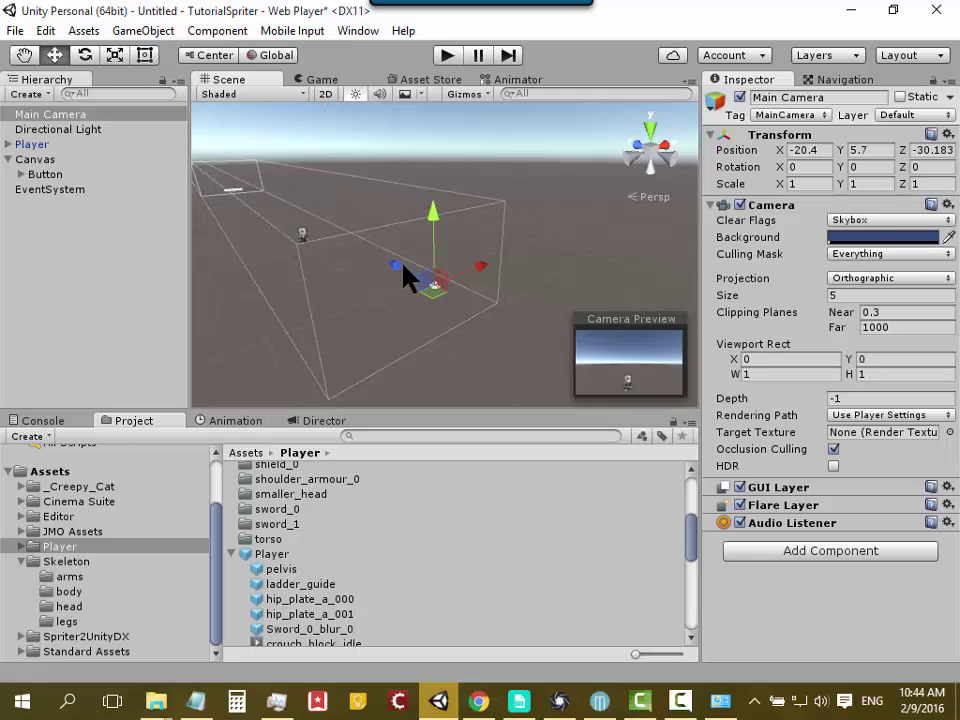
click(72, 178)
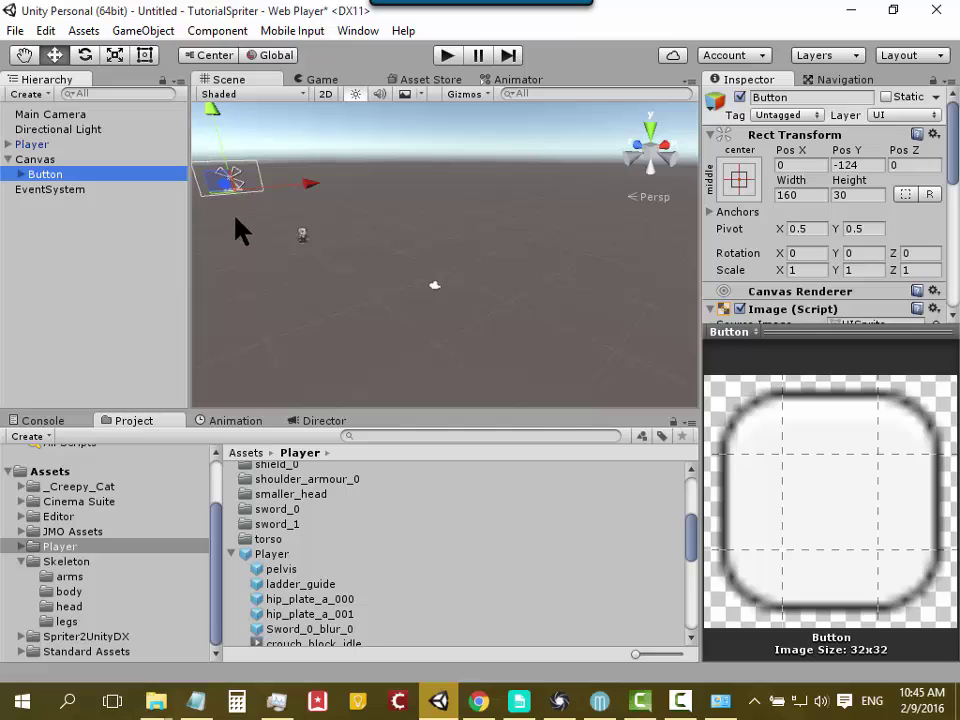
Step: Drag the Player to X -27.1, Y 9.2 and push it back to Z 61.7
click(304, 237)
drag(298, 232, 216, 176)
mouse_move(264, 248)
alt+mouse_down()
mouse_move(185, 305)
mouse_move(362, 295)
mouse_move(570, 317)
mouse_move(568, 274)
alt+mouse_up()
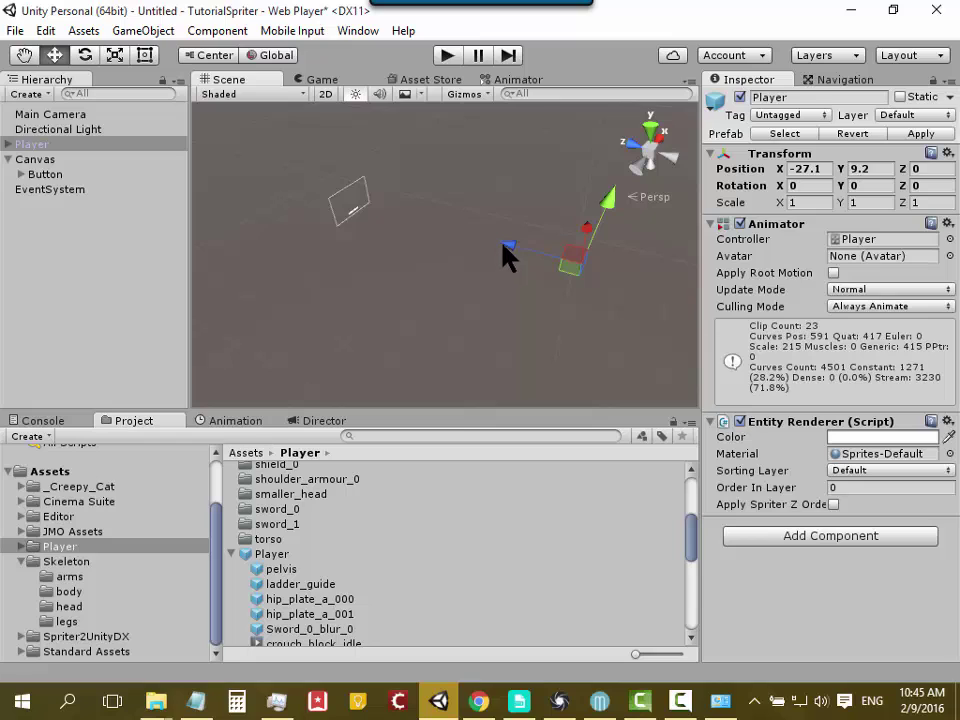
drag(501, 257, 197, 197)
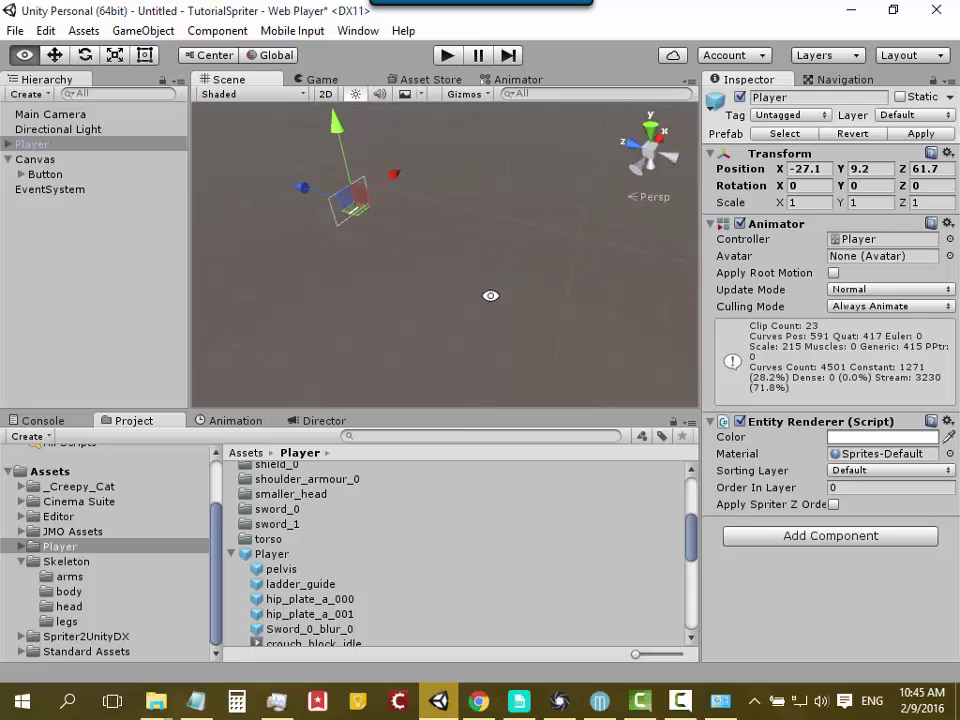
mouse_move(491, 294)
alt+mouse_down()
mouse_move(320, 249)
mouse_move(339, 171)
alt+mouse_up()
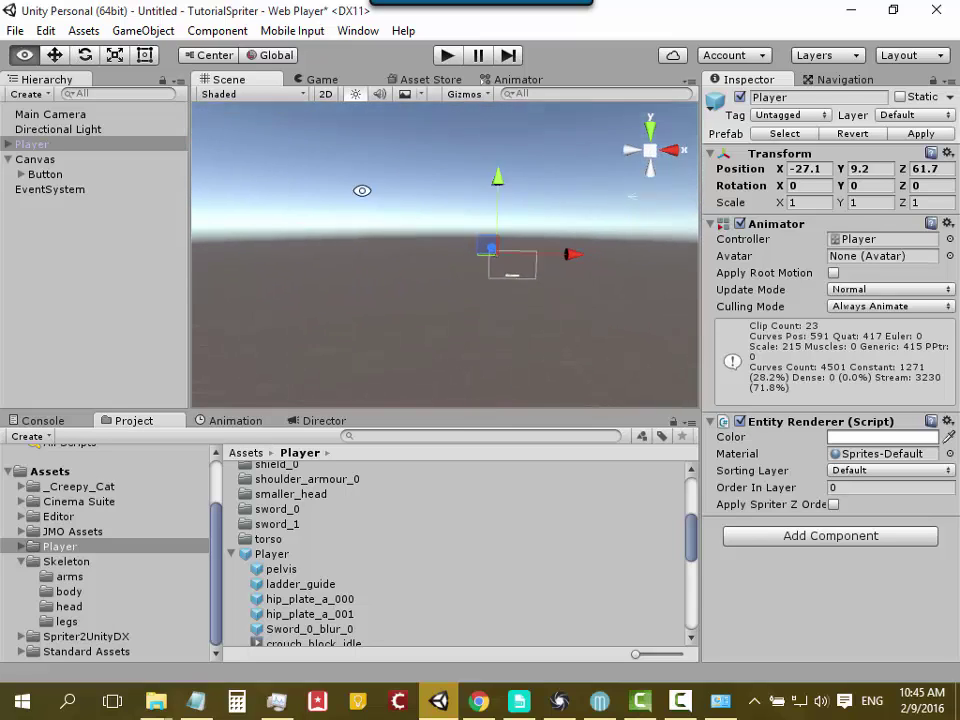
Step: In 2D view, frame the Player and reselect the whole Player object
click(325, 94)
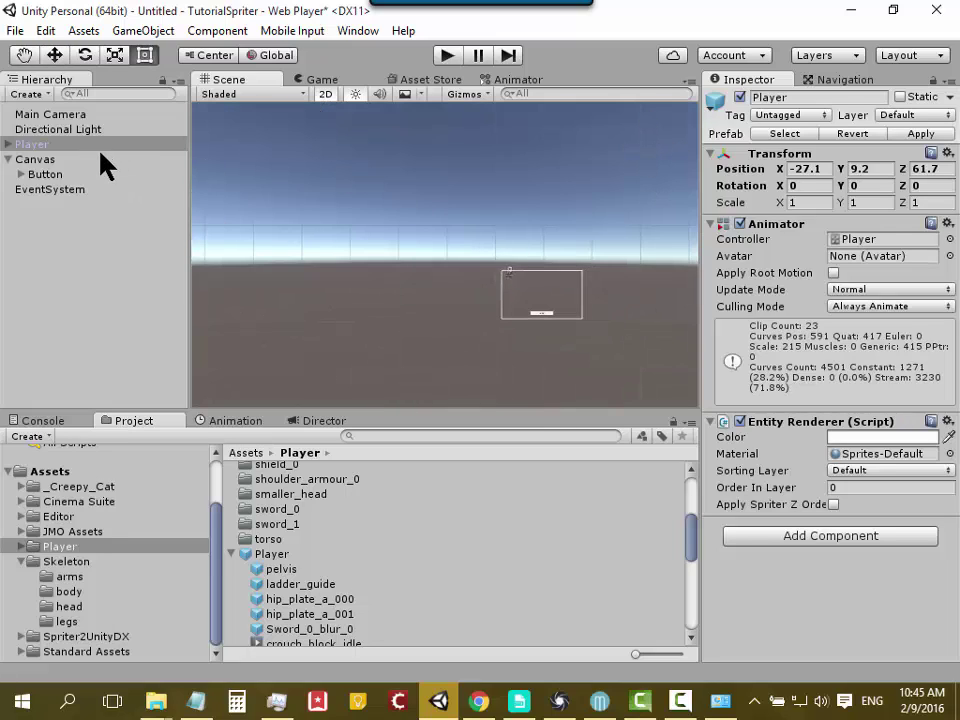
click(75, 148)
click(511, 276)
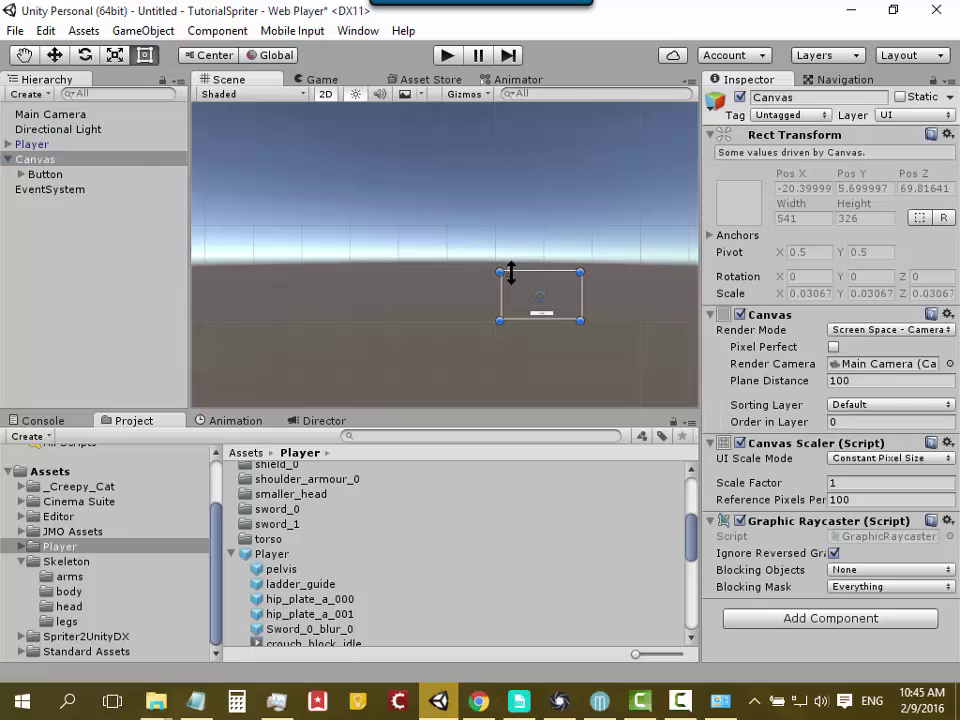
click(513, 278)
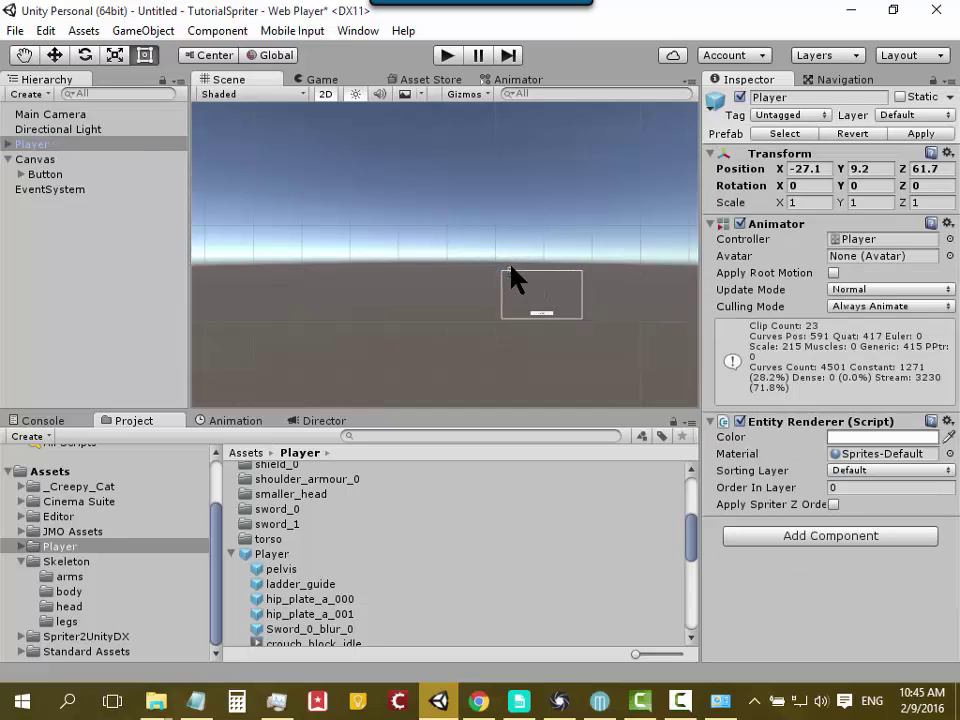
key(f)
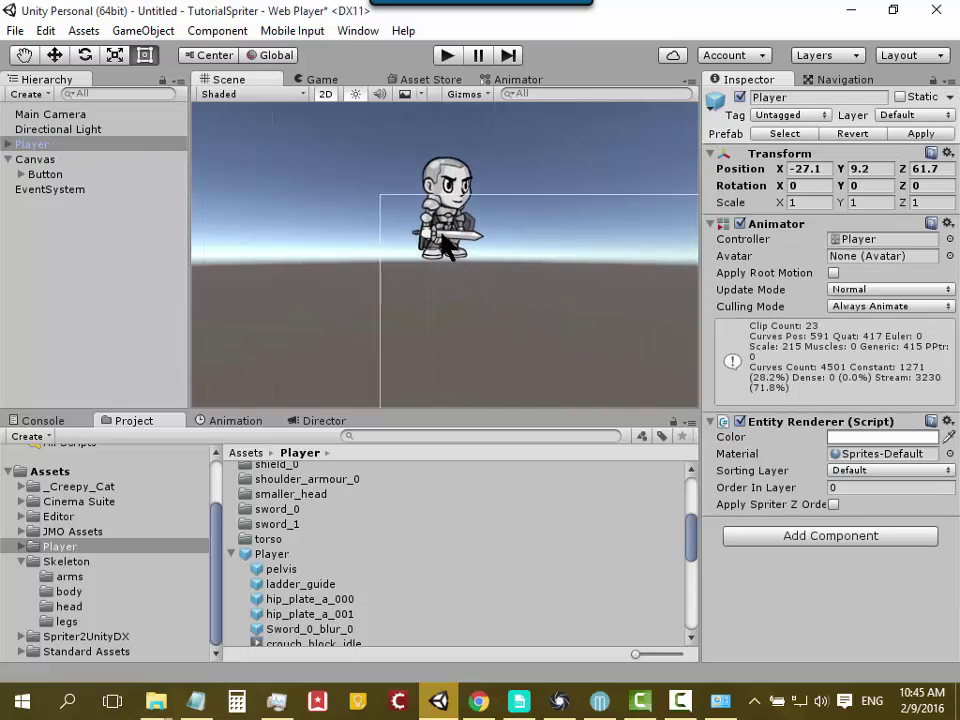
click(440, 236)
click(456, 186)
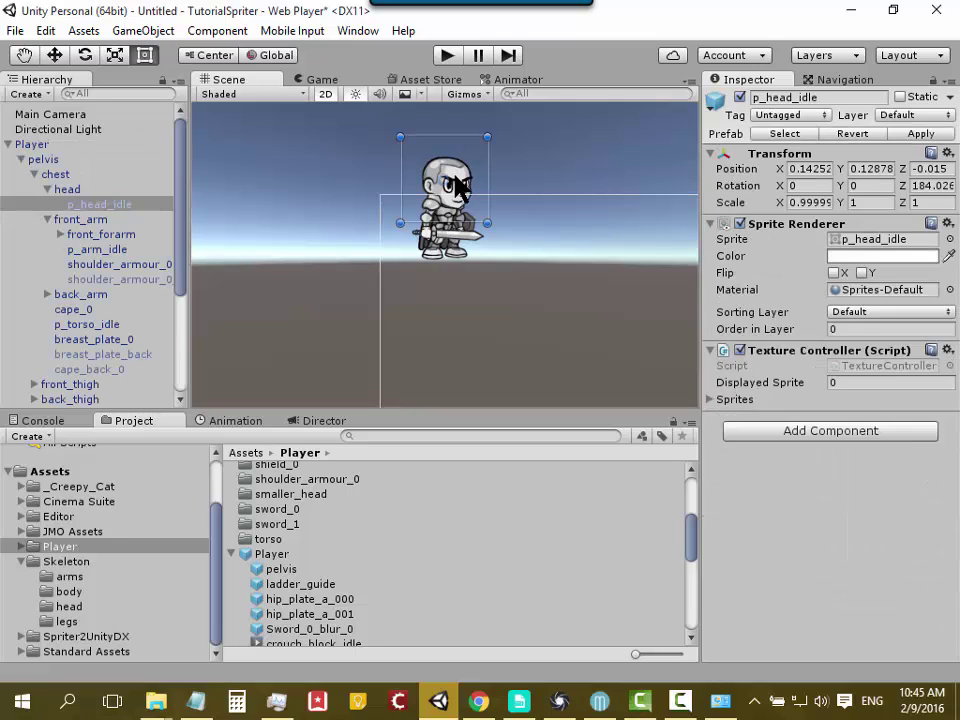
click(458, 186)
click(456, 186)
click(32, 144)
Step: Move the Player to Y 1.65 and X -20.31, then return to 3D view
click(54, 55)
scroll(439, 140, down, 3)
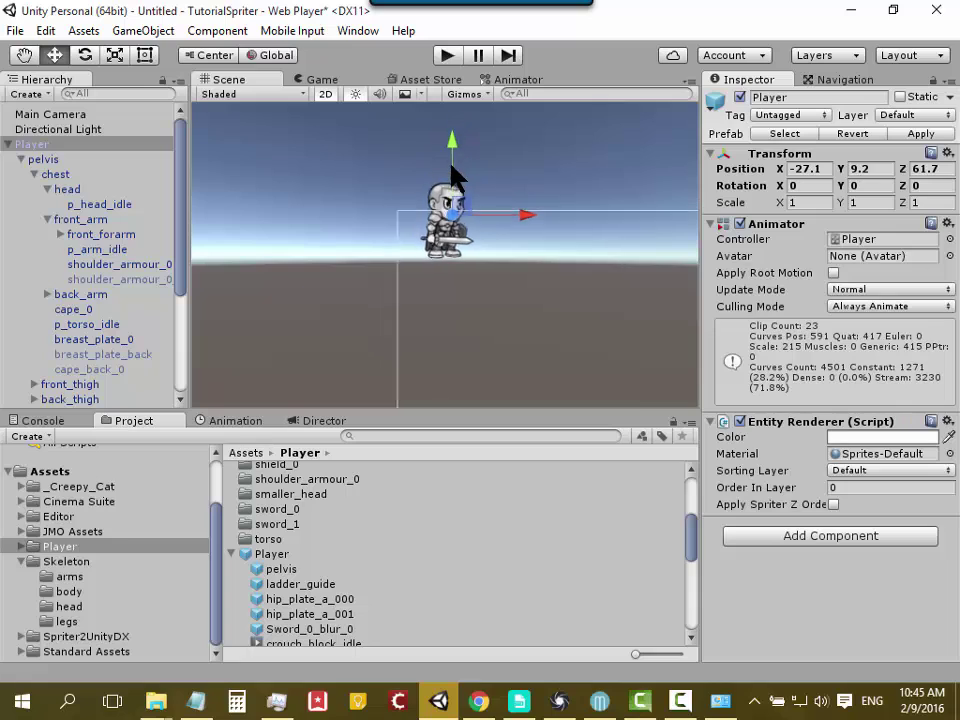
drag(450, 160, 455, 296)
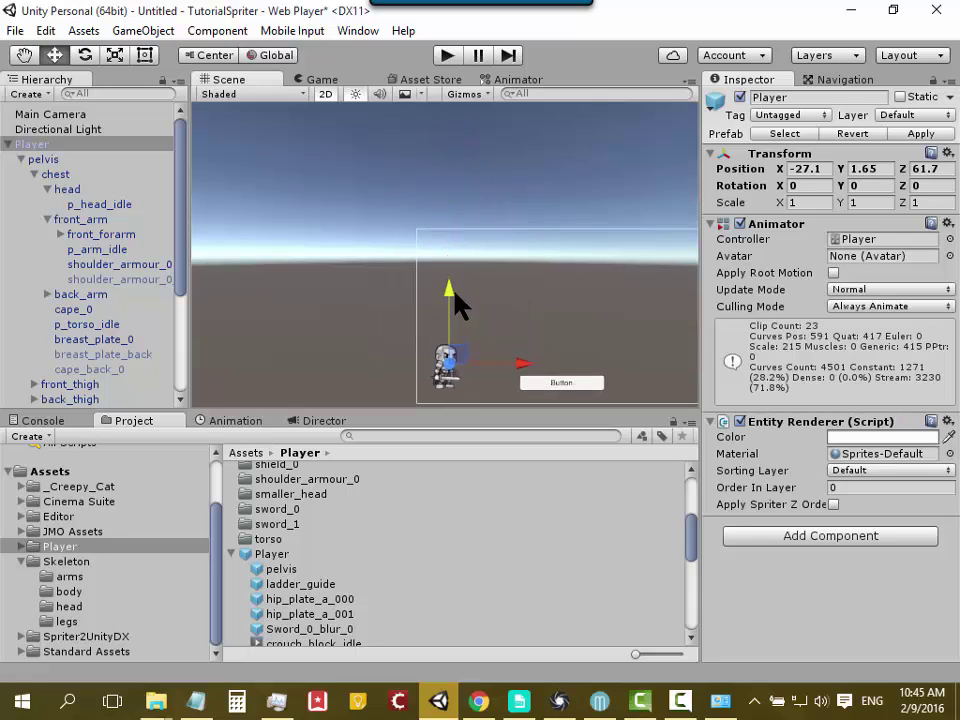
drag(522, 364, 645, 364)
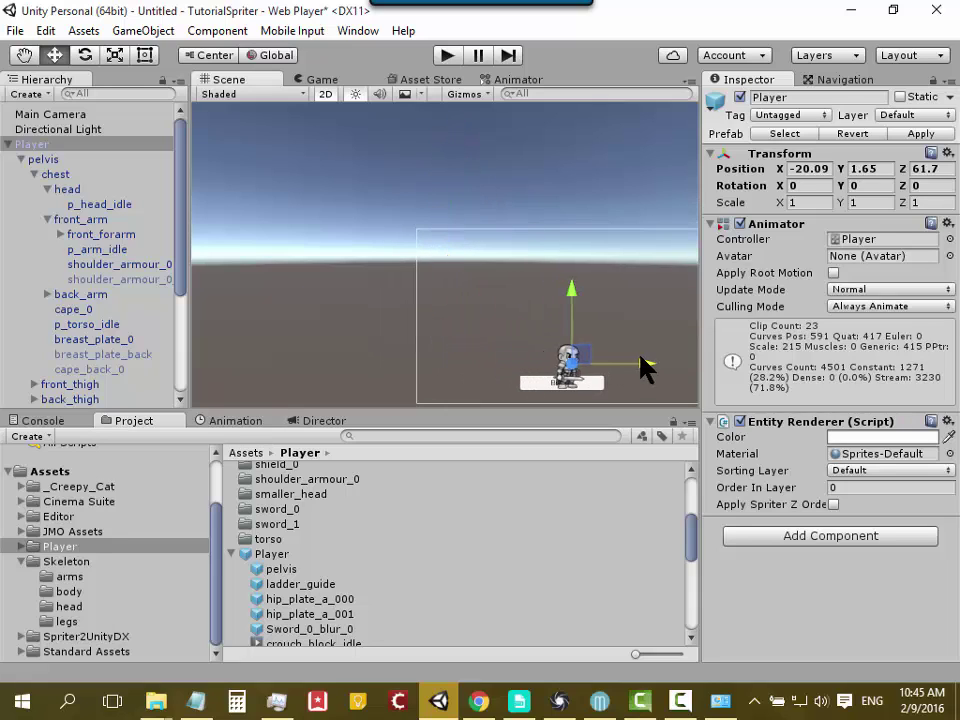
click(318, 93)
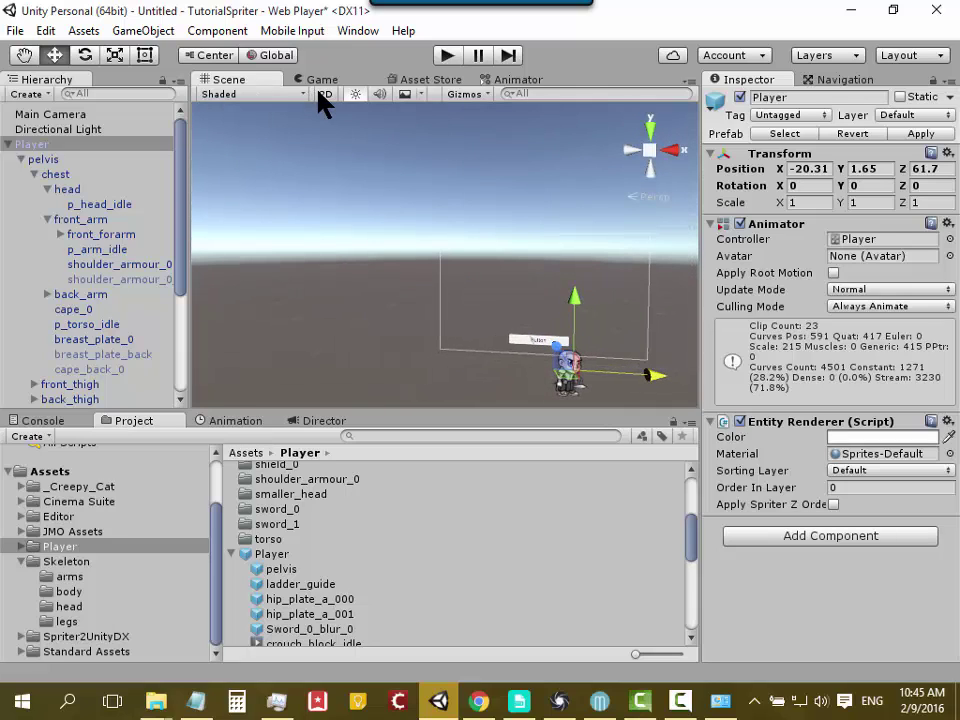
mouse_move(465, 364)
alt+mouse_down()
mouse_move(481, 342)
mouse_move(392, 294)
mouse_move(455, 362)
mouse_move(558, 348)
alt+mouse_up()
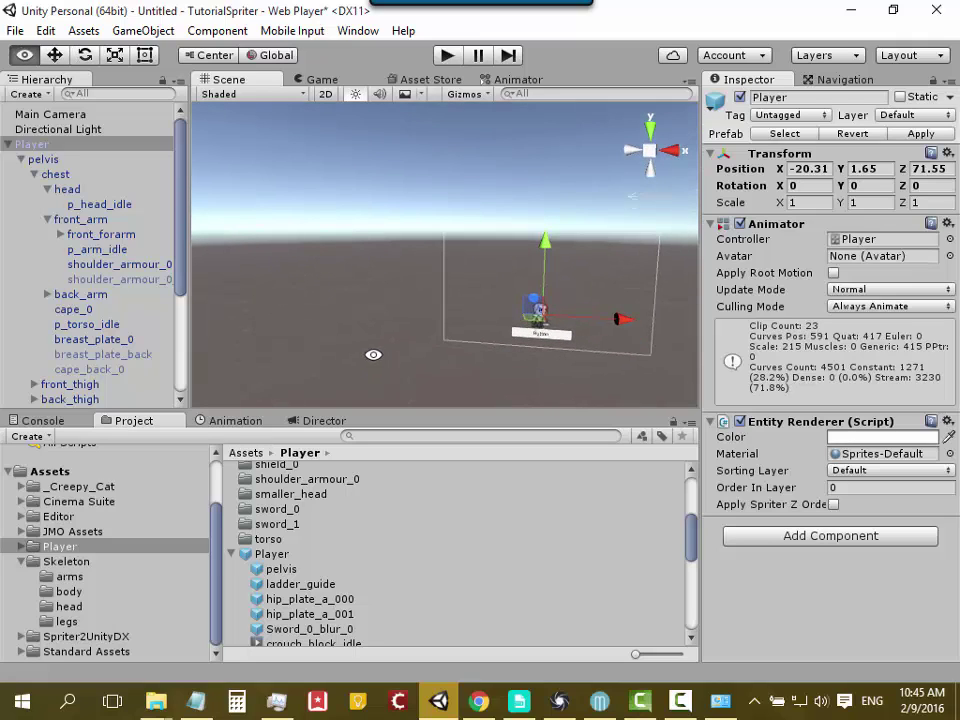
click(557, 337)
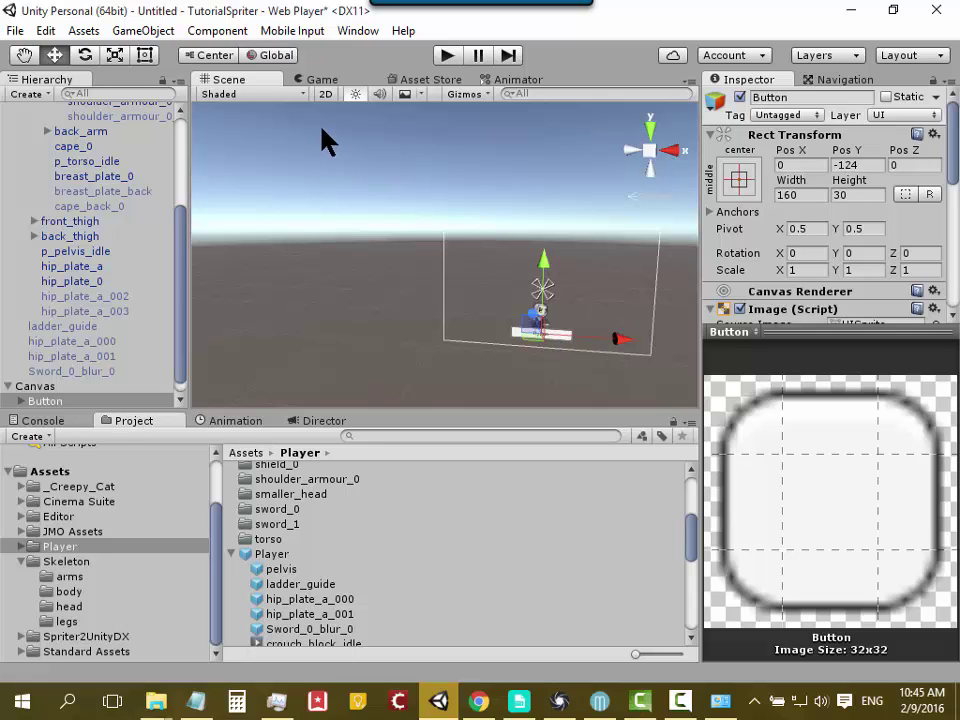
mouse_move(397, 218)
alt+mouse_down()
mouse_move(305, 291)
mouse_move(413, 317)
mouse_move(418, 375)
mouse_move(508, 326)
mouse_move(371, 337)
mouse_move(427, 388)
mouse_move(505, 319)
mouse_move(379, 347)
mouse_move(321, 336)
mouse_move(409, 272)
mouse_move(364, 339)
mouse_move(280, 330)
mouse_move(570, 317)
mouse_move(407, 336)
mouse_move(392, 285)
mouse_move(392, 366)
mouse_move(398, 316)
alt+mouse_up()
click(398, 318)
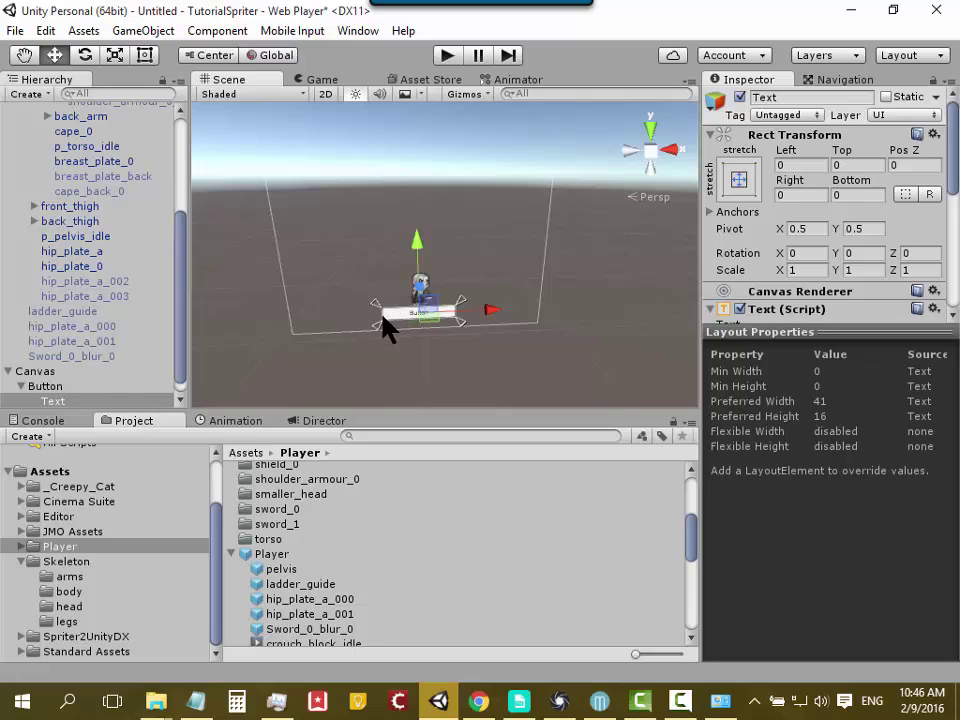
scroll(358, 306, down, 3)
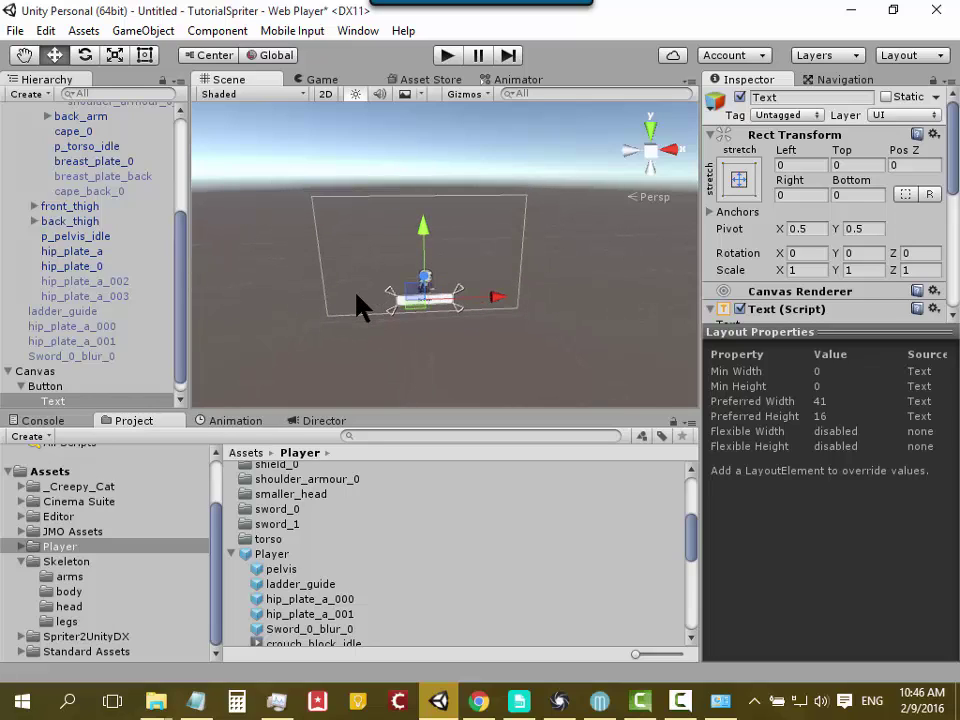
click(125, 30)
mouse_move(181, 176)
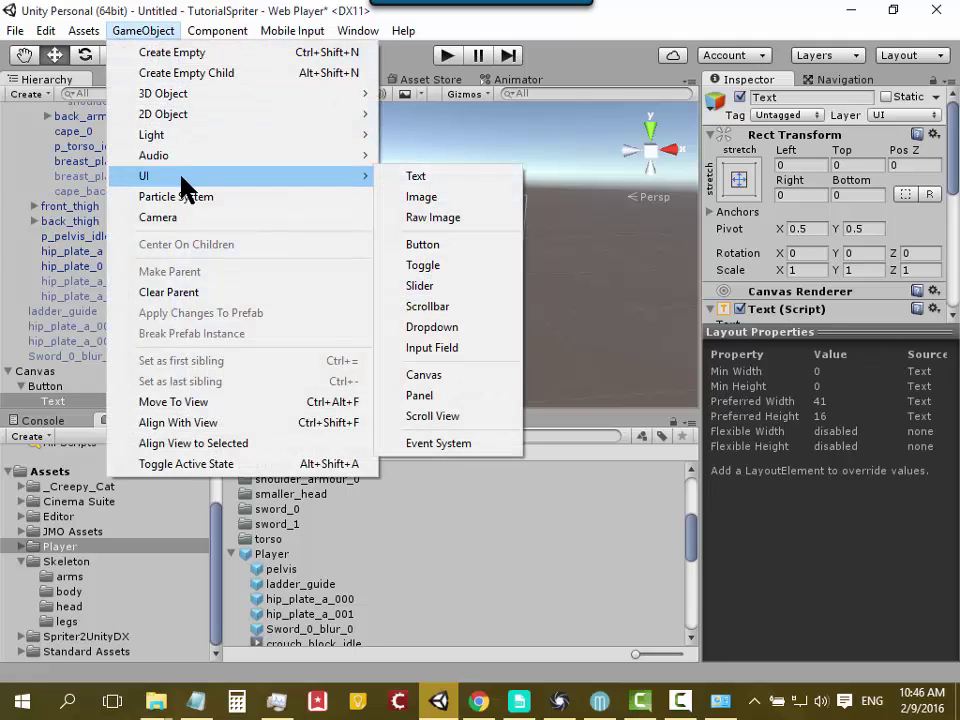
click(621, 246)
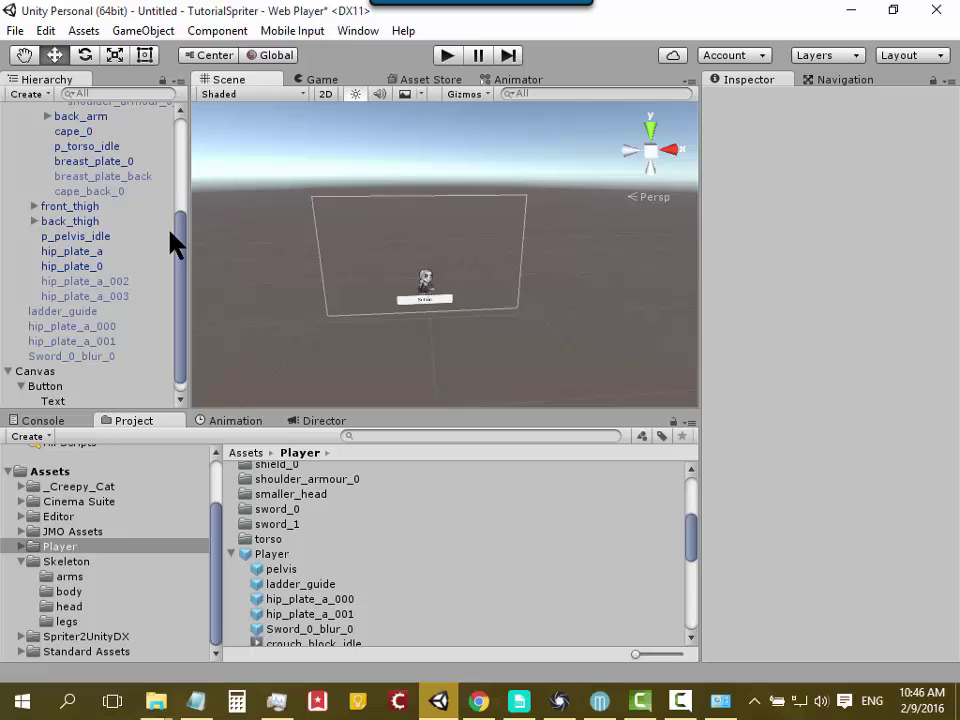
drag(178, 247, 172, 140)
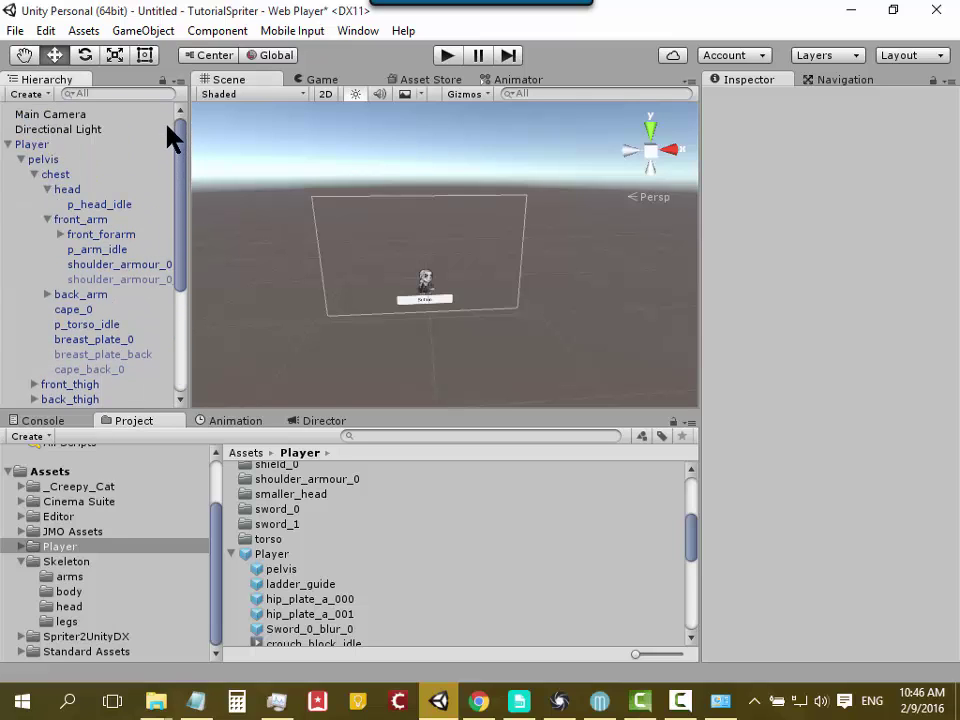
Step: Confirm the Canvas keeps Screen Space - Camera with Main Camera, then edit its Order in Layer
click(7, 145)
click(28, 162)
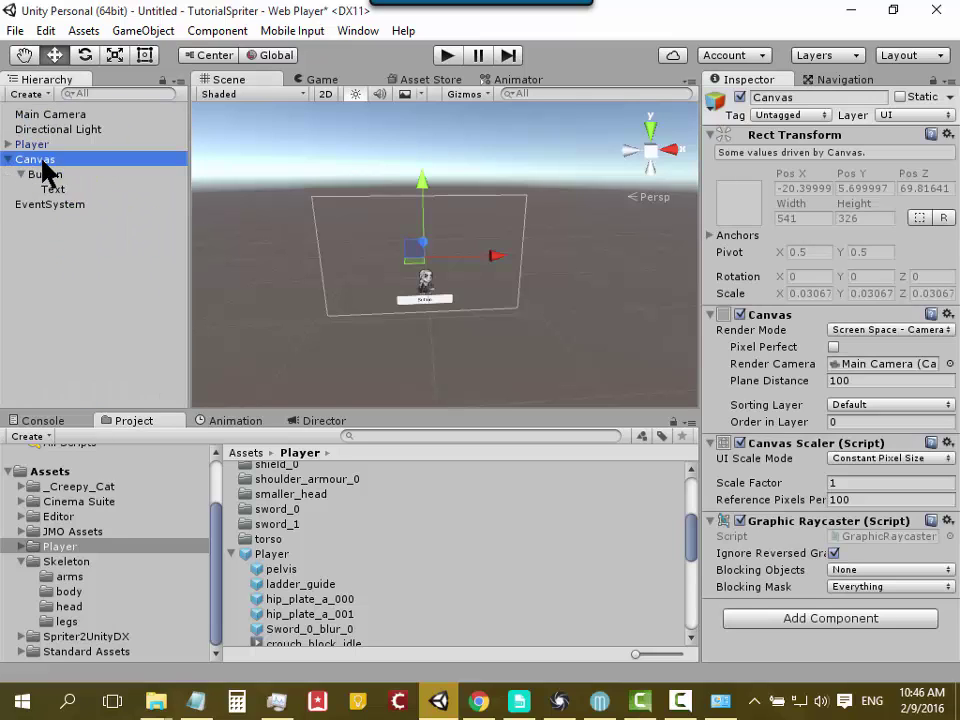
click(938, 333)
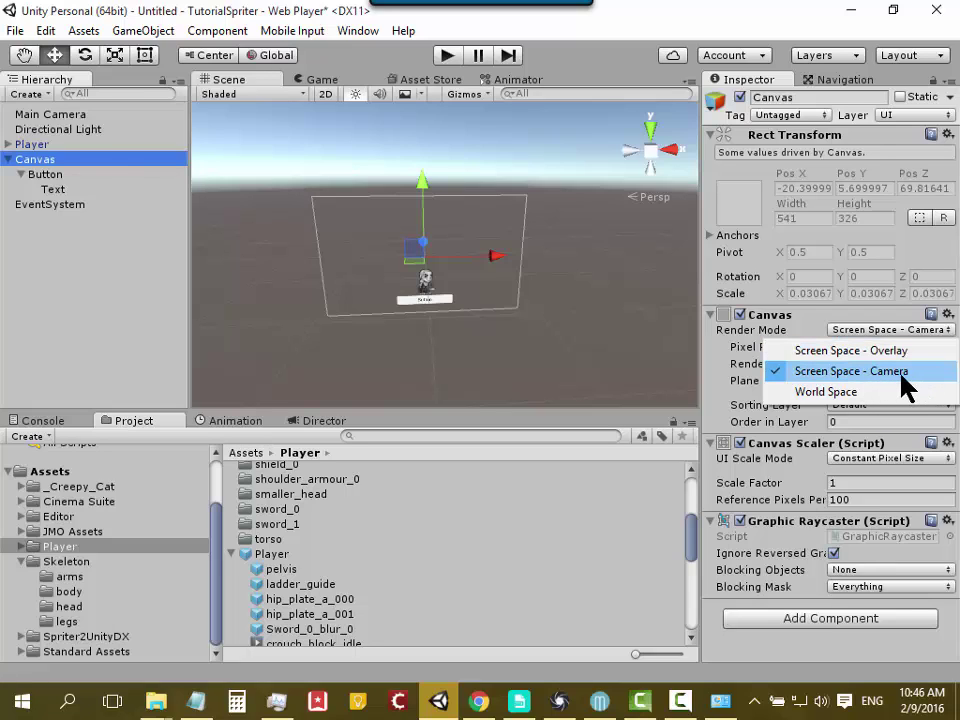
click(905, 385)
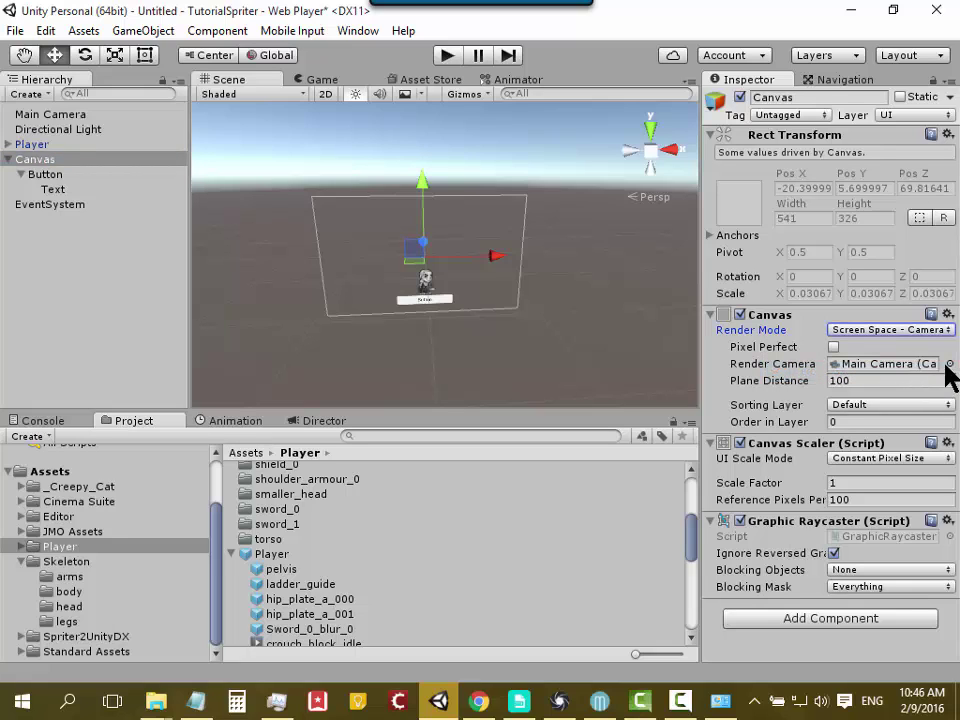
click(949, 365)
click(943, 298)
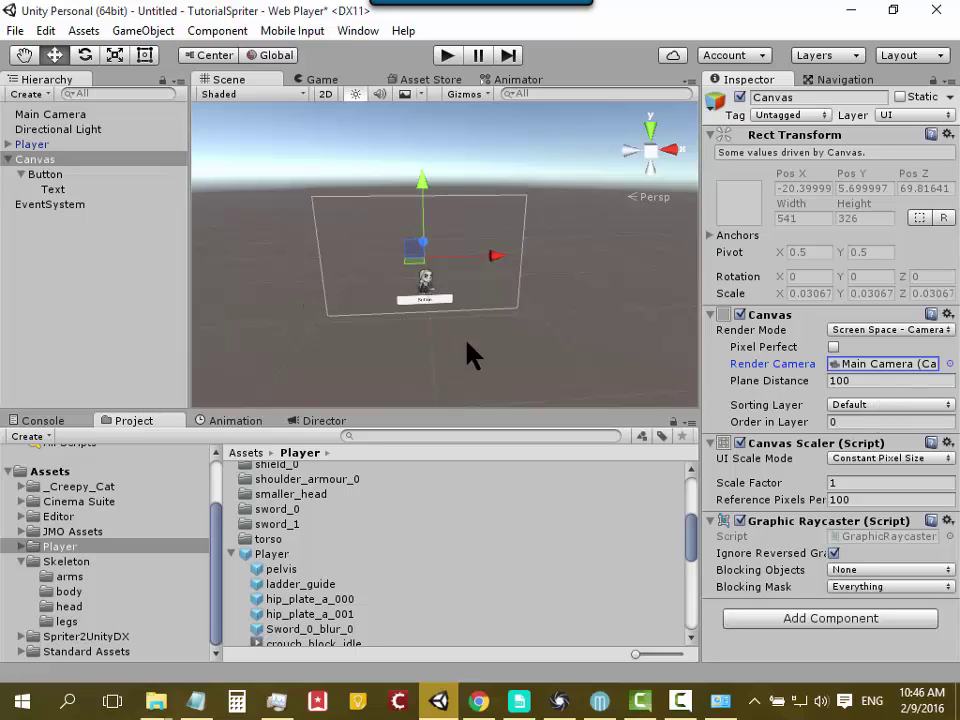
click(859, 422)
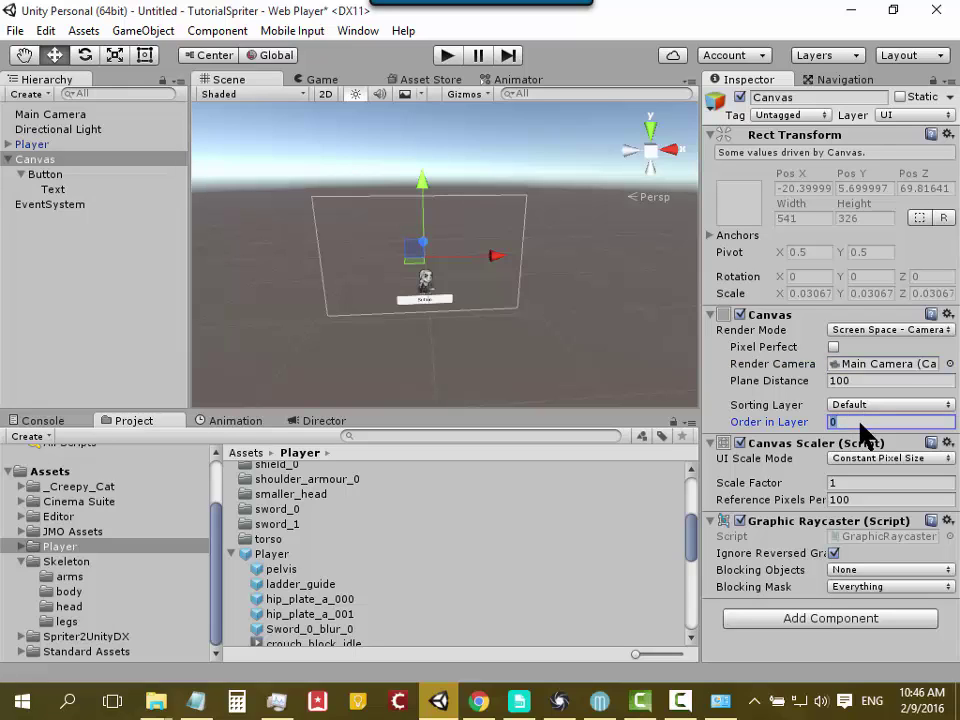
click(852, 422)
click(927, 331)
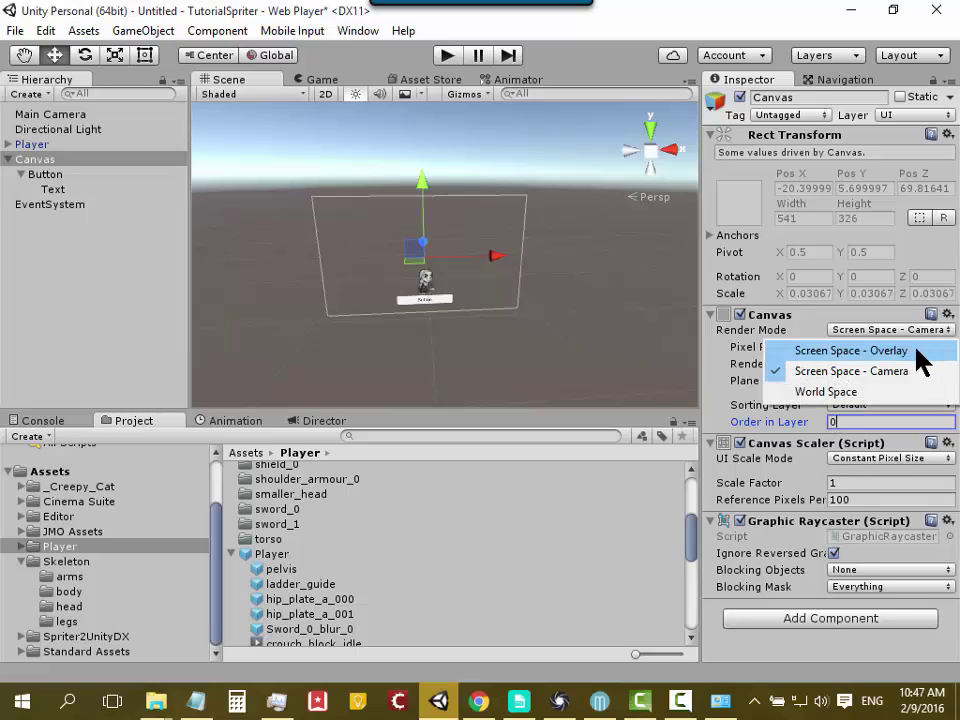
click(918, 350)
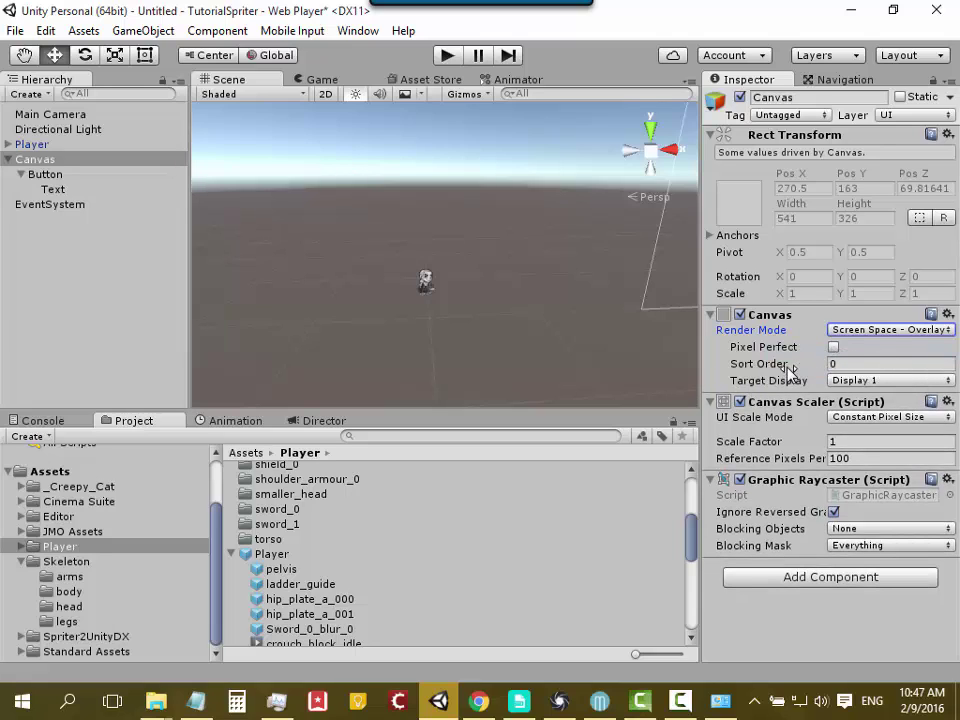
click(866, 331)
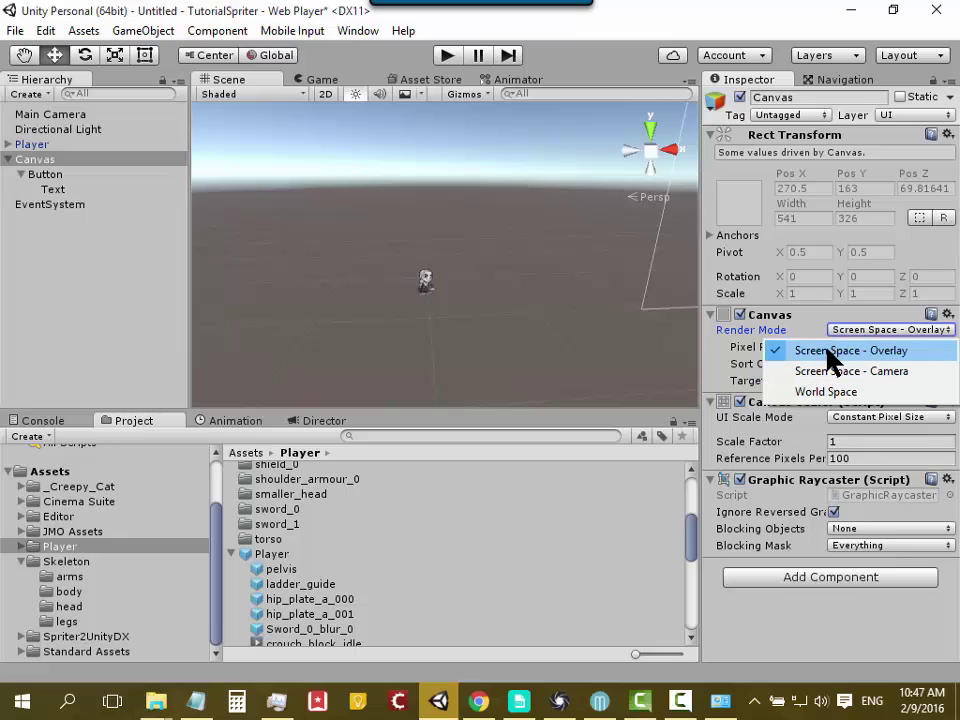
click(840, 374)
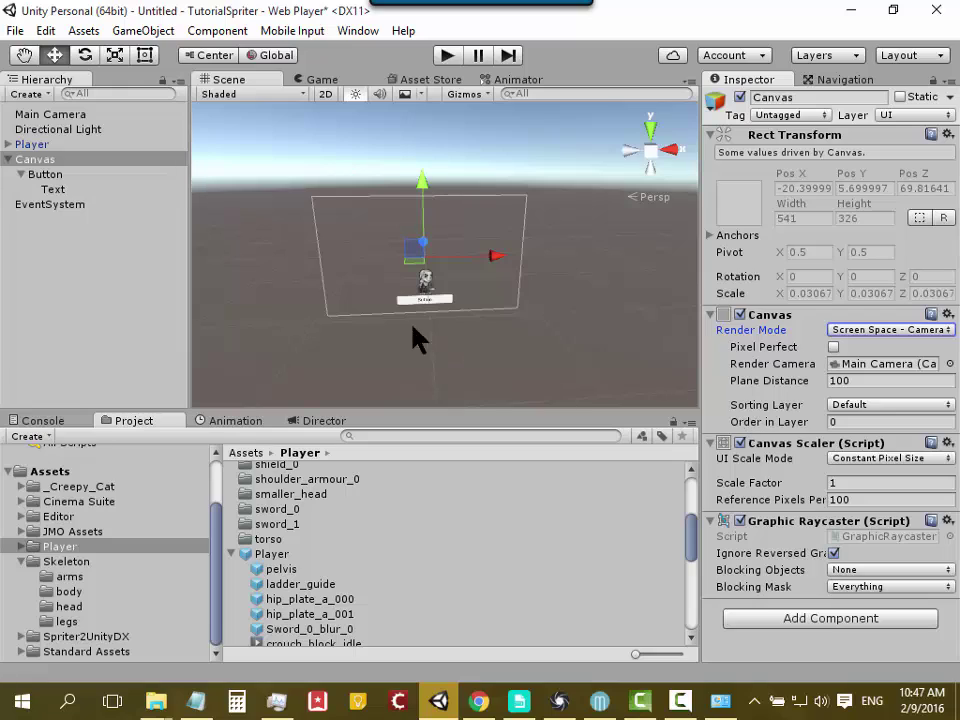
key(alt)
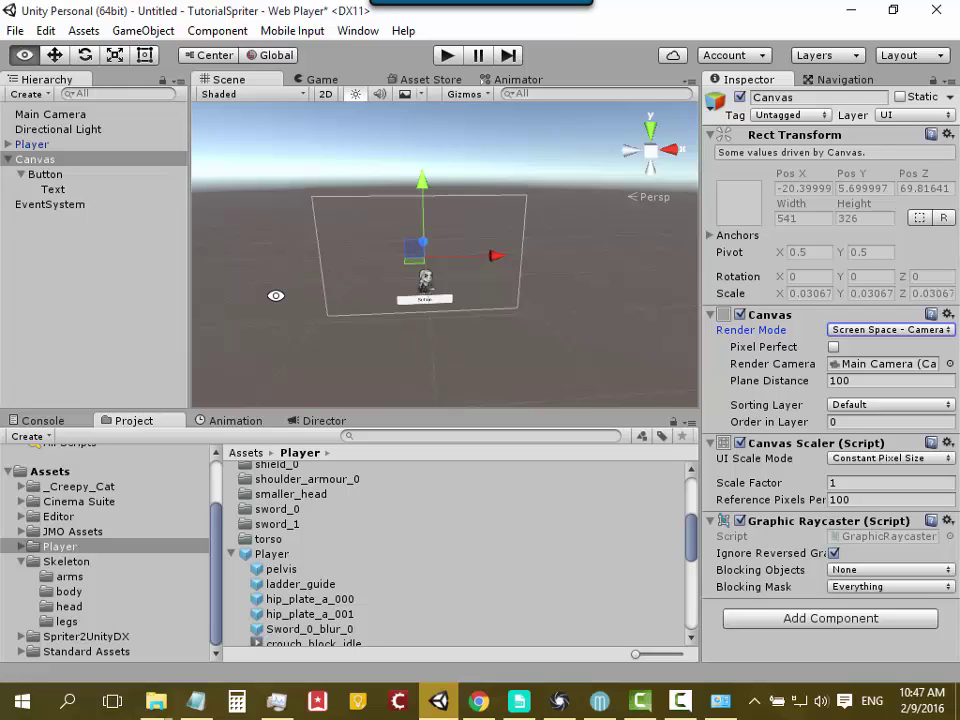
key(w)
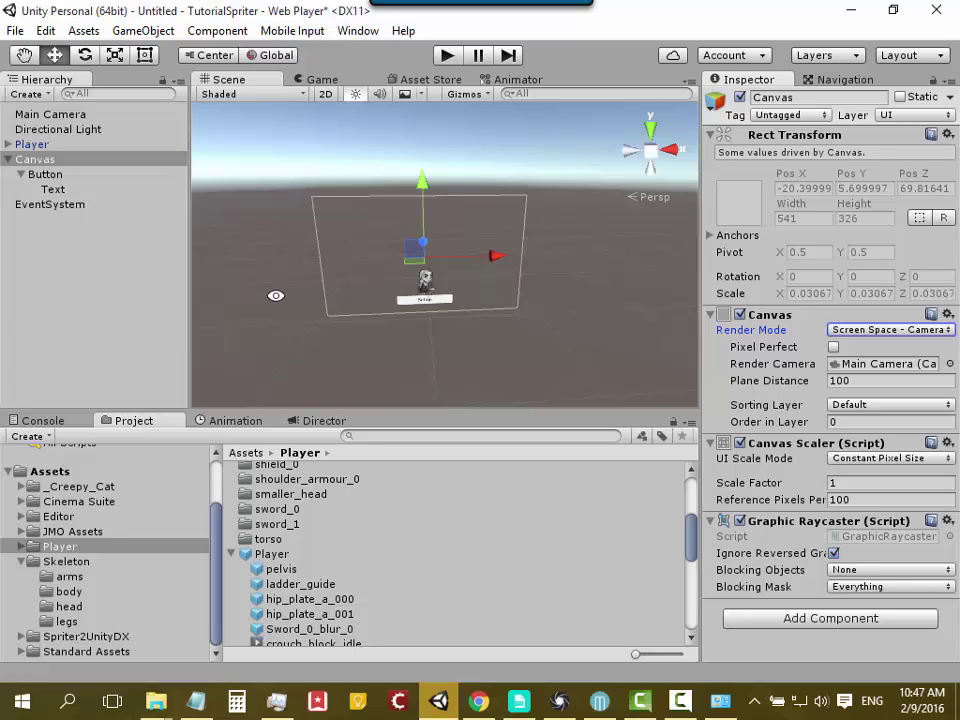
click(902, 333)
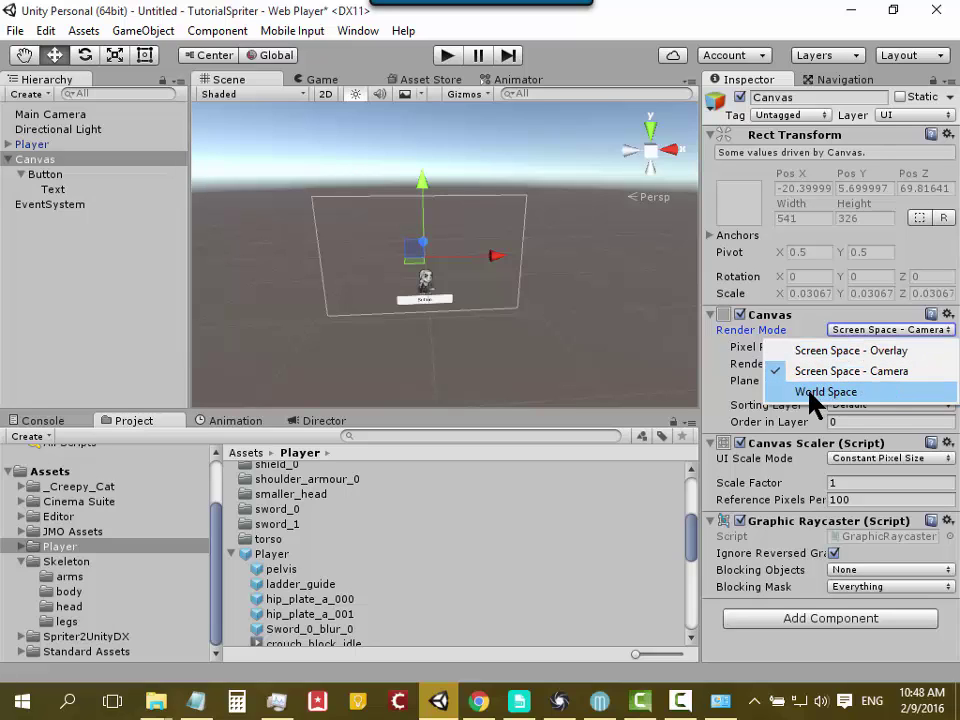
Step: Switch the Canvas Render Mode to World Space
click(50, 161)
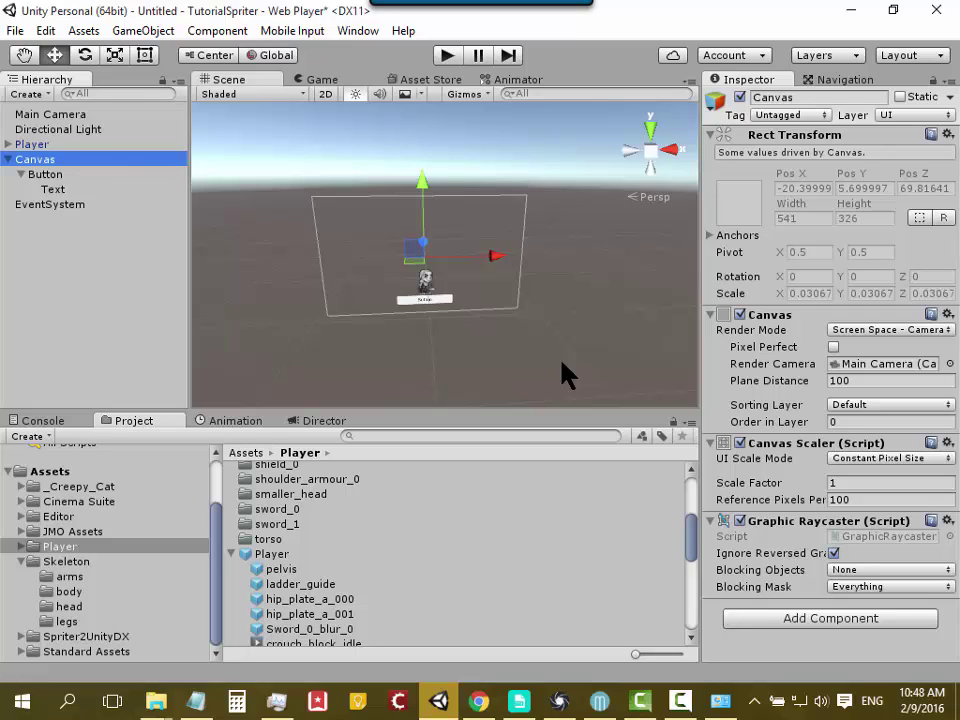
click(883, 331)
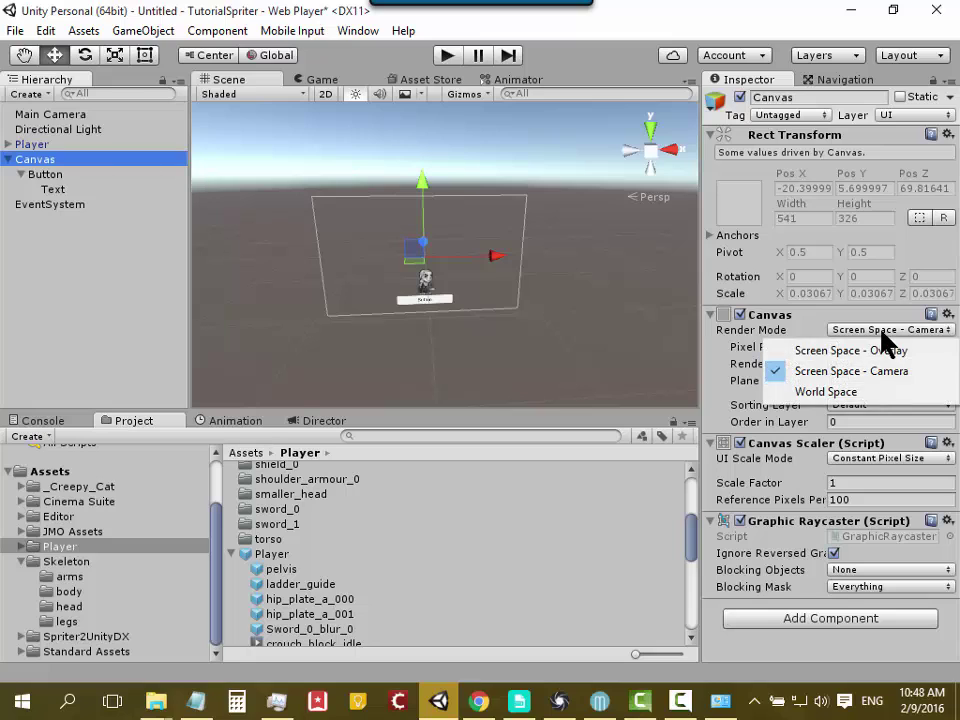
click(815, 393)
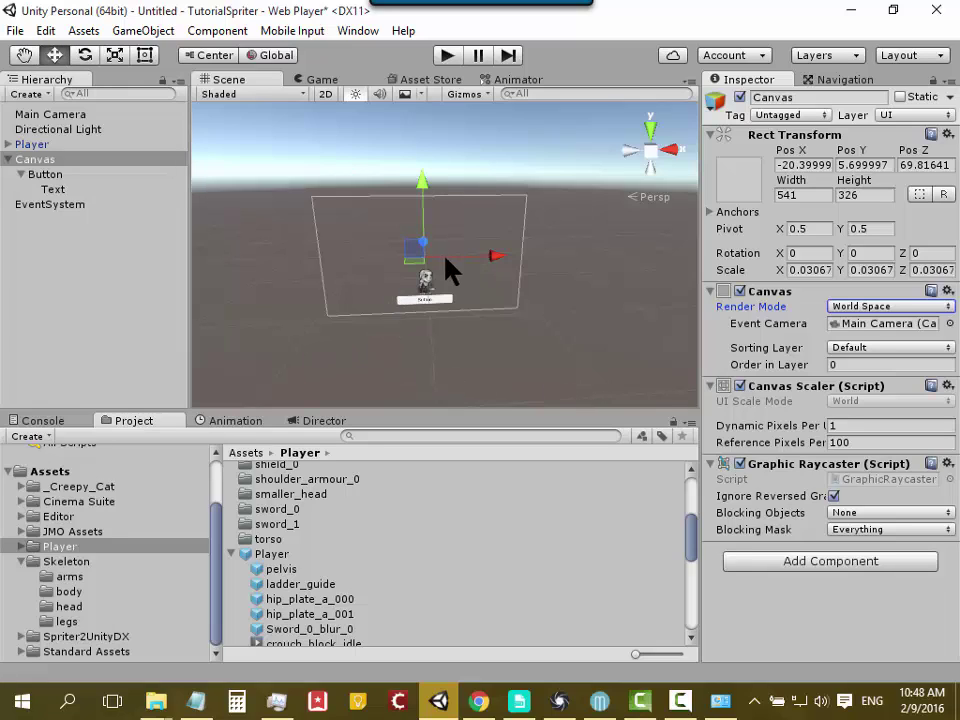
Step: Rotate the Canvas to about -43 degrees on Y and preview it in the Game view
click(85, 55)
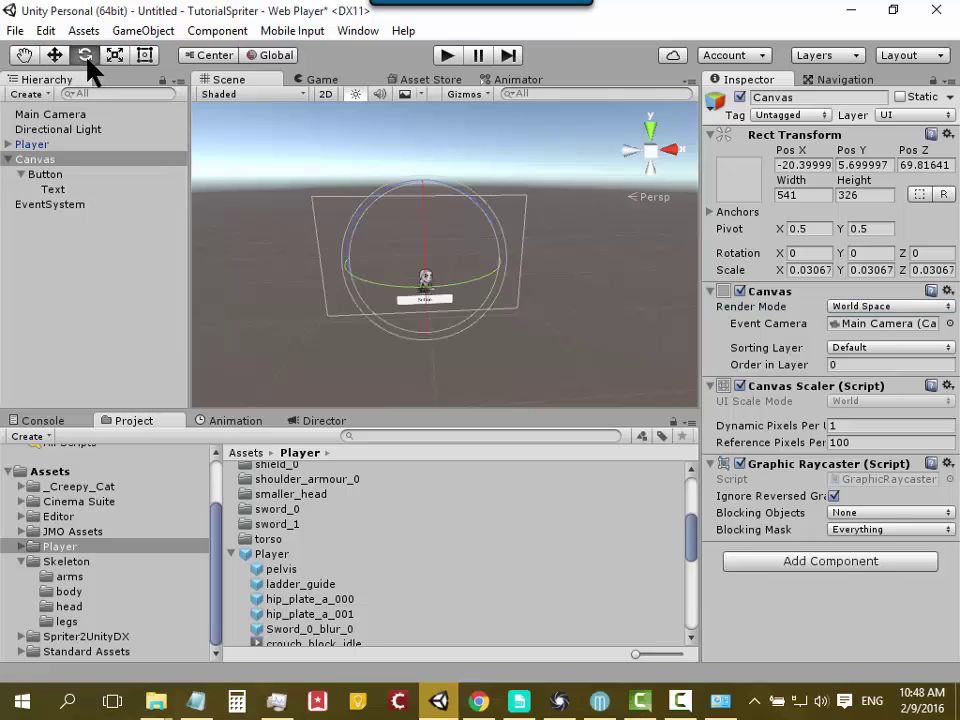
drag(401, 285, 542, 261)
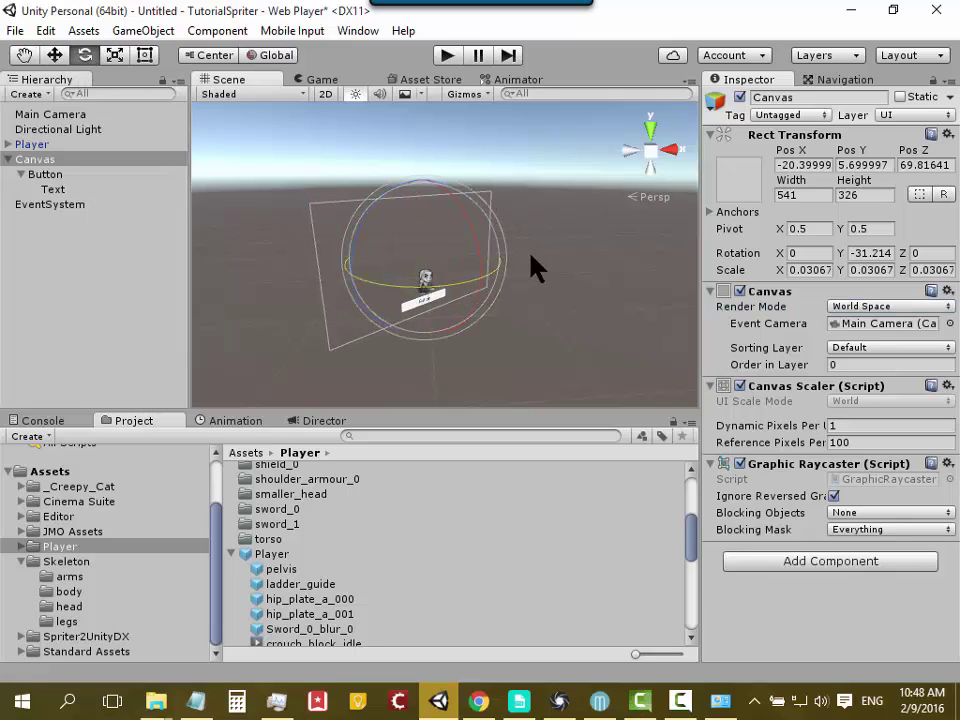
click(336, 82)
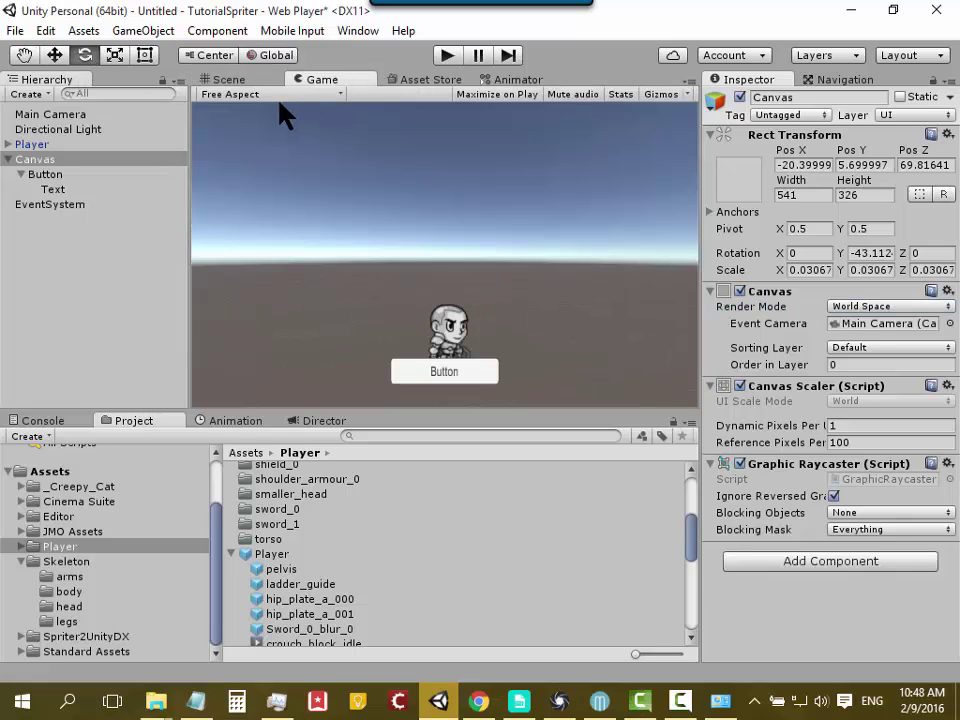
click(240, 80)
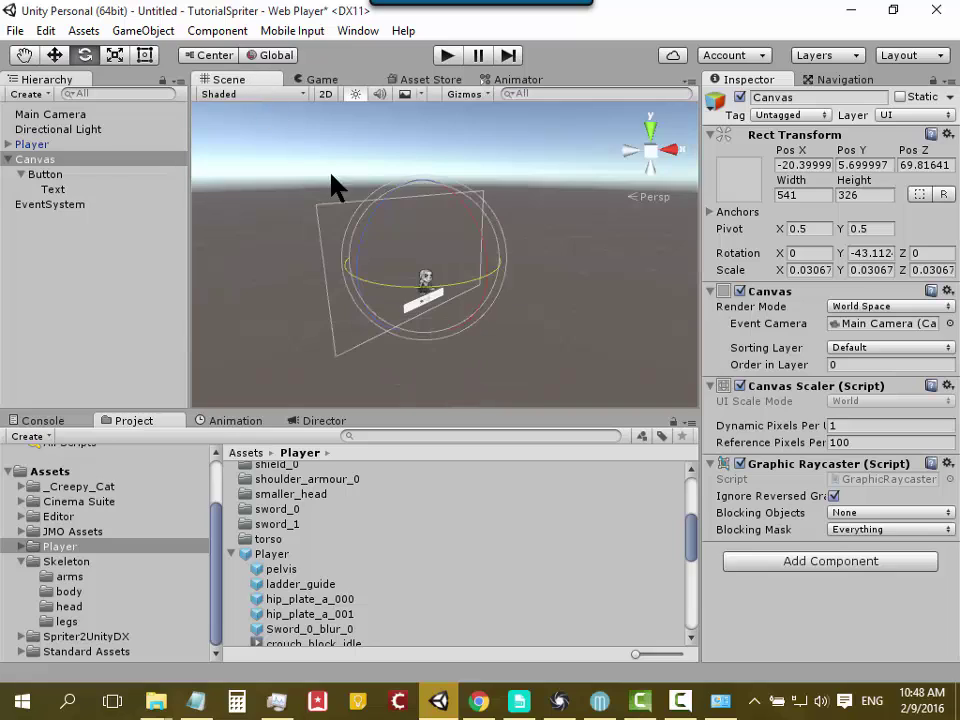
click(40, 114)
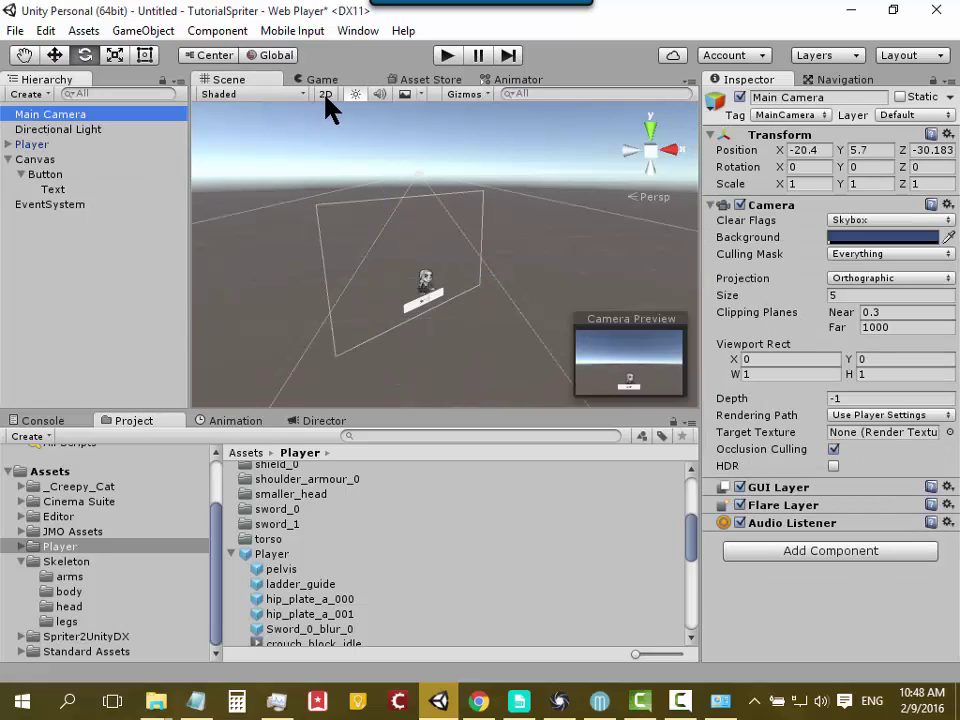
Step: Set the Main Camera's projection to Perspective and check it in the Game view
click(888, 281)
click(885, 301)
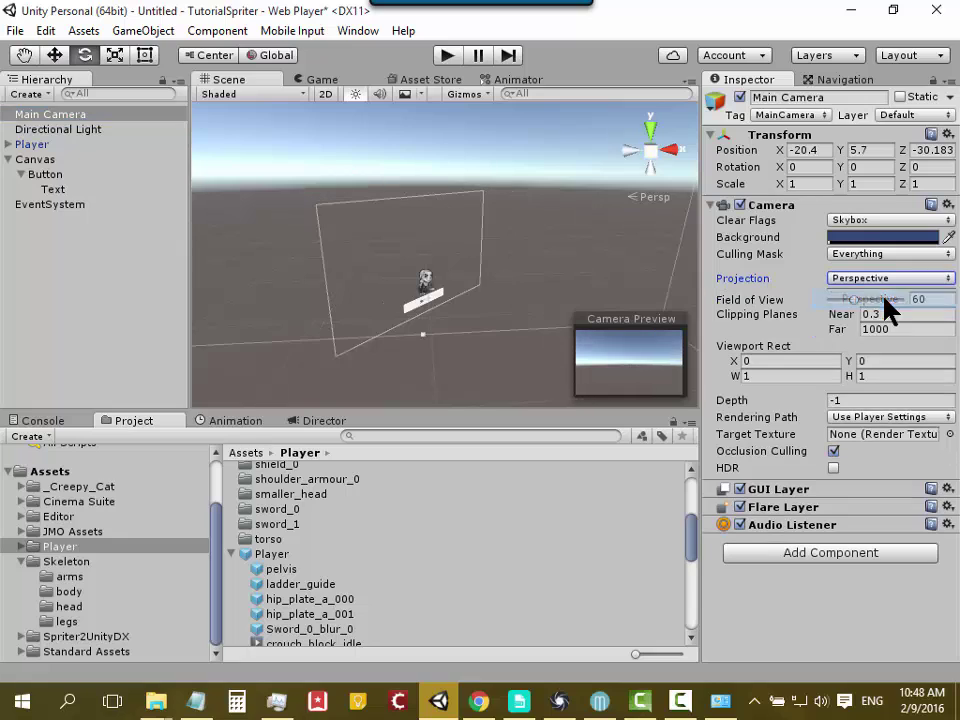
click(321, 83)
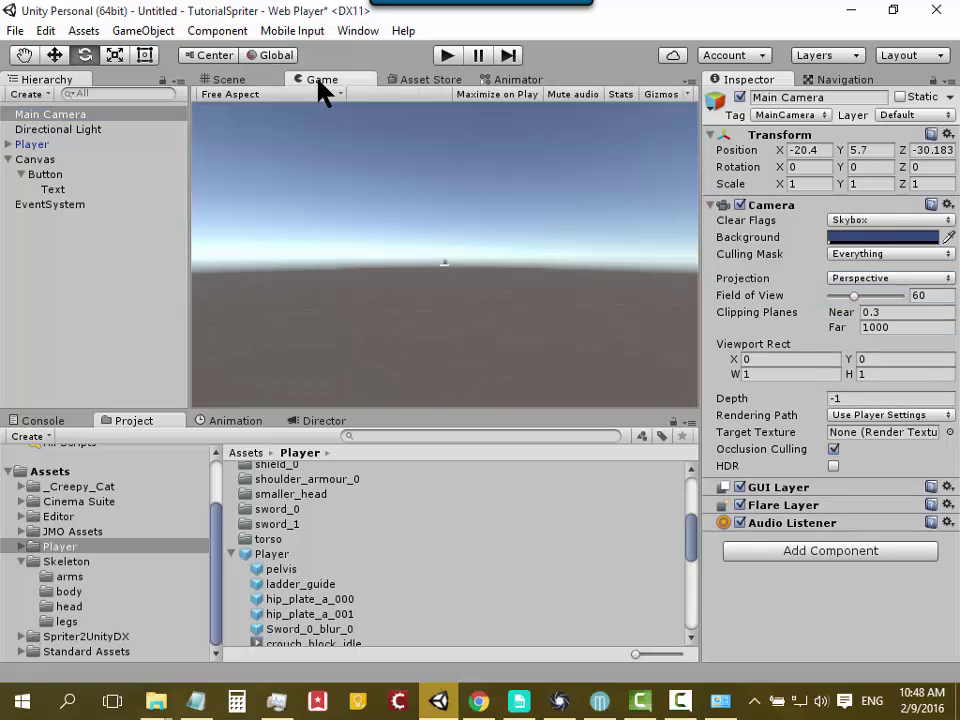
click(229, 80)
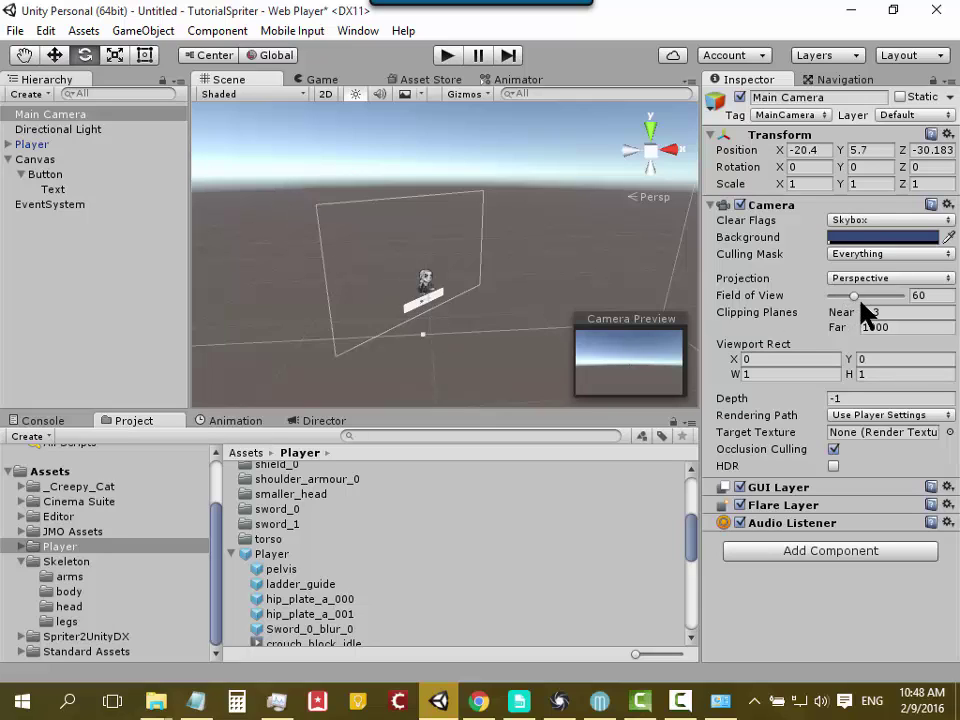
Step: Lower the Main Camera's Field of View from 60 to 8
drag(858, 299, 838, 305)
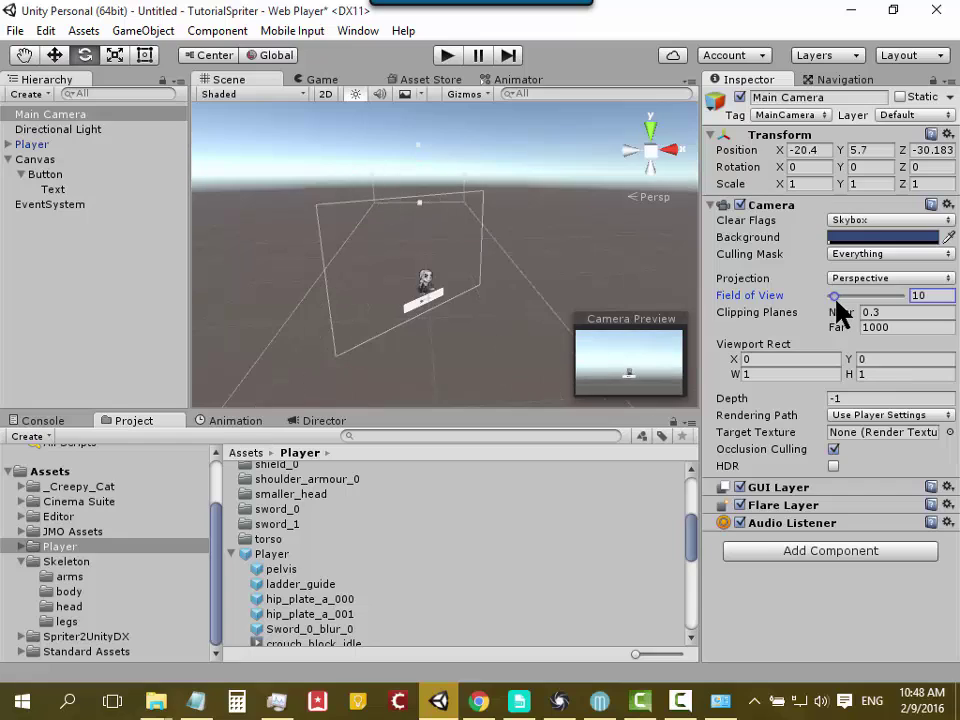
drag(838, 310, 842, 308)
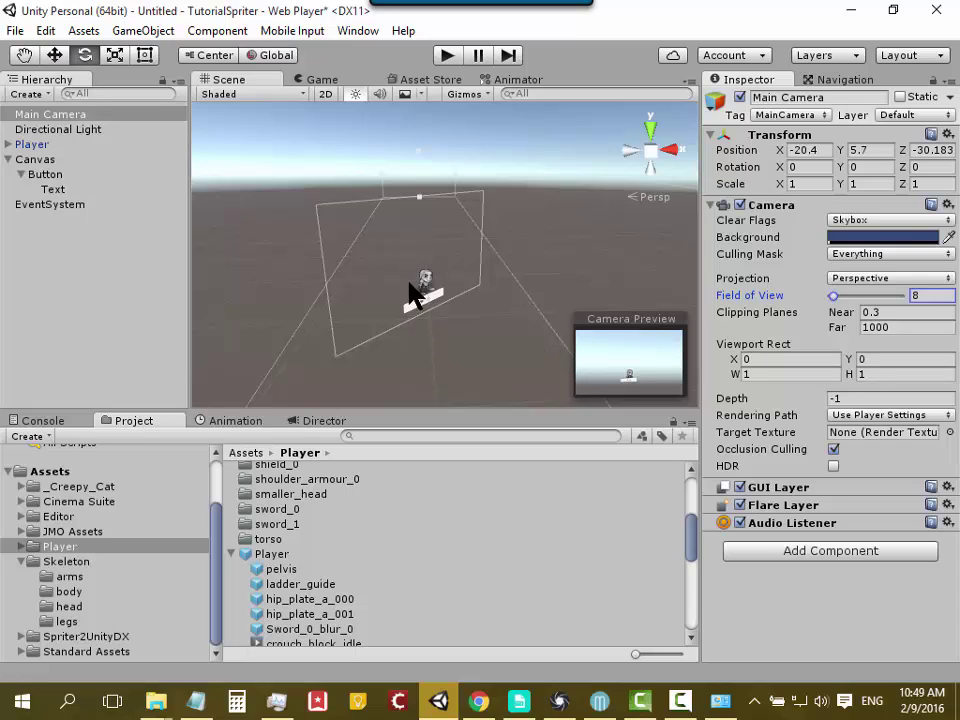
click(36, 159)
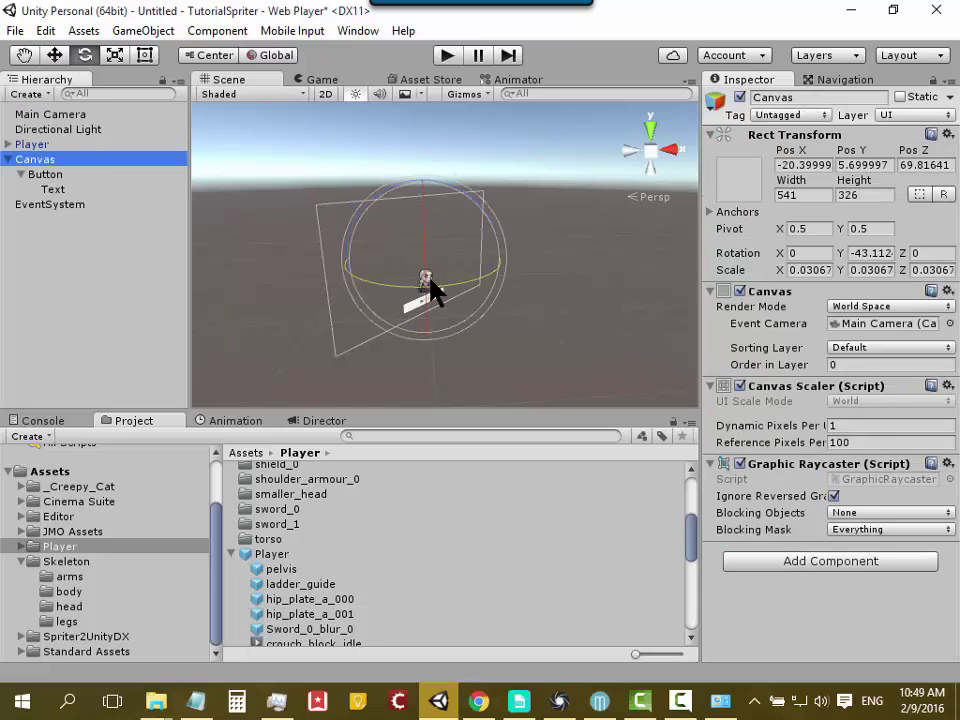
Step: Turn the Canvas further around Y, then rotate the Button to about 66 degrees on Y
mouse_move(452, 292)
mouse_down()
mouse_move(378, 293)
mouse_move(462, 293)
mouse_up()
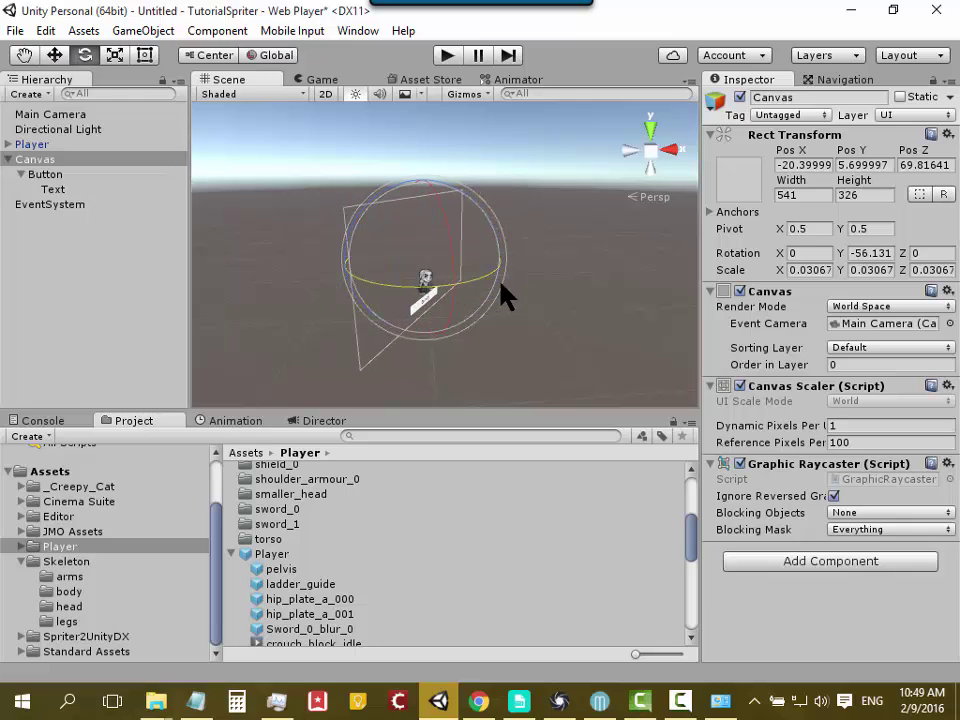
drag(462, 293, 435, 306)
click(44, 175)
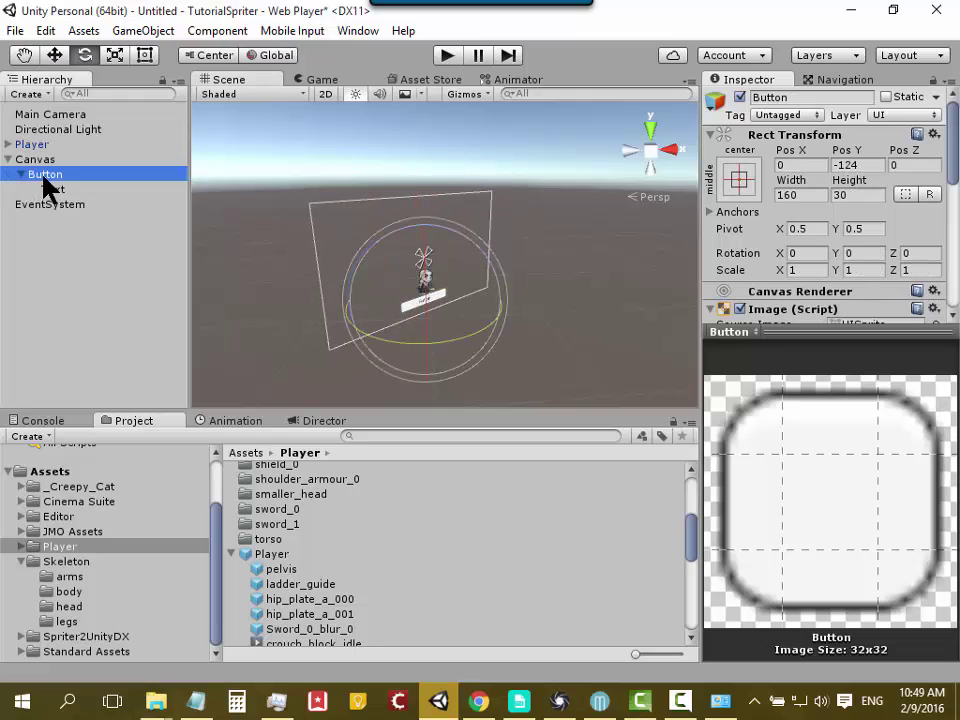
mouse_move(452, 339)
mouse_down()
mouse_move(146, 321)
mouse_move(155, 340)
mouse_move(245, 345)
mouse_up()
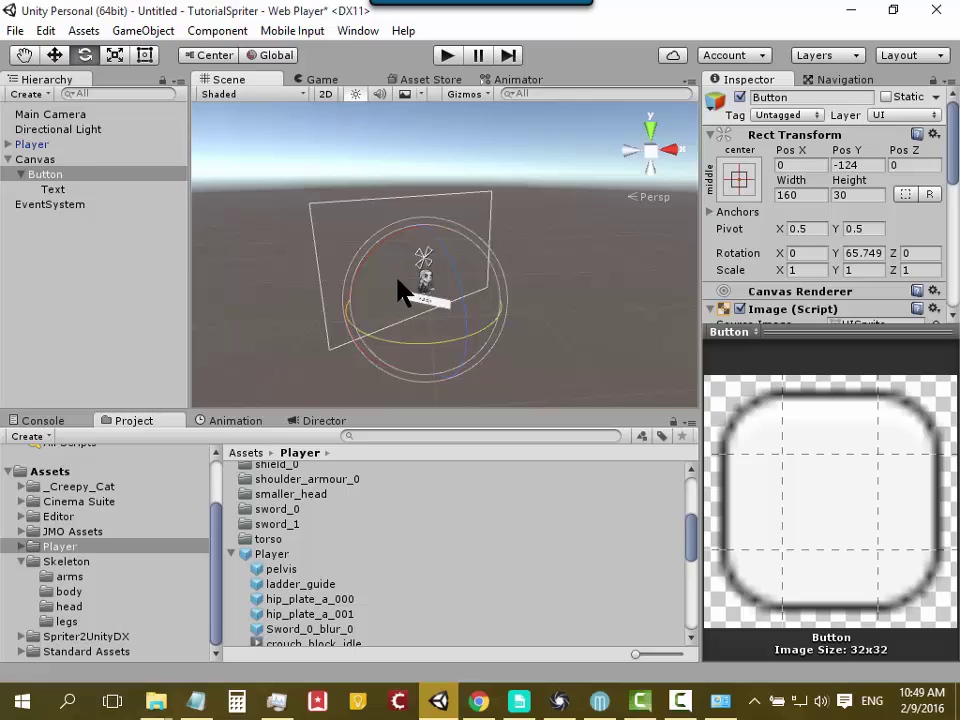
click(56, 117)
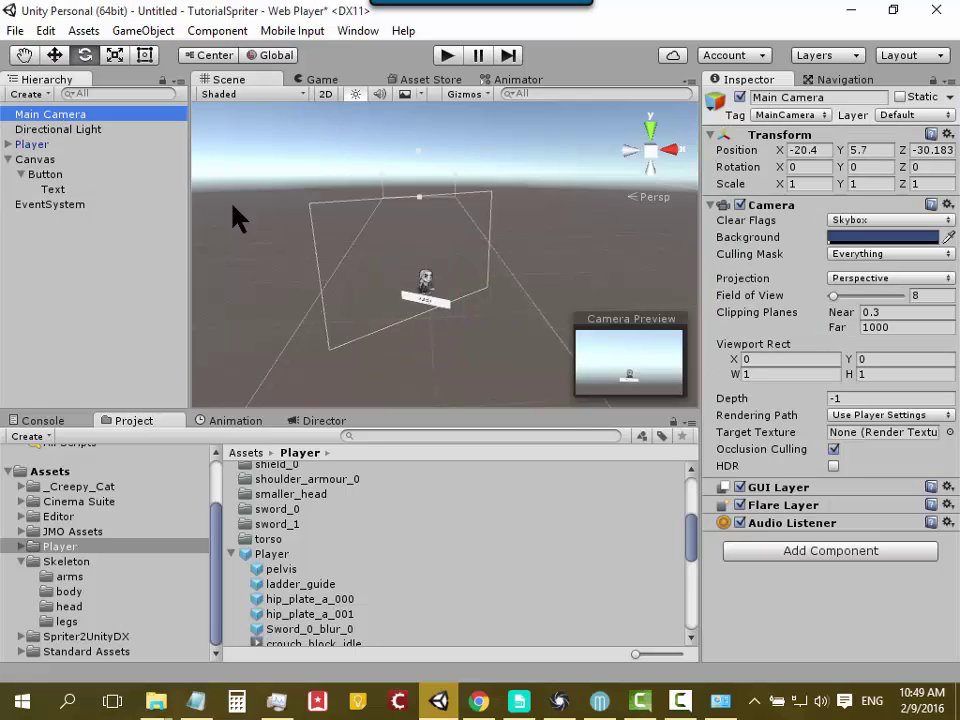
scroll(469, 341, up, 5)
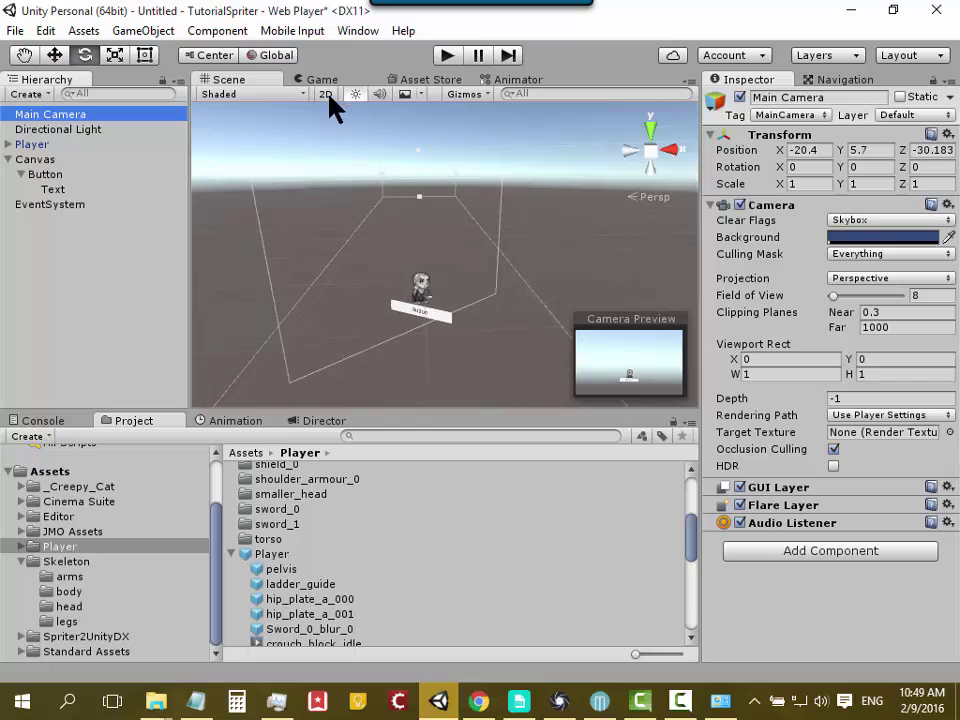
scroll(467, 300, down, 5)
mouse_move(471, 310)
middle_down()
mouse_move(481, 200)
mouse_move(418, 266)
middle_up()
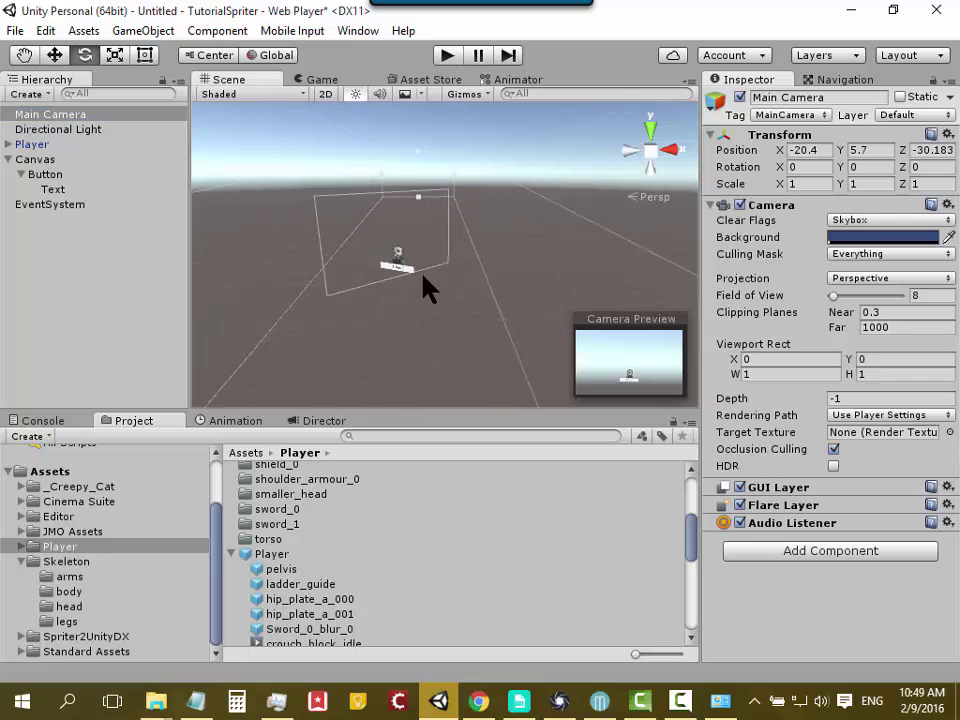
click(84, 113)
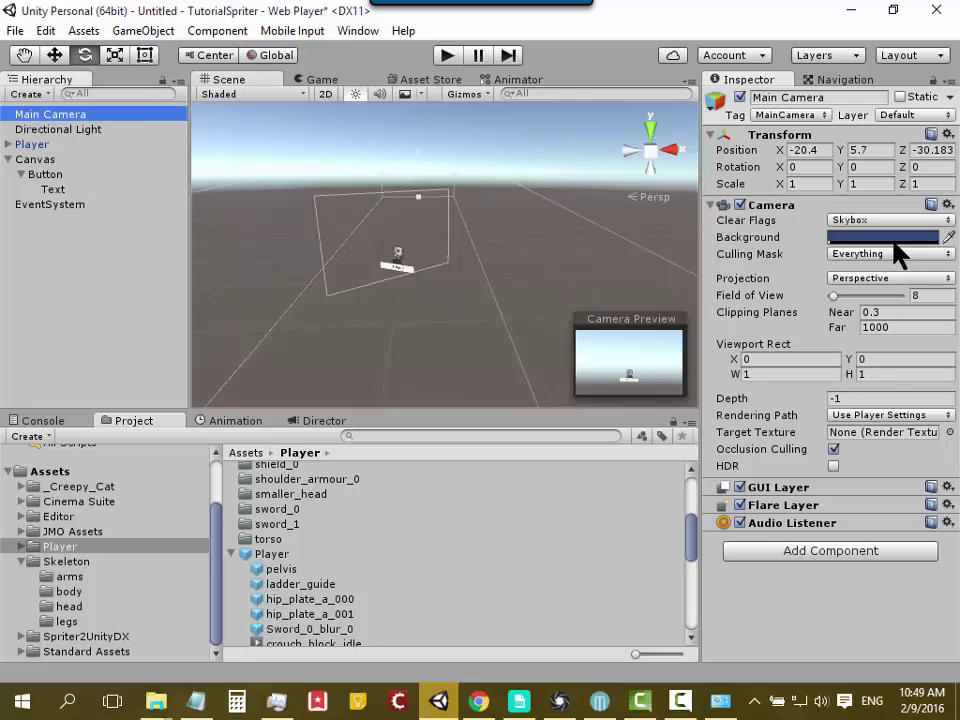
click(889, 281)
click(877, 320)
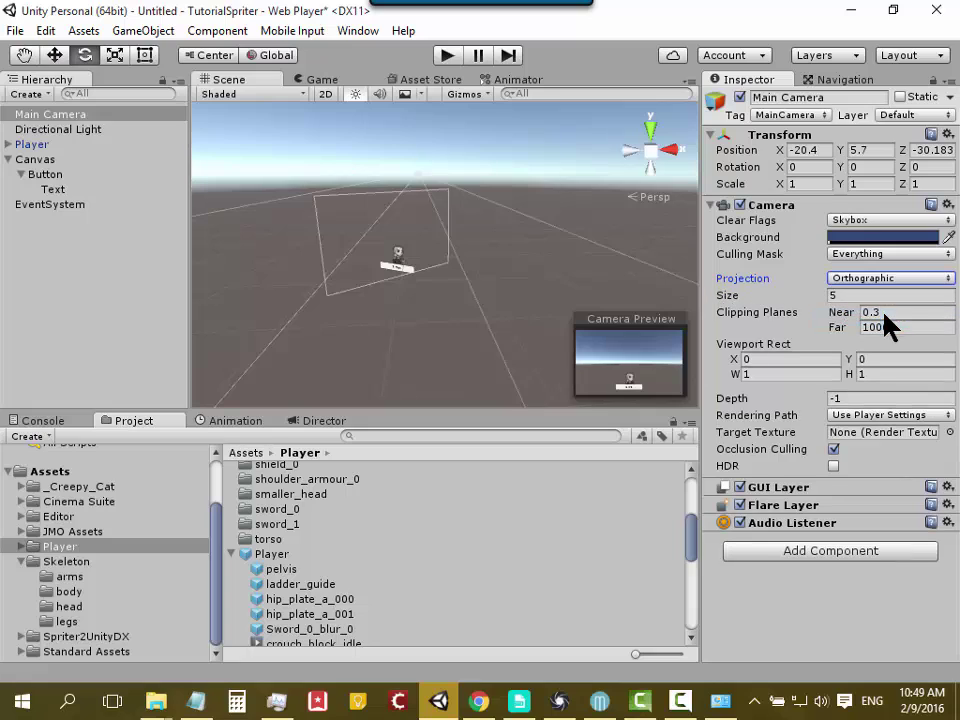
click(886, 282)
click(835, 300)
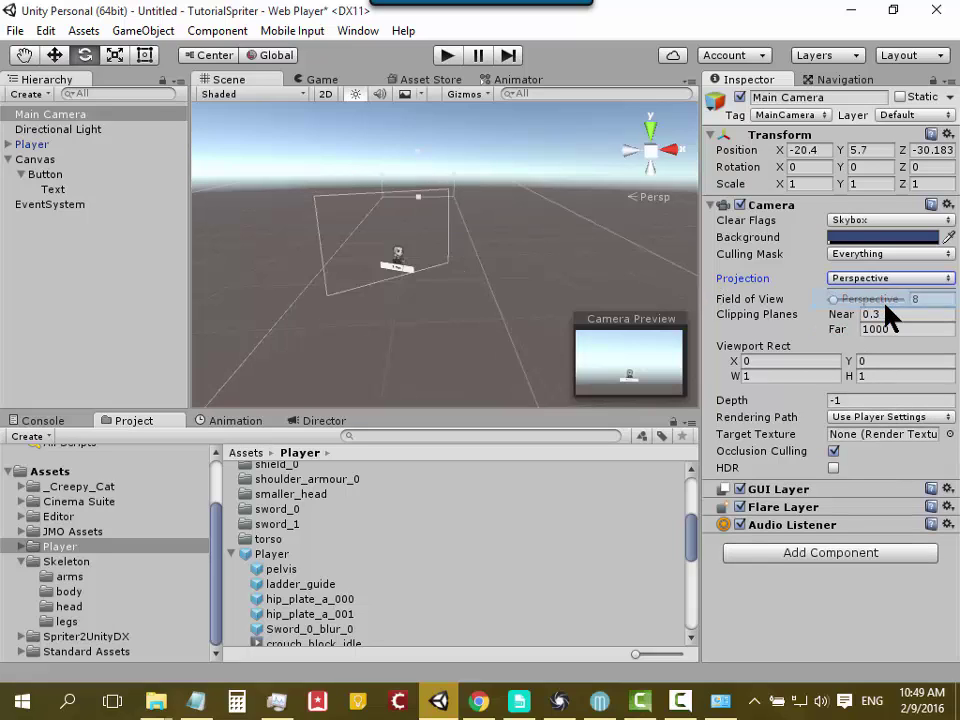
click(316, 79)
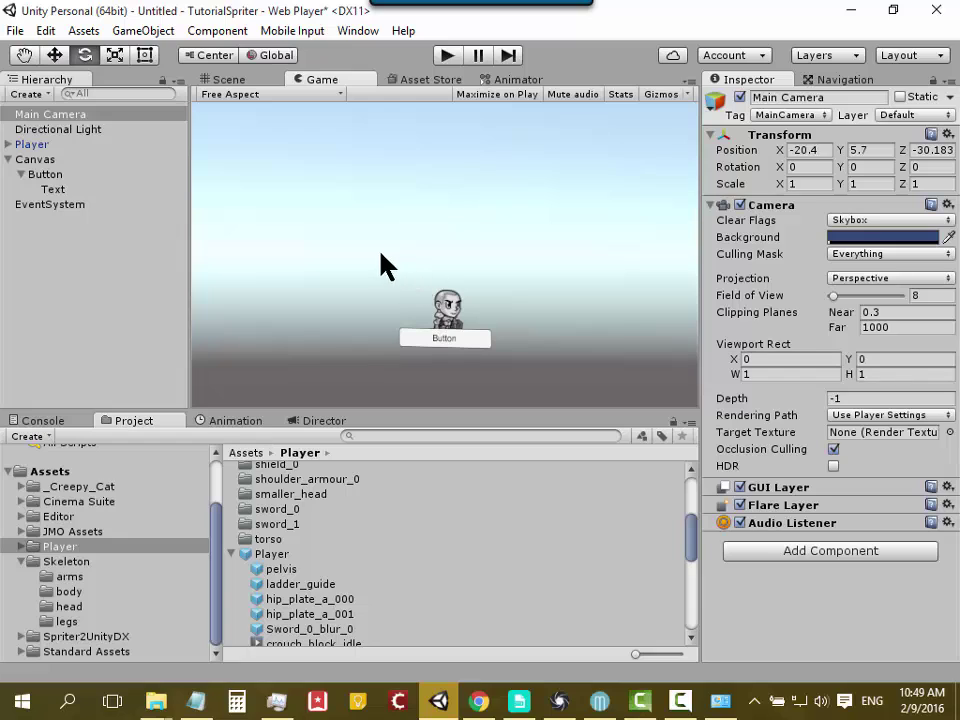
click(239, 79)
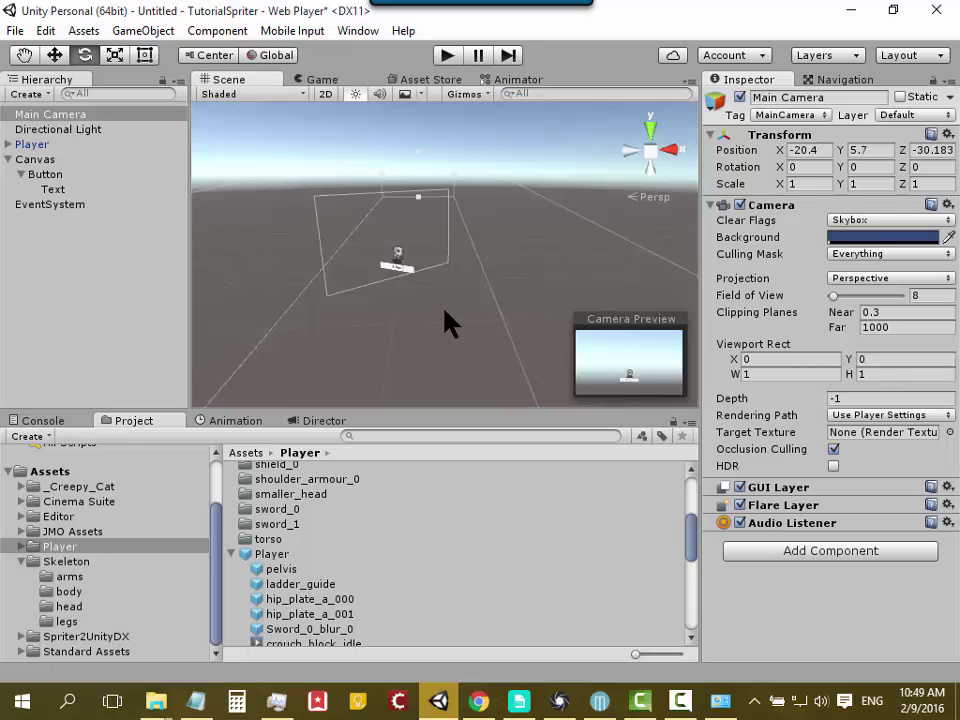
Step: Zoom, orbit and pan the Scene view to frame the player and Button up close
middle_drag(392, 294, 424, 213)
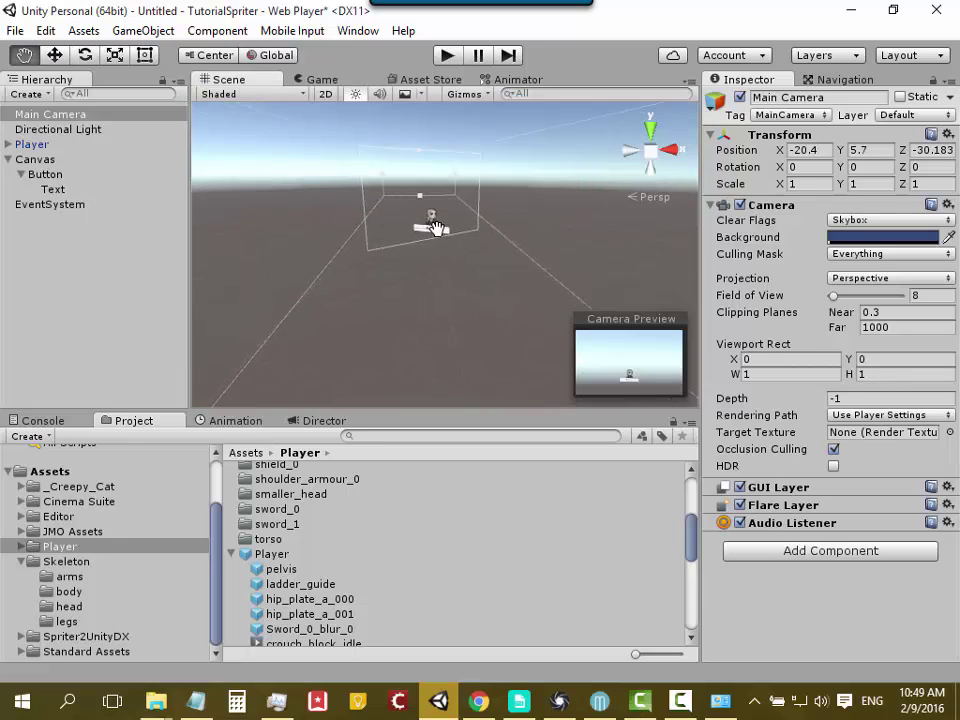
scroll(432, 243, up, 5)
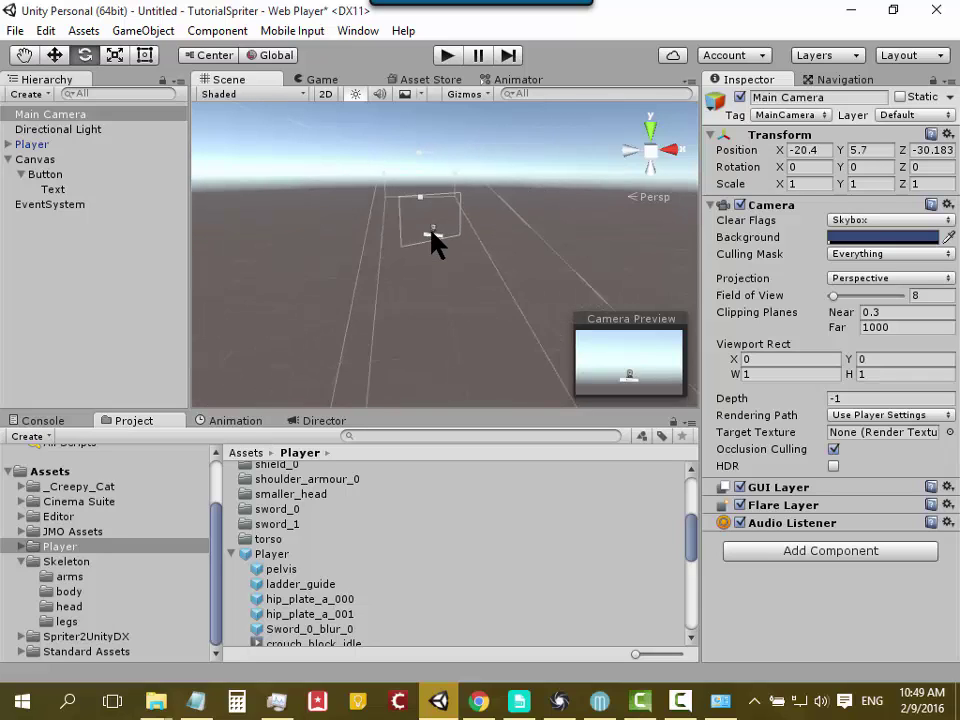
scroll(432, 243, down, 3)
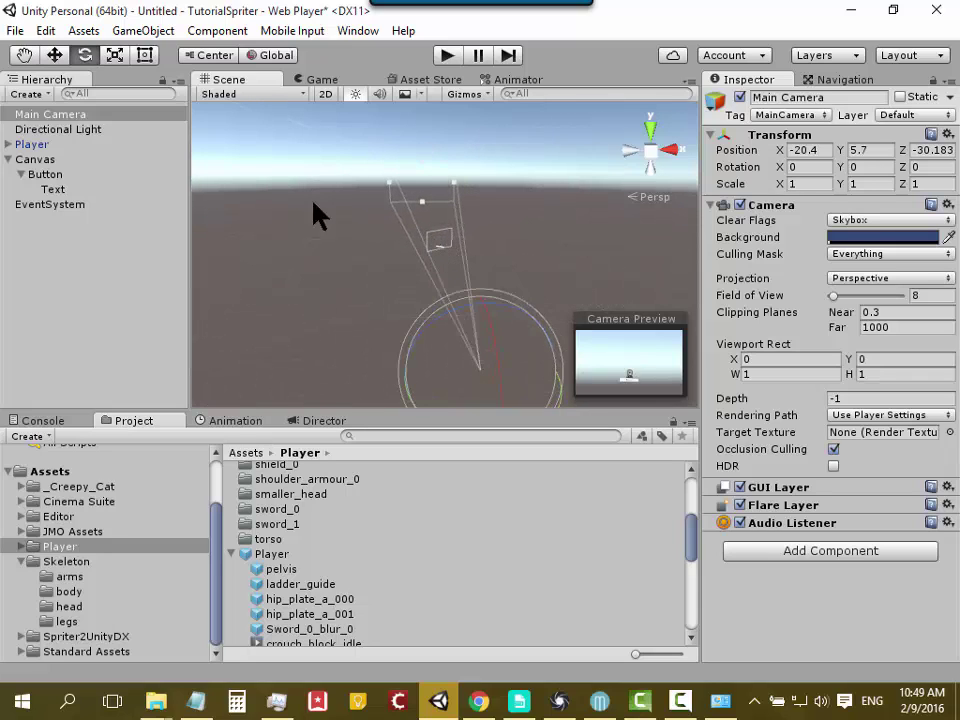
click(72, 116)
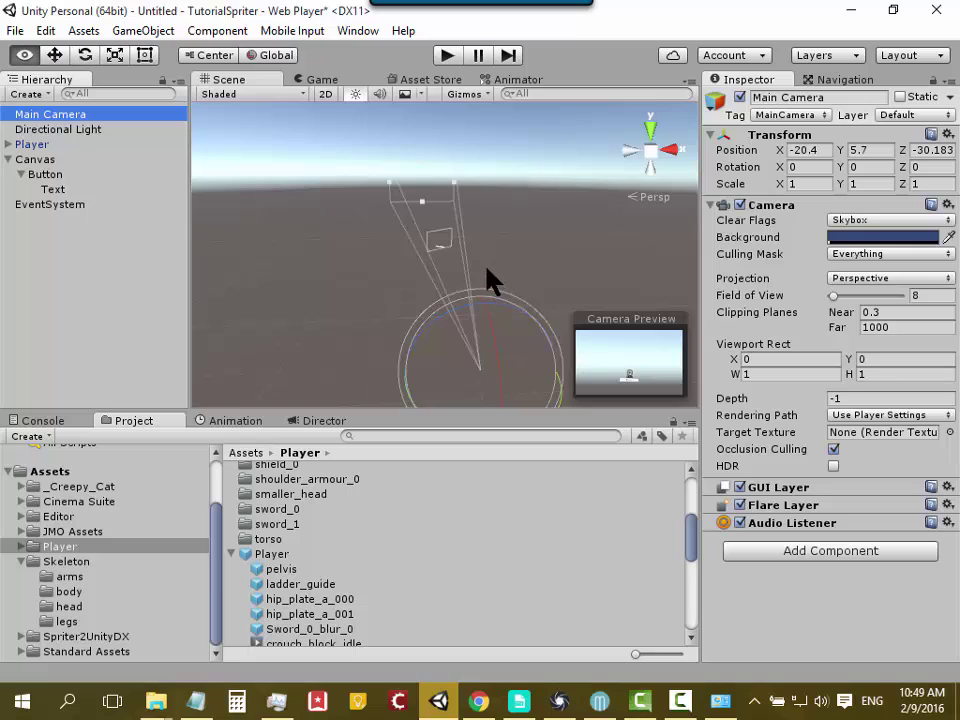
mouse_move(493, 279)
alt+mouse_down()
mouse_move(427, 214)
mouse_move(480, 272)
mouse_move(497, 216)
alt+mouse_up()
scroll(484, 280, up, 3)
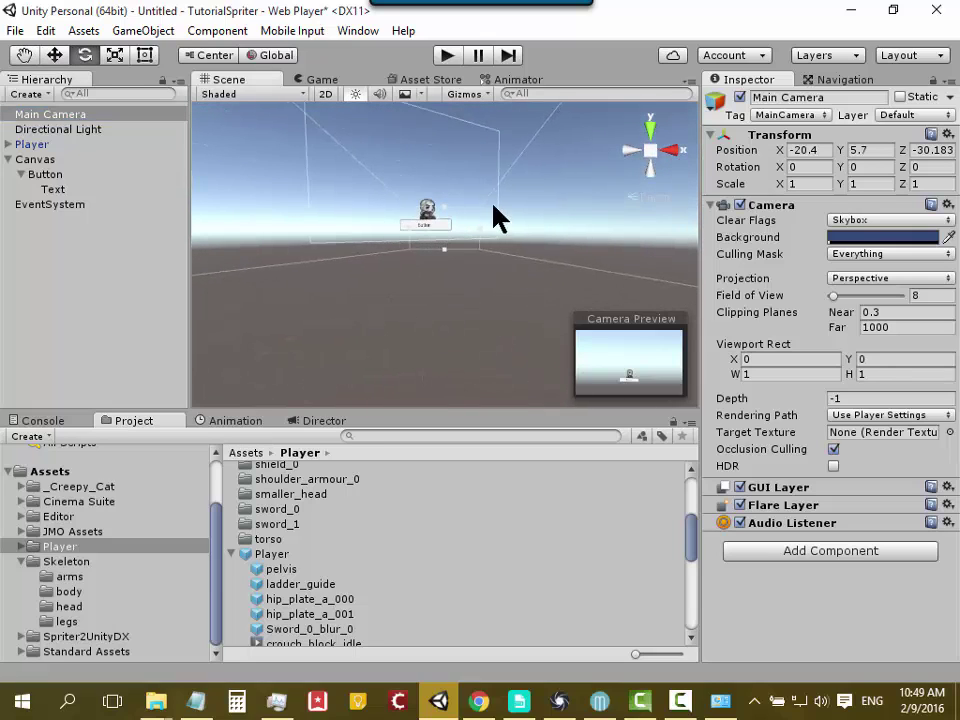
scroll(522, 302, up, 2)
scroll(515, 325, up, 2)
scroll(515, 322, up, 2)
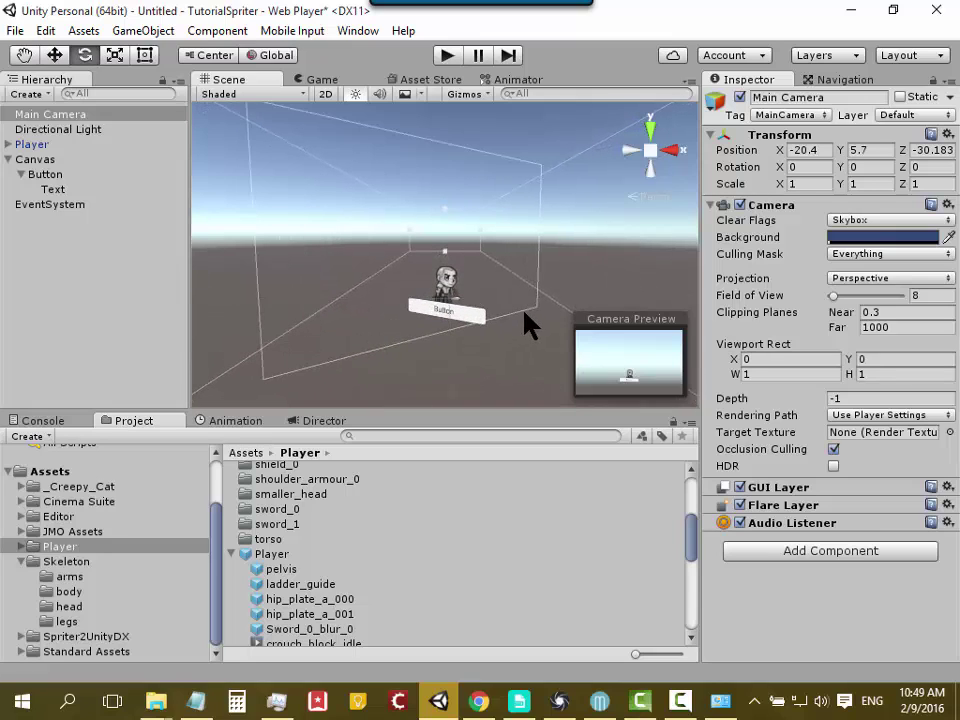
alt+drag(531, 322, 500, 240)
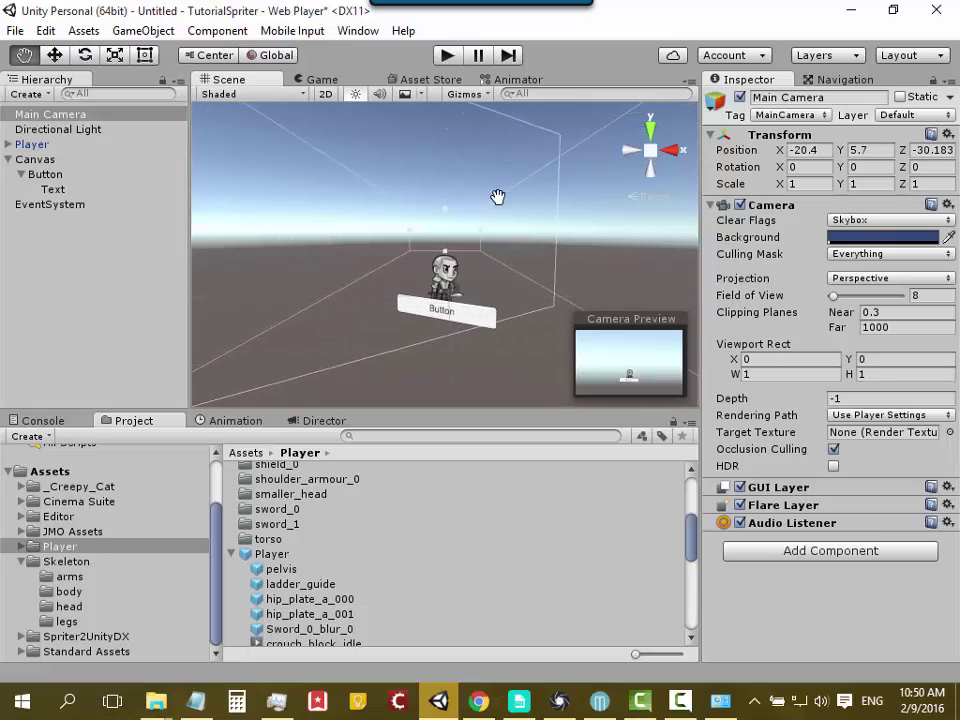
middle_drag(497, 300, 511, 222)
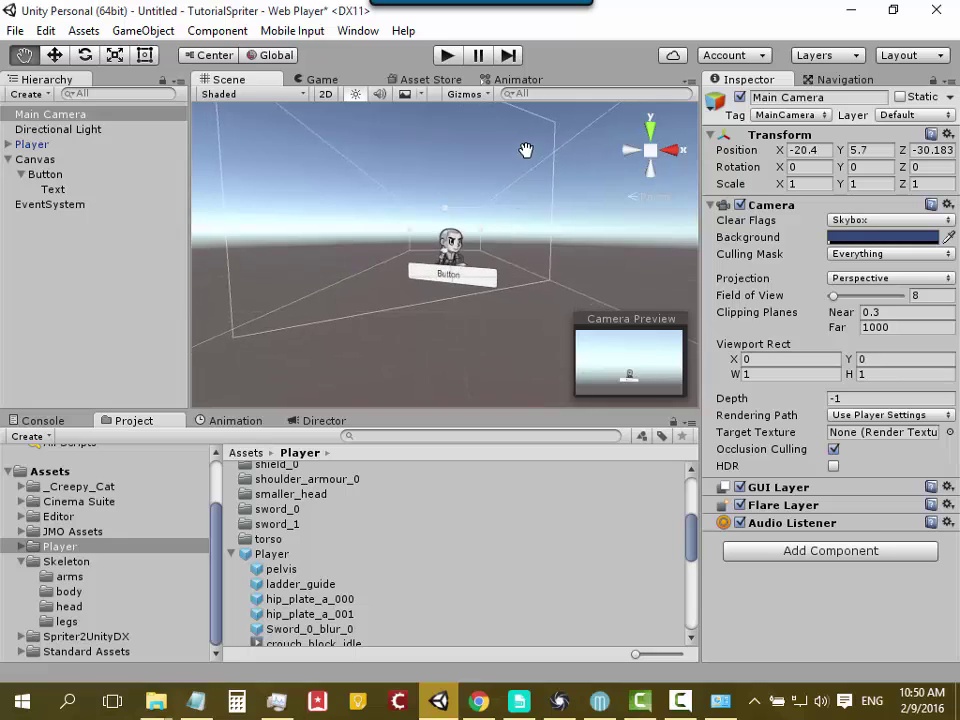
alt+drag(510, 222, 497, 253)
Step: Move the Main Camera to the view pivot and align it with the Scene view
key(w)
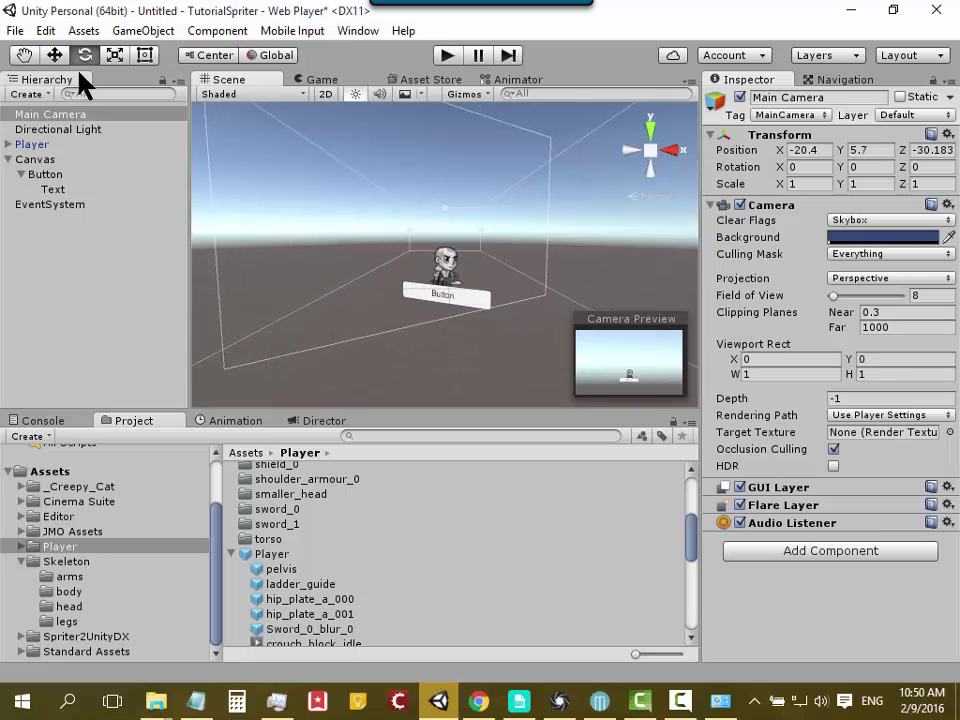
click(83, 36)
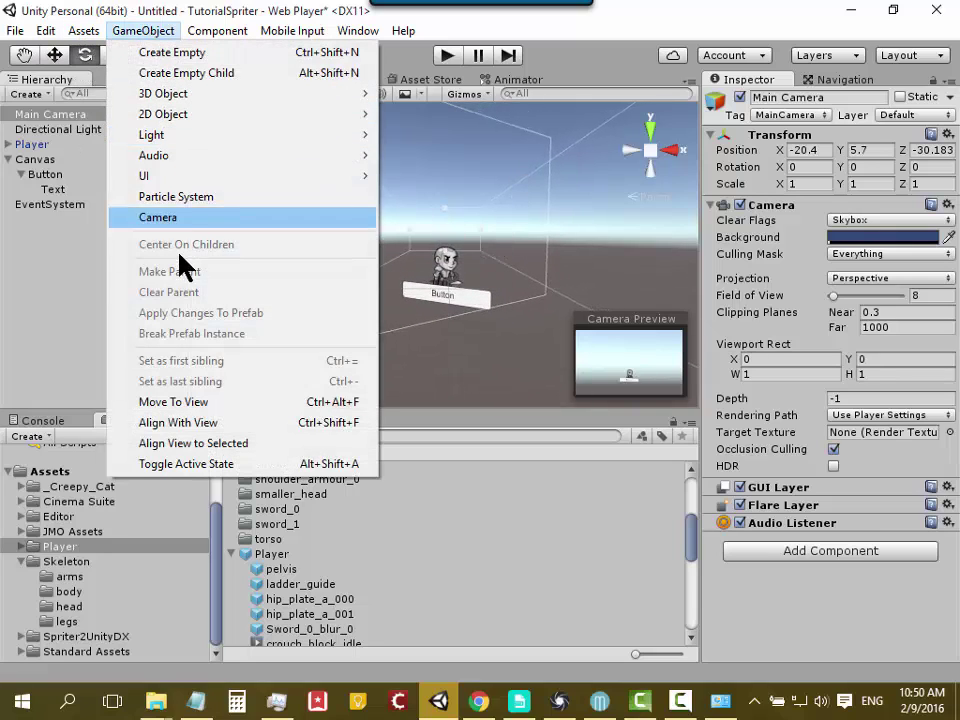
click(205, 403)
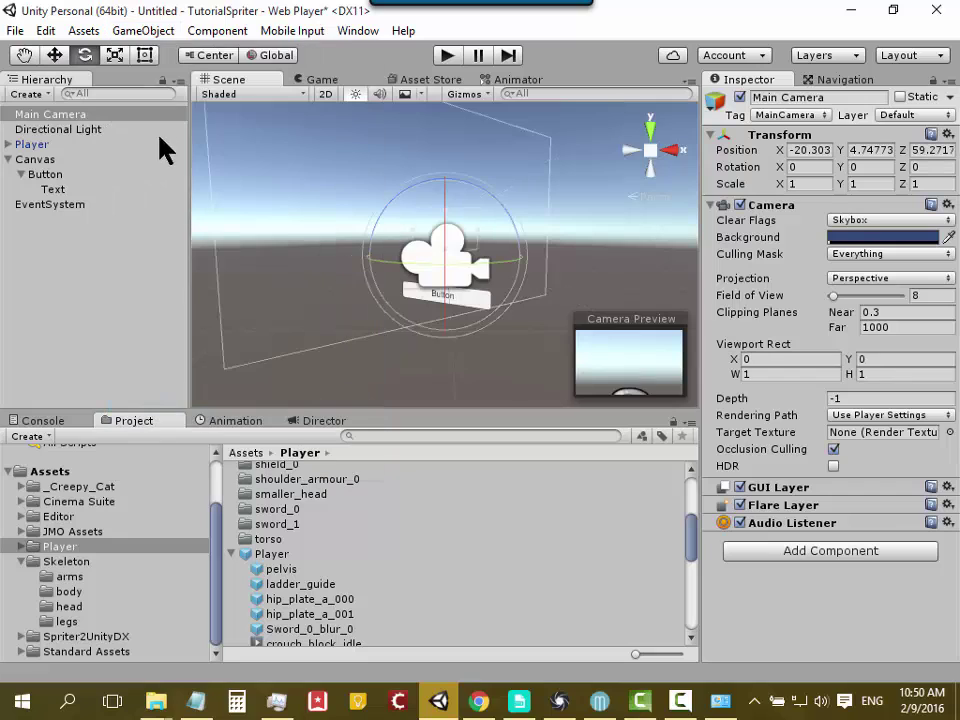
click(143, 31)
click(222, 423)
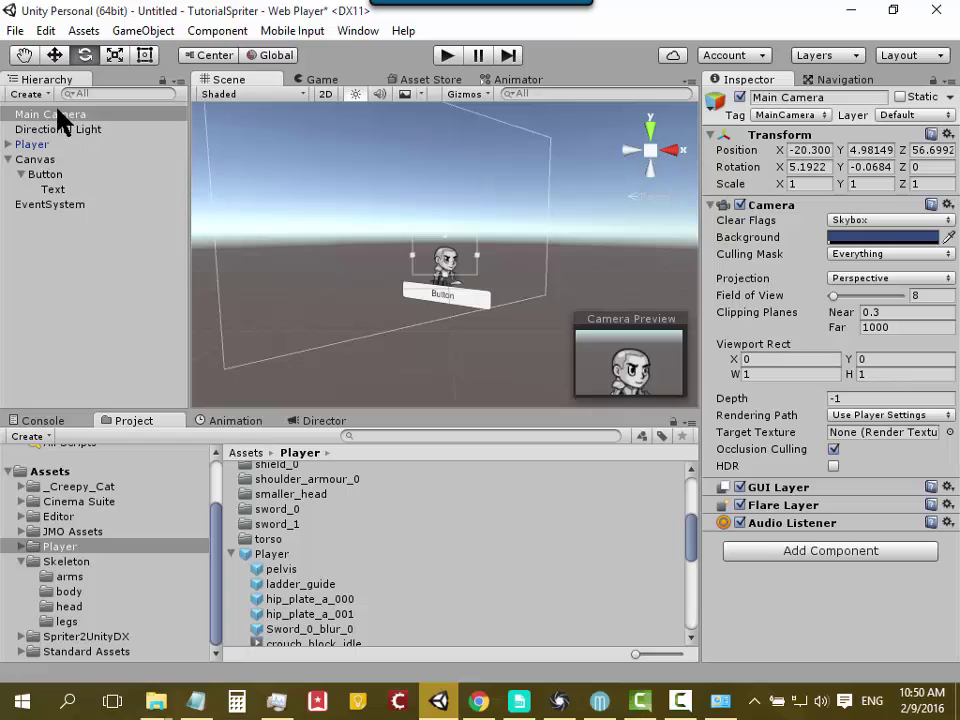
Step: Preview the Game view, then widen the Main Camera's Field of View from 8 to 25
click(40, 162)
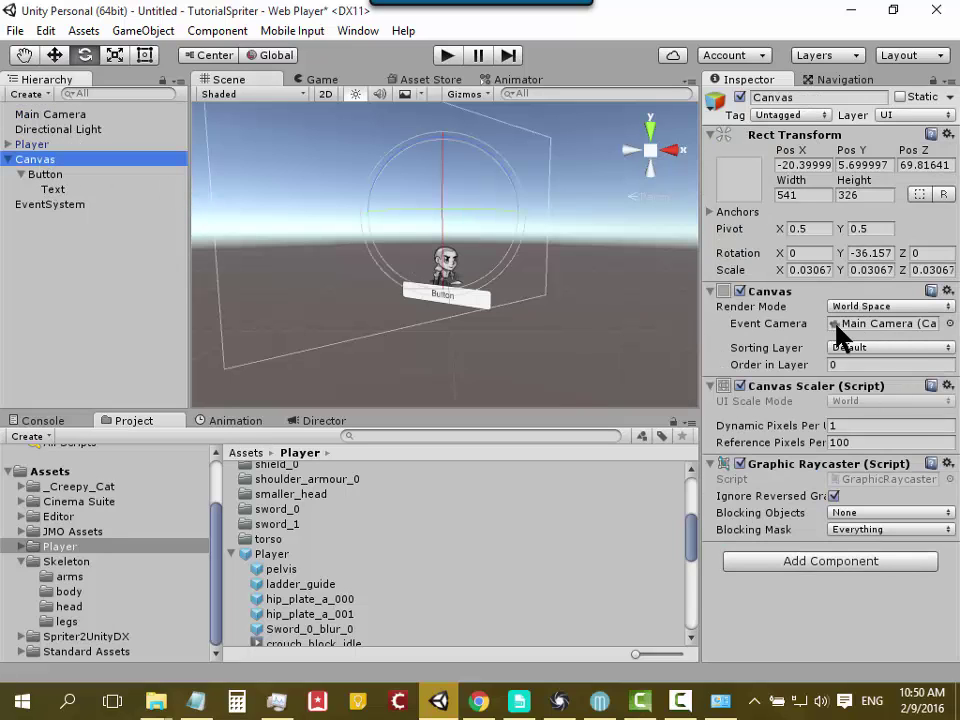
click(320, 82)
click(231, 81)
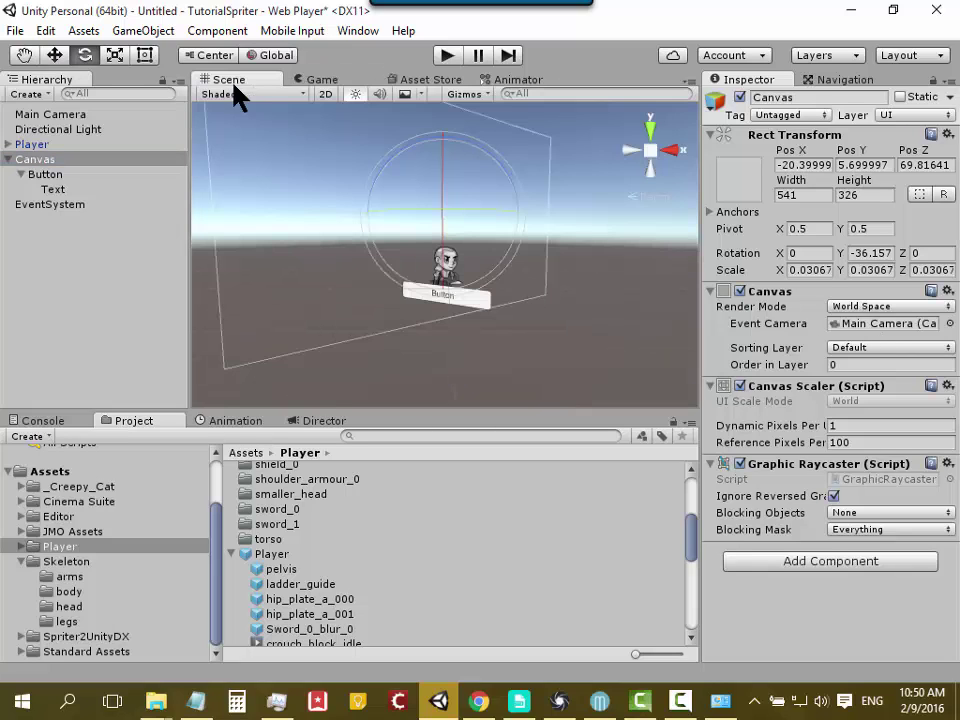
click(57, 114)
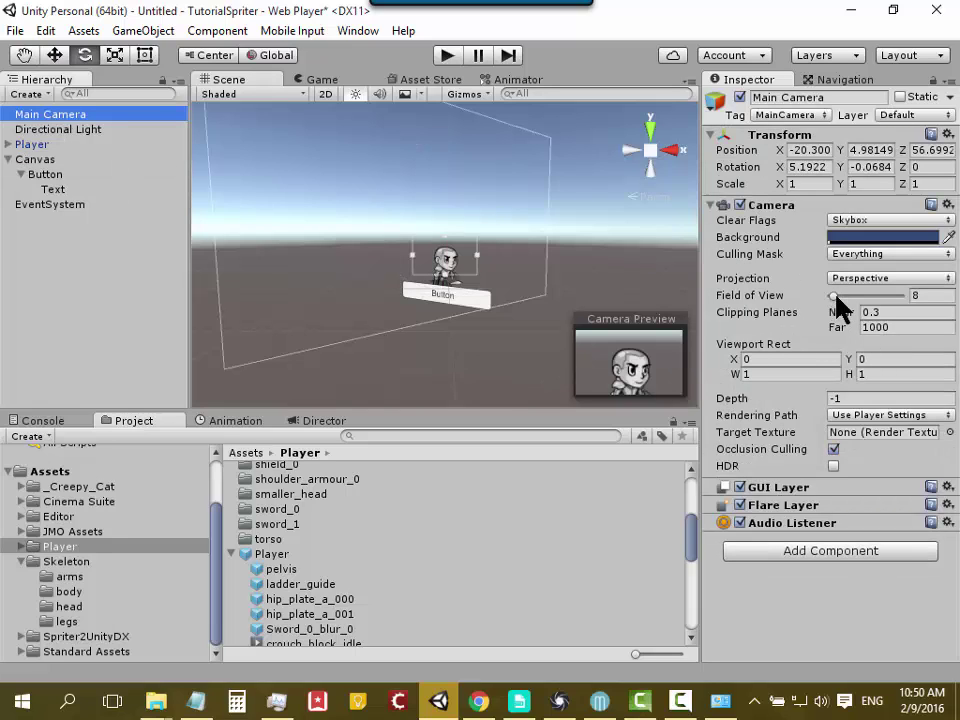
drag(833, 296, 844, 297)
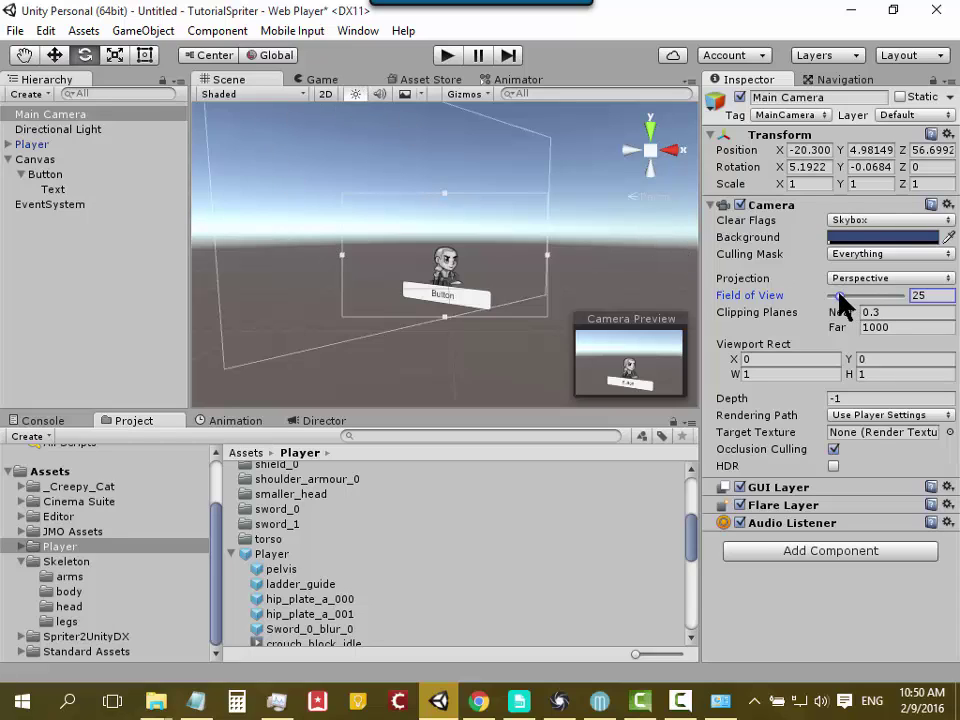
Step: Try wider Field of View values, settle back on 25, and preview the framing
drag(840, 303, 840, 303)
click(321, 80)
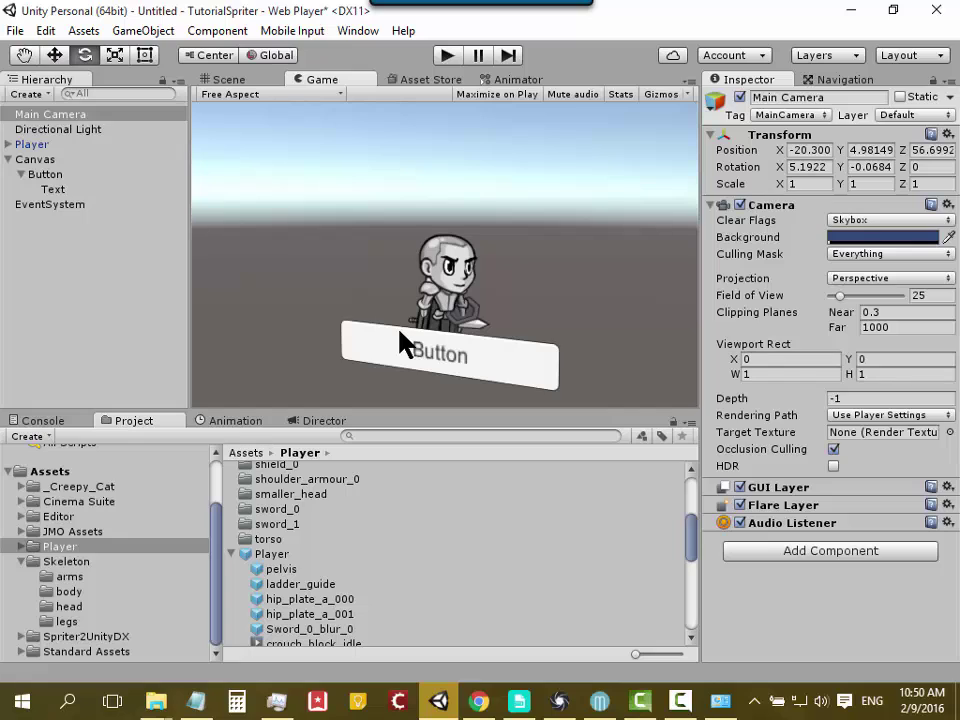
click(249, 80)
Step: Try Orthographic projection on the Main Camera, preview it, then revert to Perspective
click(70, 114)
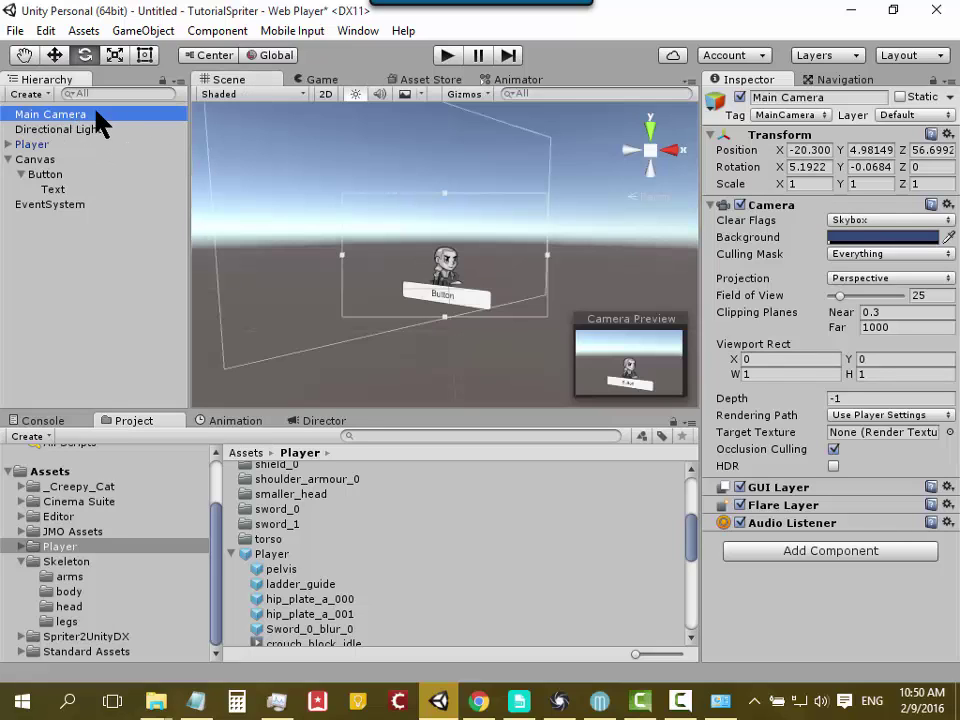
click(856, 281)
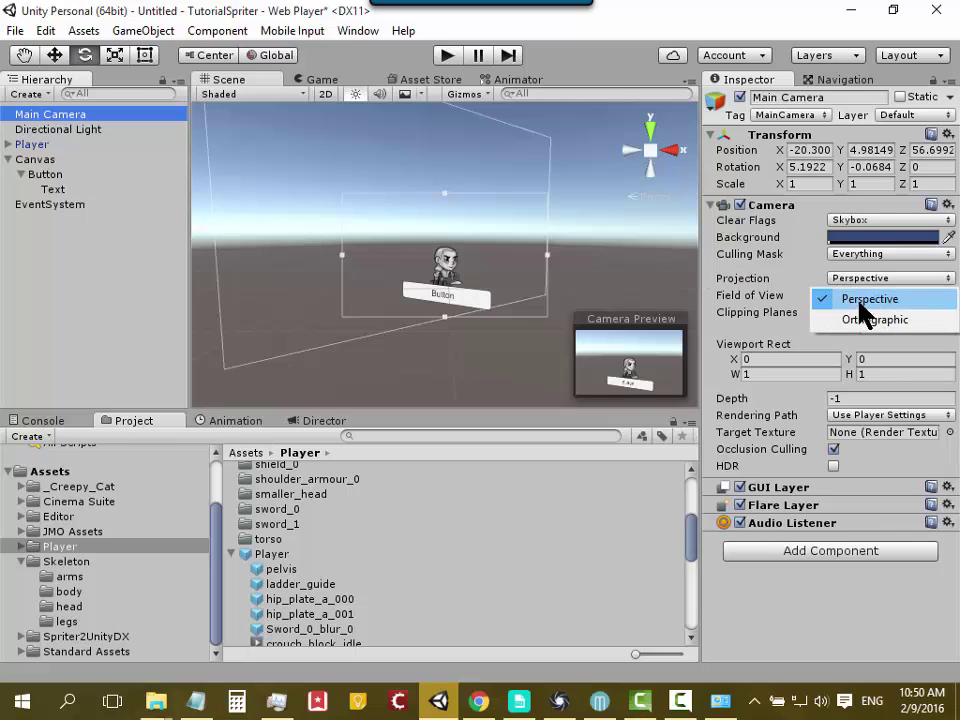
click(868, 319)
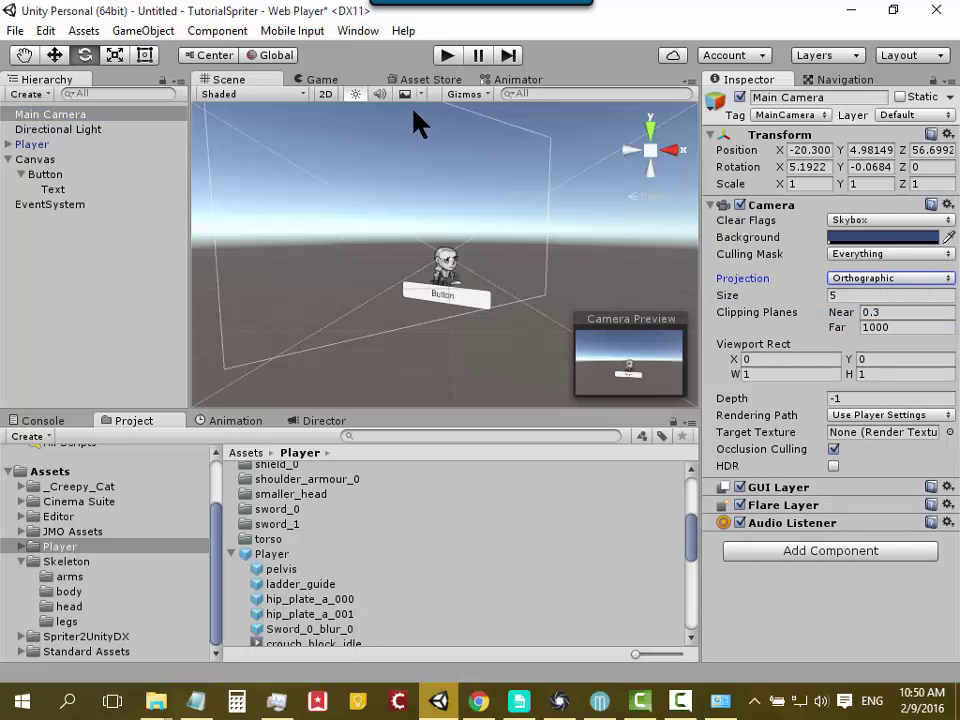
click(320, 78)
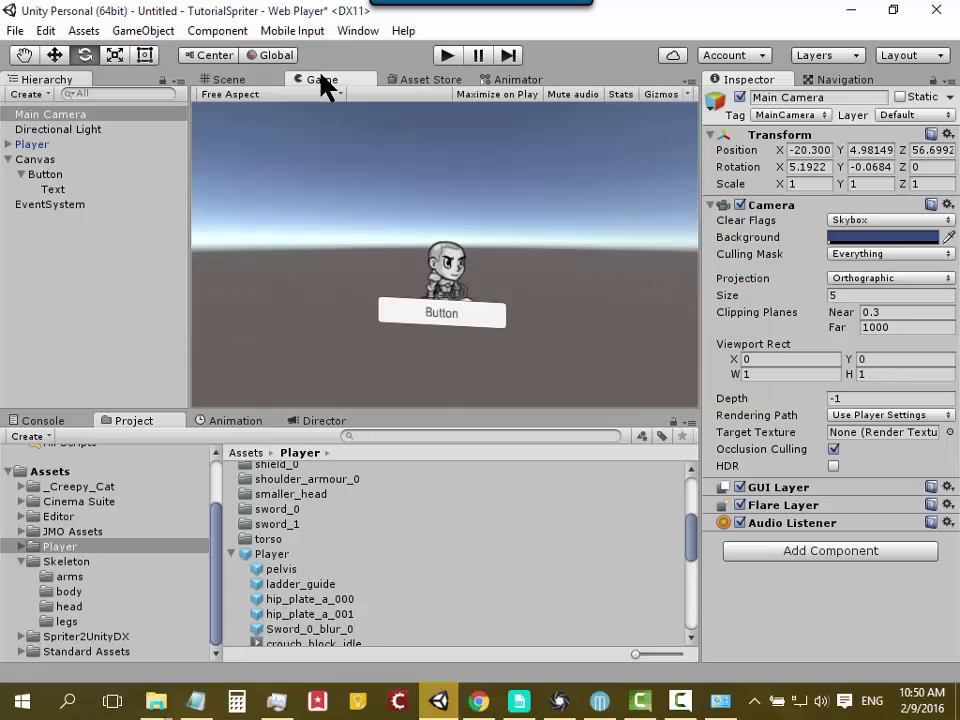
click(240, 79)
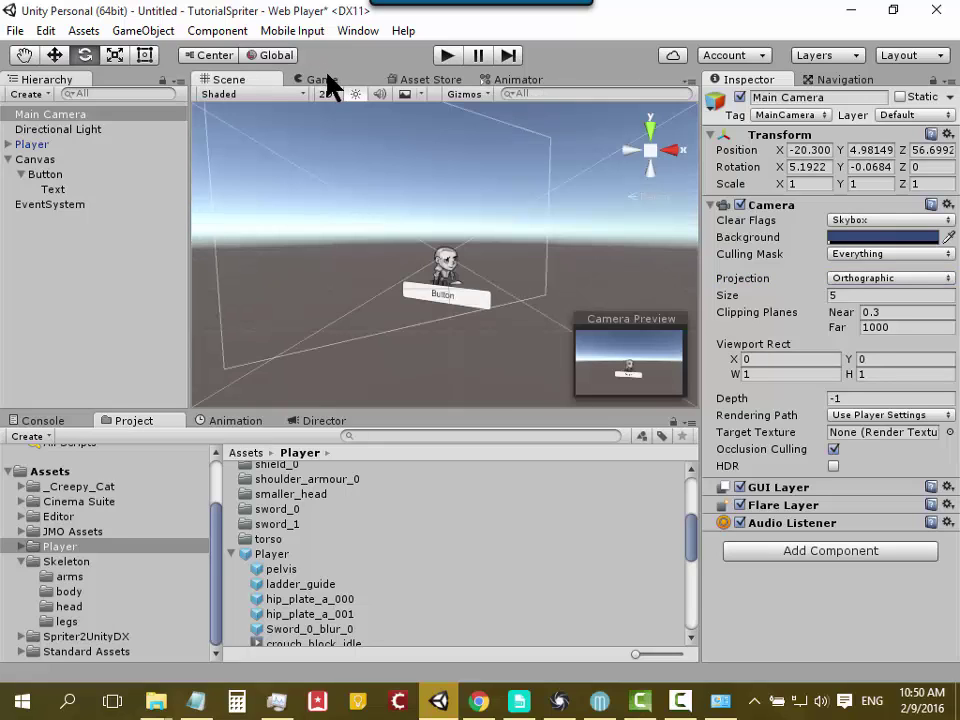
click(930, 278)
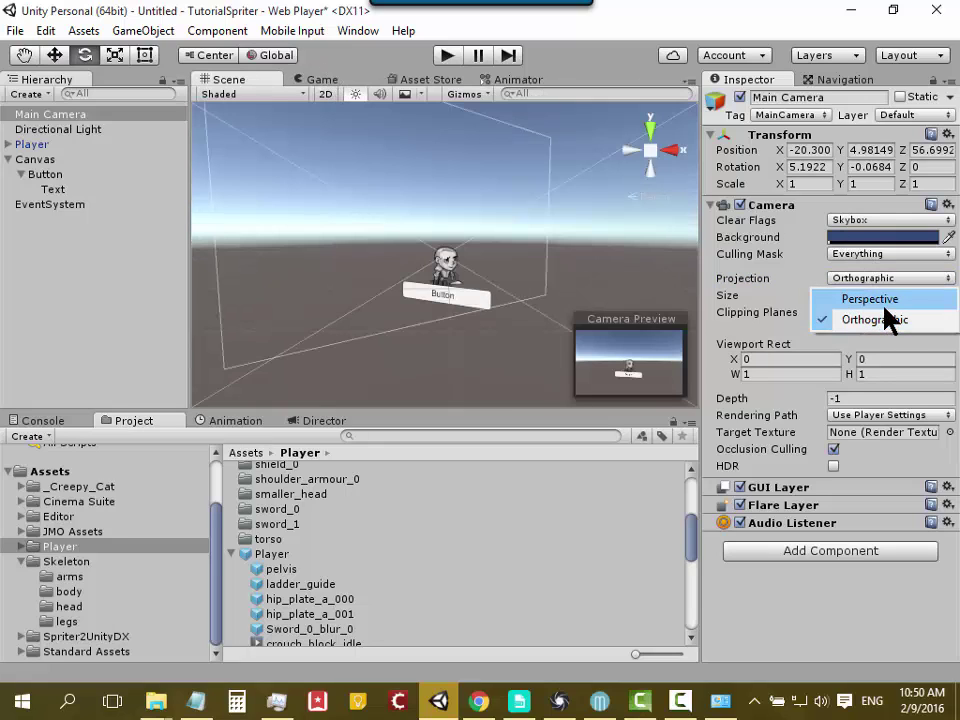
click(884, 302)
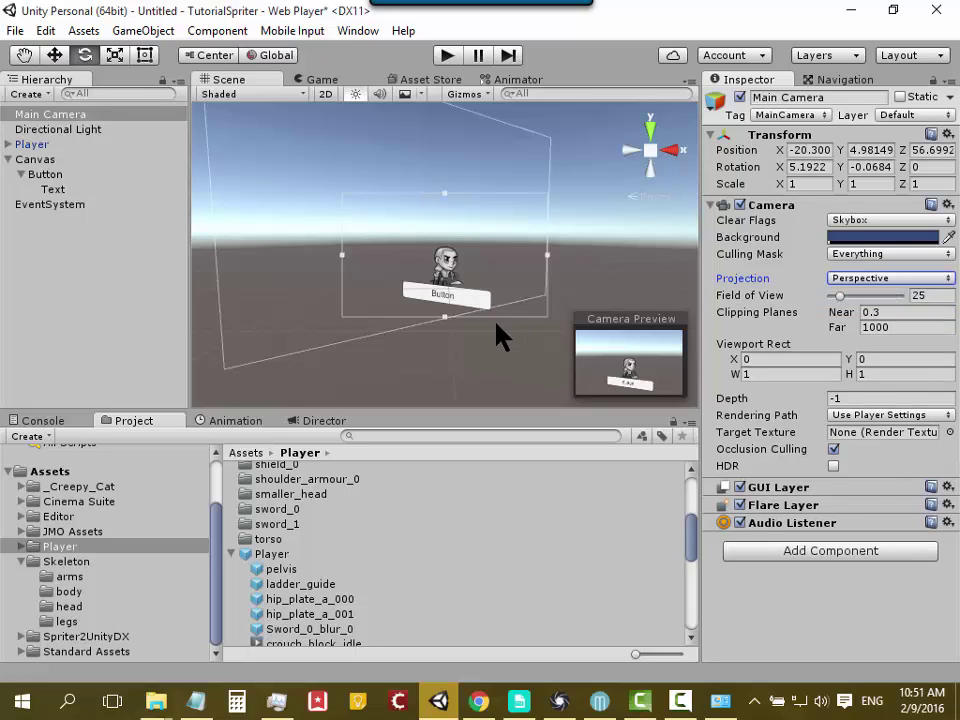
Step: Compare Orthographic once more in the Game view, then restore Perspective projection
click(874, 280)
click(877, 318)
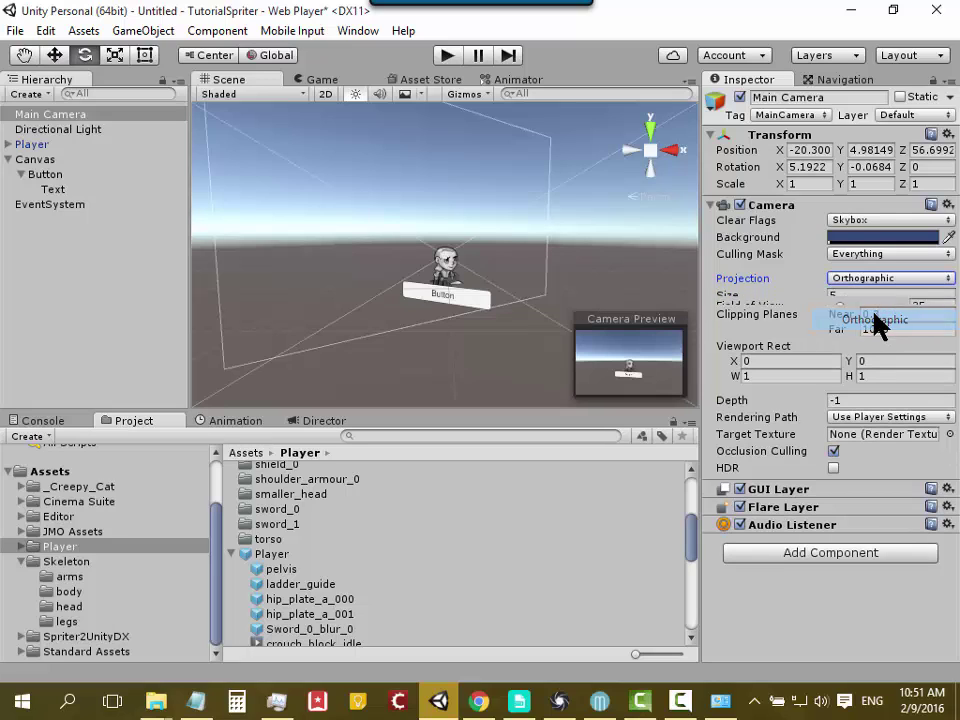
click(320, 82)
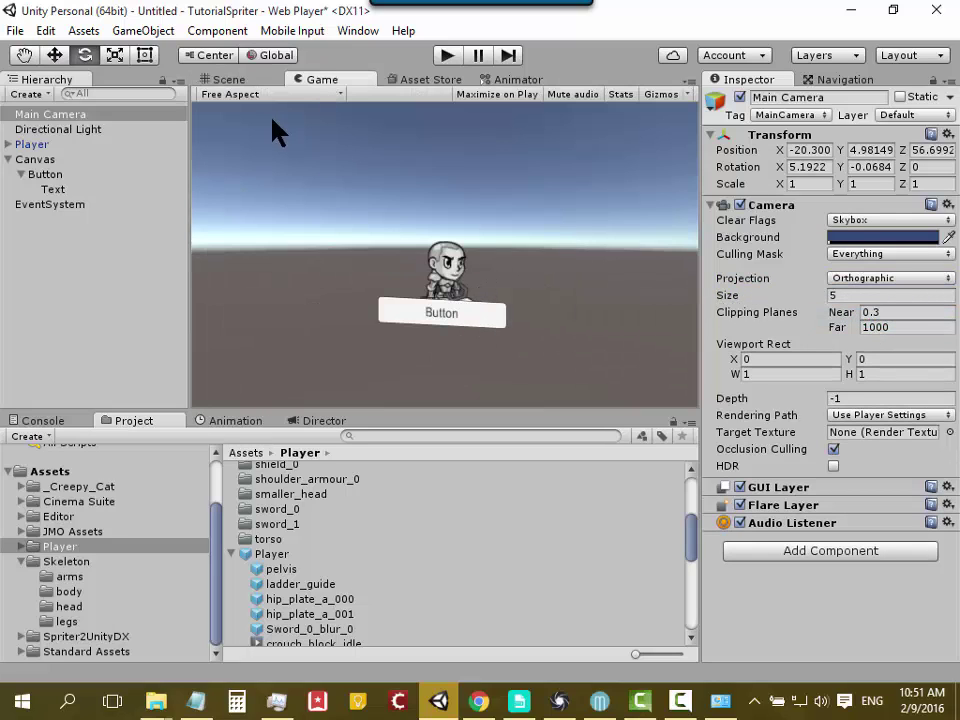
click(228, 80)
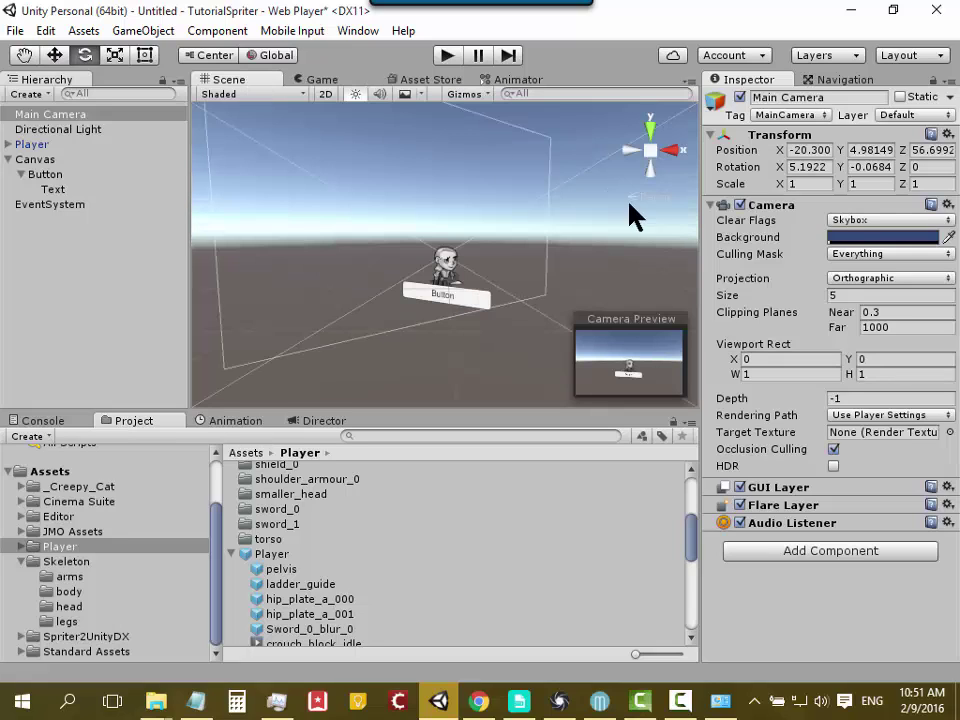
click(847, 278)
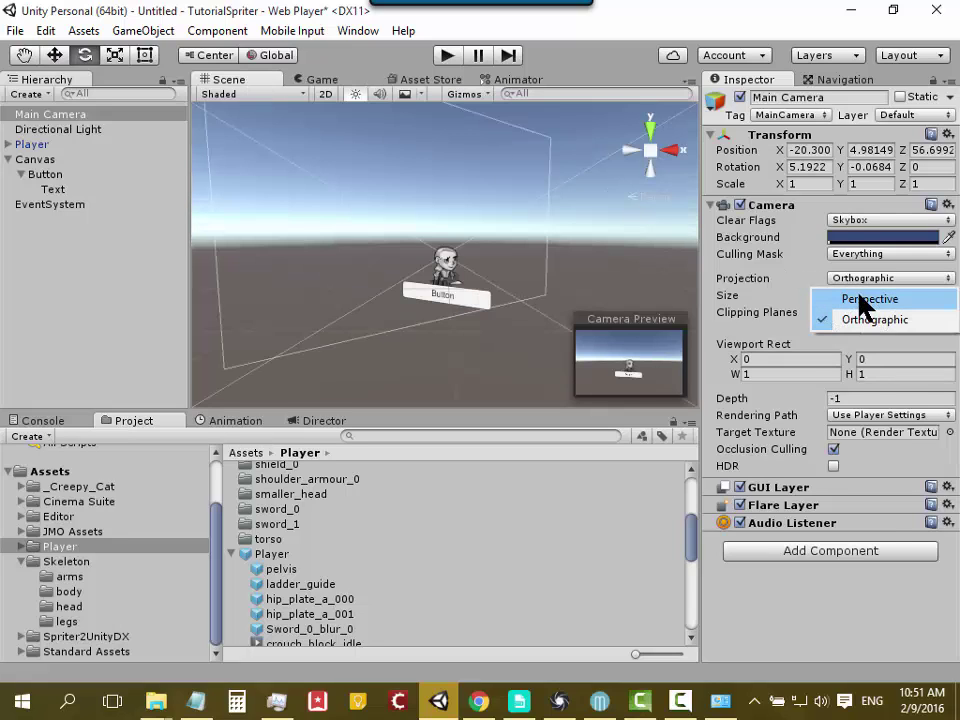
click(862, 300)
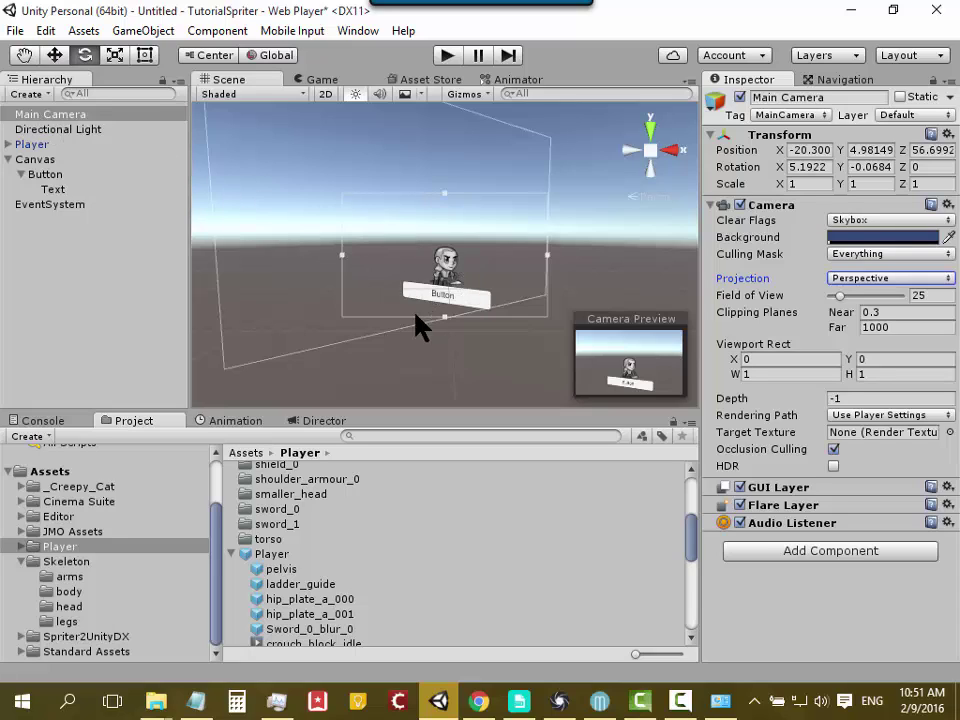
Step: Drag the Main Camera with the move gizmo to X -20.341, Y 4.831
click(80, 113)
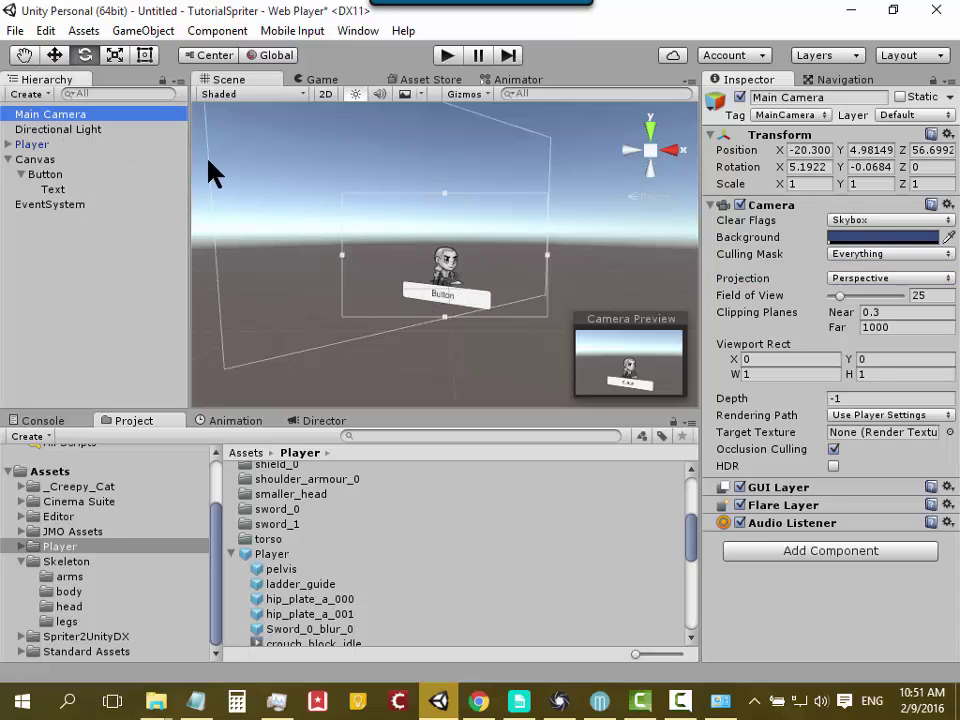
click(55, 55)
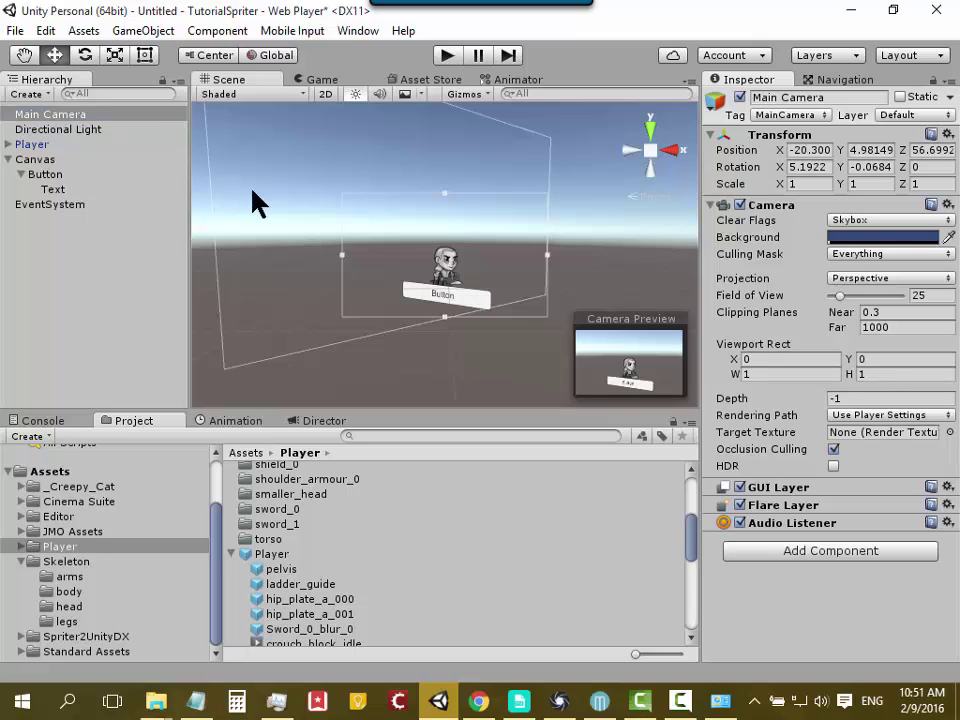
key(f)
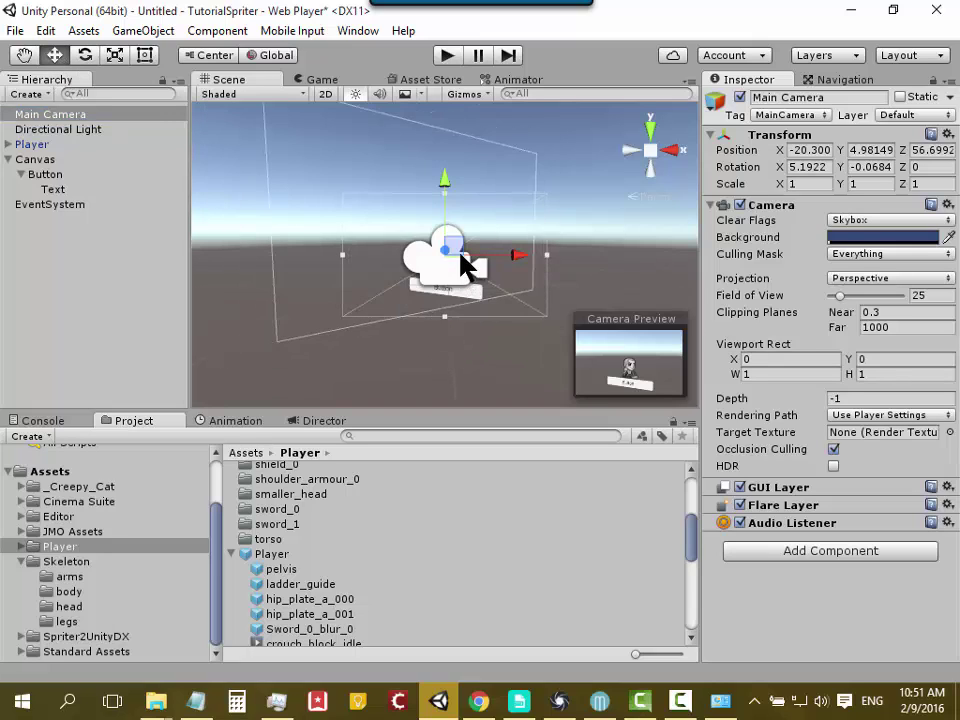
mouse_move(445, 180)
mouse_down()
mouse_move(446, 120)
mouse_move(468, 468)
mouse_move(390, 208)
mouse_up()
mouse_move(520, 285)
mouse_down()
mouse_move(205, 285)
mouse_move(113, 298)
mouse_move(478, 325)
mouse_up()
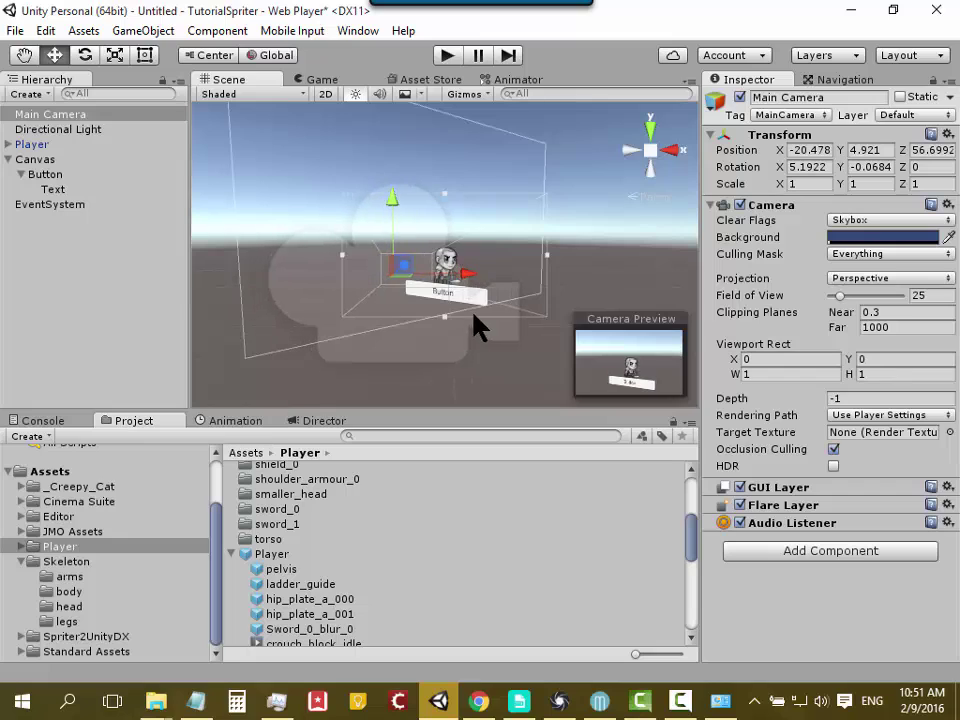
mouse_move(407, 214)
mouse_down()
mouse_move(497, 300)
mouse_move(496, 289)
mouse_move(509, 319)
mouse_move(491, 334)
mouse_move(494, 322)
mouse_up()
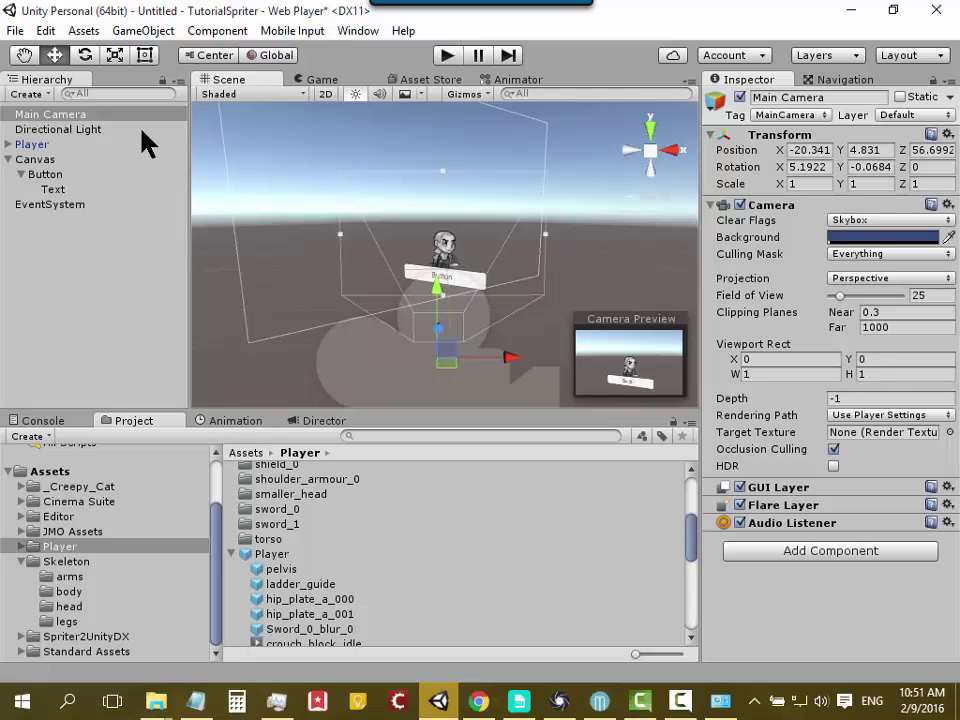
alt+drag(318, 250, 344, 199)
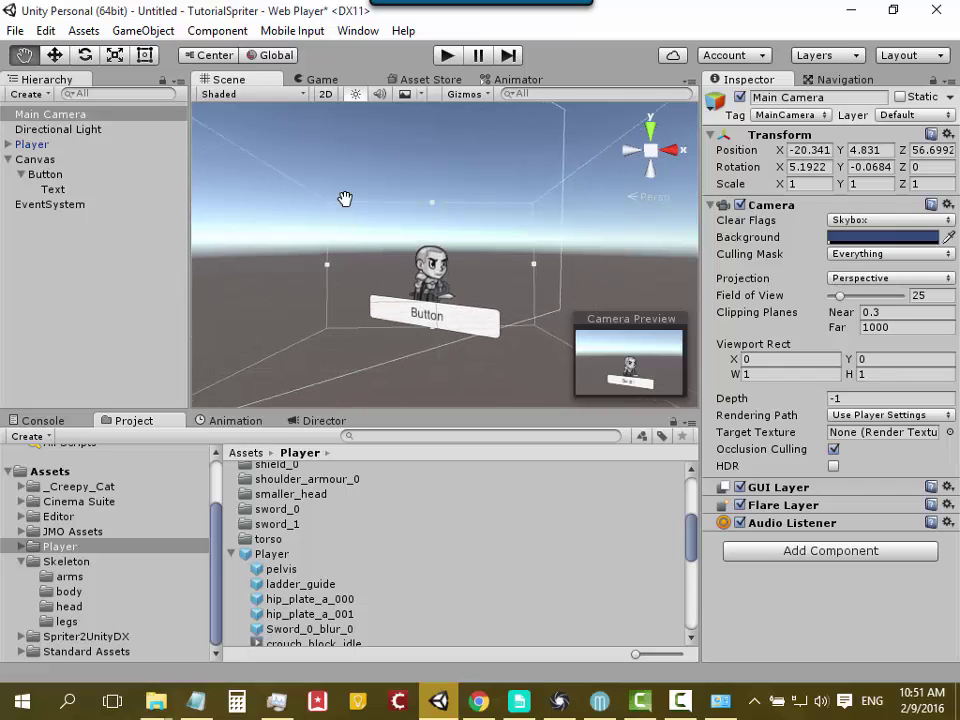
Step: Apply Move To View and Align With View, placing the Main Camera at -20.261, 4.03752, 60.850
click(24, 116)
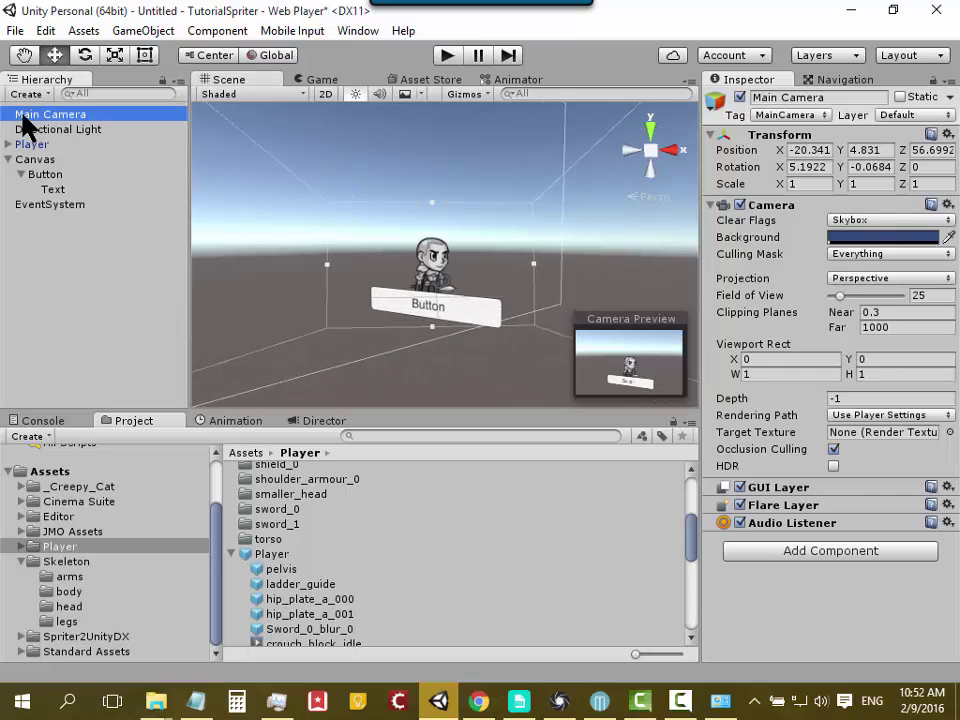
click(114, 28)
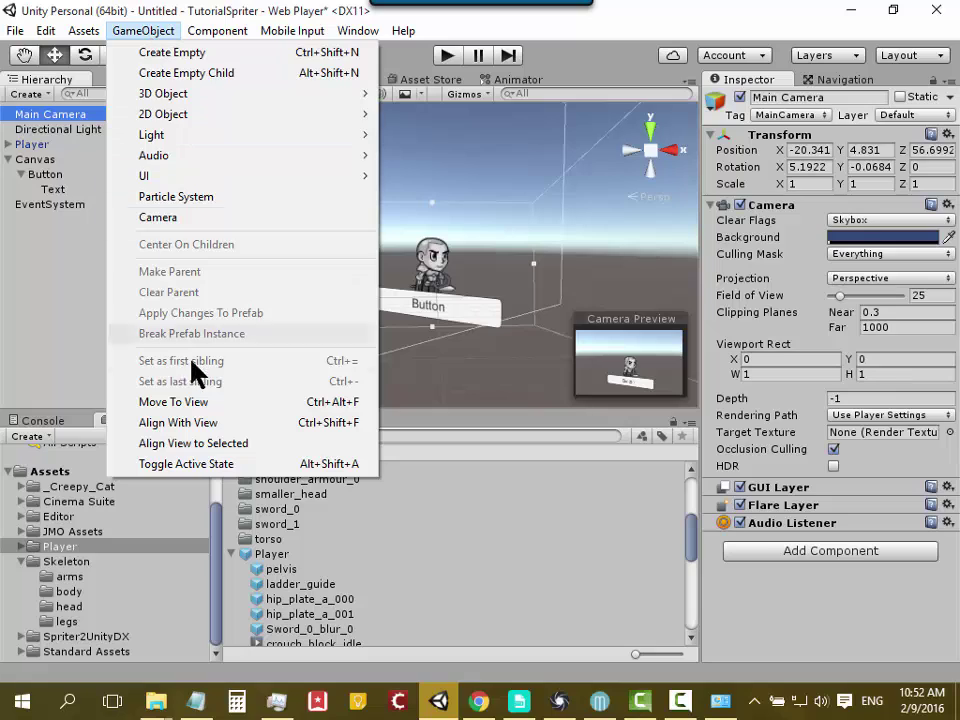
click(232, 402)
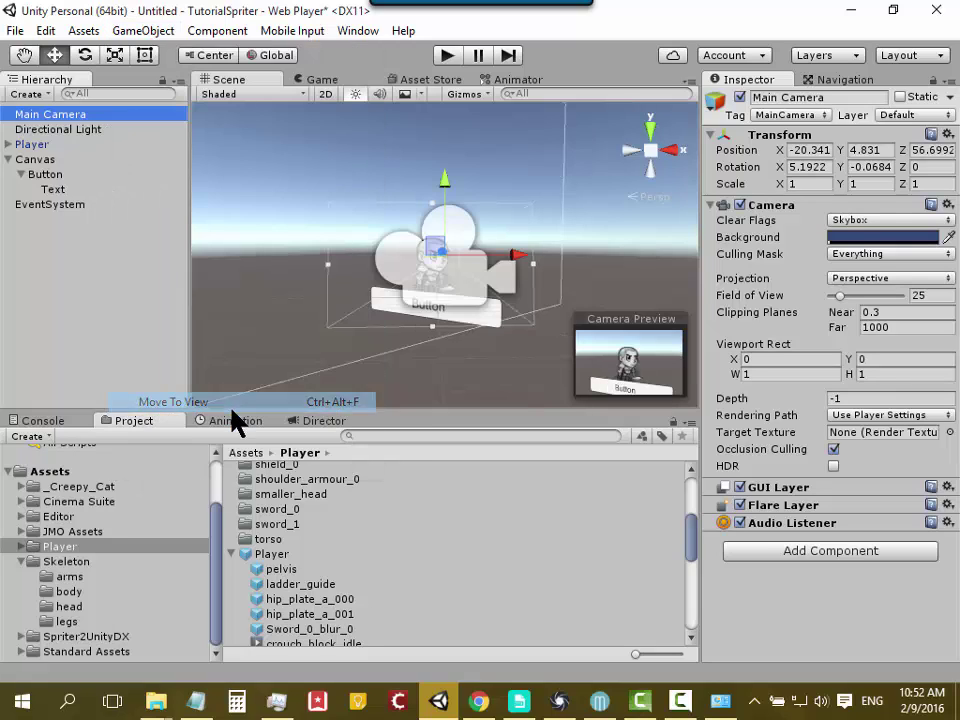
click(130, 31)
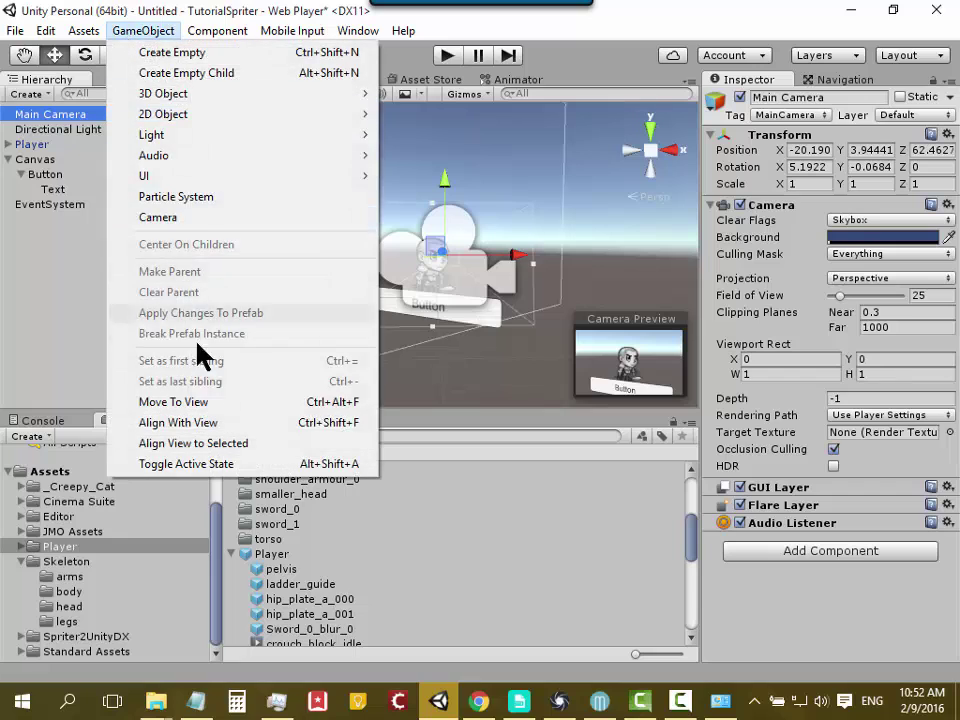
click(236, 422)
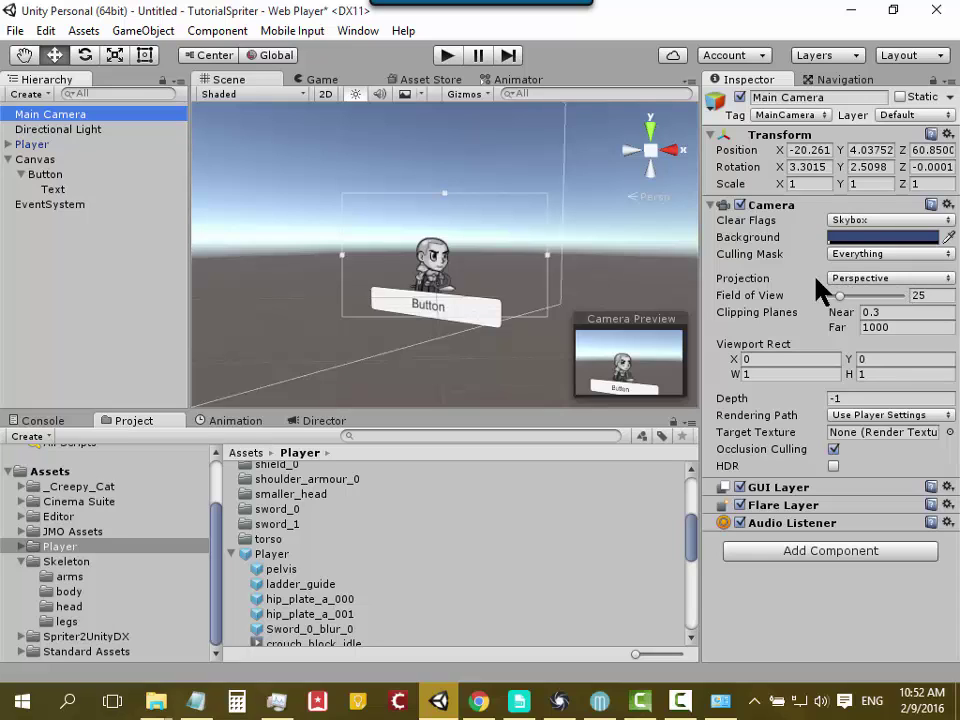
Step: Review the Canvas settings in the Inspector
click(48, 160)
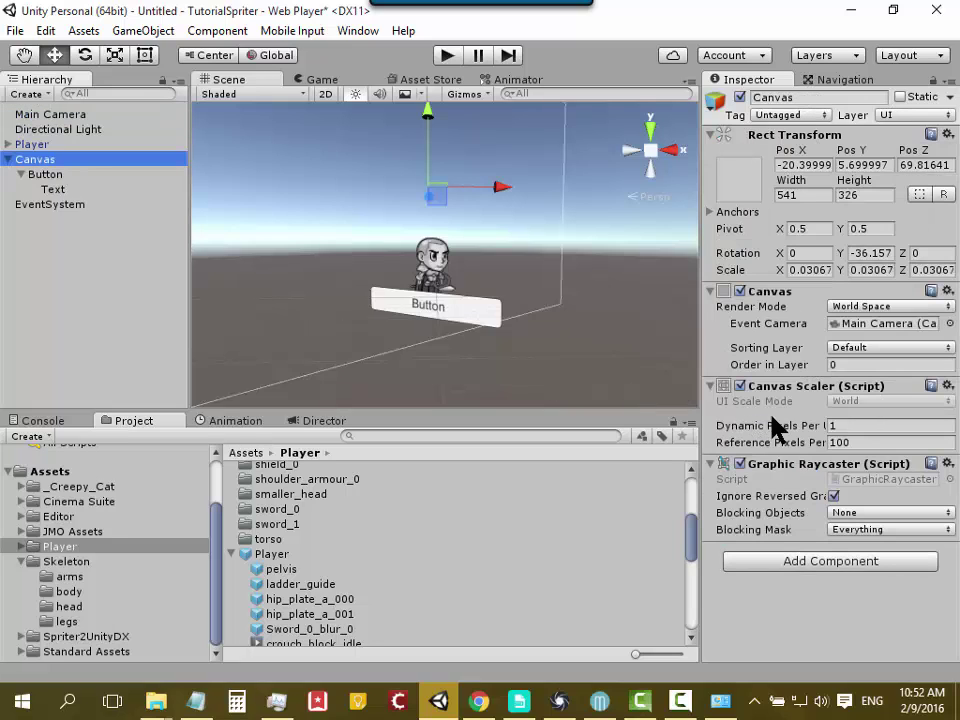
scroll(507, 298, down, 5)
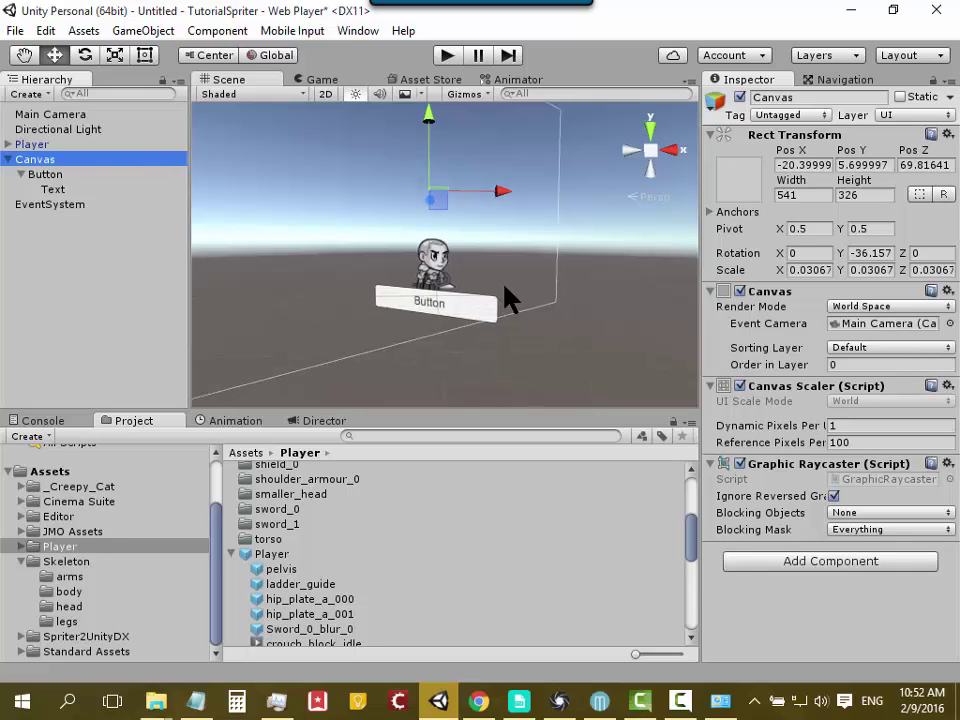
scroll(507, 298, down, 5)
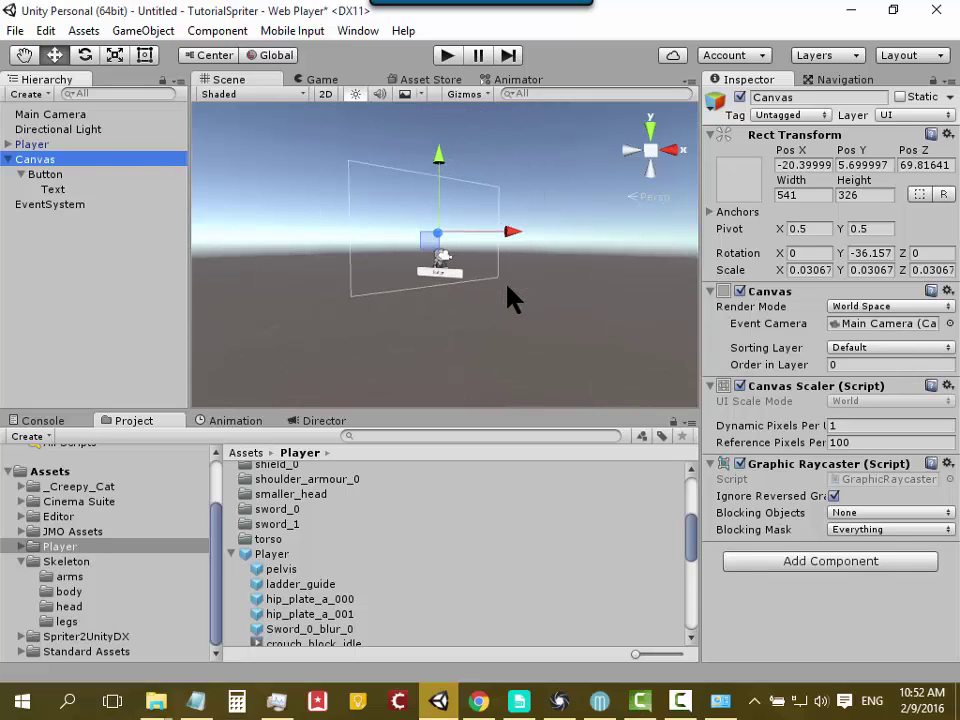
Step: Drag the Main Camera down to Y 2.6 and to Z 52.4, framing the player above the Button
click(60, 114)
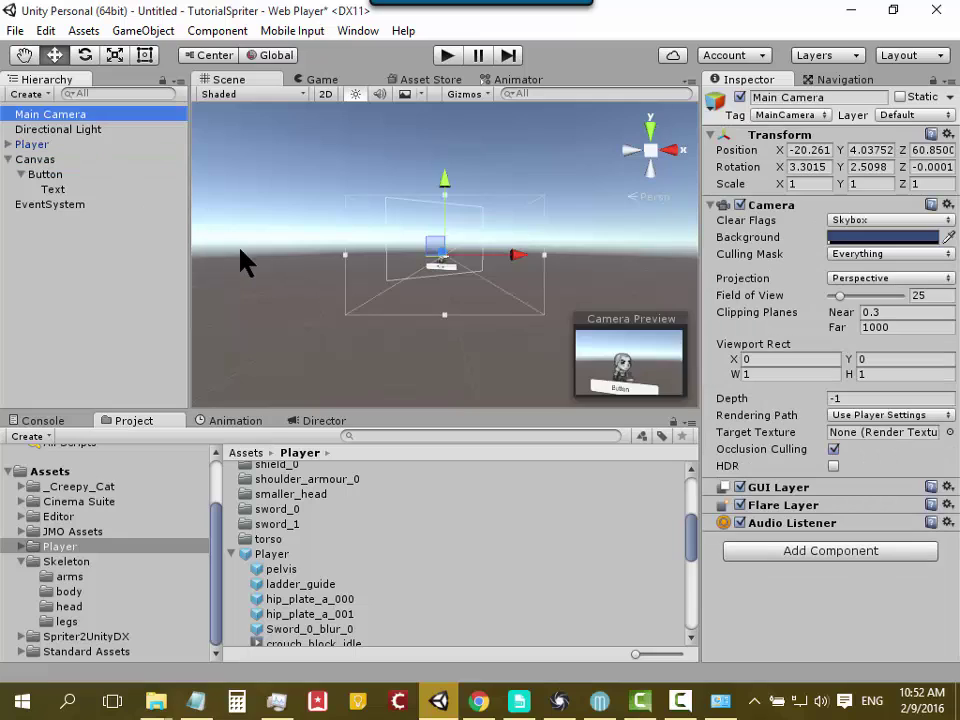
alt+drag(240, 257, 470, 330)
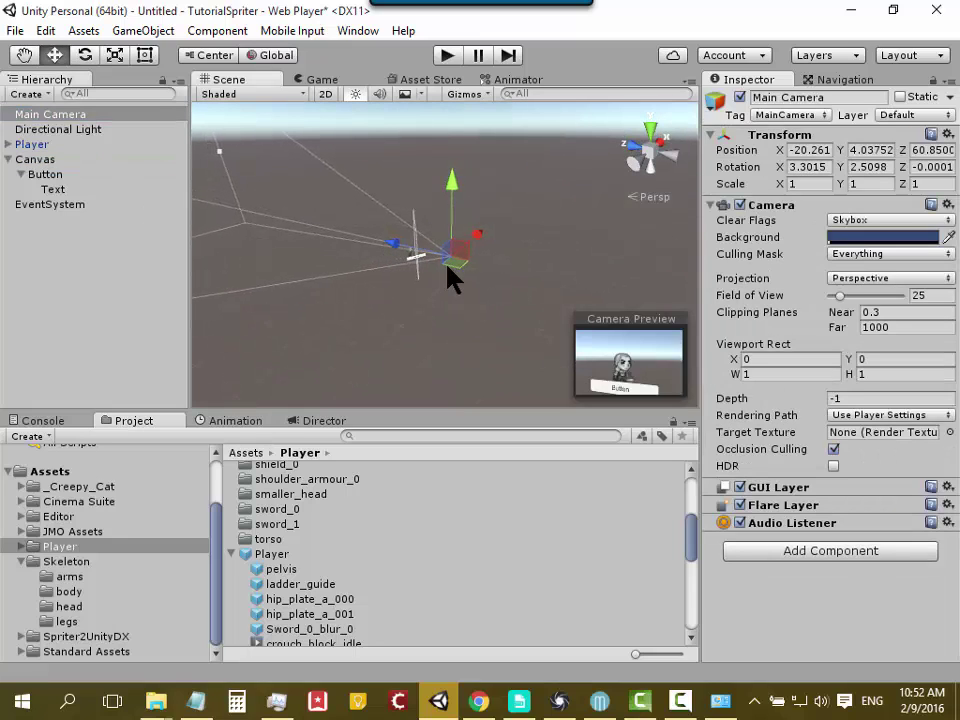
drag(447, 175, 463, 197)
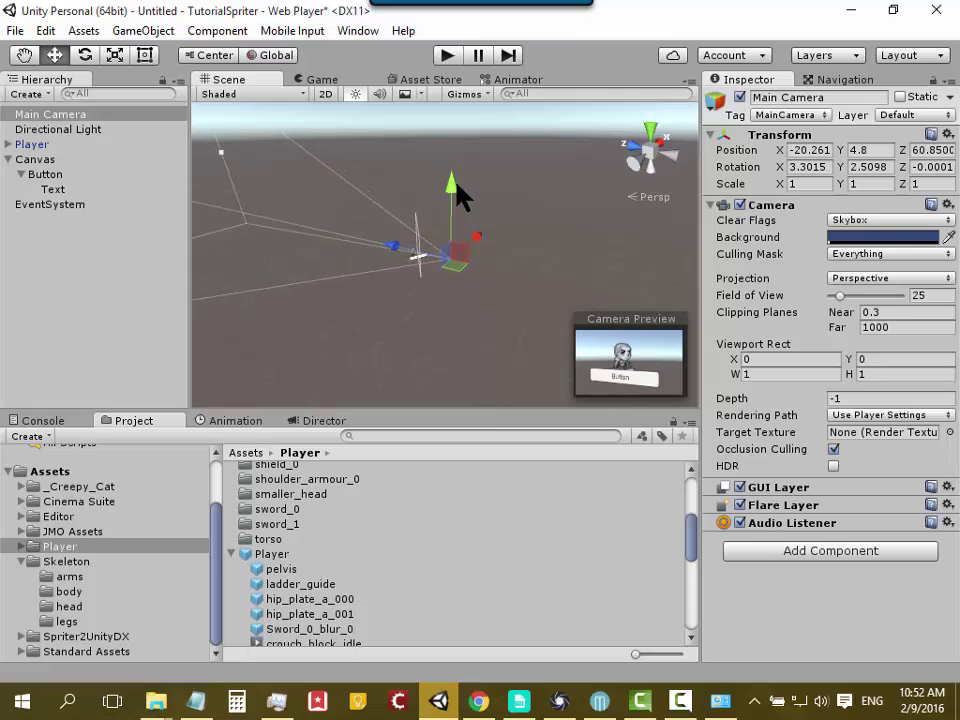
mouse_move(390, 334)
middle_down()
mouse_move(484, 336)
mouse_move(377, 332)
middle_up()
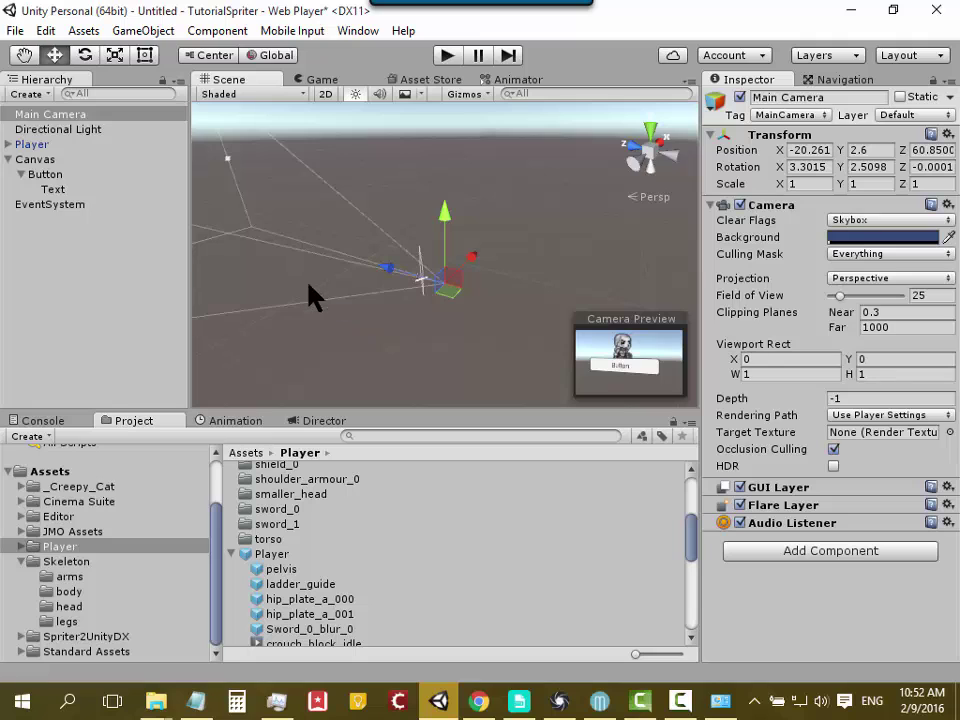
alt+drag(311, 296, 449, 345)
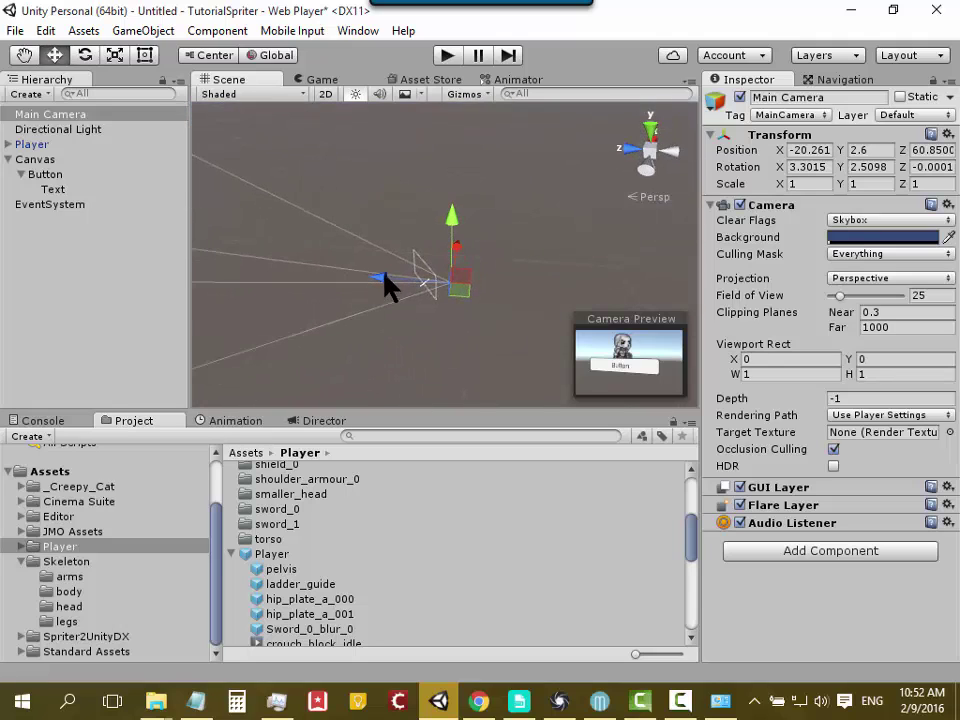
mouse_move(385, 280)
mouse_down()
mouse_move(412, 292)
mouse_move(407, 283)
mouse_up()
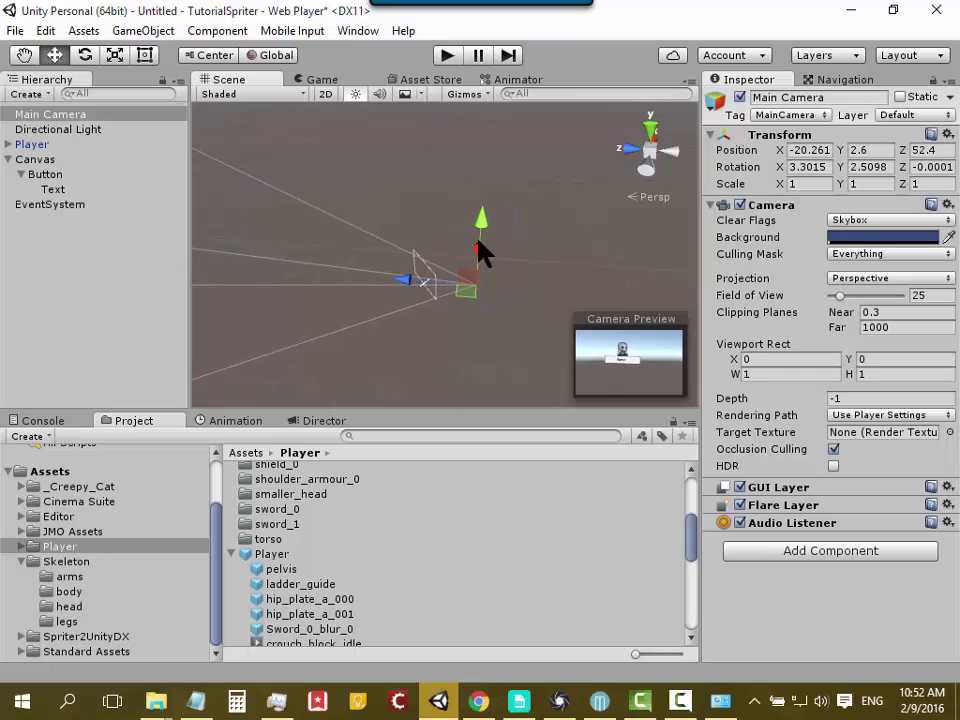
alt+drag(318, 328, 361, 336)
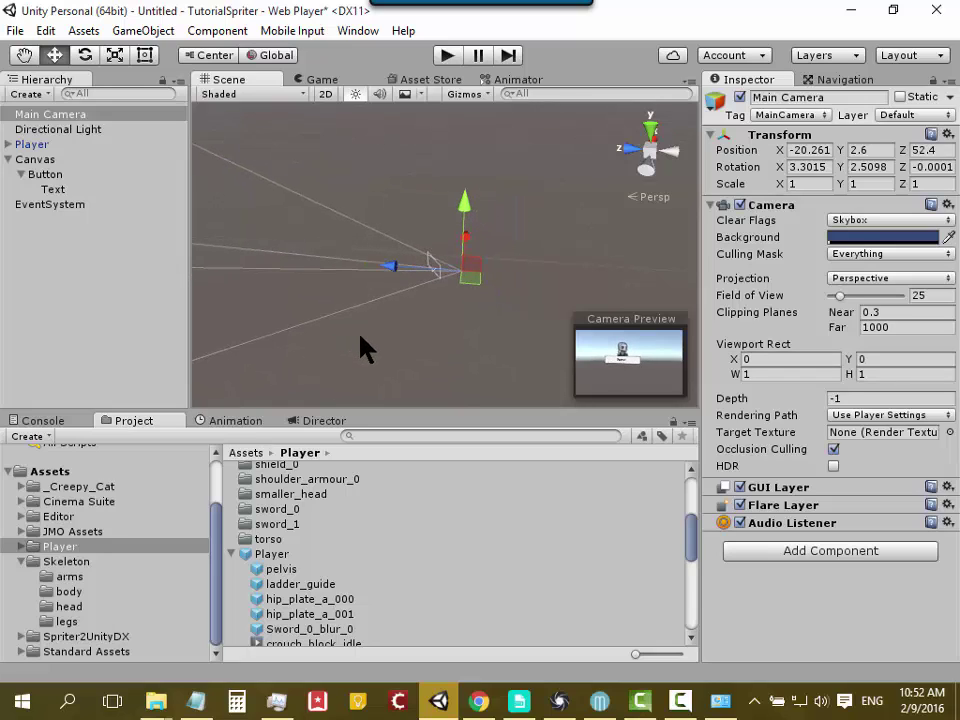
click(682, 702)
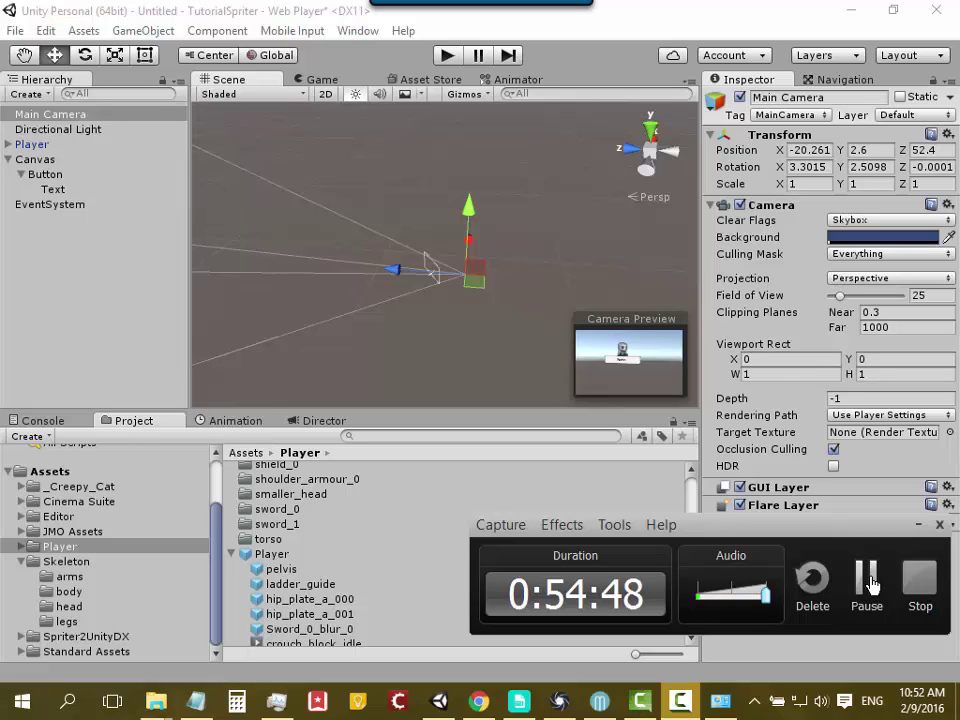
click(867, 580)
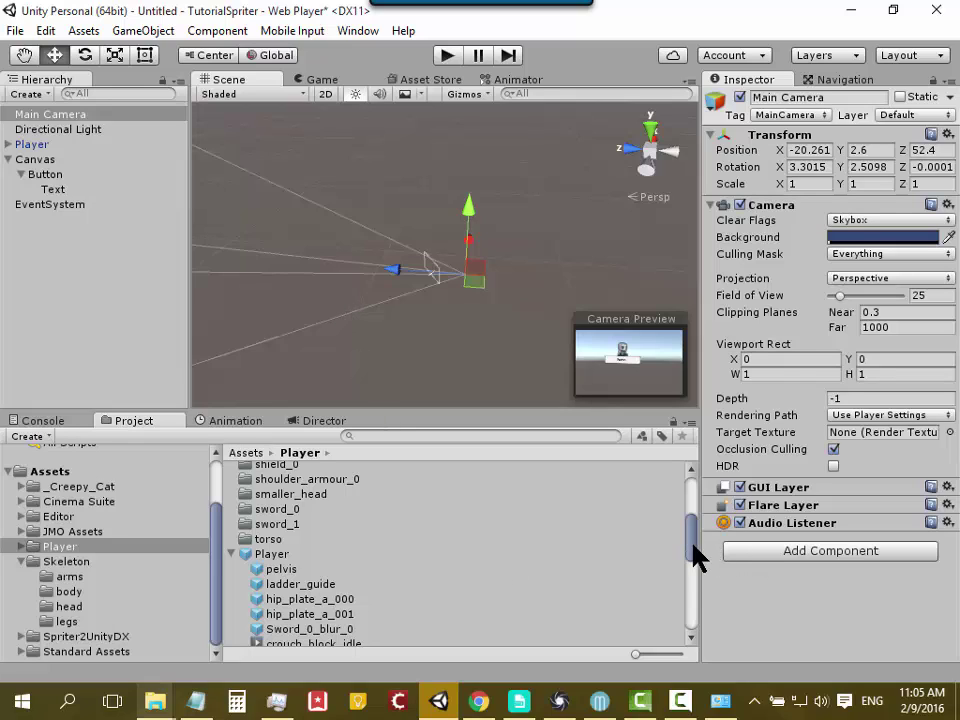
drag(693, 550, 690, 489)
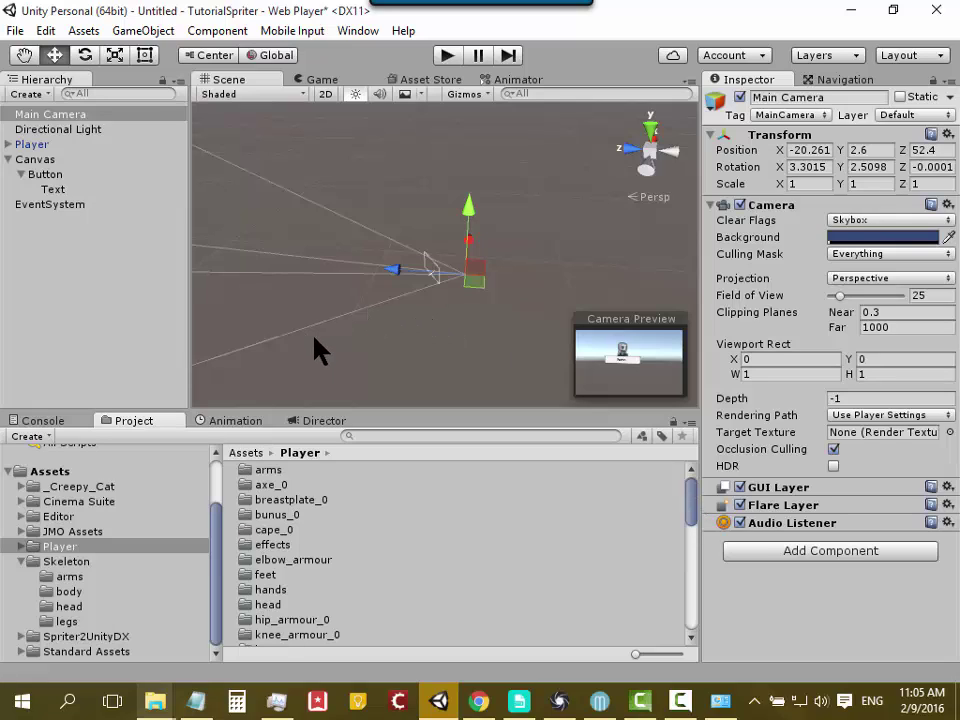
Step: Save the scene as 1.unity in the TutorialSpriter Assets folder, retrying after a cancelled first attempt
click(12, 34)
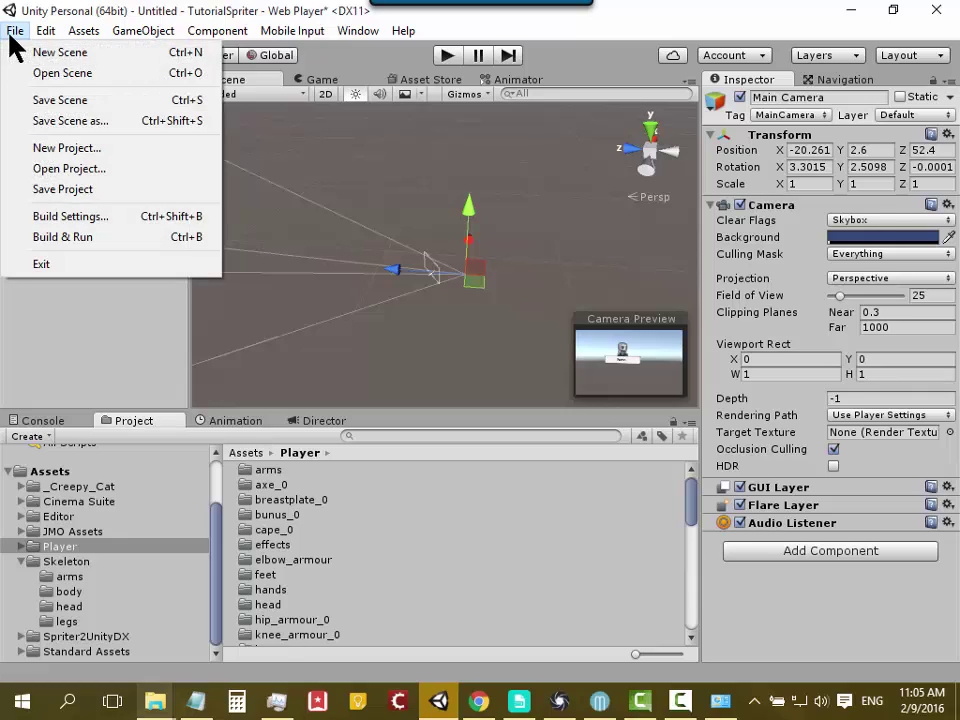
click(111, 110)
text(1)
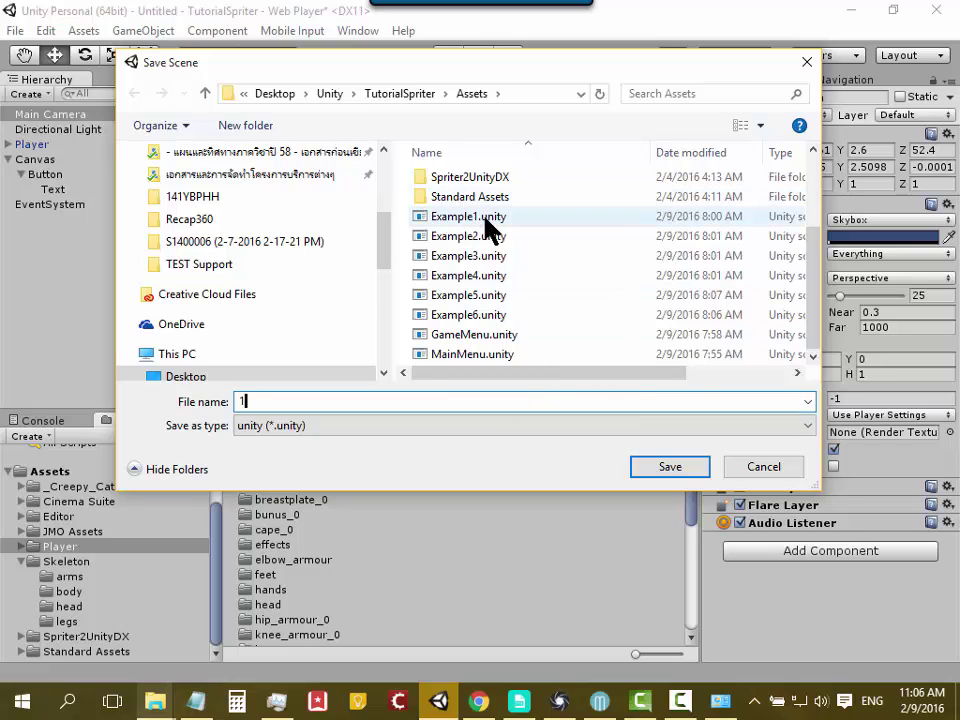
click(748, 466)
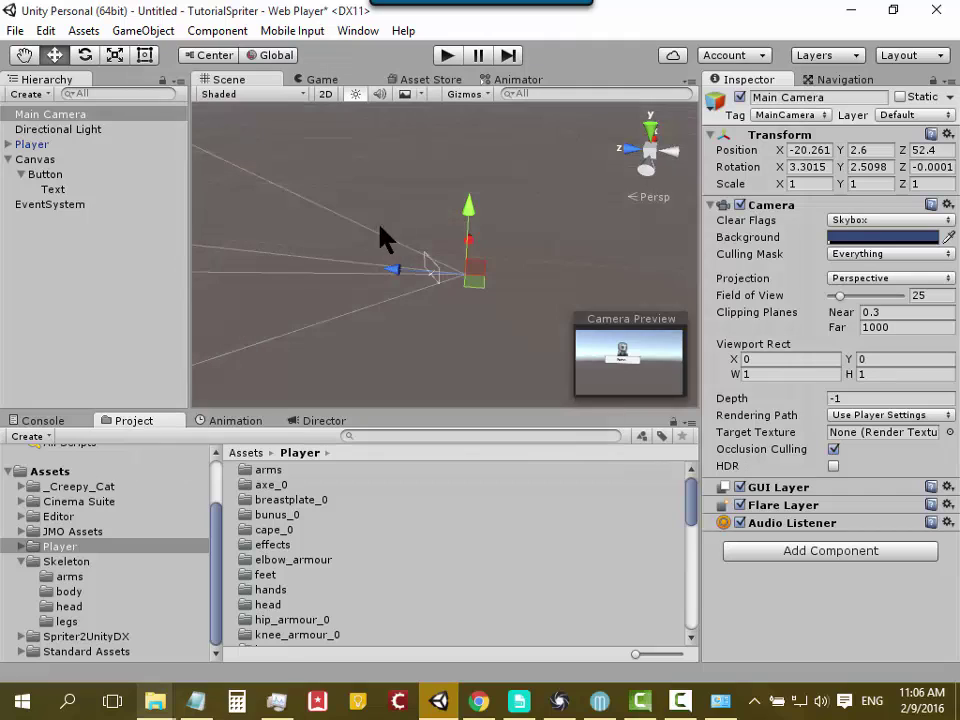
click(15, 30)
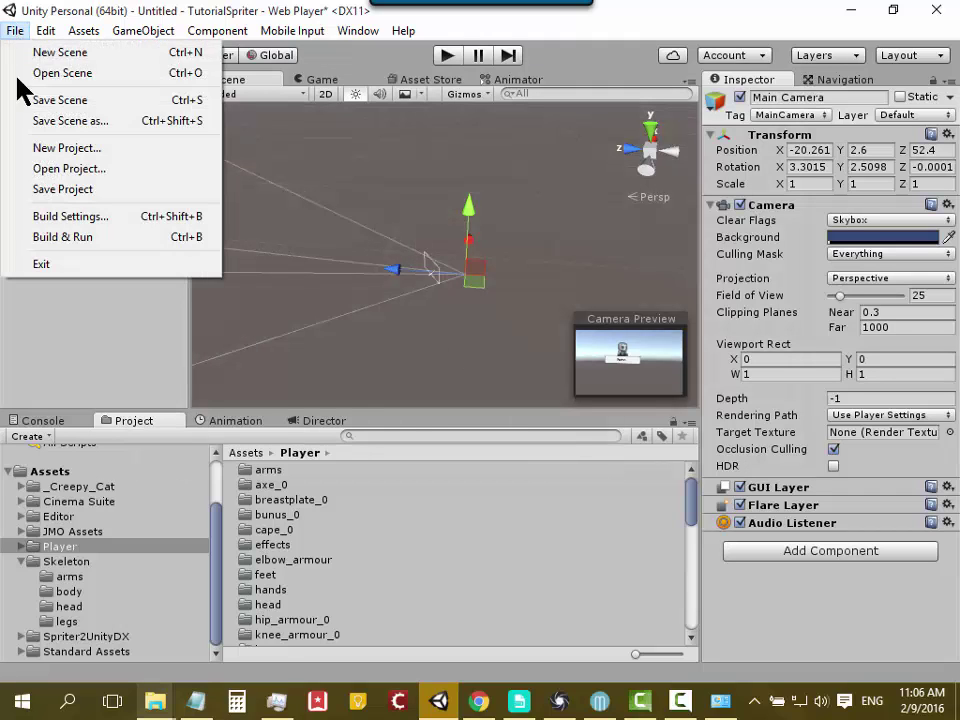
click(71, 104)
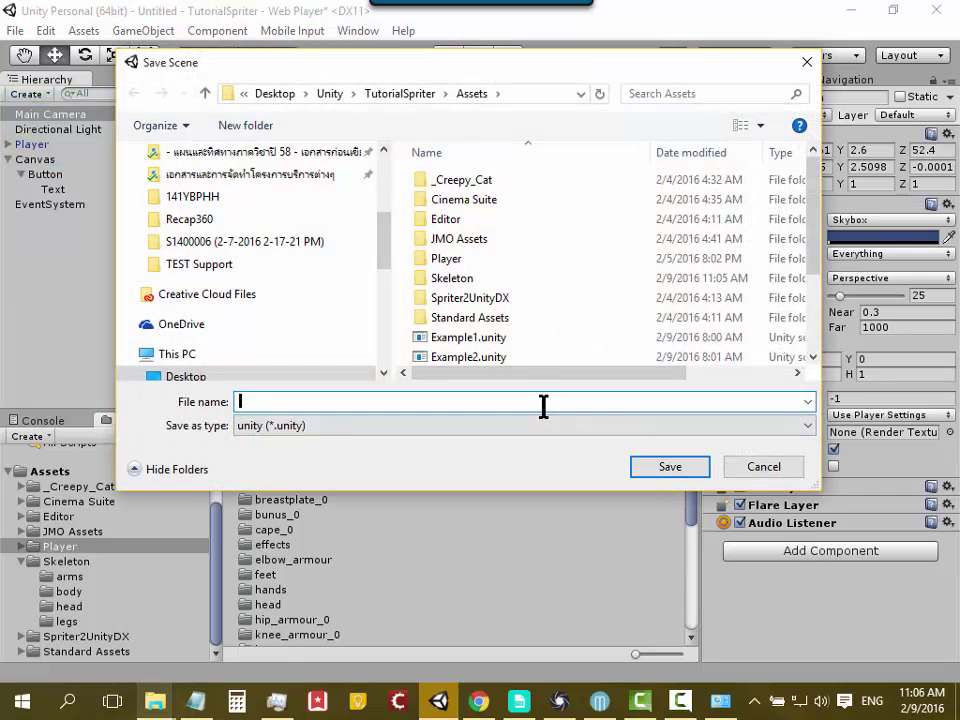
text(1)
click(658, 472)
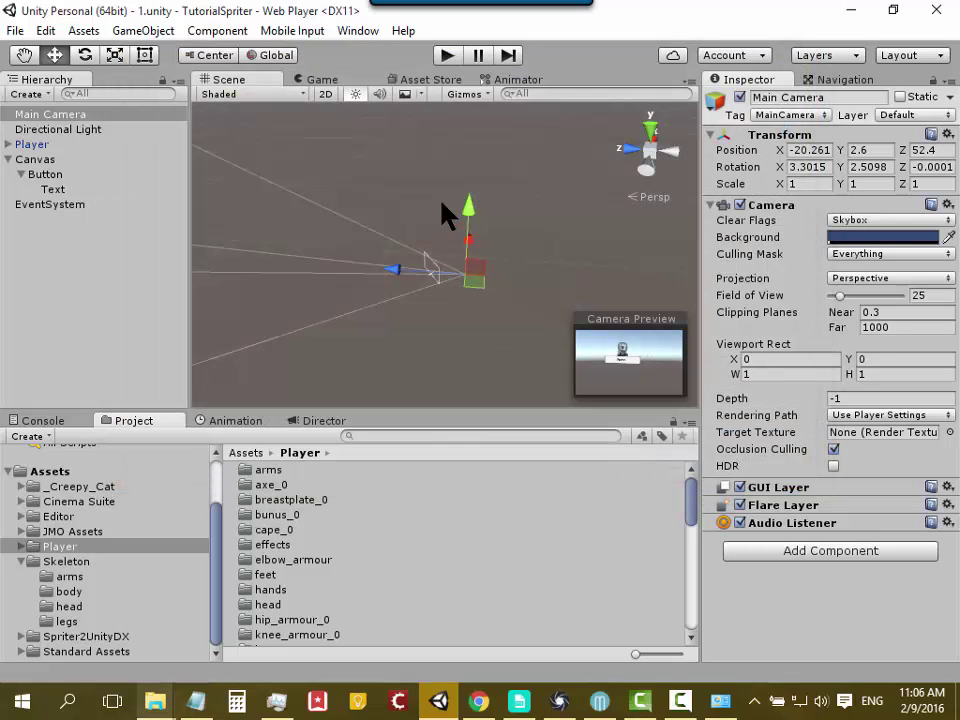
Step: Zoom in on the camera, then frame the Player and orbit to see the Button beneath it
scroll(481, 297, up, 1)
scroll(481, 297, up, 2)
scroll(481, 297, up, 2)
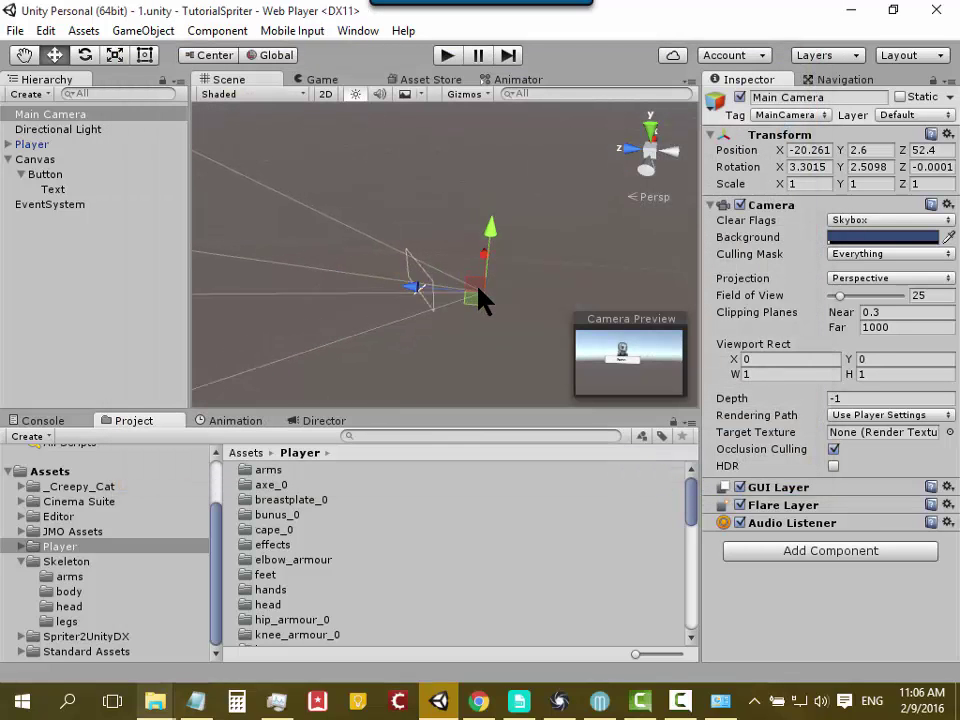
scroll(481, 298, up, 2)
middle_drag(467, 272, 472, 296)
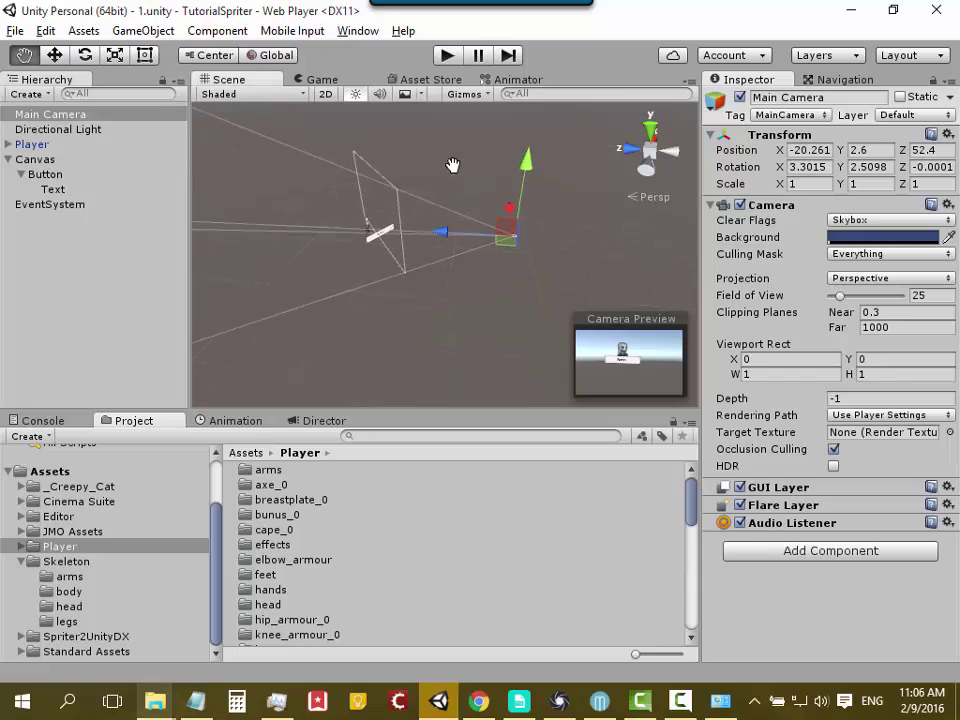
alt+drag(471, 295, 381, 281)
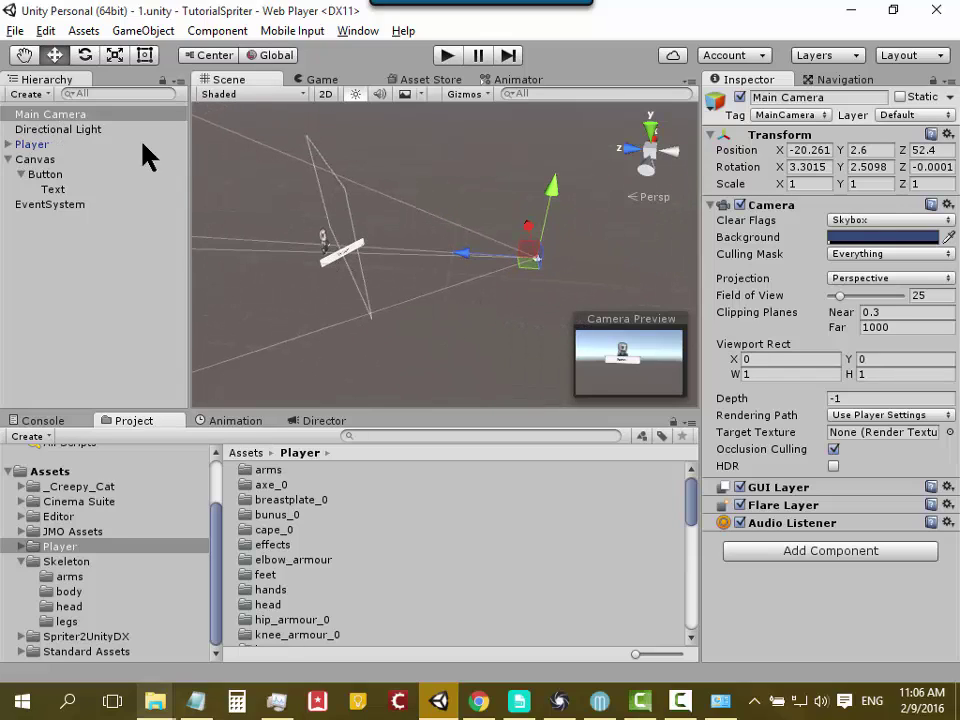
click(34, 146)
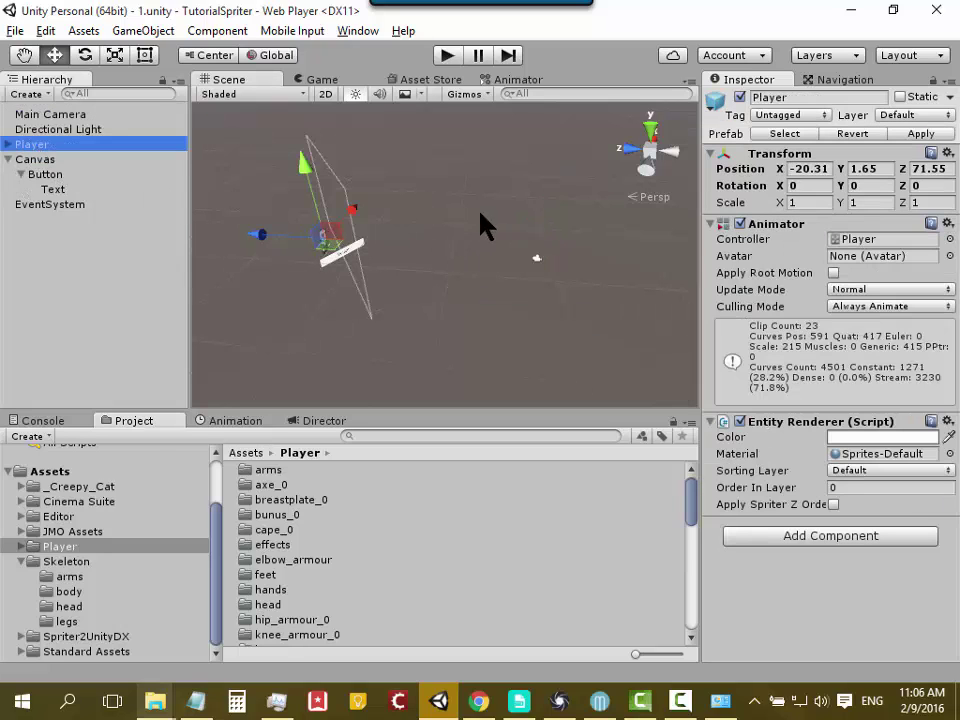
mouse_move(480, 223)
alt+mouse_down()
mouse_move(547, 232)
mouse_move(598, 144)
mouse_move(354, 229)
mouse_move(377, 238)
mouse_move(596, 221)
mouse_move(340, 229)
mouse_move(538, 242)
mouse_move(414, 240)
alt+mouse_up()
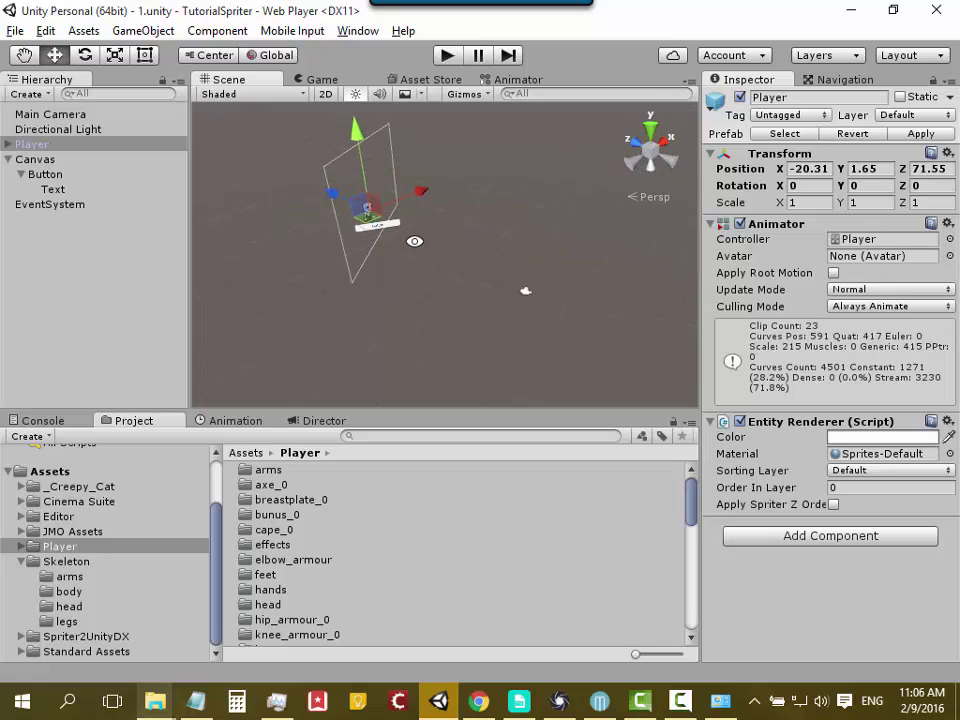
key(f)
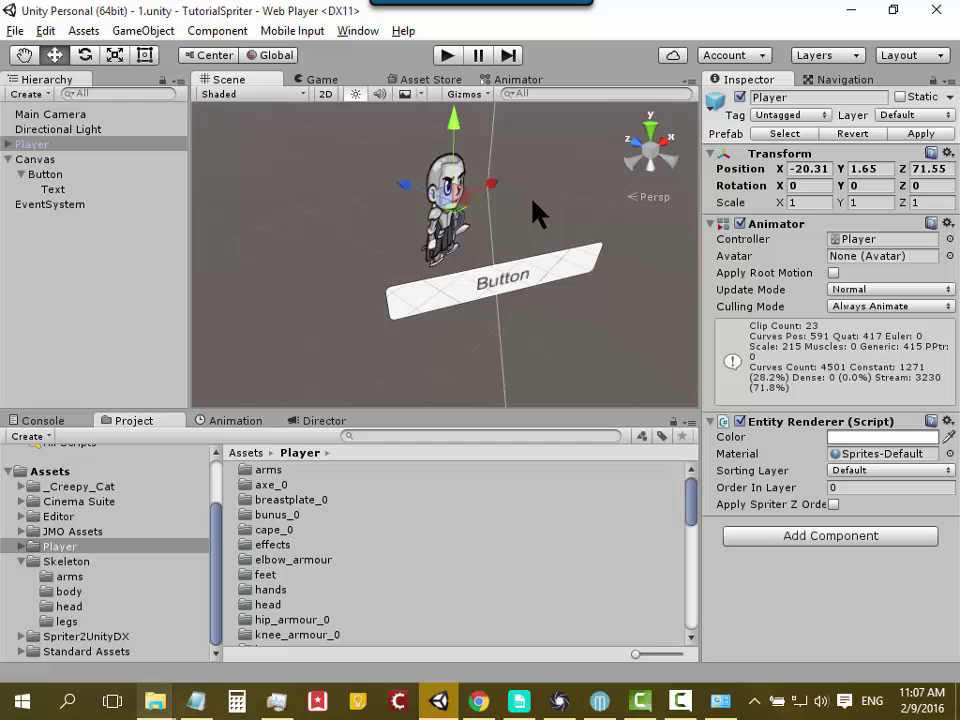
mouse_move(546, 214)
alt+mouse_down()
mouse_move(150, 162)
mouse_move(525, 212)
mouse_move(283, 223)
mouse_move(358, 251)
mouse_move(559, 255)
mouse_move(557, 268)
mouse_move(264, 281)
mouse_move(557, 272)
mouse_move(379, 296)
mouse_move(317, 315)
mouse_move(364, 334)
mouse_move(559, 319)
mouse_move(455, 365)
alt+mouse_up()
scroll(455, 365, down, 4)
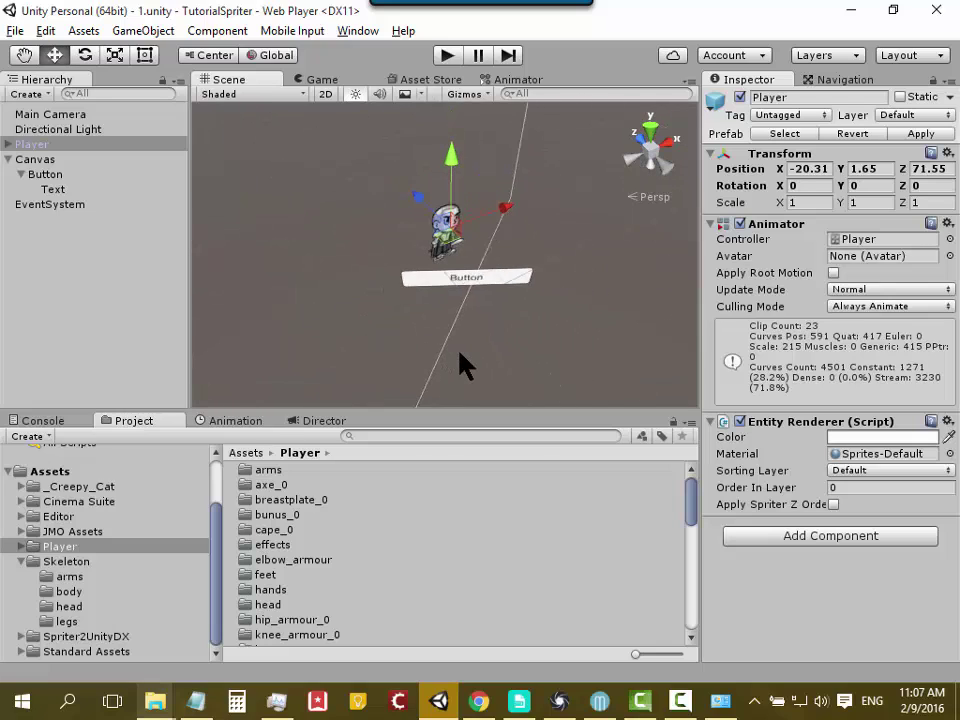
scroll(461, 364, down, 2)
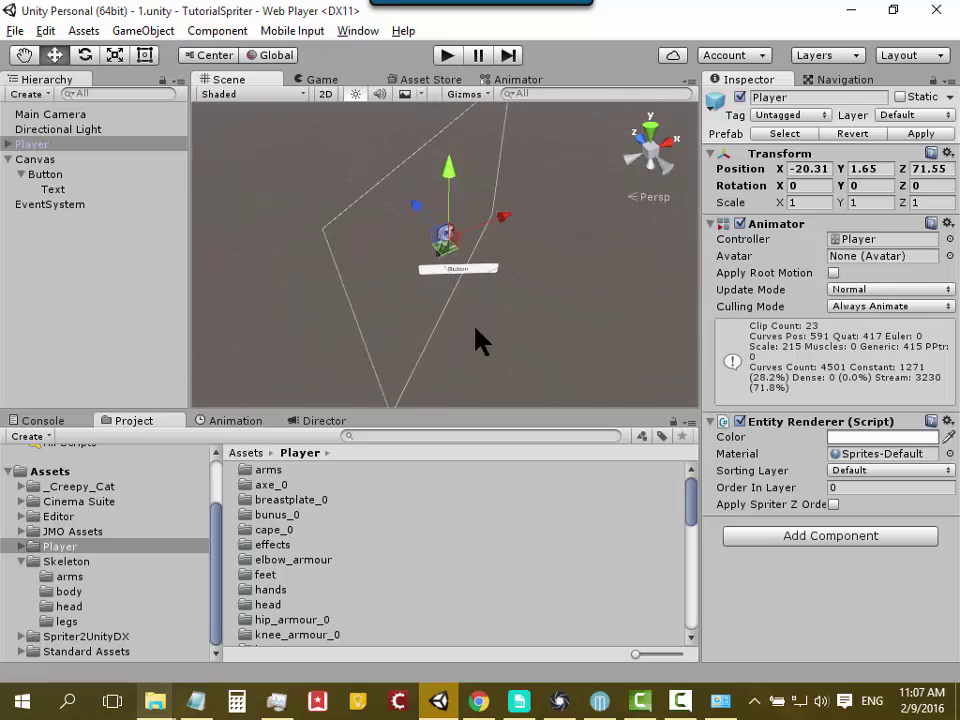
Step: Frame the Button, then the Player, and orbit to a frontal view of the scene
click(465, 270)
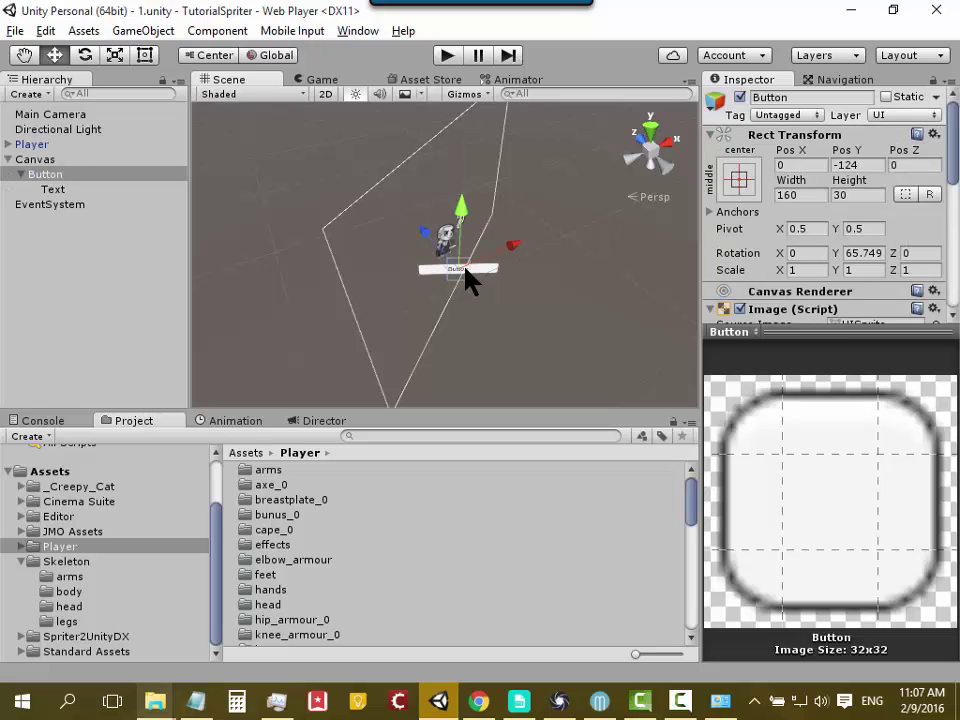
key(f)
click(412, 185)
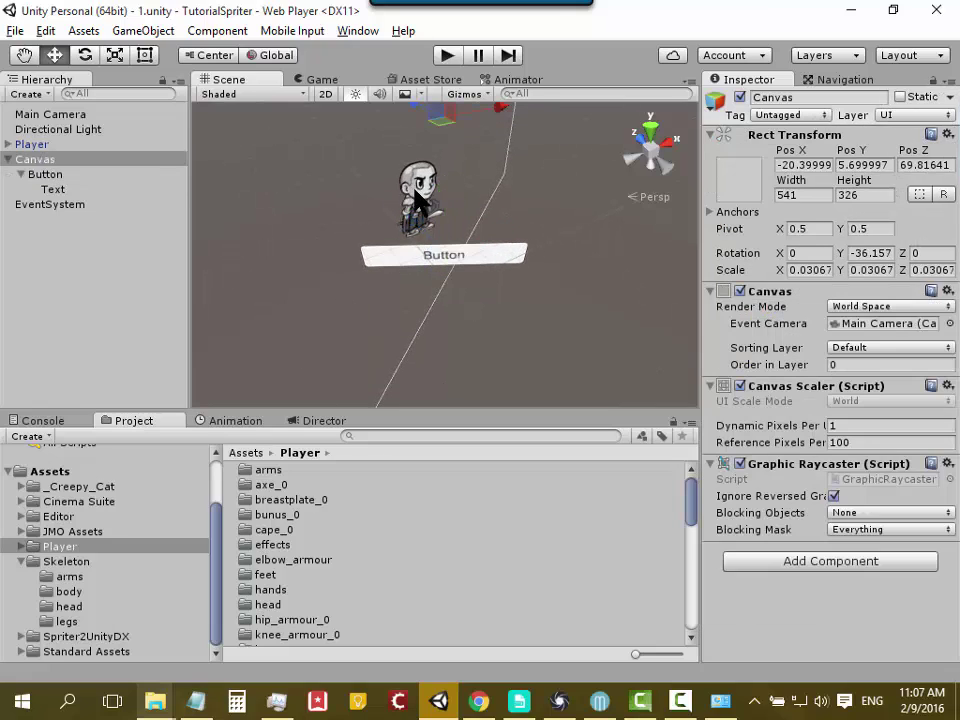
click(35, 144)
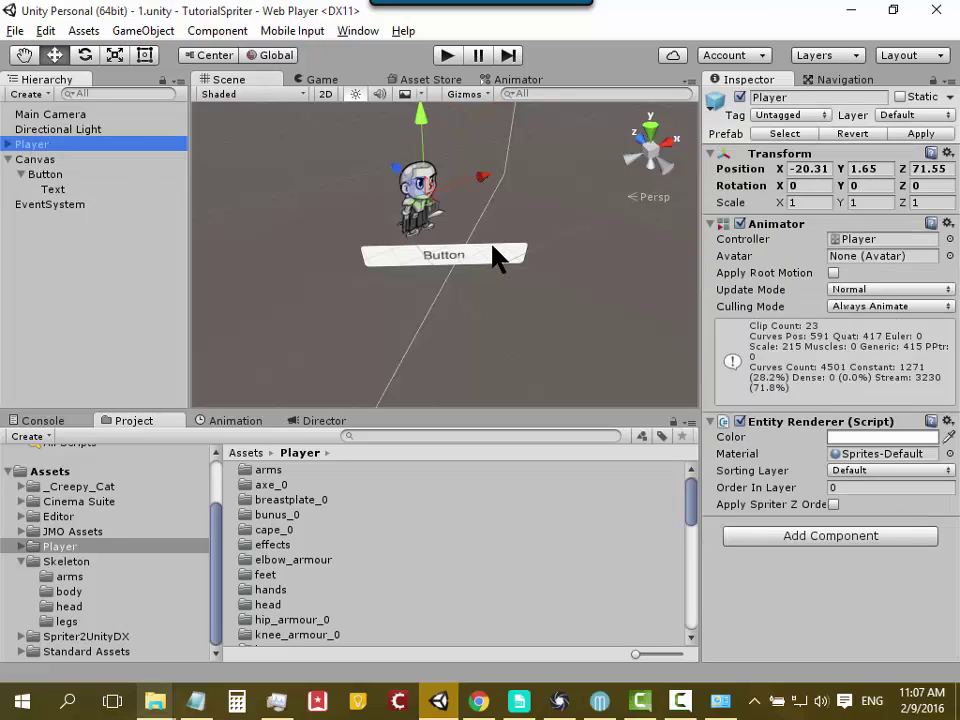
key(f)
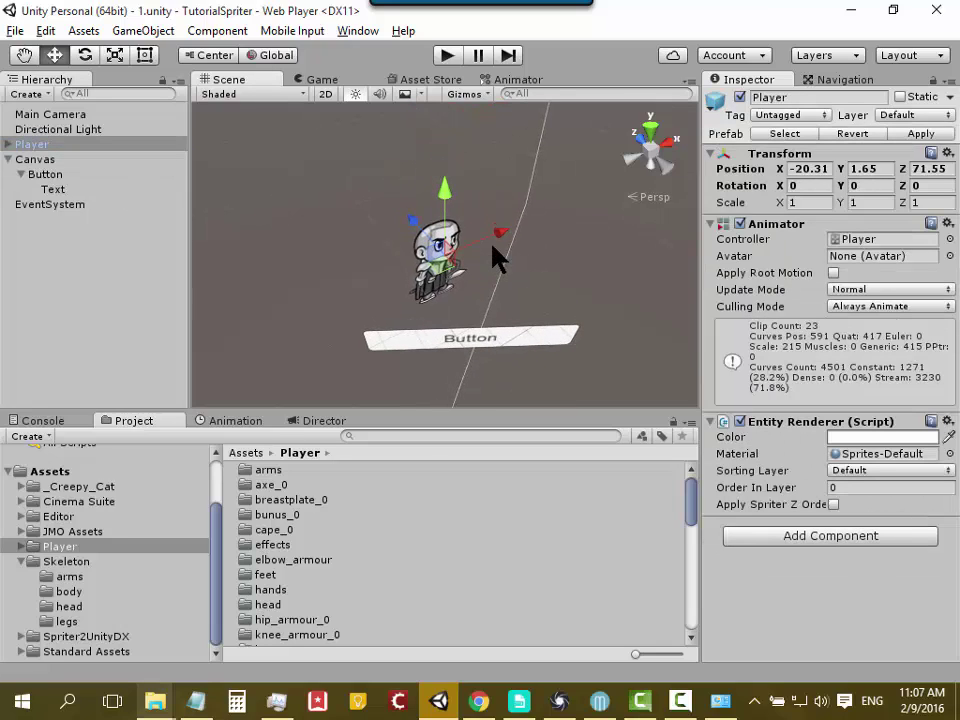
mouse_move(500, 258)
alt+mouse_down()
mouse_move(558, 321)
mouse_move(562, 381)
alt+mouse_up()
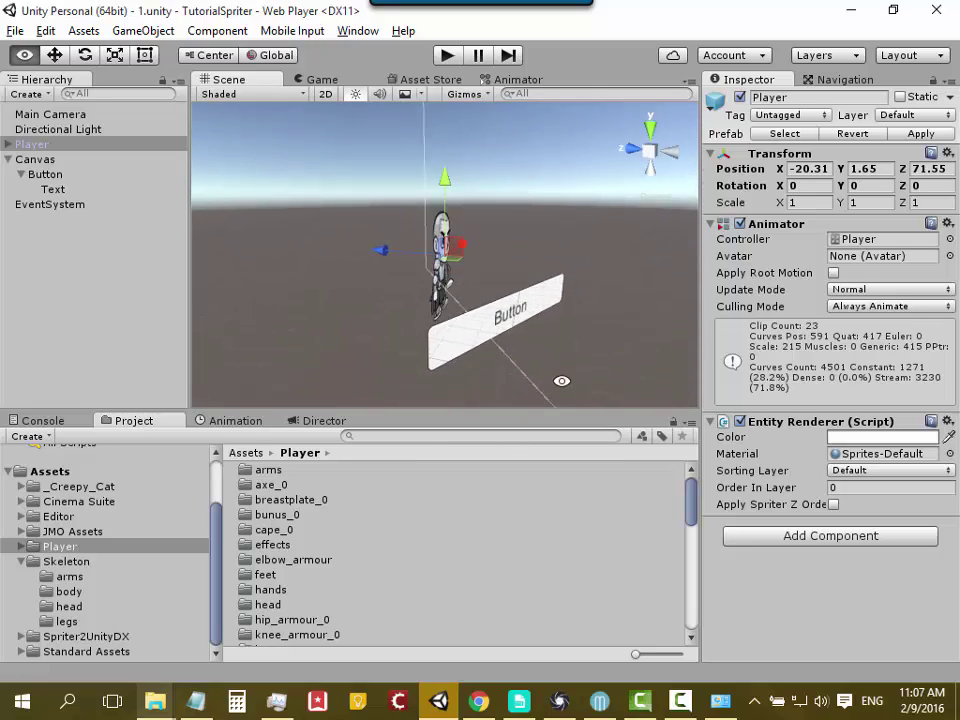
alt+drag(562, 381, 531, 392)
Step: Frame the Button from side and frontal angles, check the Game view, then open the GameObject menu
click(493, 340)
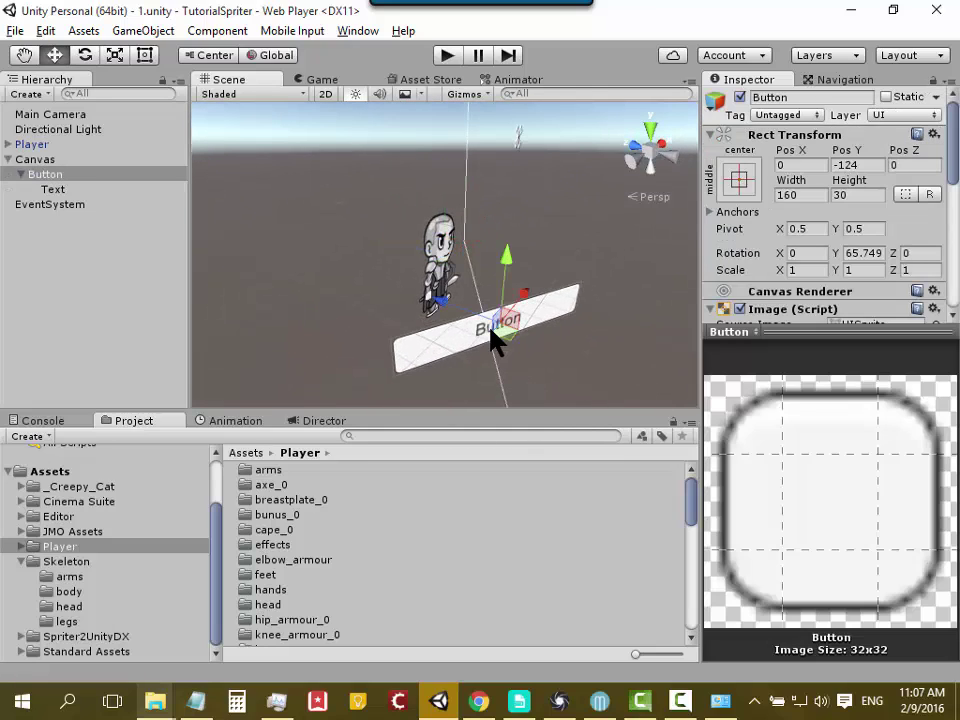
key(f)
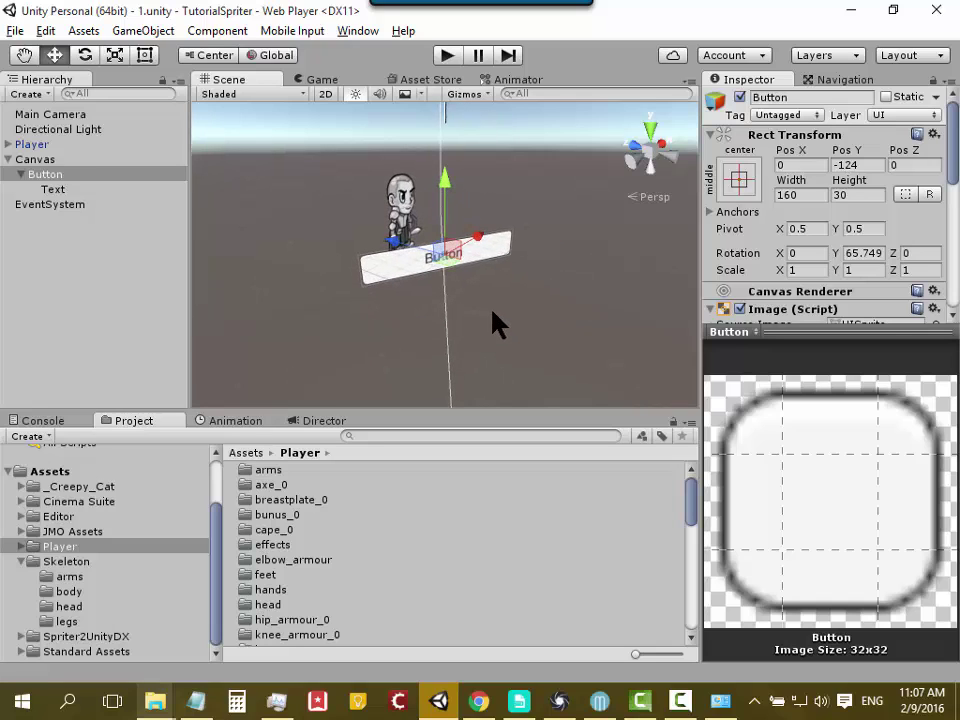
mouse_move(510, 321)
alt+mouse_down()
mouse_move(575, 327)
mouse_move(274, 304)
alt+mouse_up()
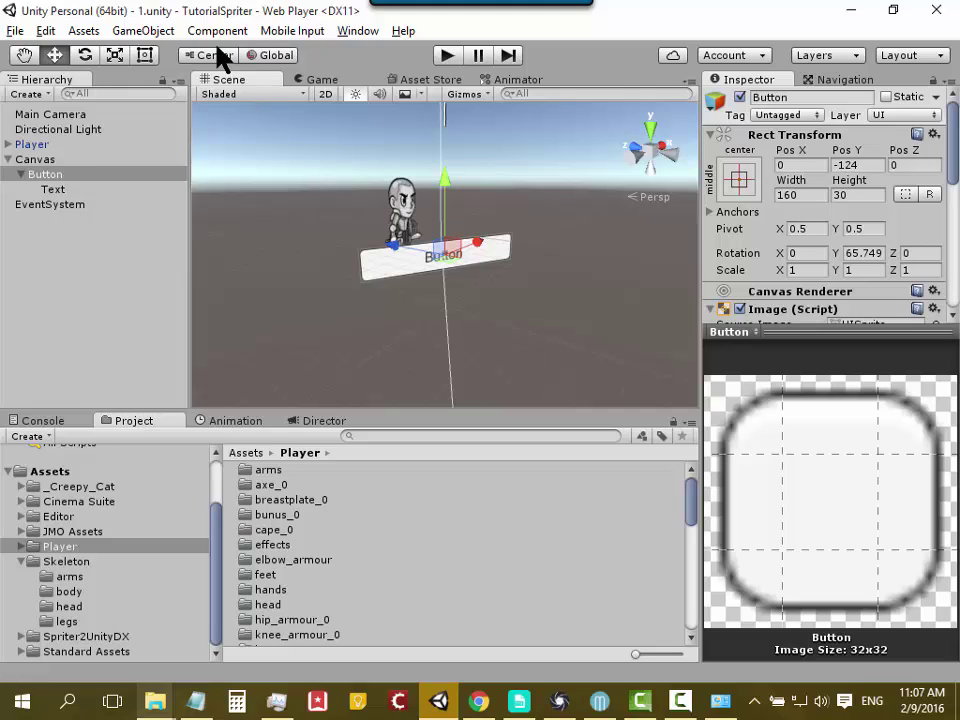
alt+drag(619, 285, 347, 306)
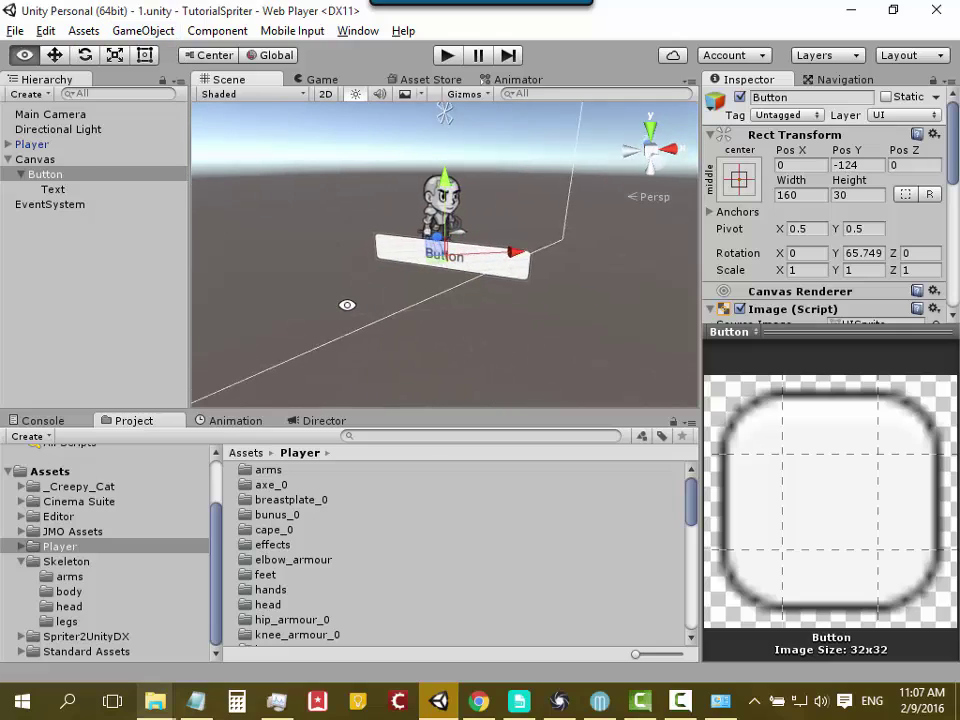
click(318, 80)
click(240, 80)
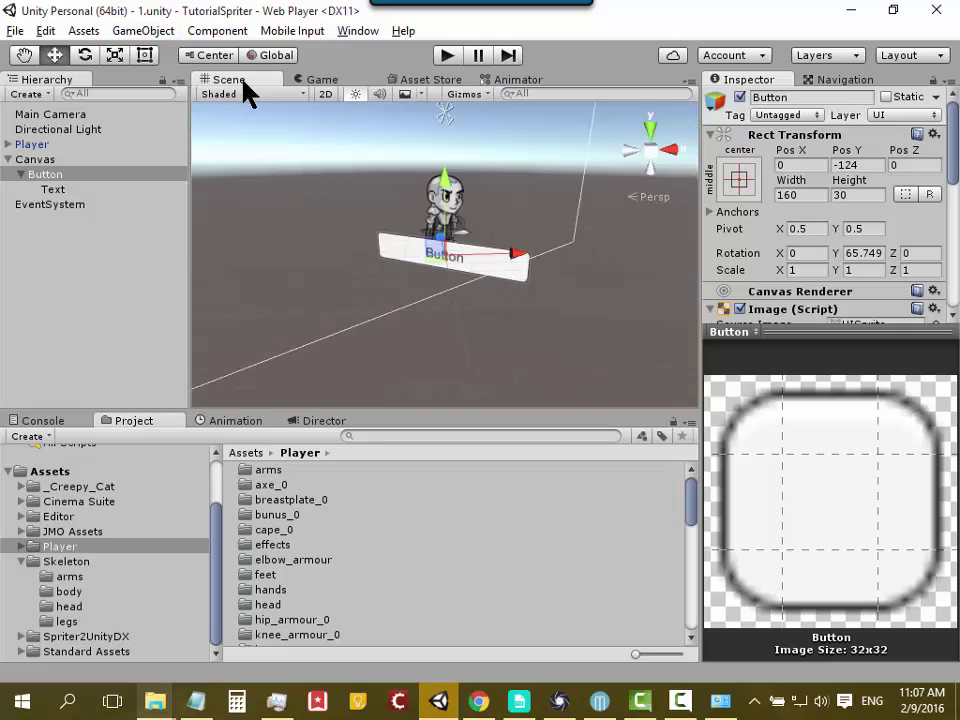
click(143, 31)
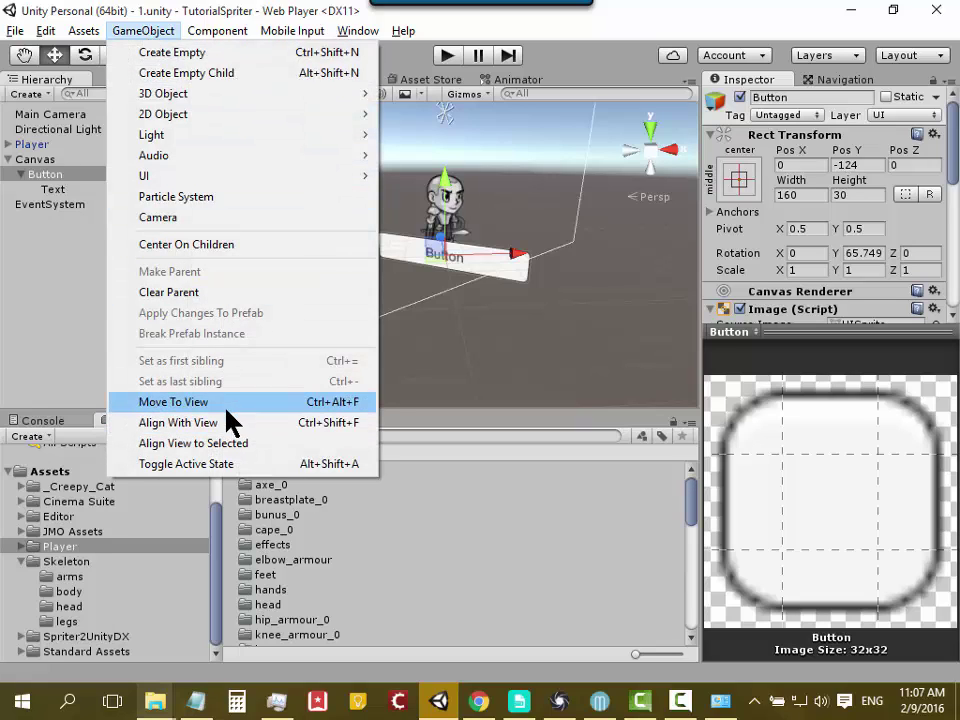
Step: Pull the Main Camera's Far clipping plane down to 45.9 and inspect the shortened frustum
click(568, 339)
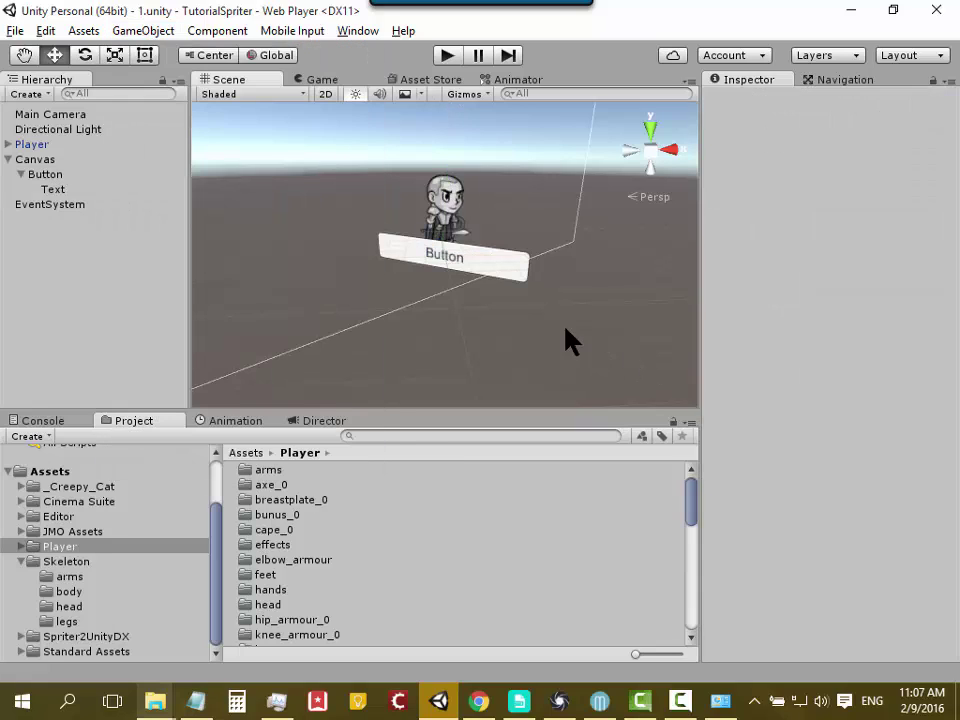
scroll(508, 333, down, 3)
scroll(505, 332, down, 2)
mouse_move(499, 332)
alt+mouse_down()
mouse_move(462, 347)
mouse_move(510, 355)
alt+mouse_up()
click(60, 114)
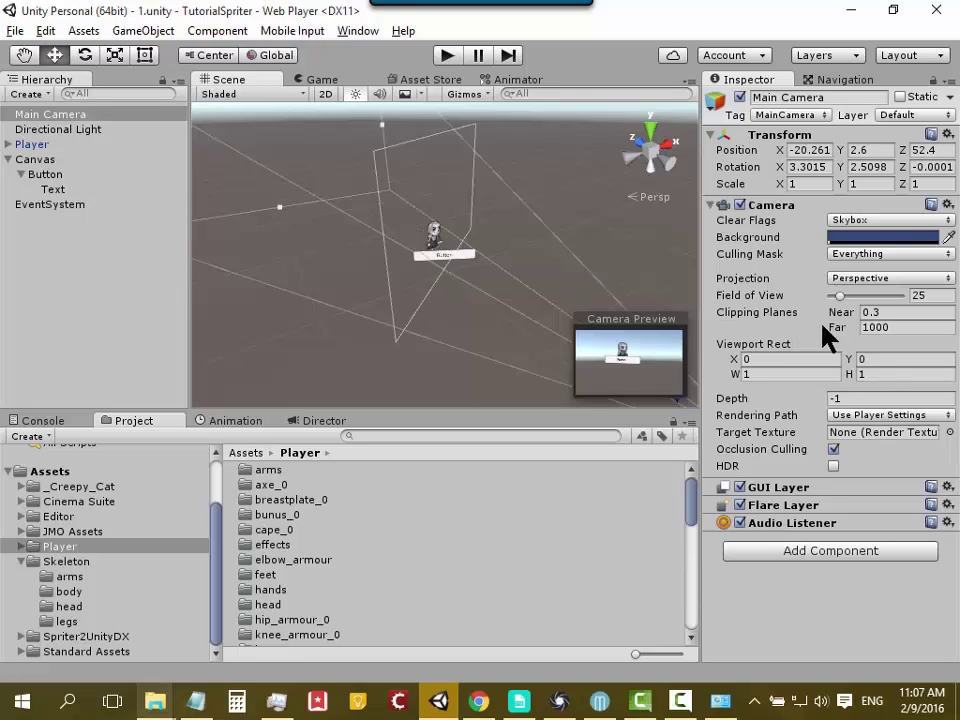
mouse_move(836, 330)
mouse_down()
mouse_move(878, 335)
mouse_move(673, 318)
mouse_move(793, 332)
mouse_move(826, 321)
mouse_move(549, 324)
mouse_move(557, 332)
mouse_up()
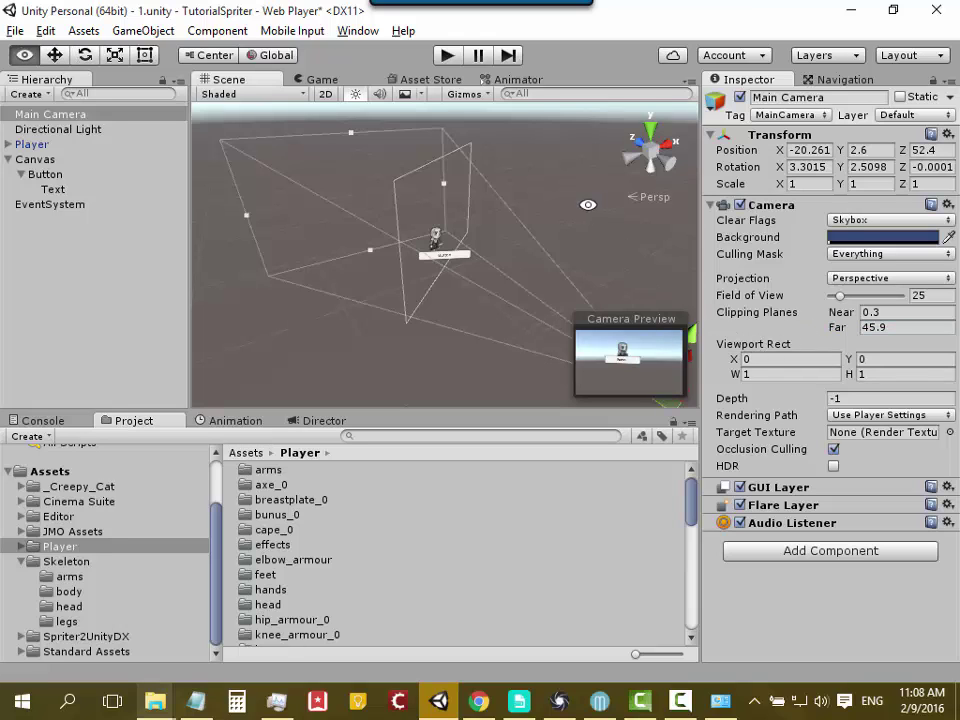
mouse_move(589, 206)
alt+mouse_down()
mouse_move(352, 136)
mouse_move(440, 145)
alt+mouse_up()
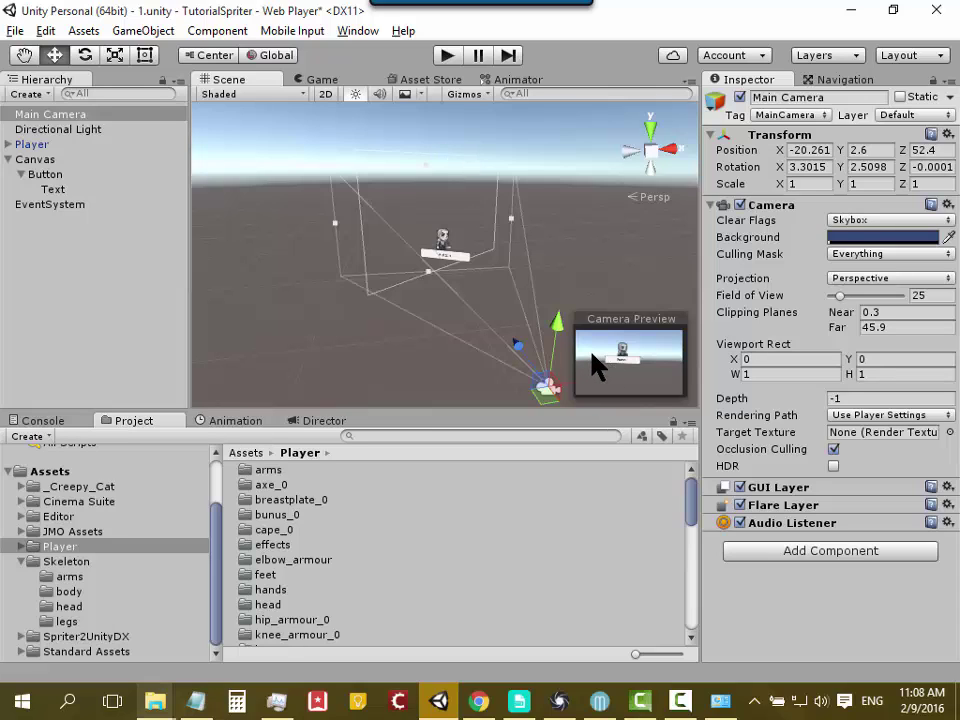
Step: Select scene 1 in the Assets folder and duplicate it with Ctrl+D to create scene 2
click(50, 471)
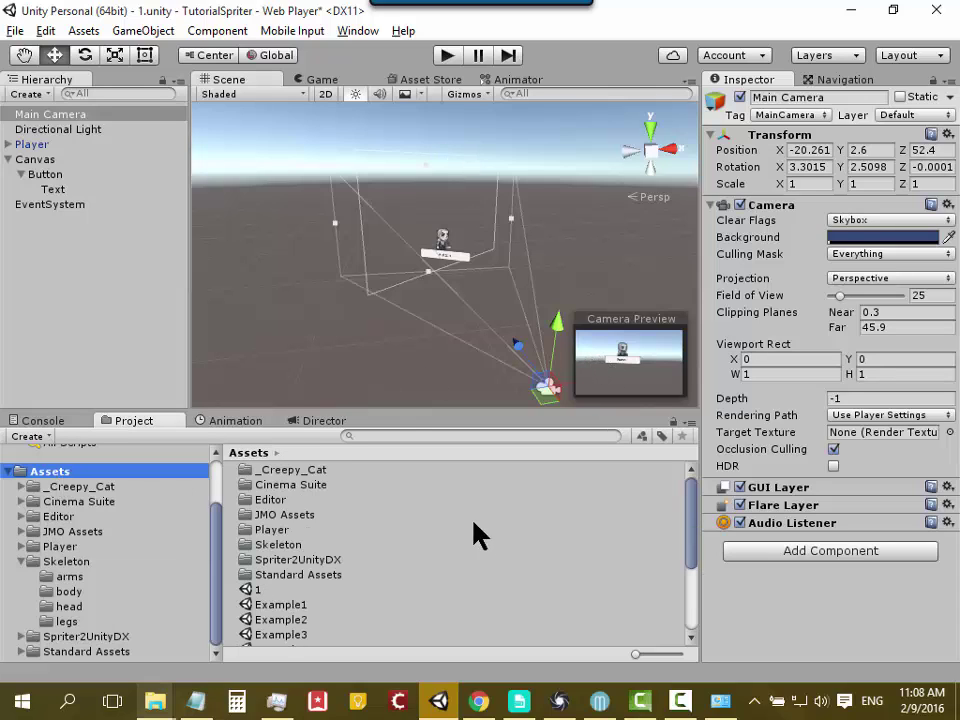
scroll(510, 540, down, 3)
scroll(520, 545, up, 3)
click(265, 557)
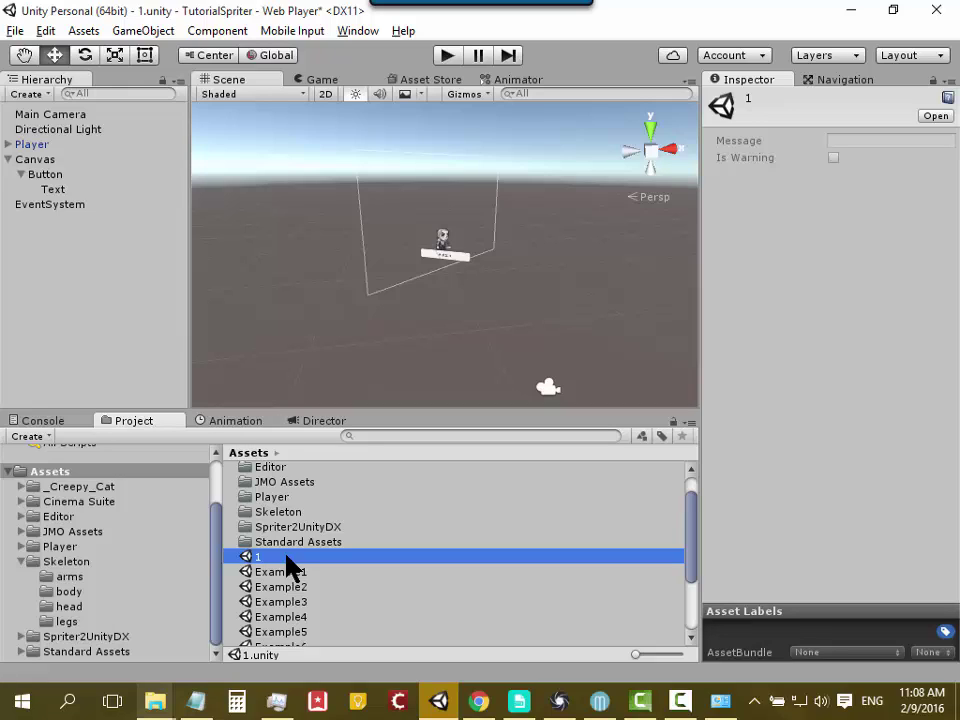
key(ctrl+d)
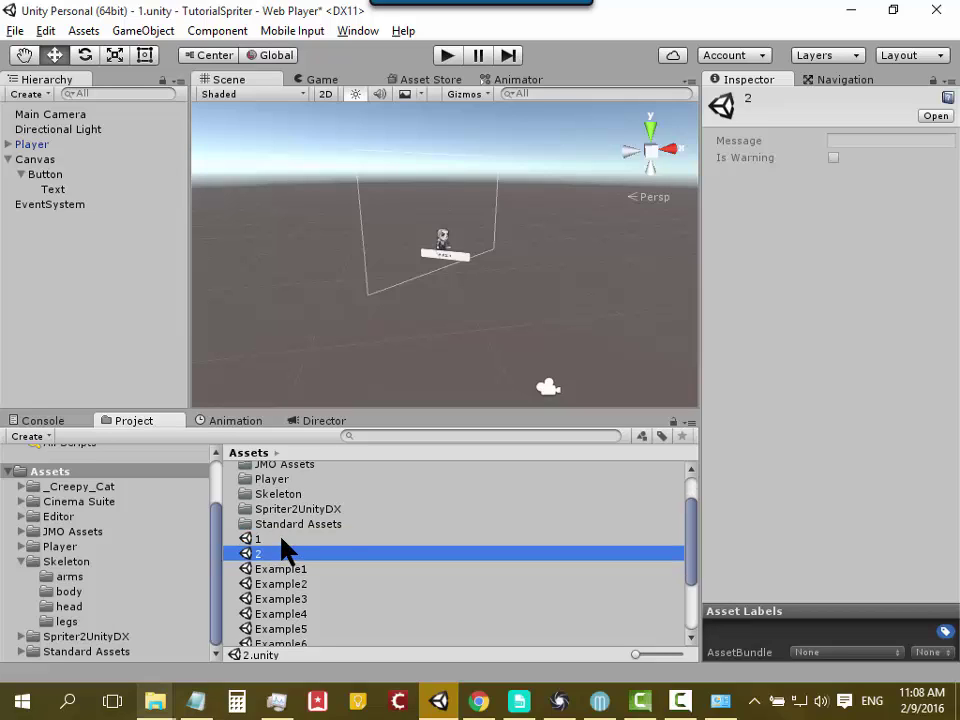
key(Up)
key(Down)
Step: Duplicate scene 1 again to create scene 3
click(286, 537)
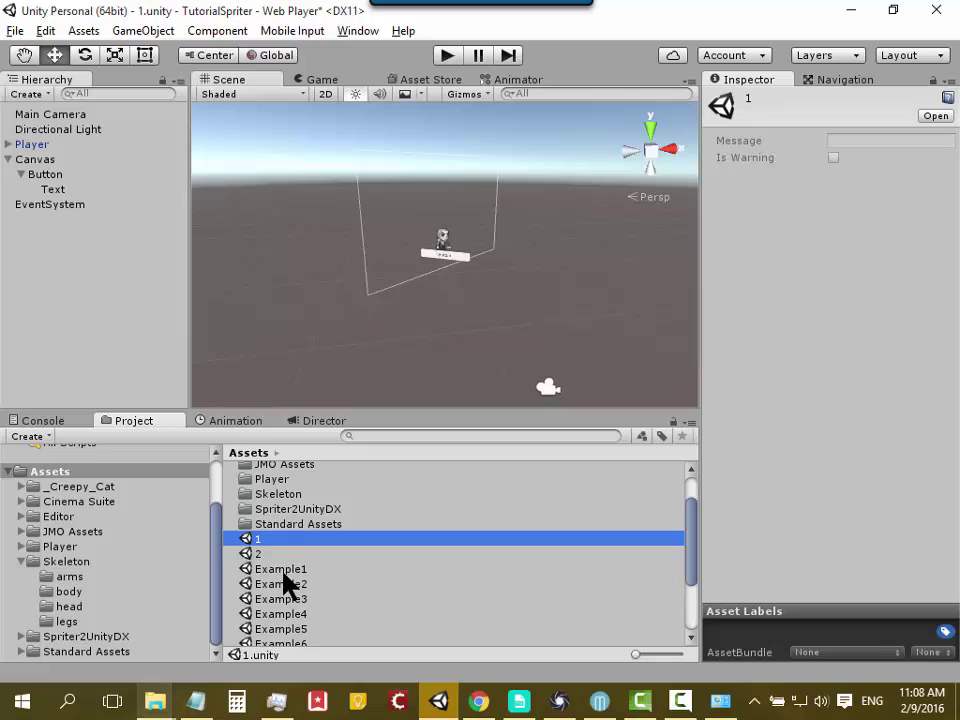
click(277, 569)
click(288, 539)
key(ctrl+d)
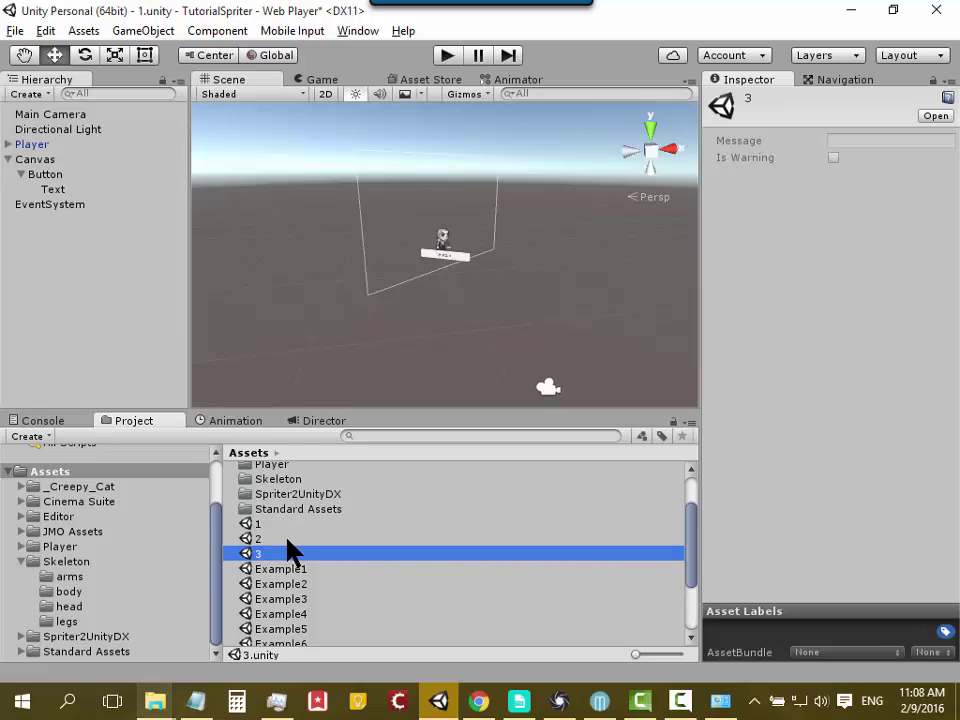
Step: Click through scenes 1, 2 and 3 in the Project pane to compare them
click(282, 524)
click(283, 539)
click(283, 555)
click(280, 539)
click(279, 524)
click(280, 539)
click(281, 553)
click(279, 538)
click(278, 524)
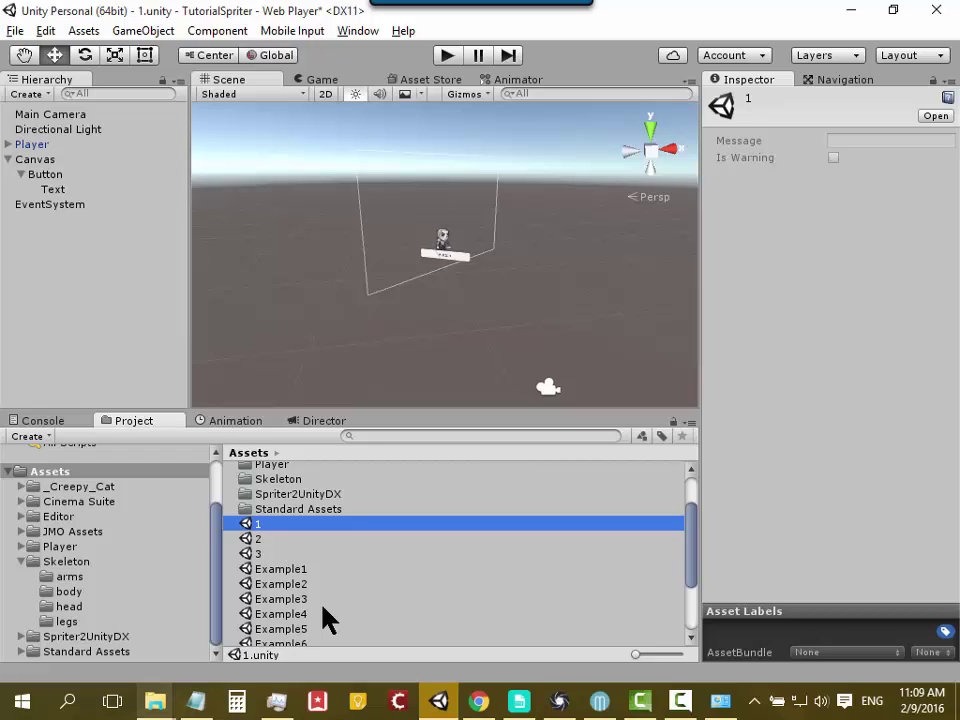
click(271, 541)
click(277, 555)
click(262, 524)
click(262, 538)
click(262, 526)
click(266, 553)
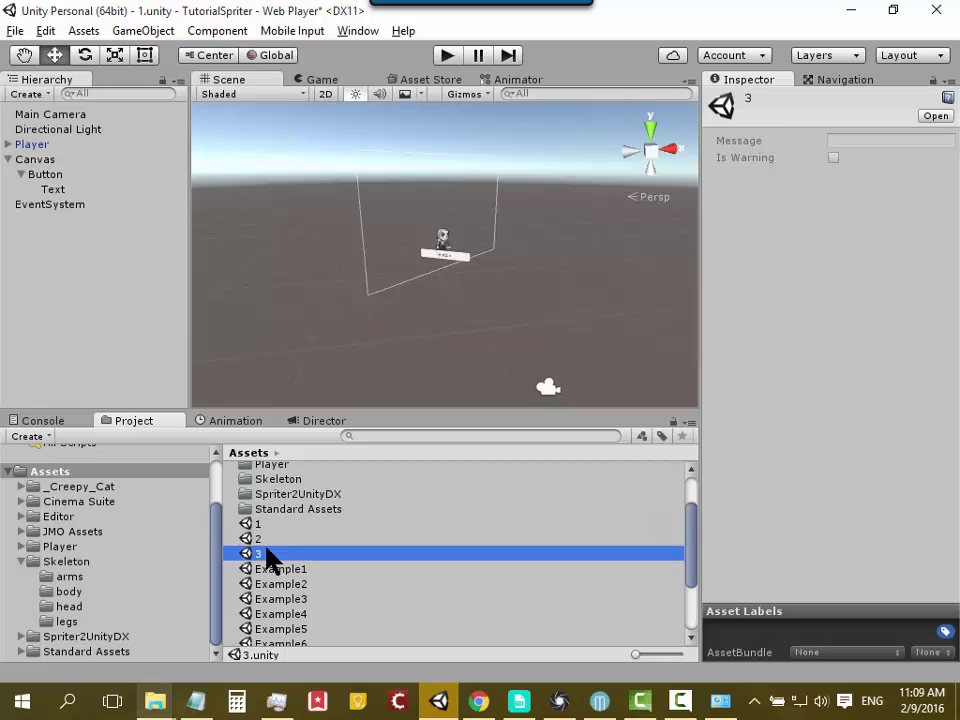
click(266, 538)
click(269, 526)
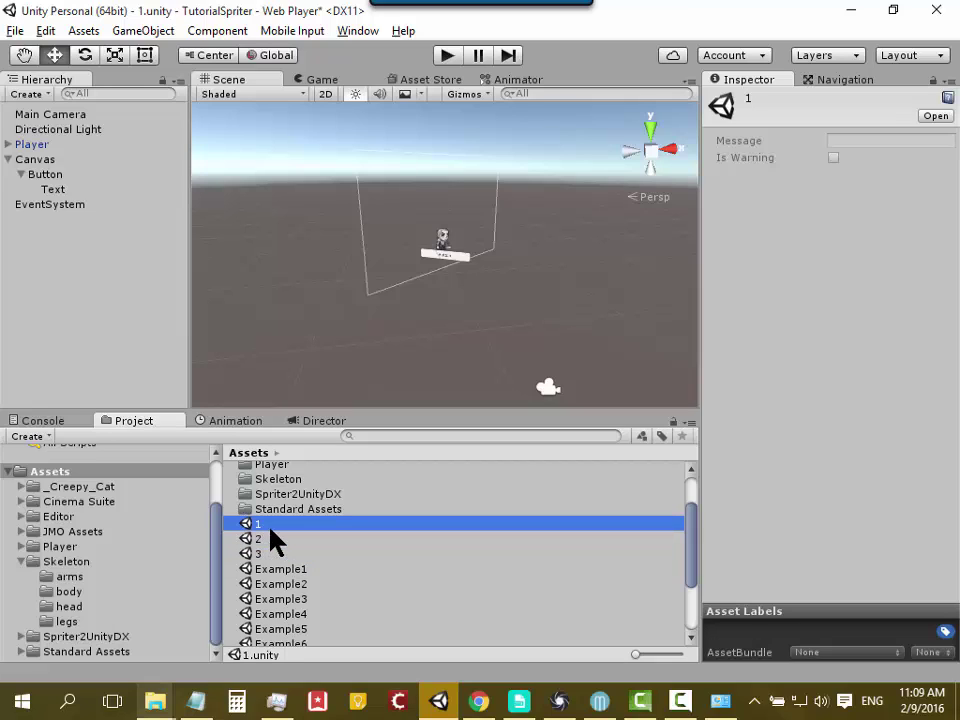
click(265, 539)
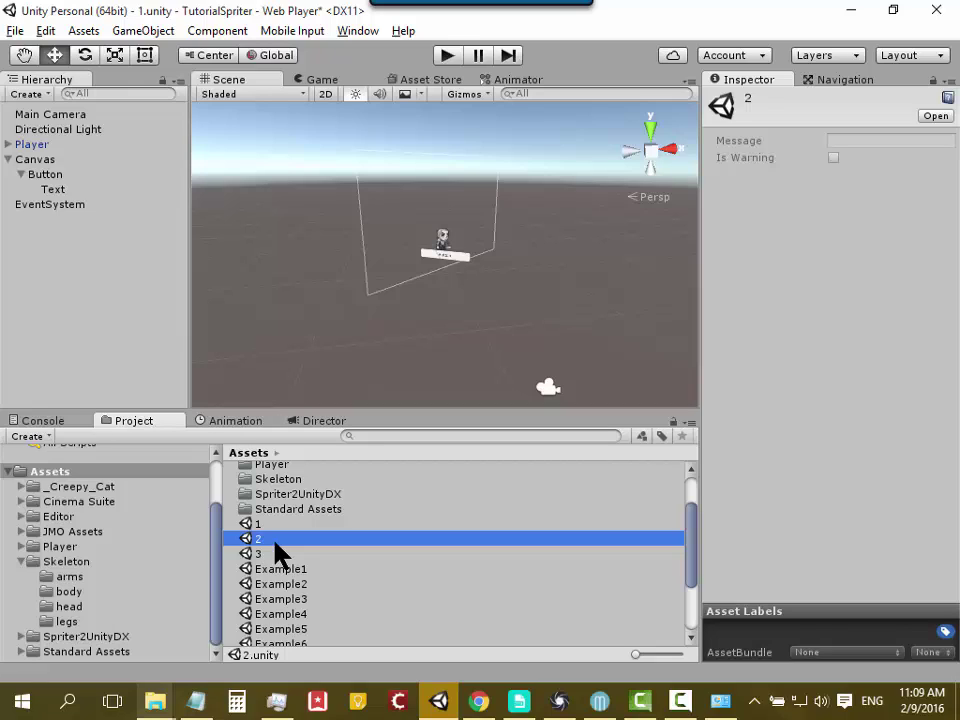
Step: Open scene 2, saving scene 1's changes when prompted
double_click(266, 542)
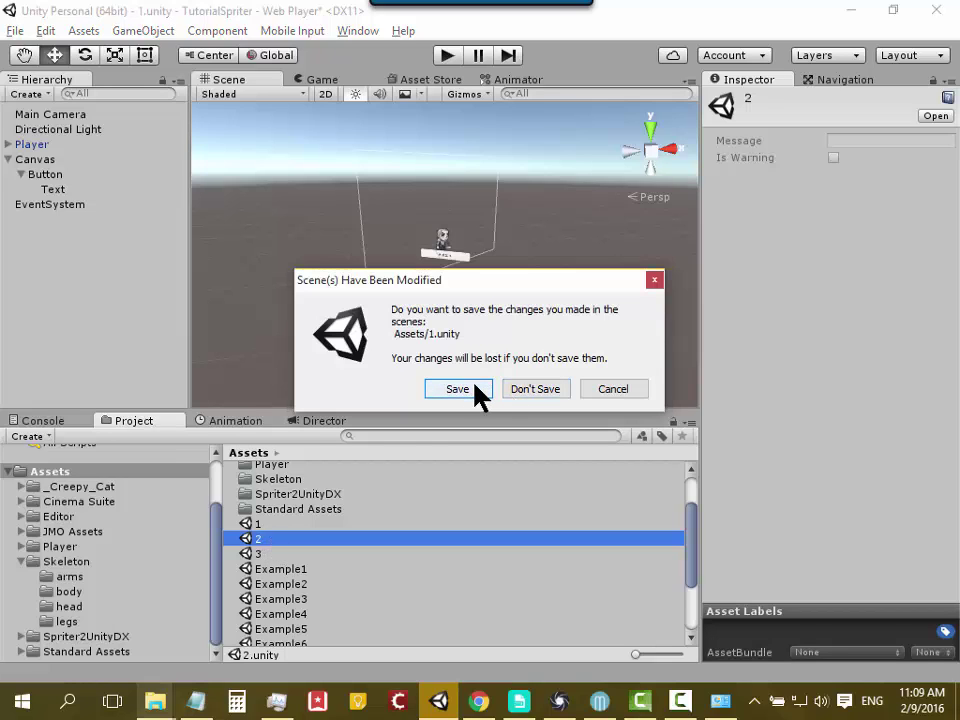
click(474, 387)
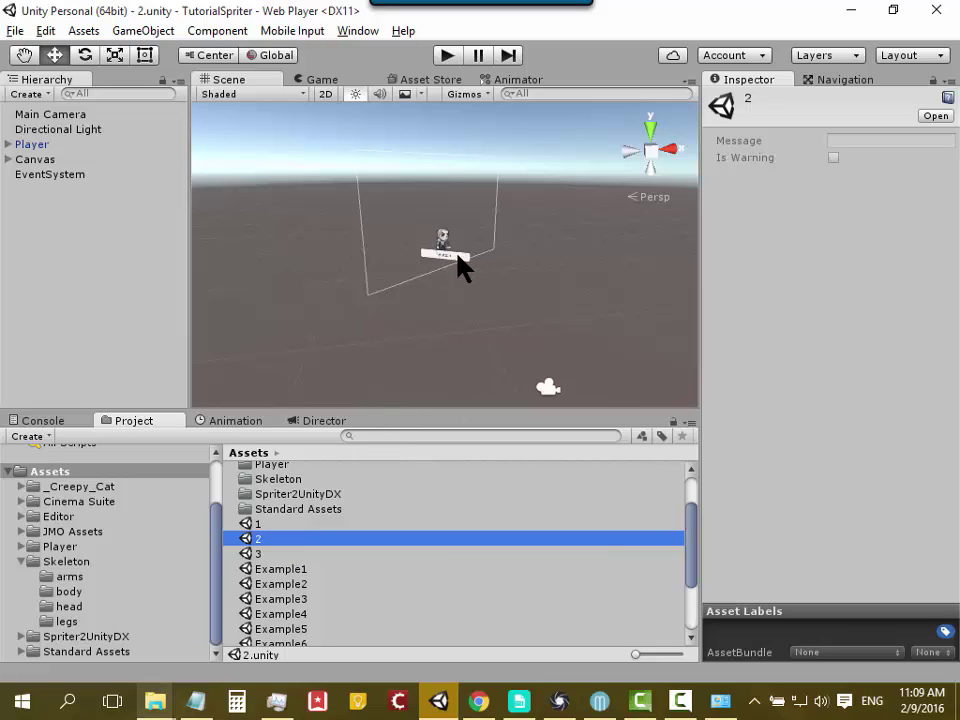
scroll(457, 285, up, 2)
scroll(457, 283, up, 3)
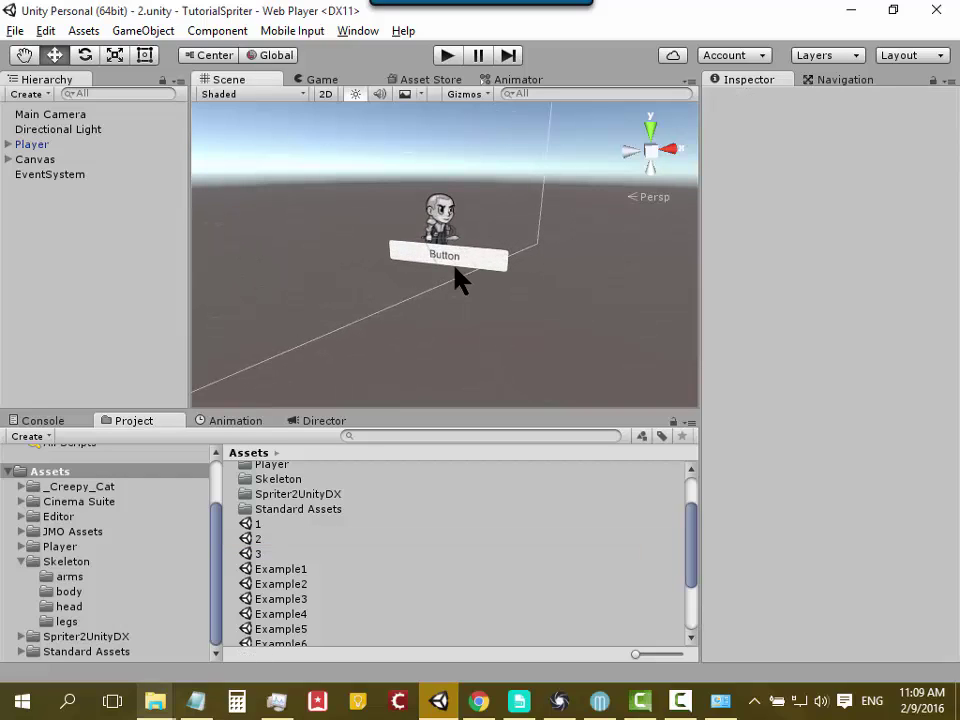
click(445, 212)
scroll(470, 262, down, 2)
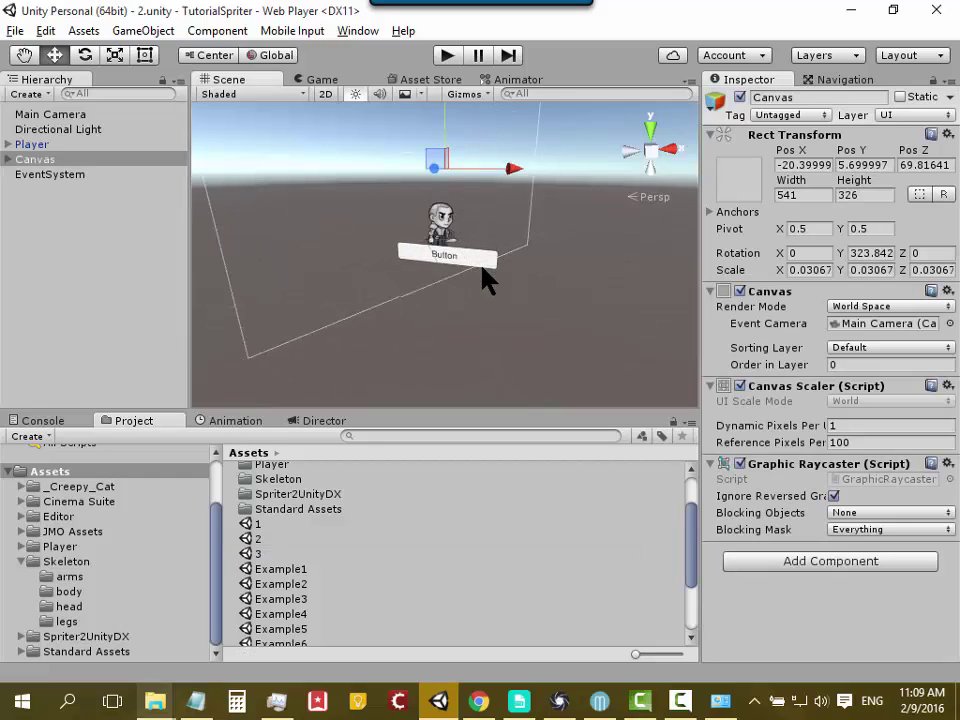
Step: Raise scene 2's Player to position -20.31, 4.68, 71.55 above the Button, then select the Canvas
click(31, 146)
mouse_move(444, 150)
mouse_down()
mouse_move(447, 97)
mouse_move(446, 107)
mouse_up()
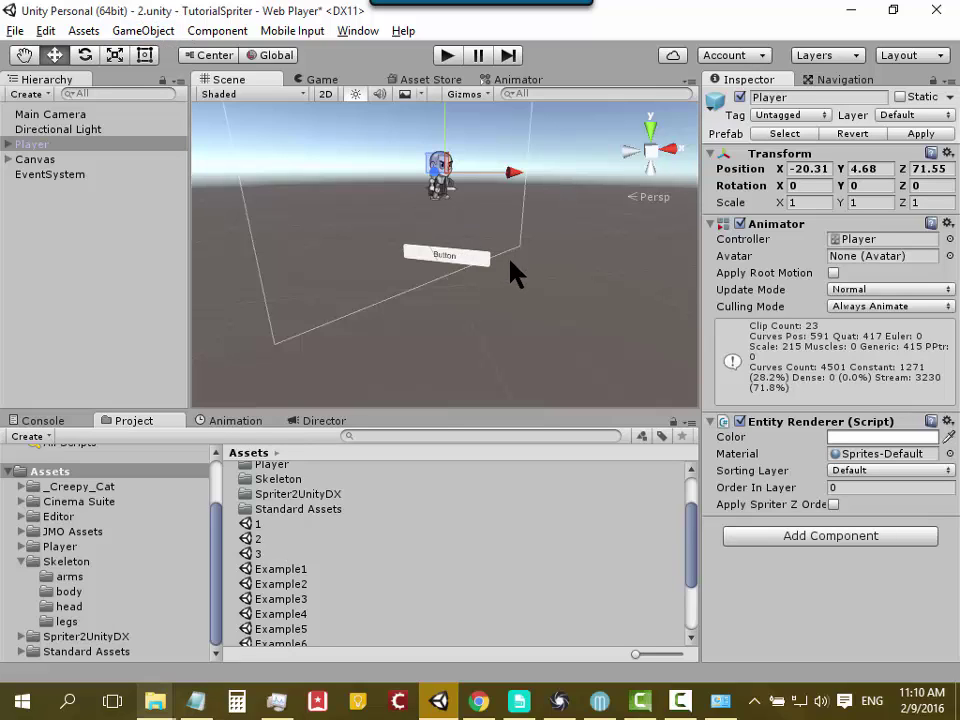
click(447, 142)
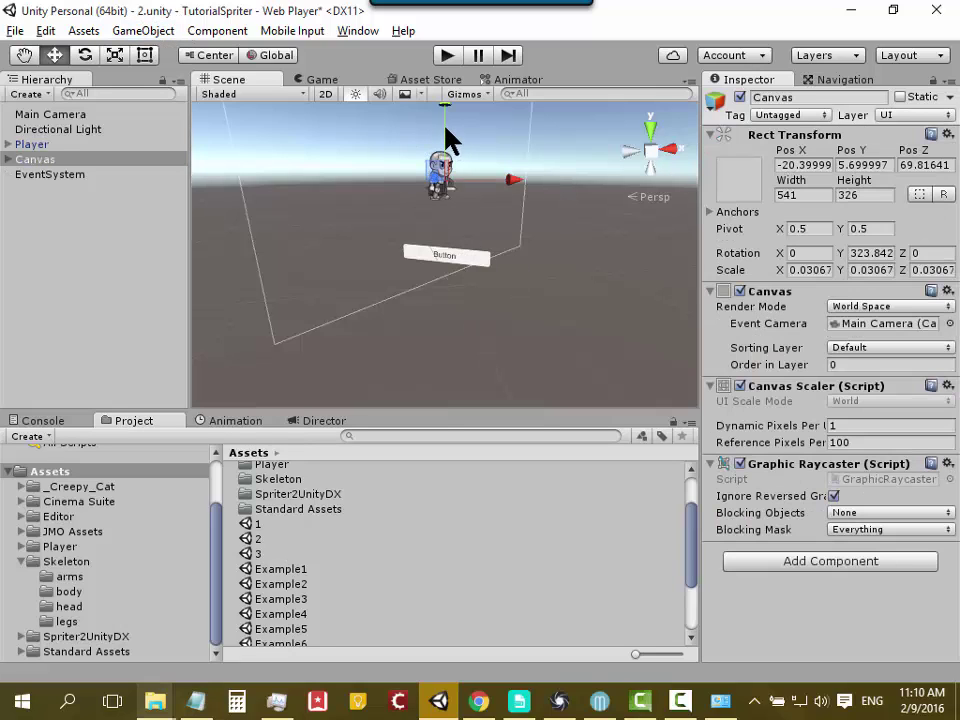
scroll(525, 372, up, 2)
scroll(524, 365, up, 2)
scroll(529, 364, up, 2)
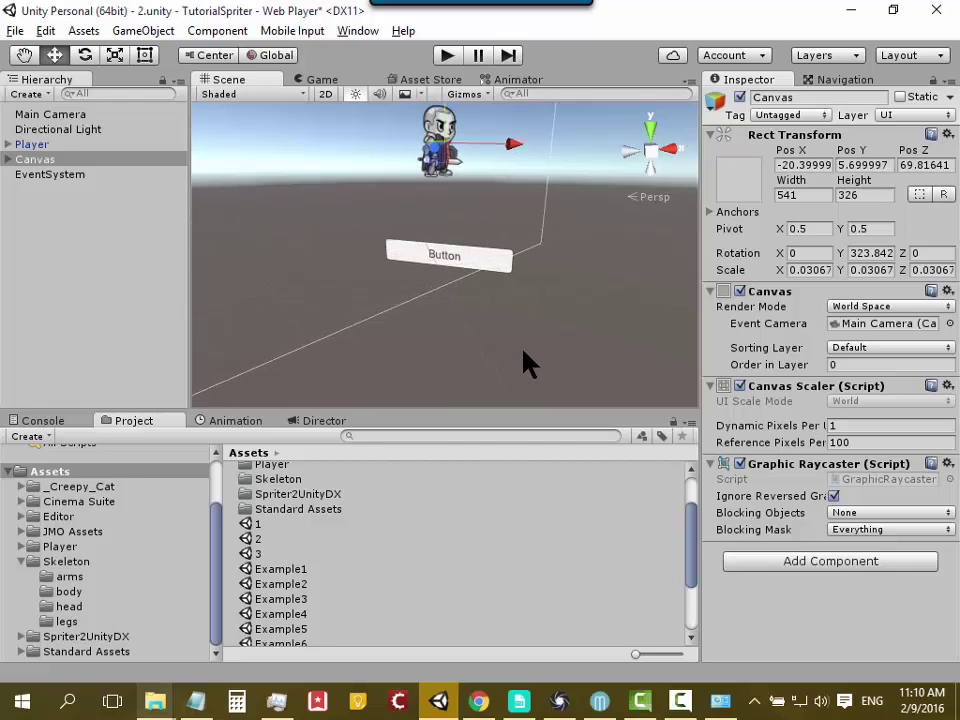
scroll(527, 362, up, 2)
scroll(527, 362, down, 1)
scroll(527, 362, down, 1)
Step: Select the Canvas's Button, expand it to show its Text child, and scroll to its Image component
scroll(527, 362, up, 1)
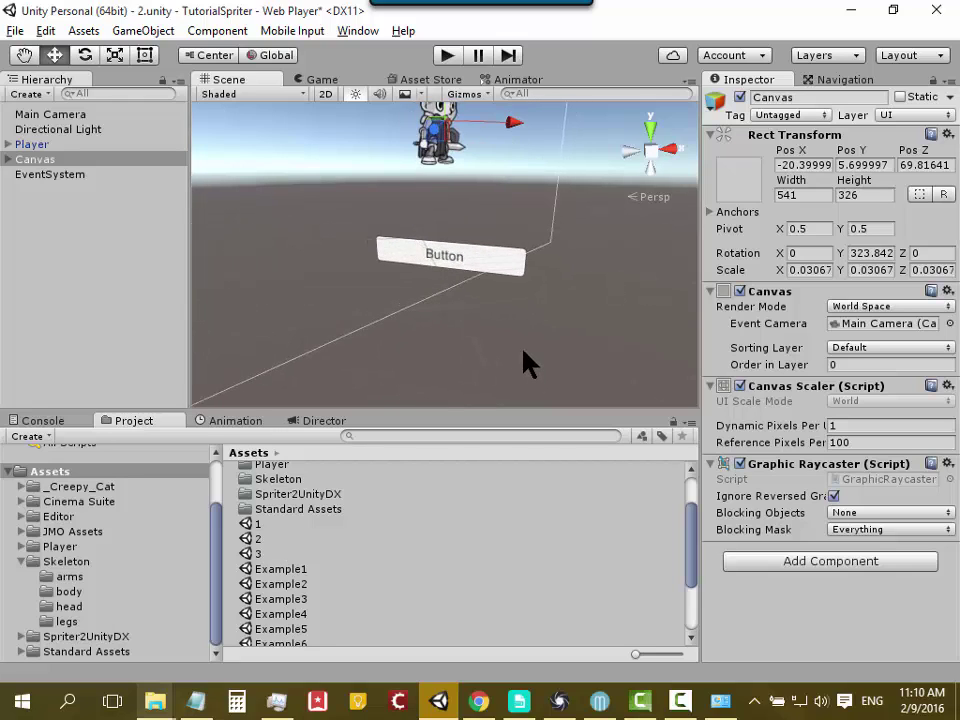
scroll(525, 362, down, 2)
scroll(525, 362, down, 2)
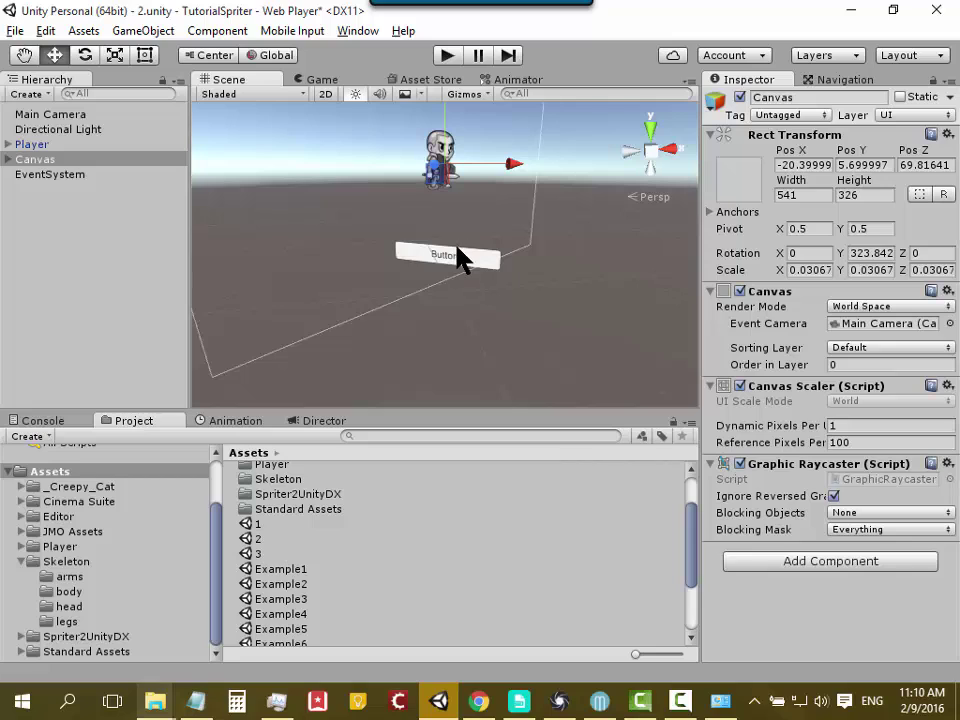
click(460, 256)
click(21, 175)
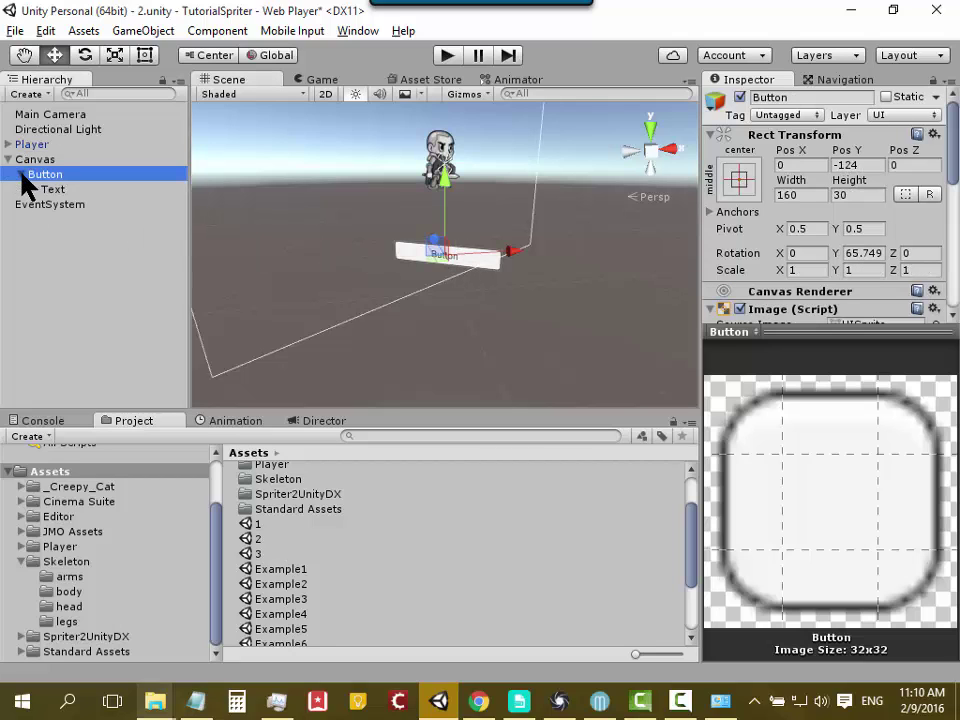
mouse_move(952, 197)
mouse_down()
mouse_move(955, 258)
mouse_move(955, 228)
mouse_up()
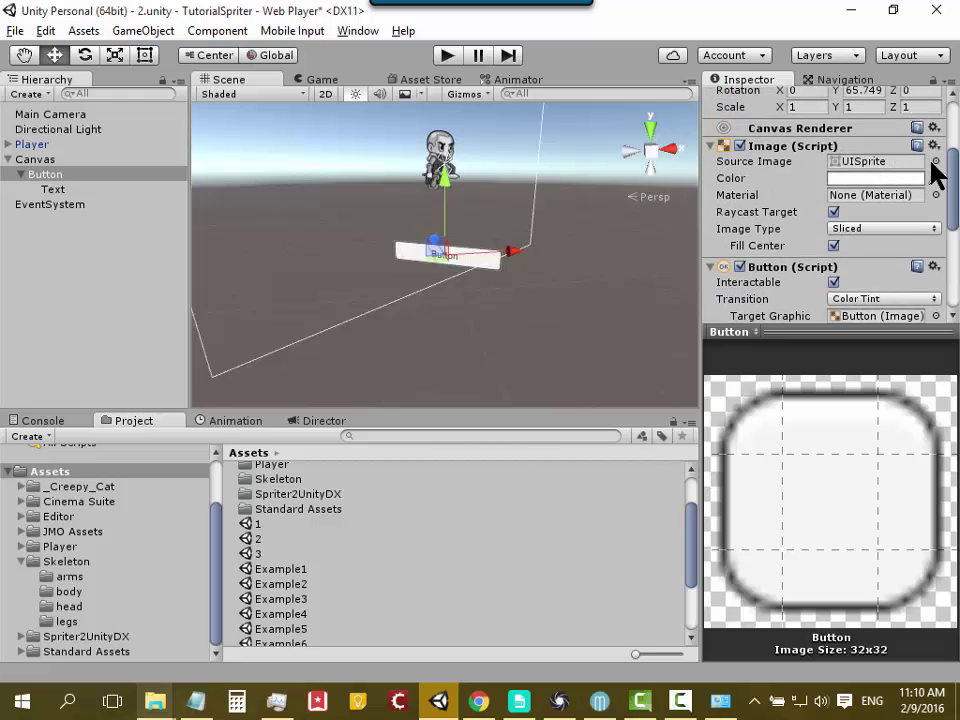
Step: Set the Button's Source Image to the teal ButtonArrowUp sprite from the Select Sprite window
click(936, 162)
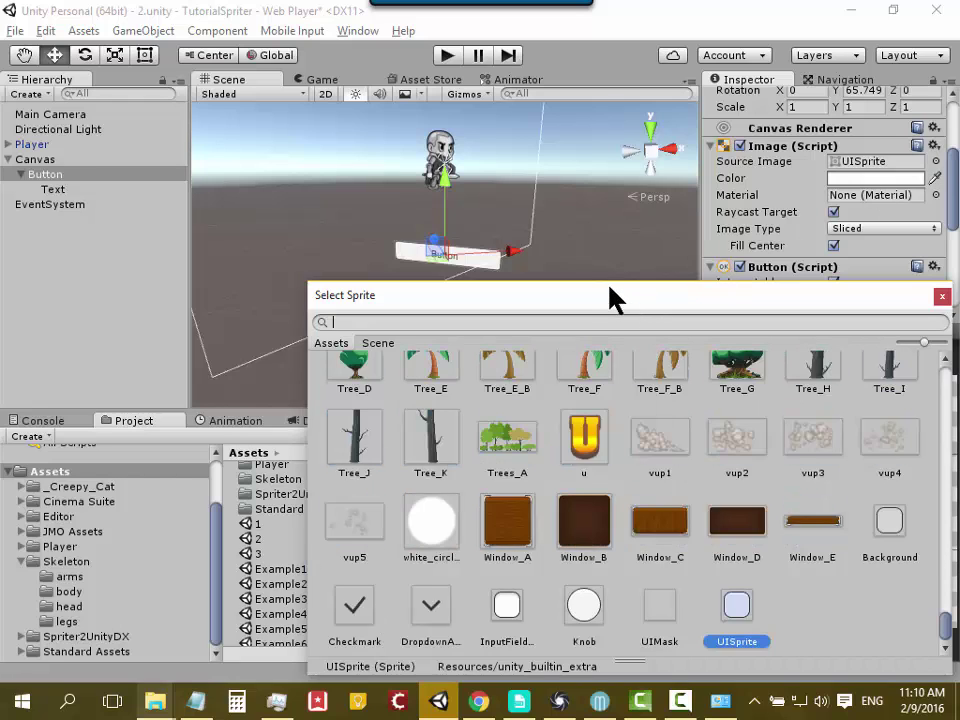
drag(613, 297, 573, 255)
scroll(396, 440, up, 2)
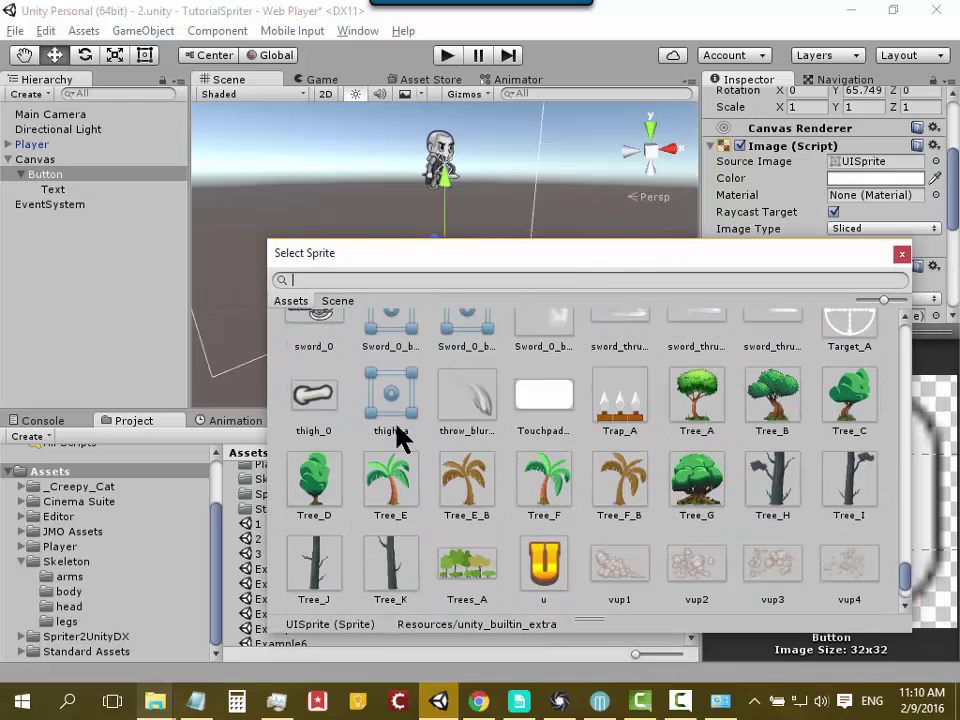
scroll(396, 435, up, 3)
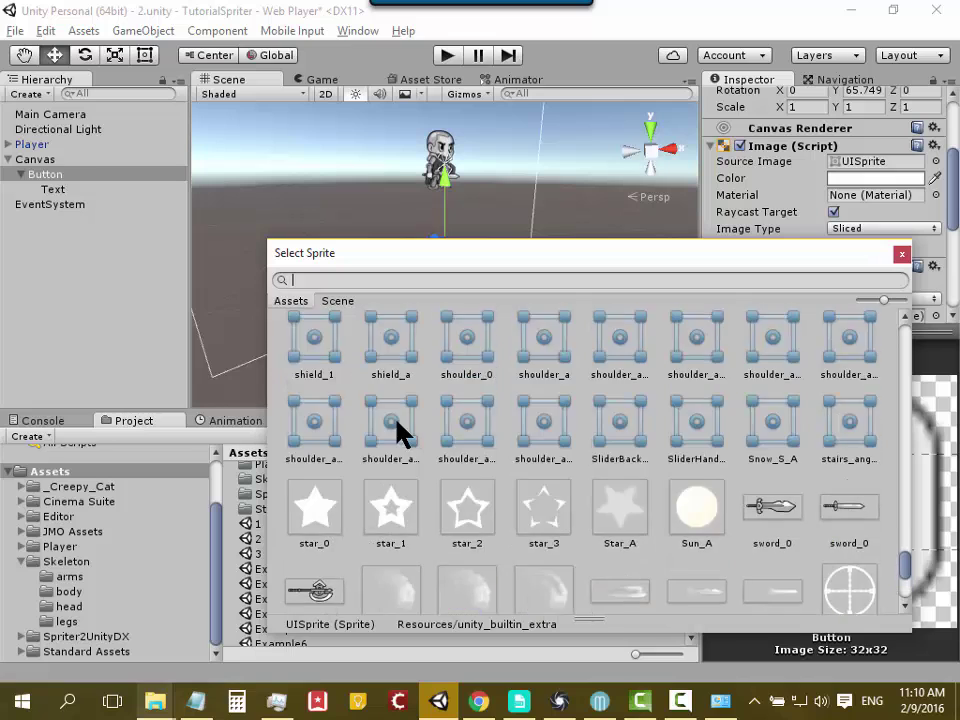
scroll(396, 432, up, 3)
scroll(407, 435, up, 2)
scroll(416, 438, up, 2)
scroll(416, 438, up, 2)
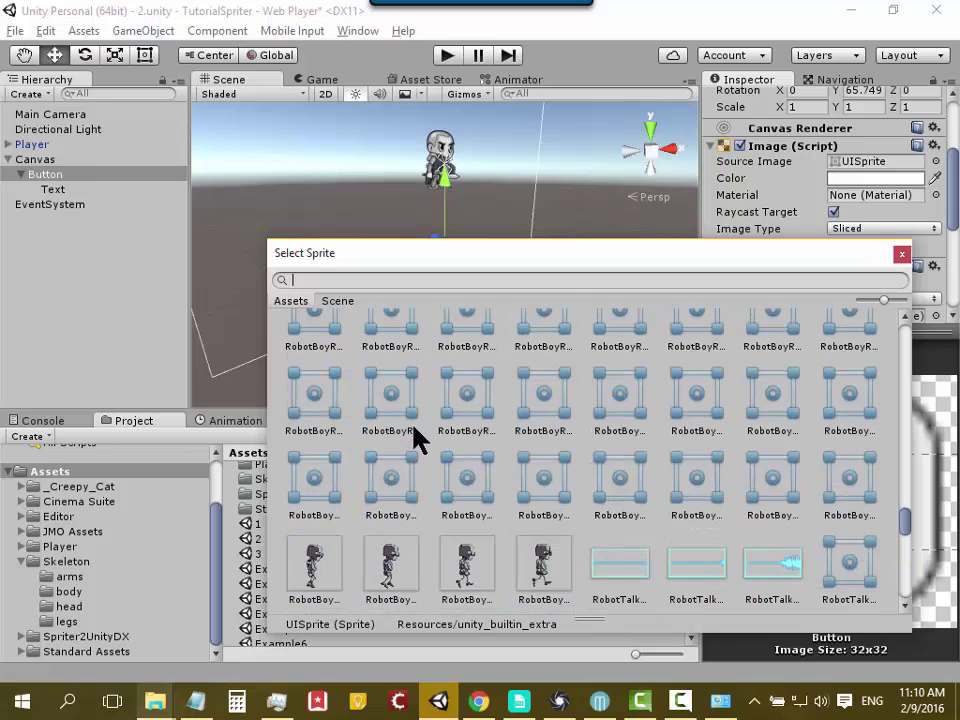
scroll(418, 438, up, 1)
scroll(418, 438, up, 2)
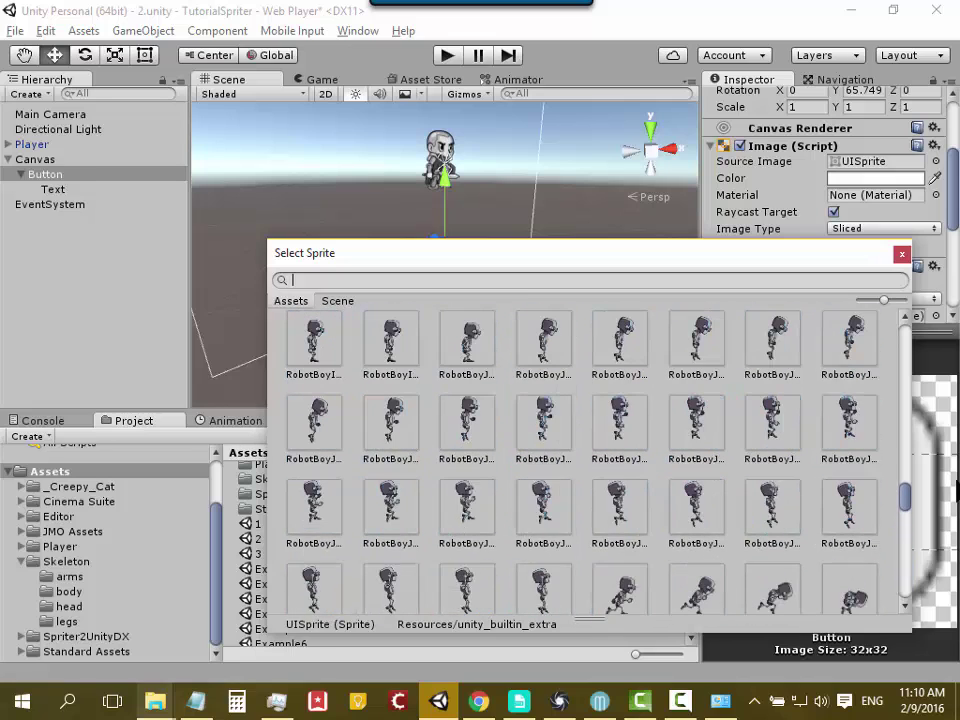
drag(909, 508, 903, 350)
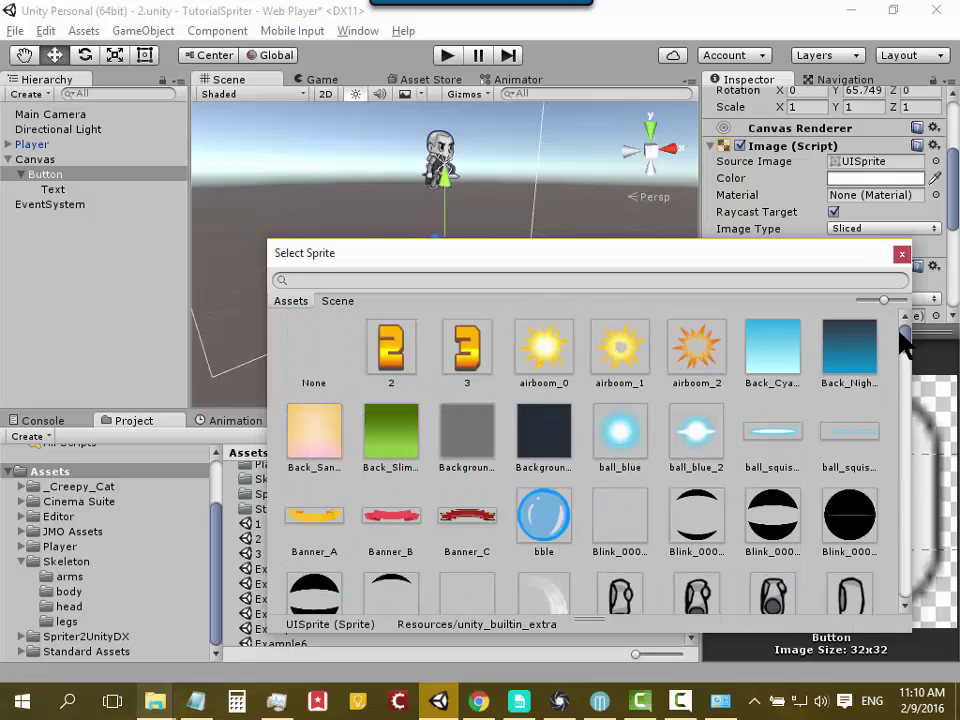
drag(901, 342, 908, 368)
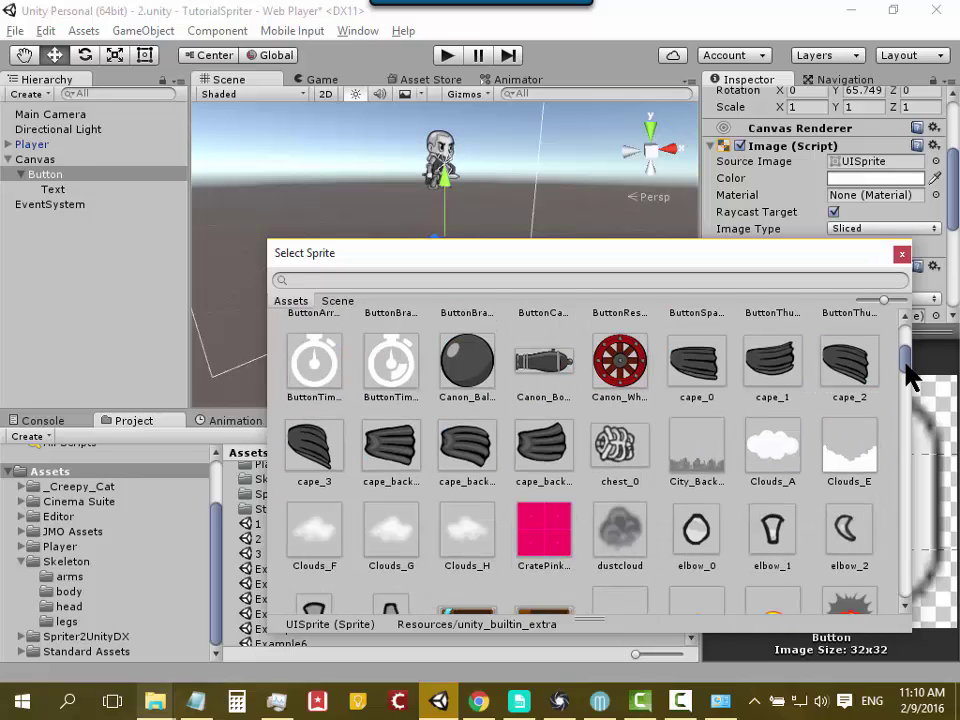
drag(908, 370, 908, 378)
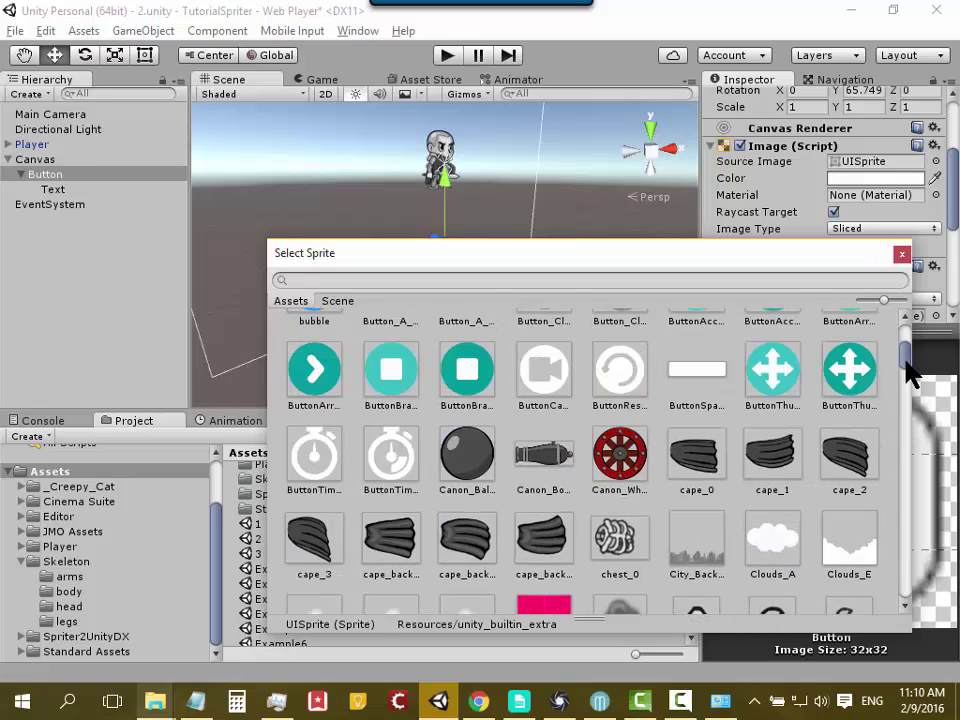
click(330, 375)
double_click(330, 375)
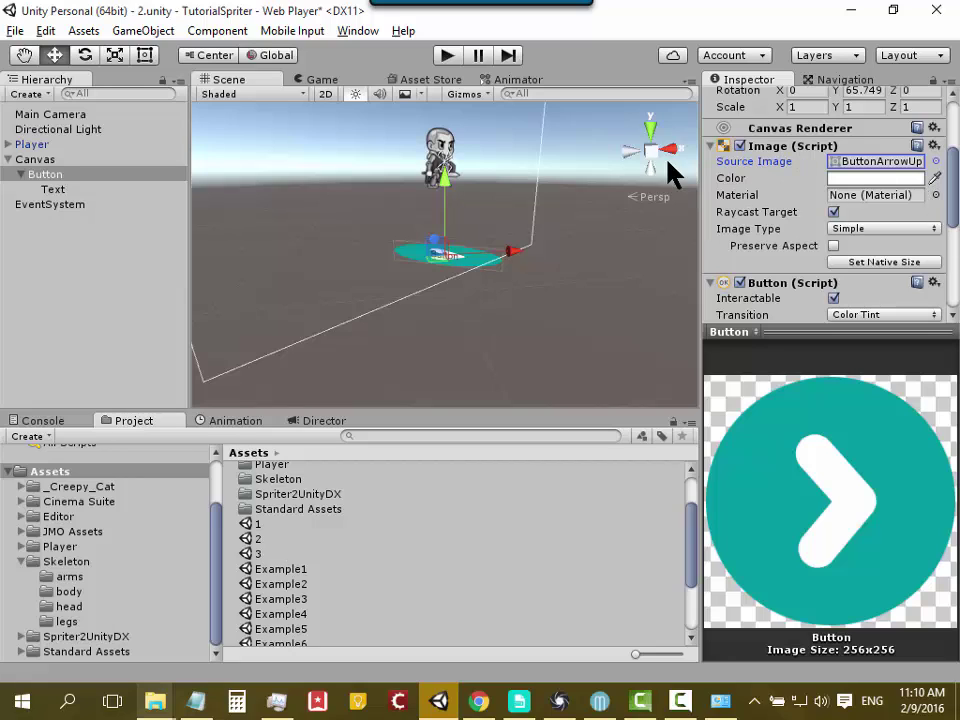
Step: Use the Scale tool to stretch the Button to a Y scale of about 4.27
click(113, 56)
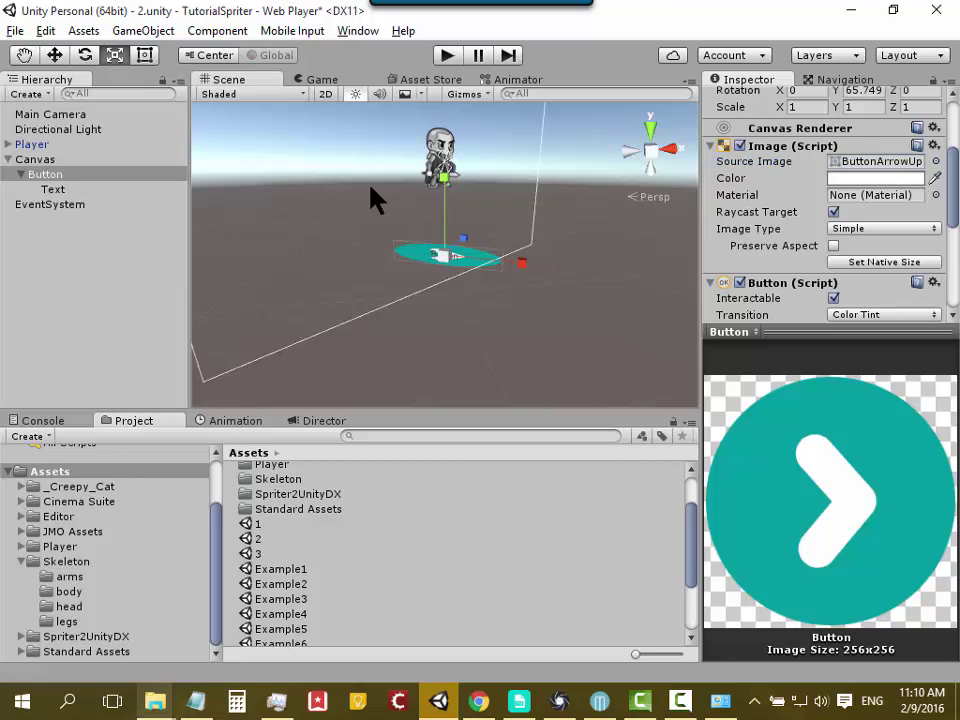
drag(441, 176, 418, 686)
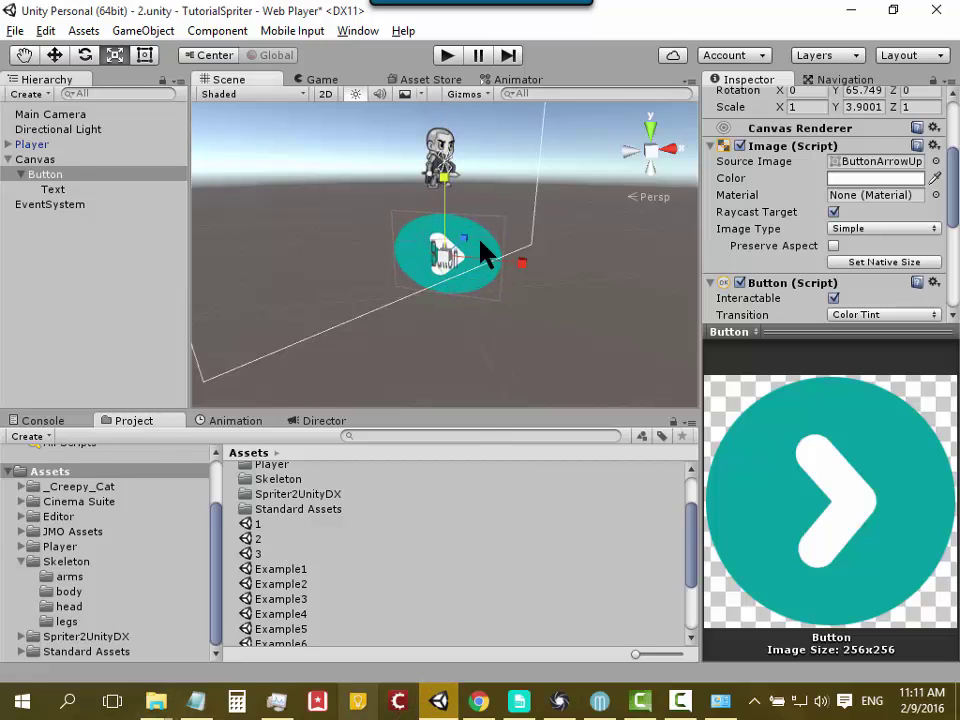
drag(441, 176, 444, 179)
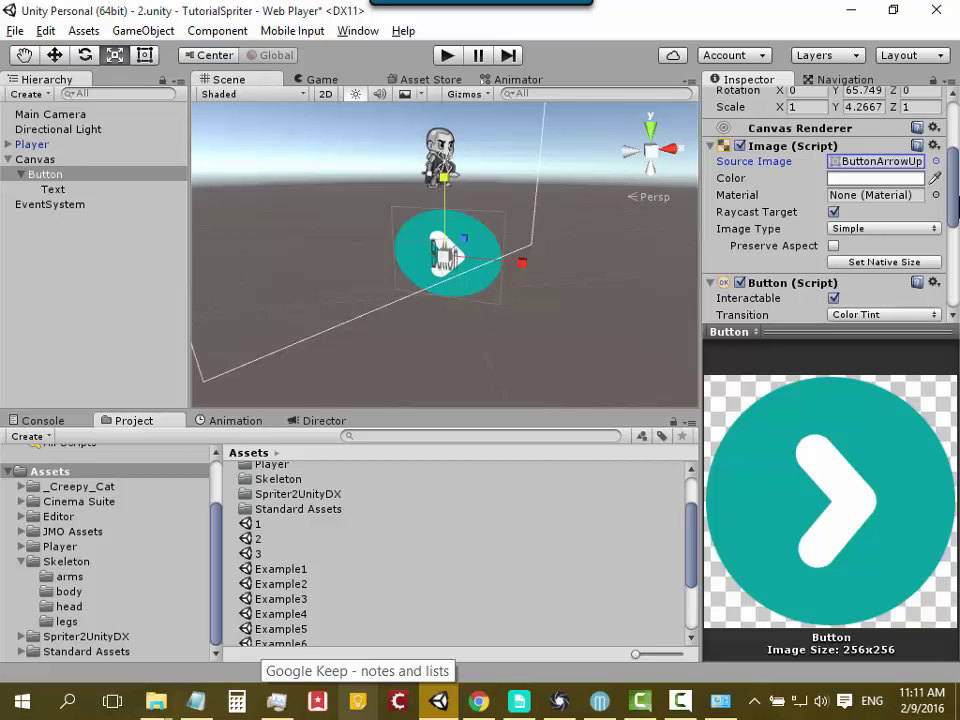
scroll(953, 215, down, 1)
scroll(953, 212, down, 3)
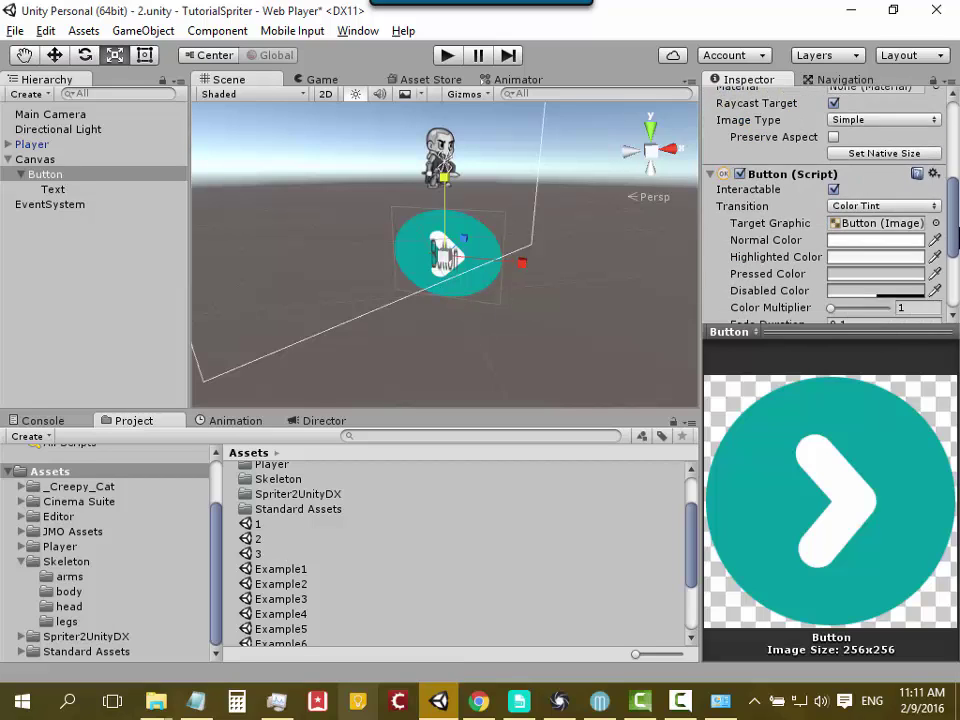
scroll(953, 212, down, 2)
scroll(953, 212, down, 1)
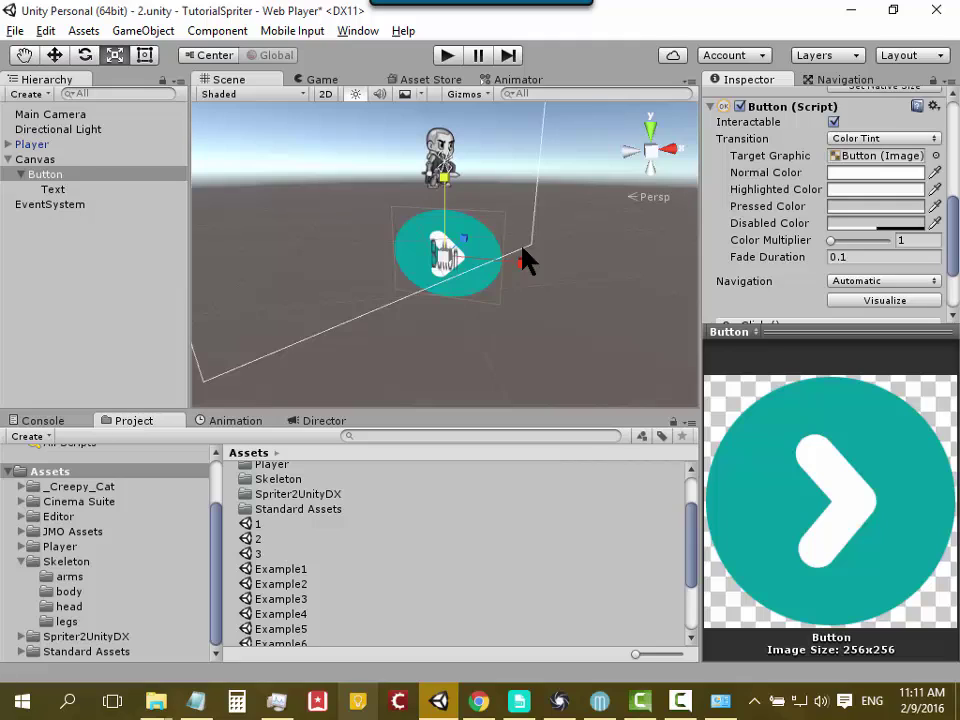
Step: Set the Button's Highlighted Color to pink
click(841, 191)
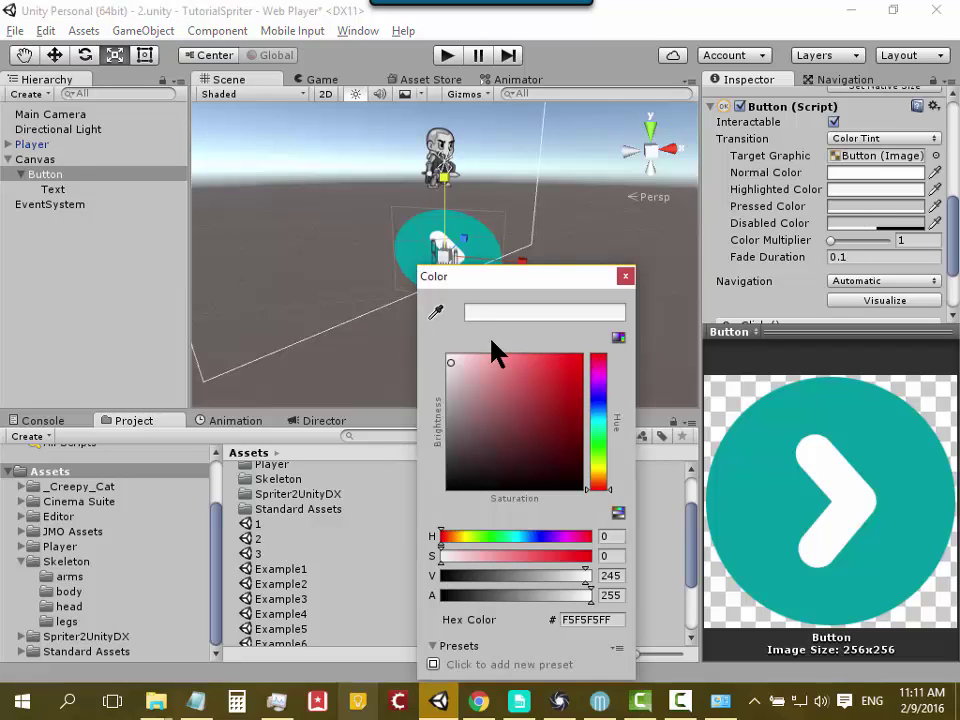
drag(512, 362, 514, 364)
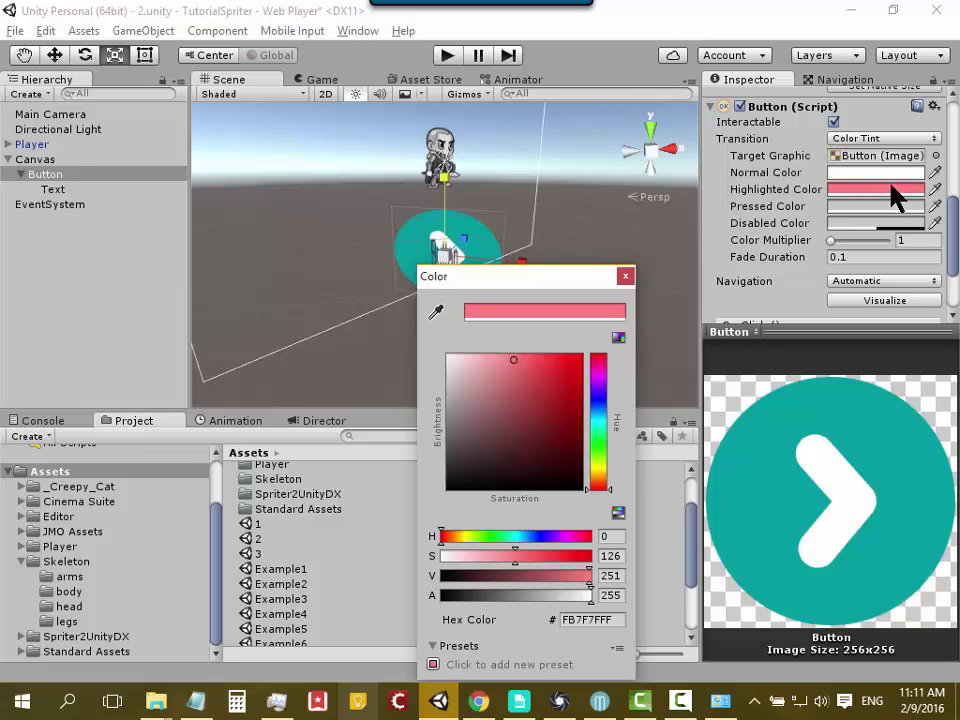
click(626, 277)
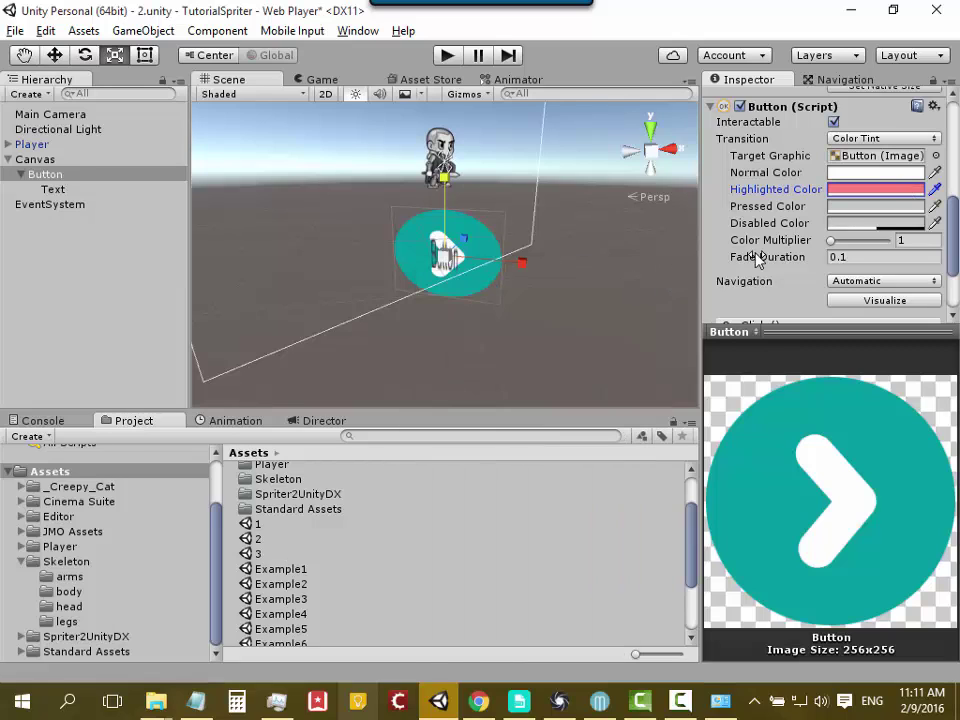
Step: Set the Button's Pressed Color to pure red, FF0000
click(871, 207)
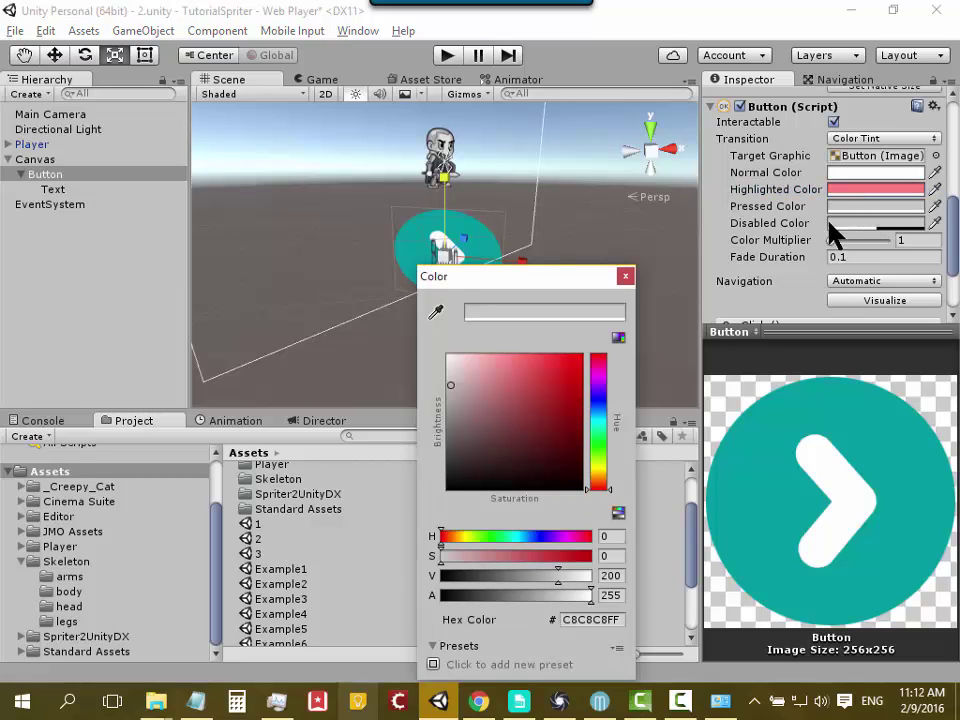
click(585, 363)
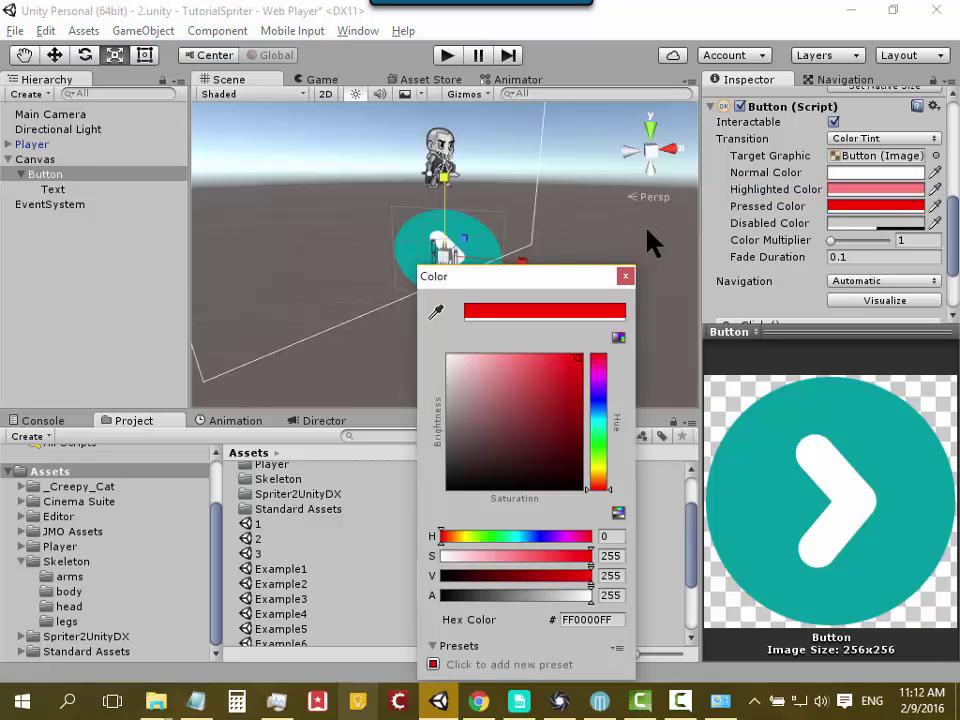
click(625, 276)
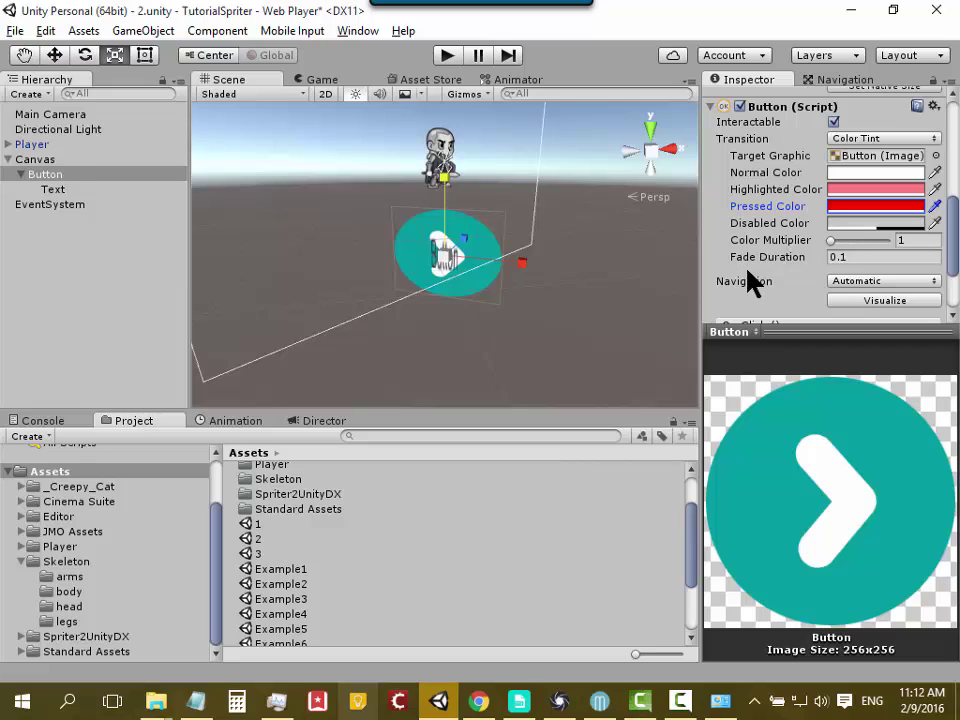
click(445, 57)
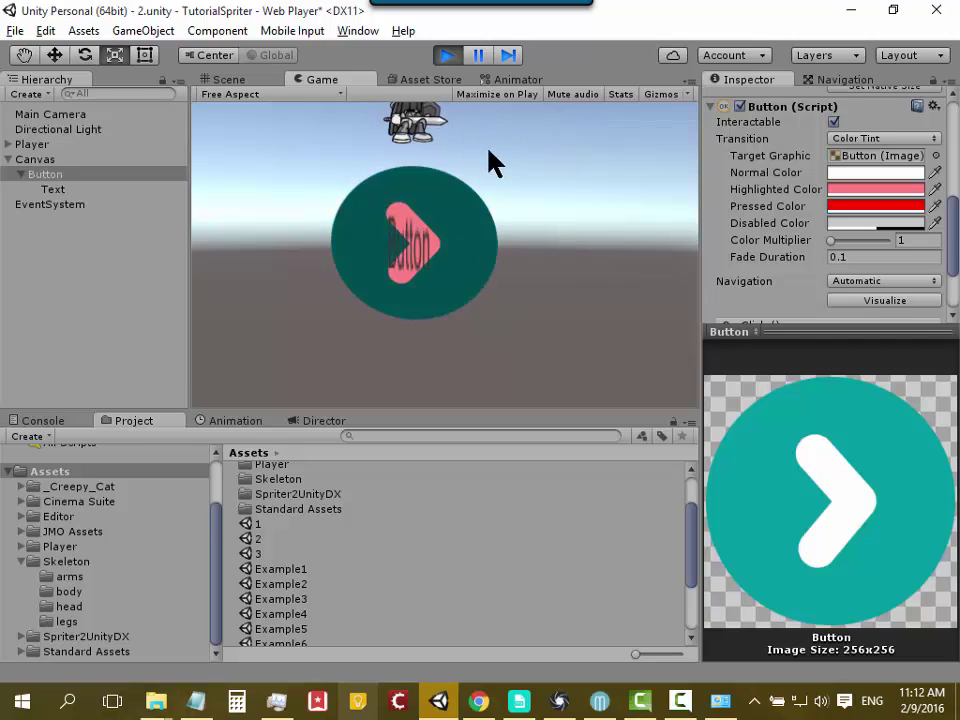
click(442, 55)
click(45, 175)
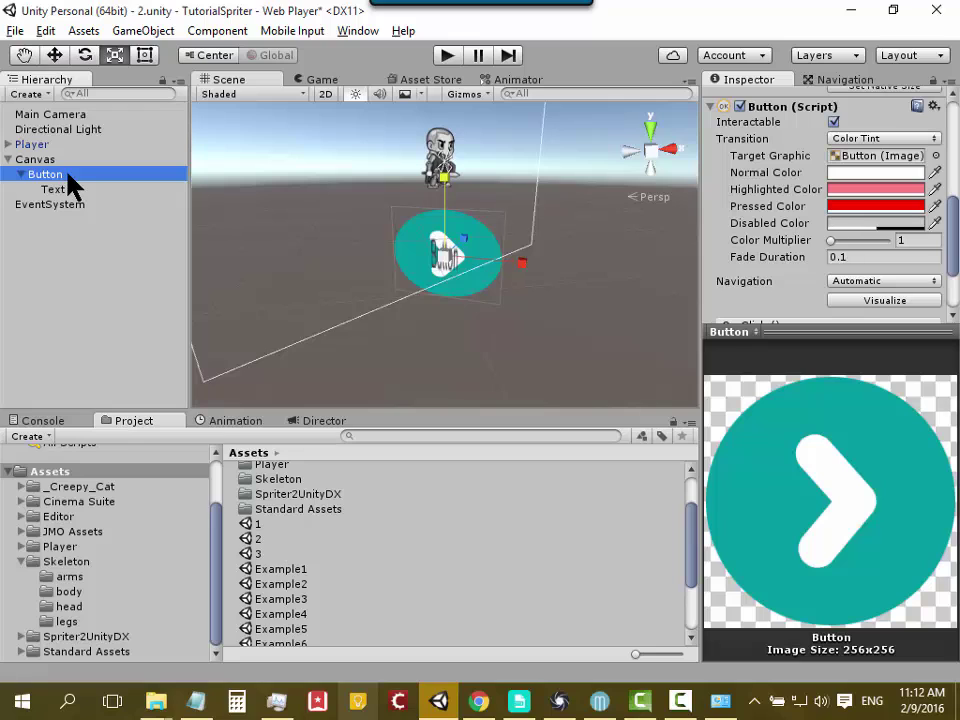
scroll(773, 245, up, 5)
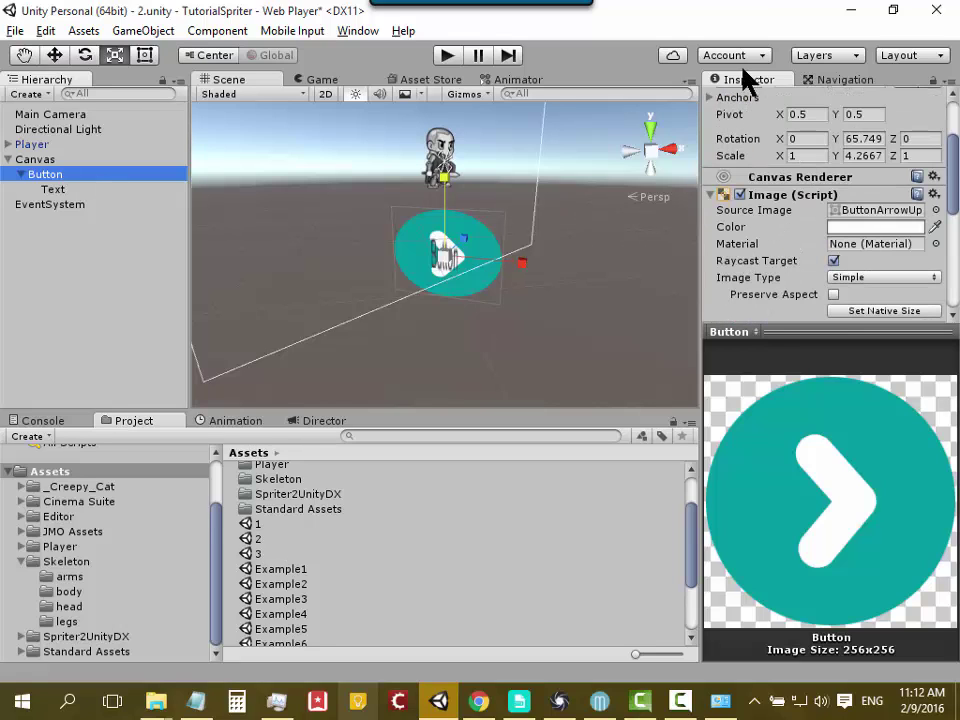
drag(699, 161, 686, 161)
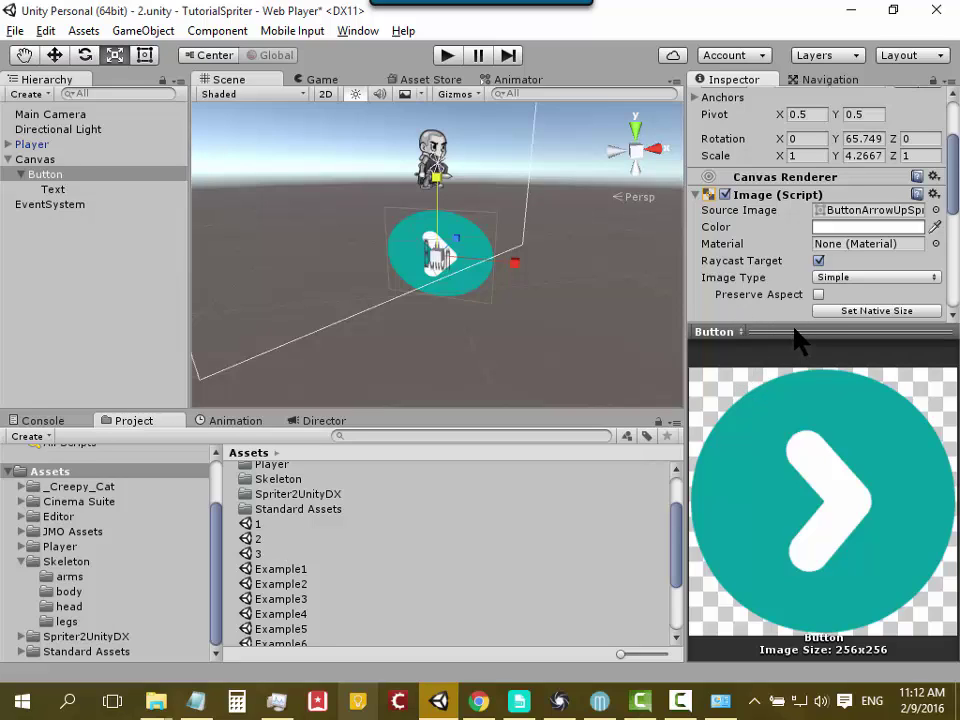
drag(797, 340, 797, 458)
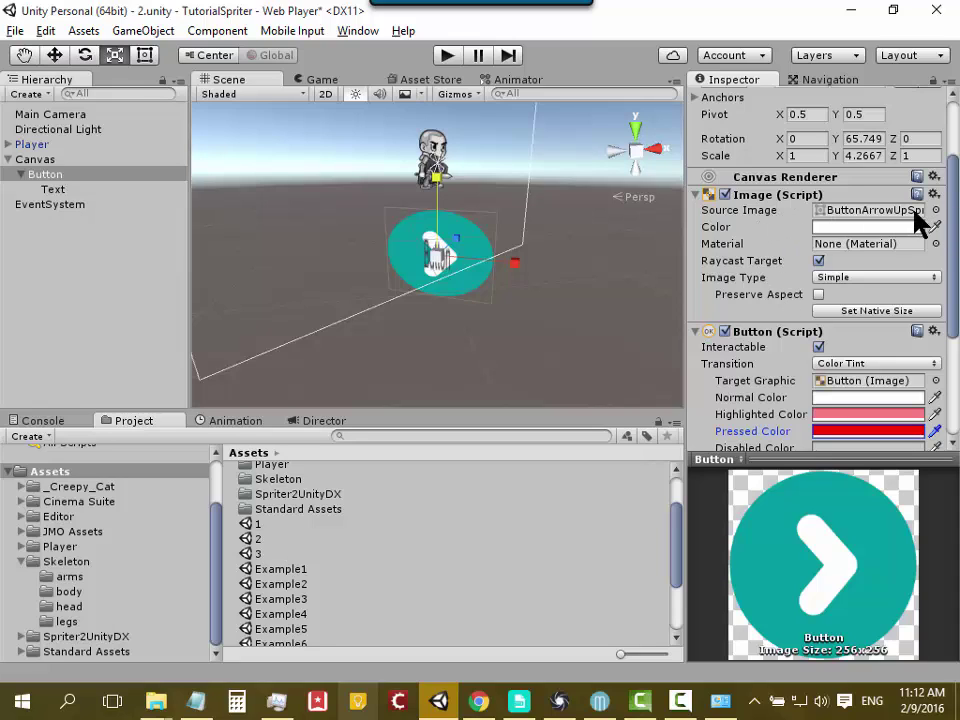
click(936, 211)
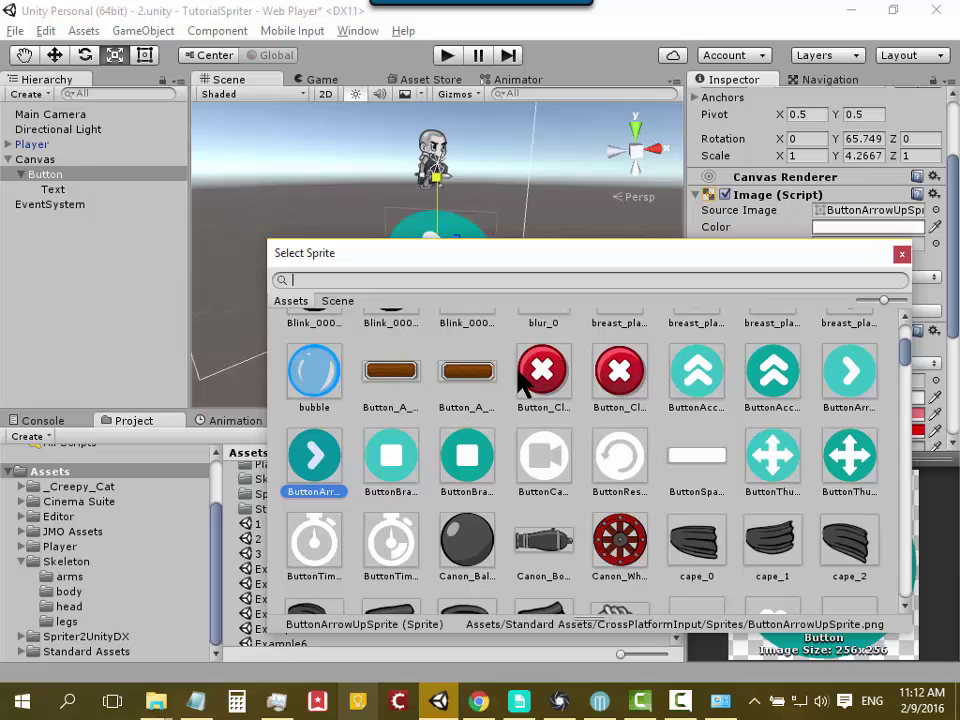
click(902, 258)
drag(956, 222, 958, 272)
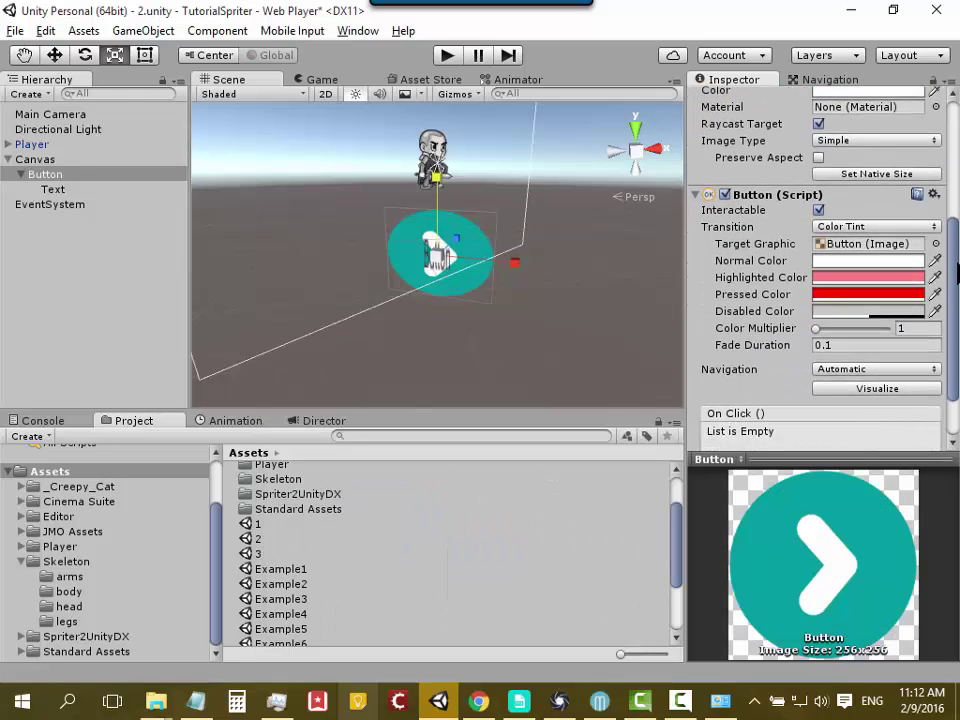
scroll(958, 272, up, 3)
scroll(846, 268, down, 2)
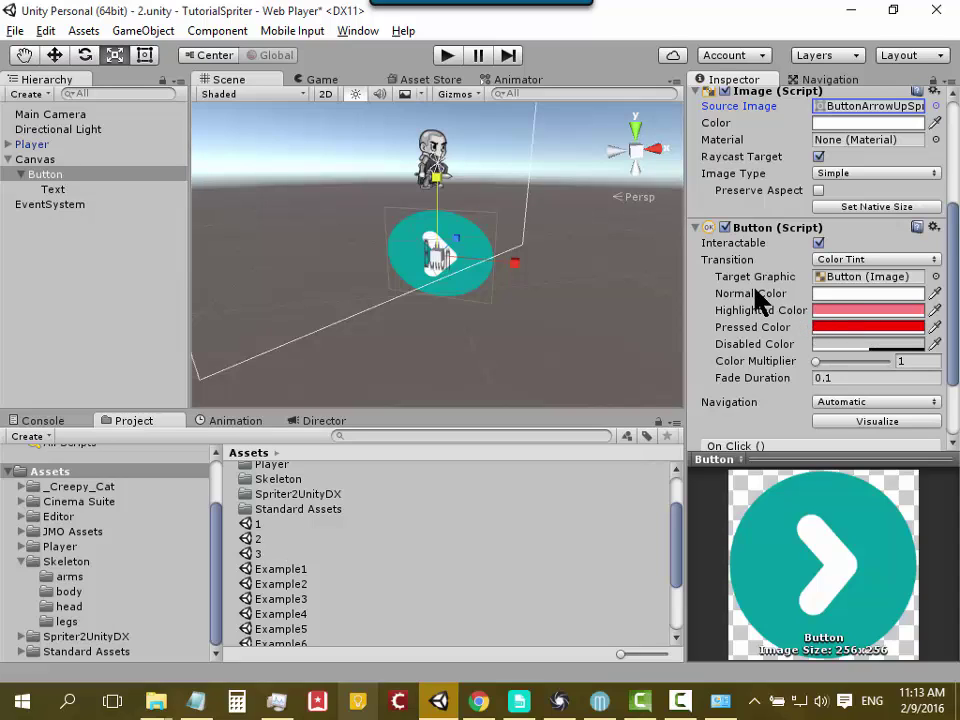
scroll(757, 296, down, 3)
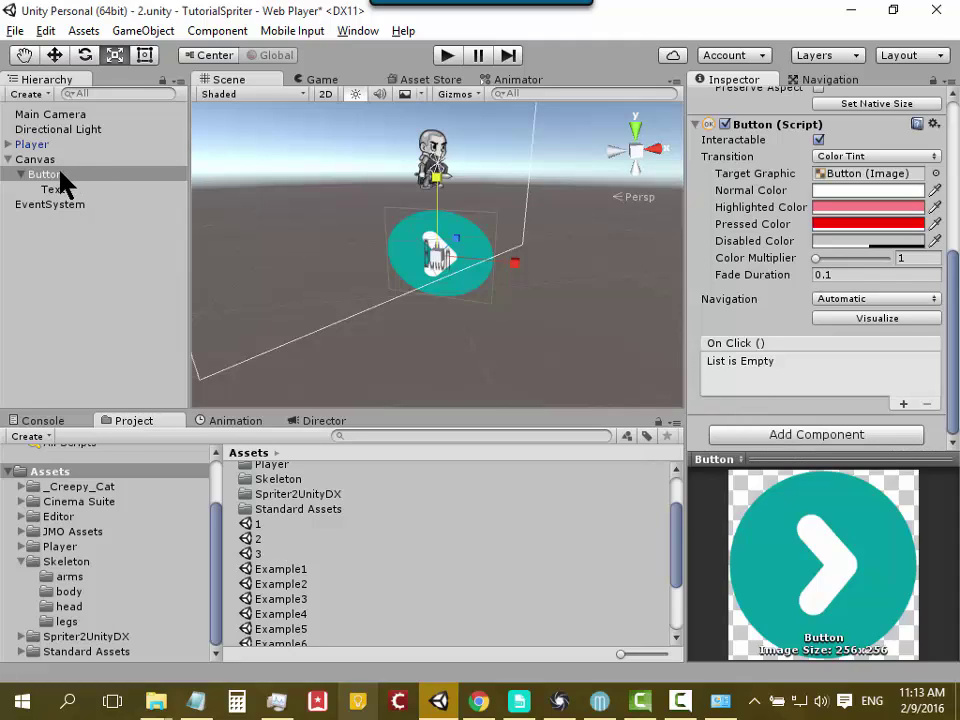
Step: Search components for 'load' and add a Load Level Event script to the scene 2 Button
click(795, 436)
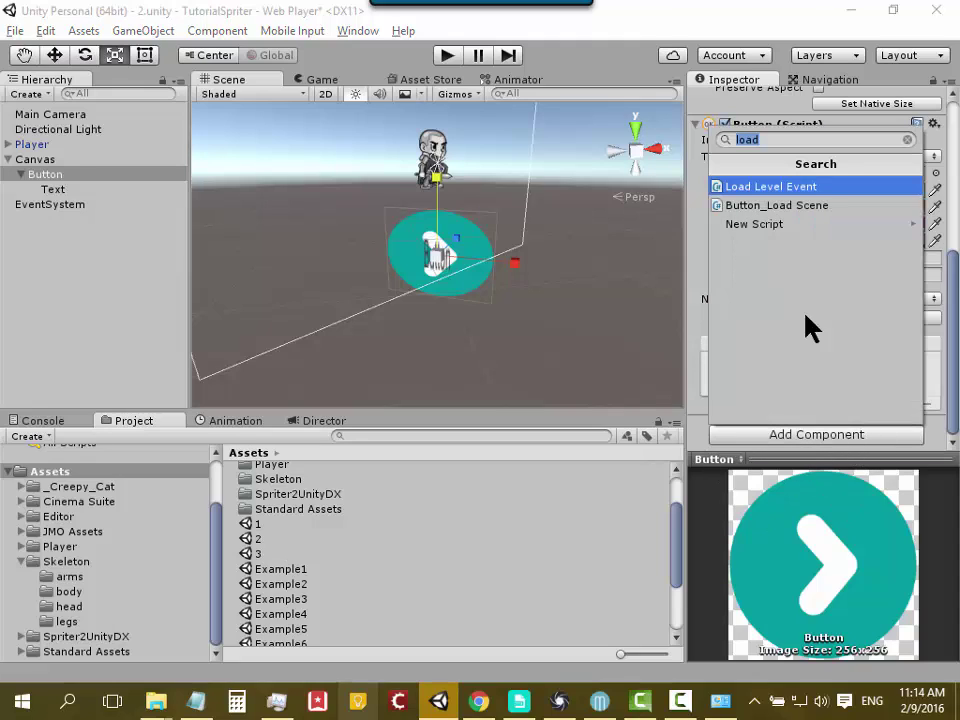
click(768, 140)
key(BackSpace)
key(BackSpace)
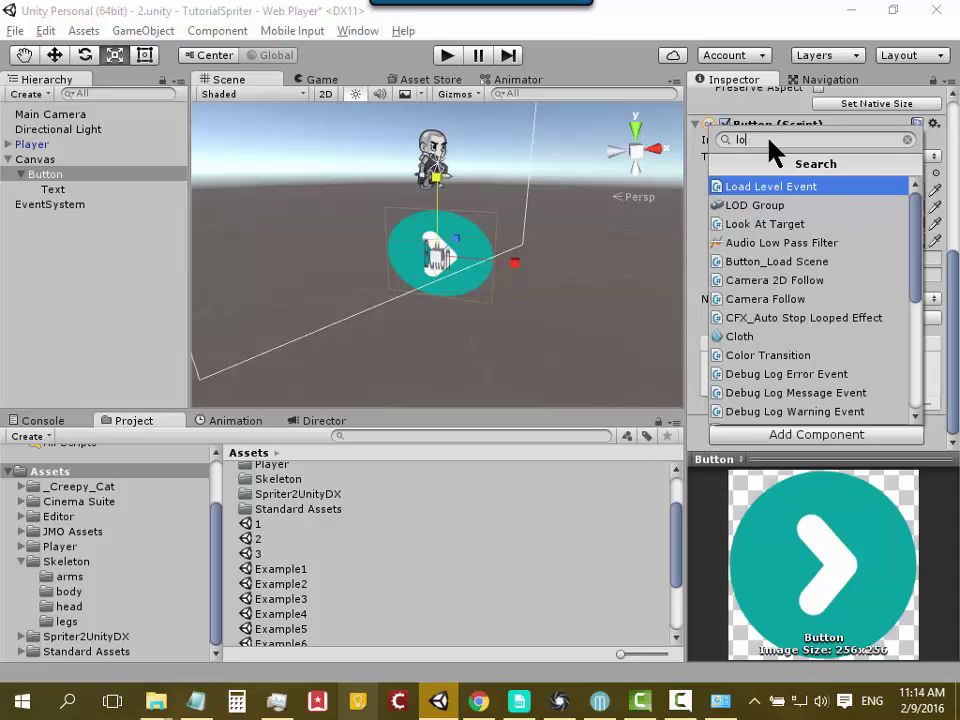
key(BackSpace)
key(BackSpace)
text(load)
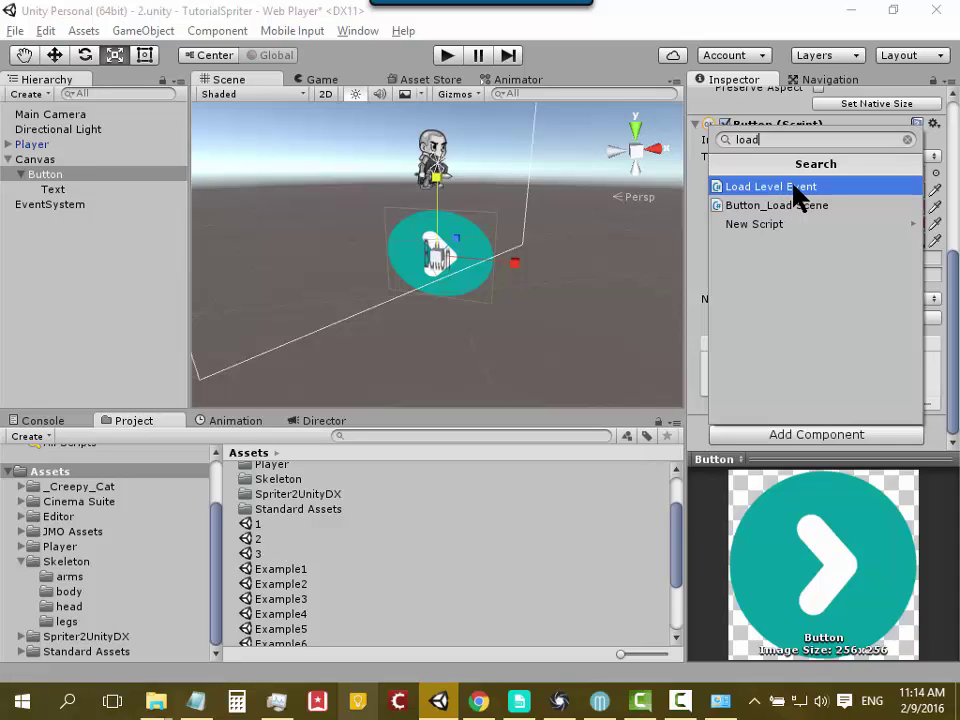
click(793, 187)
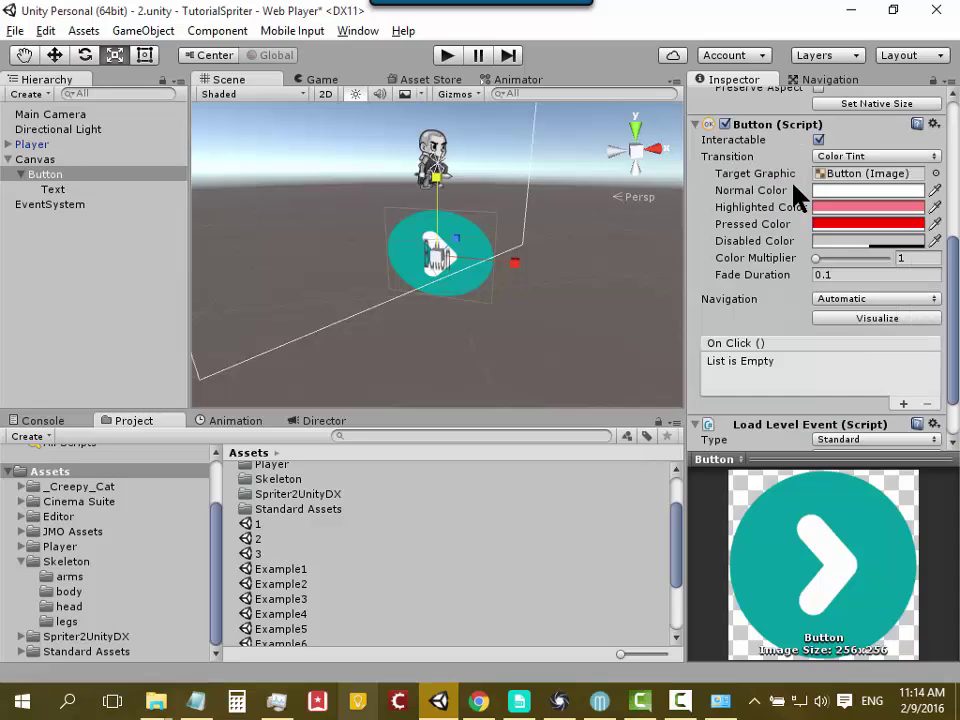
scroll(808, 368, down, 3)
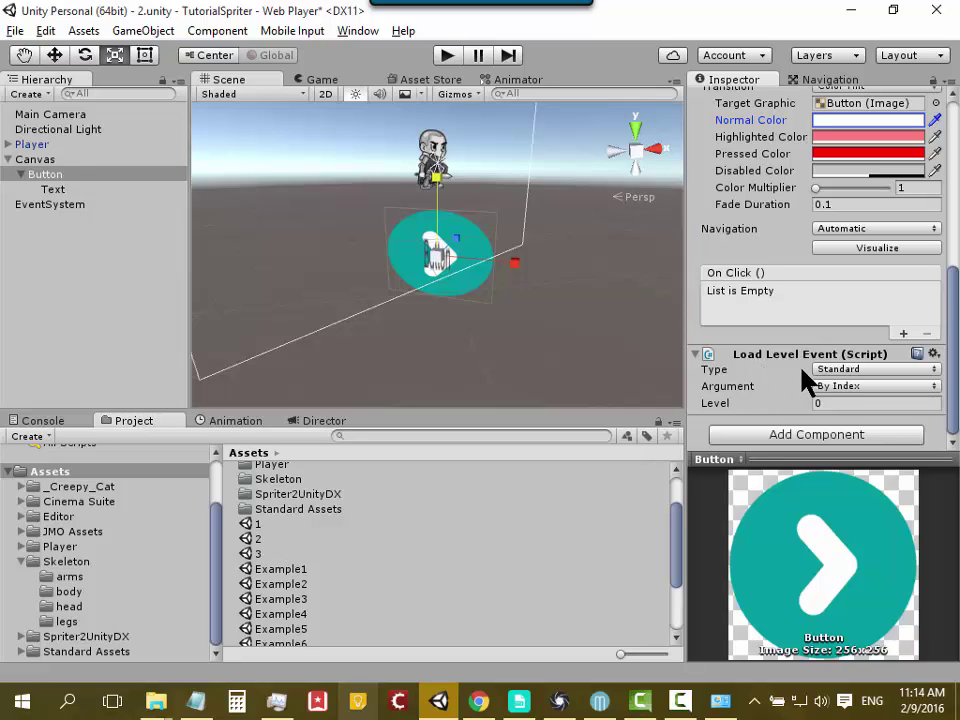
Step: Keep the Load Level Event type on Standard and bring up the Argument options
click(840, 369)
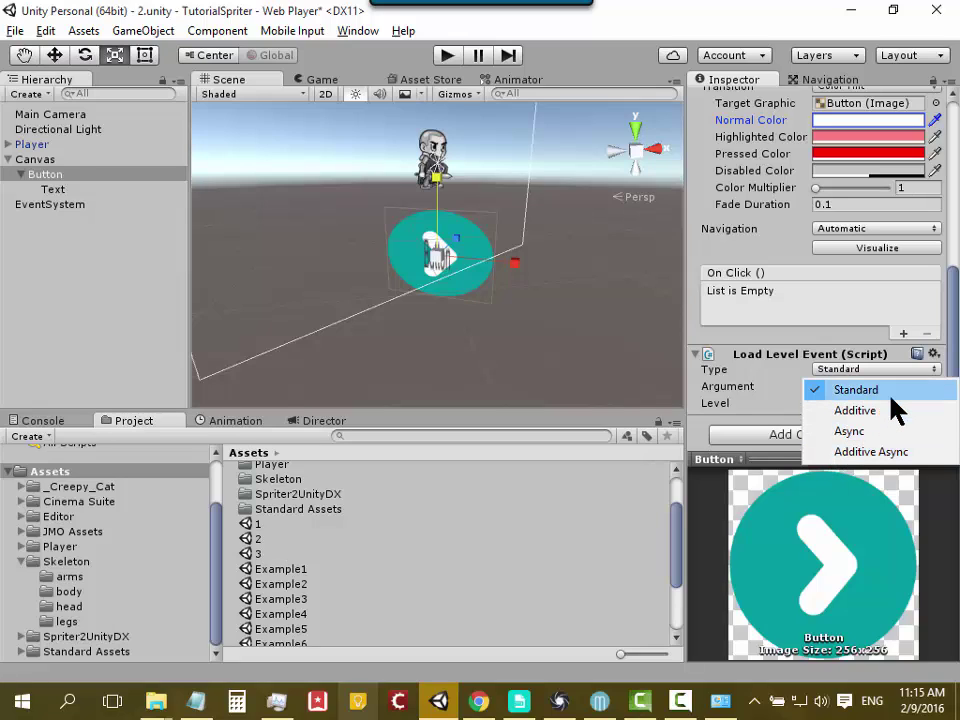
click(880, 390)
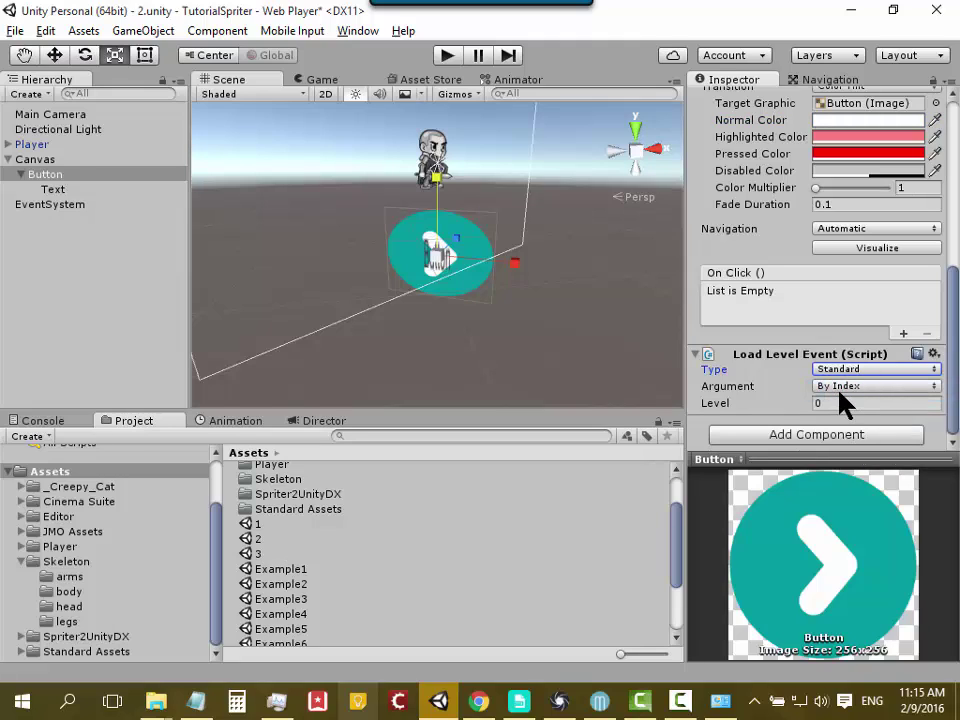
click(838, 387)
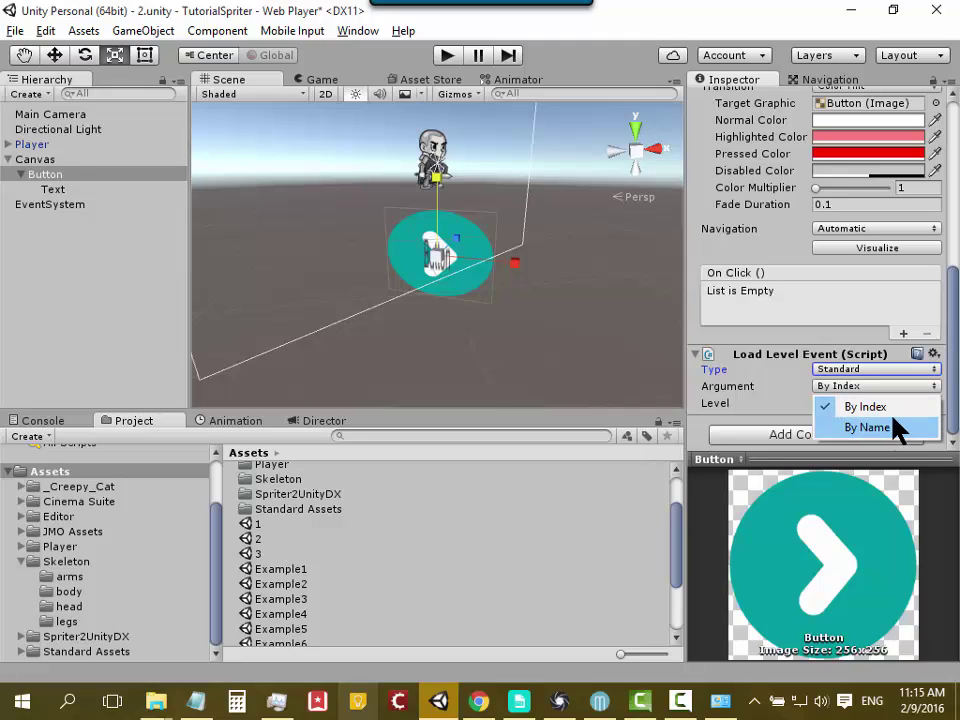
Step: Switch the argument to By Name and enter 1 as the Level Name
click(887, 425)
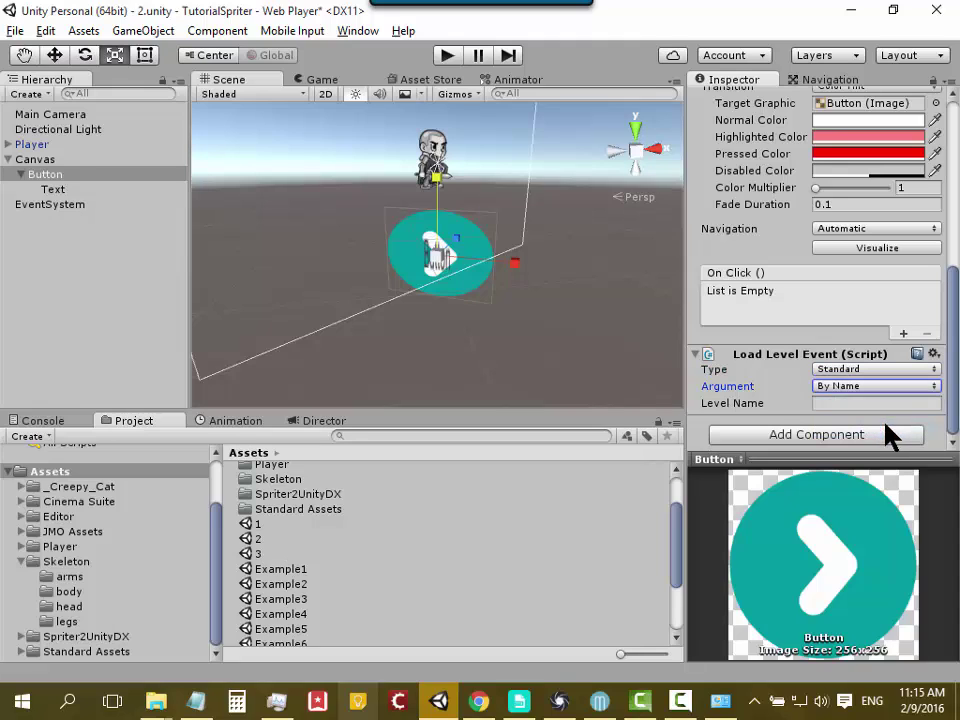
click(831, 404)
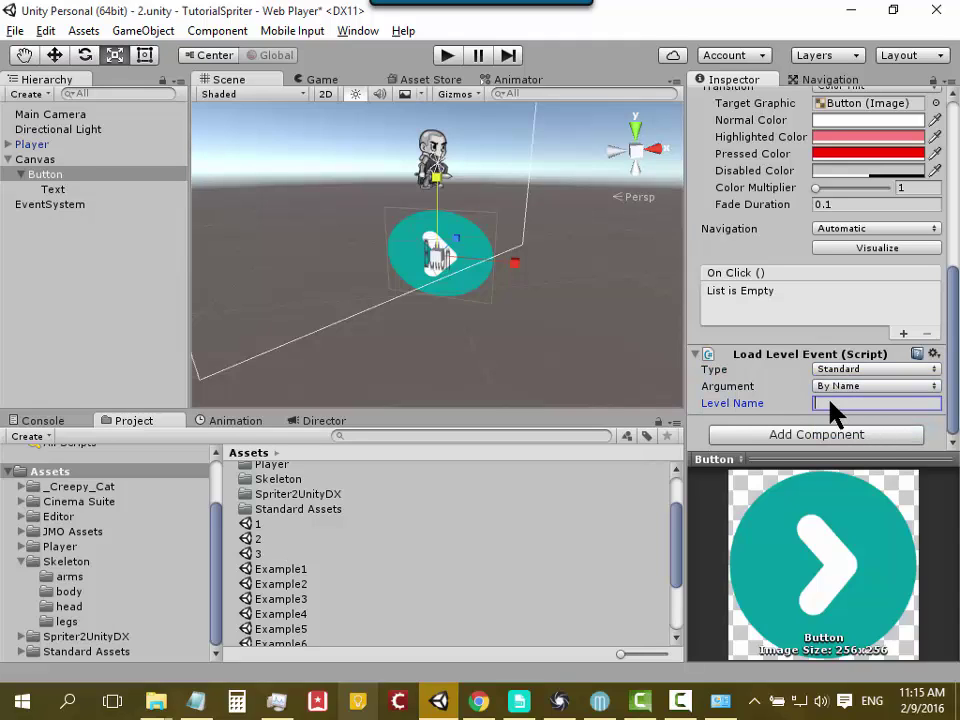
text(1)
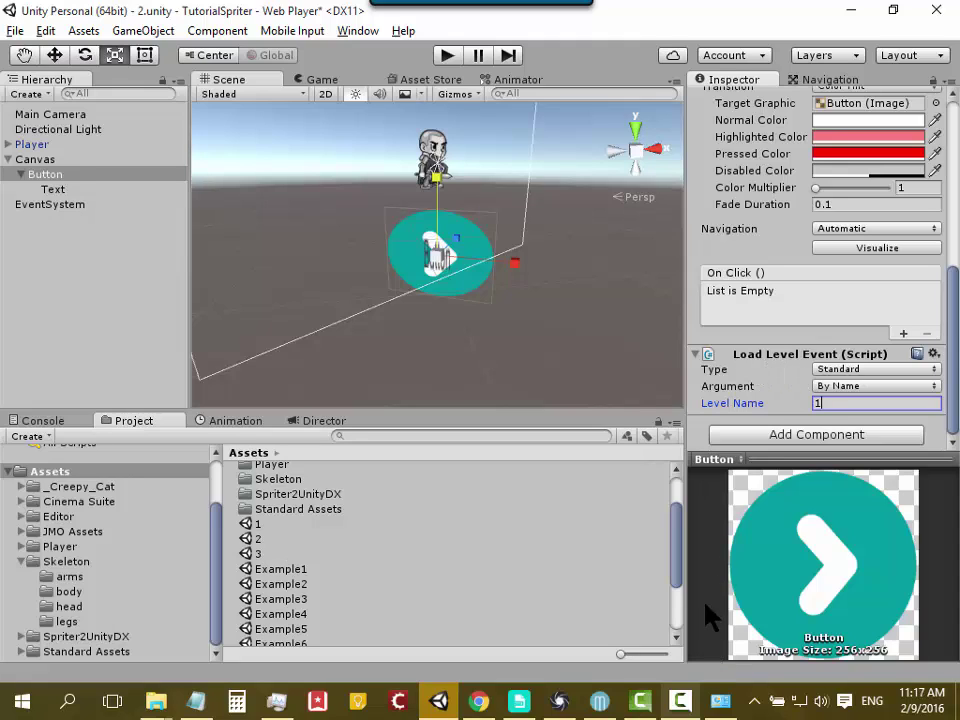
click(681, 698)
click(864, 576)
Step: Add an On Click entry and drag the Button object from the Hierarchy into its object slot
click(903, 334)
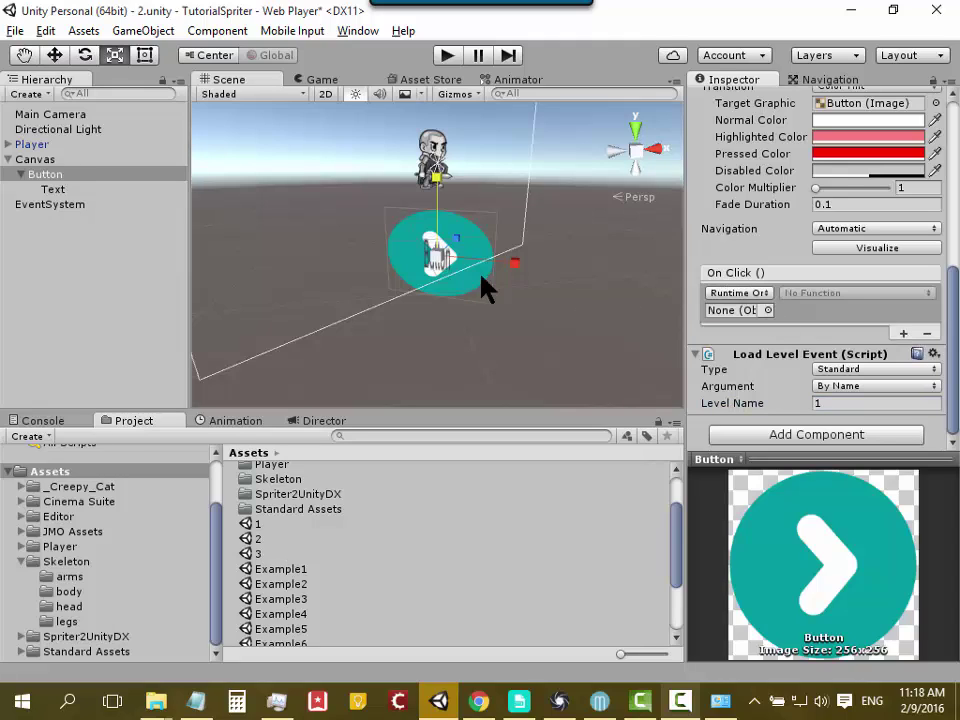
click(55, 176)
drag(55, 176, 738, 320)
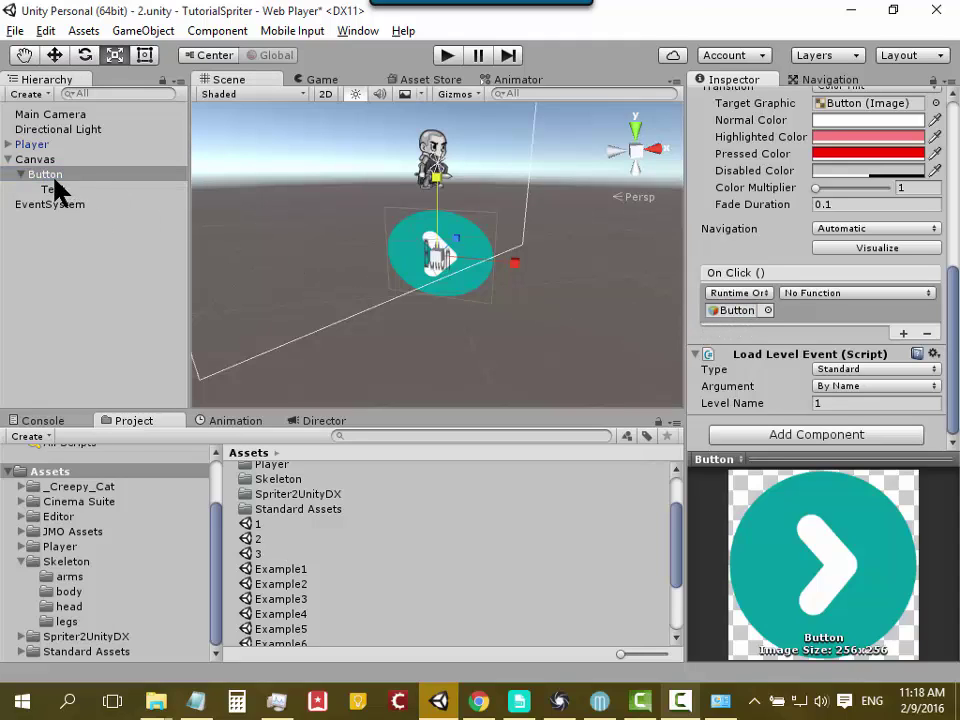
drag(55, 180, 731, 320)
drag(38, 179, 731, 318)
drag(731, 318, 733, 318)
mouse_move(62, 178)
mouse_down()
mouse_move(735, 315)
mouse_move(279, 195)
mouse_up()
drag(279, 195, 716, 316)
Step: Set the On Click function to LoadLevelEvent > Trigger ()
click(929, 292)
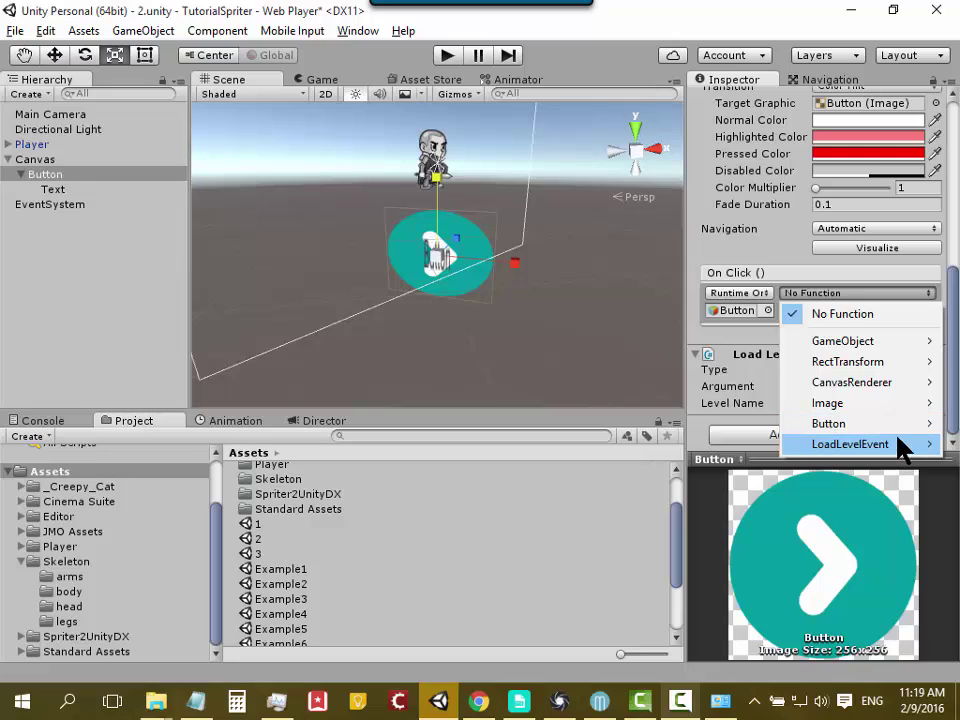
mouse_move(899, 440)
mouse_move(866, 444)
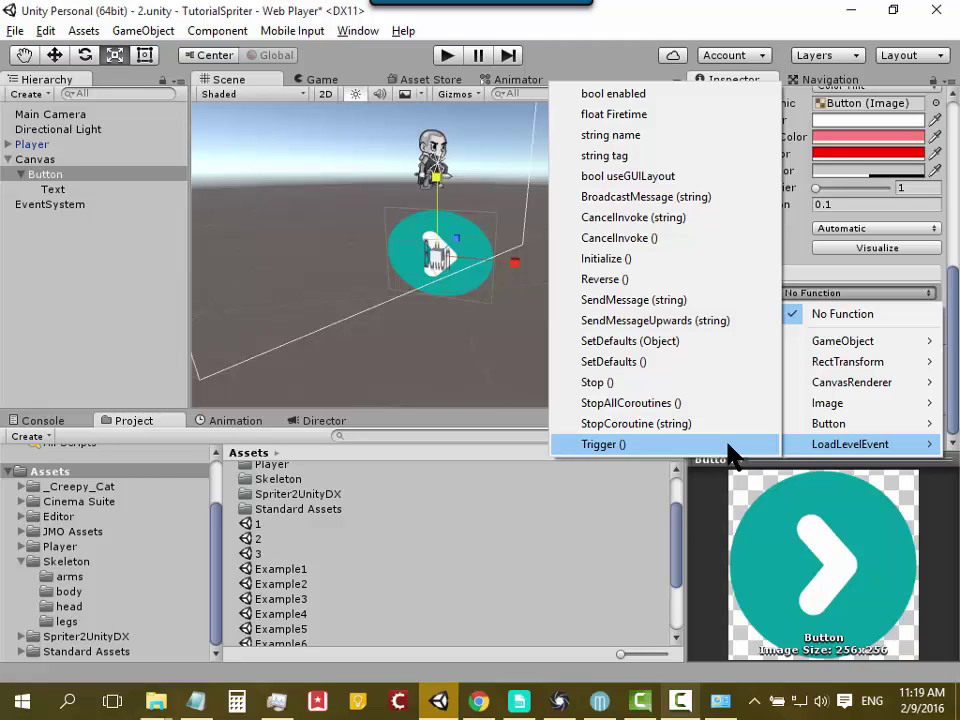
click(729, 447)
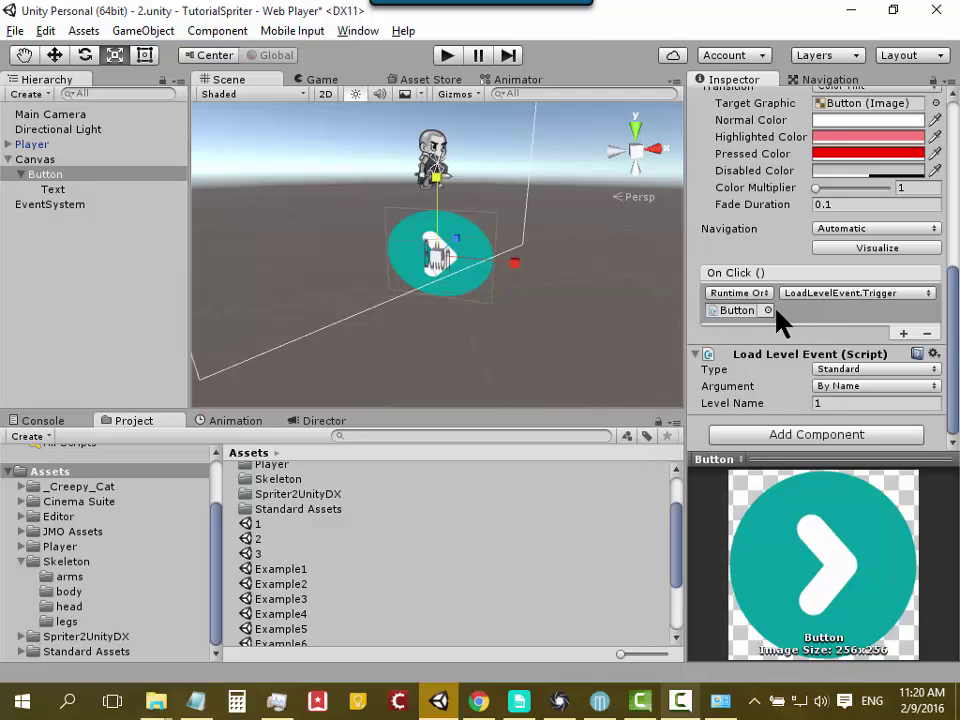
mouse_move(47, 178)
mouse_down()
mouse_move(65, 168)
mouse_move(66, 190)
mouse_up()
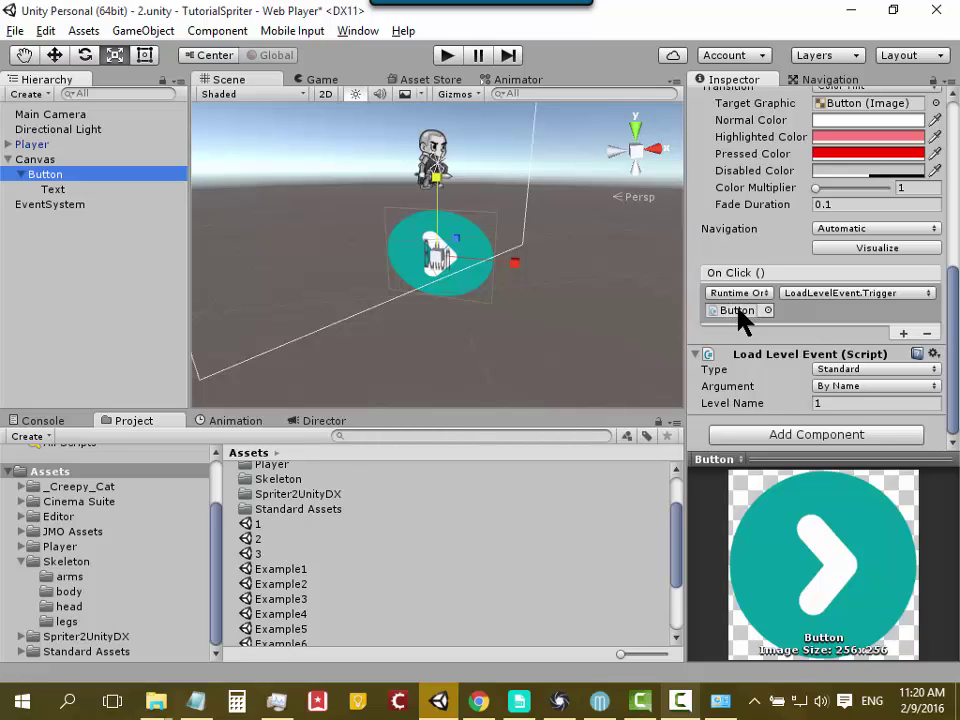
click(842, 294)
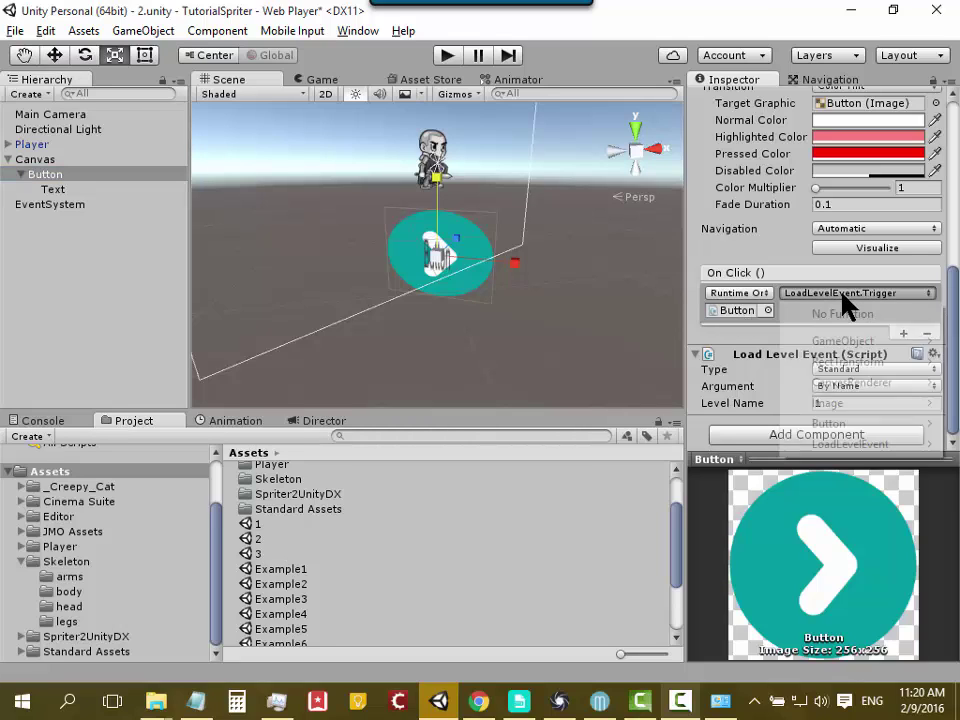
mouse_move(861, 384)
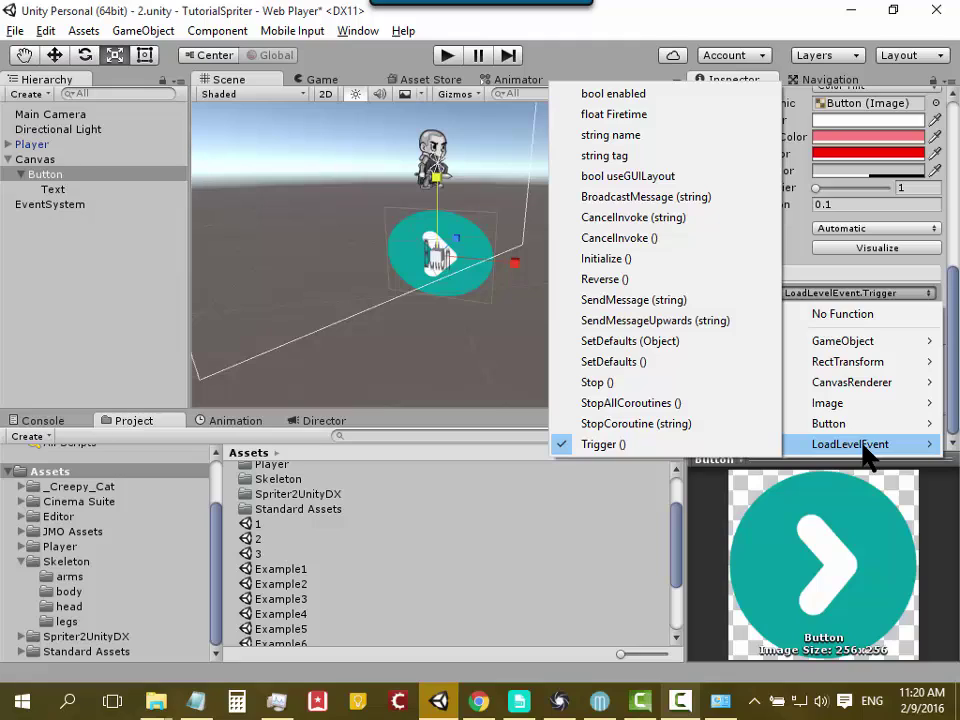
click(721, 445)
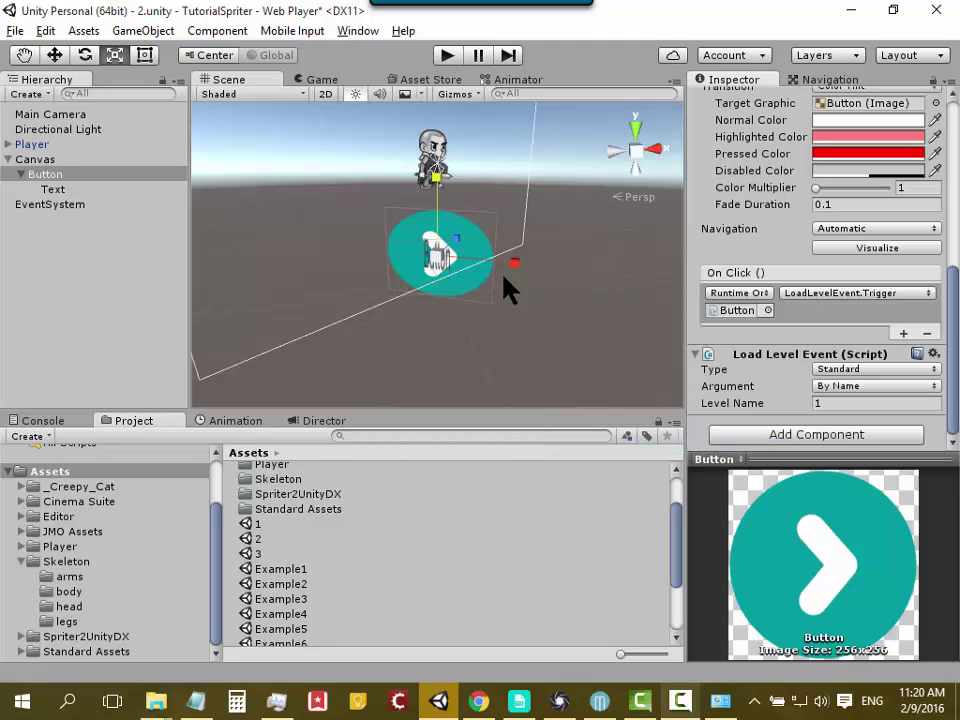
mouse_move(443, 8)
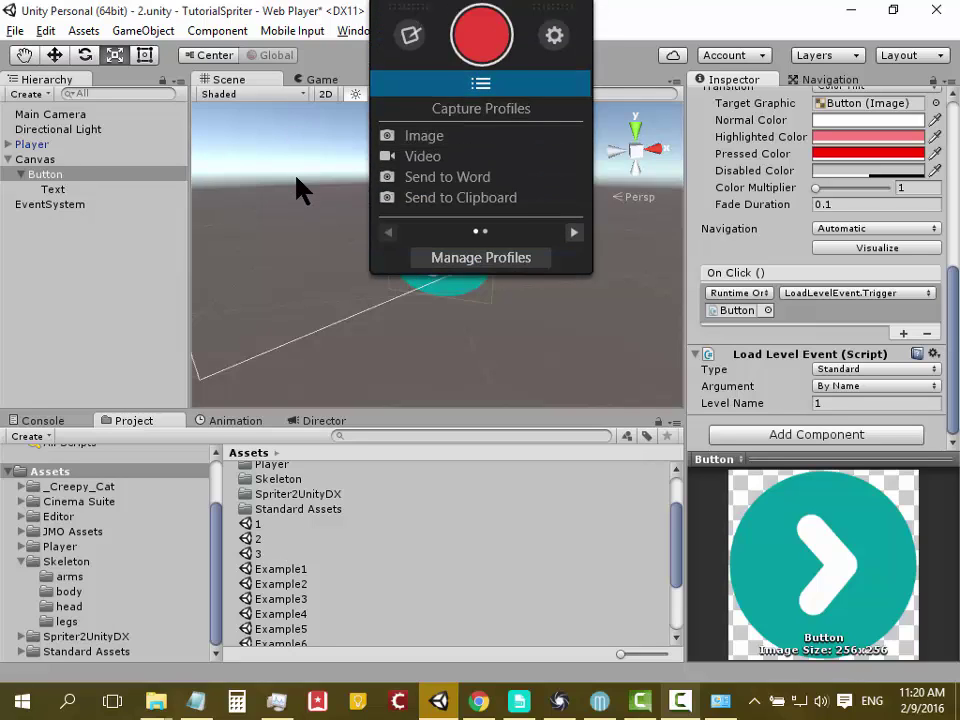
Step: Test the in-game button in Play mode, then stop playing to see the build error
click(443, 57)
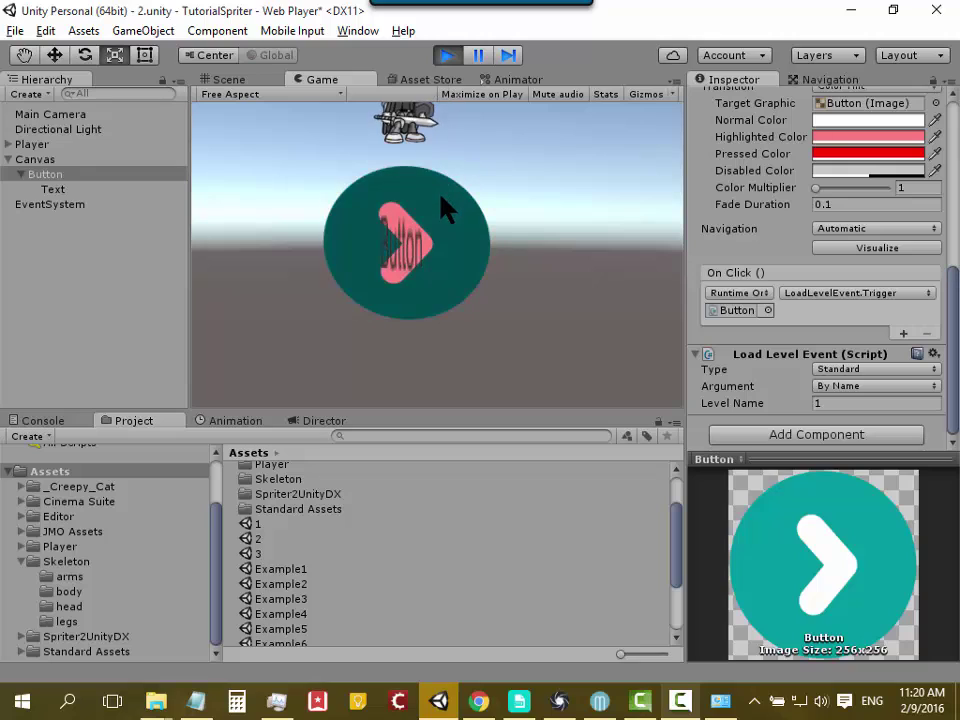
click(443, 210)
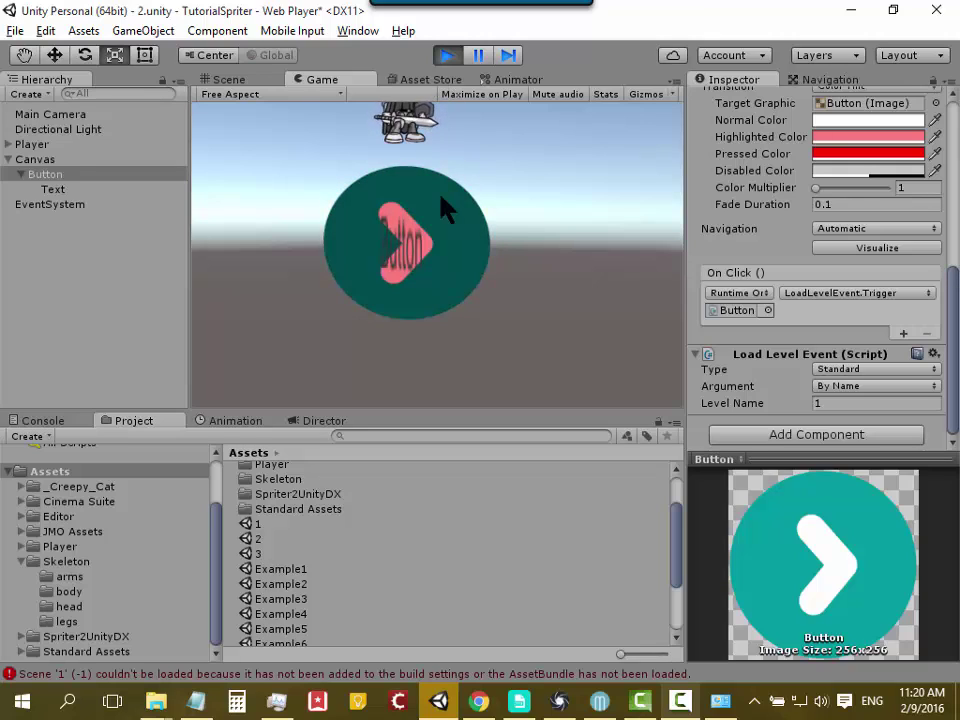
click(443, 57)
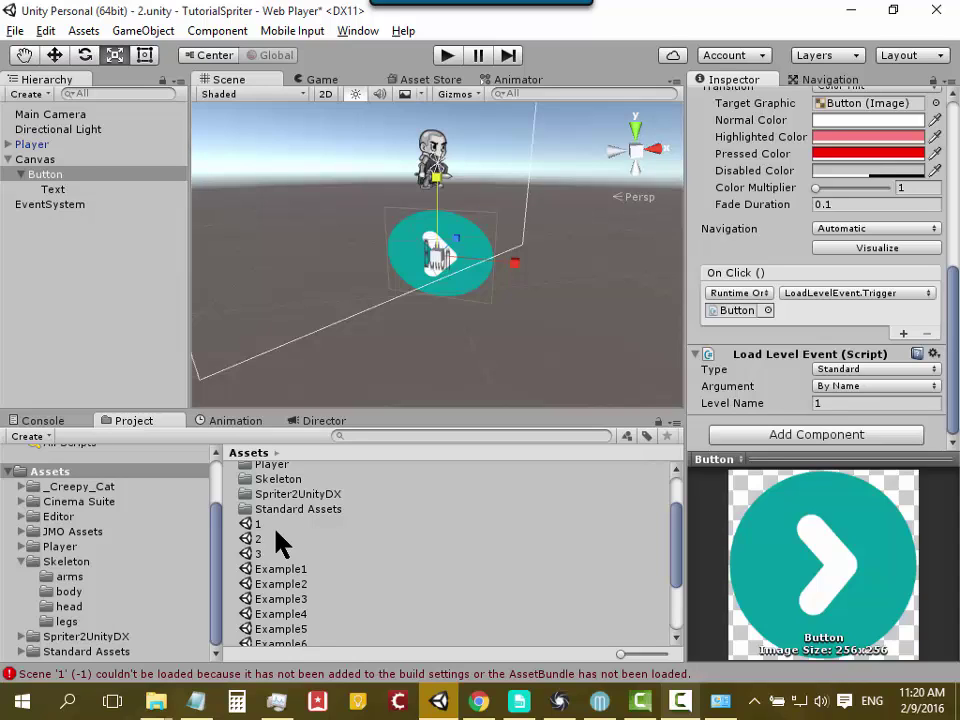
Step: Open File > Build Settings and add scenes 1, 2 and 3 to Scenes In Build
click(15, 32)
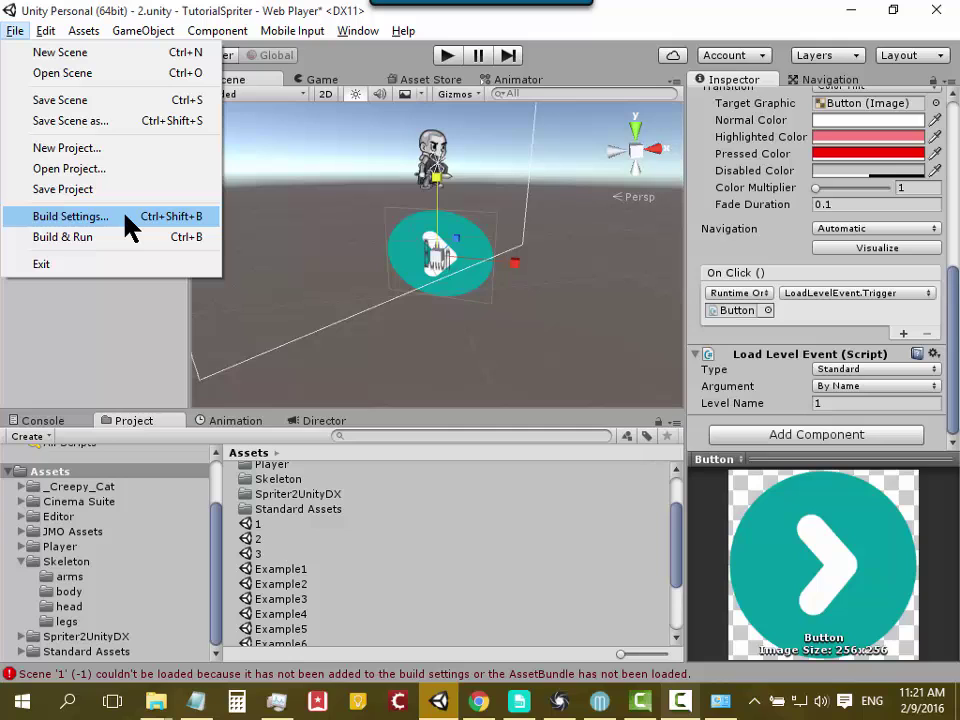
click(130, 228)
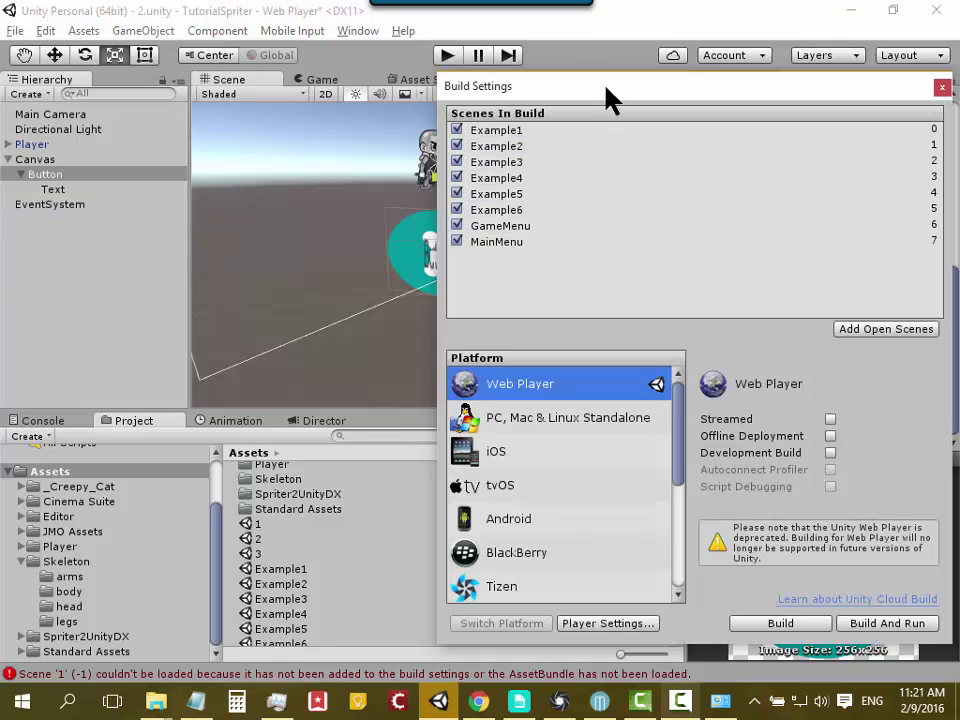
mouse_move(609, 96)
mouse_down()
mouse_move(752, 112)
mouse_move(668, 88)
mouse_move(679, 84)
mouse_up()
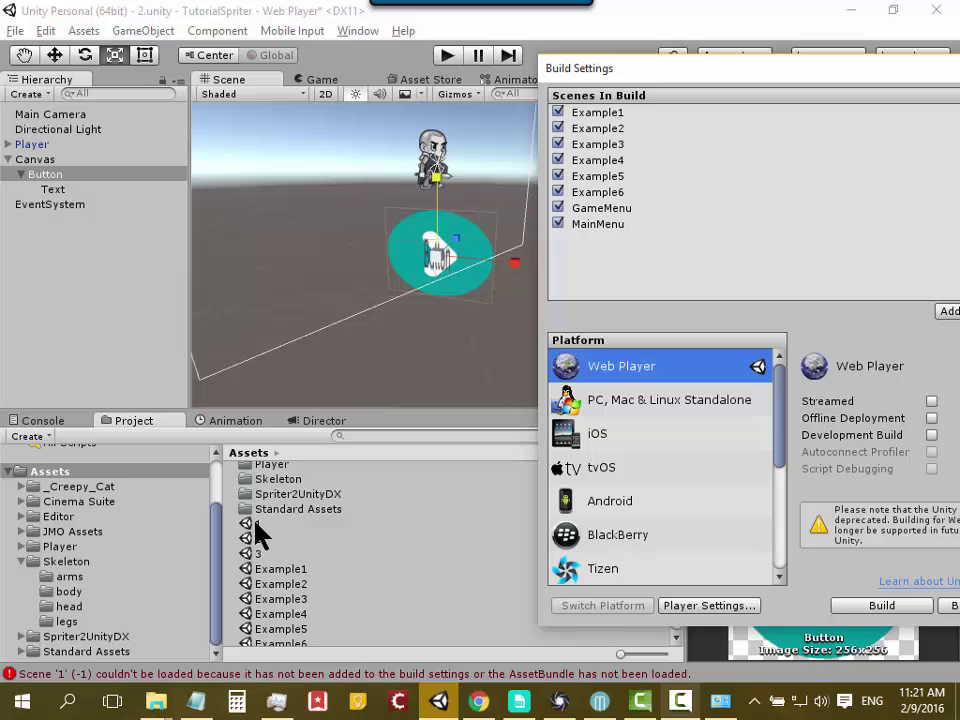
mouse_move(258, 537)
mouse_down()
mouse_move(460, 430)
mouse_move(697, 285)
mouse_up()
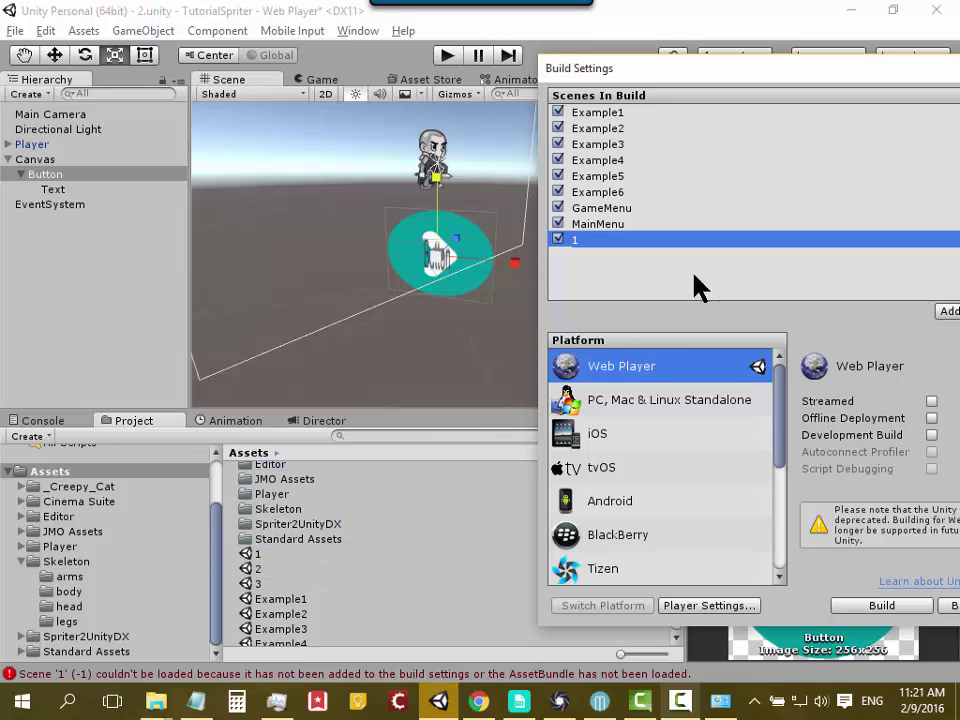
drag(257, 570, 614, 285)
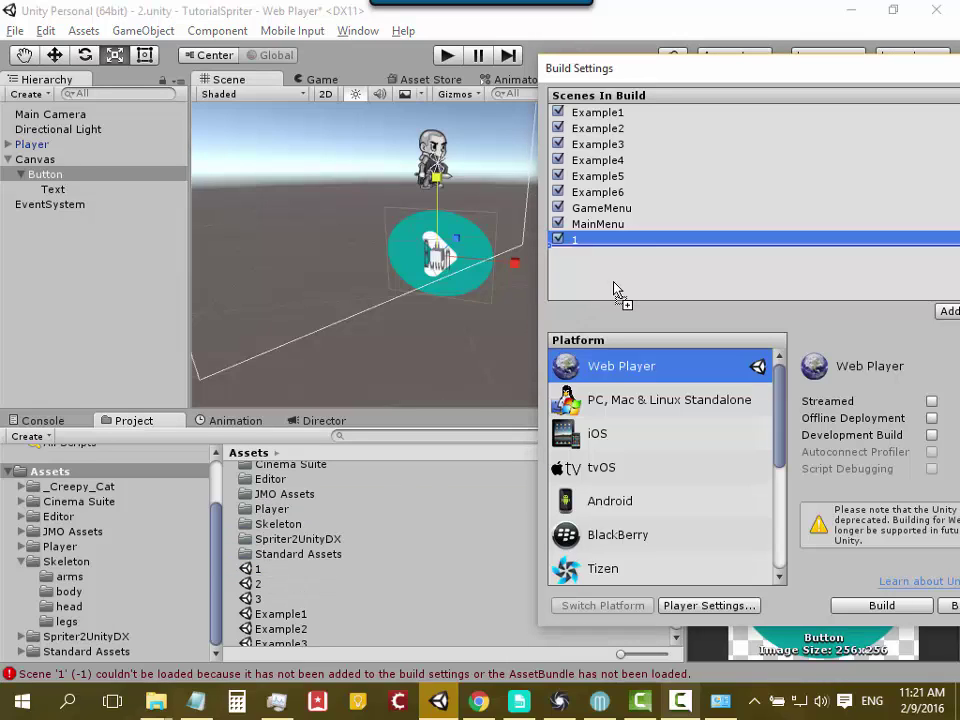
drag(251, 600, 586, 288)
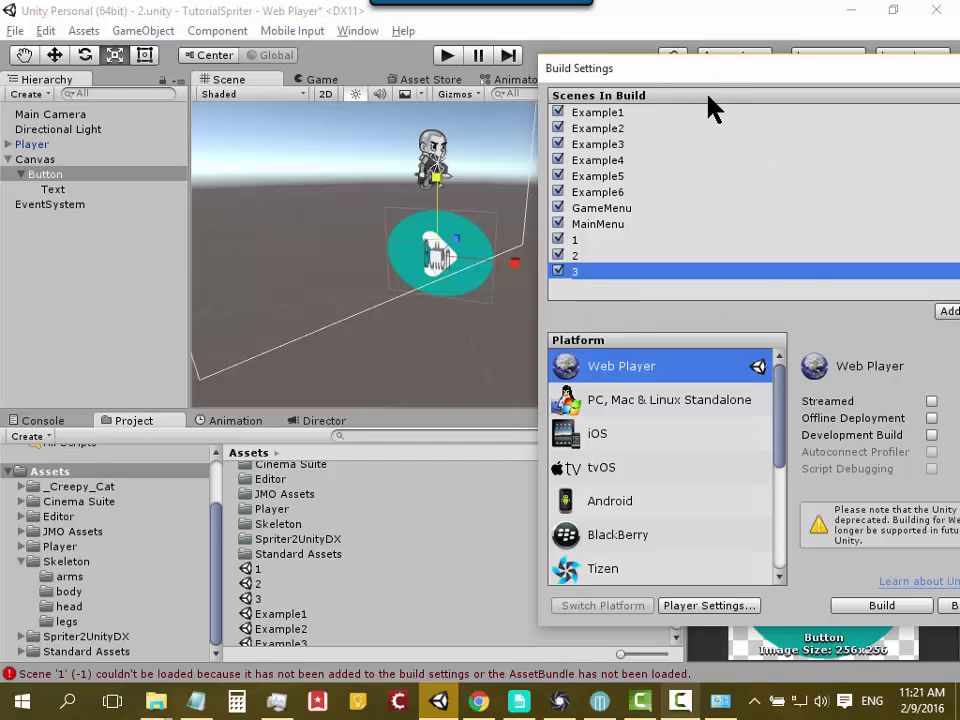
Step: Move the Build Settings window aside and close it
drag(710, 75, 642, 76)
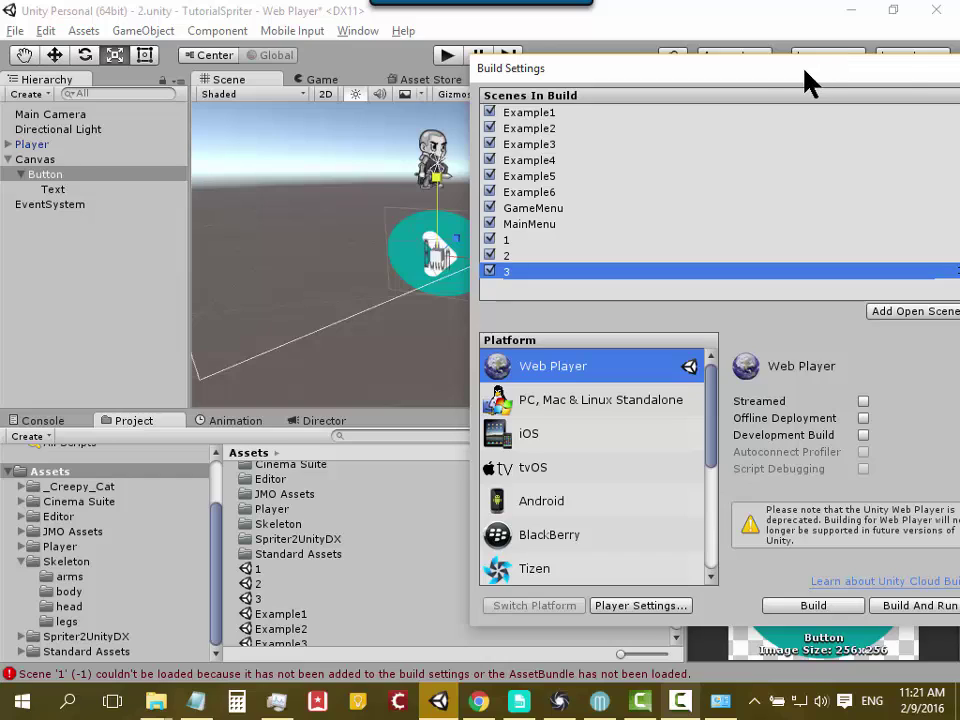
drag(805, 80, 520, 110)
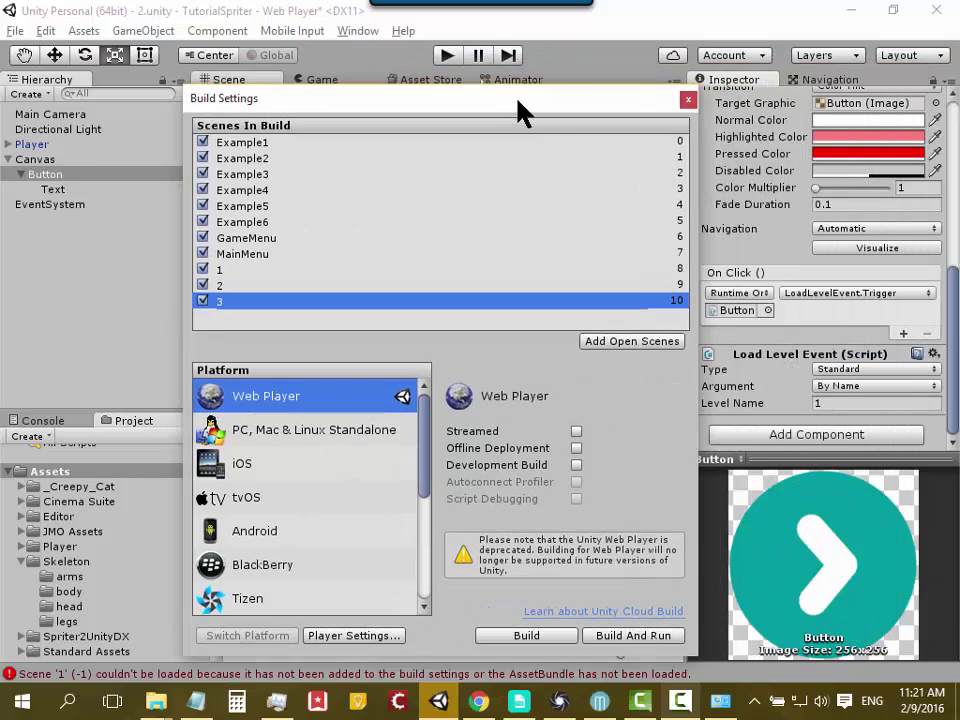
click(687, 100)
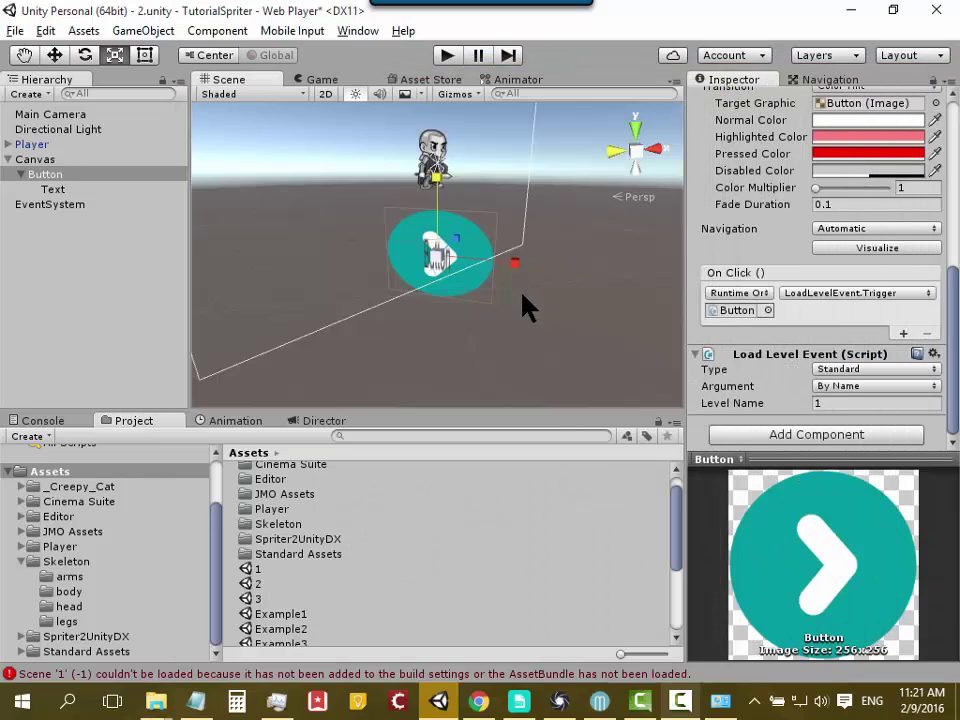
click(447, 56)
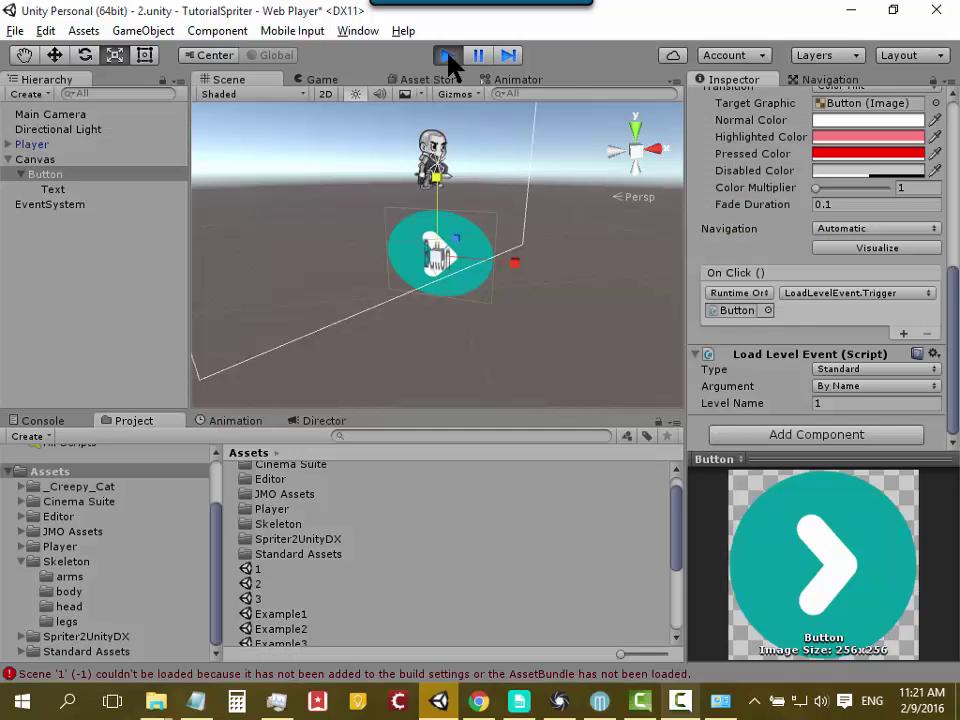
click(450, 215)
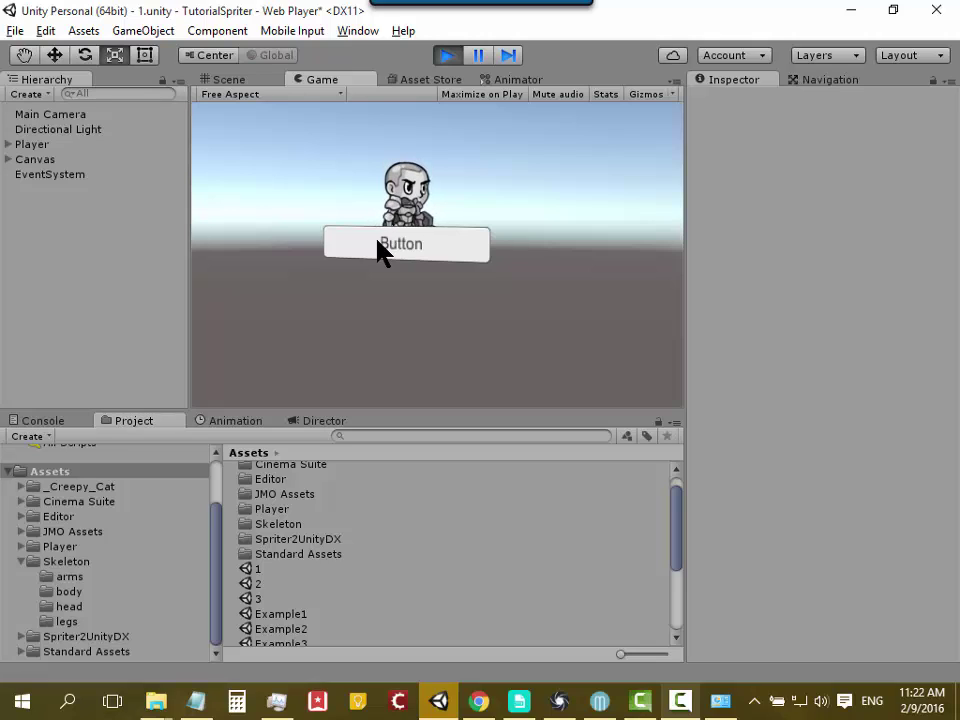
click(447, 55)
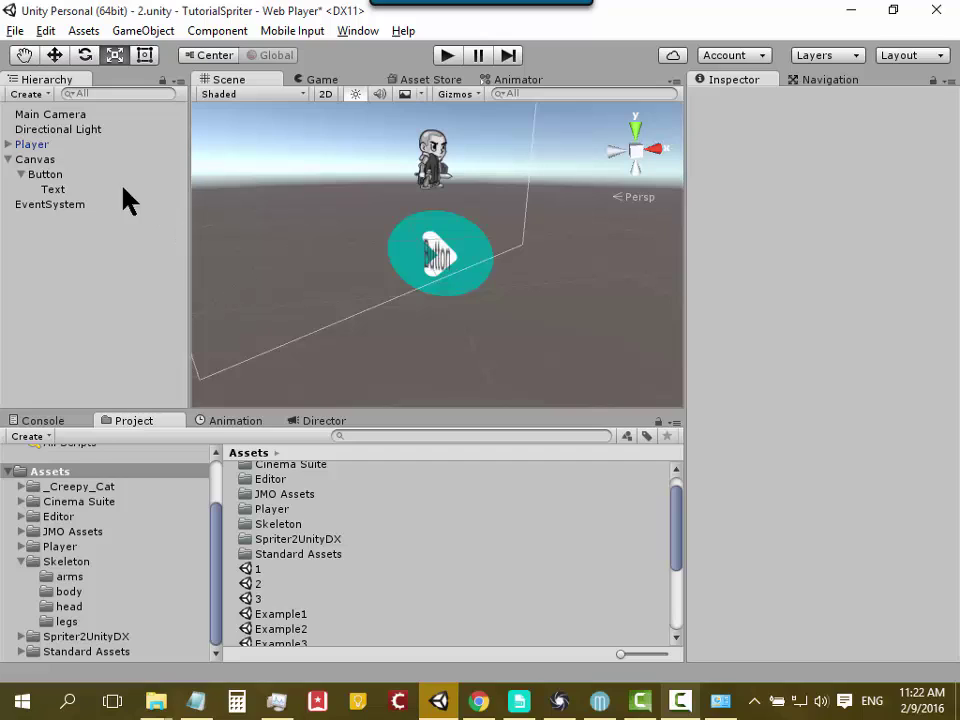
Step: Save scene 2, then open scene 1 and select its Button
click(15, 30)
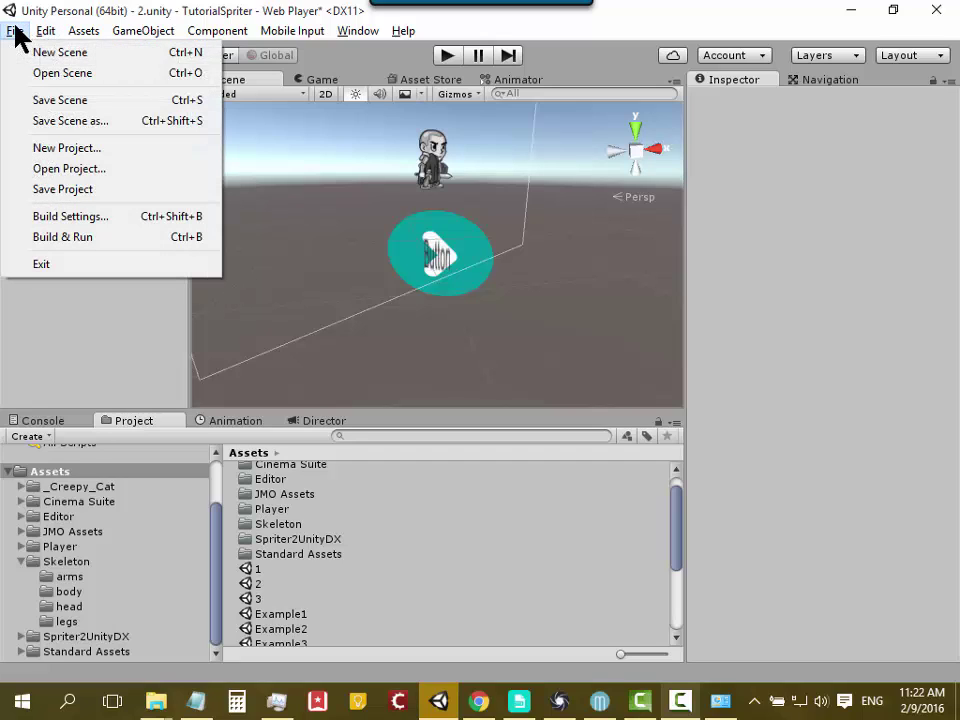
click(53, 100)
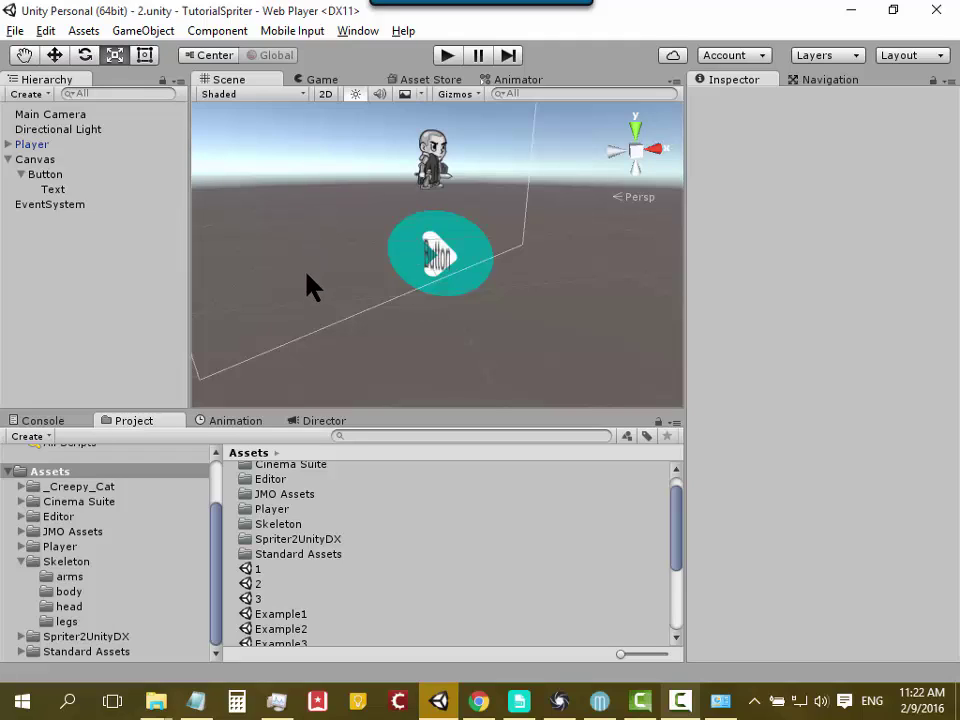
double_click(246, 568)
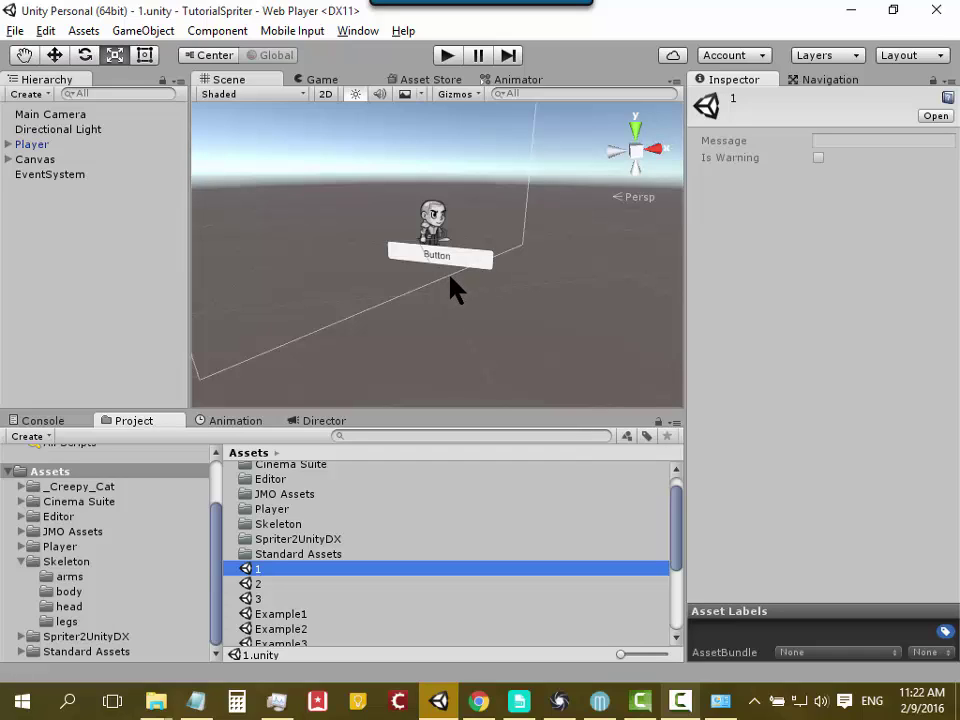
click(444, 258)
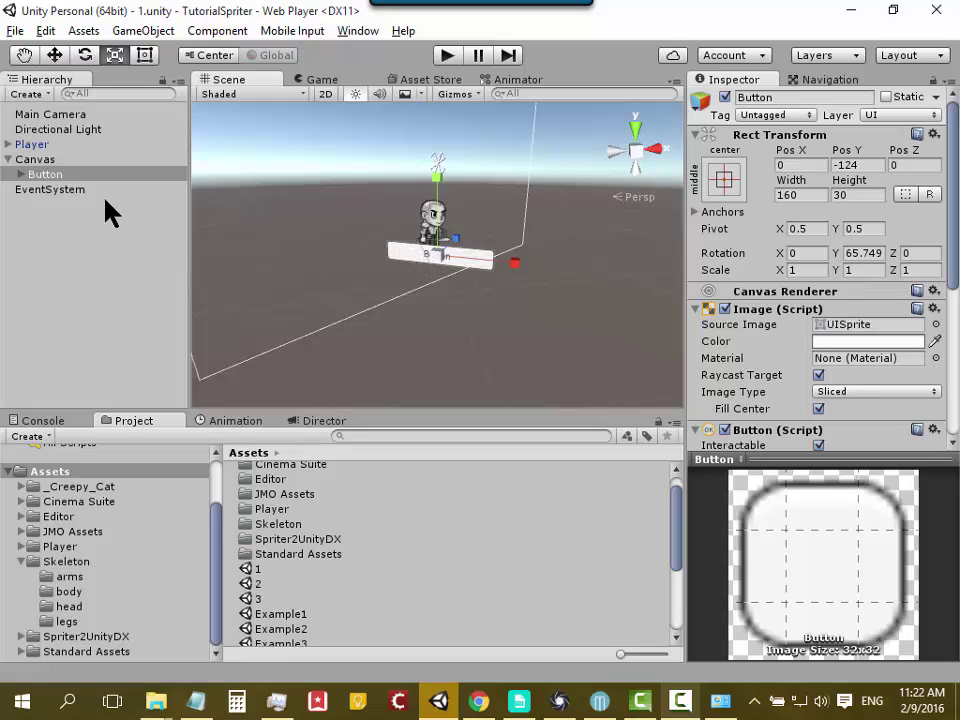
Step: Set the Button's Highlighted Color to pink F97777 and Pressed Color to red FF0000
click(65, 177)
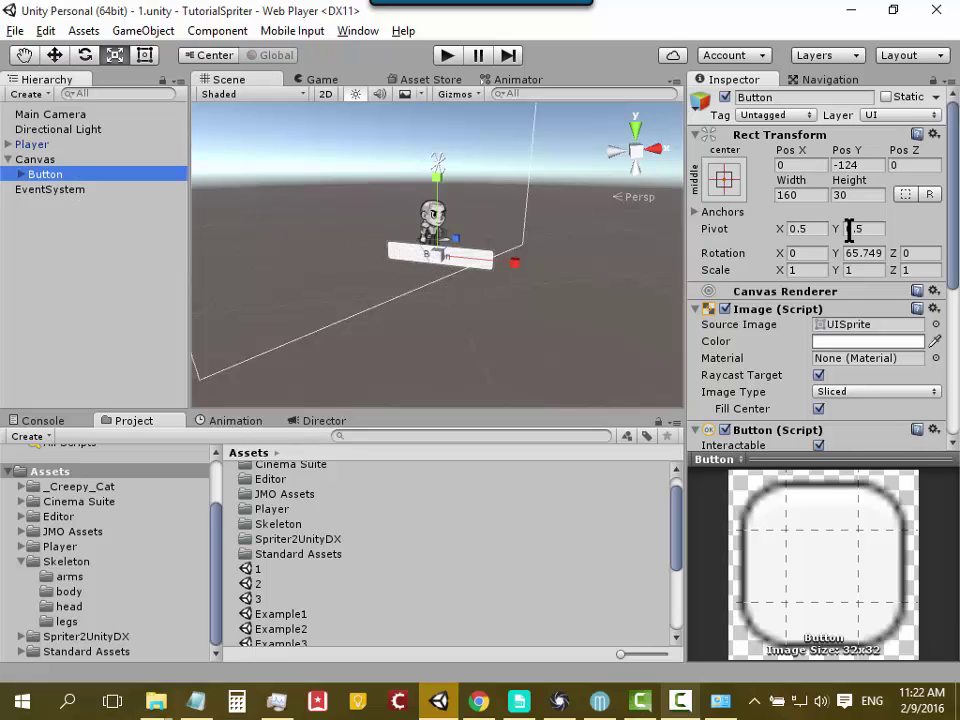
scroll(868, 212, down, 4)
scroll(868, 212, down, 3)
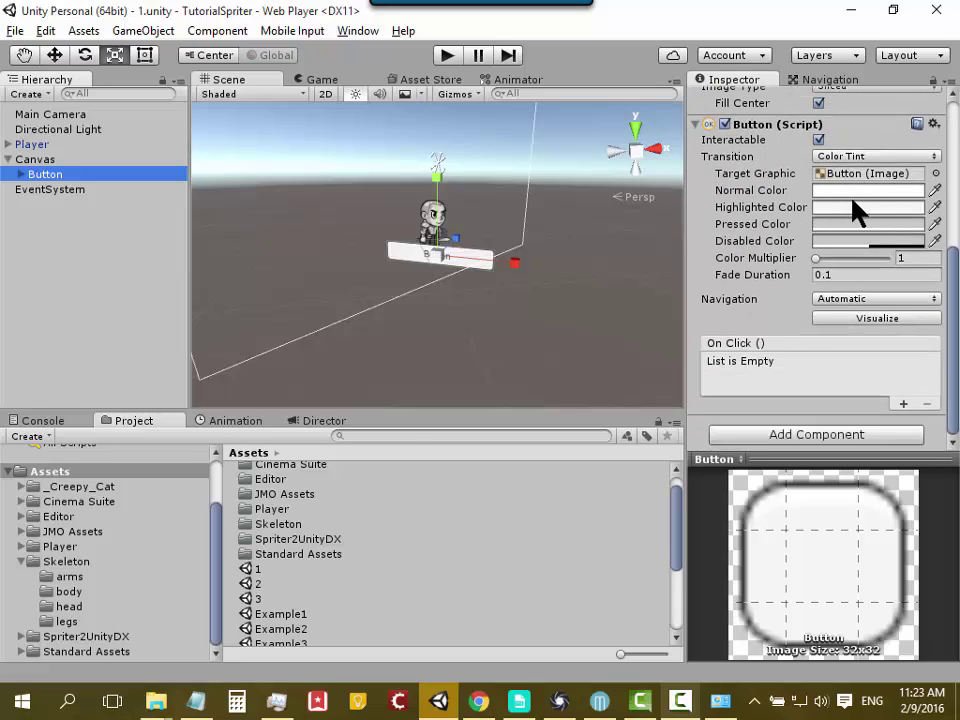
click(845, 206)
drag(505, 364, 517, 361)
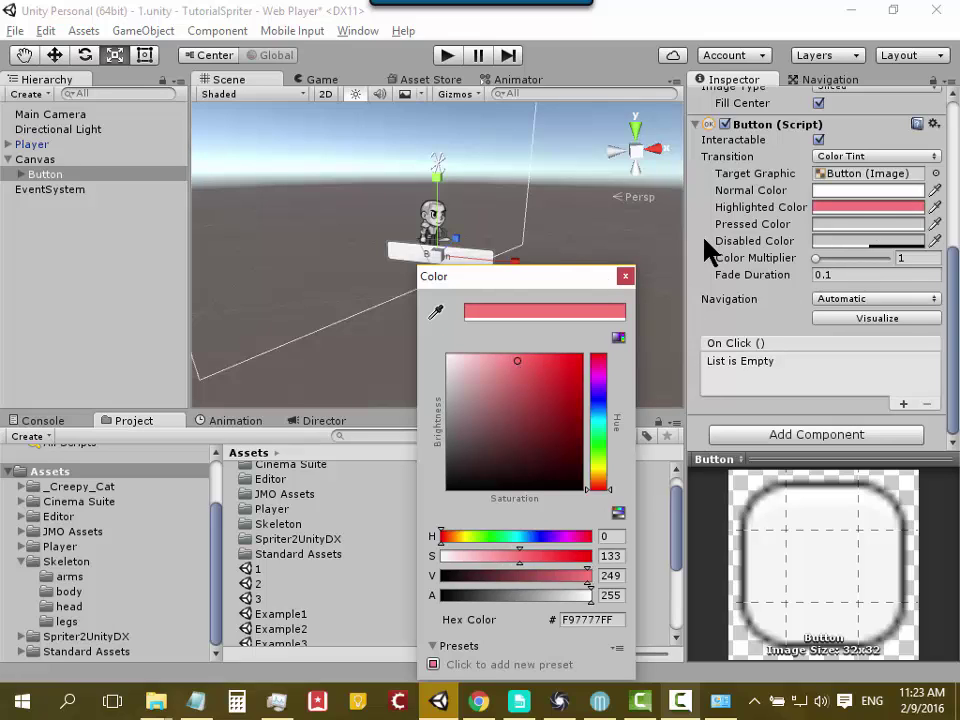
click(625, 276)
click(853, 224)
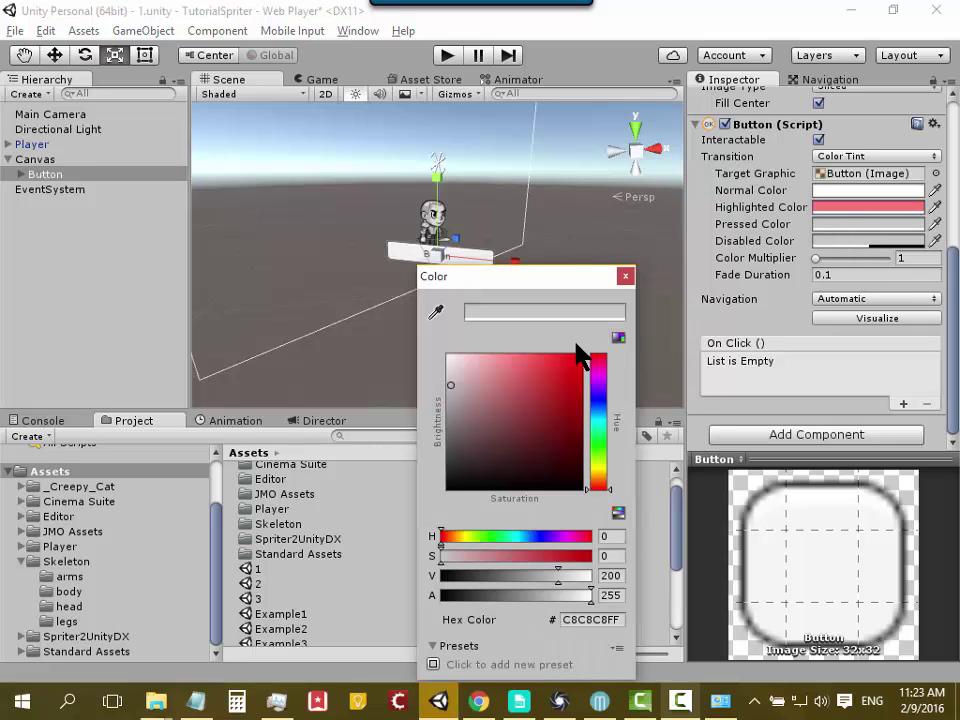
drag(578, 355, 589, 358)
click(627, 275)
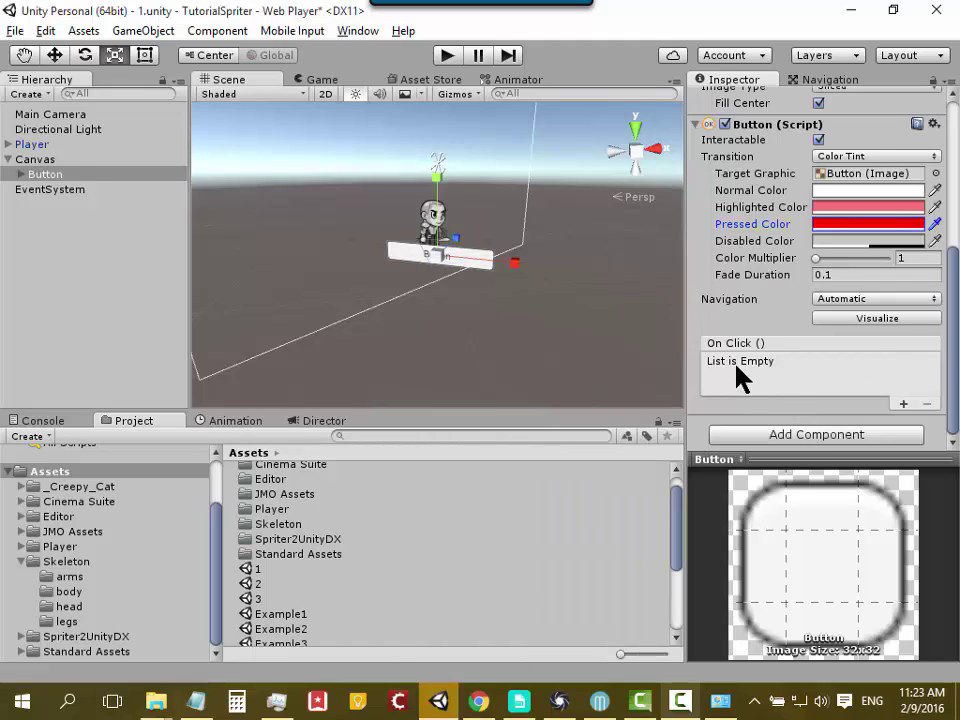
Step: Add a Load Level Event component to scene 1's Button, leaving Type on Standard
click(794, 434)
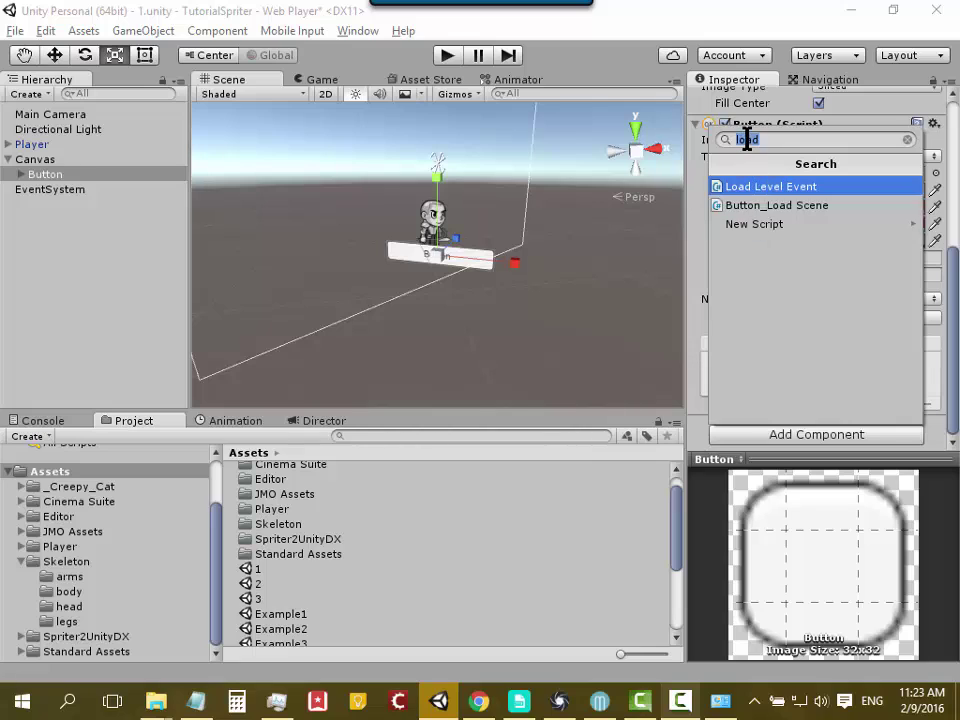
click(790, 190)
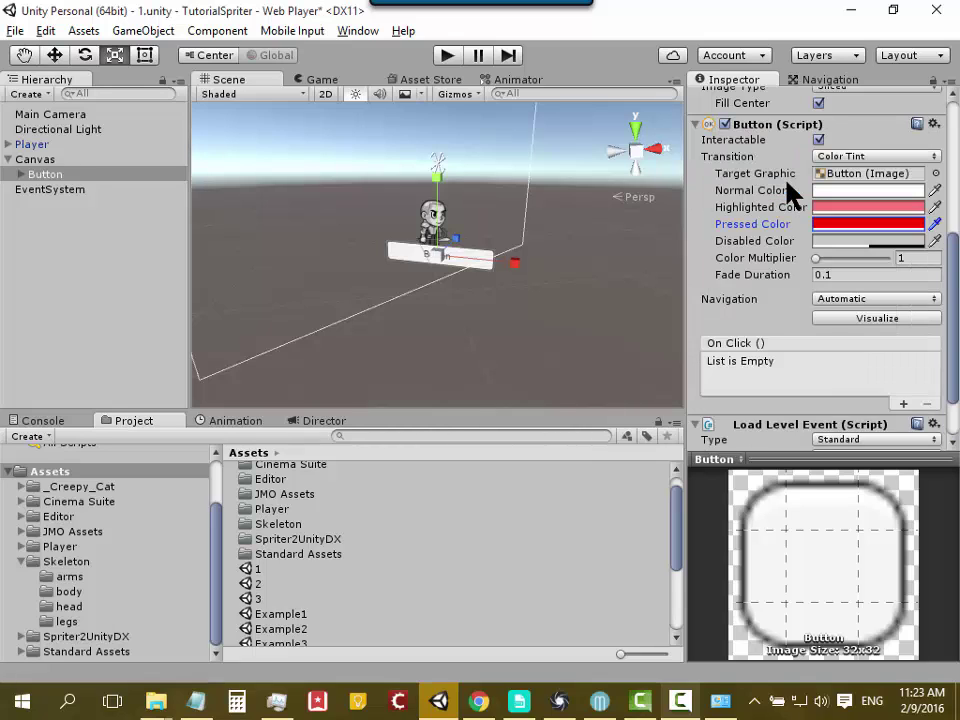
scroll(955, 412, down, 2)
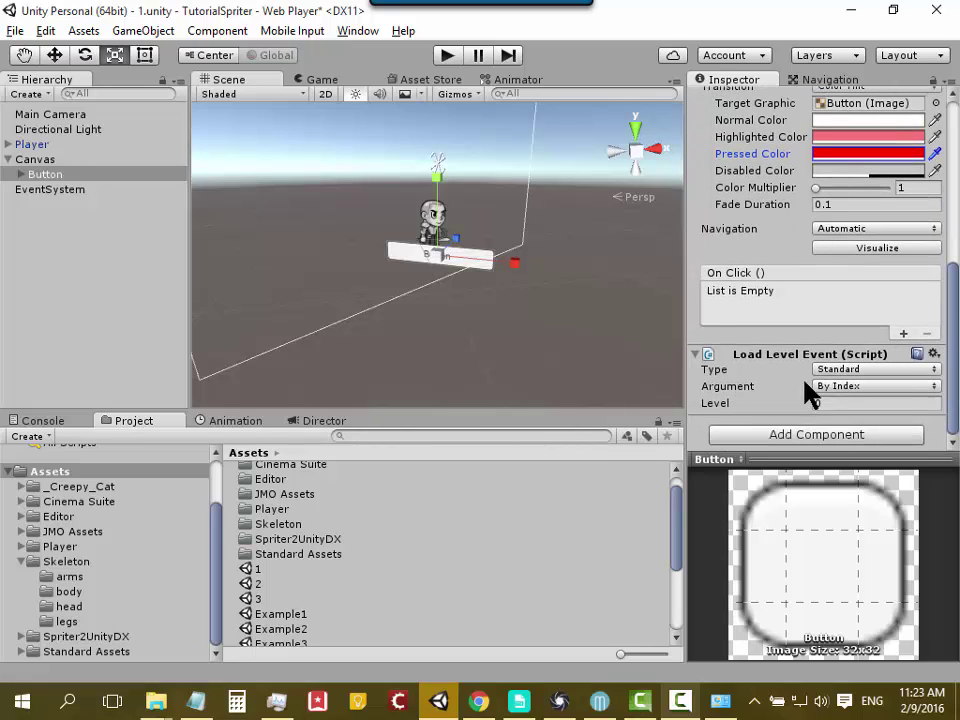
click(878, 369)
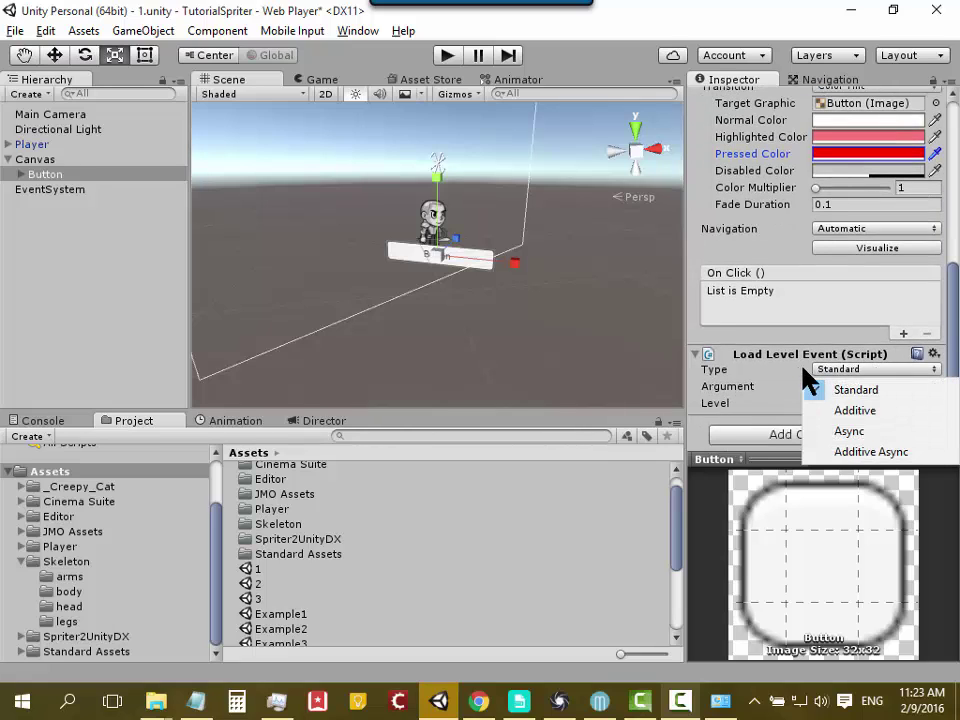
click(850, 390)
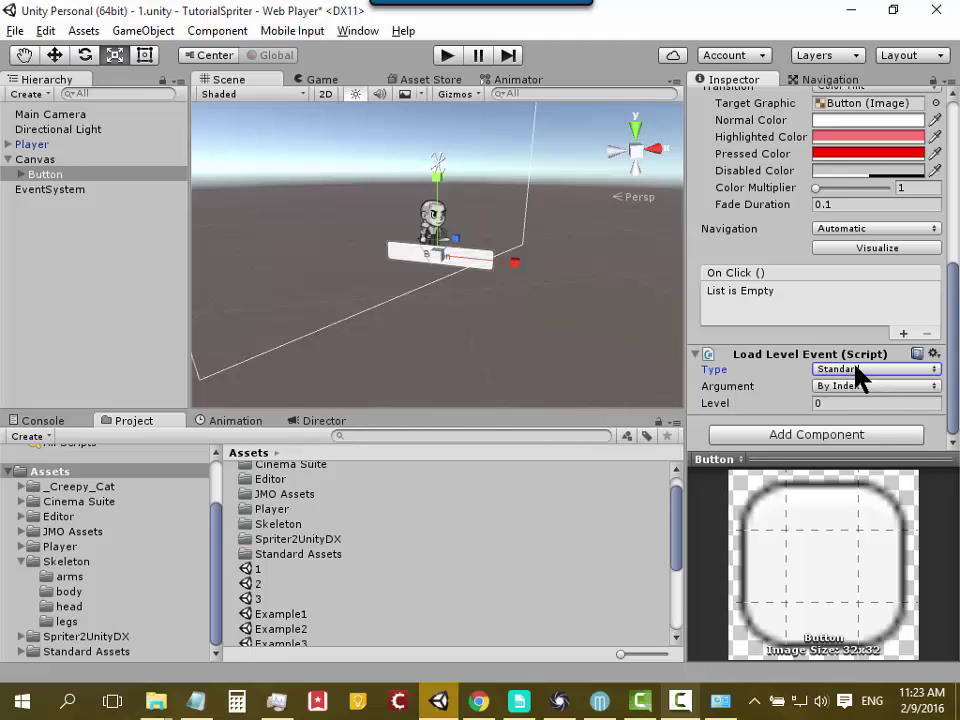
Step: Set the Load Level Event to Additive type, By Name argument, with Level Name 2
click(856, 368)
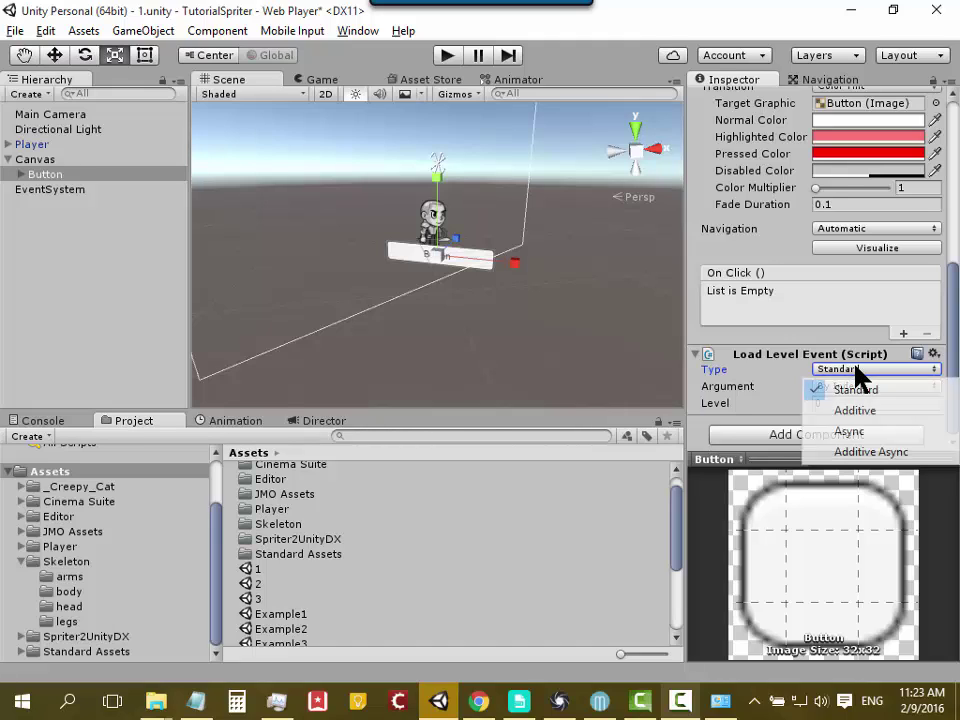
click(880, 412)
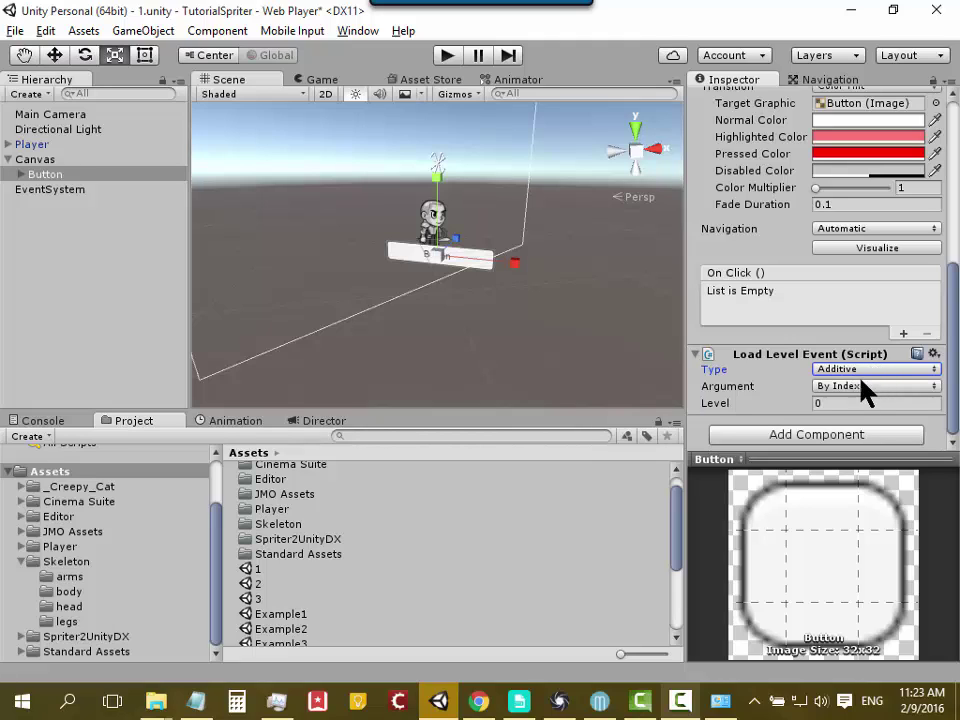
click(858, 387)
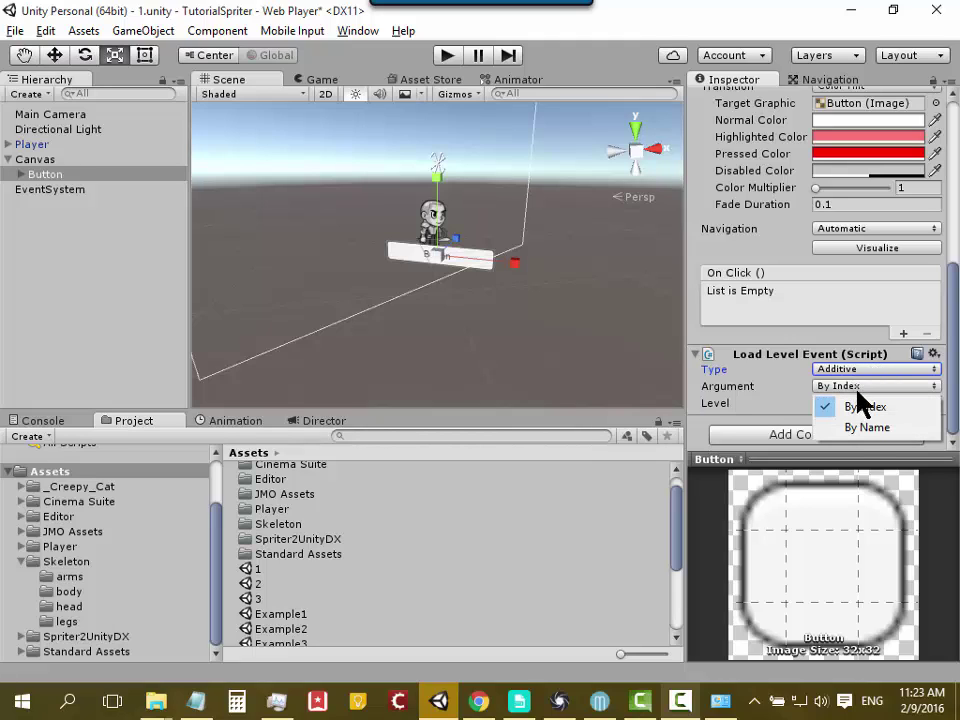
click(864, 426)
click(843, 405)
text(2)
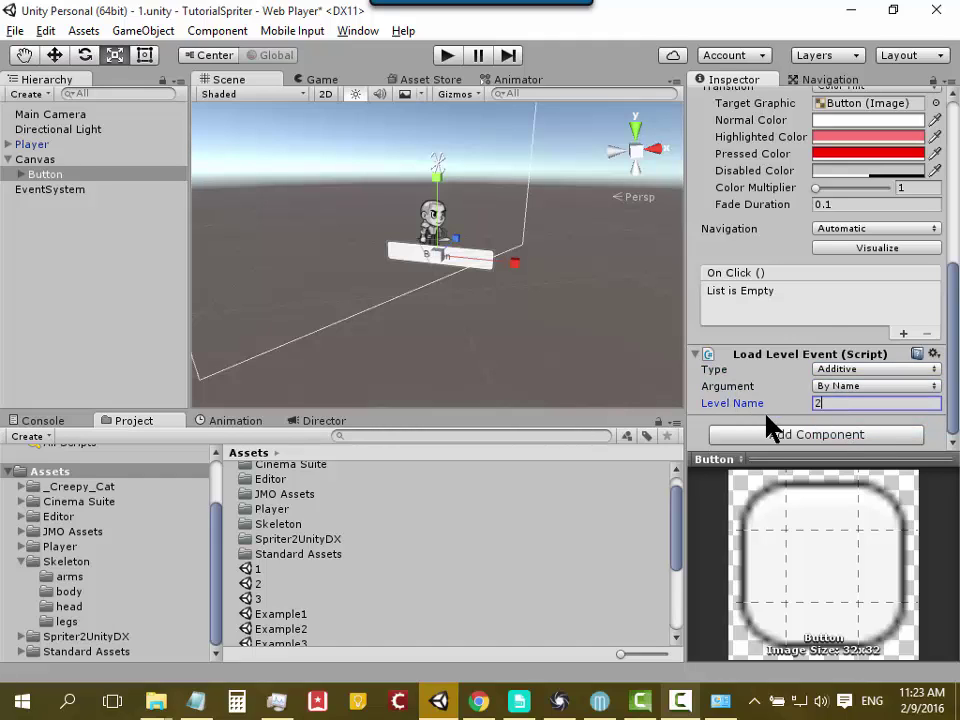
double_click(820, 401)
text(2)
Step: Add an On Click entry that targets the Button object and calls LoadLevelEvent.Trigger()
click(904, 335)
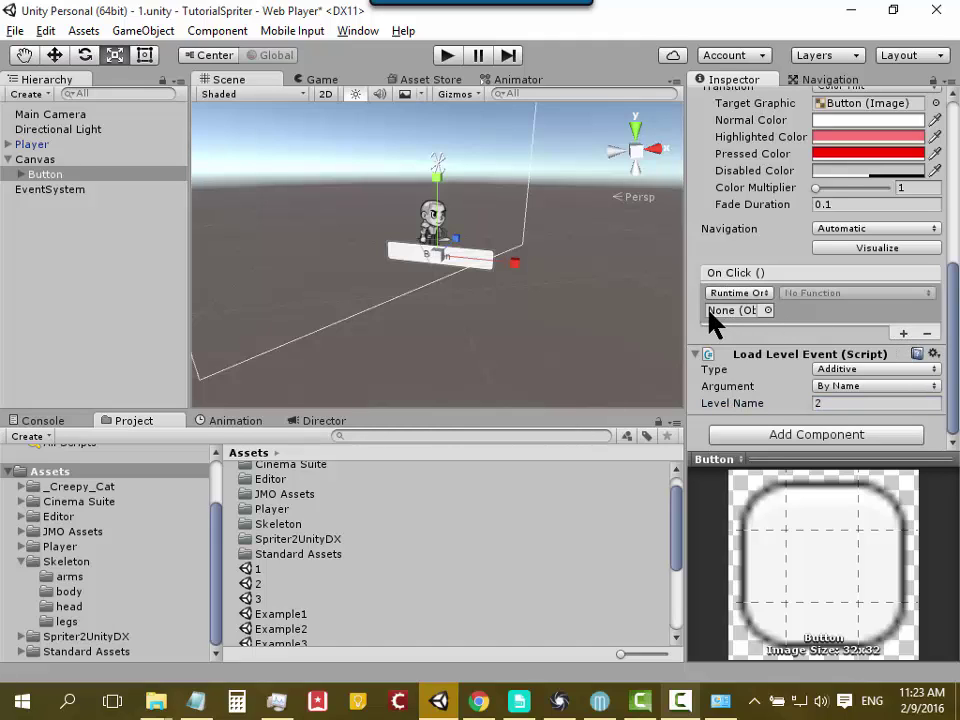
mouse_move(44, 176)
mouse_down()
mouse_move(517, 287)
mouse_move(728, 311)
mouse_up()
click(838, 300)
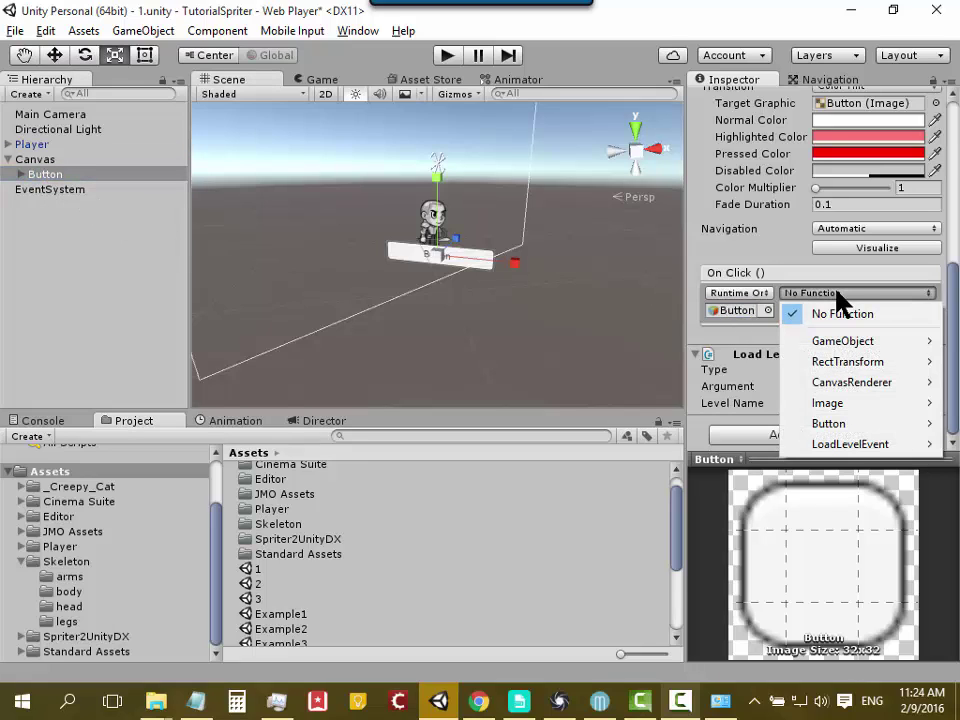
mouse_move(893, 450)
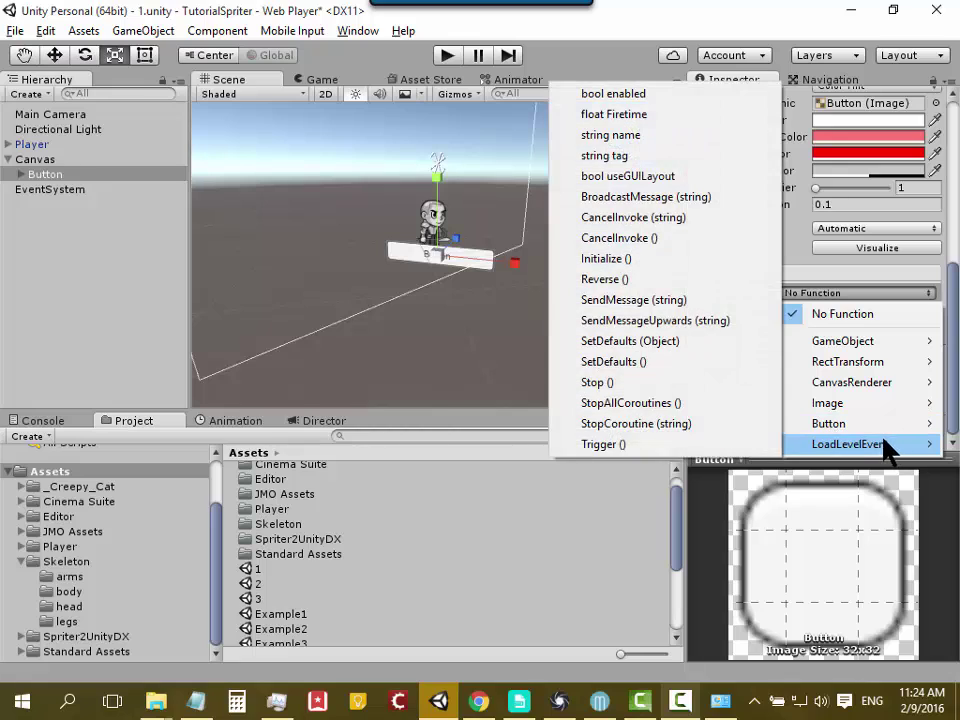
click(728, 446)
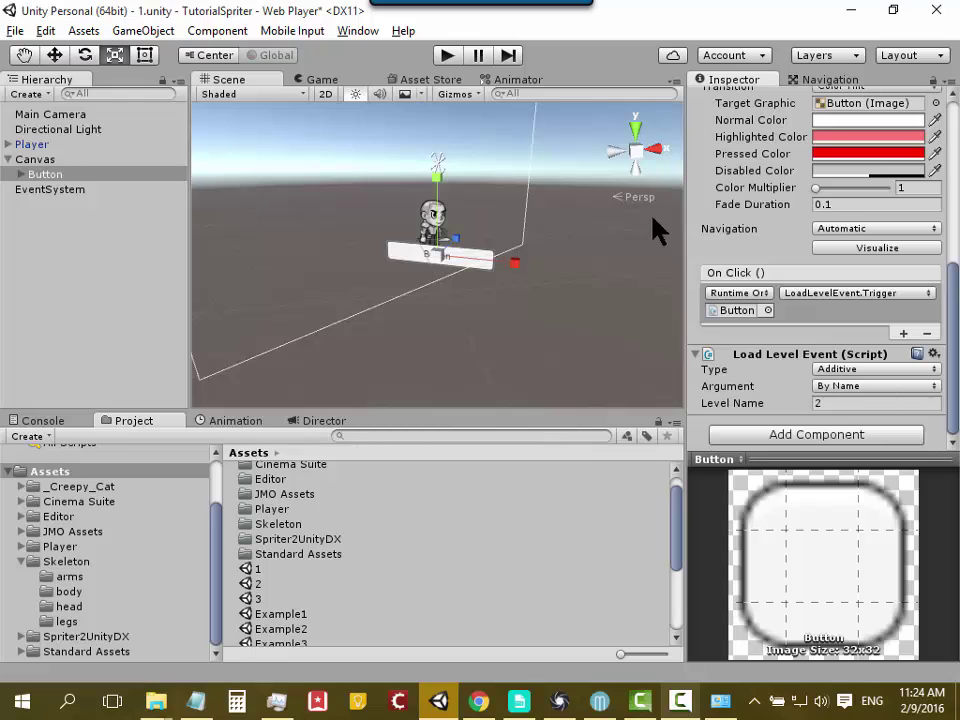
Step: Enter Play mode and click the in-game button repeatedly to switch between levels 1 and 2
click(446, 58)
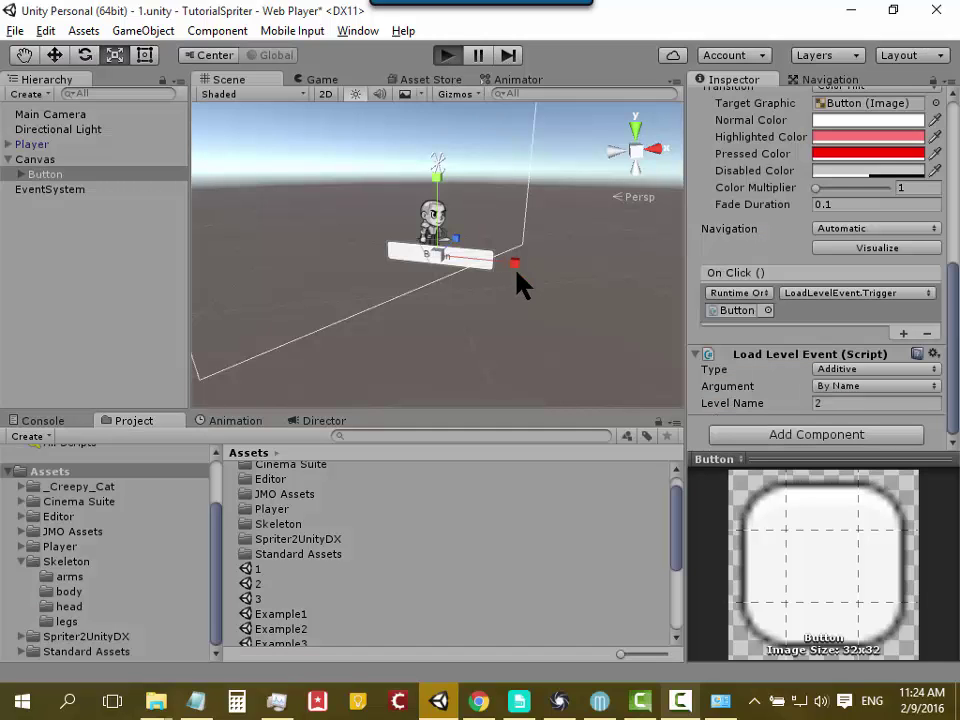
click(394, 250)
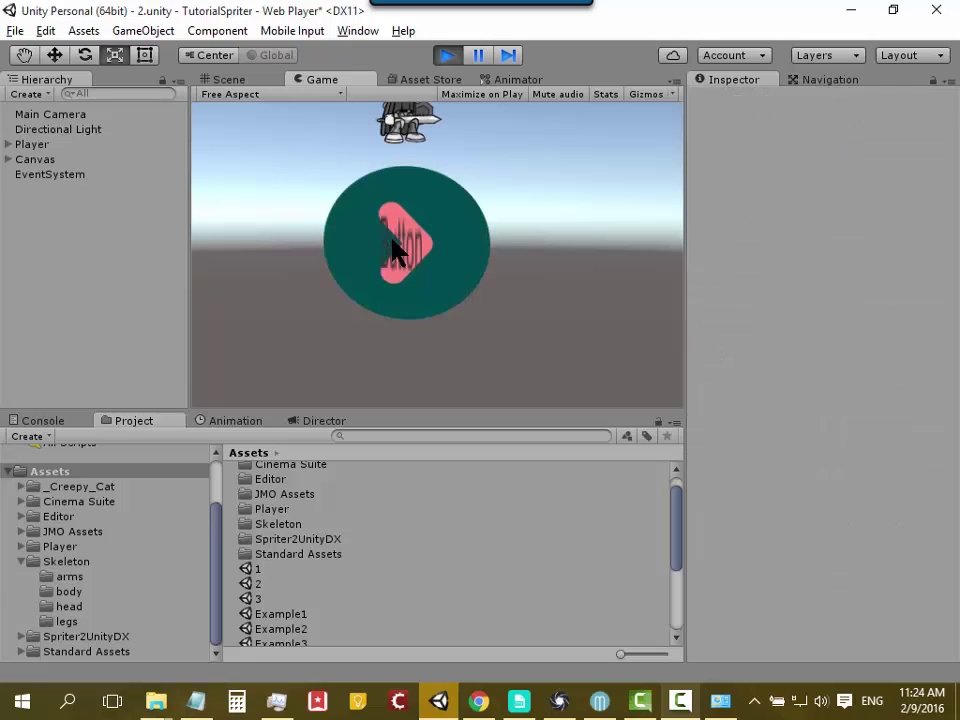
click(427, 247)
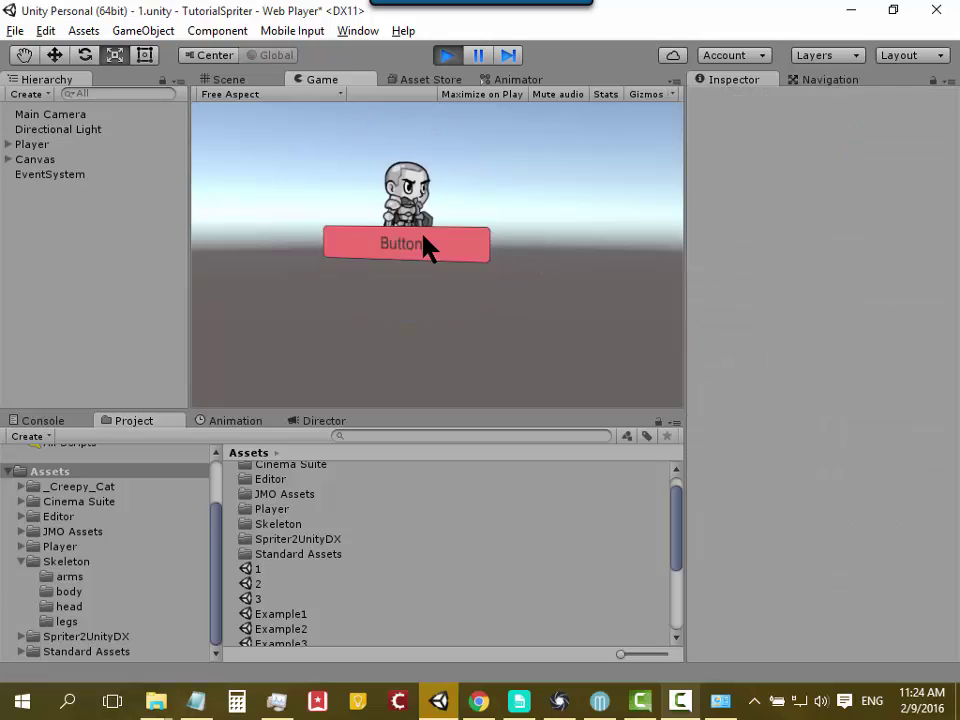
click(425, 245)
click(425, 245)
click(425, 245)
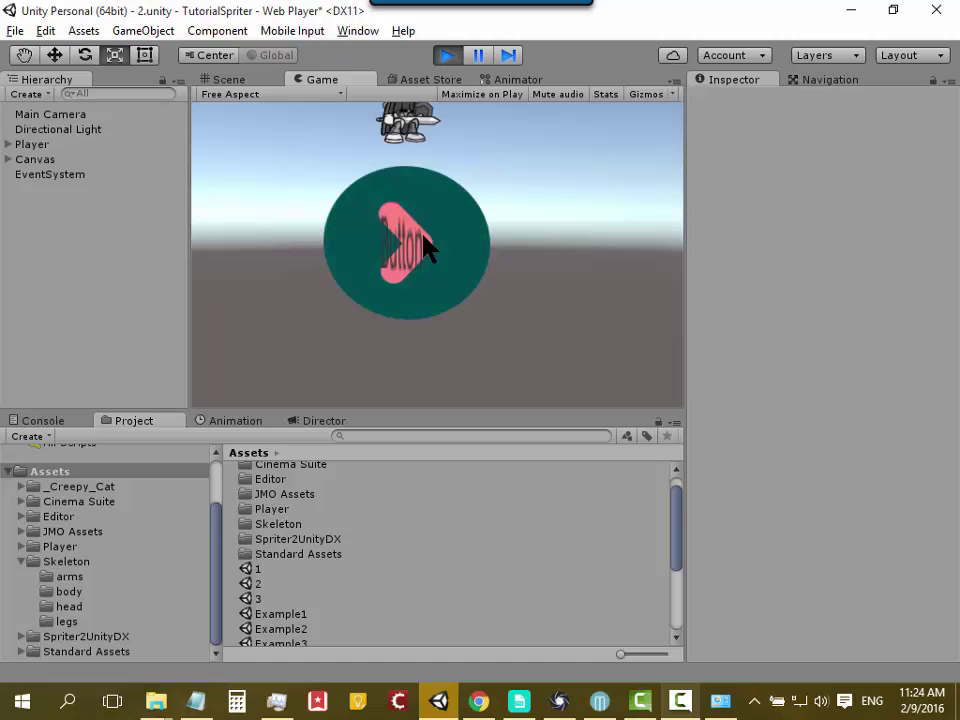
click(425, 245)
click(421, 246)
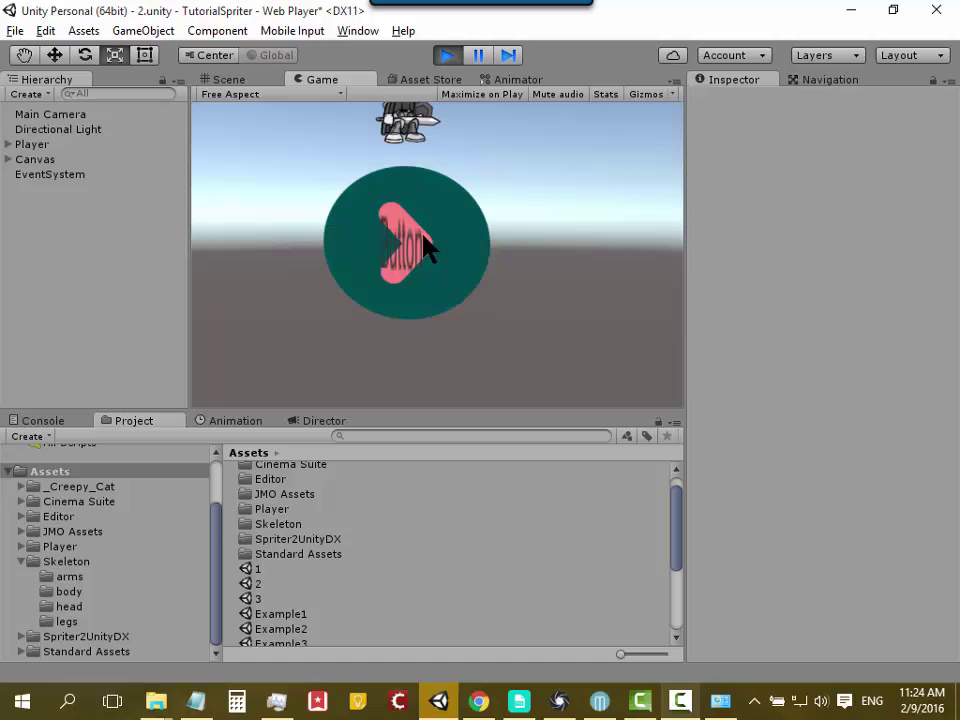
Step: Expand Player, Canvas and Button in the Hierarchy while continuing to toggle levels in-game
click(7, 144)
click(7, 234)
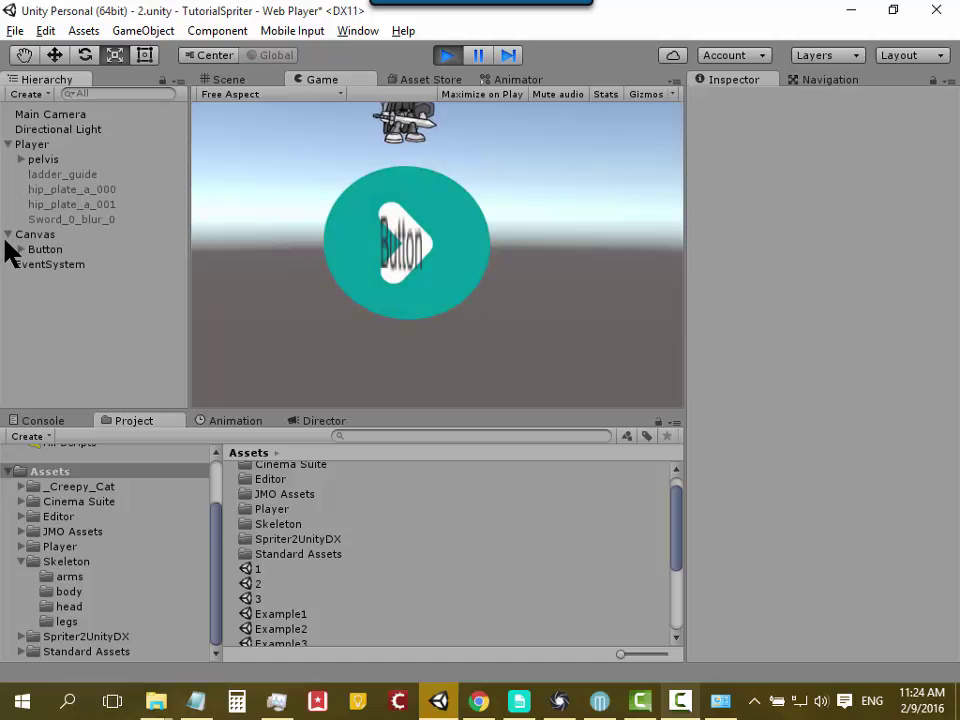
click(20, 249)
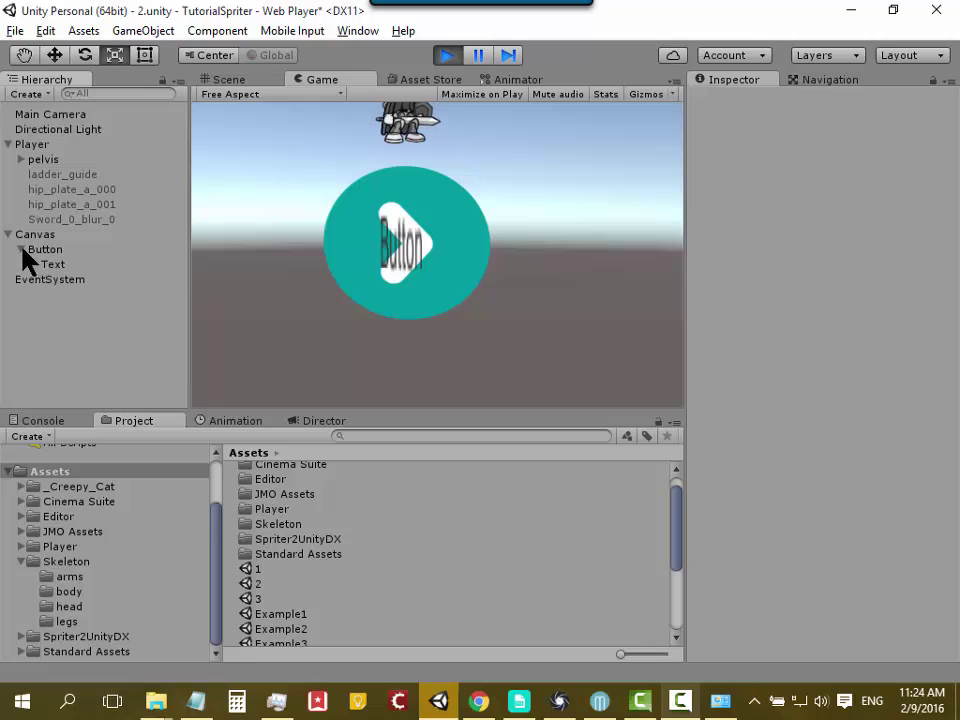
click(428, 255)
click(466, 241)
click(466, 241)
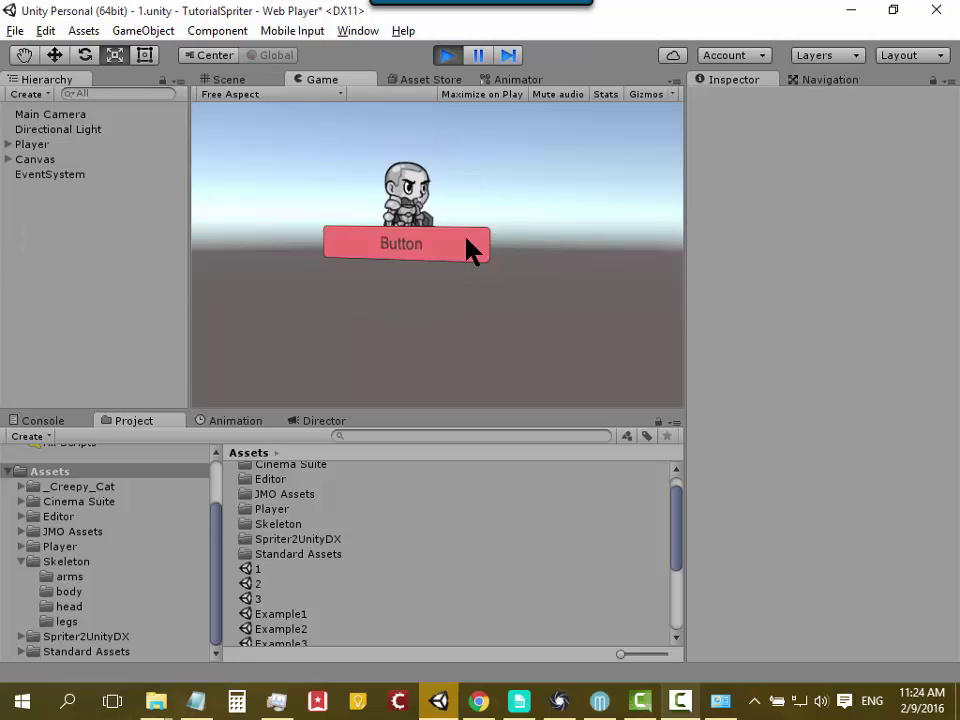
click(466, 239)
click(466, 239)
click(466, 239)
click(466, 239)
click(467, 241)
click(467, 241)
click(467, 241)
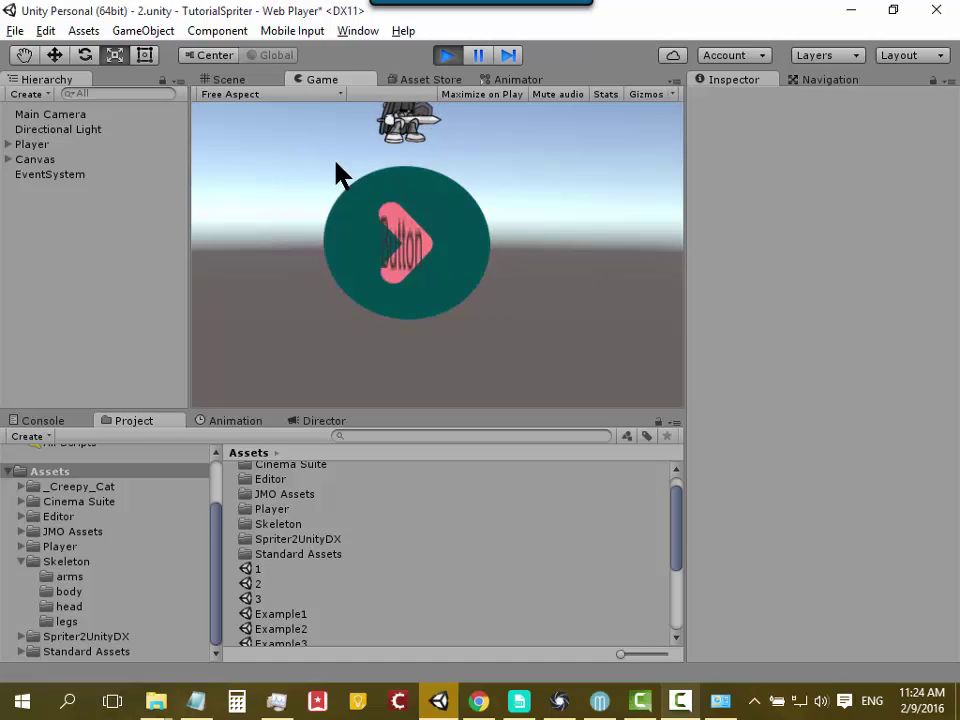
Step: Orbit to the button in the Scene view, select level 2's Button object, then return to the Game view
click(244, 79)
mouse_move(456, 246)
alt+mouse_down()
mouse_move(448, 265)
mouse_move(463, 298)
alt+mouse_up()
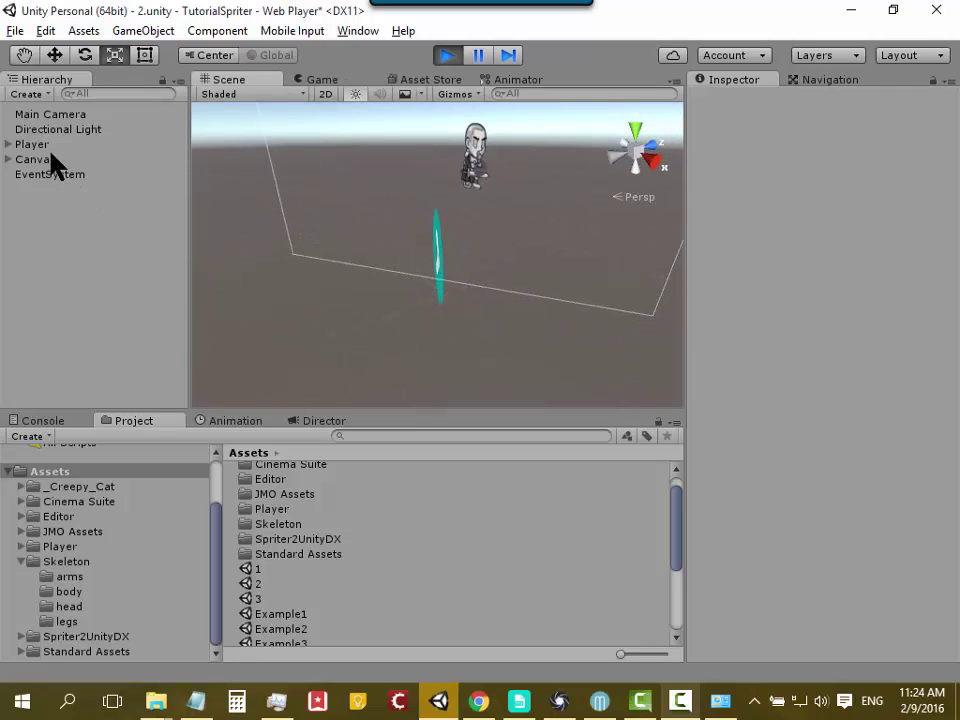
click(7, 159)
click(7, 159)
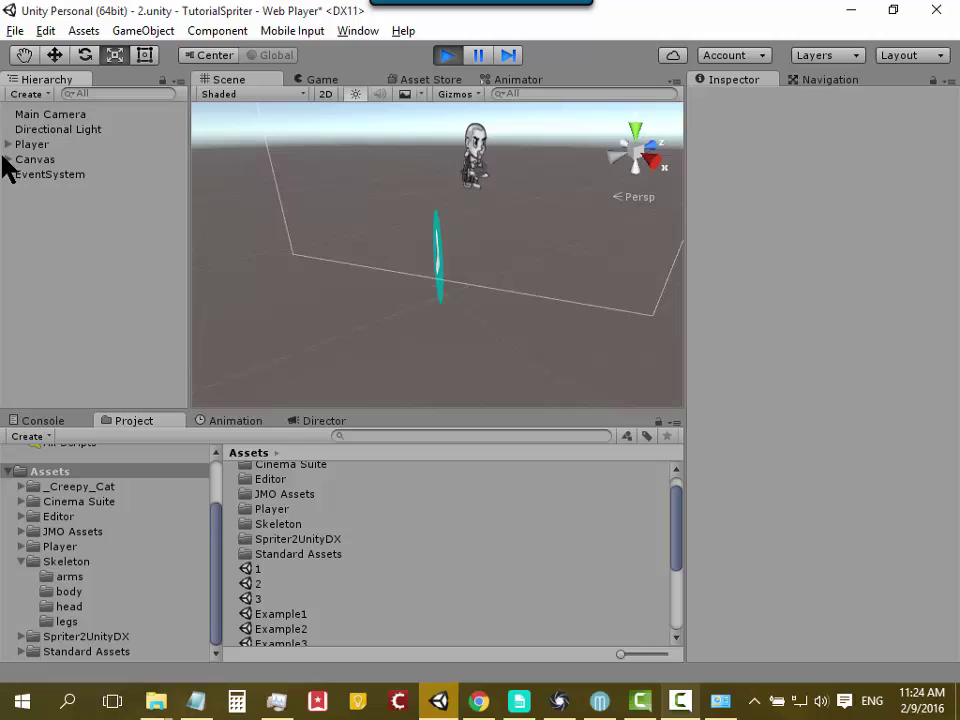
click(7, 159)
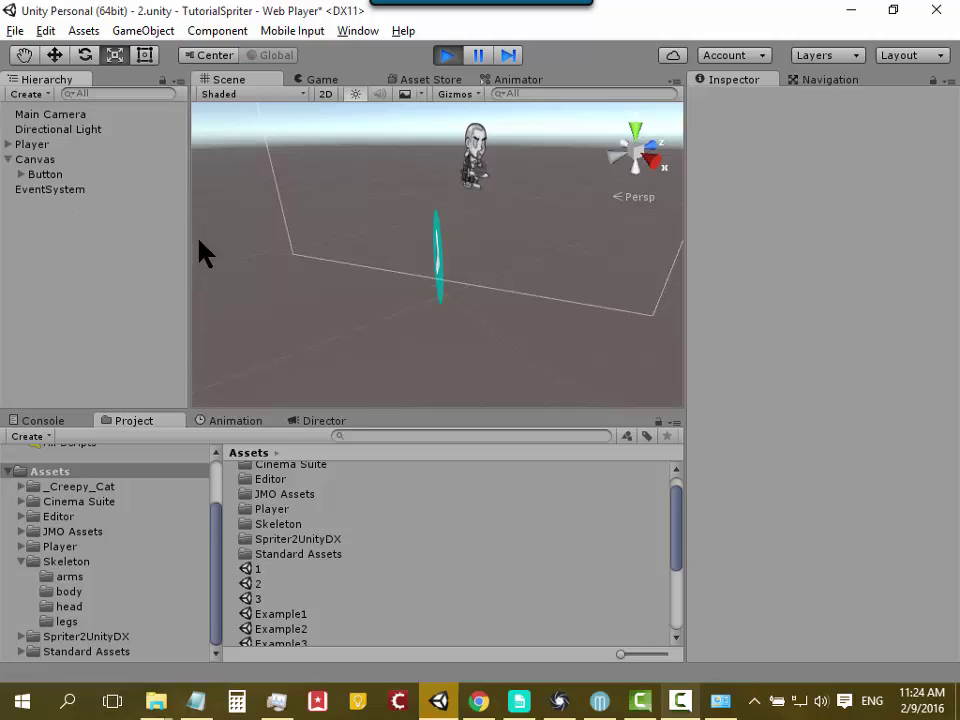
click(58, 176)
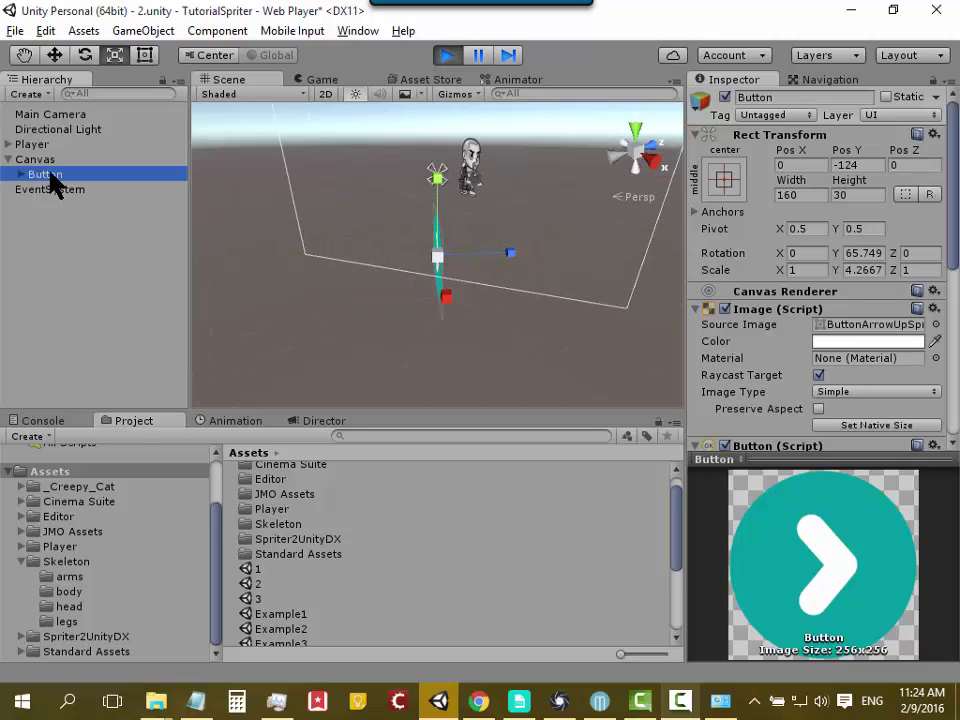
click(318, 80)
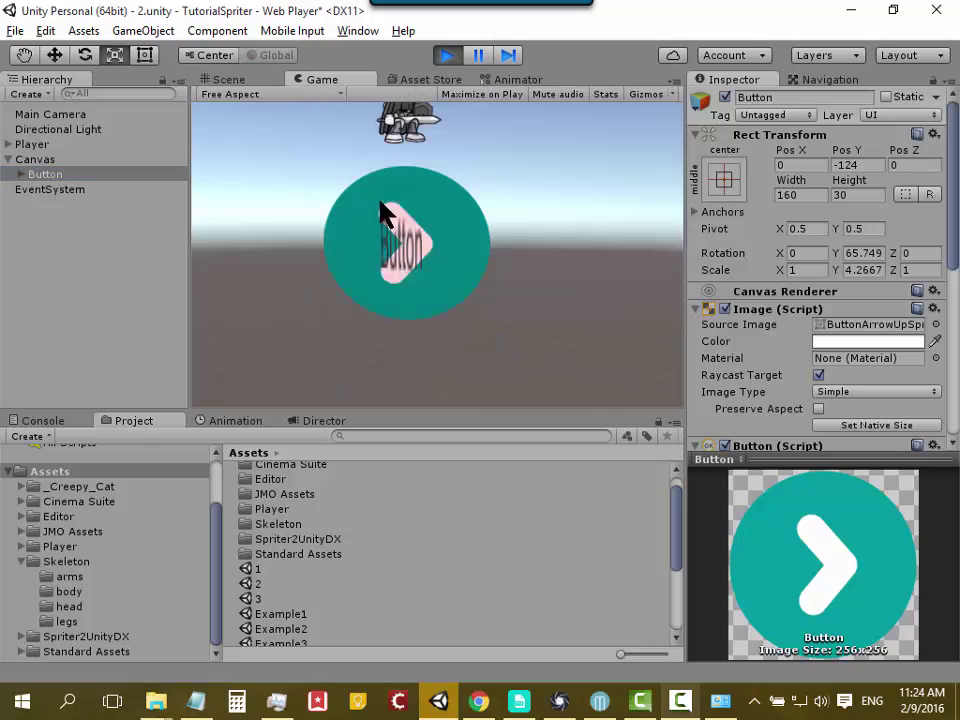
click(680, 701)
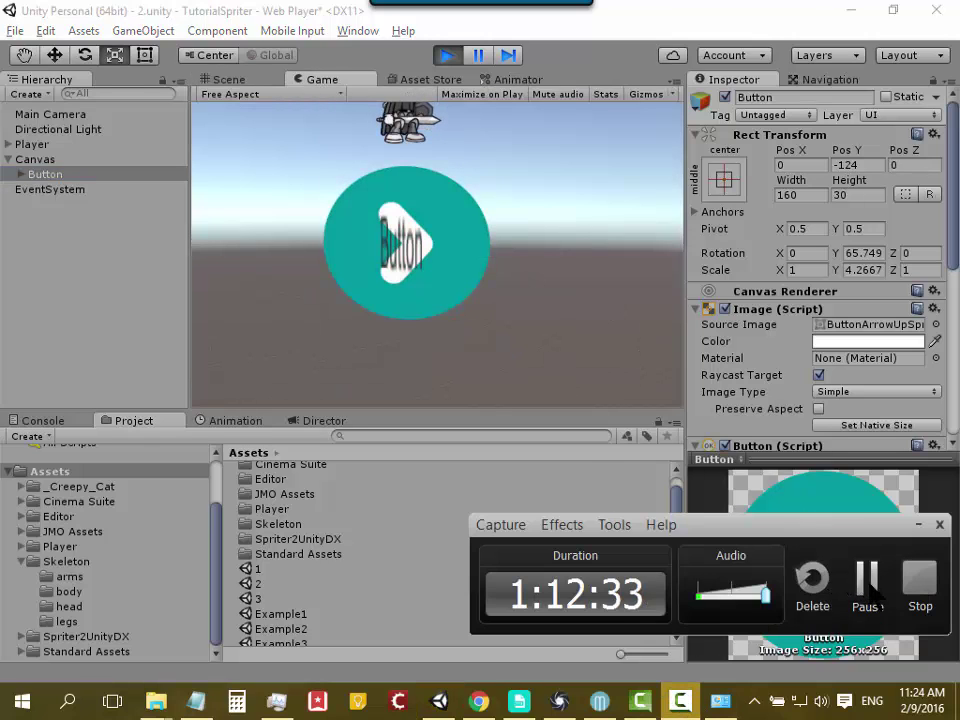
click(866, 590)
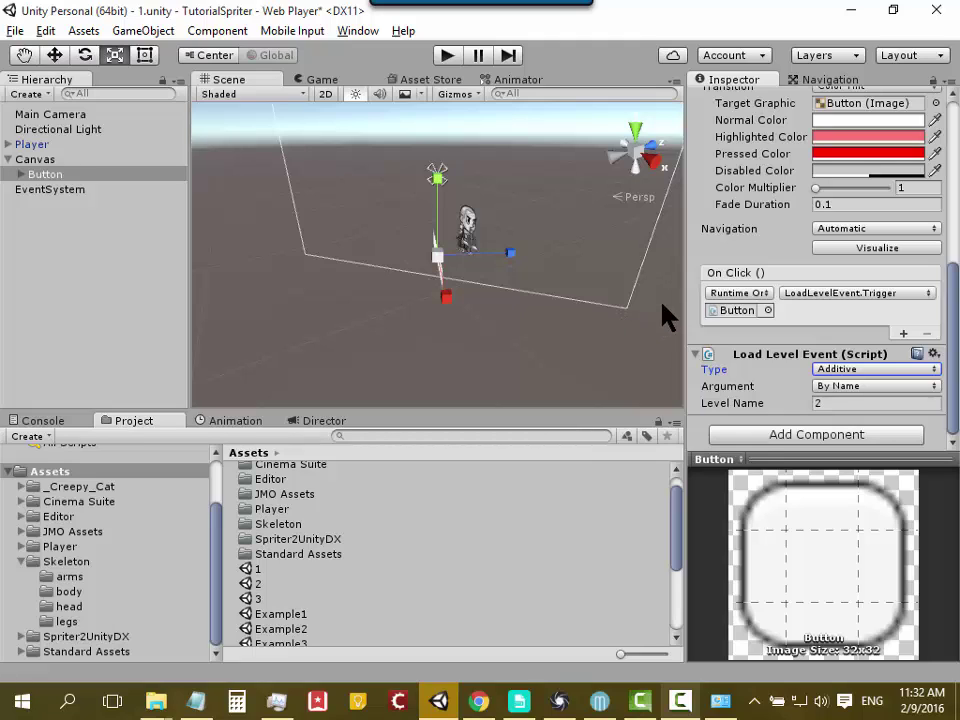
Step: Filter the Button's Add Component list by searching for 'Event'
click(813, 438)
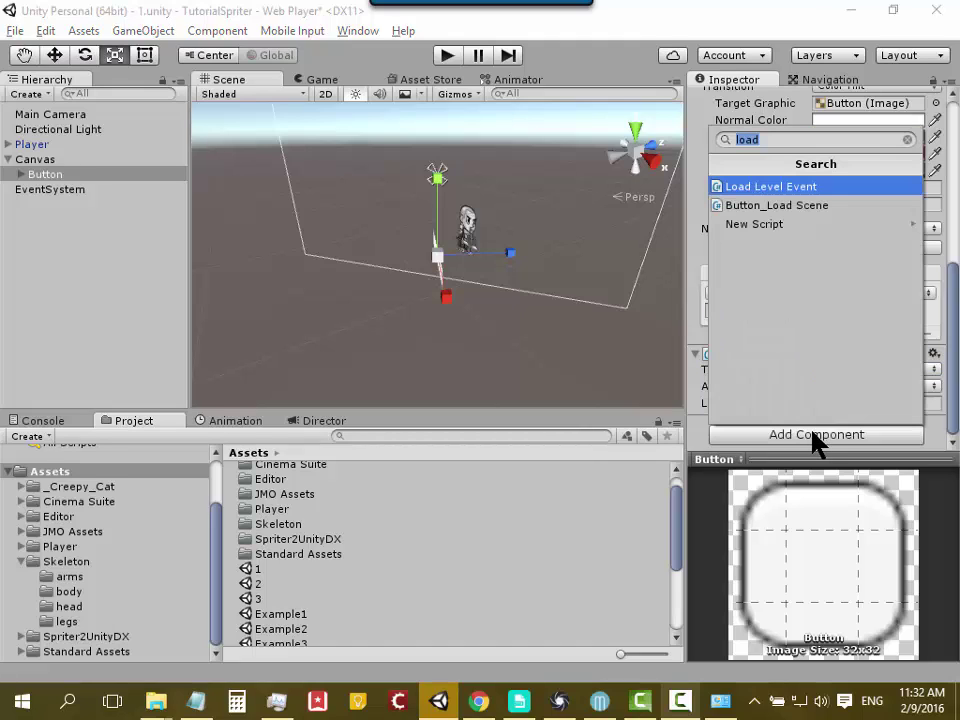
click(781, 137)
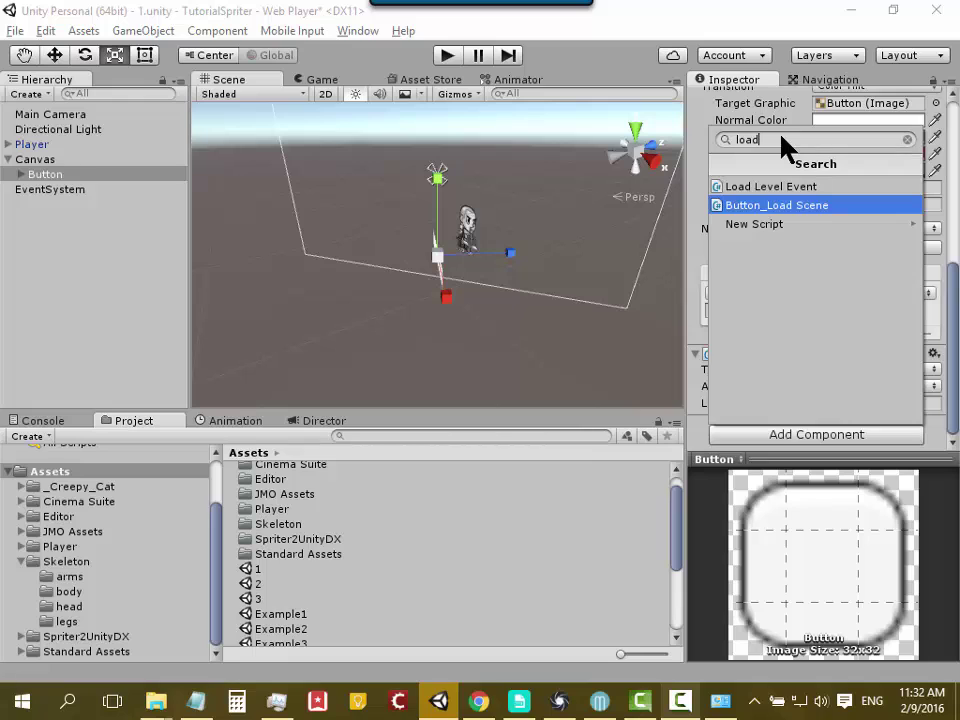
key(BackSpace)
key(BackSpace)
key(BackSpace)
key(BackSpace)
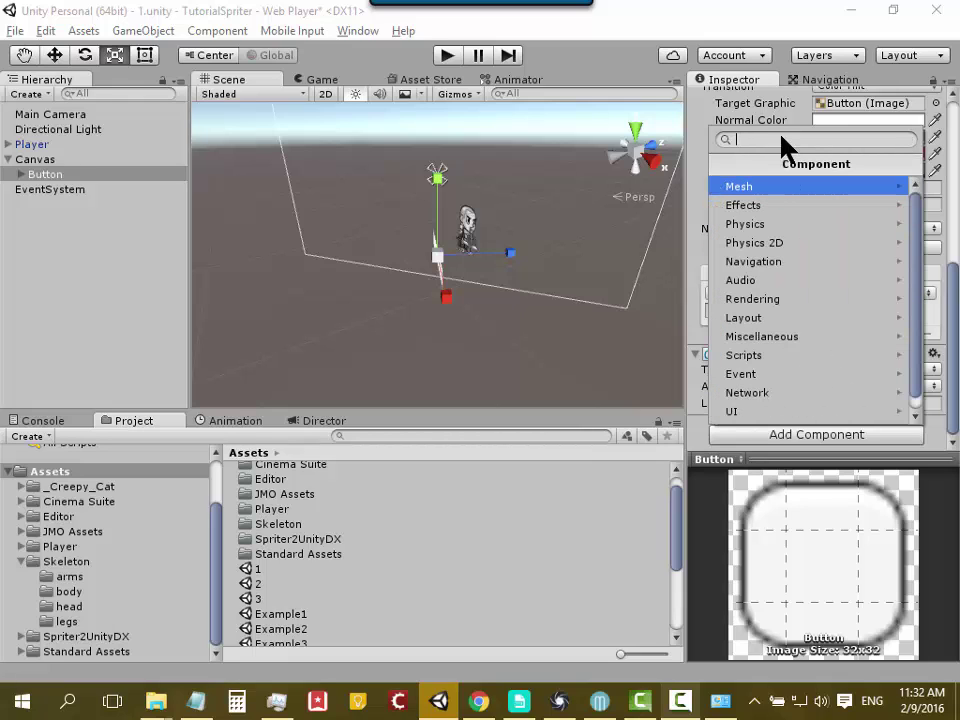
text(Event)
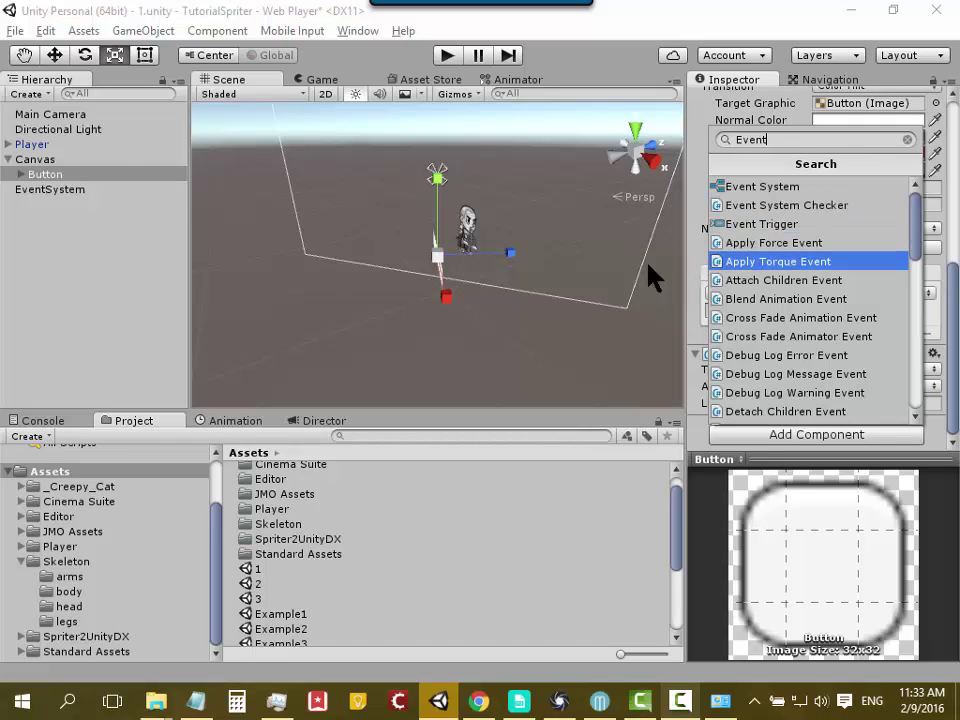
Step: Reselect the Button and reopen the Add Component search box
click(68, 172)
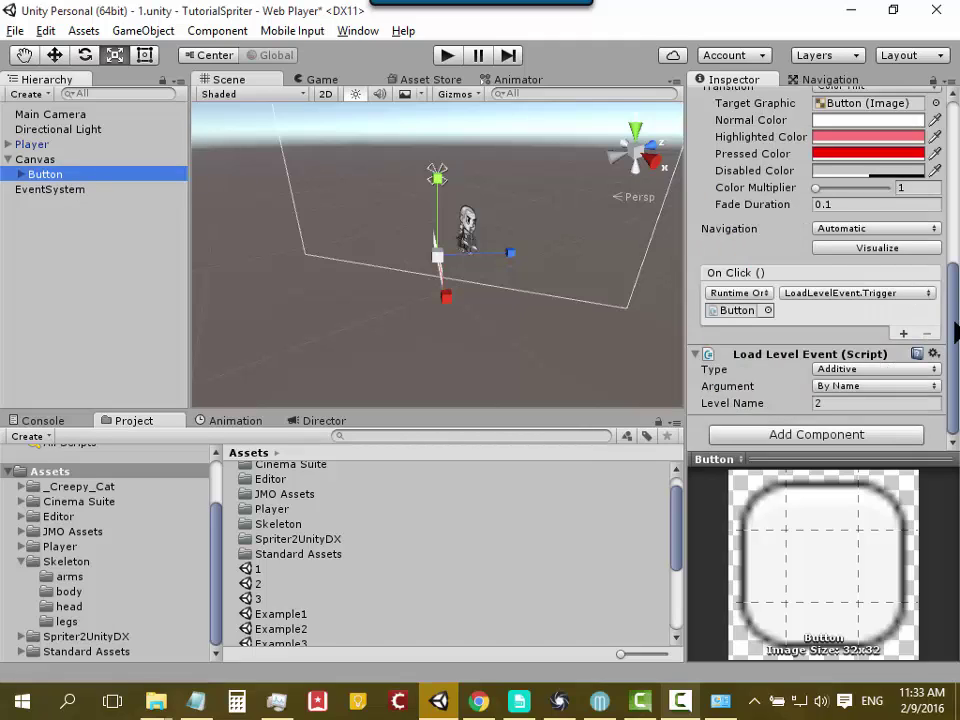
click(954, 335)
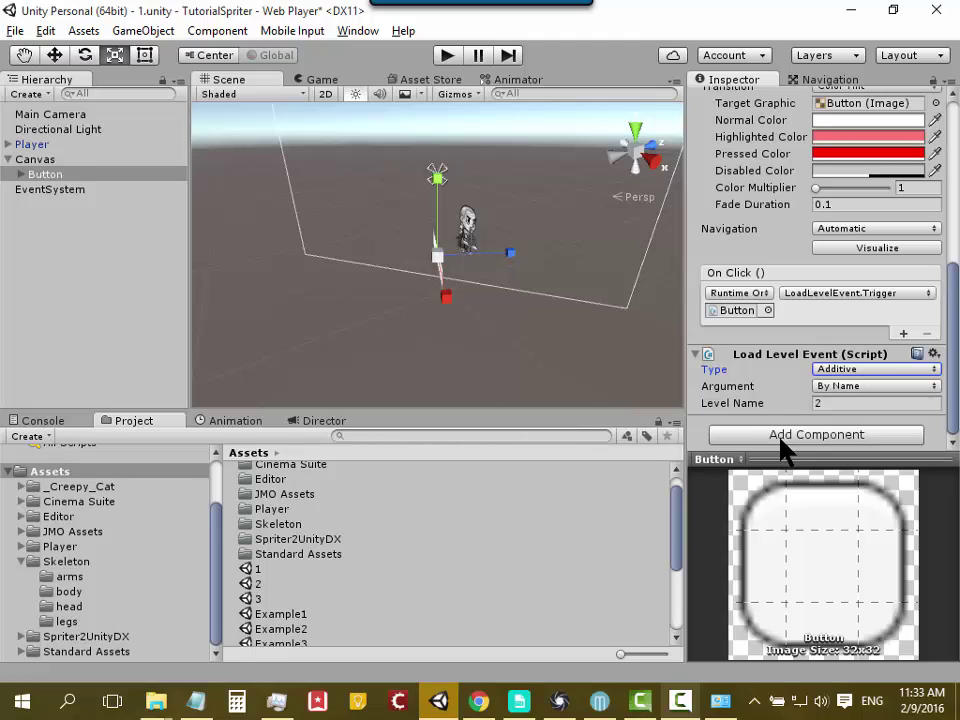
click(769, 434)
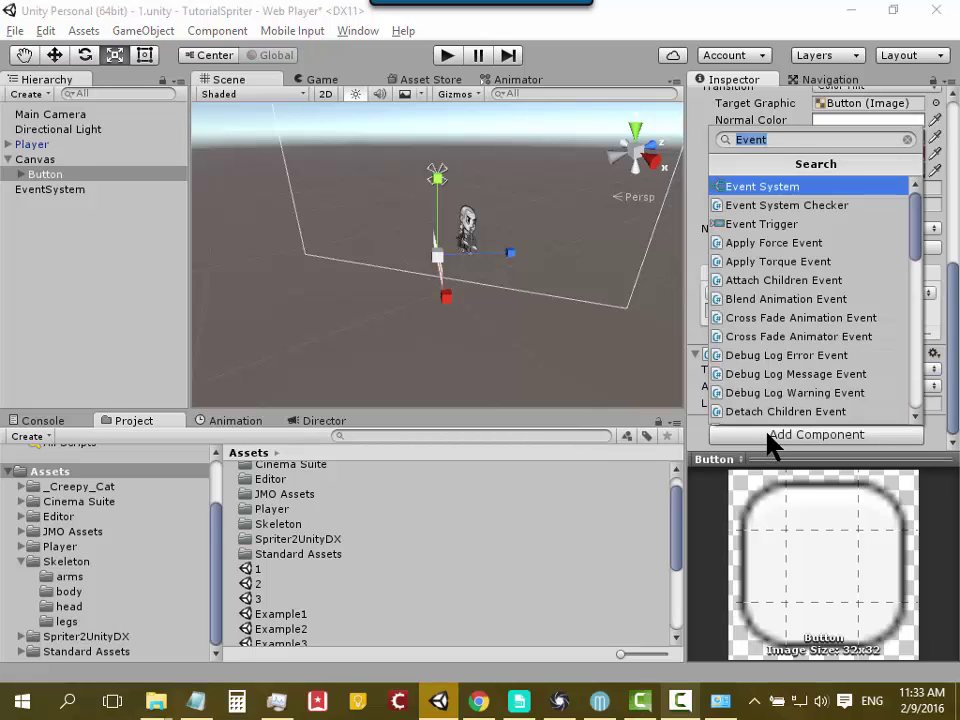
click(787, 139)
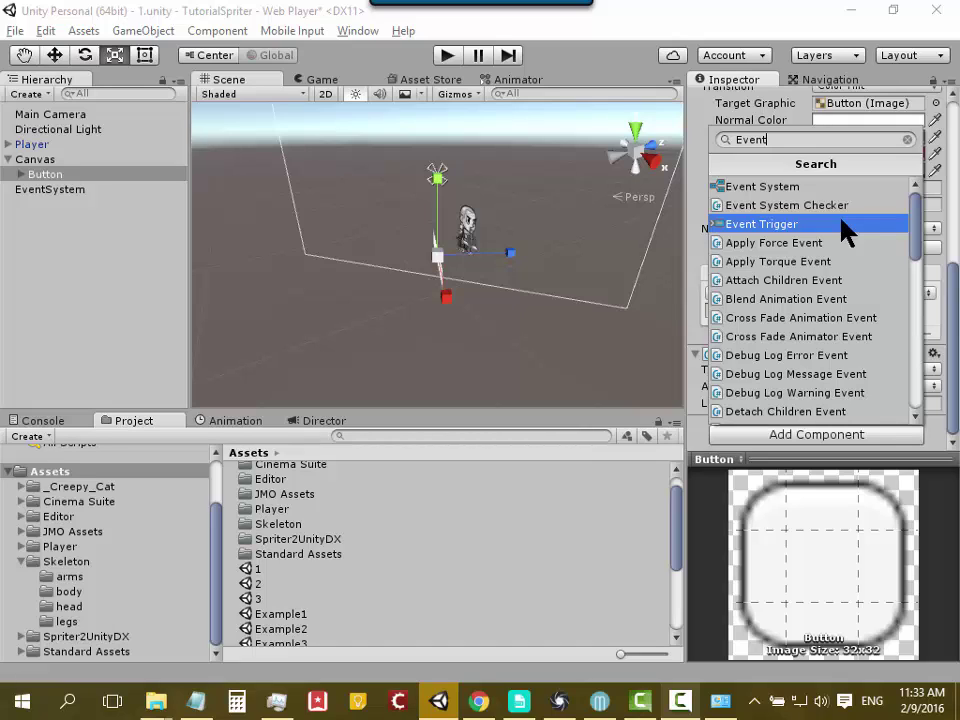
Step: Add an Event Trigger component to the Button, expand it, and list new event types to add
click(845, 228)
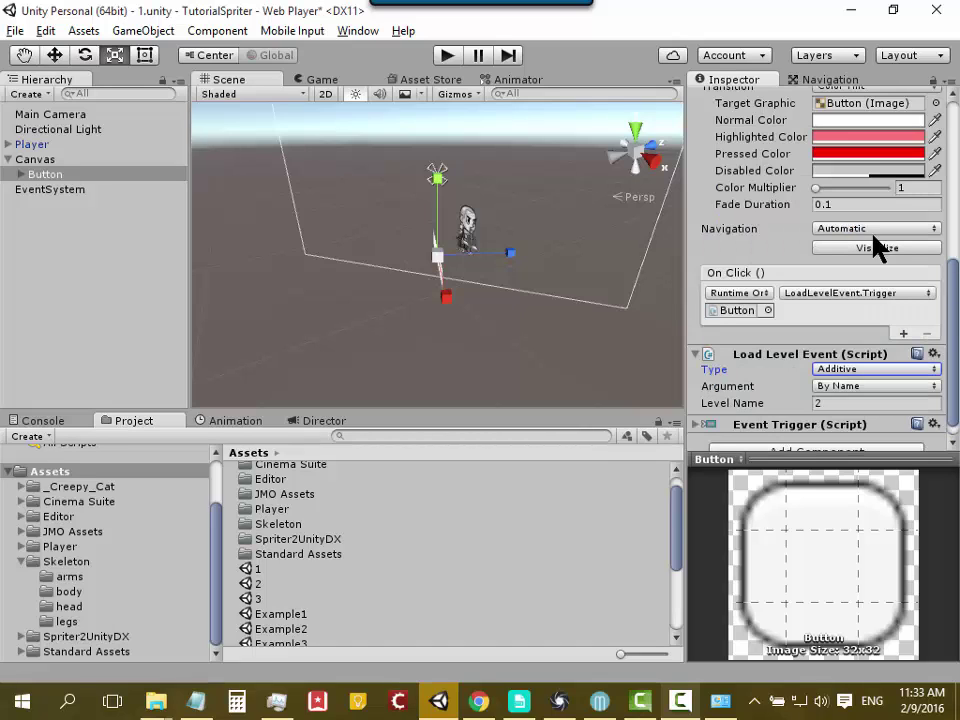
scroll(954, 318, down, 1)
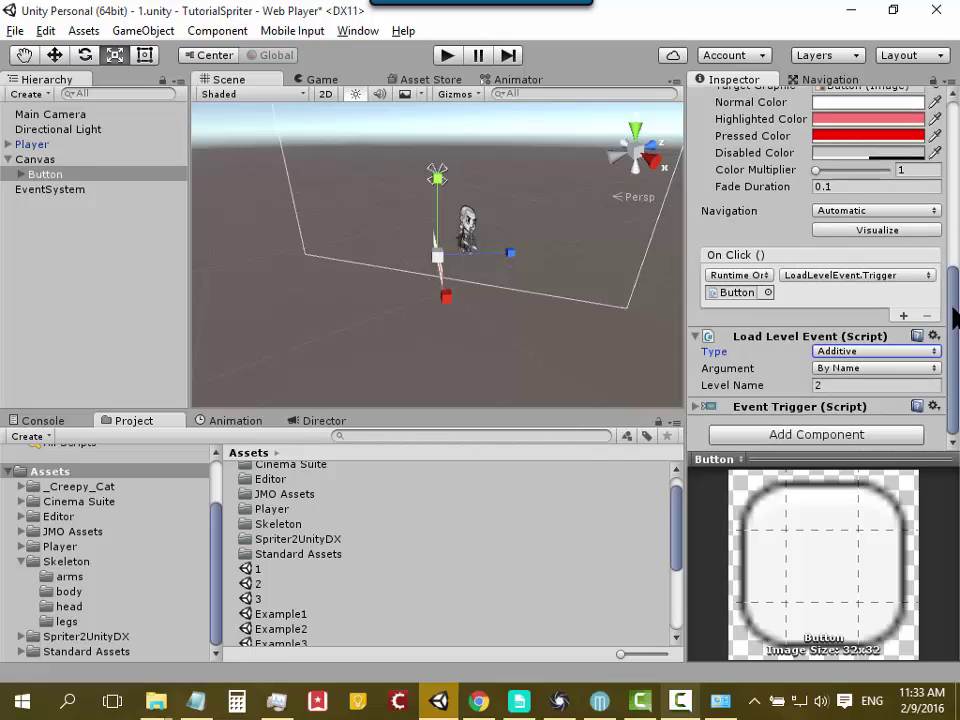
click(695, 407)
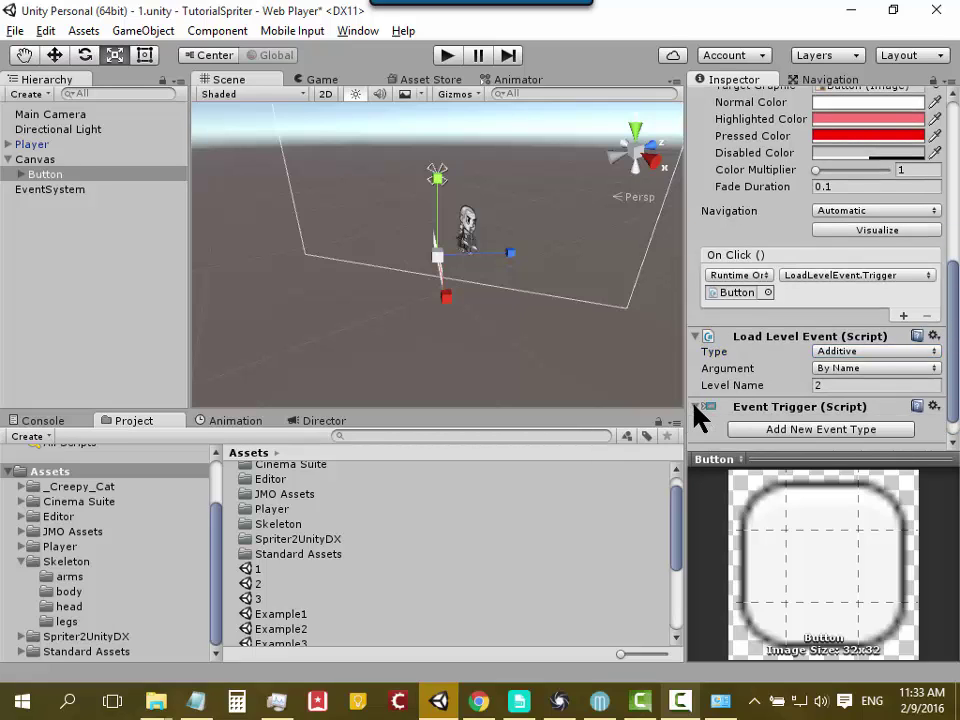
scroll(697, 418, down, 1)
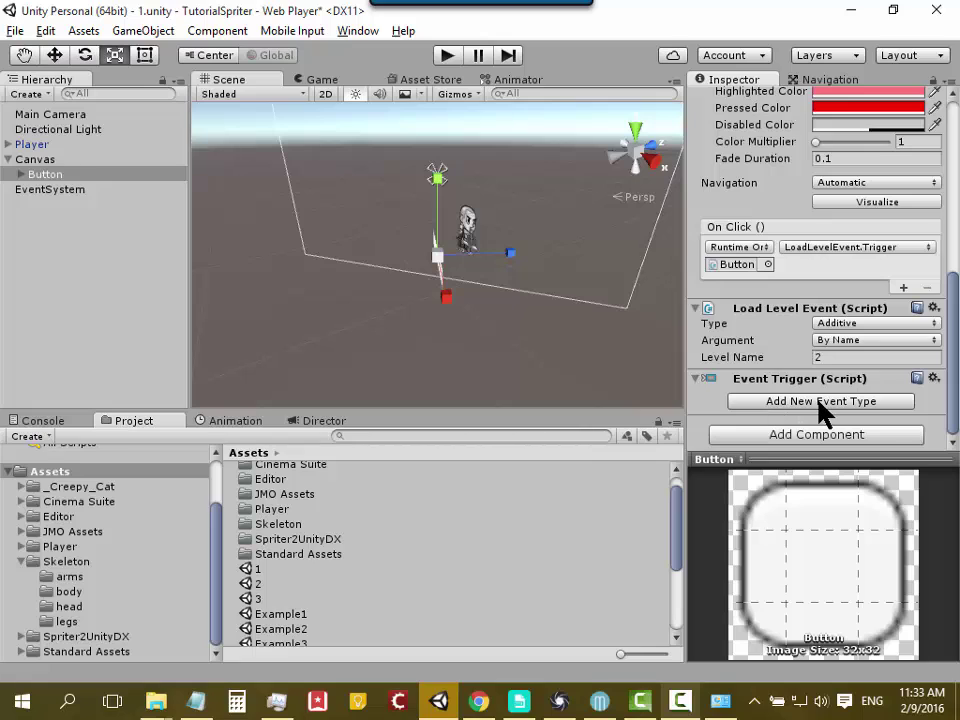
click(819, 402)
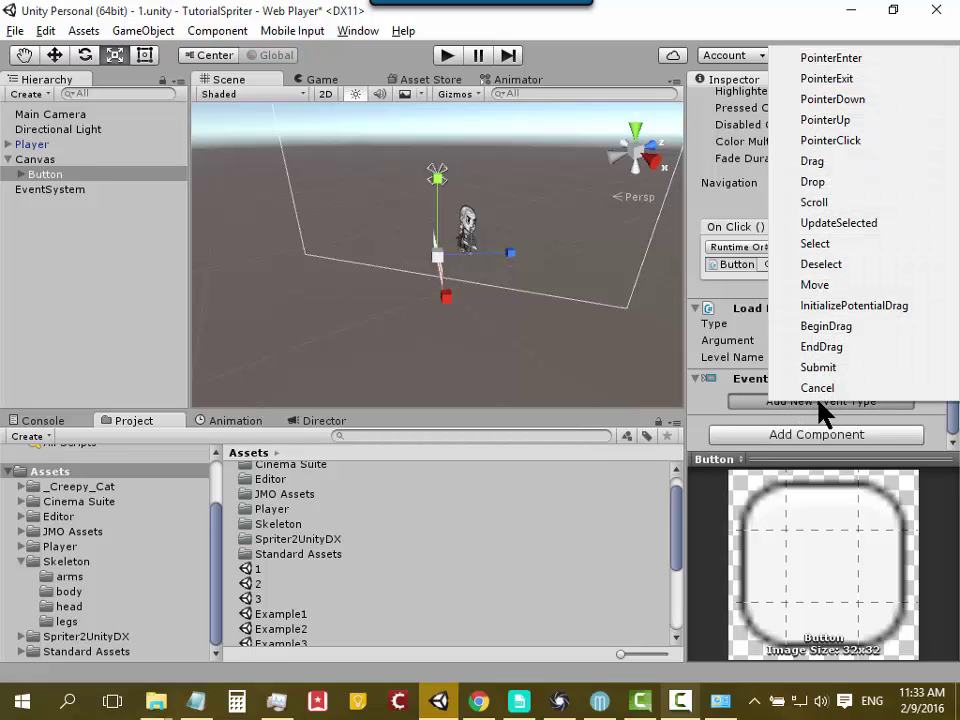
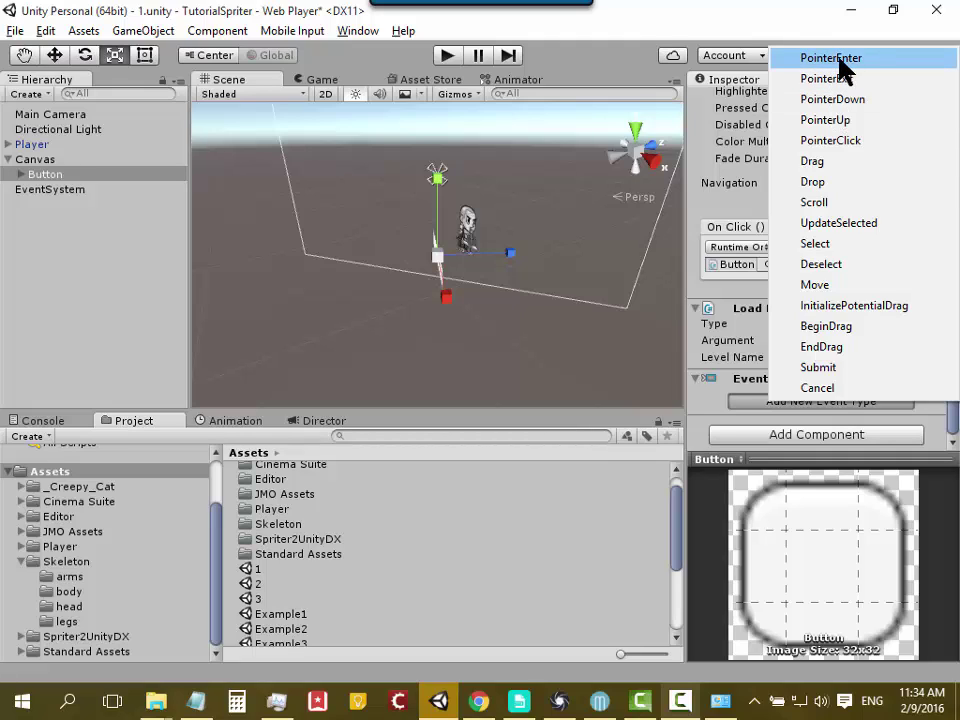
Step: Add an empty Pointer Enter entry to the Button's Event Trigger, glancing at the Game view
click(853, 60)
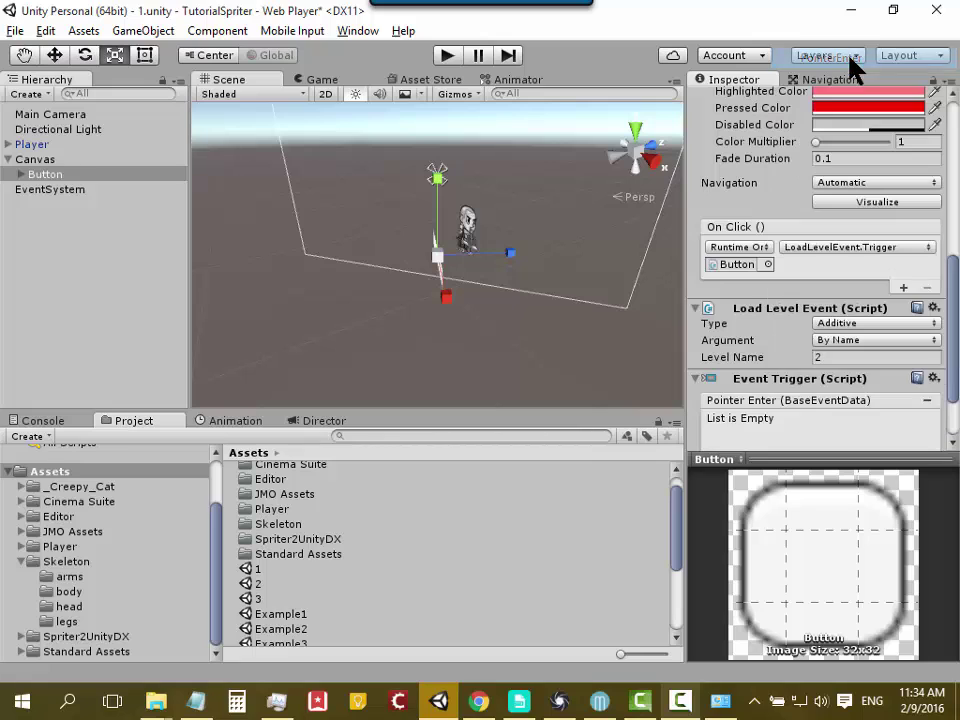
scroll(957, 348, down, 3)
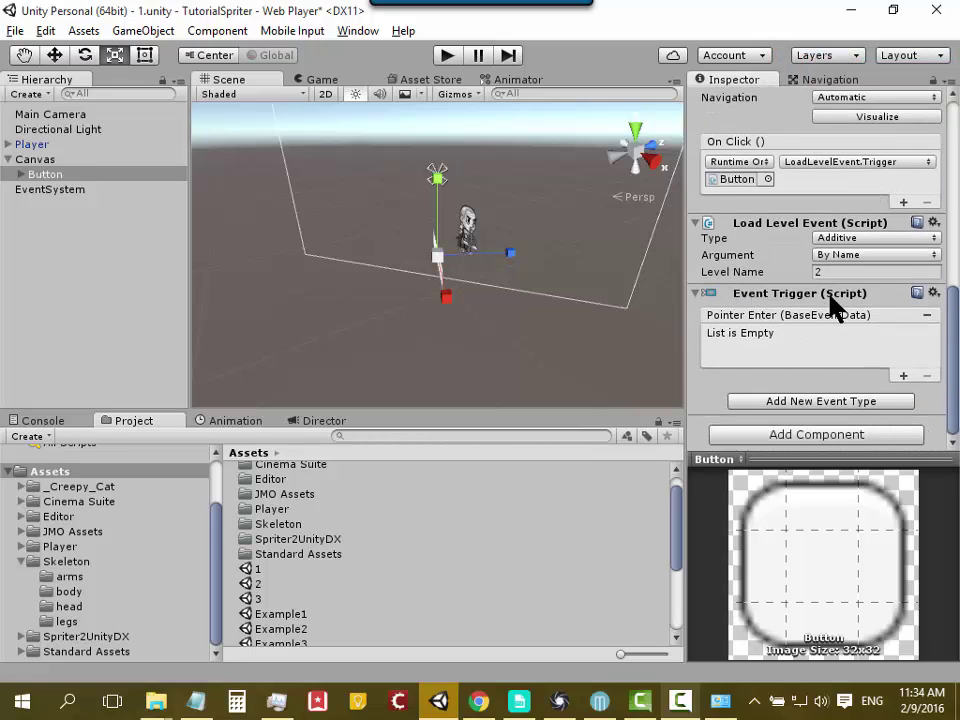
click(815, 403)
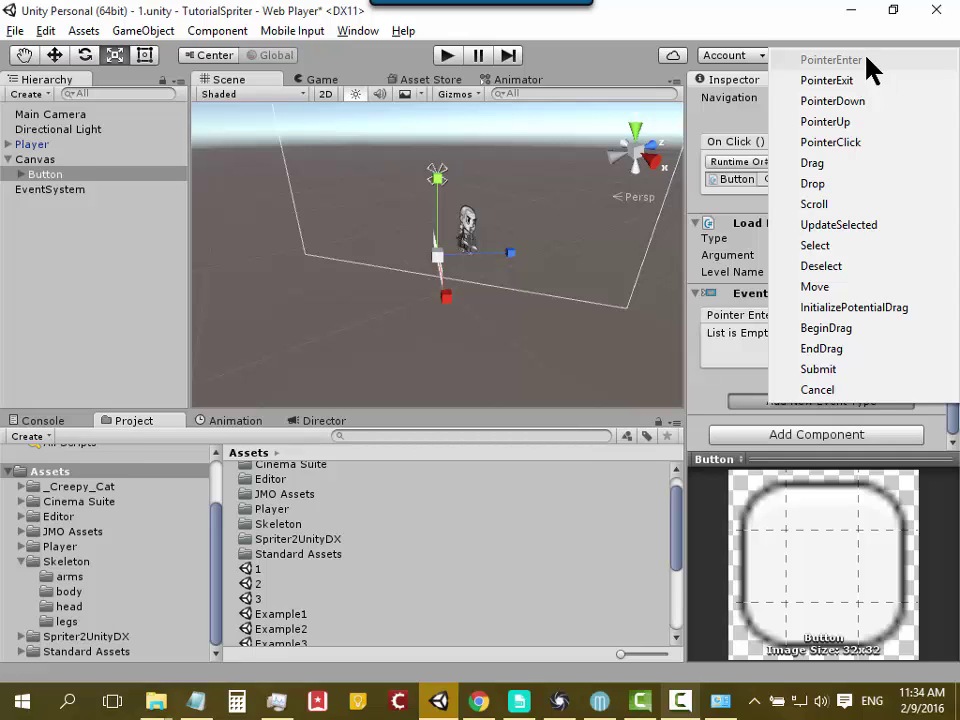
click(706, 392)
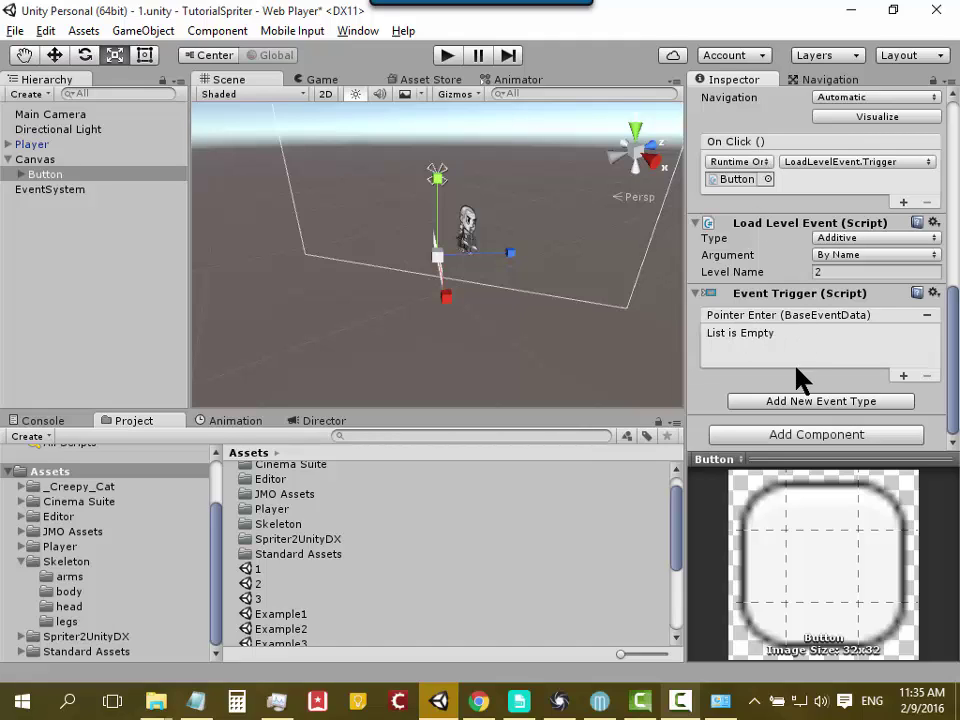
click(312, 80)
click(268, 80)
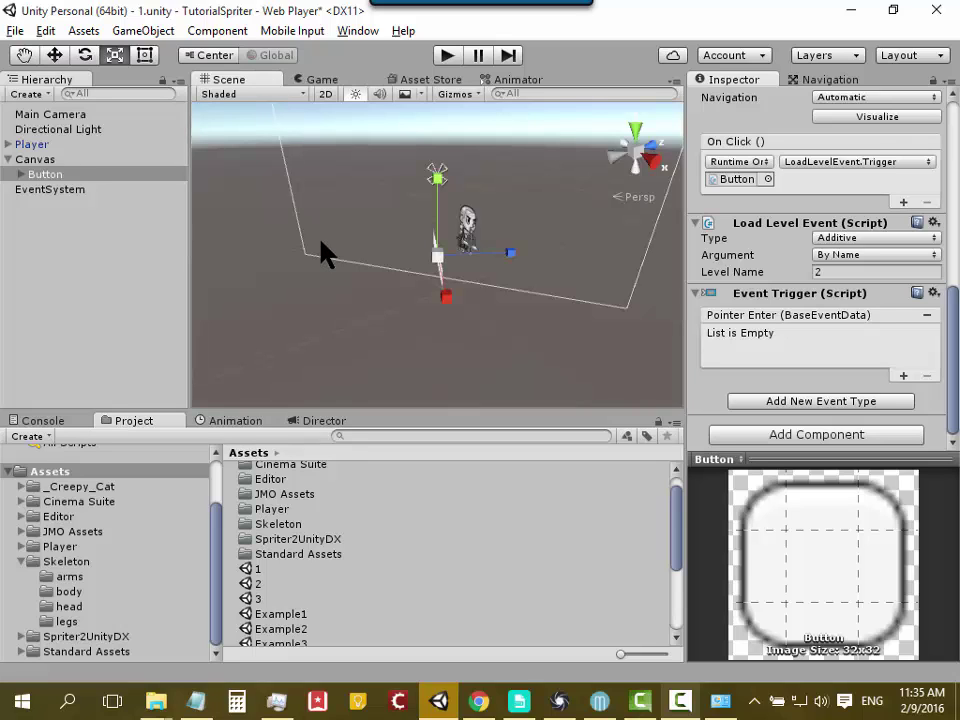
Step: Orbit the Scene view around the character and the Button
mouse_move(332, 266)
alt+mouse_down()
mouse_move(350, 271)
mouse_move(426, 237)
mouse_move(337, 219)
alt+mouse_up()
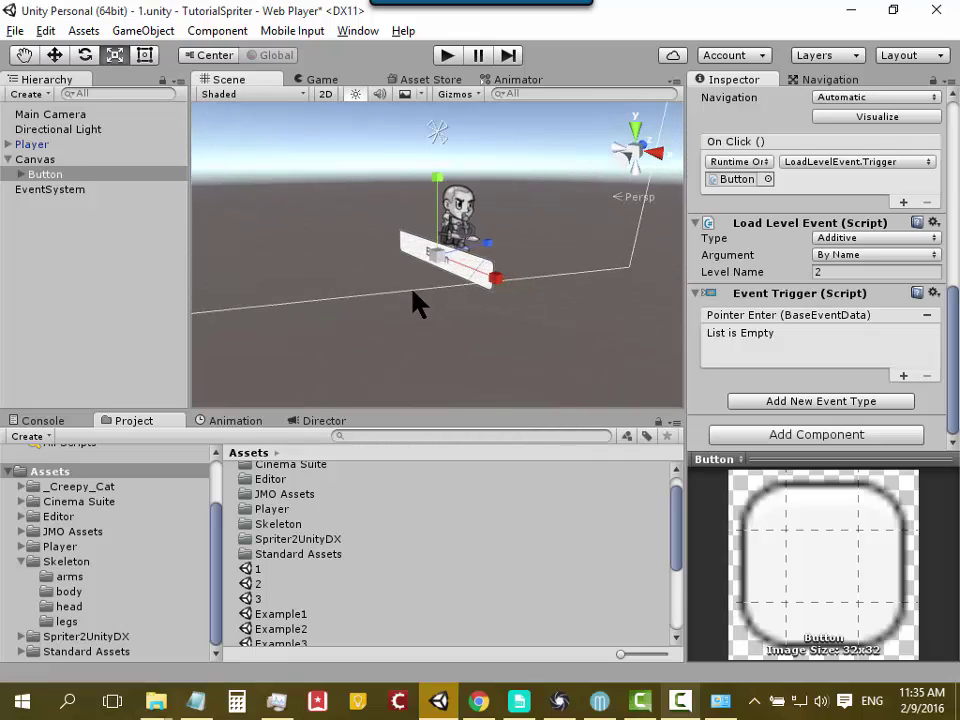
alt+drag(337, 219, 396, 261)
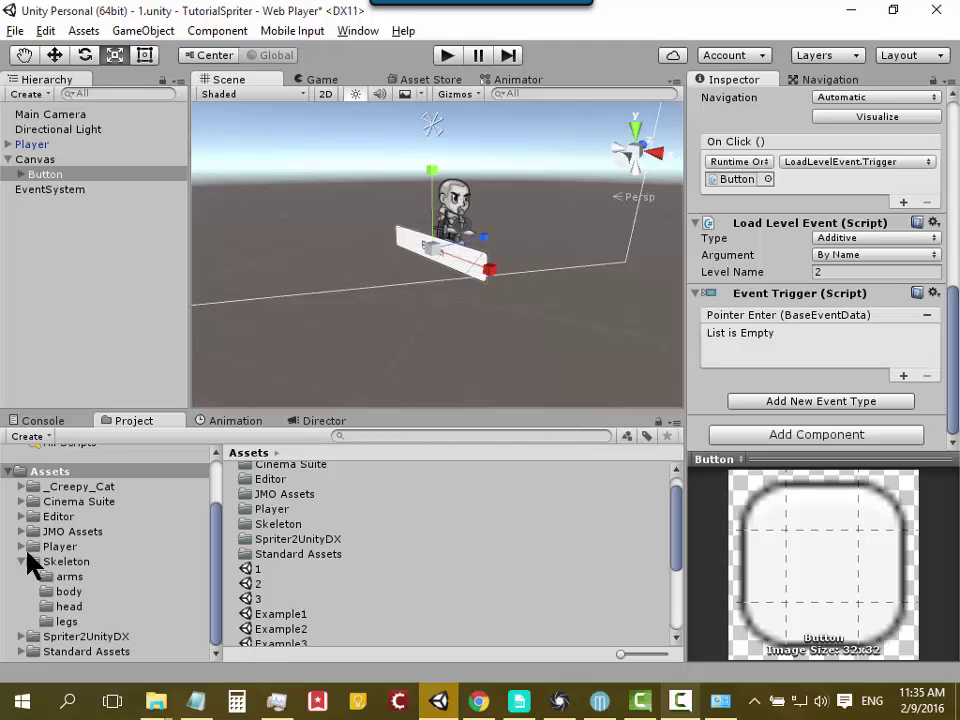
Step: Drag CFXM4 Magical Ring Loop from Cartoon FX > CFX4 Prefabs (Mobile) > Magic into the scene
click(55, 533)
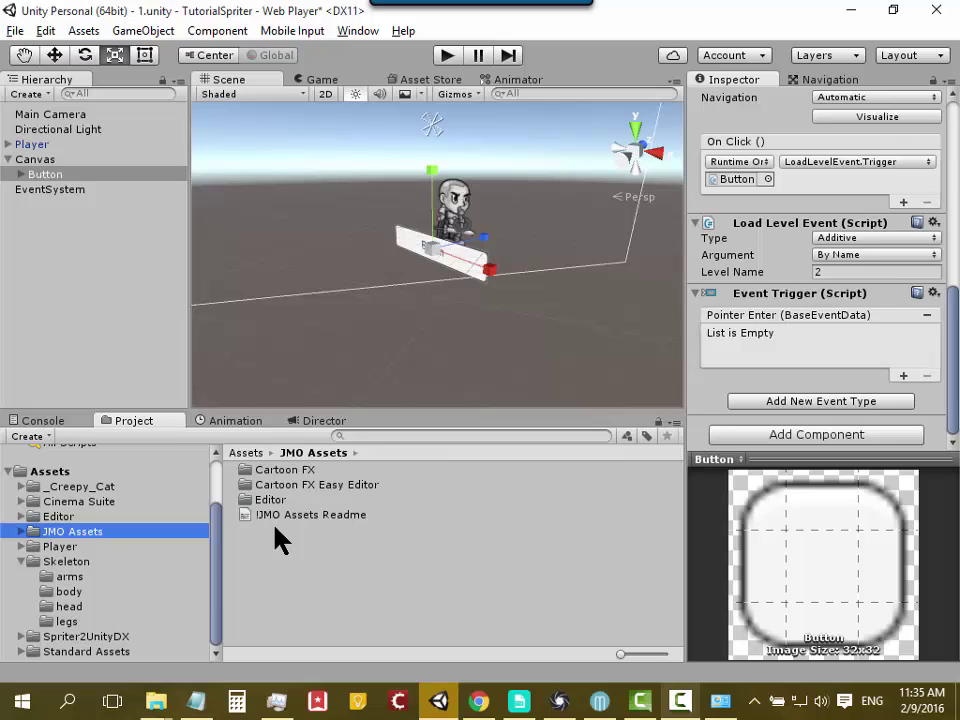
double_click(282, 471)
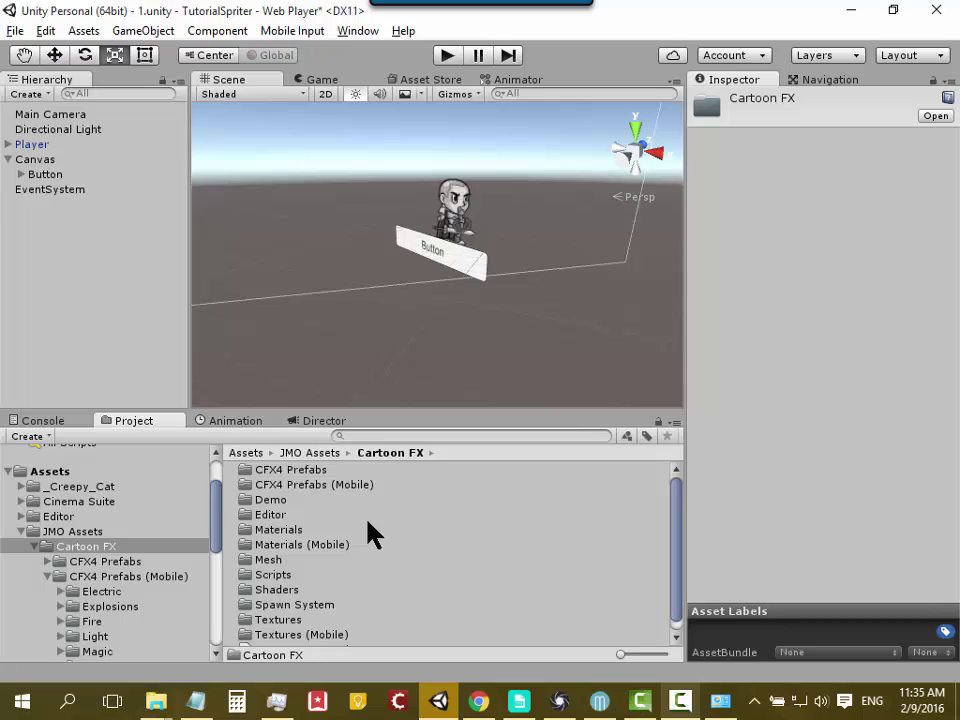
scroll(365, 530, down, 1)
scroll(358, 525, up, 1)
double_click(331, 486)
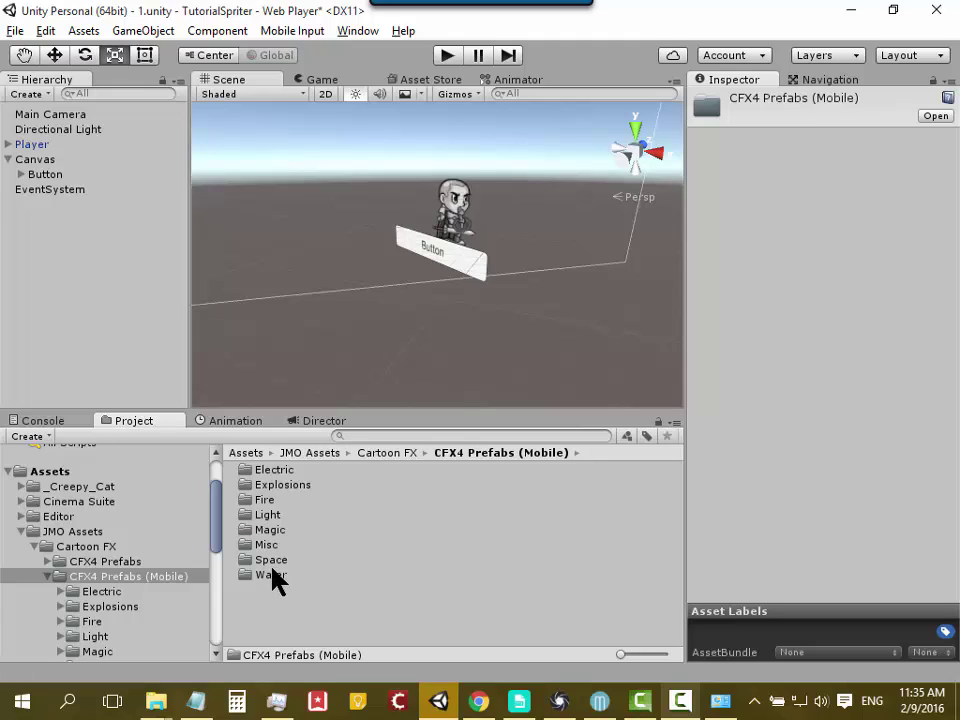
click(291, 468)
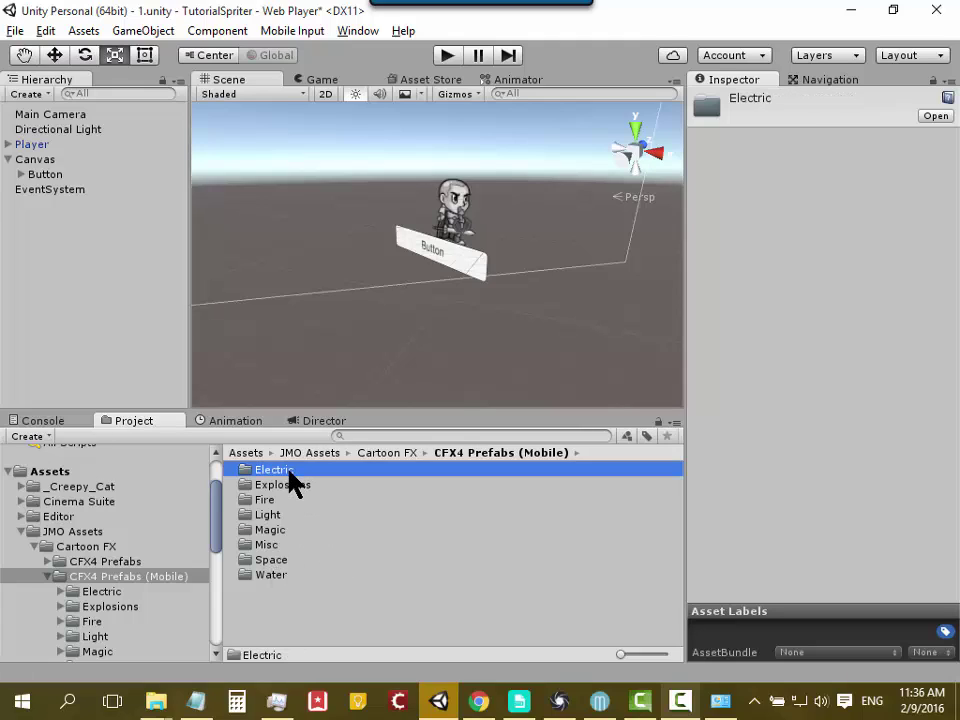
double_click(268, 530)
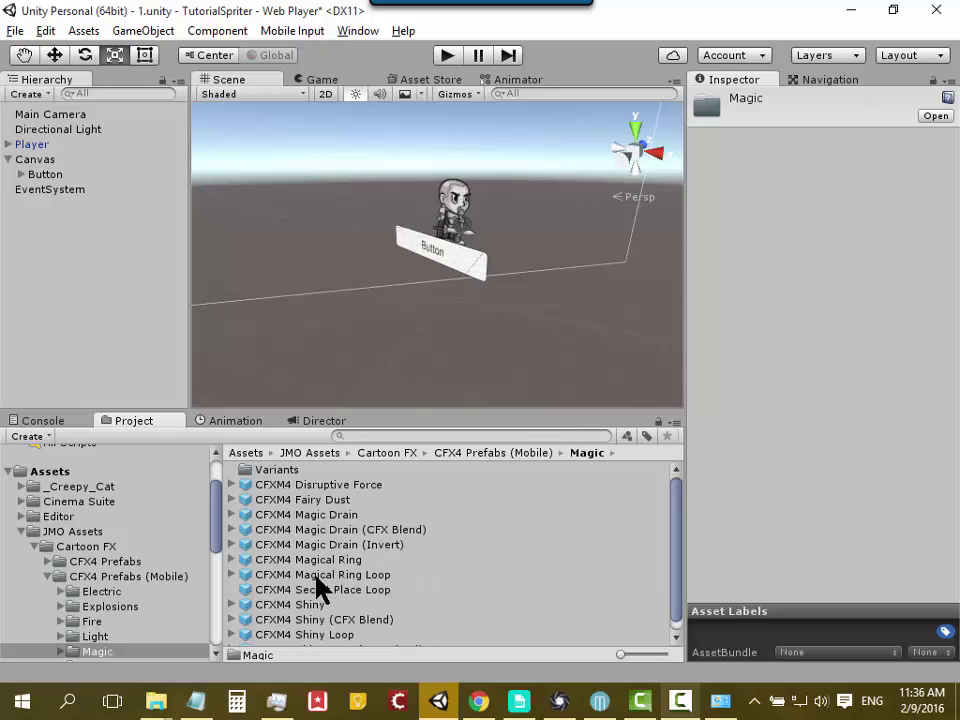
mouse_move(316, 577)
mouse_down()
mouse_move(486, 241)
mouse_move(493, 253)
mouse_up()
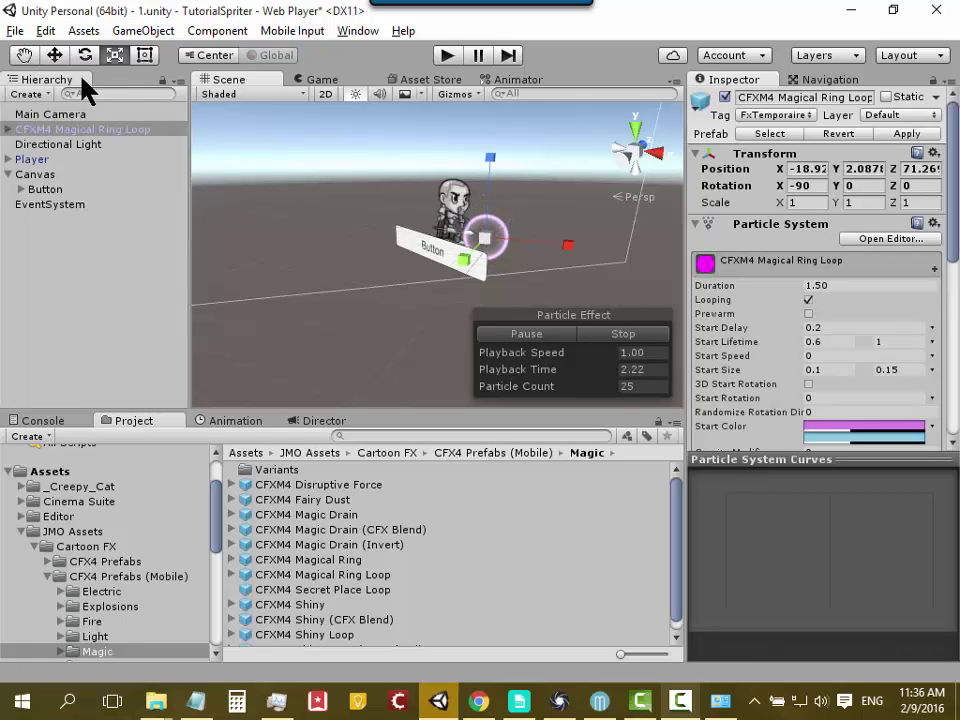
Step: Raise the magical ring with the Move tool so it surrounds the character's body
click(55, 55)
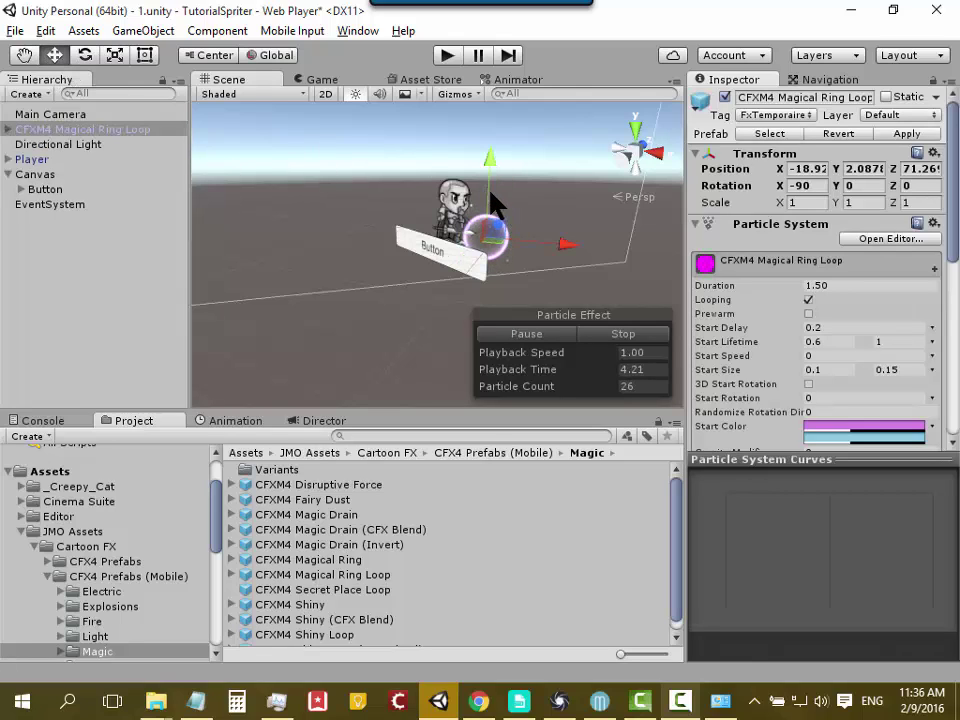
drag(495, 205, 493, 172)
drag(568, 216, 536, 221)
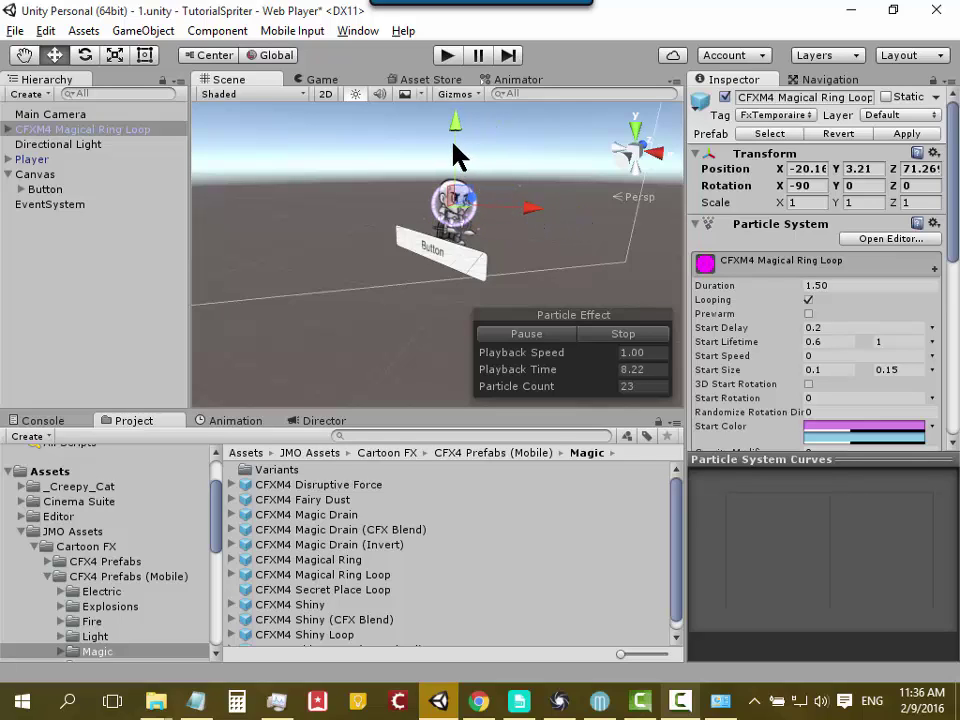
mouse_move(453, 145)
mouse_down()
mouse_move(443, 148)
mouse_move(450, 167)
mouse_up()
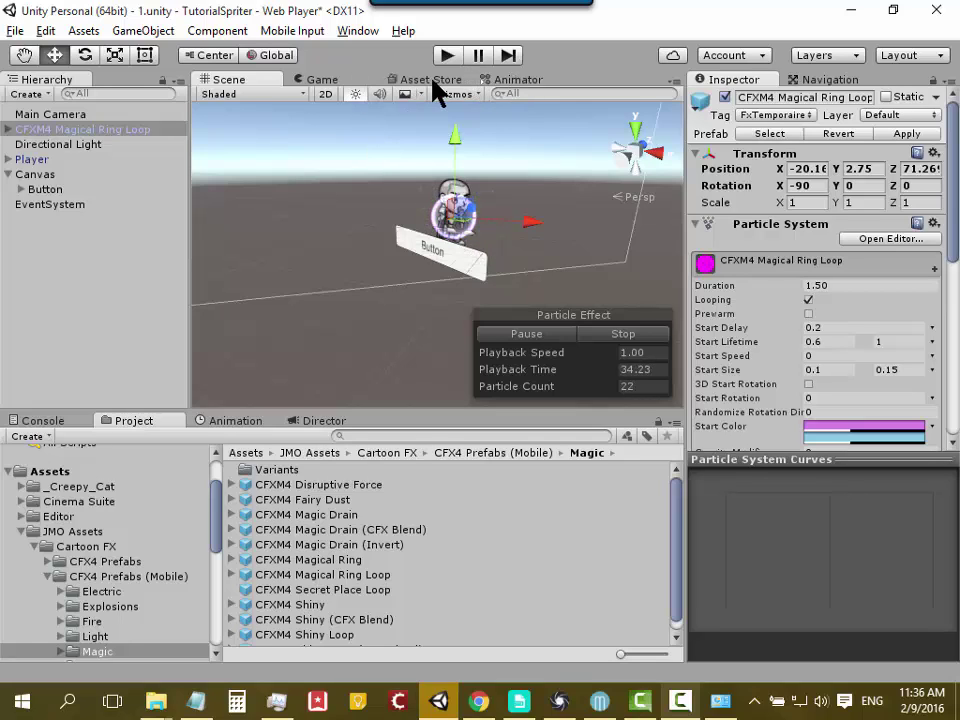
click(347, 32)
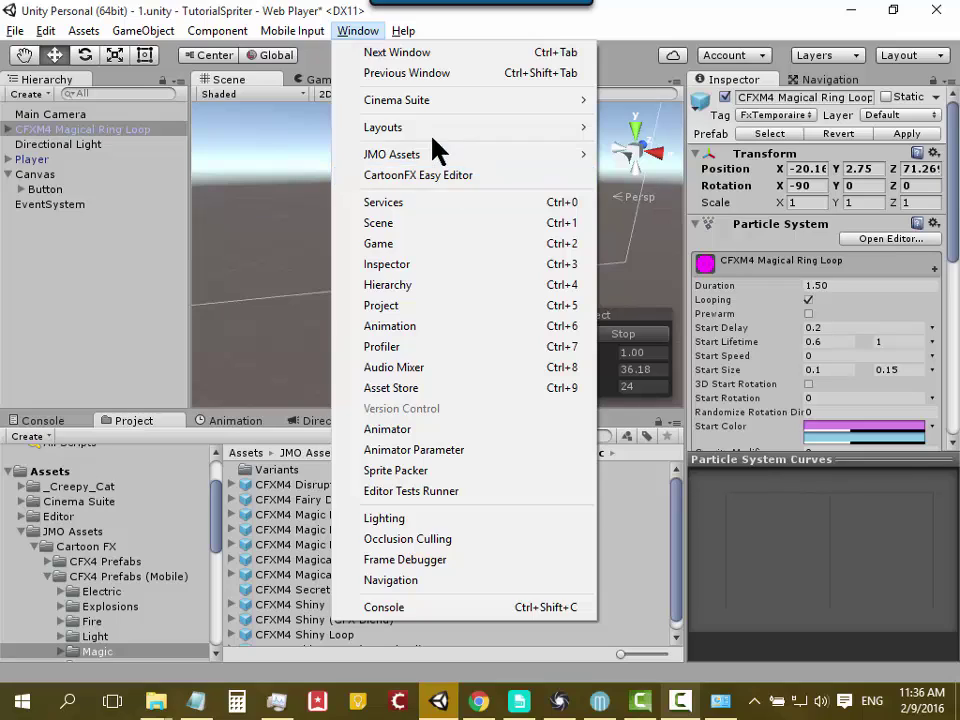
Step: Scale the ring's particle size by multiplier 2 in the CartoonFX Easy Editor, giving Start Size 0.2–0.3
mouse_move(420, 158)
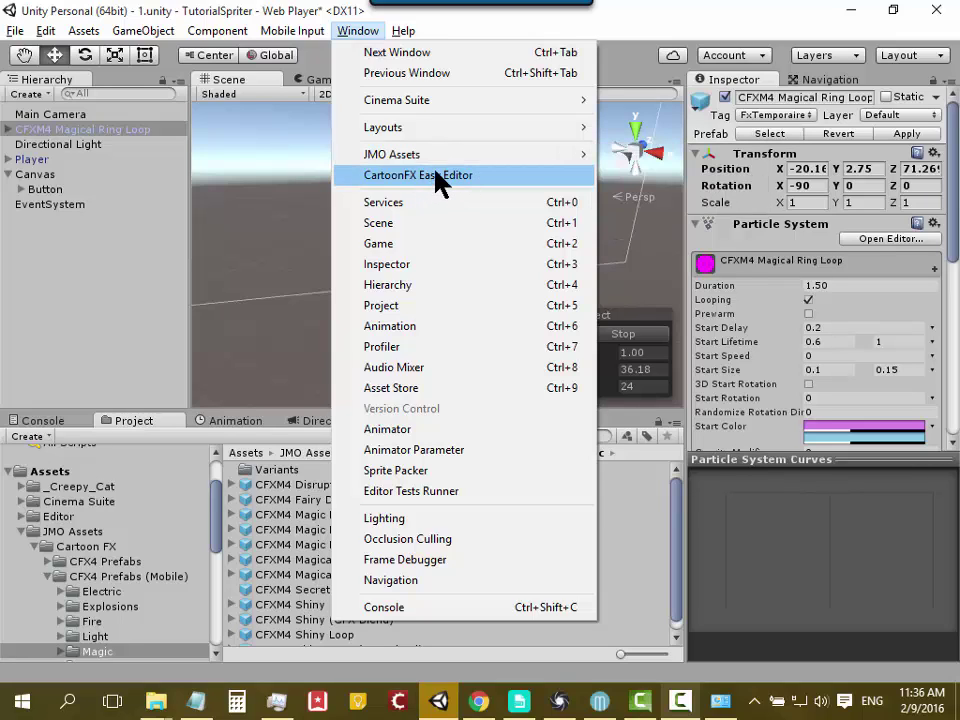
click(433, 175)
drag(300, 305, 147, 176)
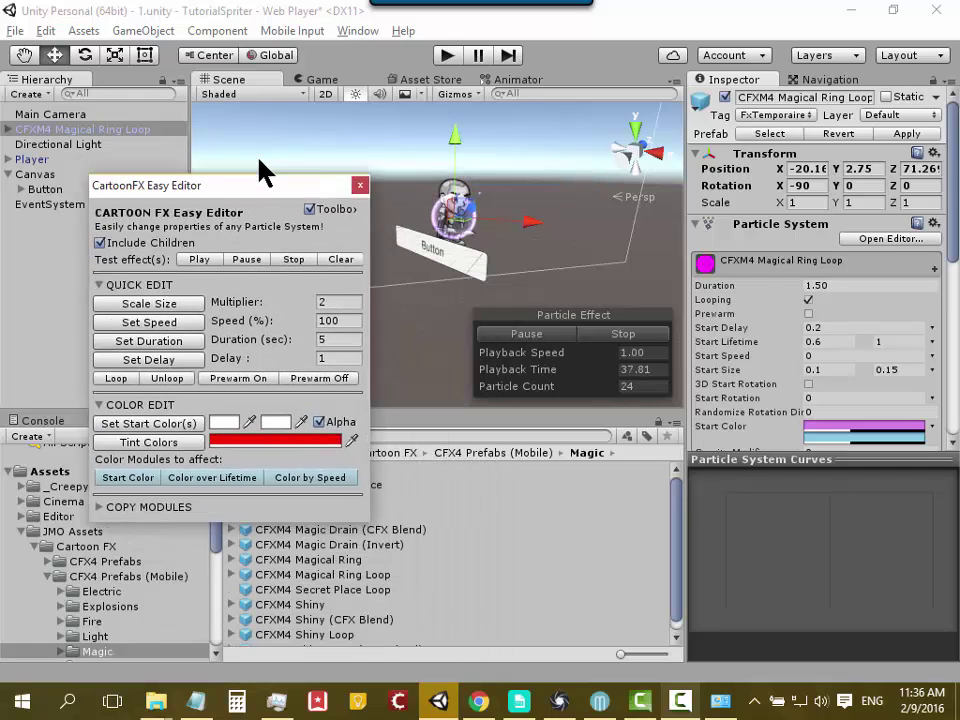
click(140, 298)
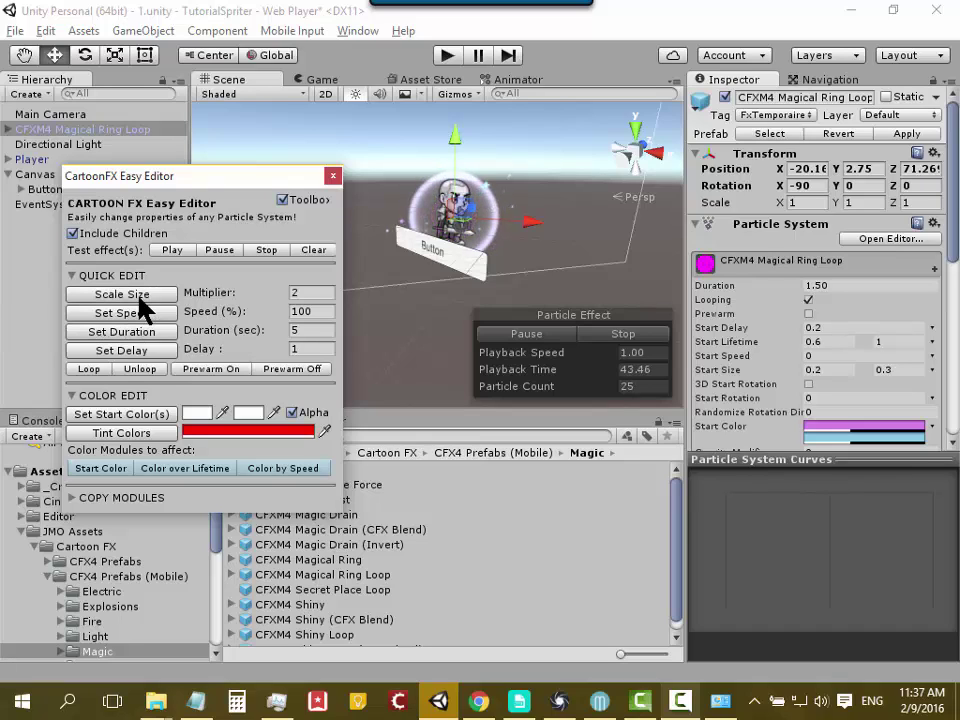
click(332, 177)
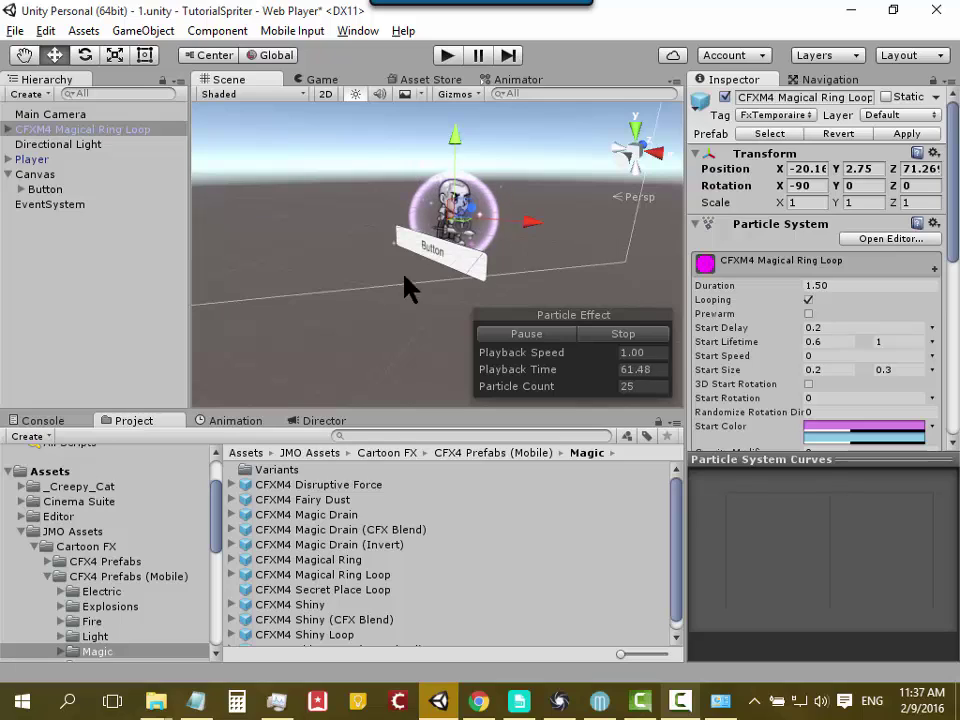
Step: Select CFXM4 Magical Ring Loop and toggle its active checkbox, leaving it enabled
click(50, 193)
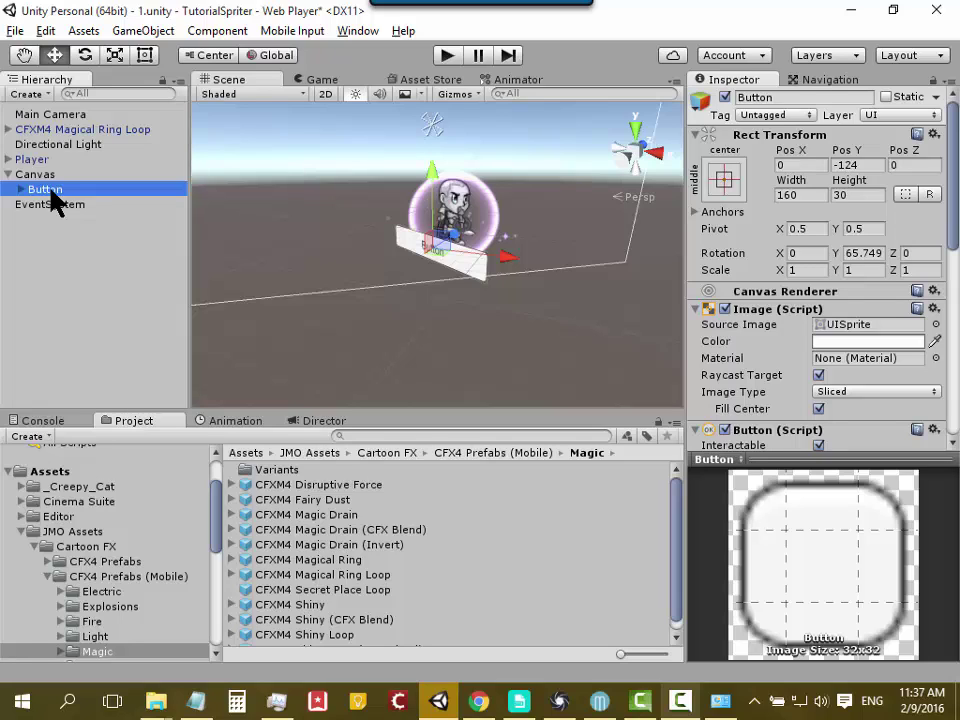
click(76, 130)
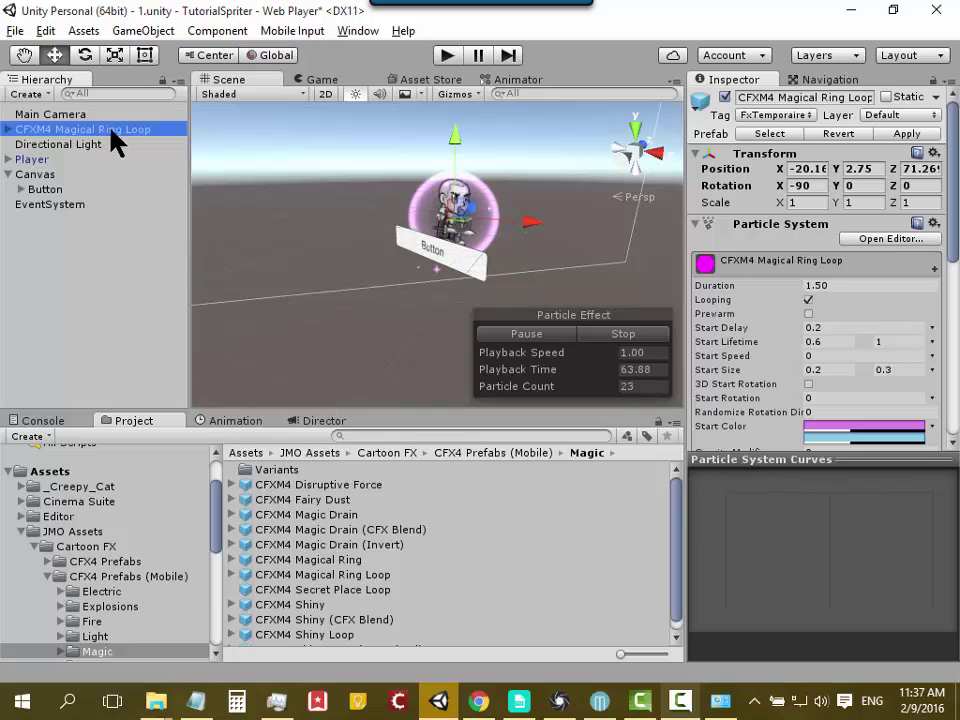
click(725, 98)
click(725, 98)
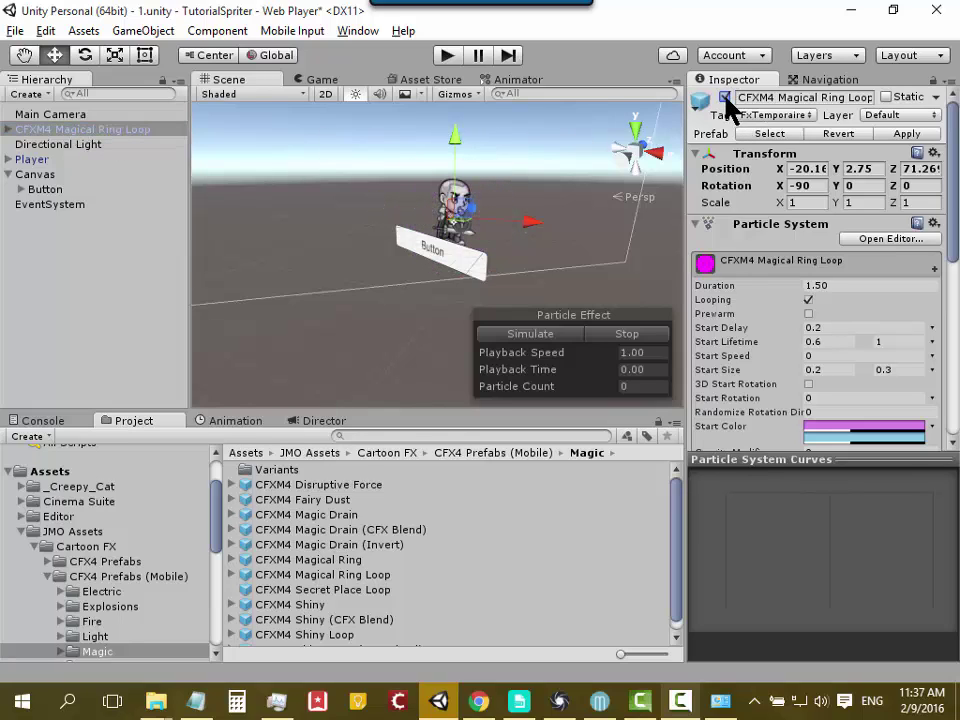
click(725, 98)
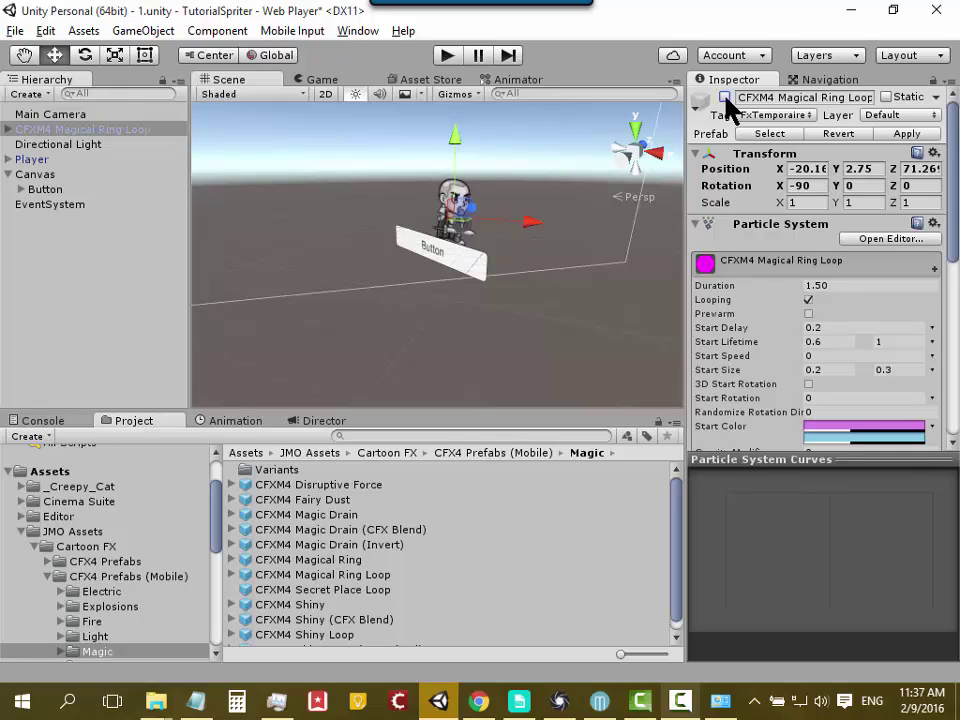
click(725, 98)
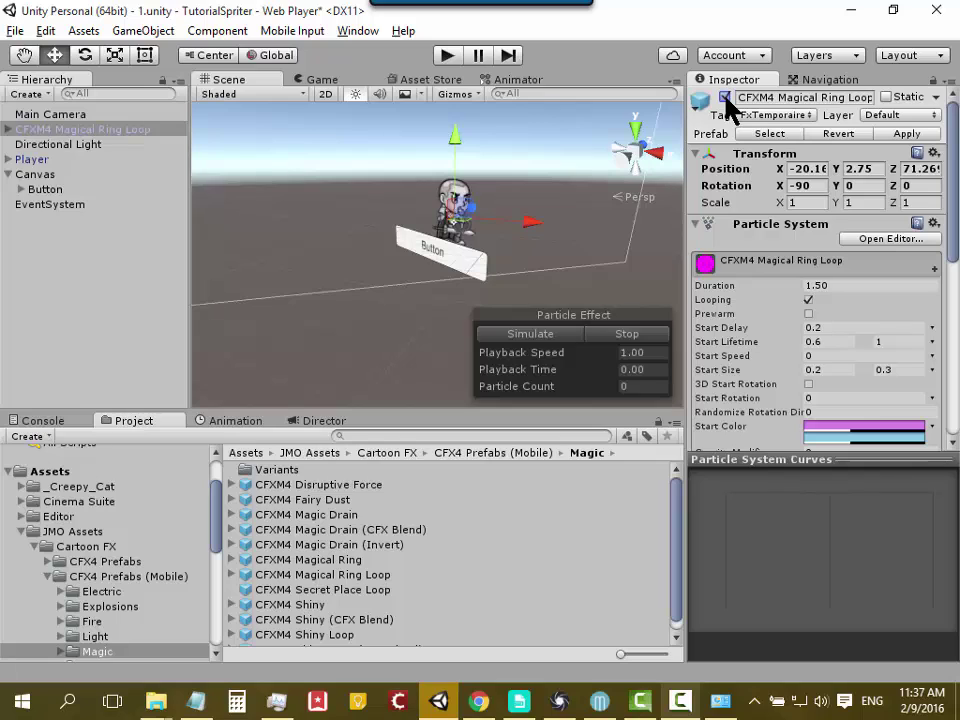
Step: Simulate the ring effect, then deactivate the ring object so it starts hidden
click(546, 338)
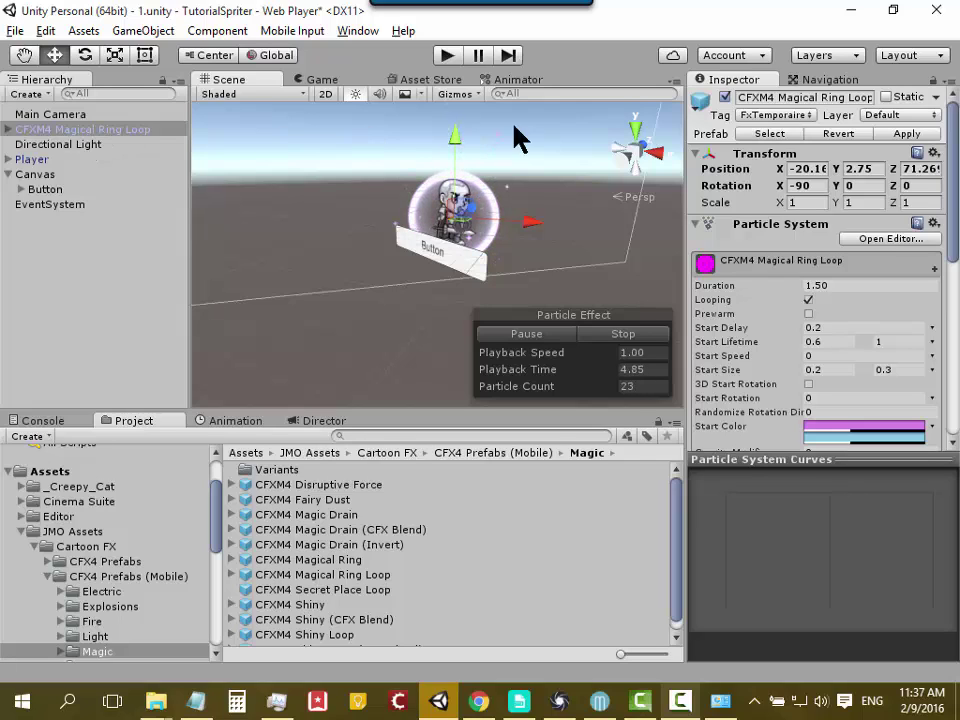
click(725, 97)
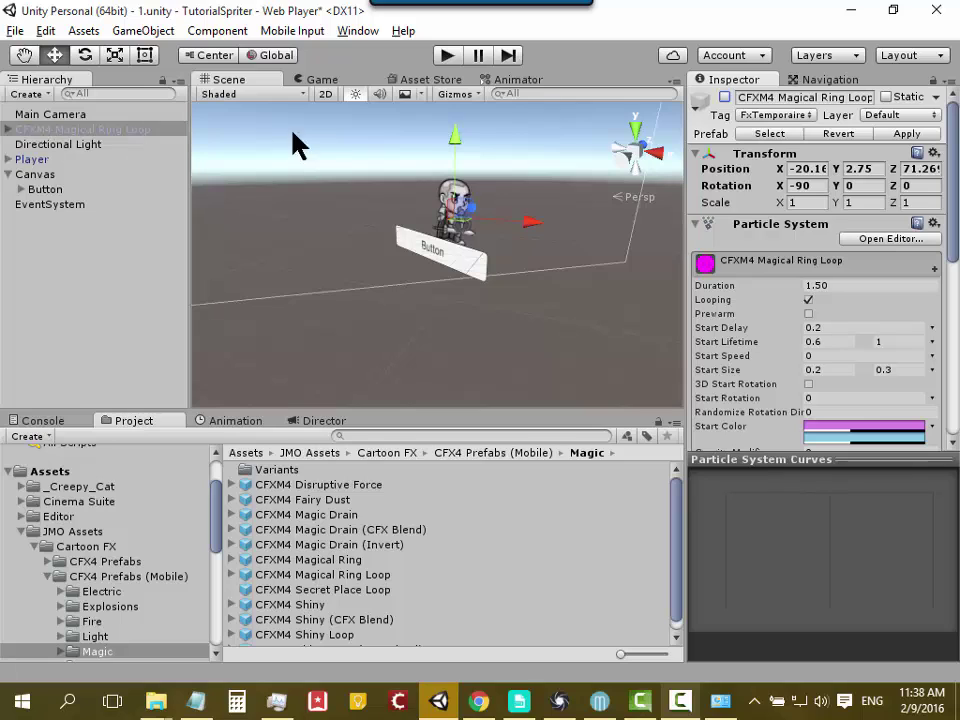
click(44, 190)
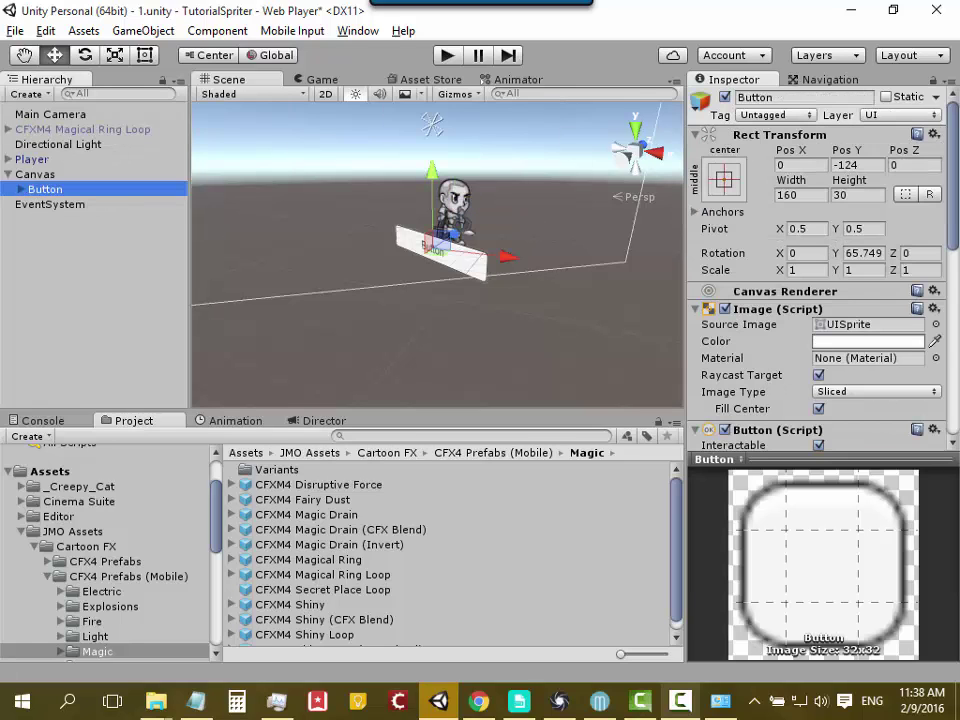
Step: Add, remove and re-add a Pointer Enter callback, leaving one empty action slot
drag(956, 160, 957, 378)
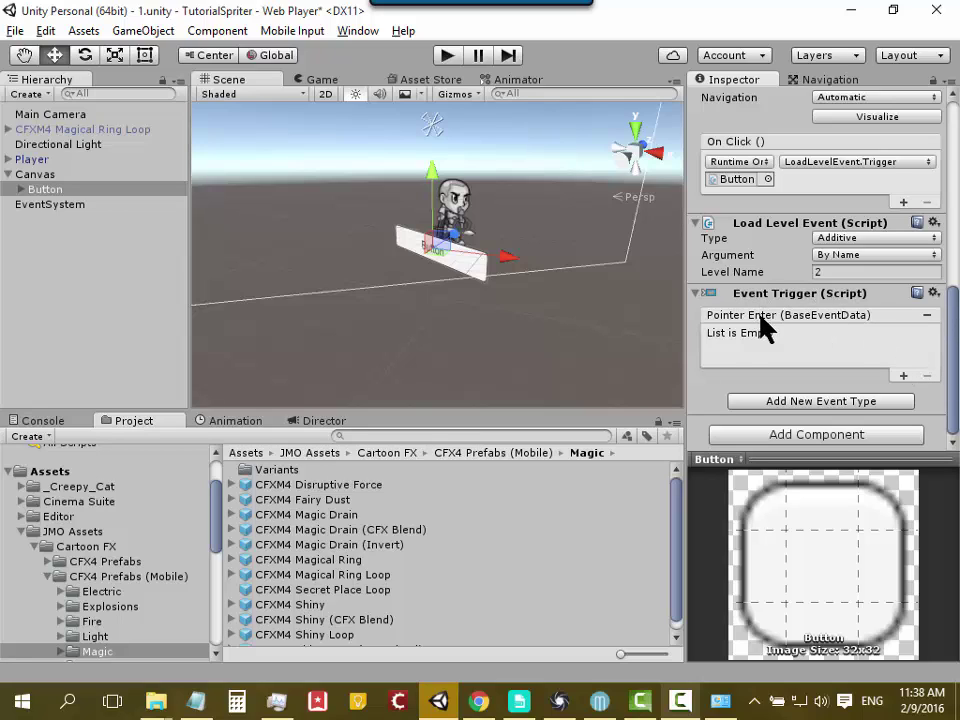
click(903, 375)
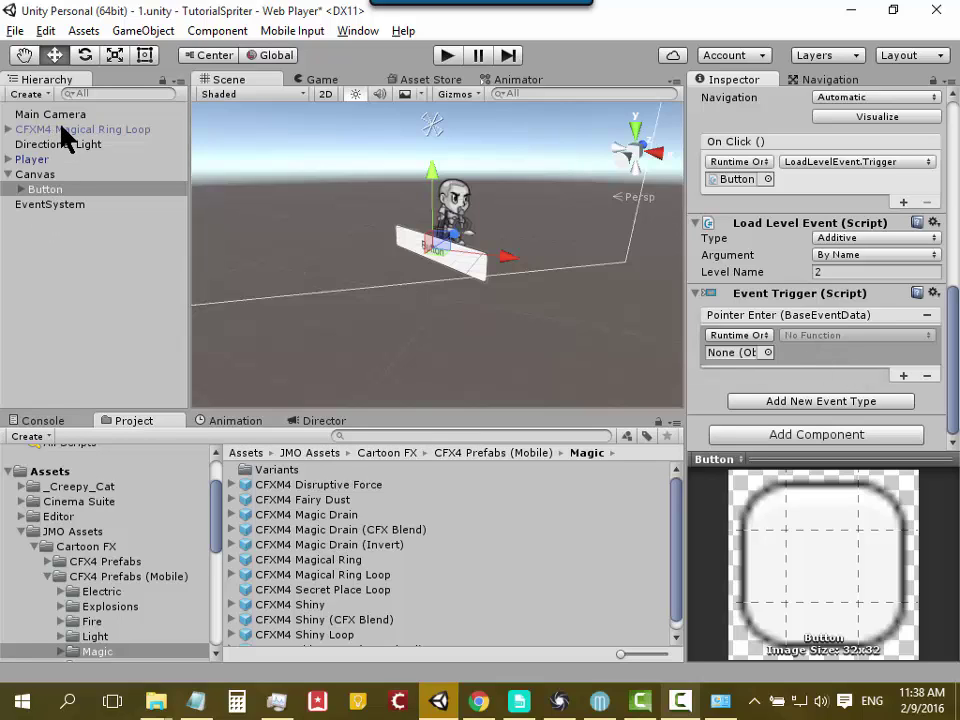
drag(62, 129, 725, 358)
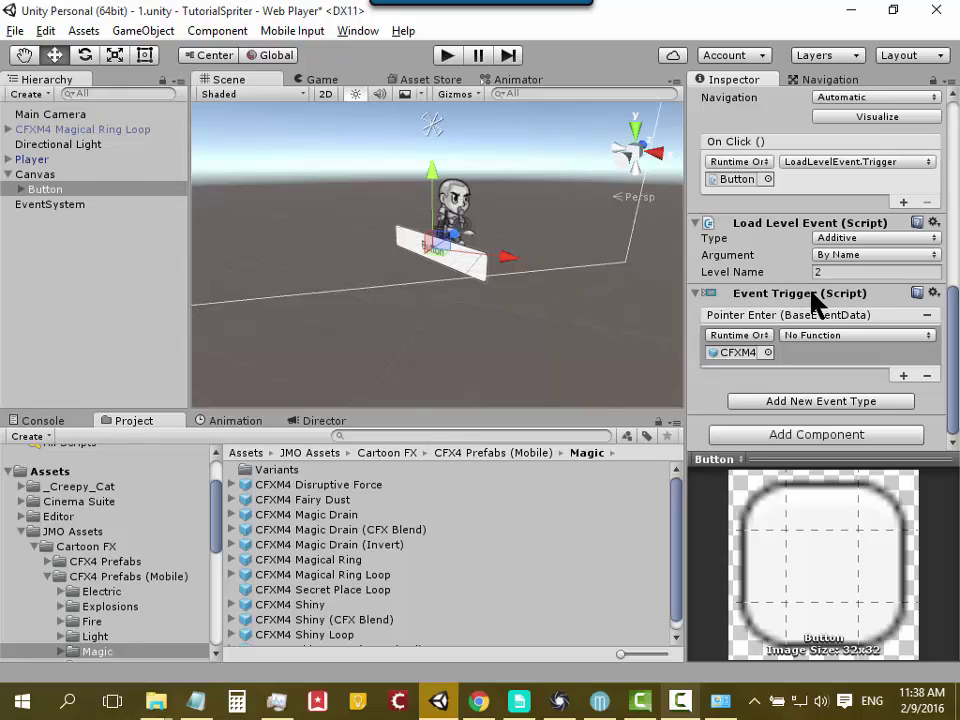
click(928, 376)
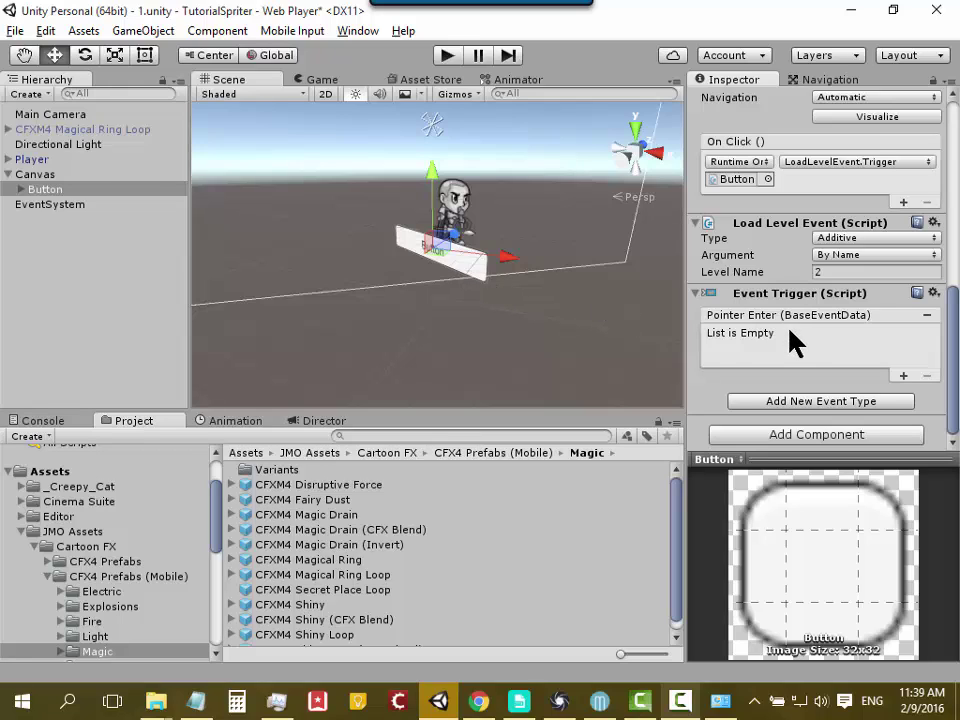
click(904, 377)
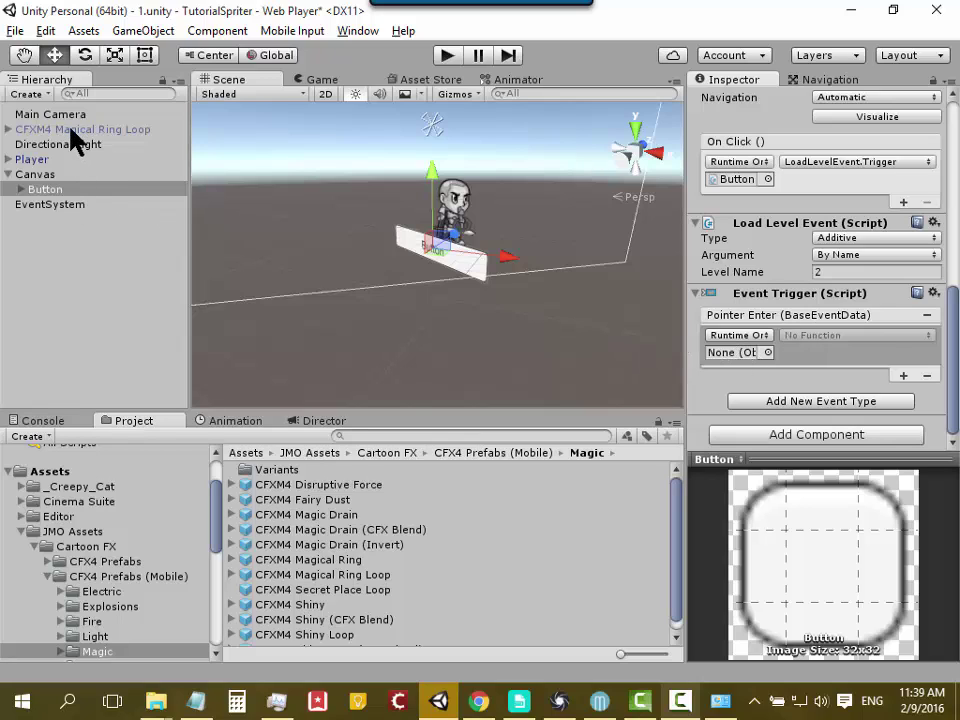
Step: Make Pointer Enter call GameObject.SetActive(true) on CFXM4 Magical Ring Loop, then enter Play mode
drag(71, 129, 92, 117)
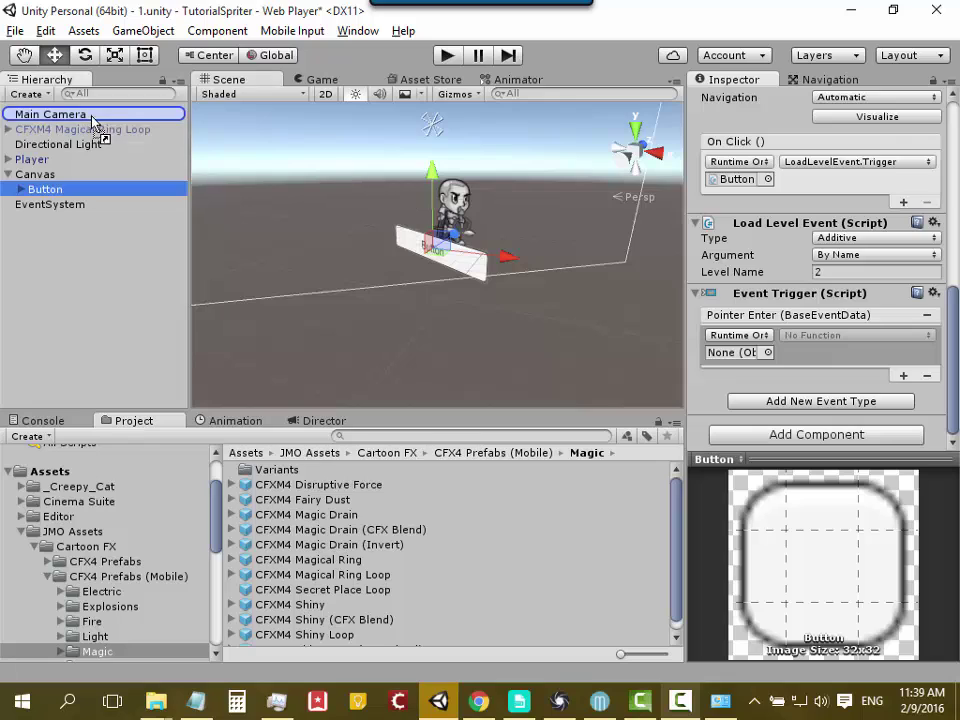
mouse_move(92, 117)
mouse_down()
mouse_move(301, 162)
mouse_move(148, 140)
mouse_move(735, 358)
mouse_up()
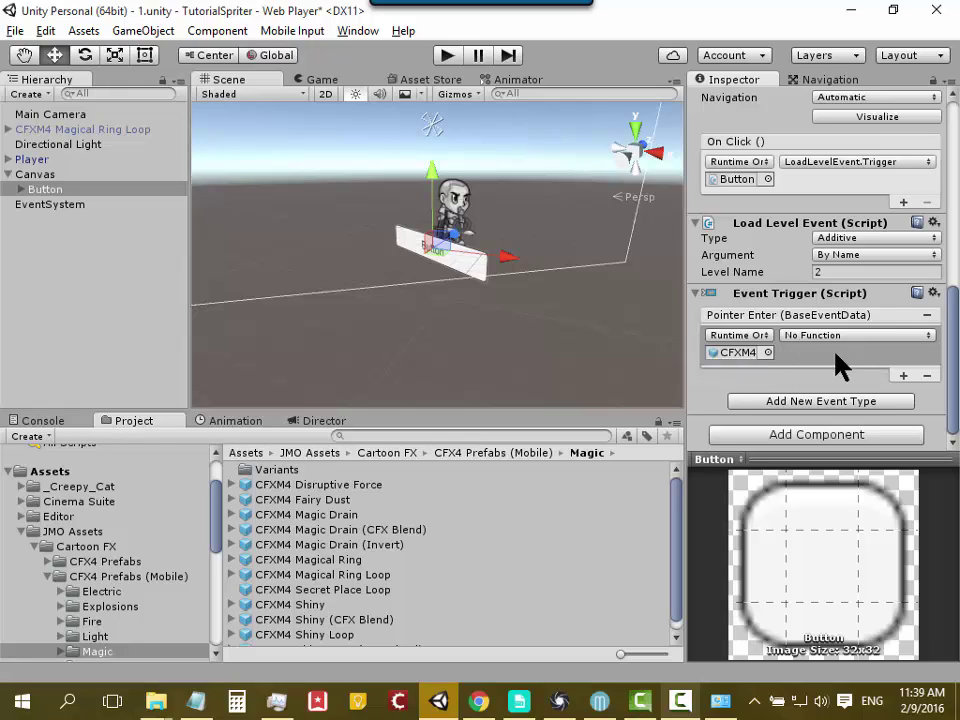
click(868, 337)
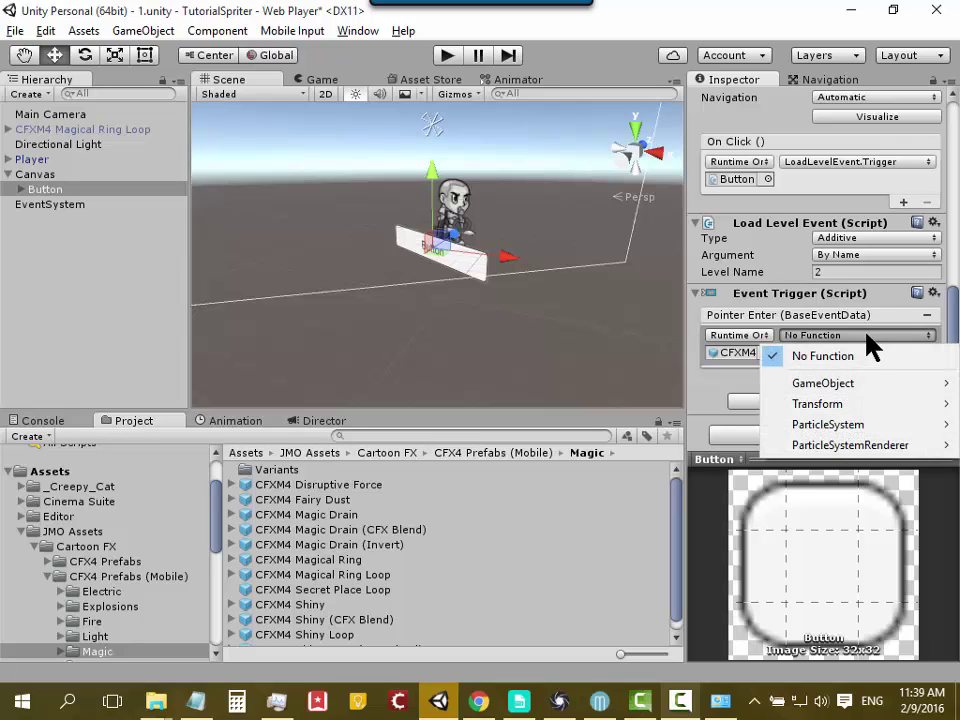
mouse_move(857, 390)
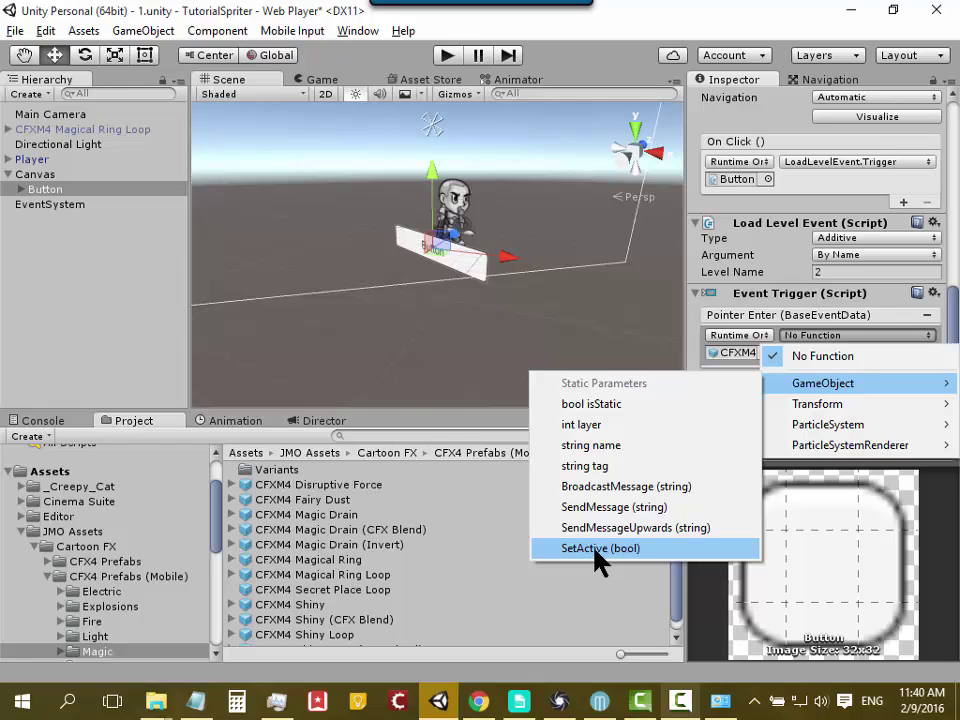
click(598, 550)
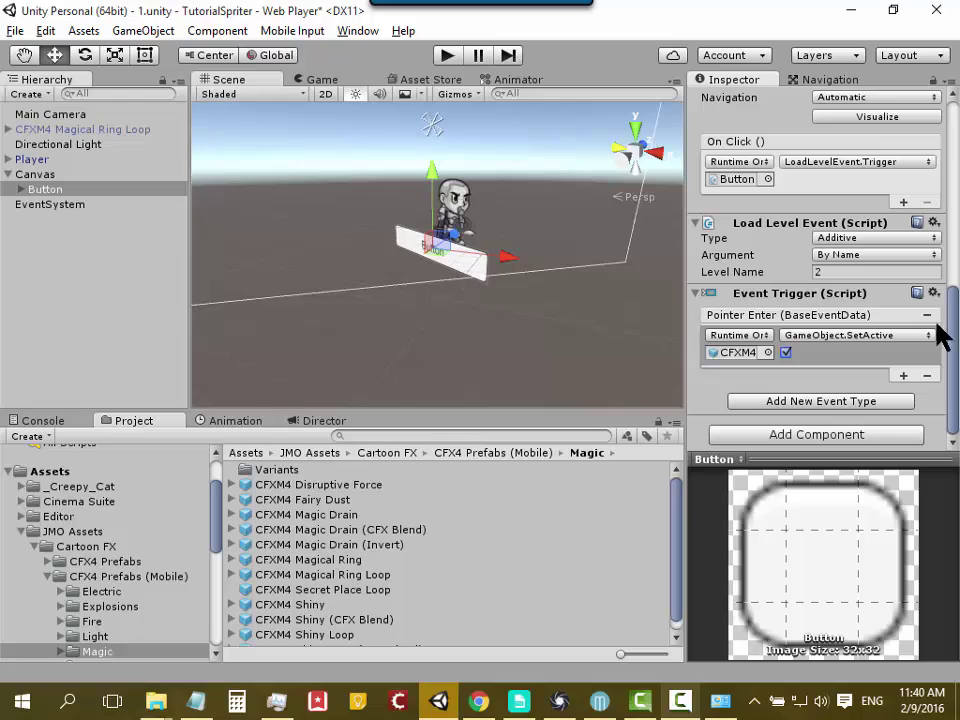
click(449, 55)
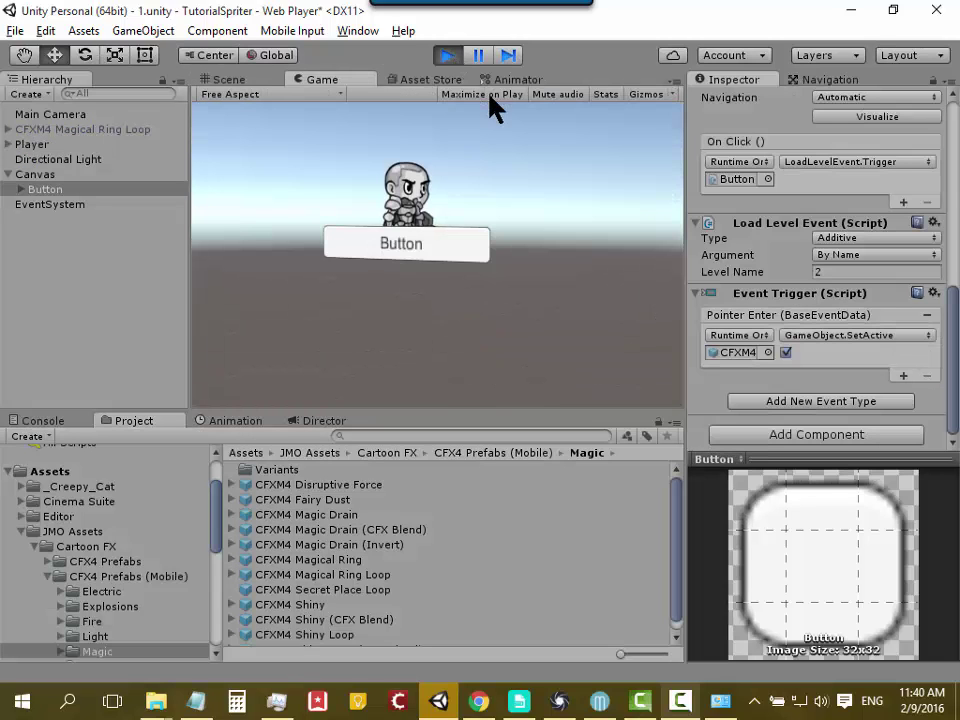
Step: In Play mode, hover the Button and inspect the ring's particle settings, then stop
mouse_move(470, 255)
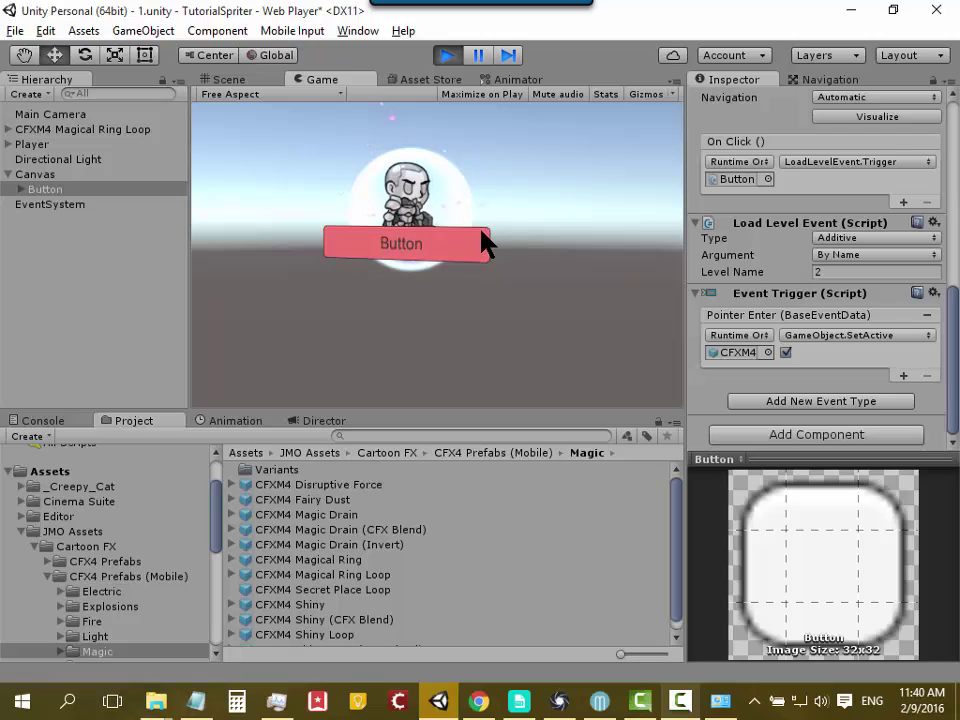
click(100, 130)
click(720, 84)
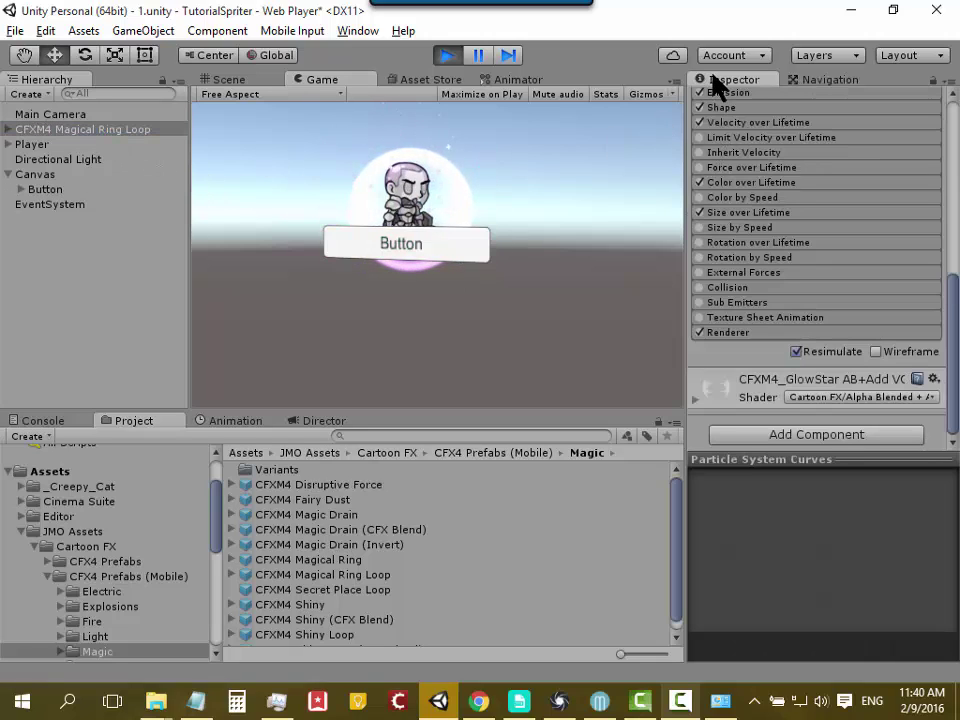
scroll(918, 262, up, 5)
scroll(918, 262, up, 3)
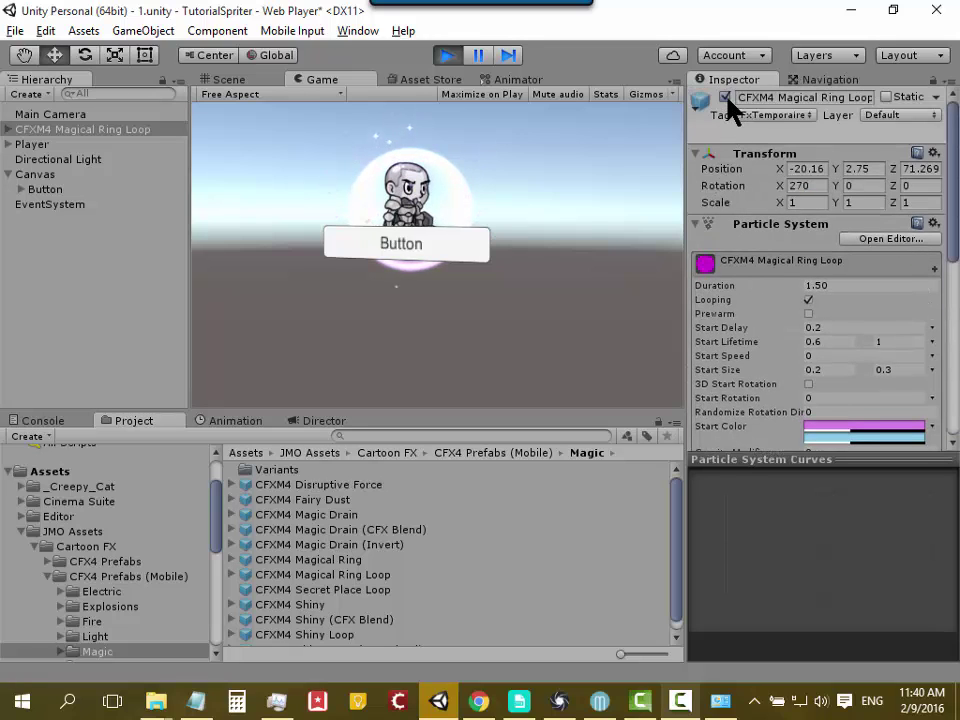
click(452, 58)
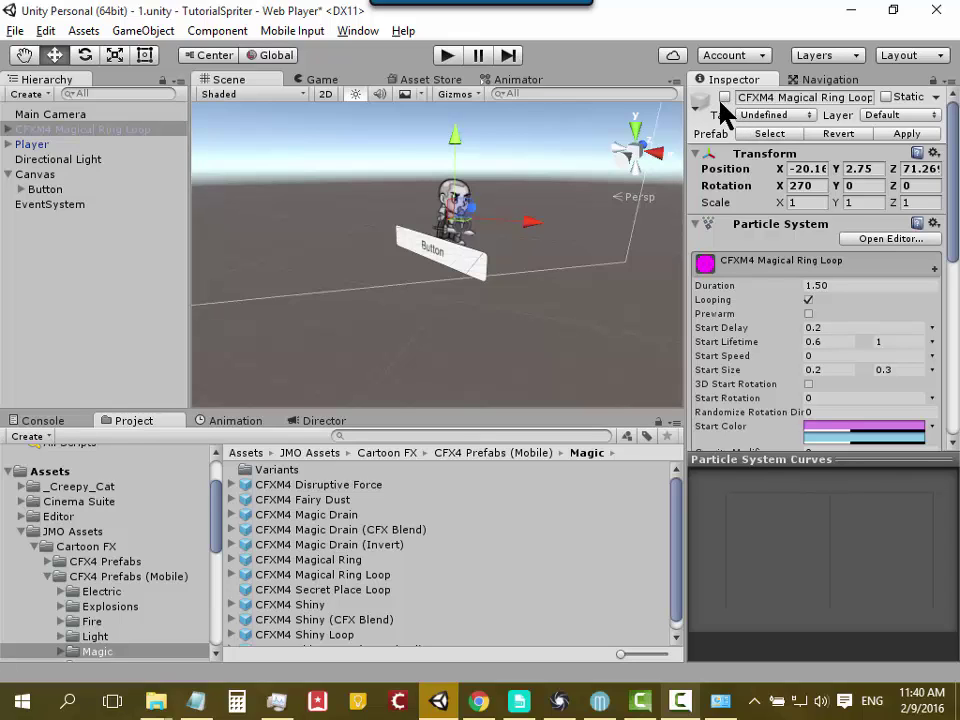
Step: Restart Play, move over the Button repeatedly to show the ring, then stop play
click(446, 58)
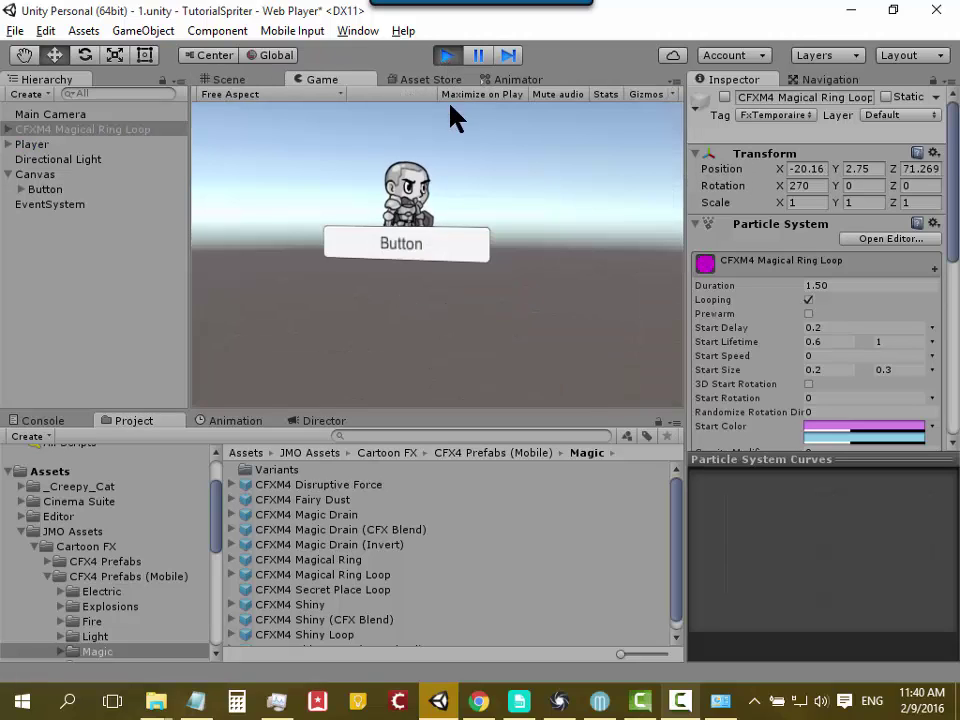
click(453, 245)
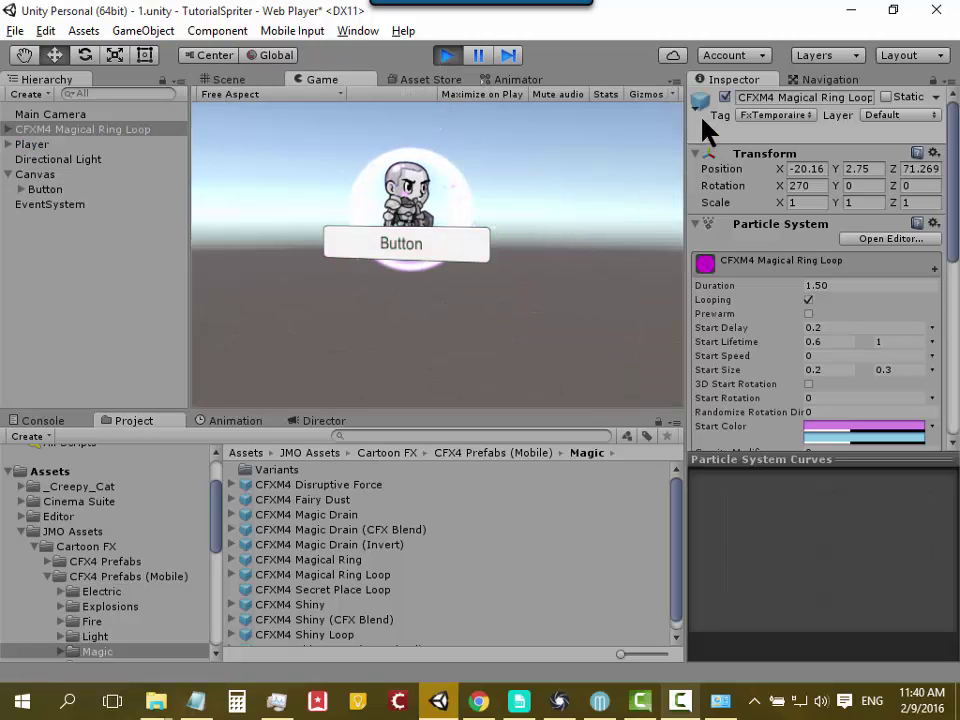
click(469, 242)
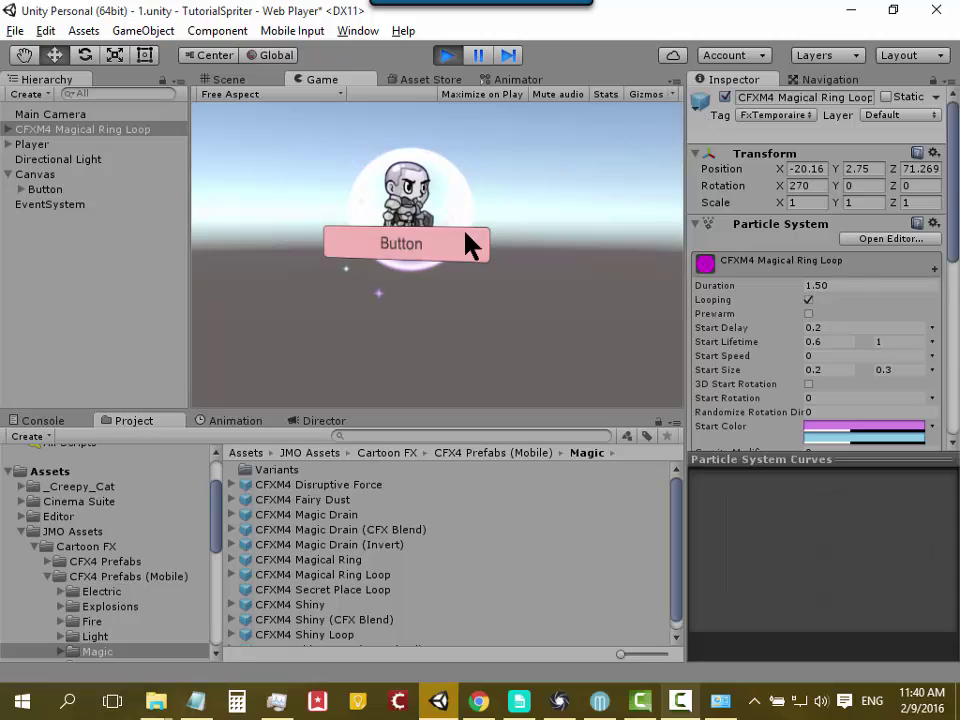
click(470, 243)
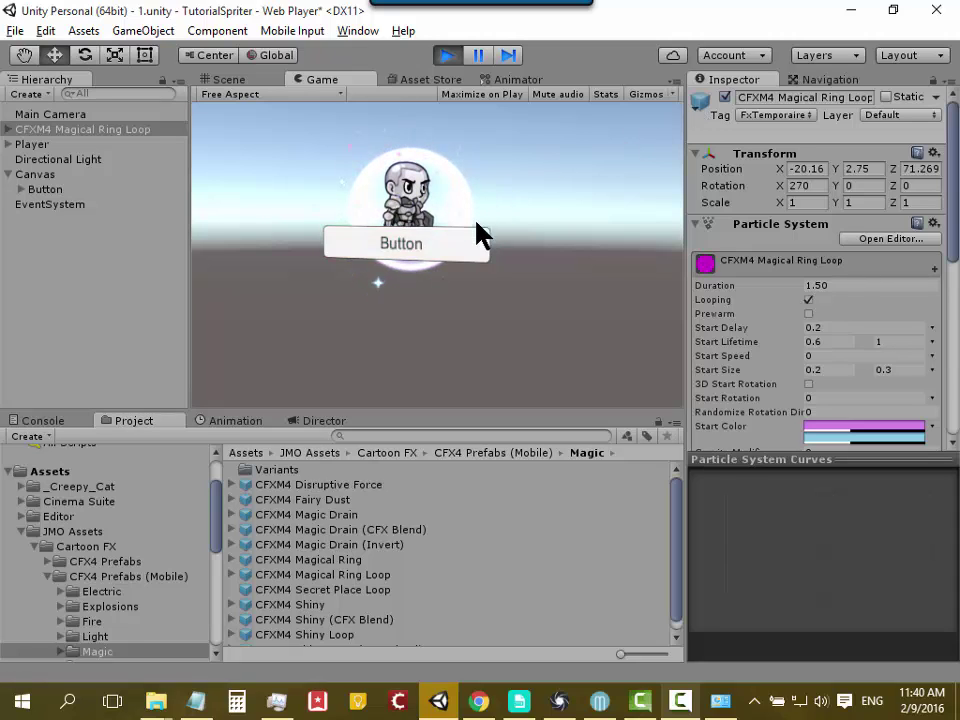
click(474, 251)
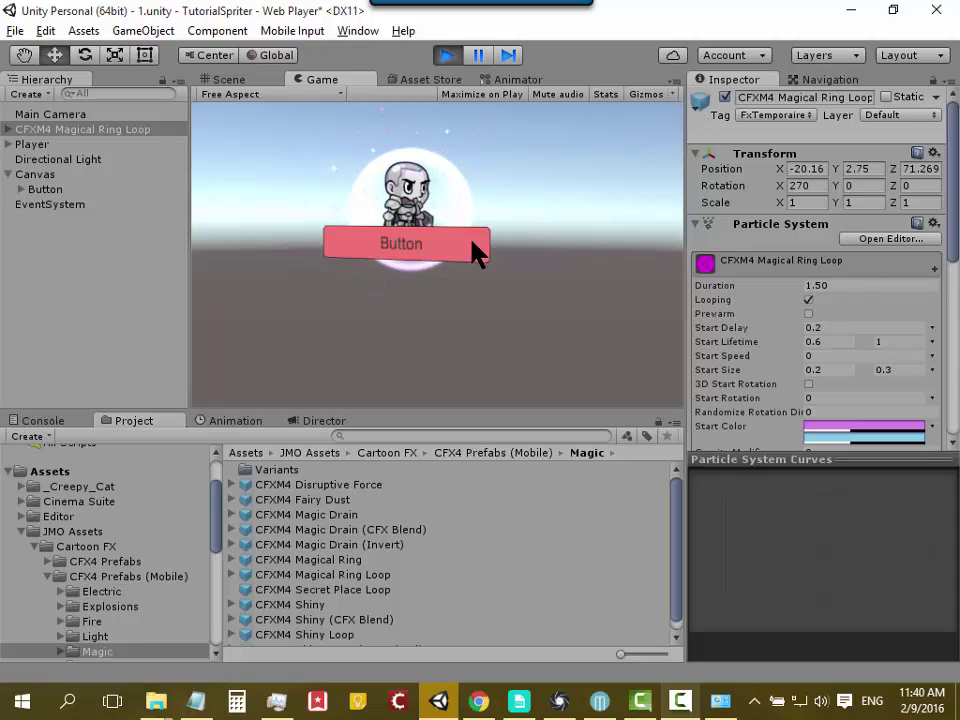
click(447, 56)
Step: Select the Button and add a Pointer Exit event type to its Event Trigger
click(680, 700)
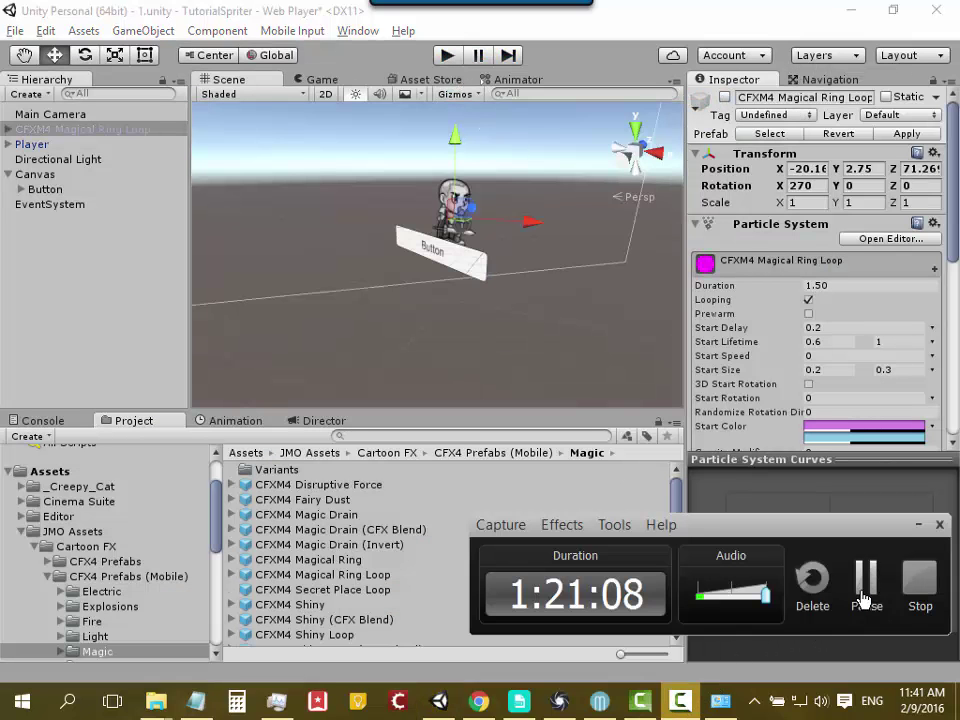
click(864, 575)
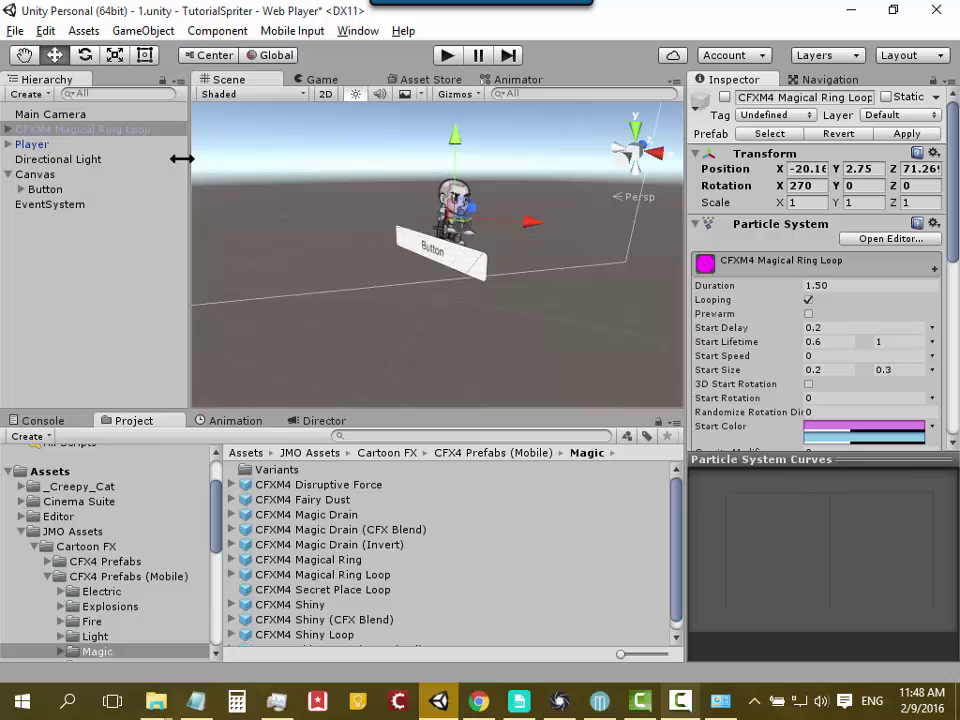
click(45, 192)
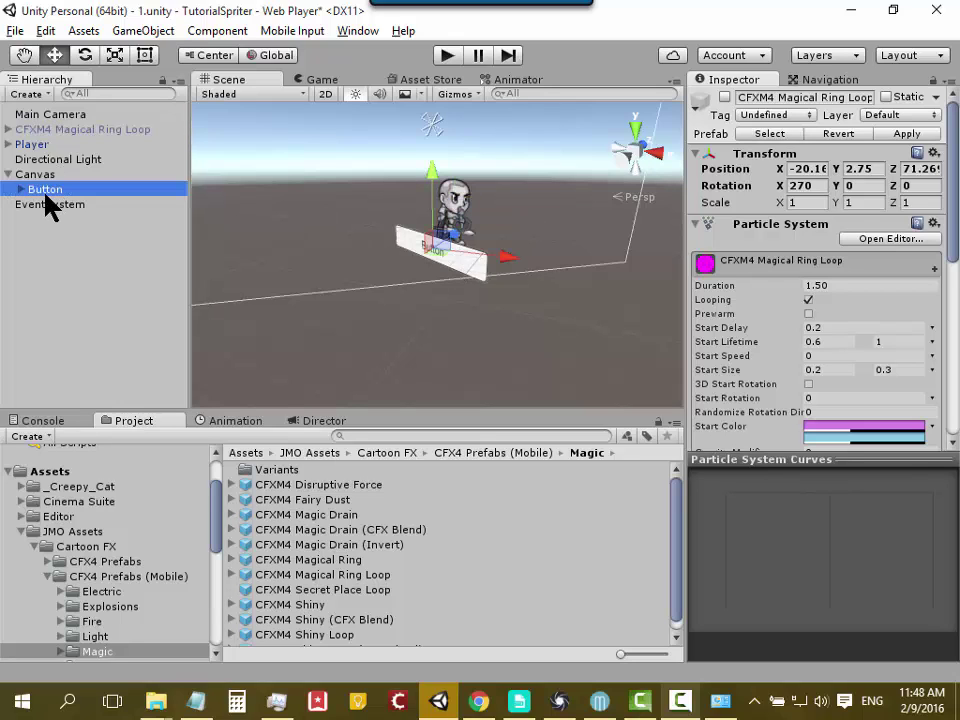
drag(953, 251, 953, 405)
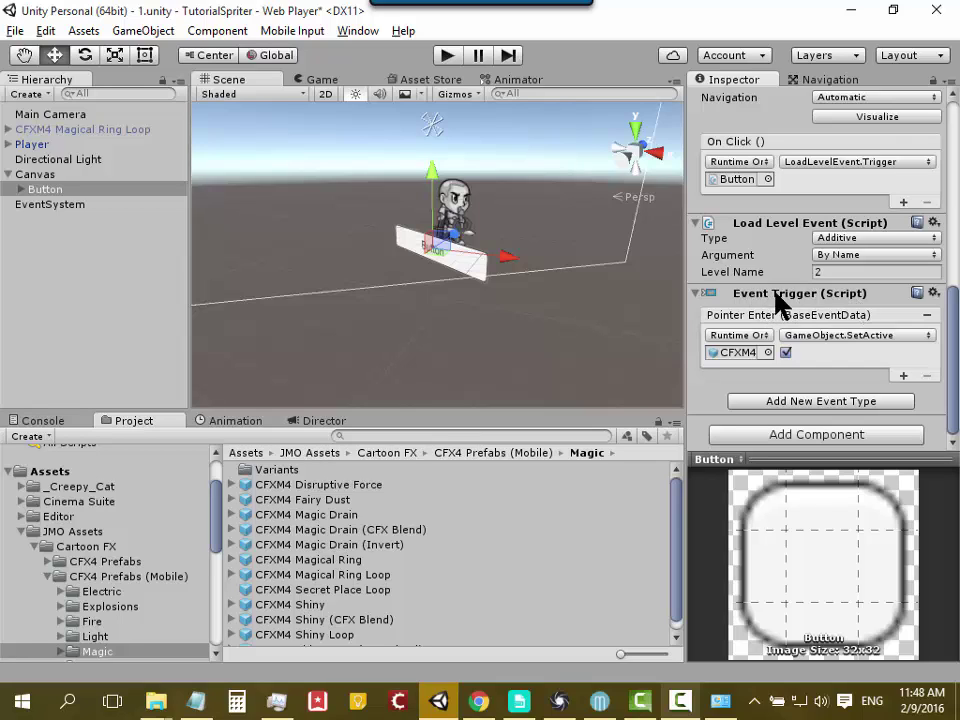
click(784, 410)
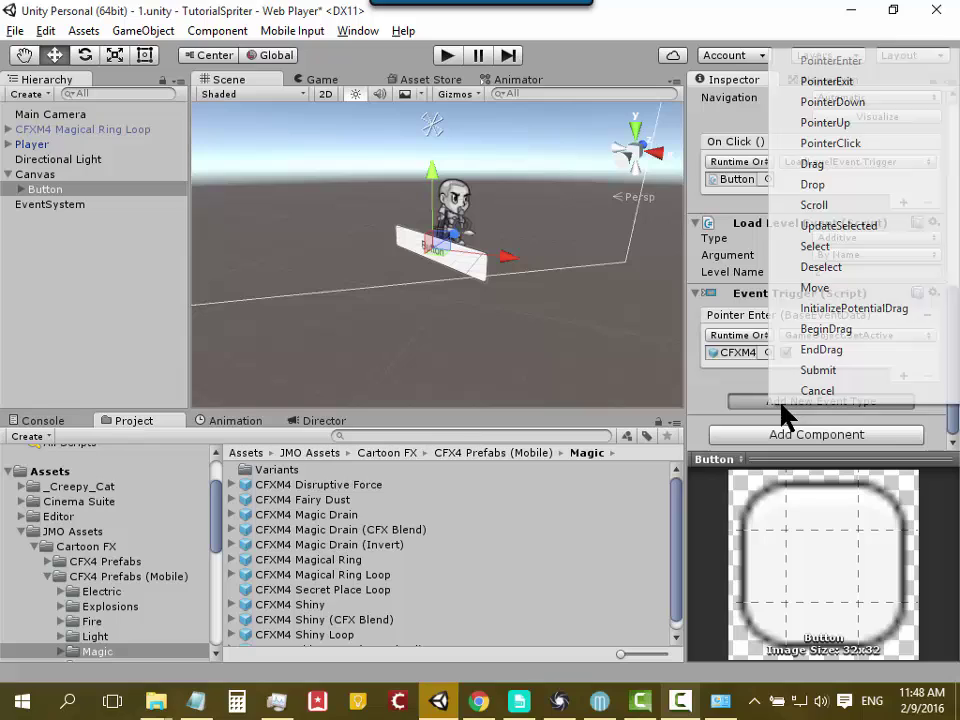
click(878, 85)
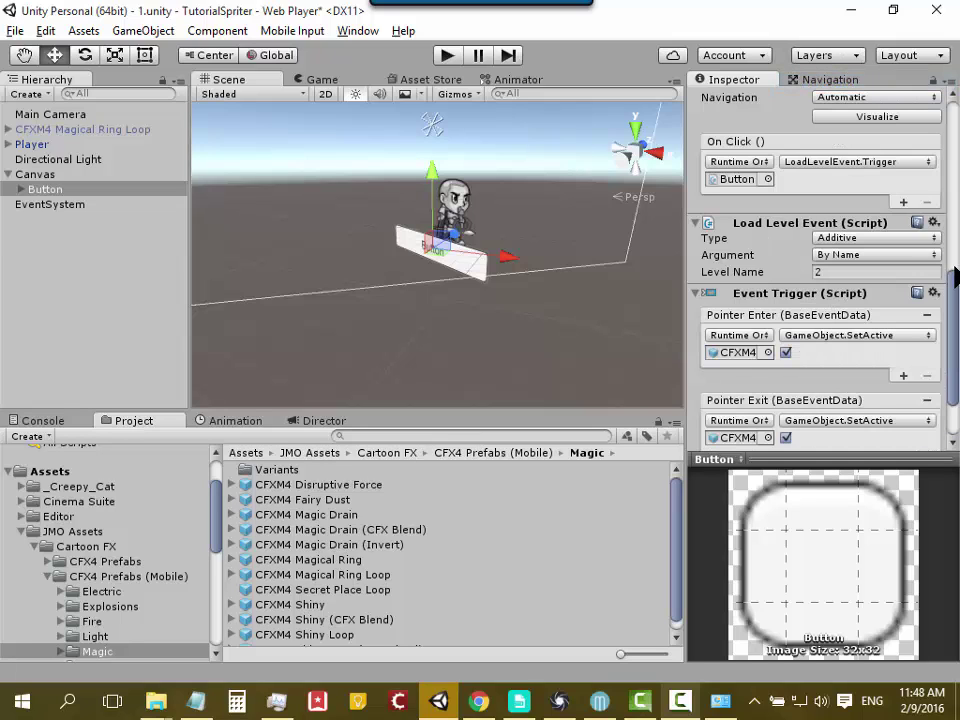
Step: Make Pointer Exit call GameObject.SetActive(false) on the ring, then start Play
drag(955, 297, 955, 330)
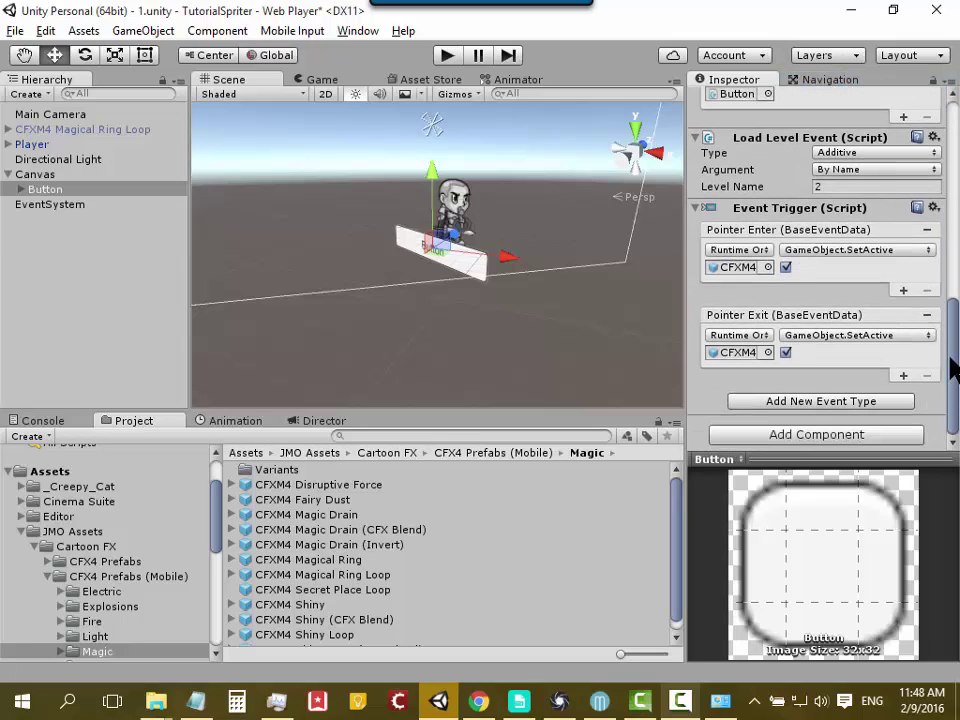
click(786, 354)
click(443, 60)
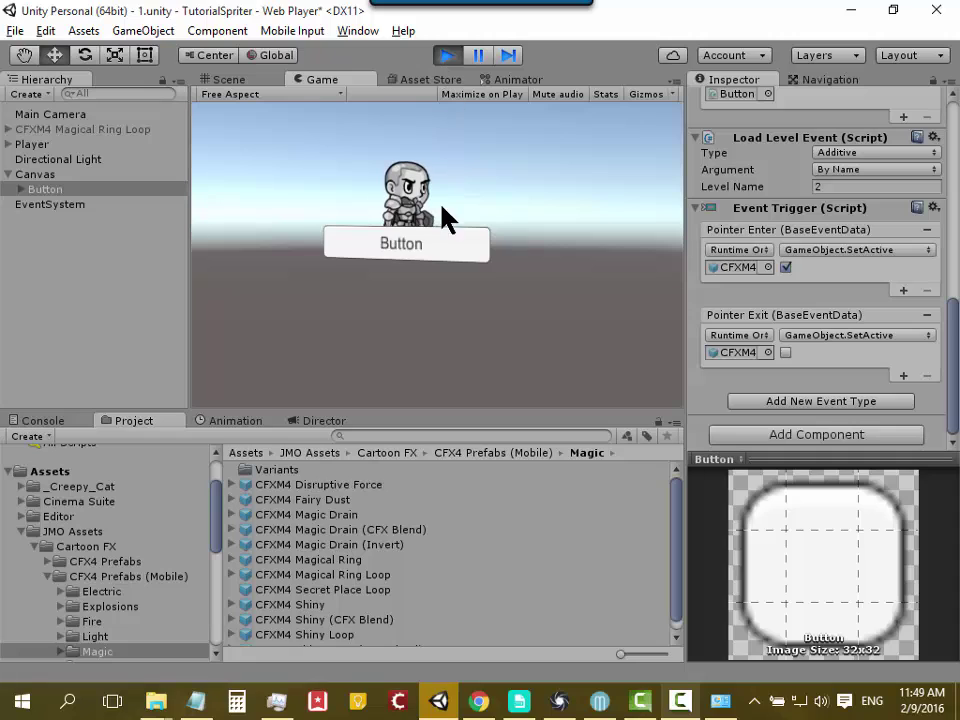
Step: In play mode, hover over and click the Game-view Button to check the magical ring appears
mouse_move(448, 260)
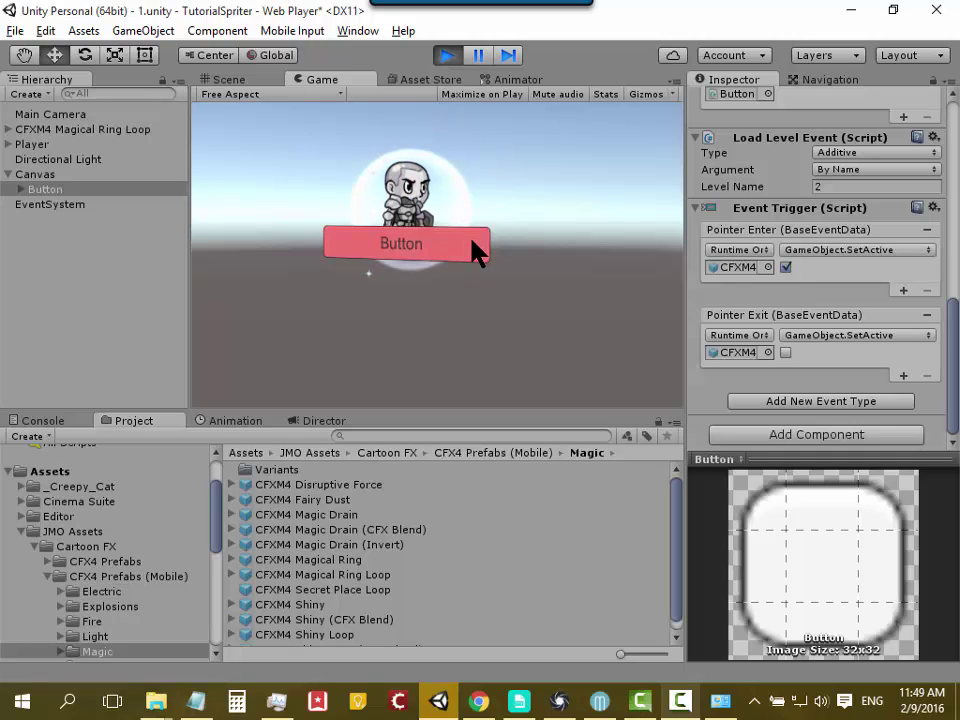
mouse_move(477, 245)
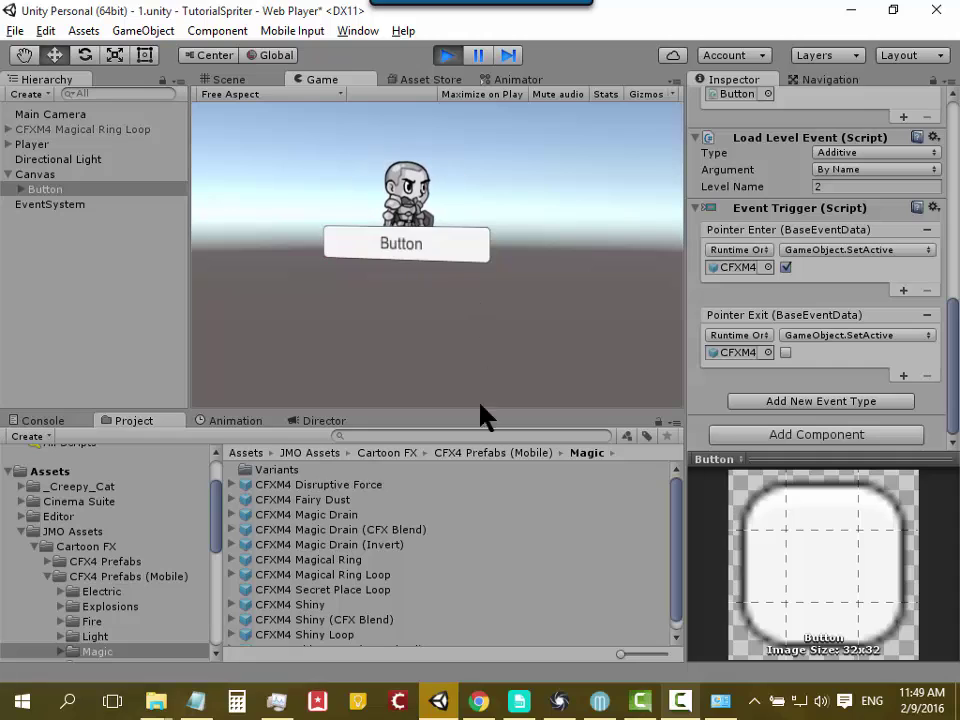
mouse_move(413, 253)
click(414, 262)
click(286, 266)
Step: Select CFXM4 Magical Ring Loop in the Hierarchy to show its particle settings
click(675, 700)
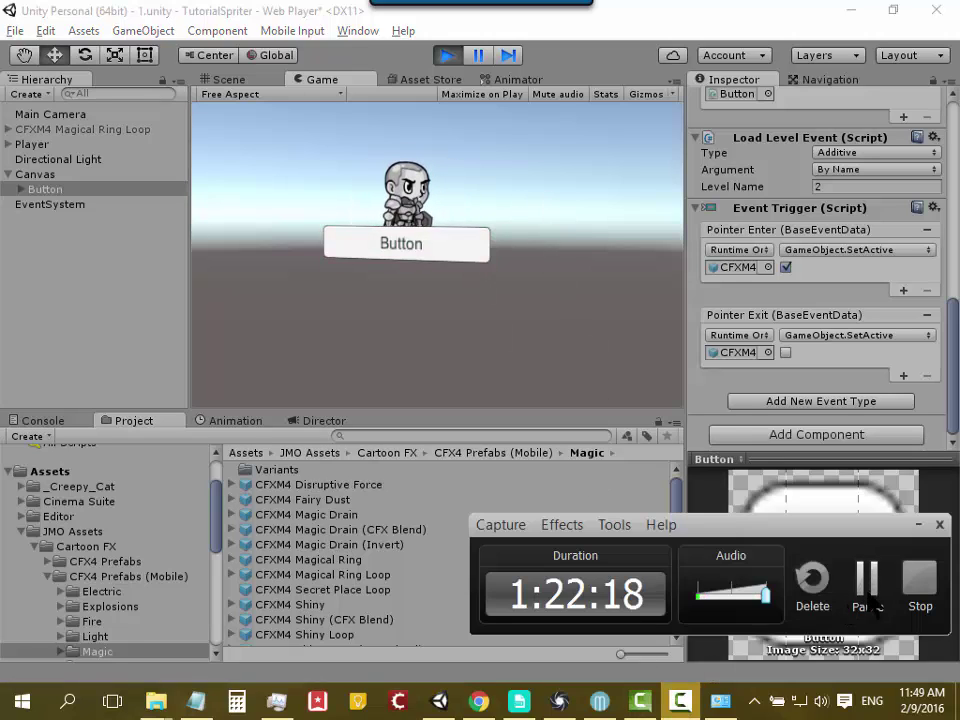
click(864, 574)
click(70, 129)
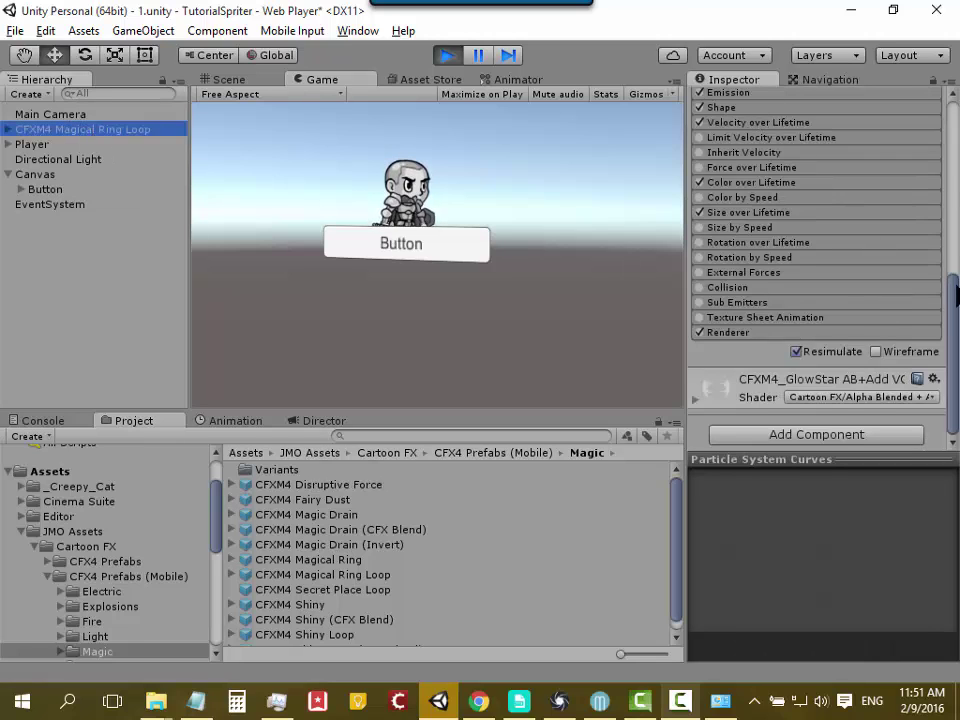
Step: In the ring's Particle System, toggle Prewarm and turn Looping off
drag(953, 300, 955, 118)
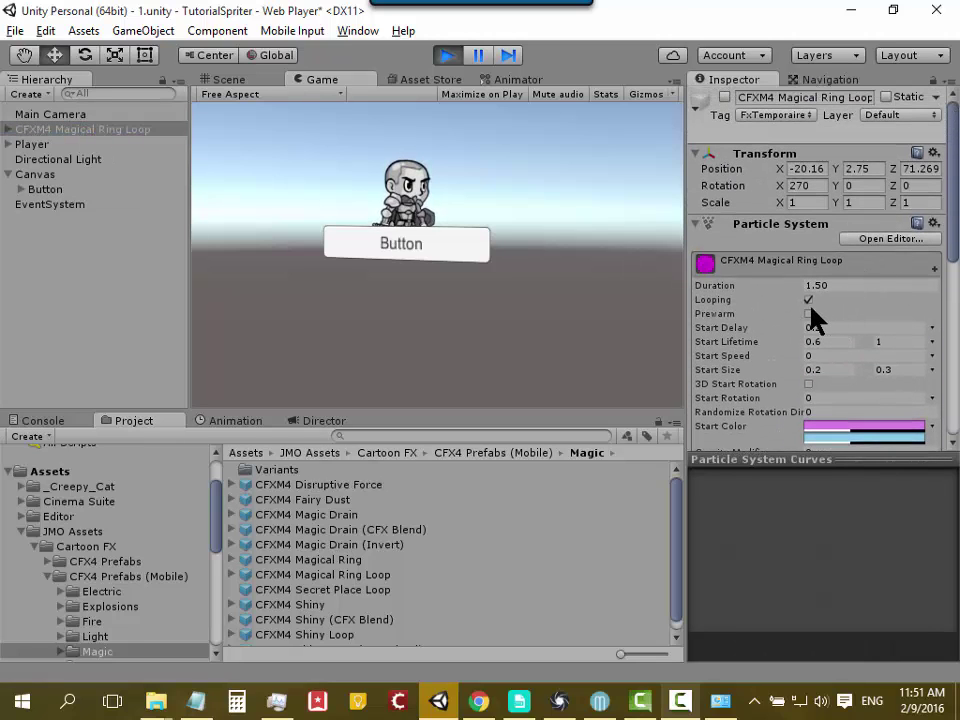
click(809, 313)
click(808, 300)
Step: Retest the Button in play mode, watching the ring appear on hover and vanish on exit, then stop play
click(75, 425)
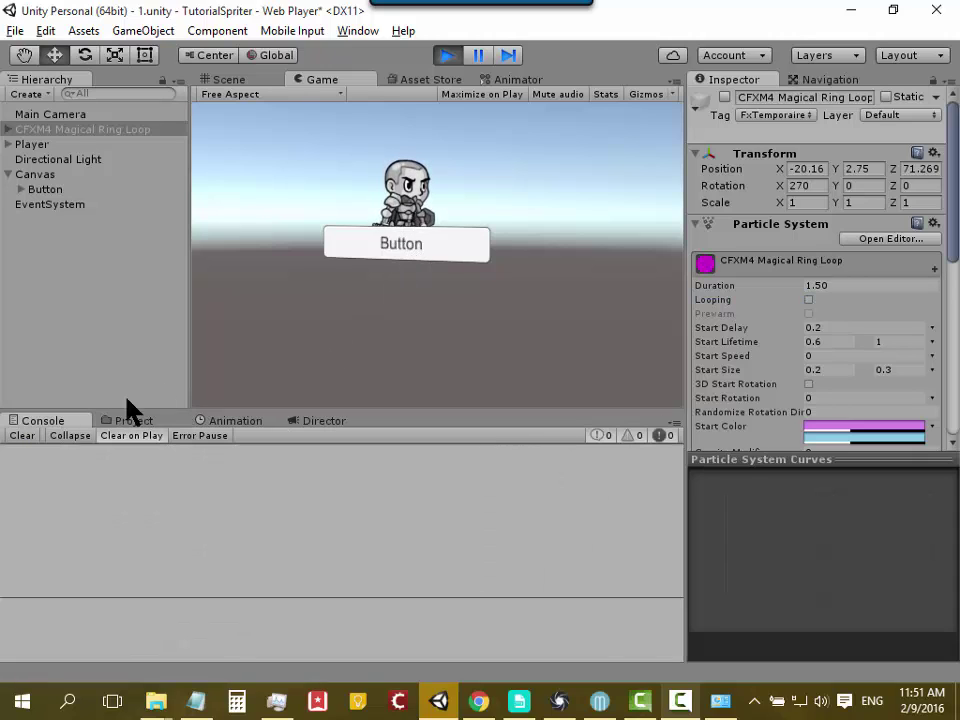
click(430, 248)
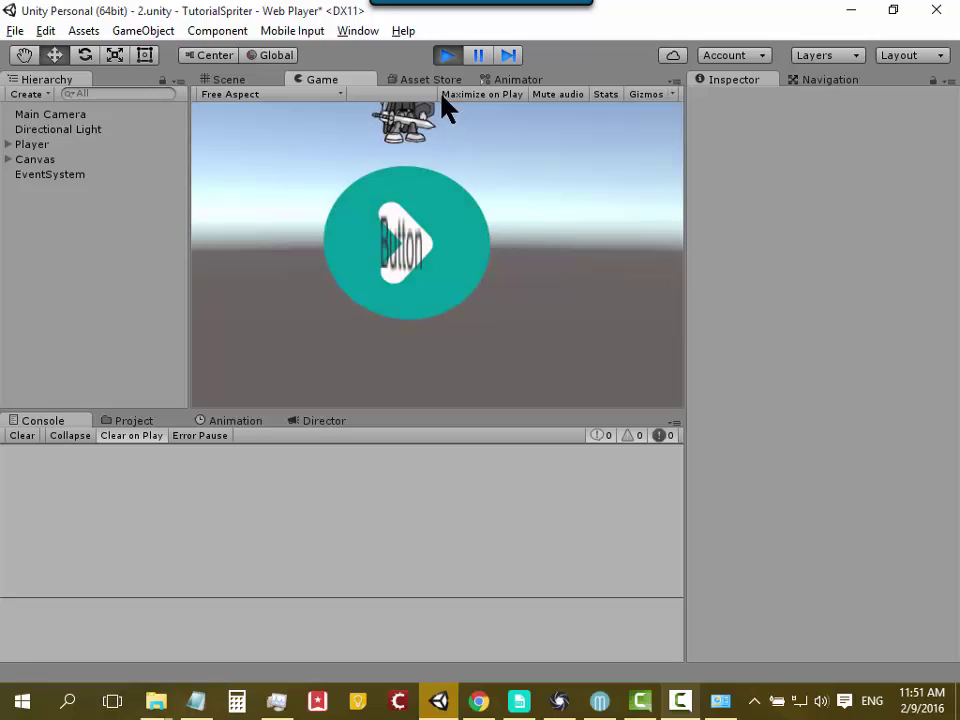
click(435, 222)
click(439, 252)
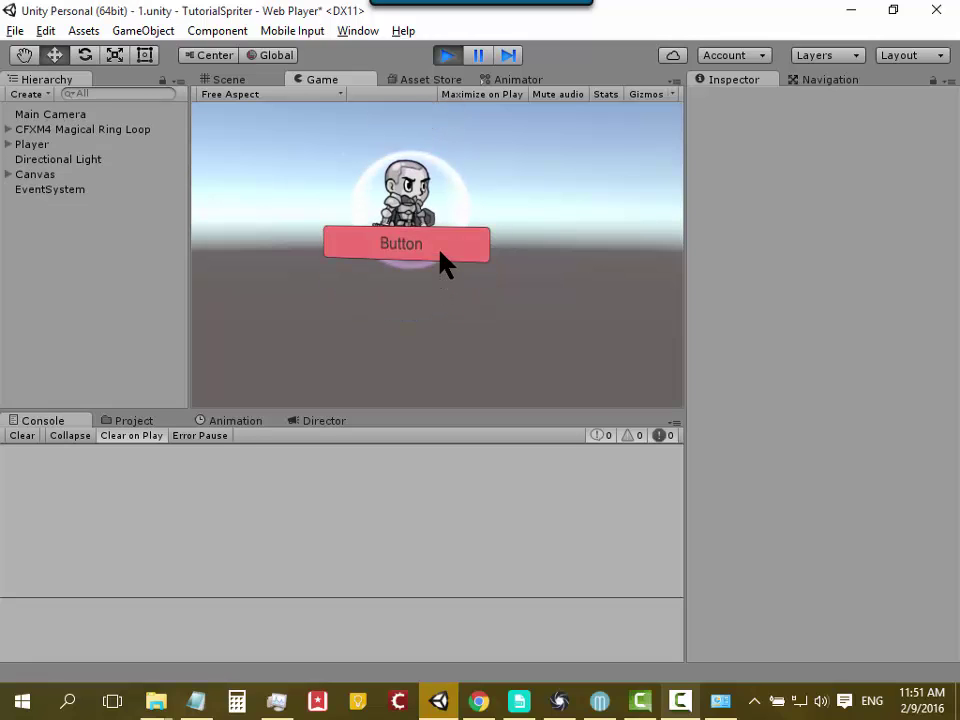
click(430, 256)
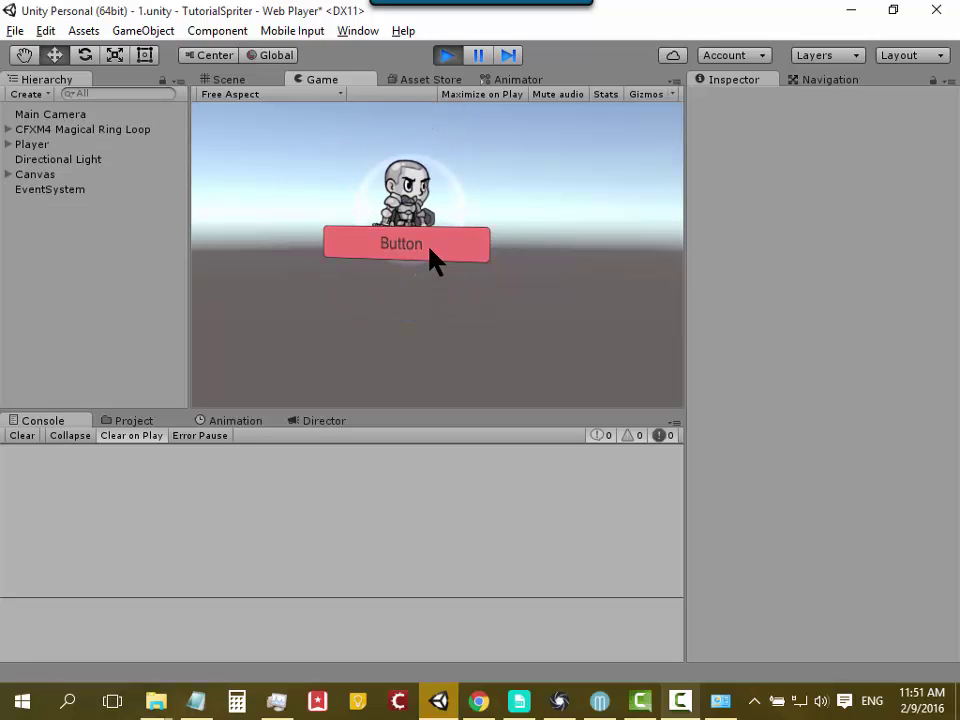
click(425, 258)
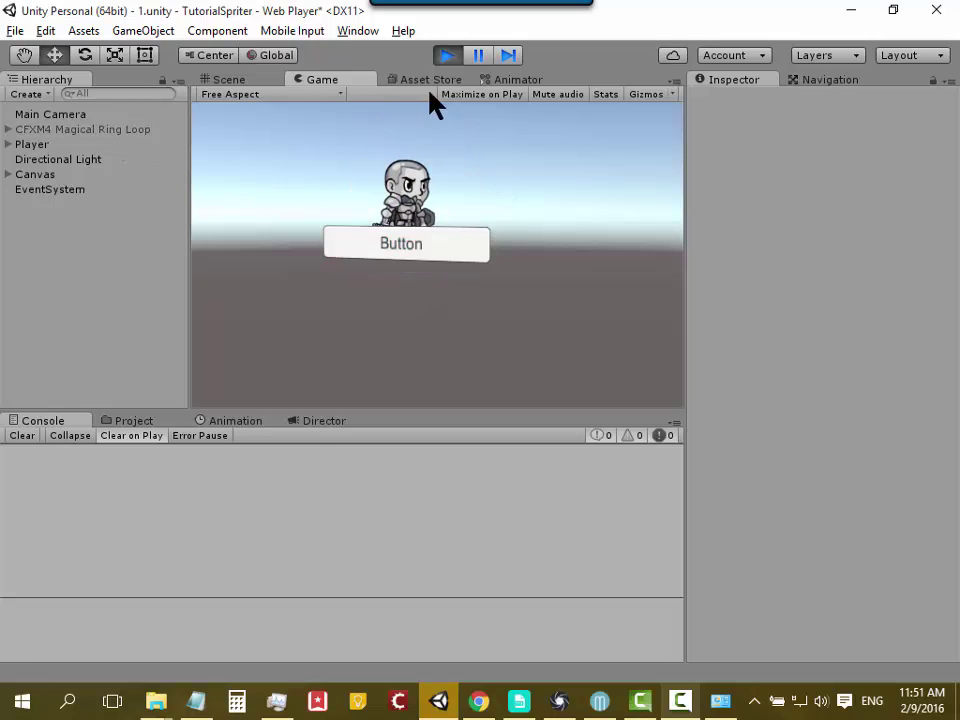
click(446, 56)
Step: Select CFXM4 Magical Ring Loop and scroll through its Particle System settings
click(147, 131)
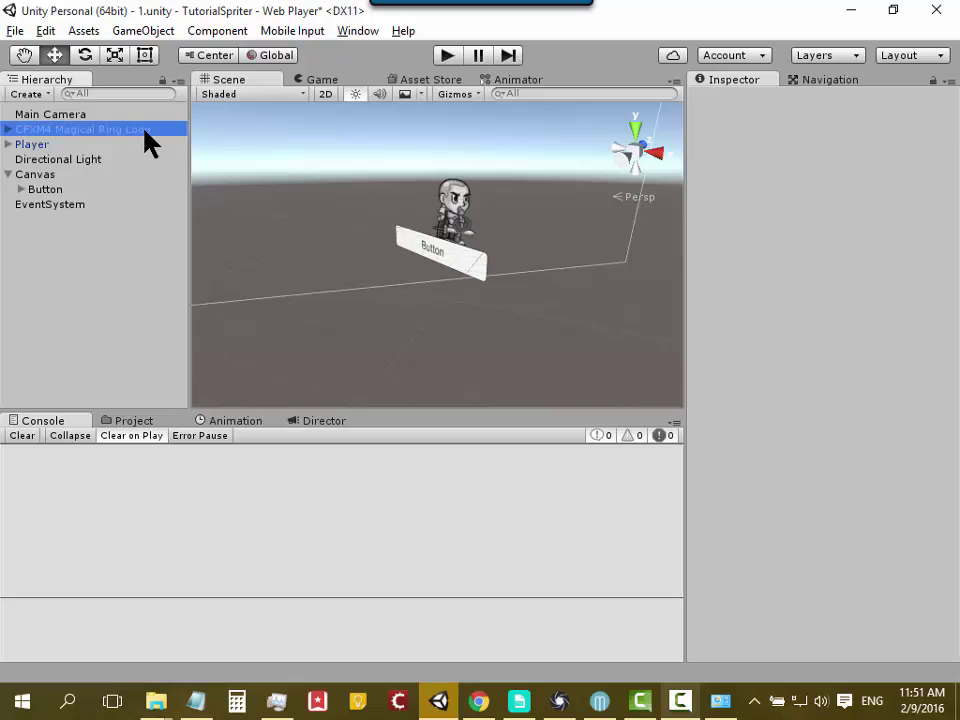
scroll(805, 300, down, 2)
scroll(815, 315, down, 5)
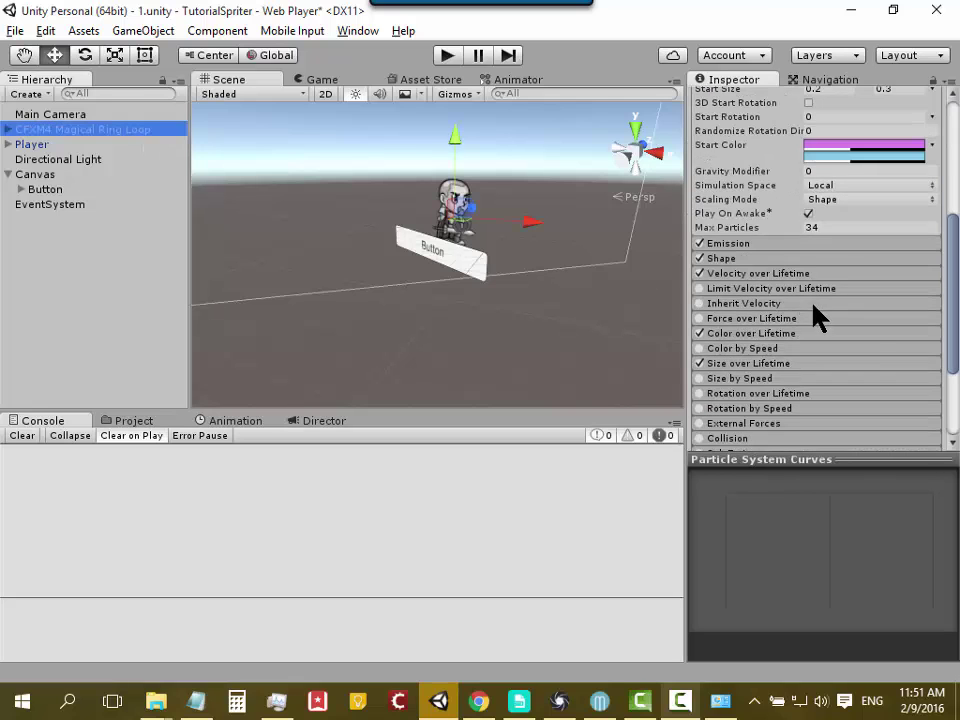
scroll(812, 317, up, 5)
scroll(840, 250, up, 2)
Step: Open the full particle effect editor, move its window aside, then close it
click(875, 202)
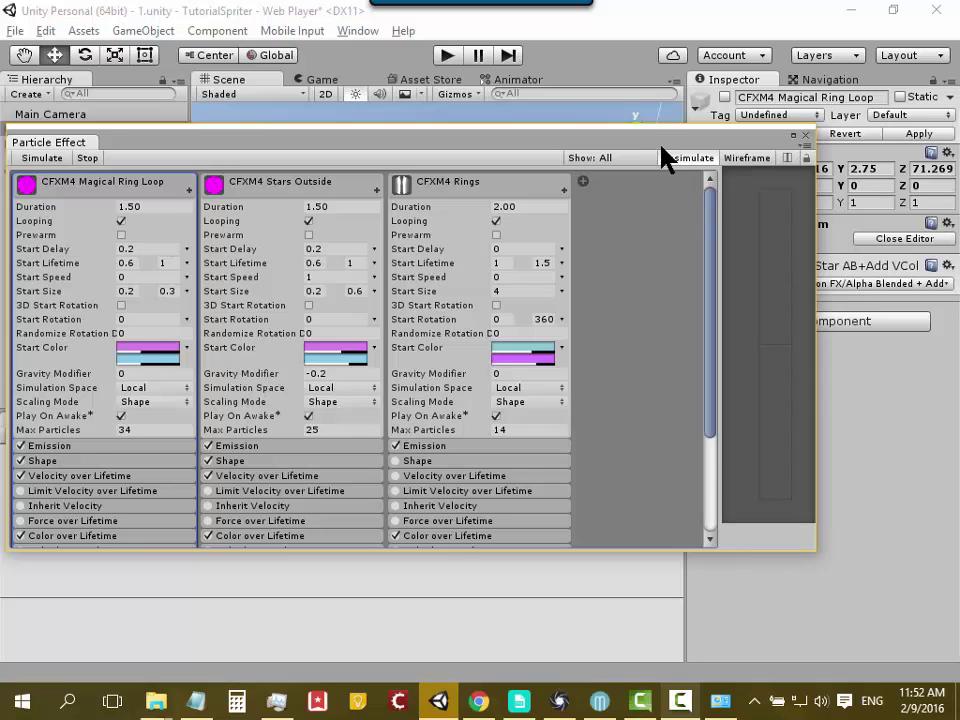
drag(660, 155, 700, 175)
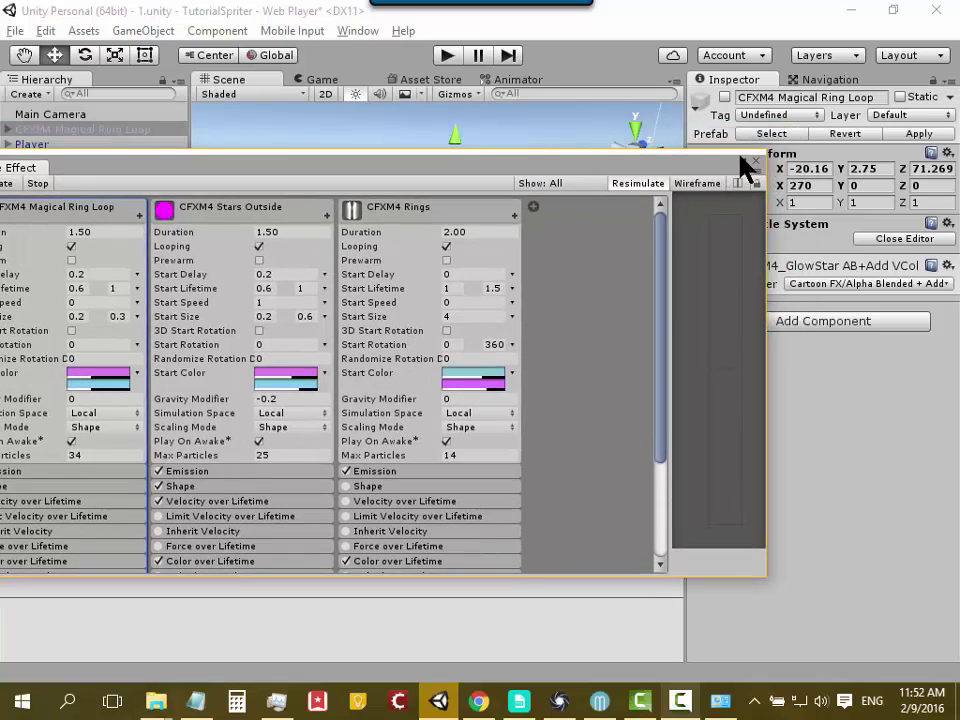
drag(580, 168, 703, 221)
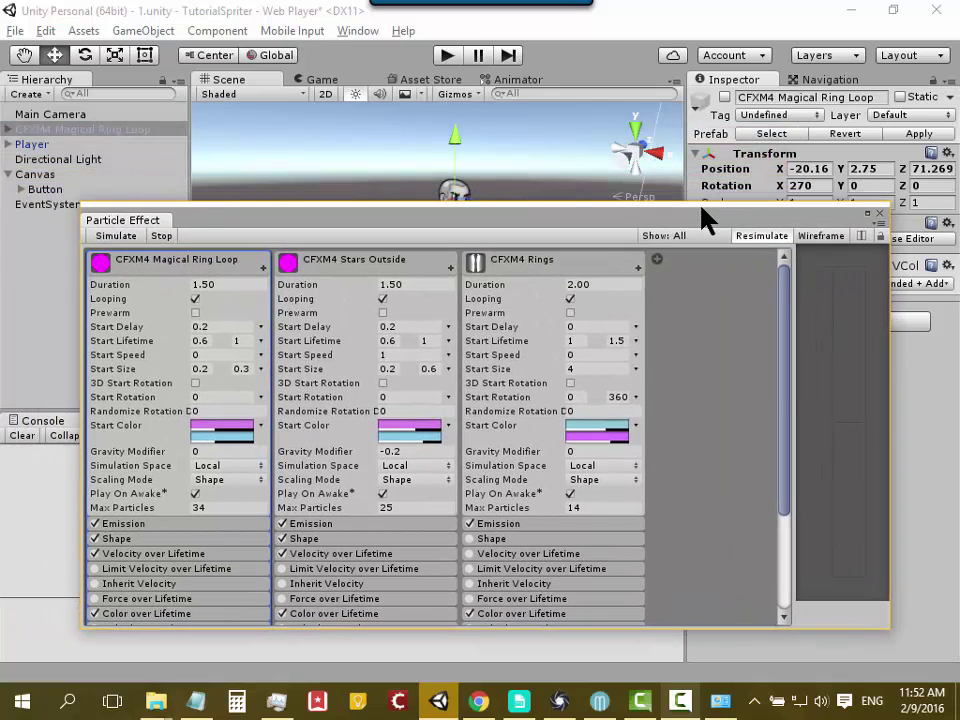
click(878, 213)
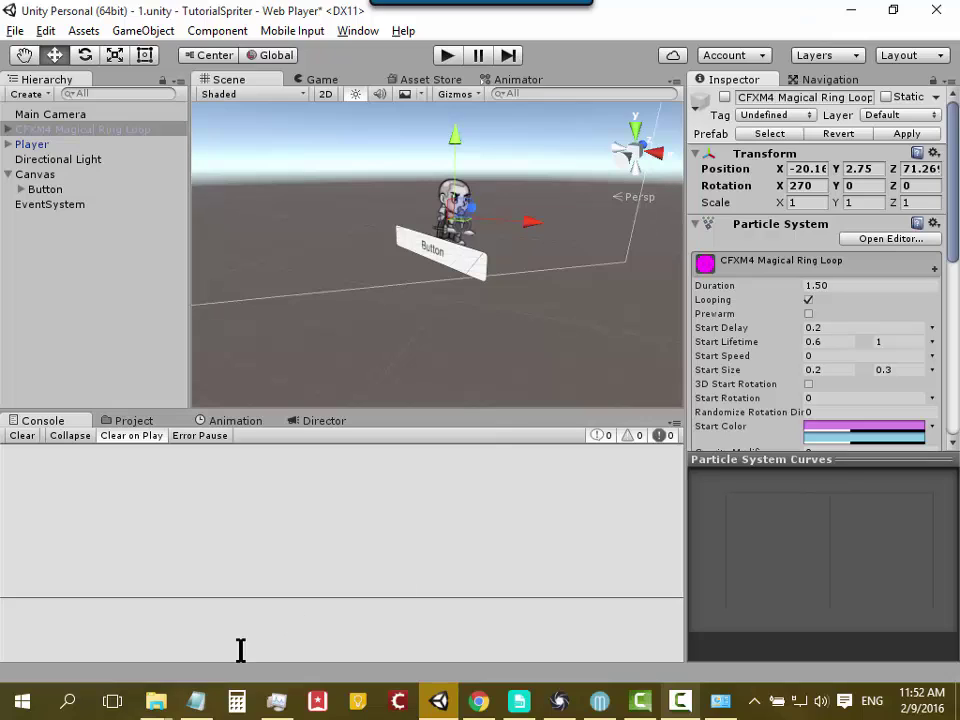
Step: Bring the Notepad note forward and highlight the Font, Graphics and Spriters lines in turn
click(196, 701)
key(Up)
key(Up)
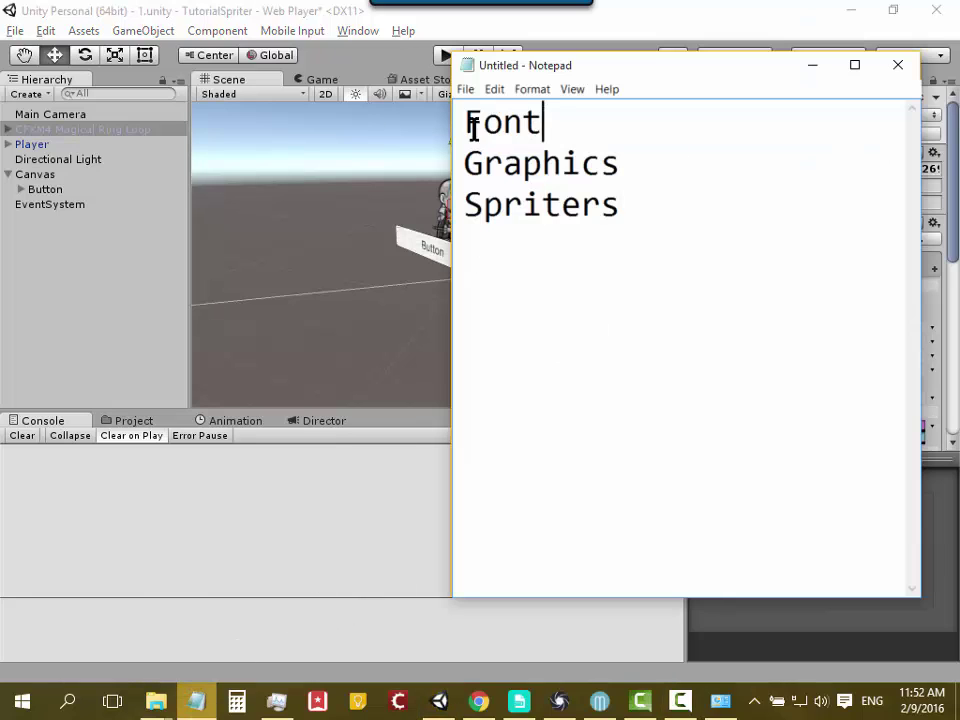
key(shift+Home)
key(Down)
key(End)
key(shift+Home)
key(Down)
key(End)
key(shift+Left)
key(shift+Left)
key(shift+Left)
key(shift+Left)
key(shift+Left)
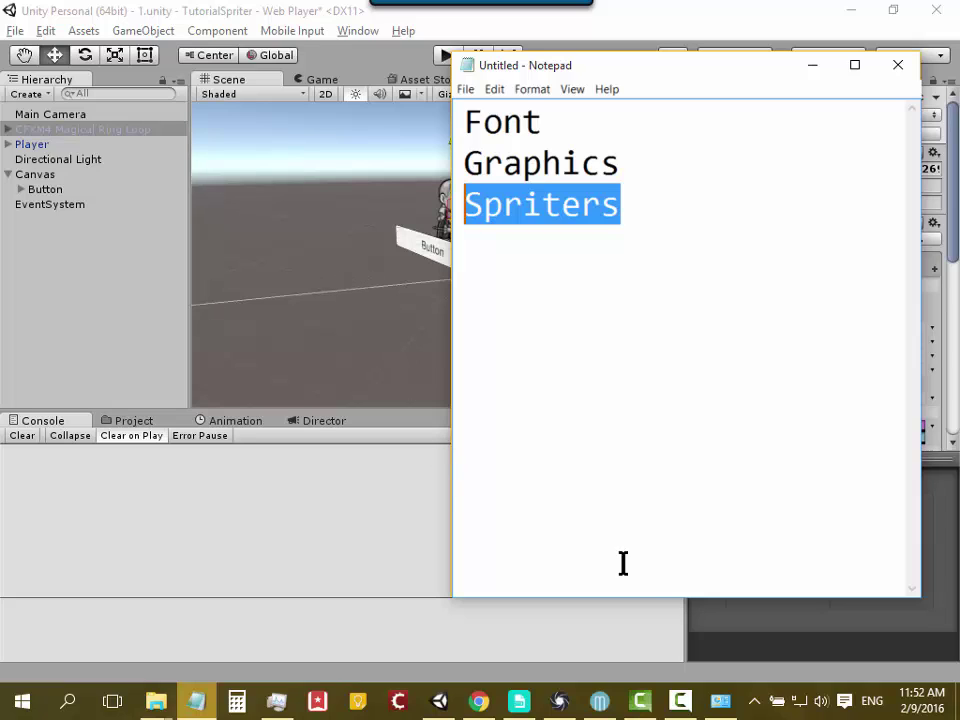
click(680, 700)
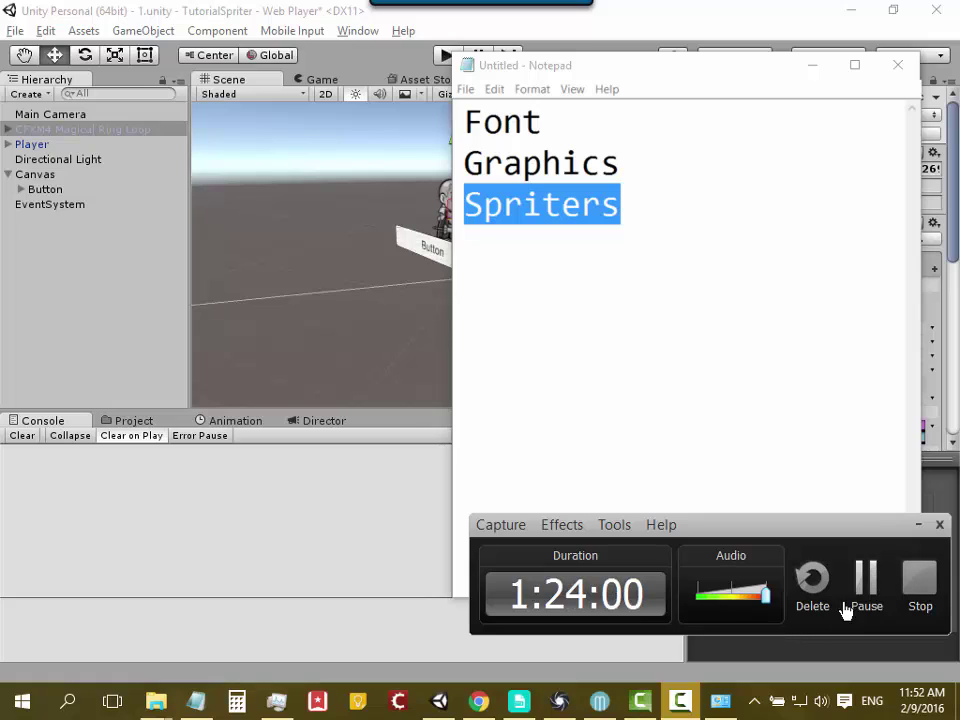